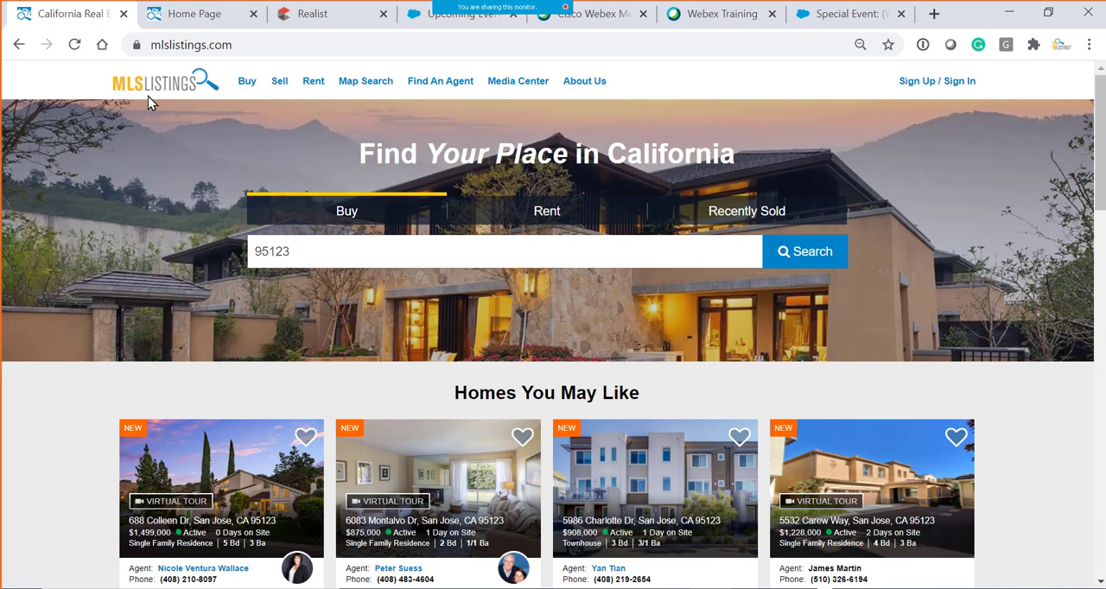
# - Check which kinds of searches the public site's home search box accepts
pyautogui.click(298, 251)
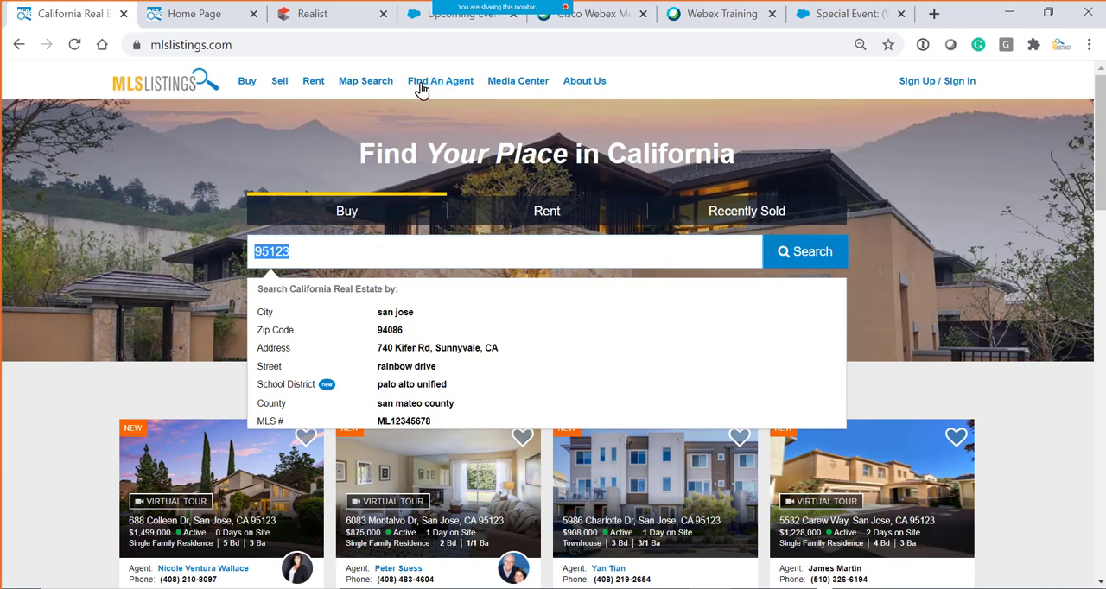
pyautogui.click(980, 387)
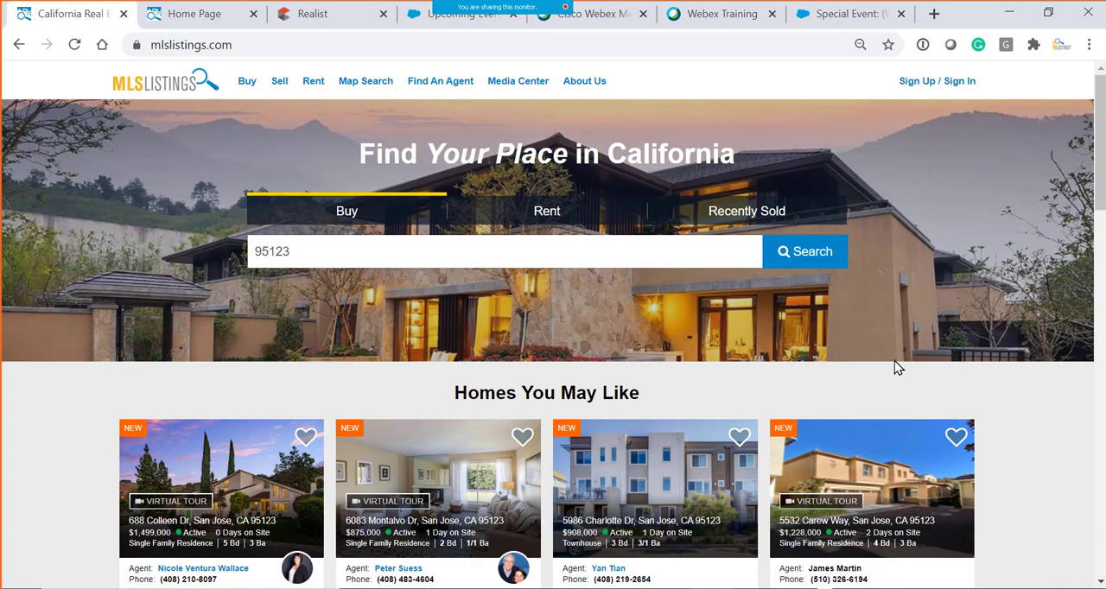
# - Switch to the MLSListings Pro home page and open the Matrix residential search
pyautogui.click(211, 26)
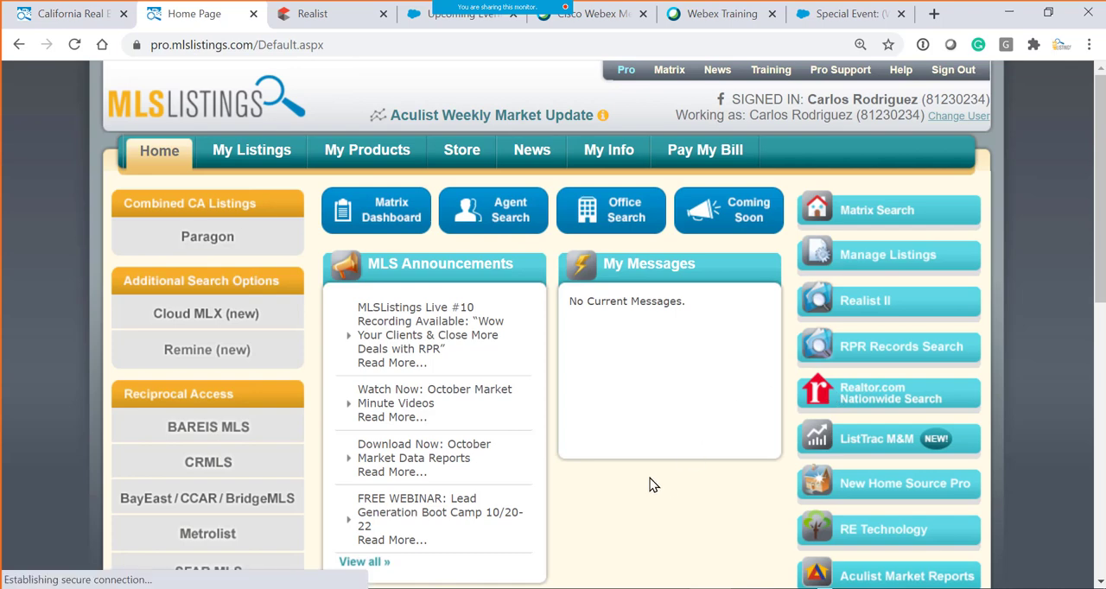
pyautogui.moveTo(152, 45); pyautogui.dragTo(254, 42)
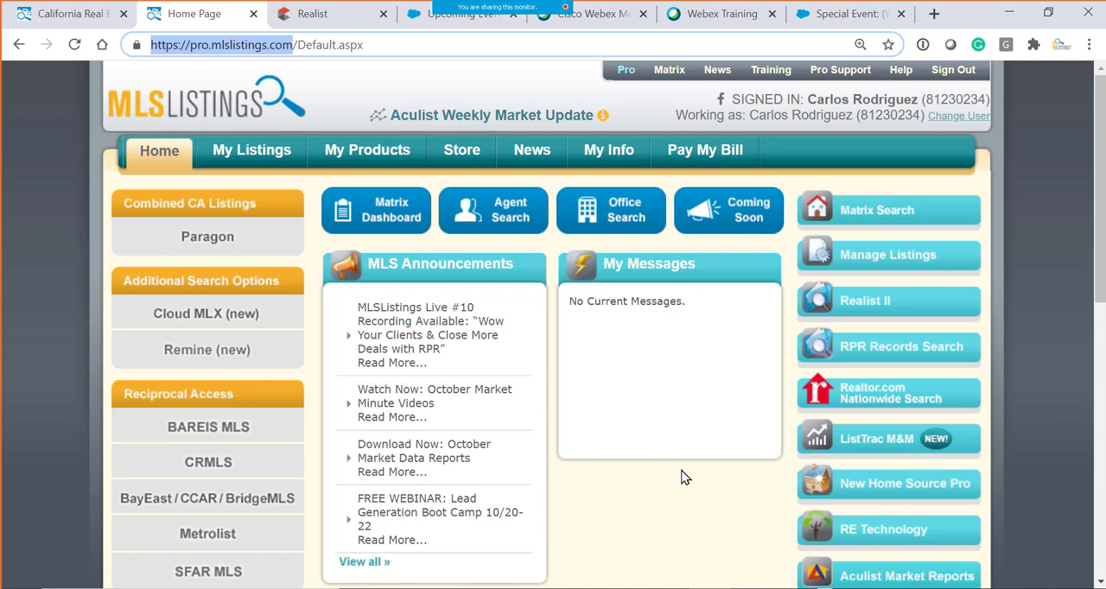
pyautogui.click(893, 219)
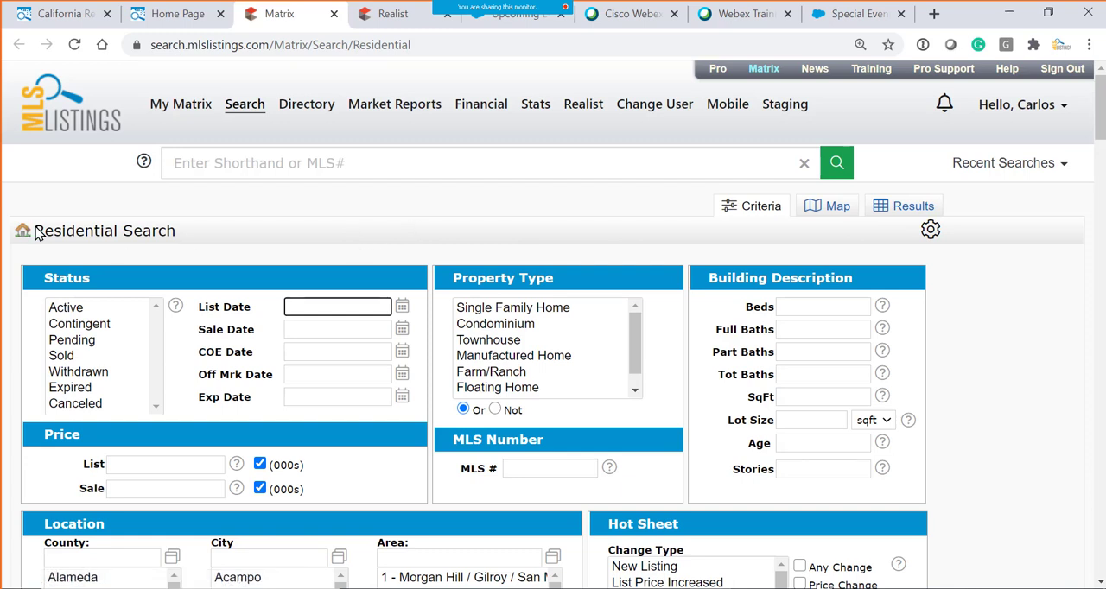
# - Look over the other property and record search types available in Matrix besides Residential
pyautogui.moveTo(37, 233); pyautogui.dragTo(192, 236)
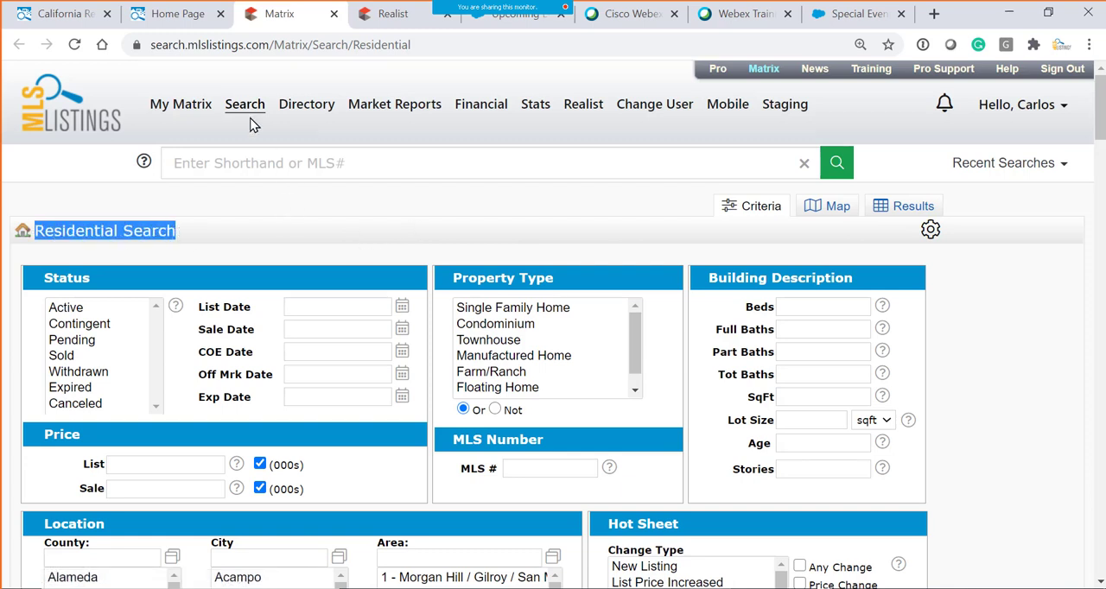
pyautogui.moveTo(246, 113)
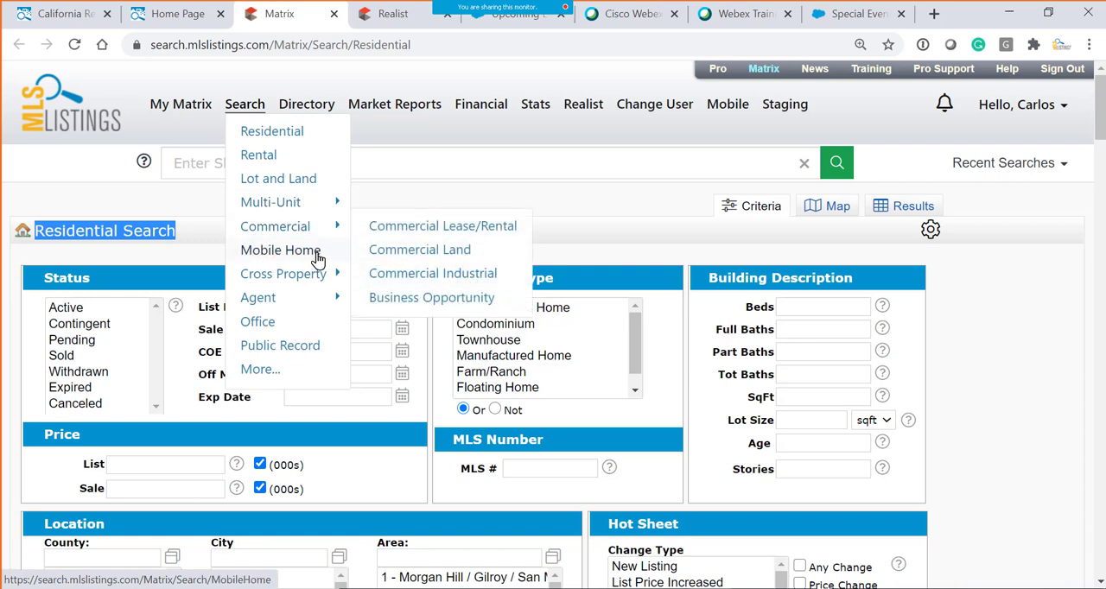
pyautogui.moveTo(326, 278)
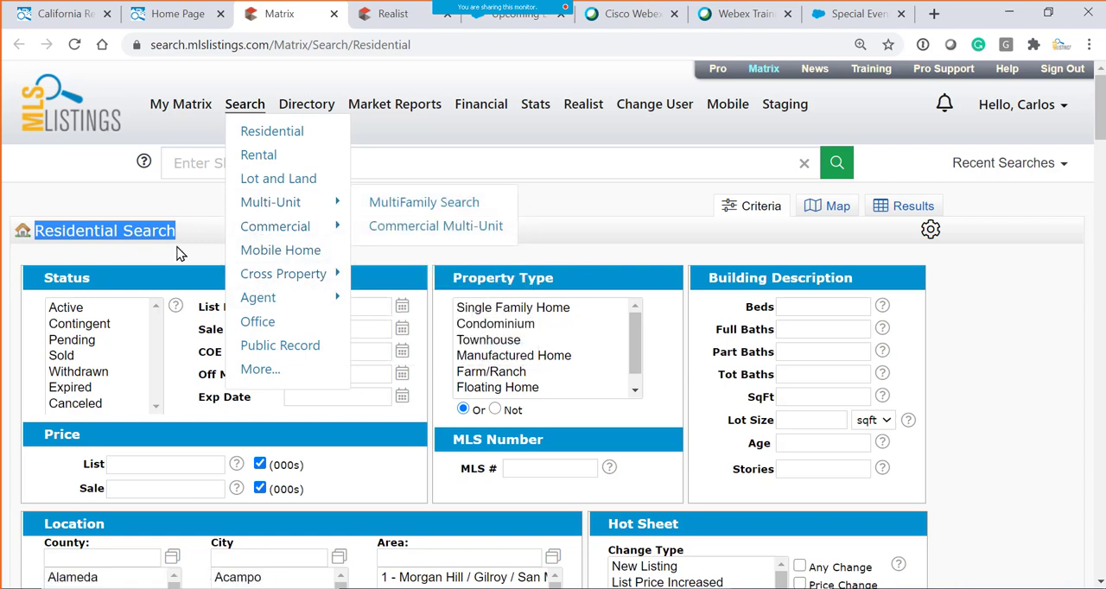
# - Set the residential search criteria to status Active and property type Single Family Home
pyautogui.click(19, 235)
pyautogui.click(83, 308)
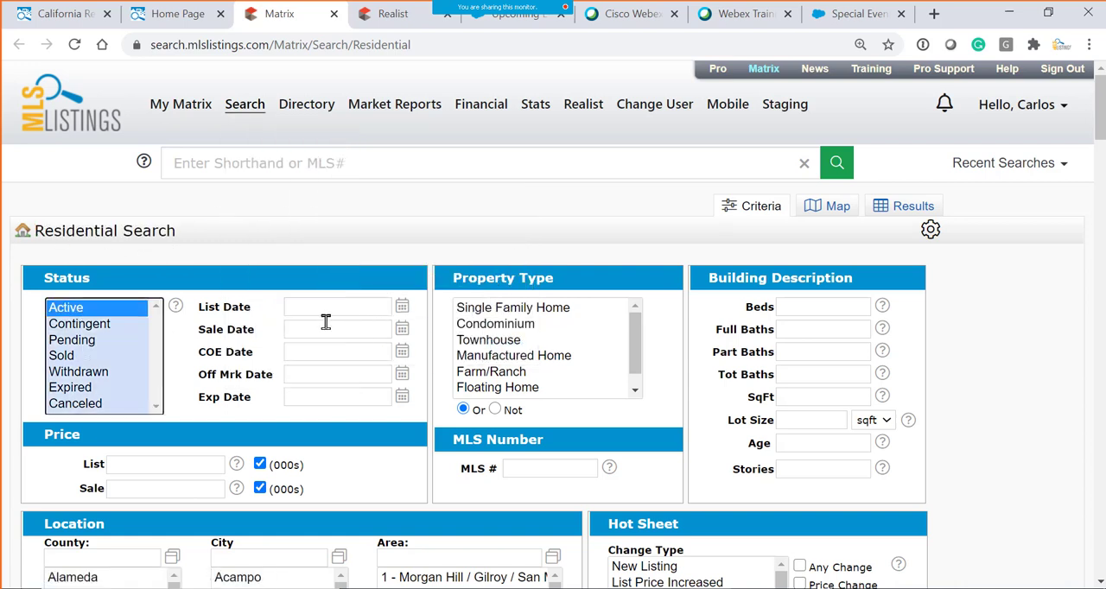
pyautogui.click(478, 310)
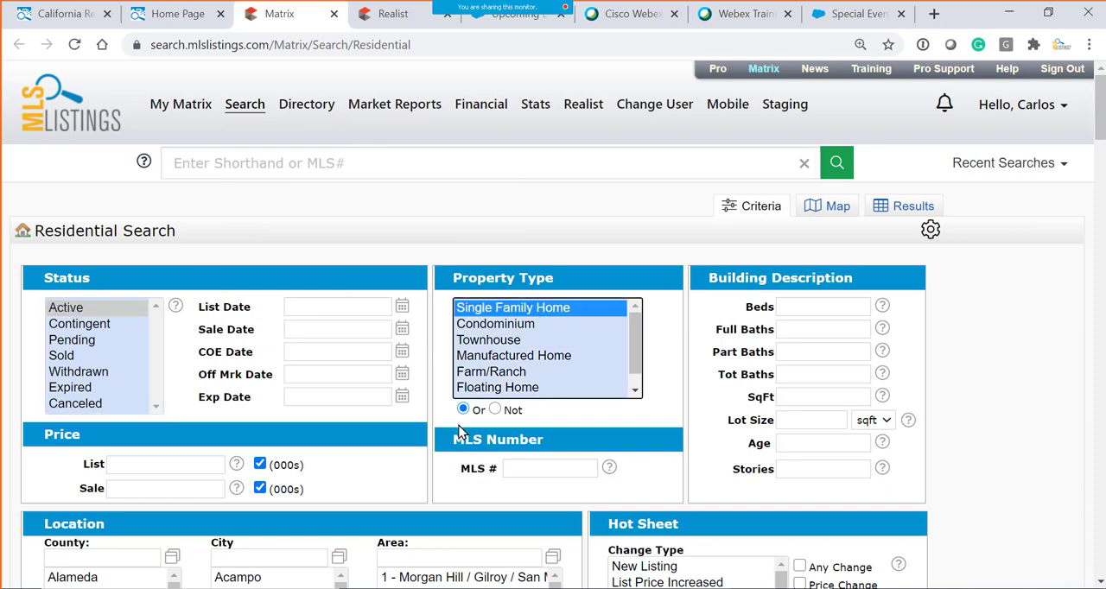
# - Set the search location to zip code 95123
pyautogui.scroll(-1, 375, 486)
pyautogui.scroll(-2, 90, 470)
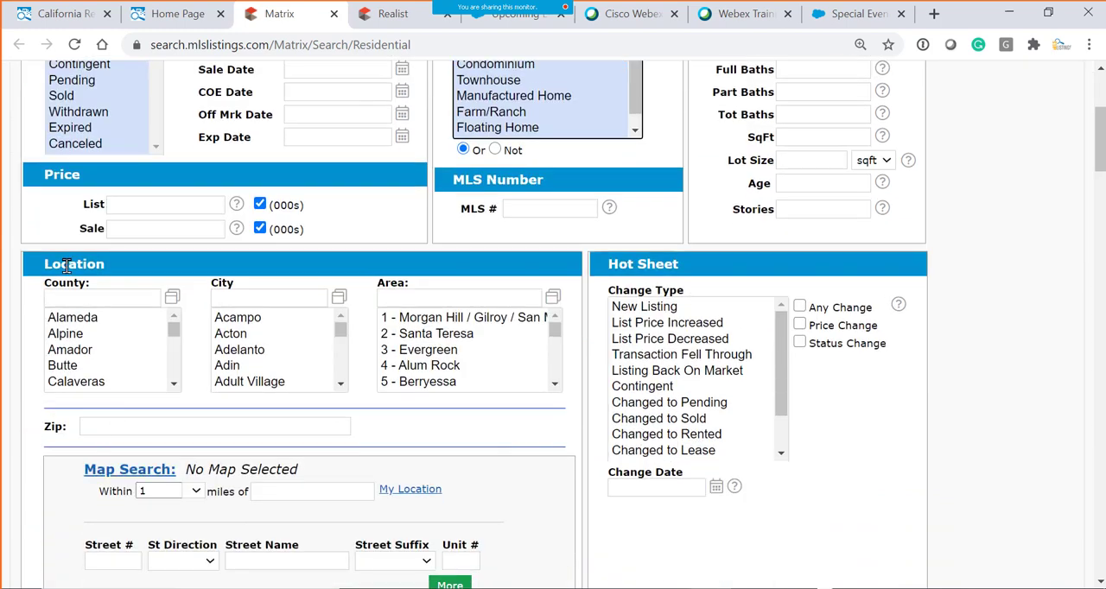
pyautogui.click(104, 298)
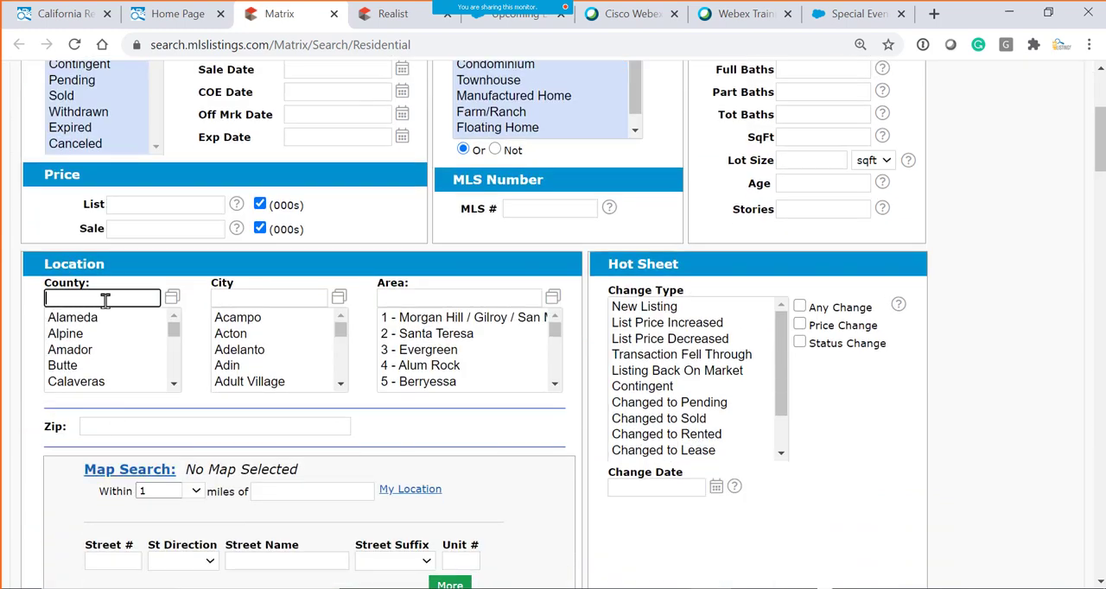
pyautogui.click(264, 293)
pyautogui.click(442, 299)
pyautogui.click(309, 425)
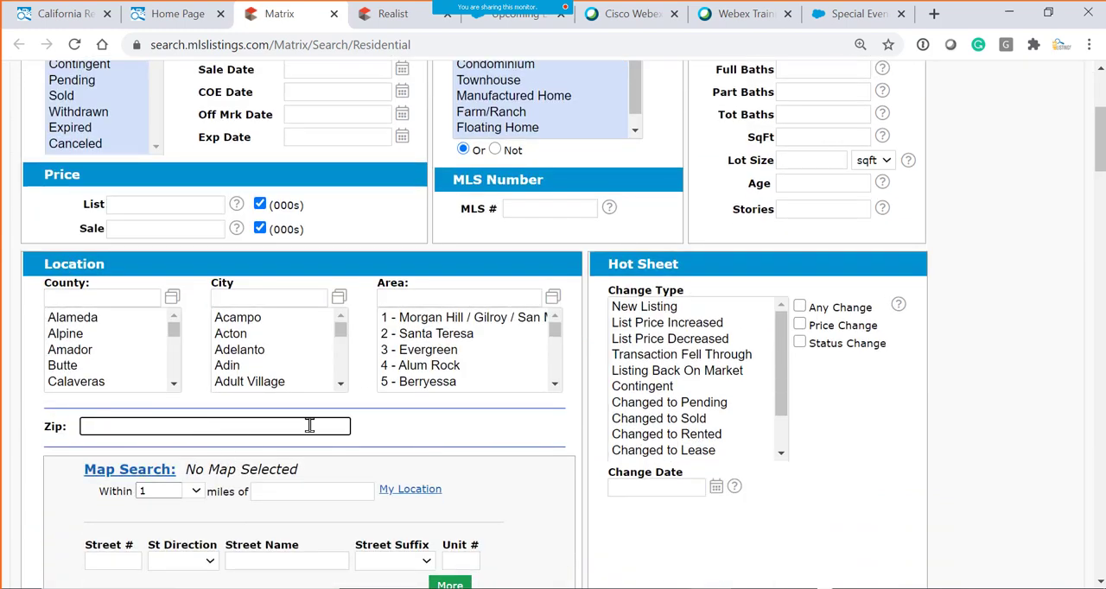
pyautogui.write('95123')
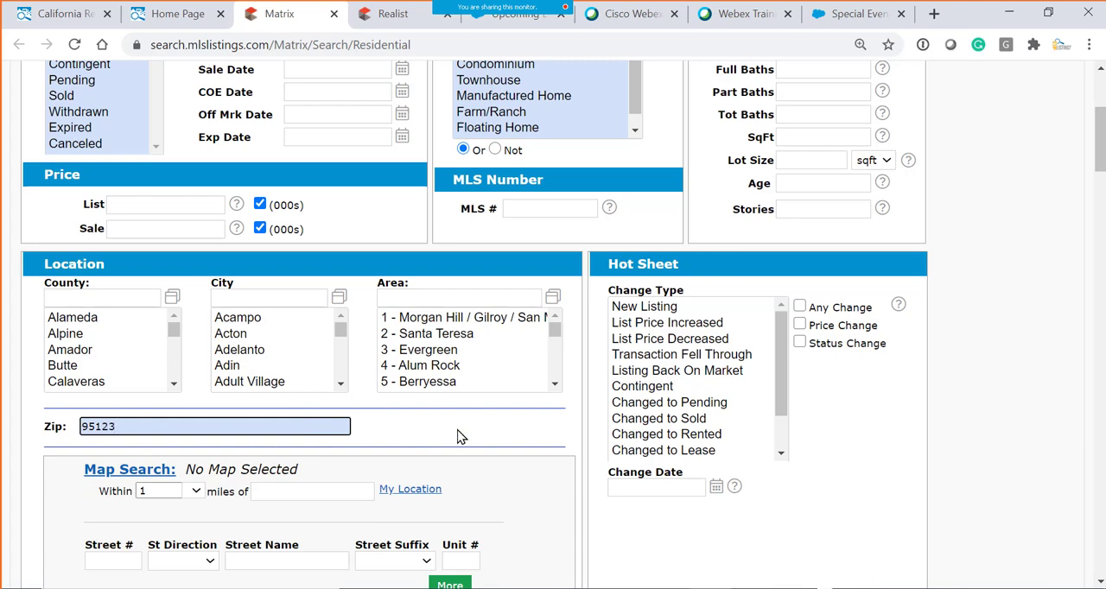
# - Review the chosen search criteria and display the matching listings as results
pyautogui.scroll(-2, 458, 436)
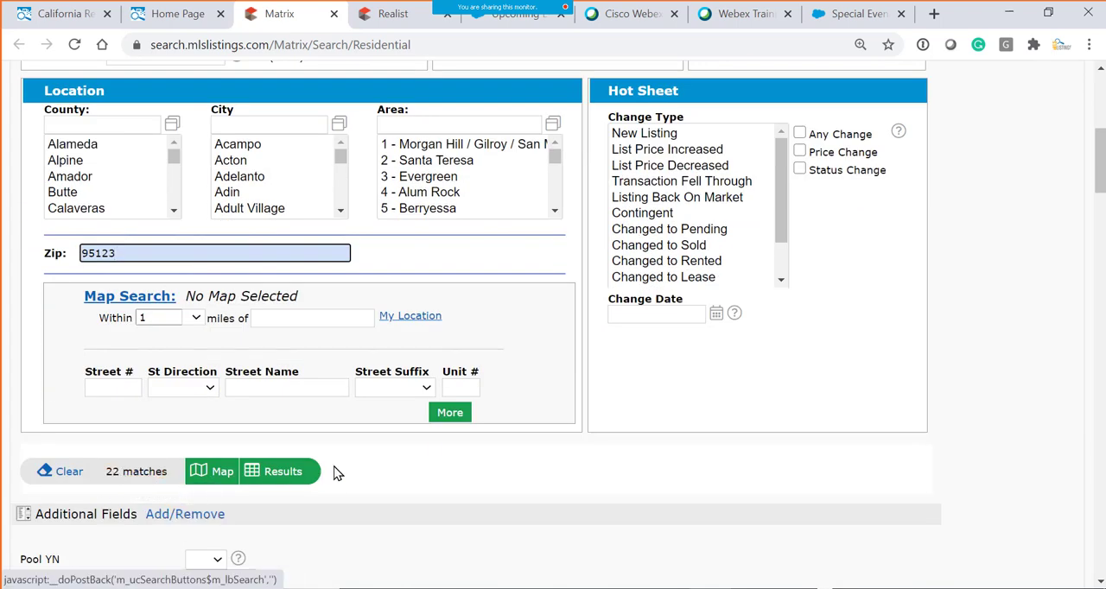
pyautogui.scroll(4, 363, 453)
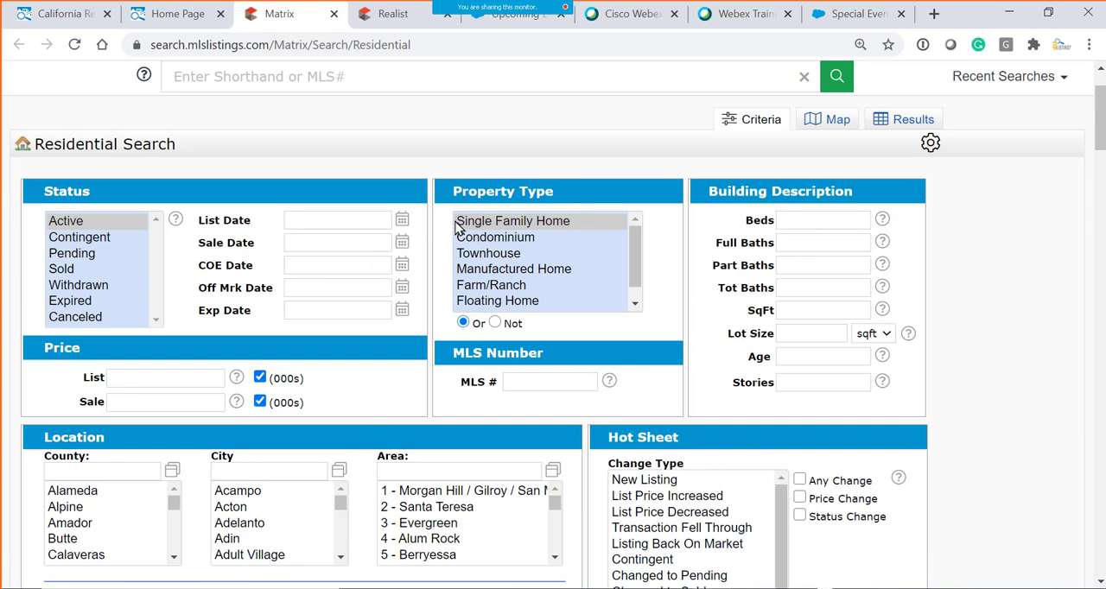
pyautogui.scroll(-3, 336, 370)
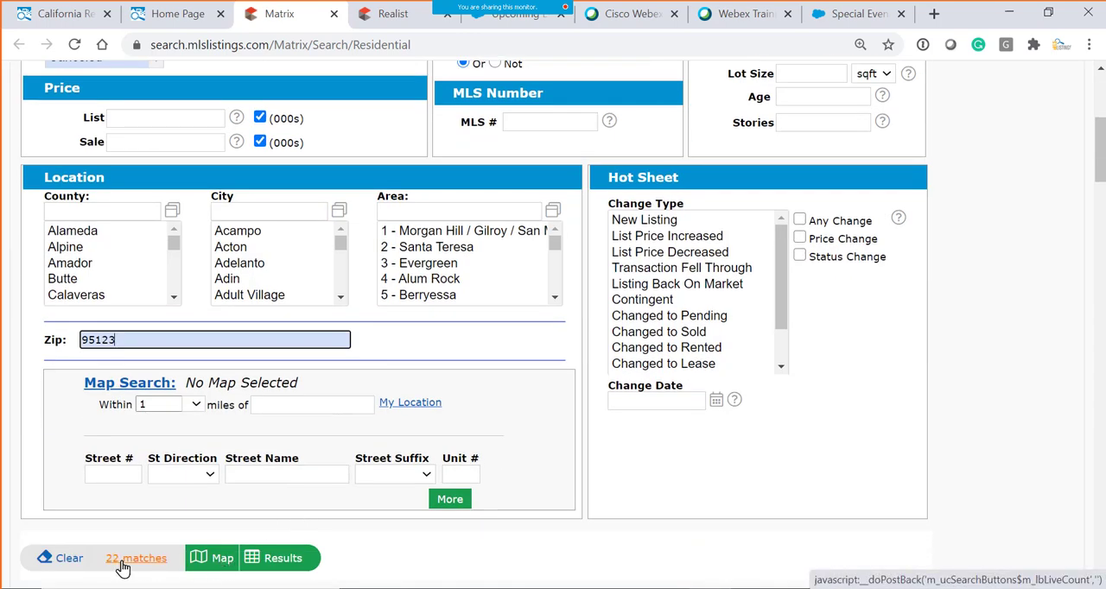
pyautogui.moveTo(135, 340); pyautogui.dragTo(49, 340)
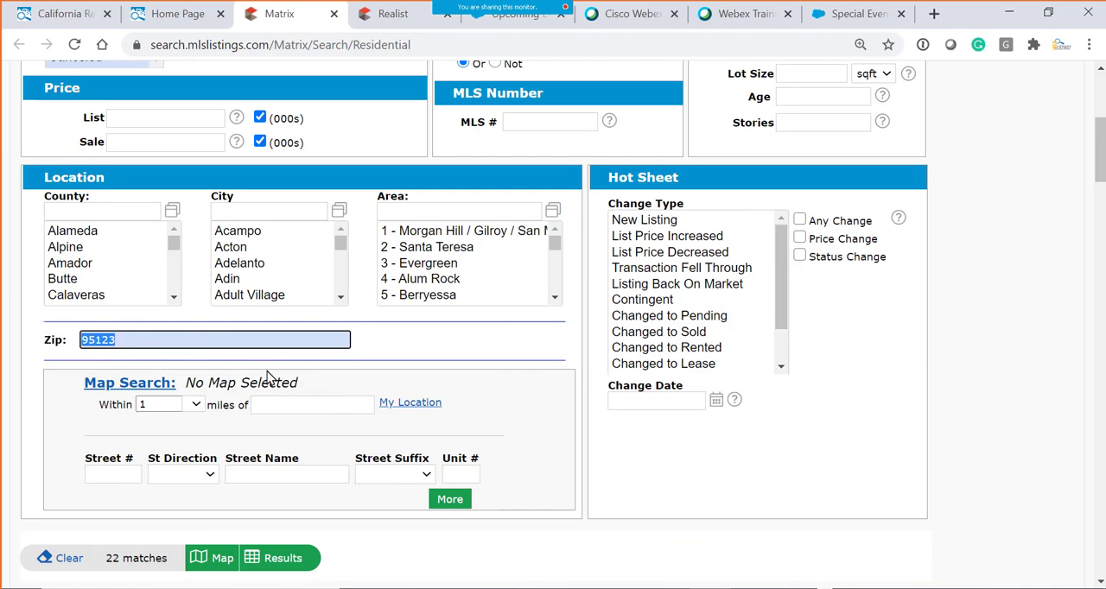
pyautogui.click(283, 564)
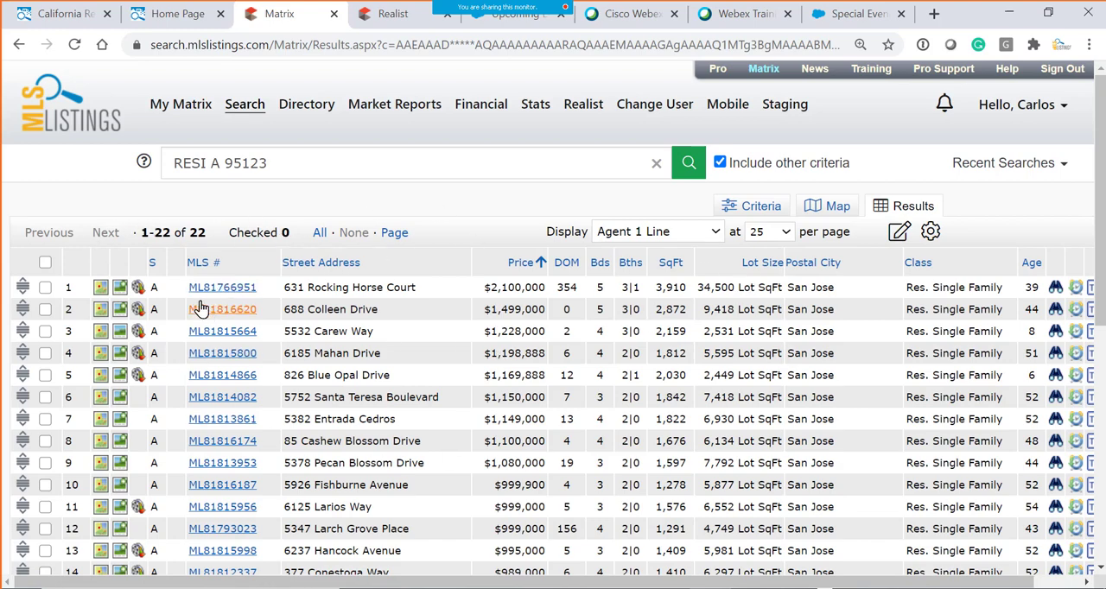
# - Look through the list of matching homes, its result range, page-size options and page navigation
pyautogui.scroll(-3, 166, 201)
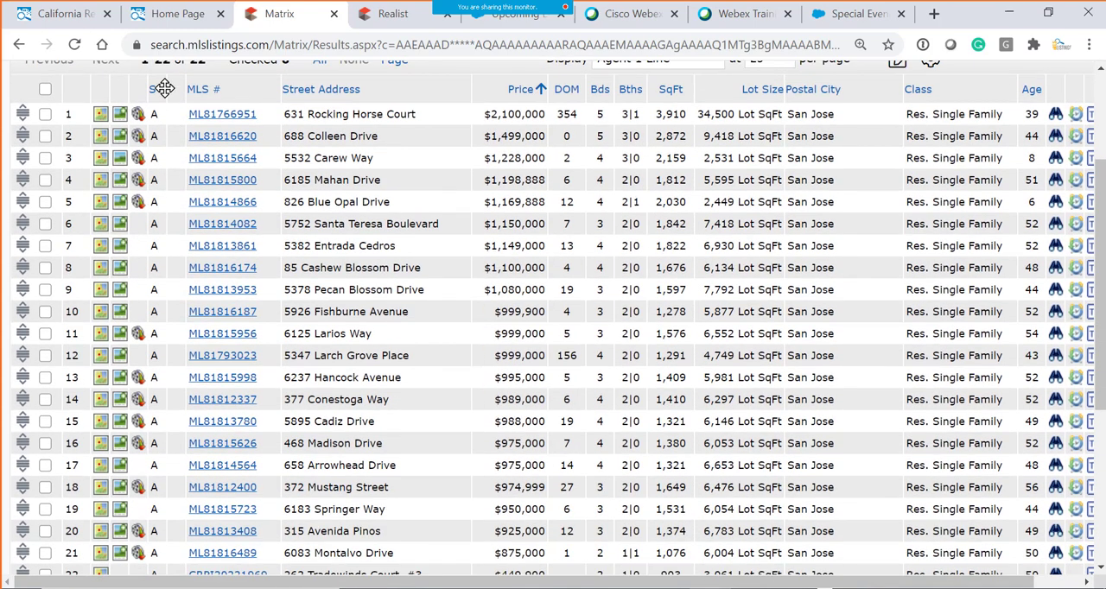
pyautogui.scroll(3, 170, 114)
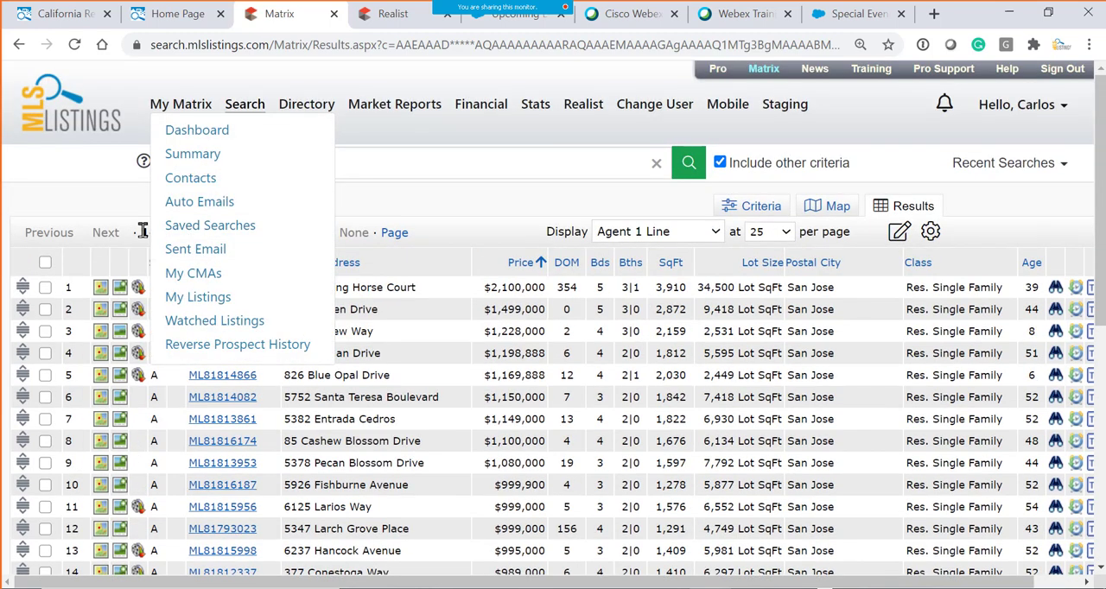
pyautogui.moveTo(142, 232); pyautogui.dragTo(211, 232)
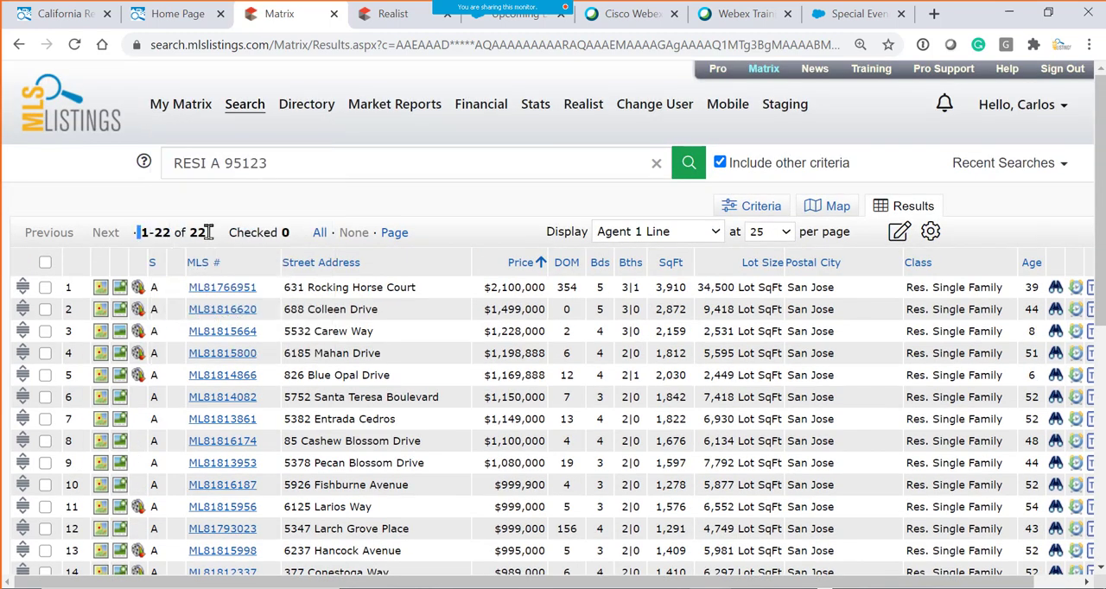
pyautogui.click(784, 233)
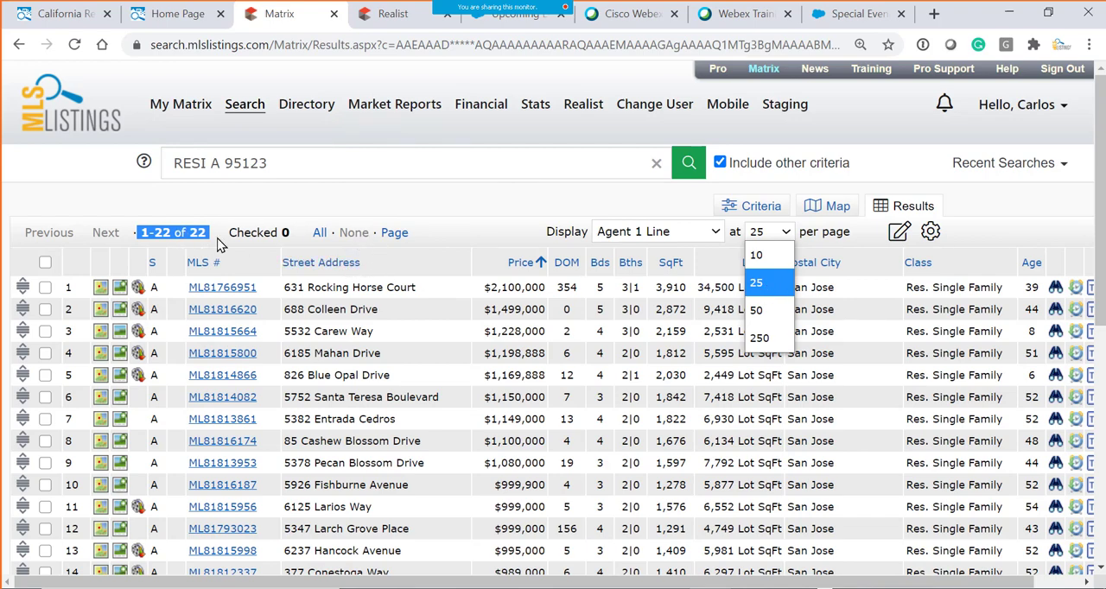
pyautogui.scroll(-5, 803, 484)
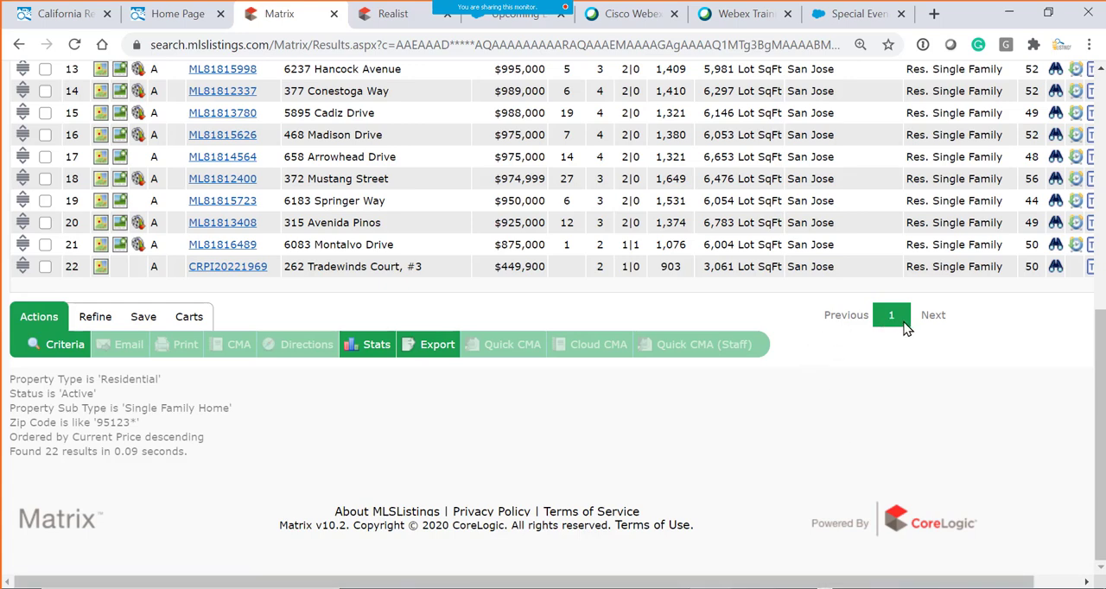
pyautogui.scroll(5, 903, 328)
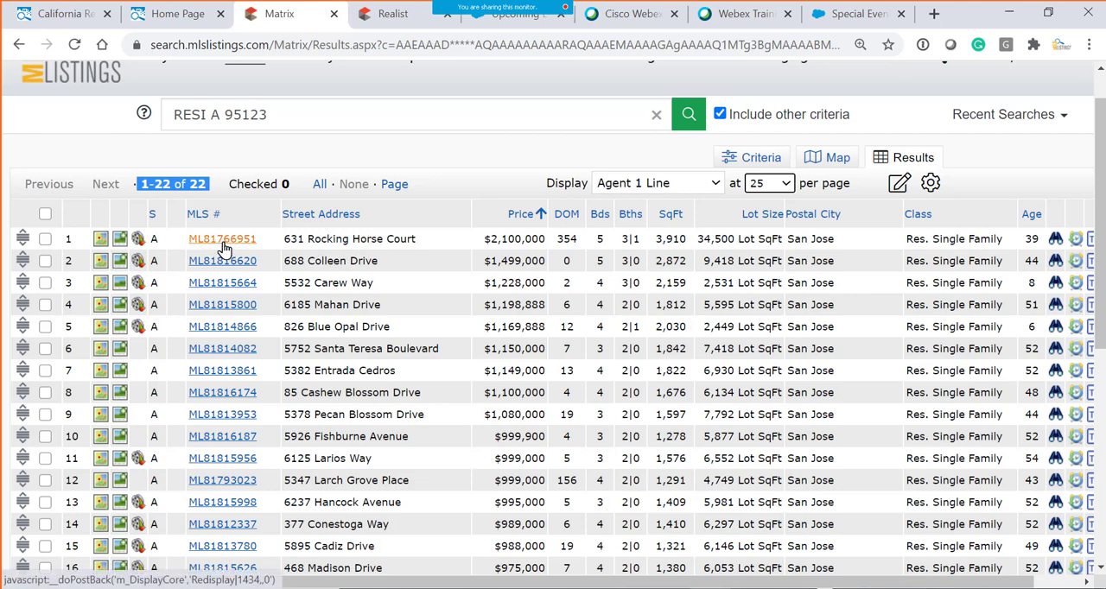
# - Open the full listing of the first and most expensive home in the results
pyautogui.moveTo(308, 243); pyautogui.dragTo(424, 246)
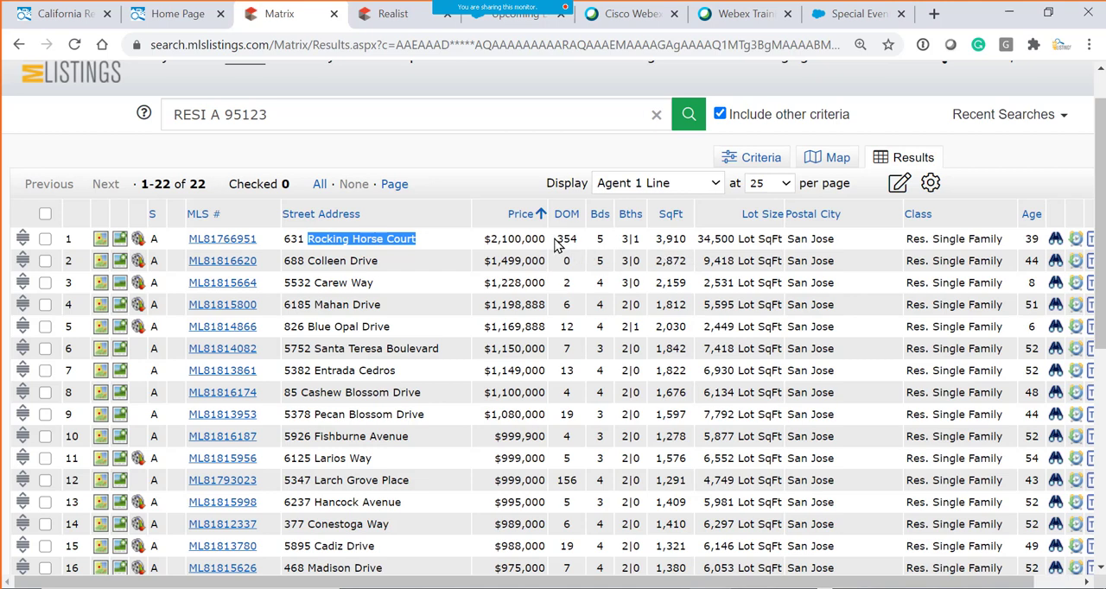
pyautogui.moveTo(558, 239); pyautogui.dragTo(585, 245)
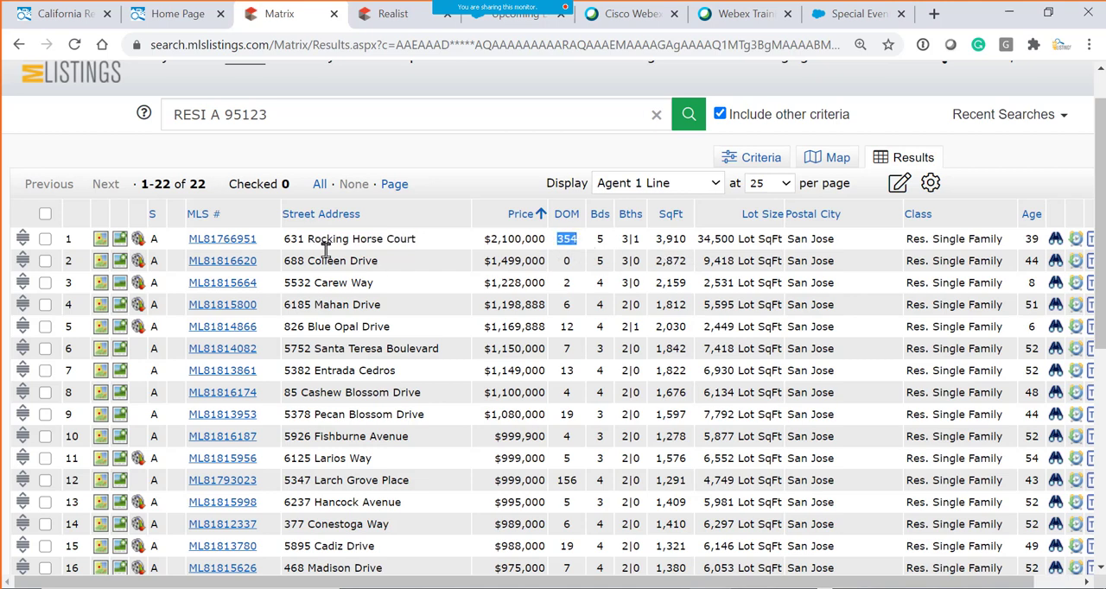
pyautogui.click(231, 245)
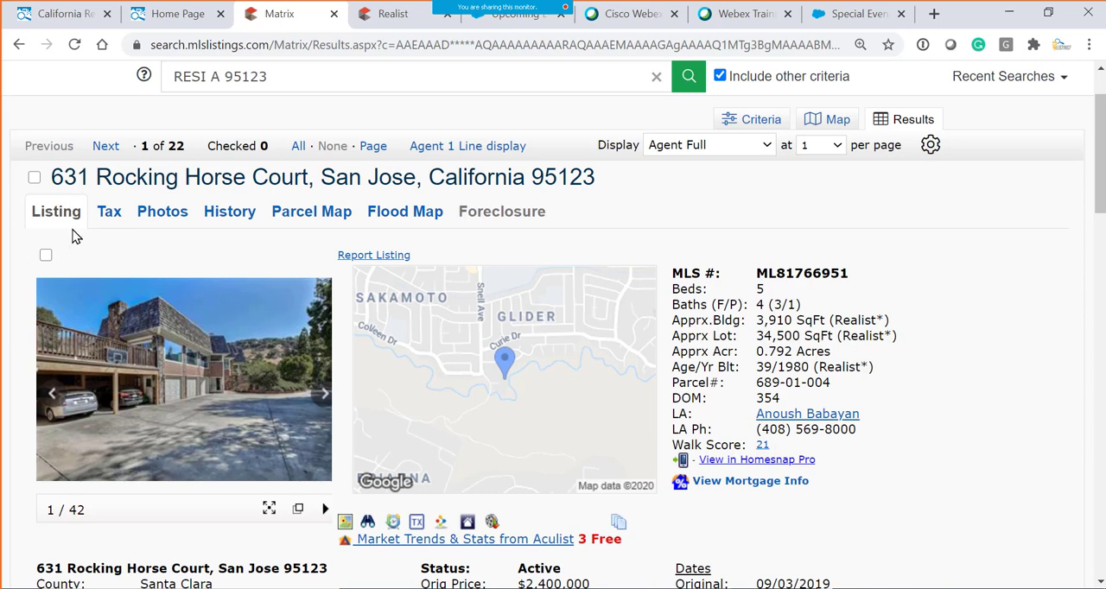
# - Examine the listing's property summary, agent information, dates, public and private remarks, showing instructions, schools and features
pyautogui.scroll(-1, 906, 412)
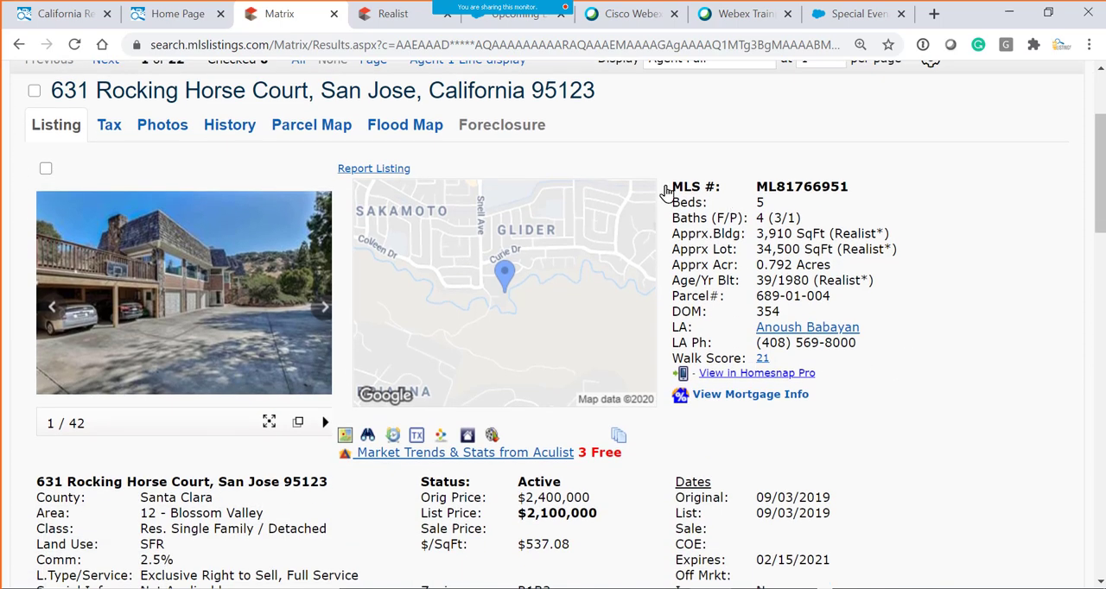
pyautogui.moveTo(671, 187); pyautogui.dragTo(882, 403)
pyautogui.scroll(2, 708, 471)
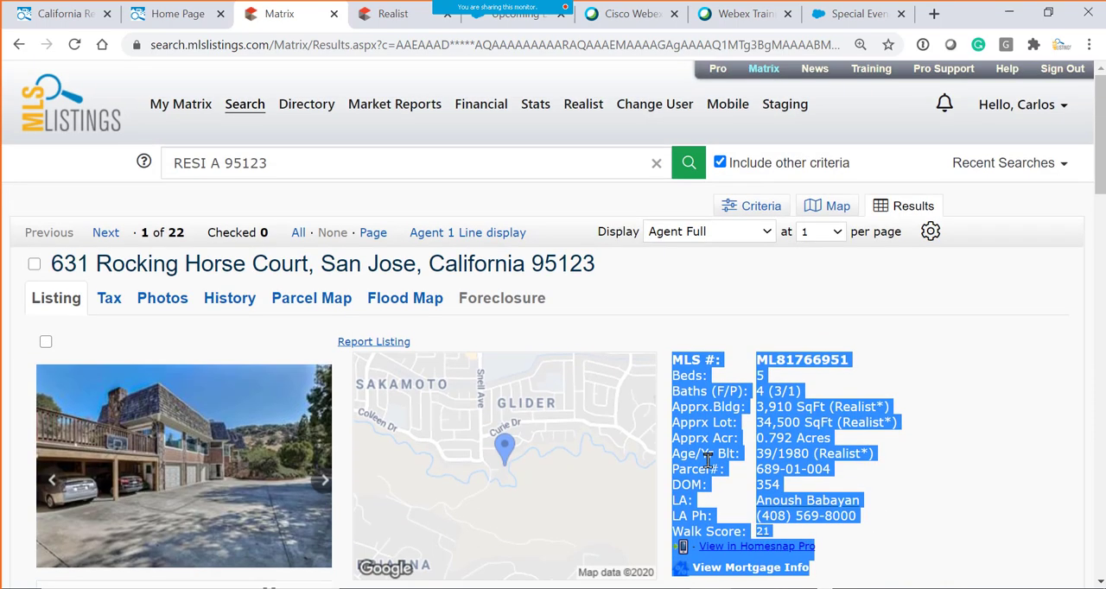
pyautogui.scroll(-4, 641, 400)
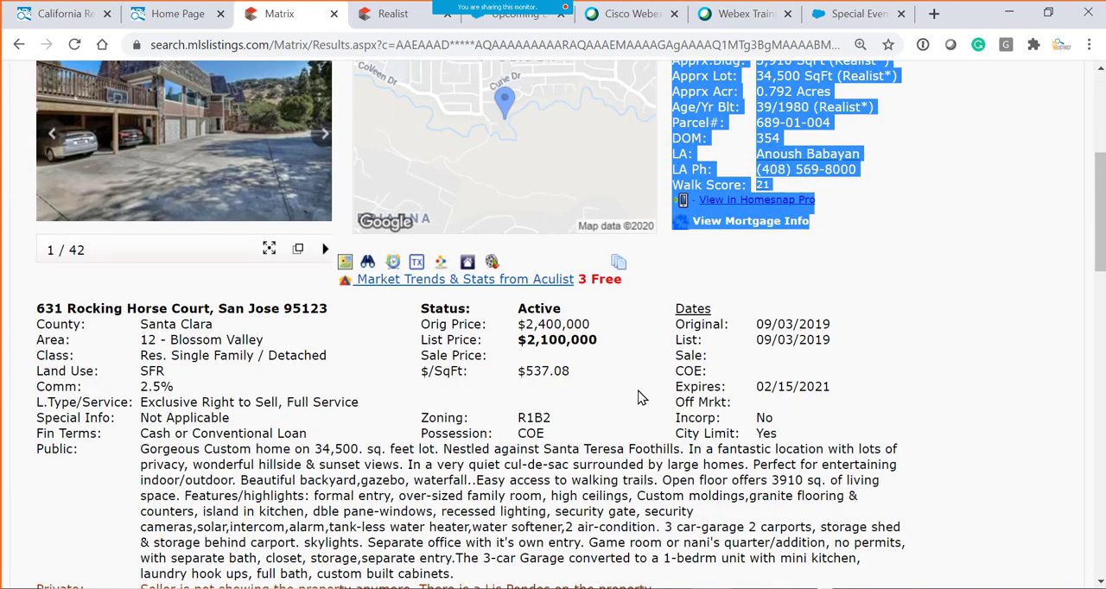
pyautogui.scroll(-2, 635, 399)
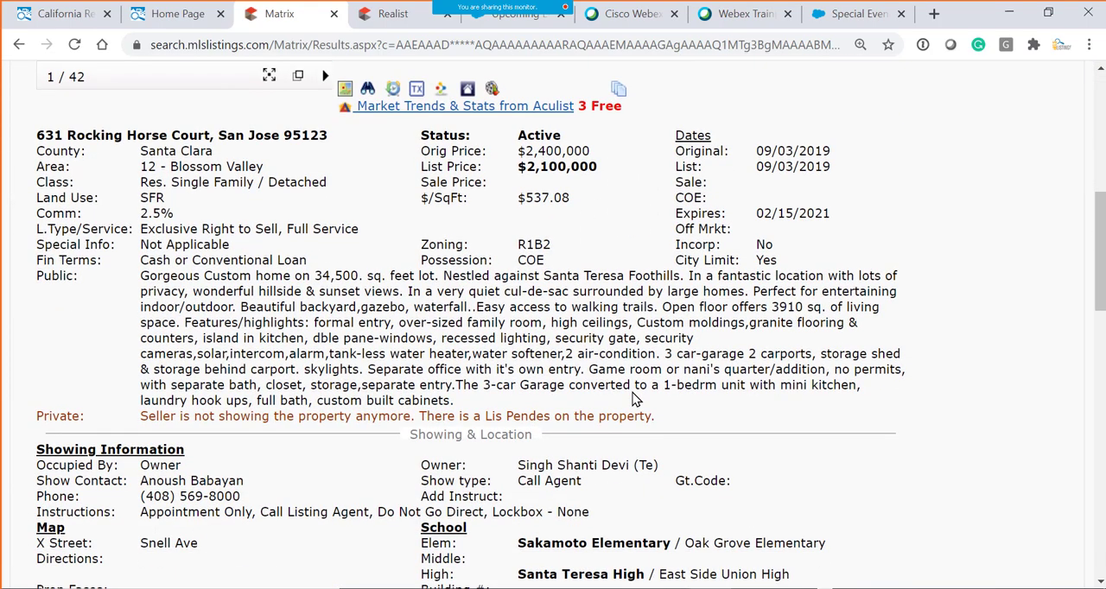
pyautogui.scroll(-4, 649, 377)
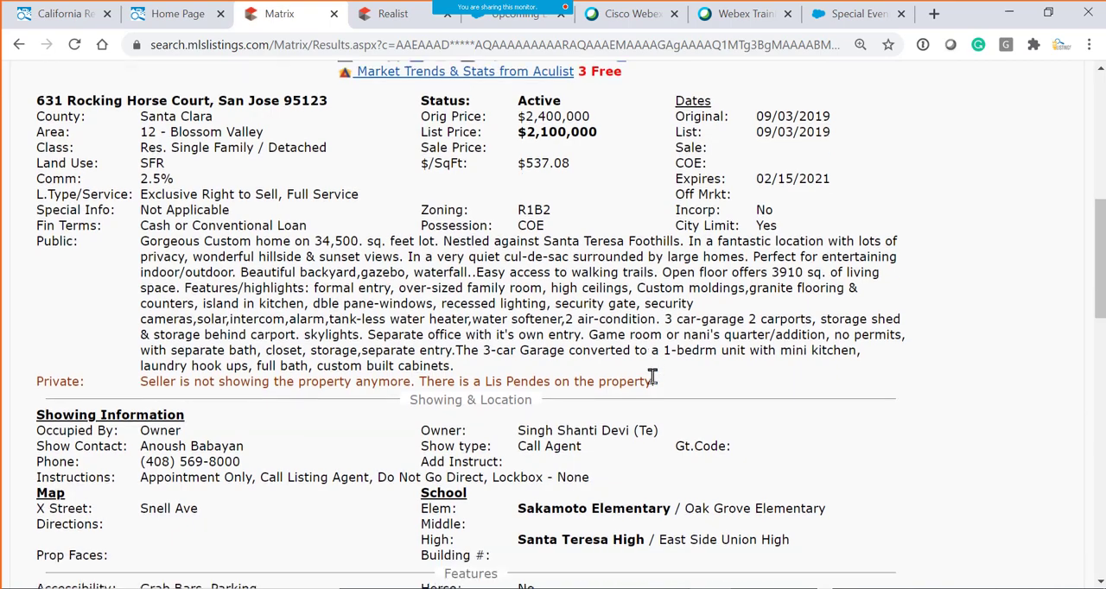
pyautogui.scroll(-1, 653, 375)
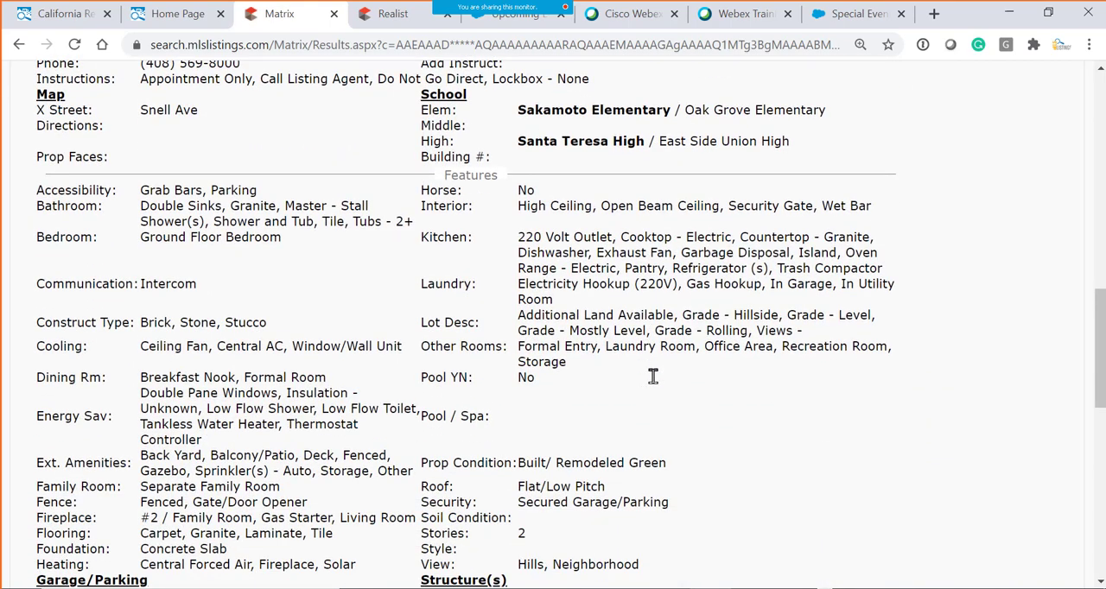
pyautogui.scroll(-1, 653, 377)
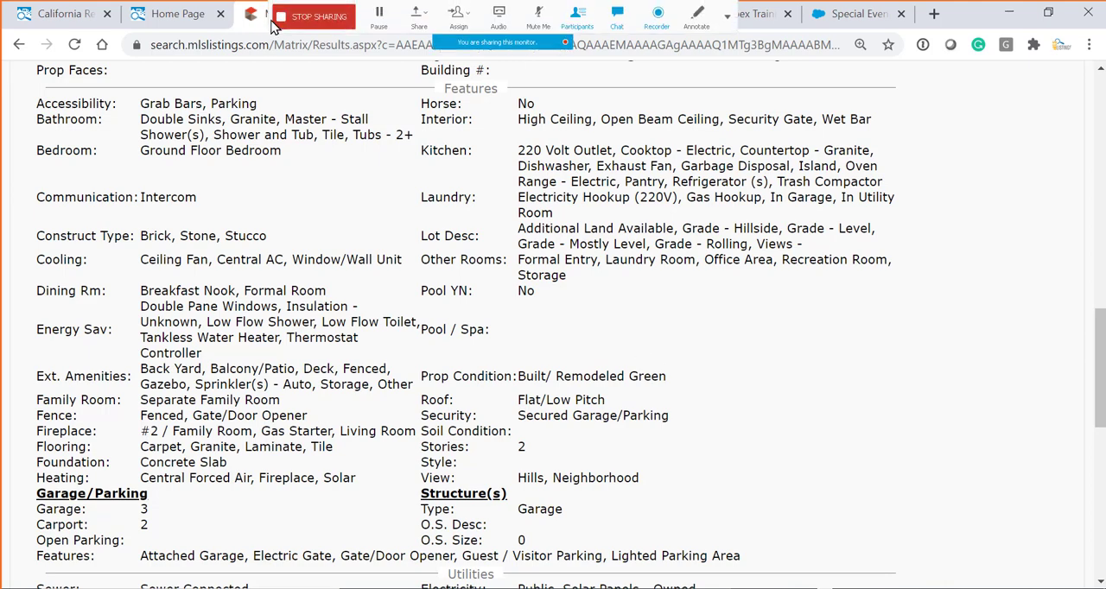
# - Close the browser tab of the public MLSListings site, keeping the pro home page open
pyautogui.click(78, 18)
pyautogui.click(177, 24)
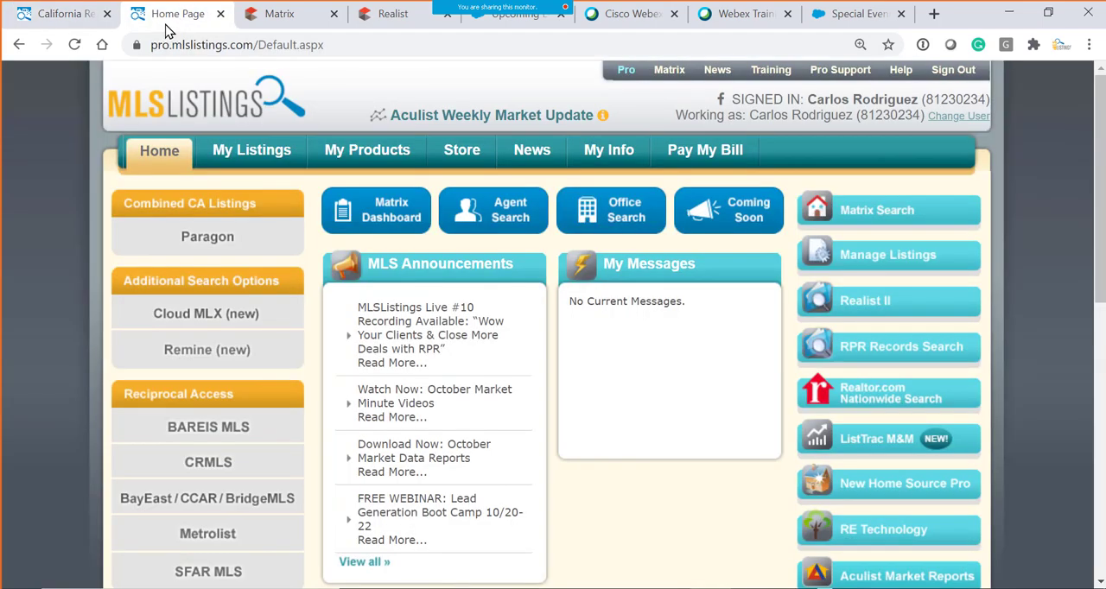
pyautogui.click(107, 13)
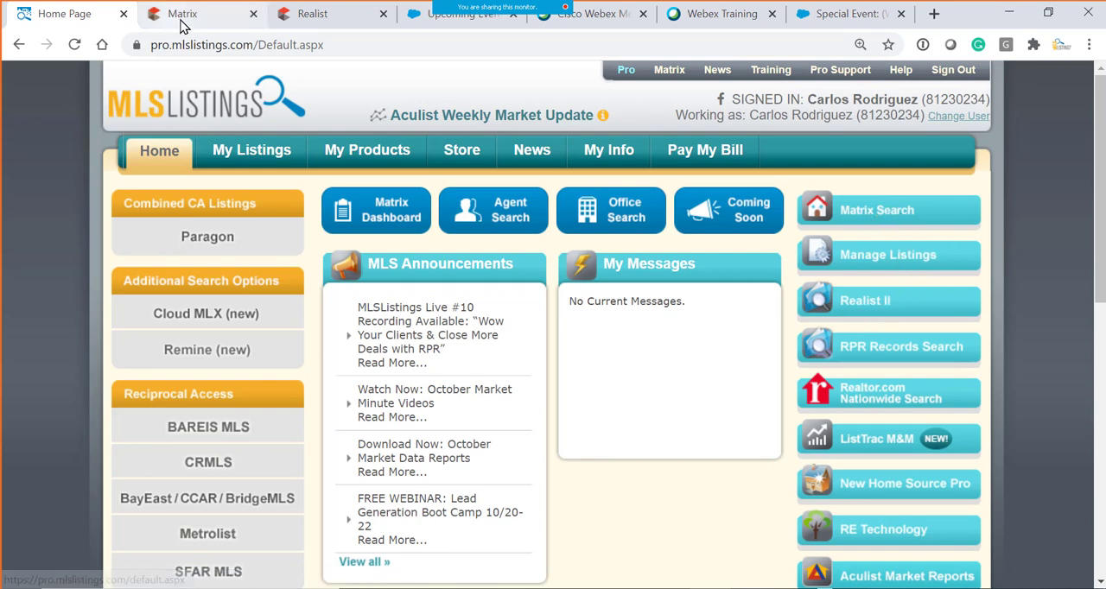
# - Revisit the pro home page to locate the Matrix Search entry, and return to the open Matrix listing
pyautogui.click(211, 14)
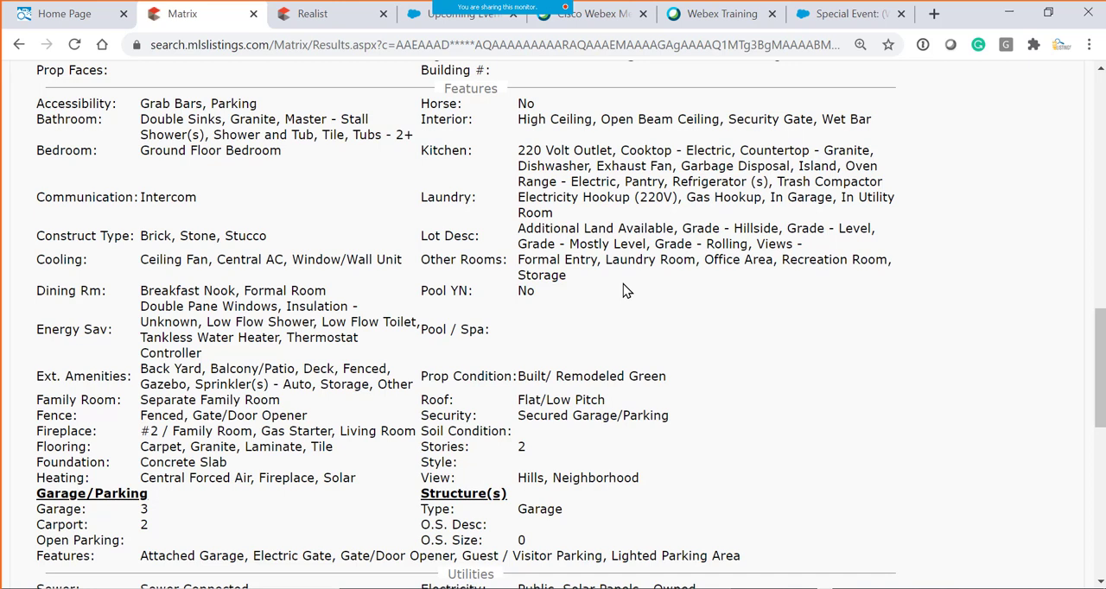
pyautogui.click(76, 14)
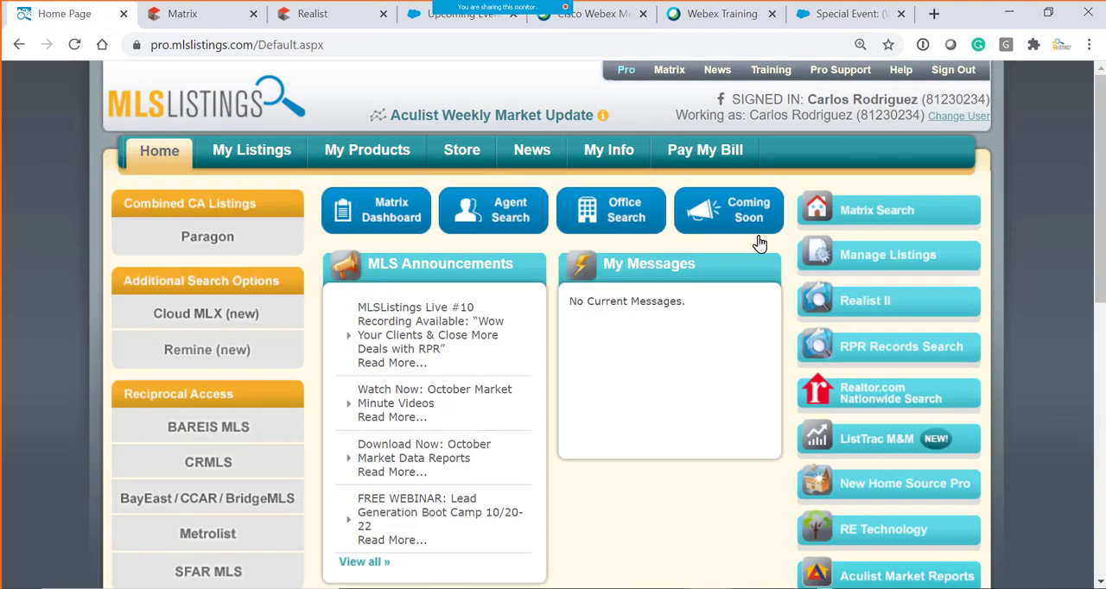
pyautogui.click(870, 215)
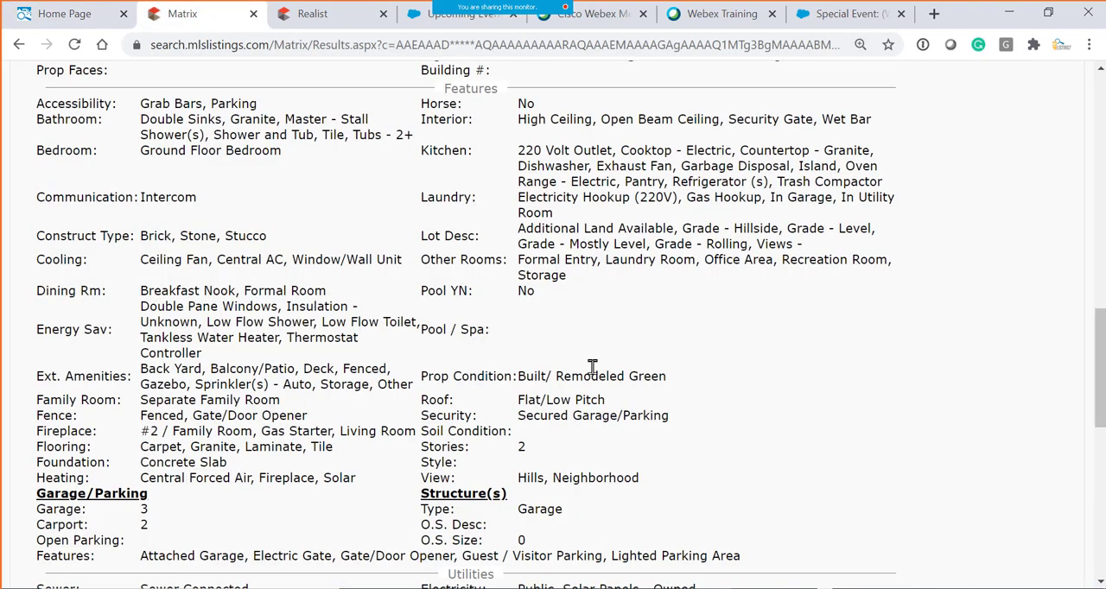
# - Return to the Agent 1 Line list of results and reopen the first home's full listing
pyautogui.scroll(10, 592, 367)
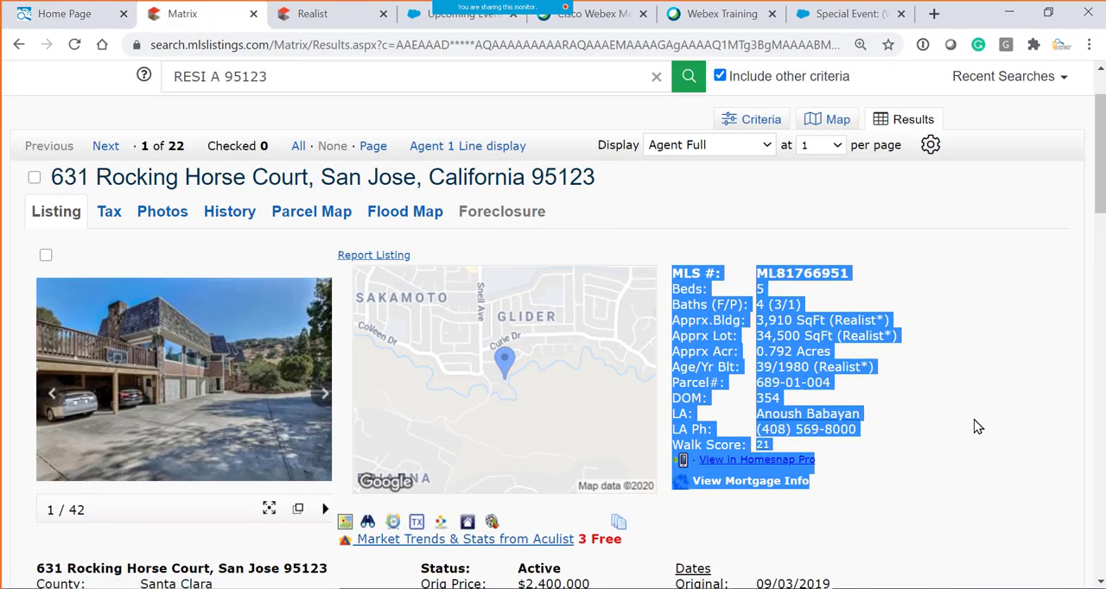
pyautogui.click(468, 145)
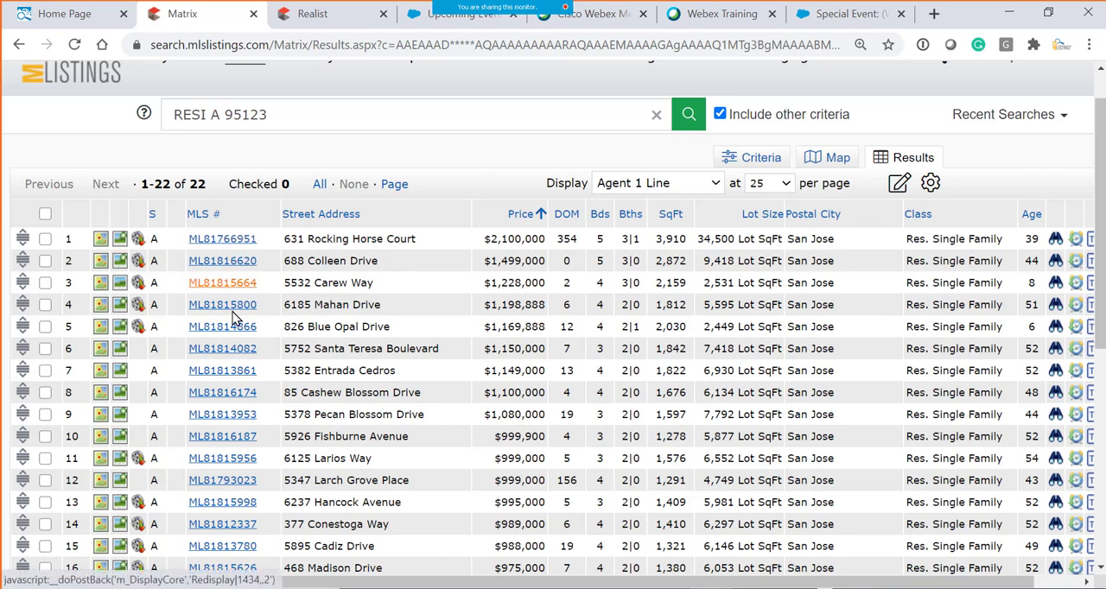
pyautogui.click(227, 248)
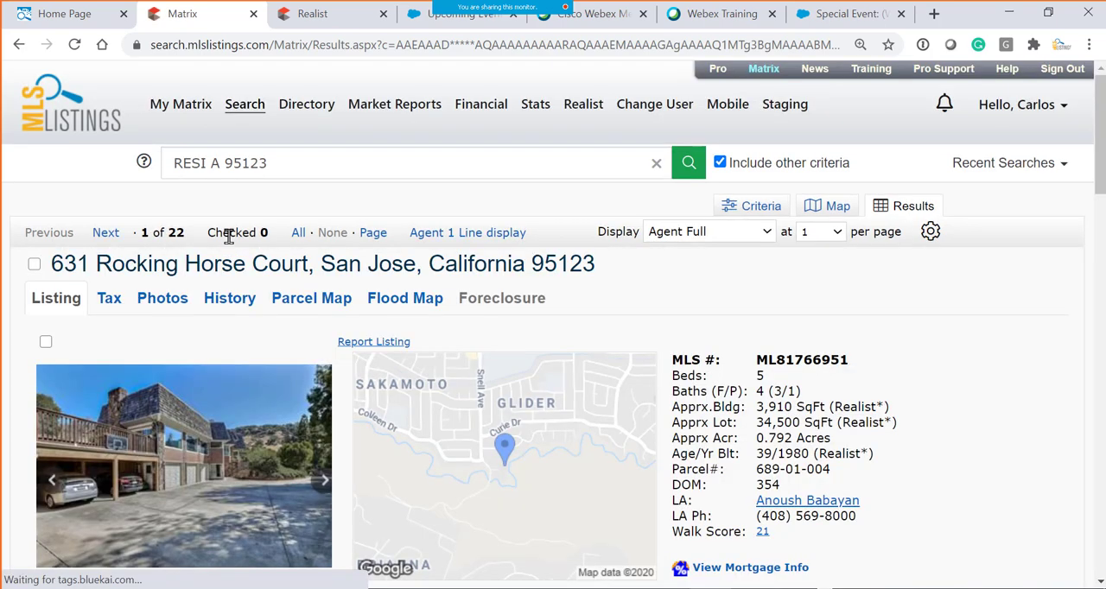
# - View the property history and the additional photos at the end of the listing, collapsing each section again
pyautogui.scroll(-1, 77, 264)
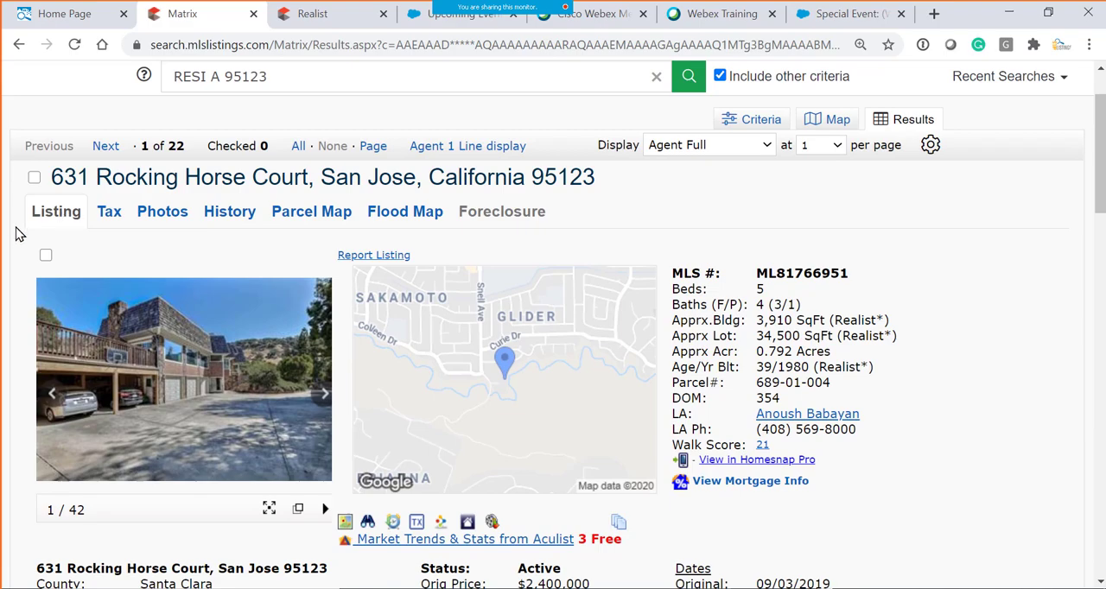
pyautogui.scroll(-15, 484, 343)
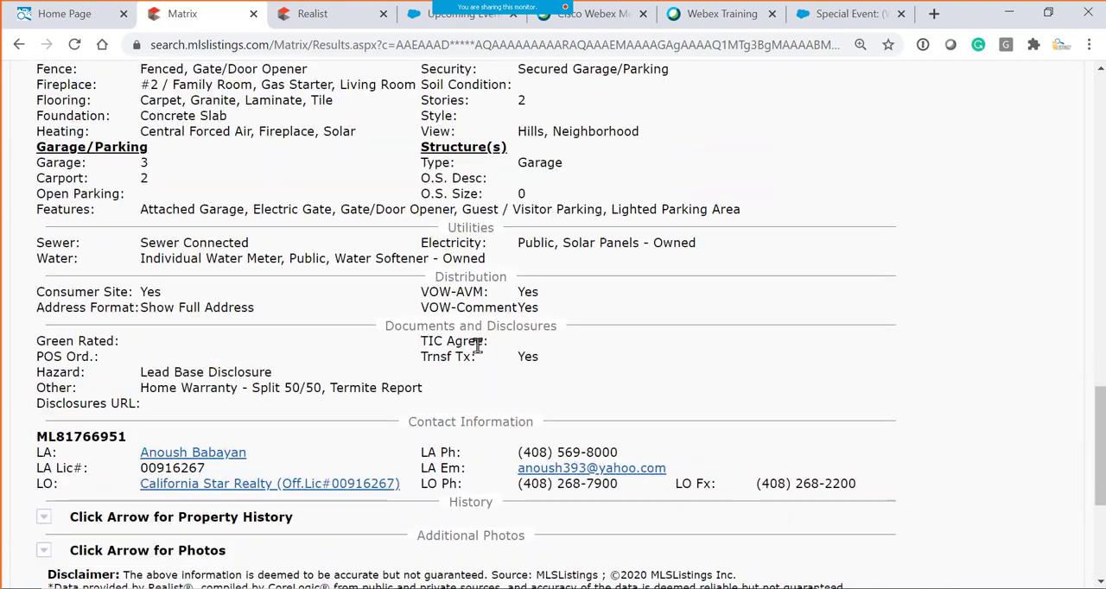
pyautogui.scroll(-3, 477, 346)
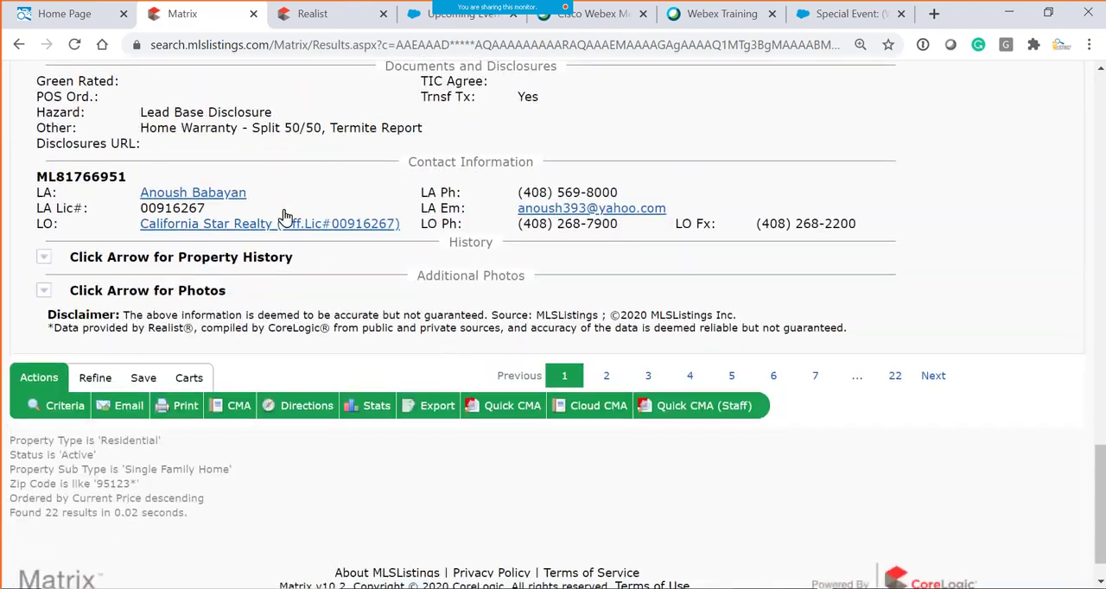
pyautogui.click(43, 259)
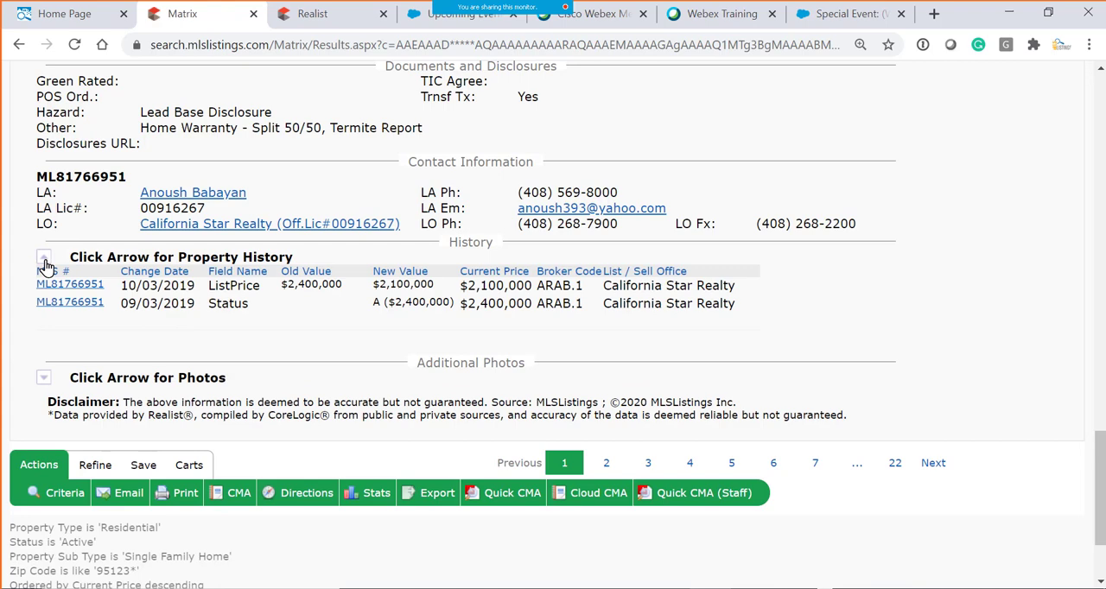
pyautogui.click(44, 261)
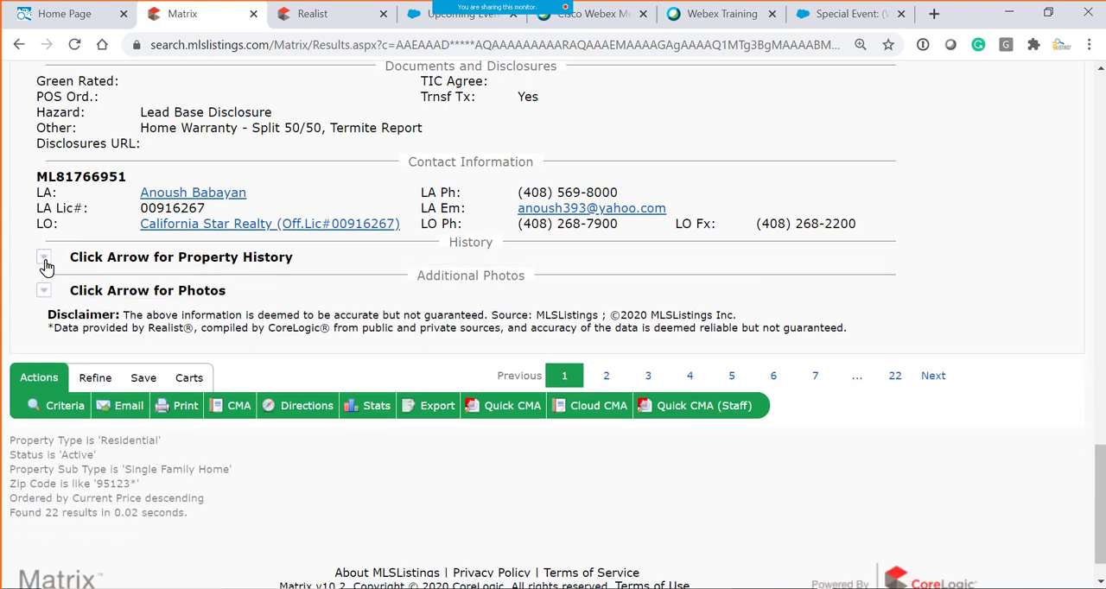
pyautogui.click(43, 290)
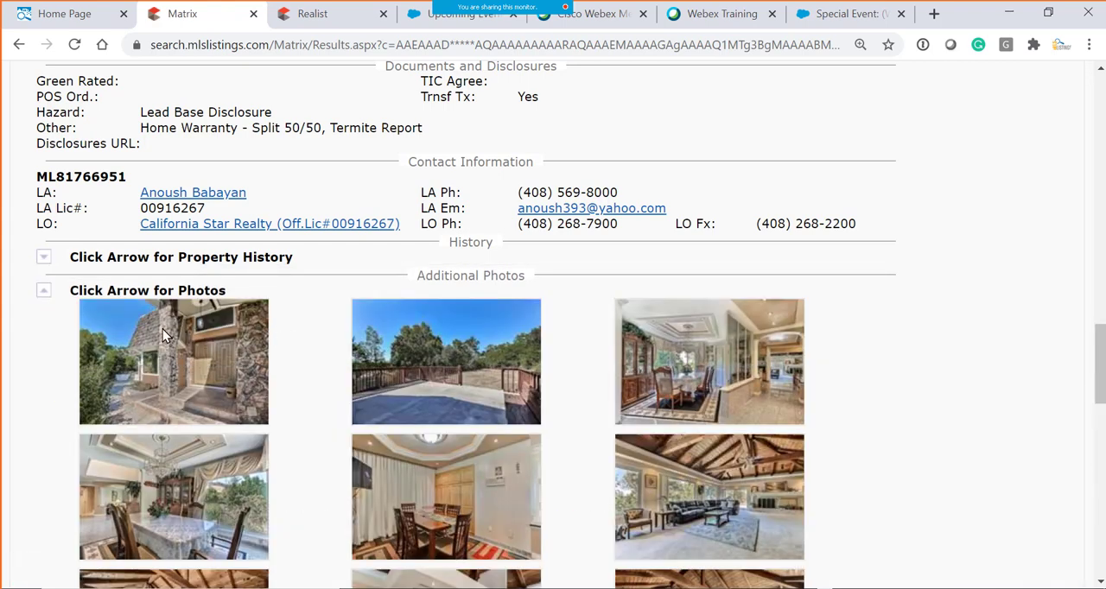
pyautogui.click(43, 291)
# - Display the listing in the Client Full format and look through its property details and public remarks
pyautogui.scroll(5, 481, 339)
pyautogui.scroll(10, 481, 338)
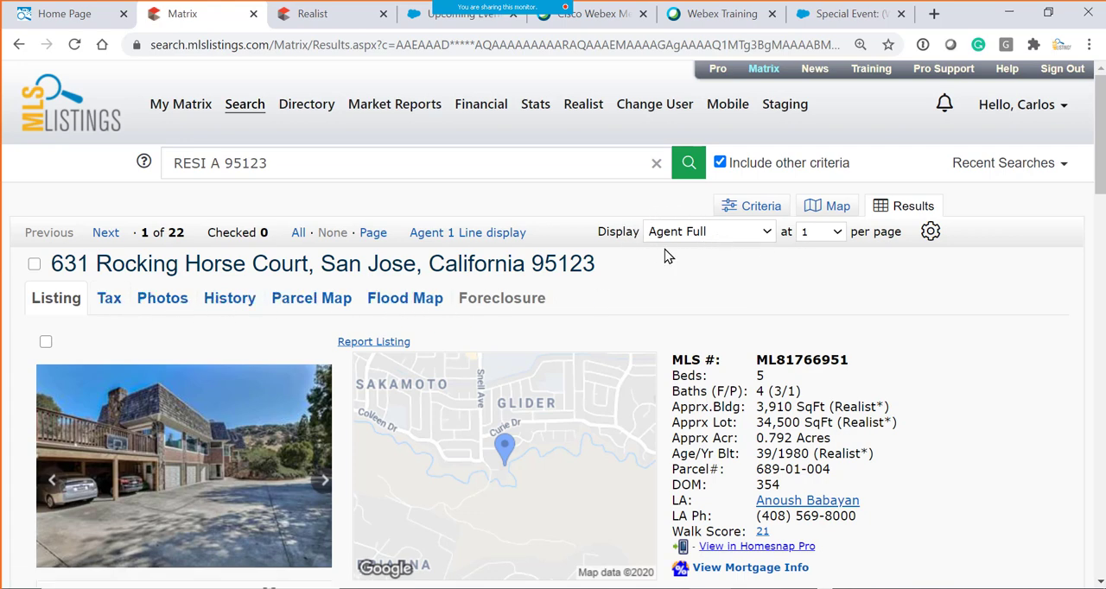
pyautogui.click(766, 232)
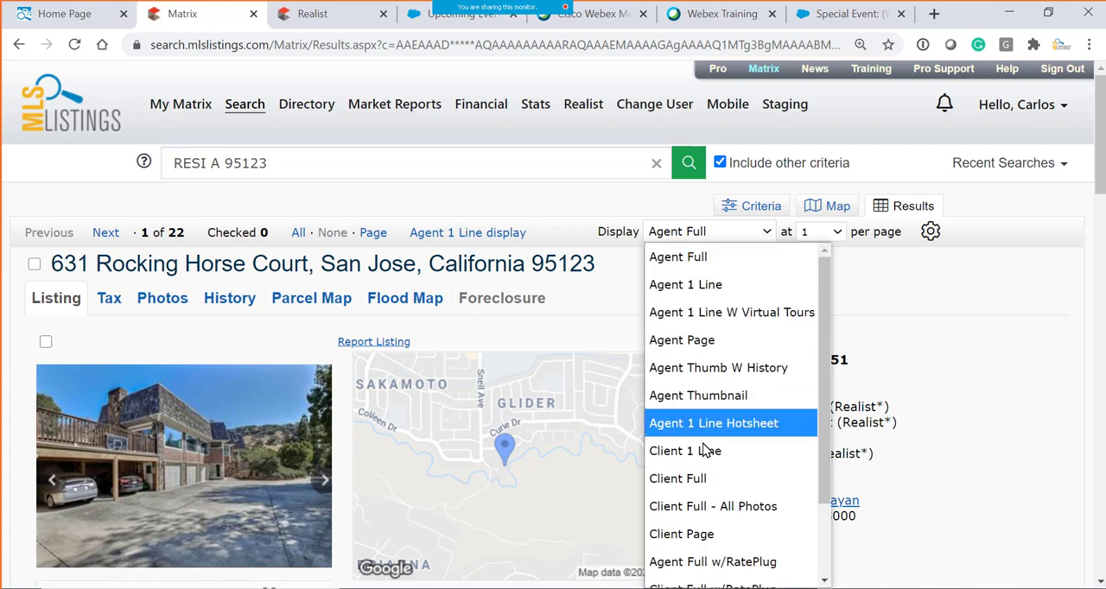
pyautogui.click(710, 478)
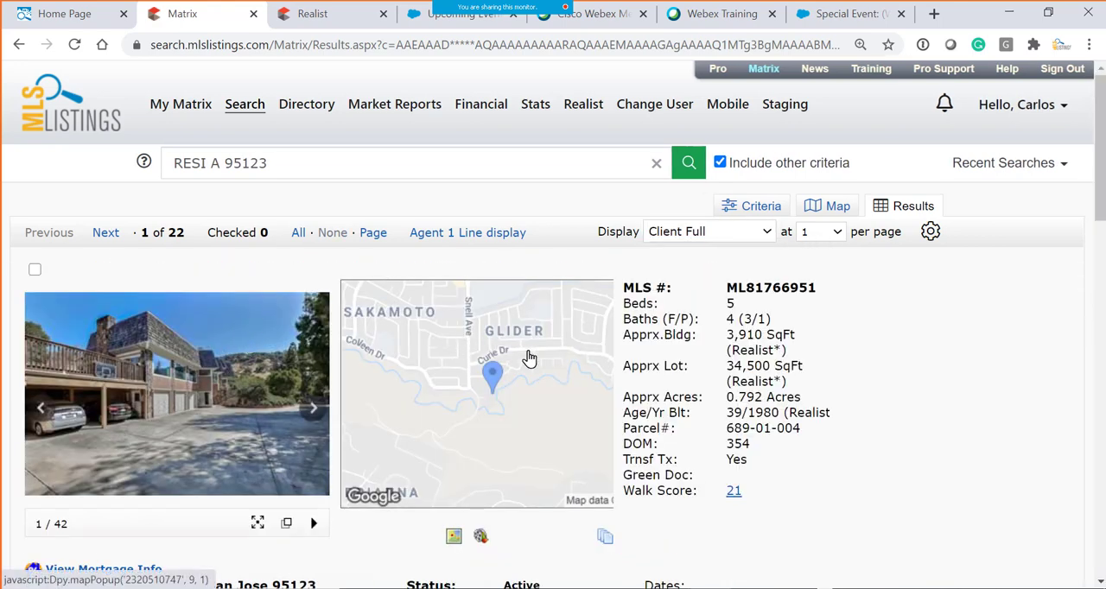
pyautogui.scroll(-3, 111, 285)
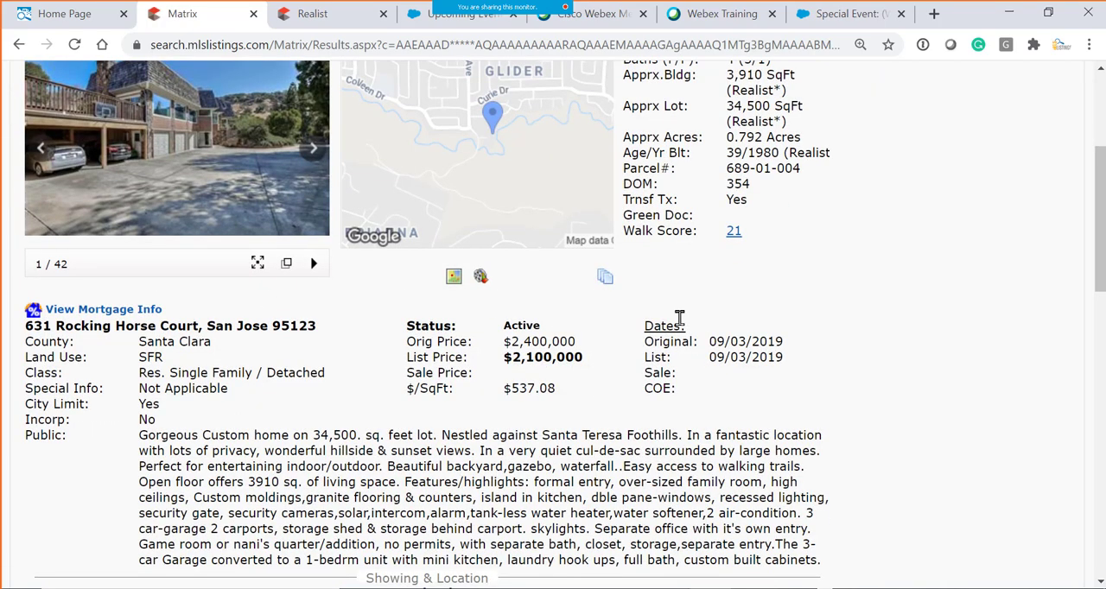
pyautogui.scroll(3, 679, 318)
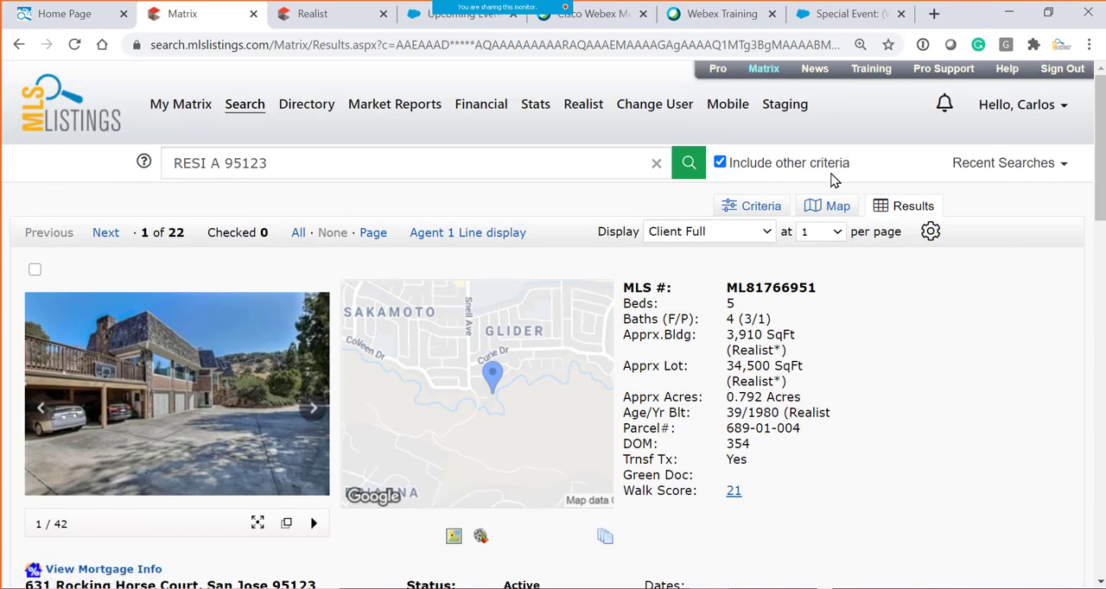
# - Switch the results display to Agent 1 Line and reopen the first home's full agent listing
pyautogui.click(765, 231)
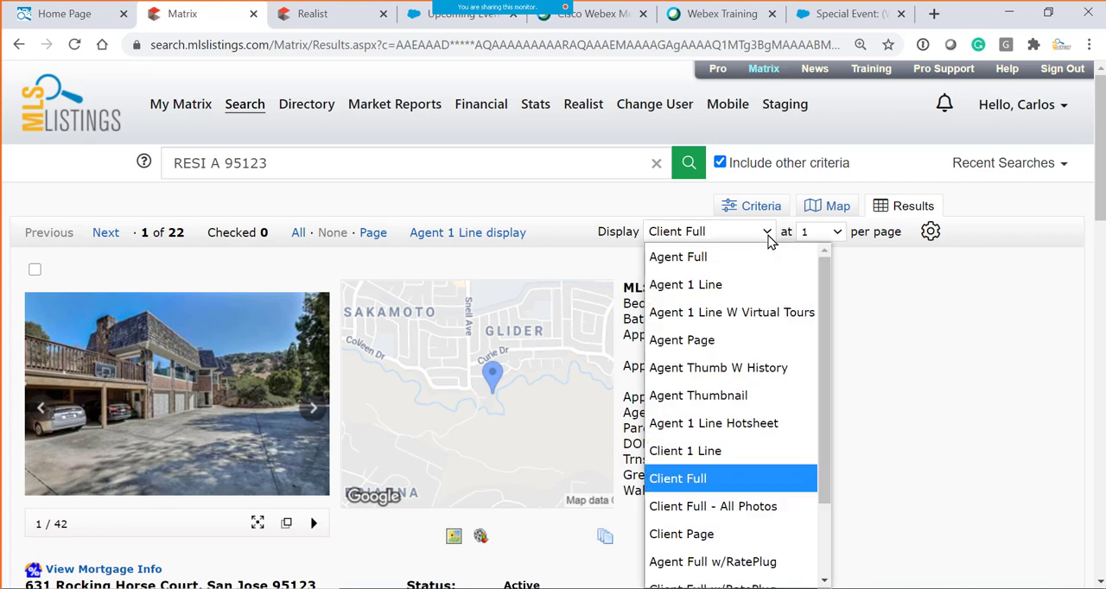
pyautogui.click(730, 285)
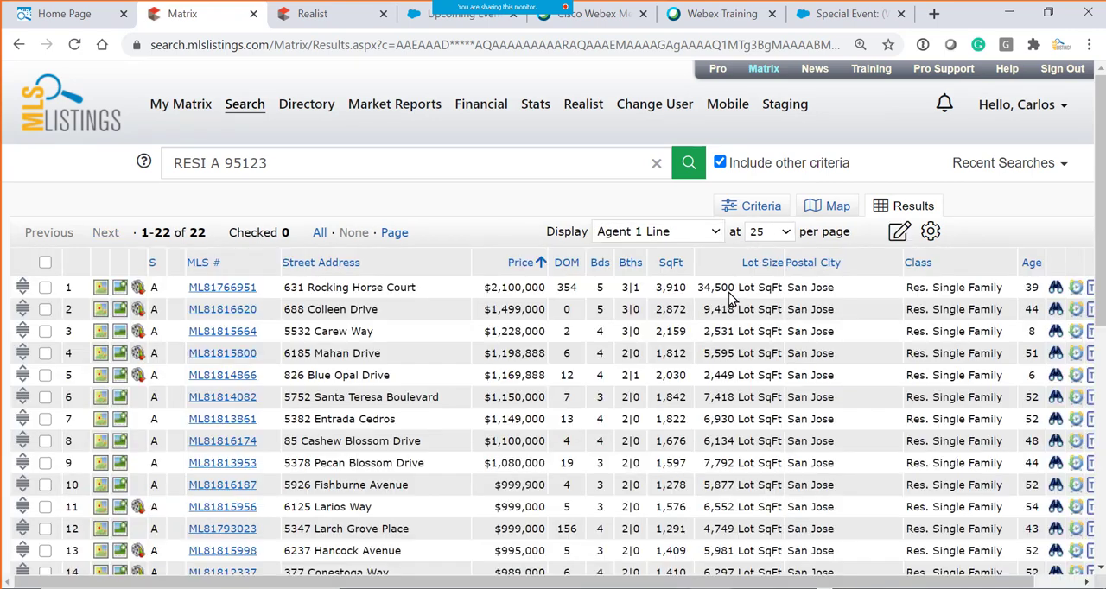
pyautogui.scroll(-1, 566, 335)
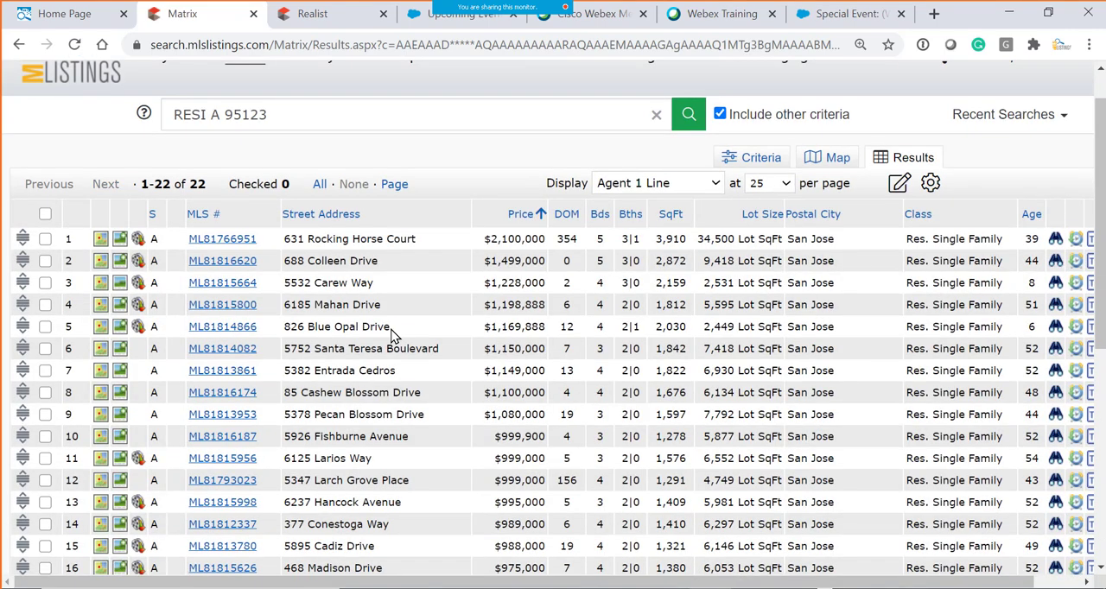
pyautogui.click(227, 244)
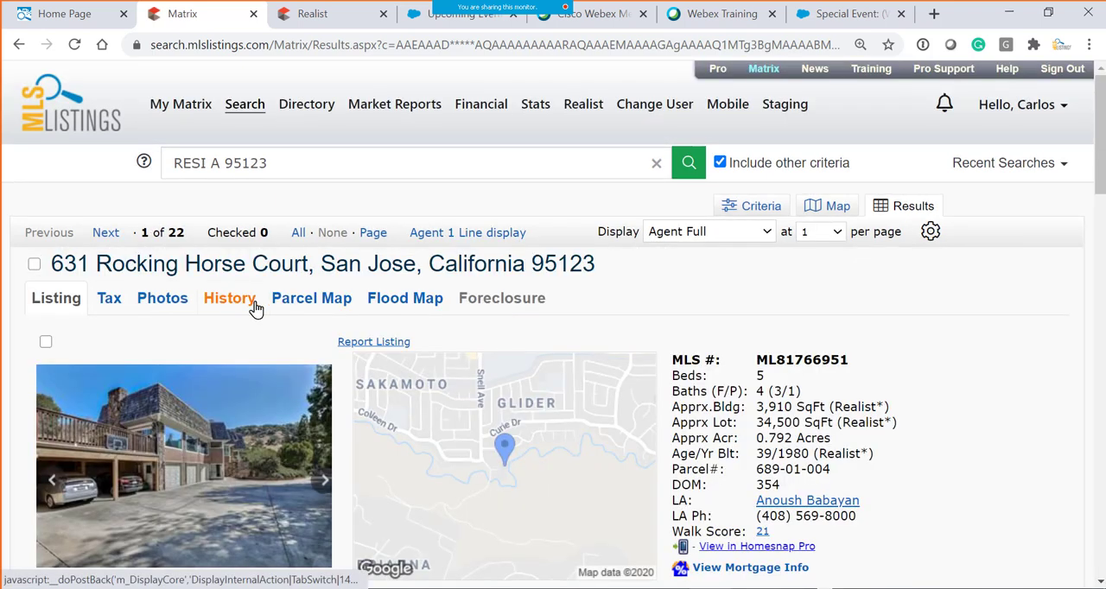
# - Open the listing's tax record and go through its owner, location and estimated value information
pyautogui.scroll(-3, 271, 306)
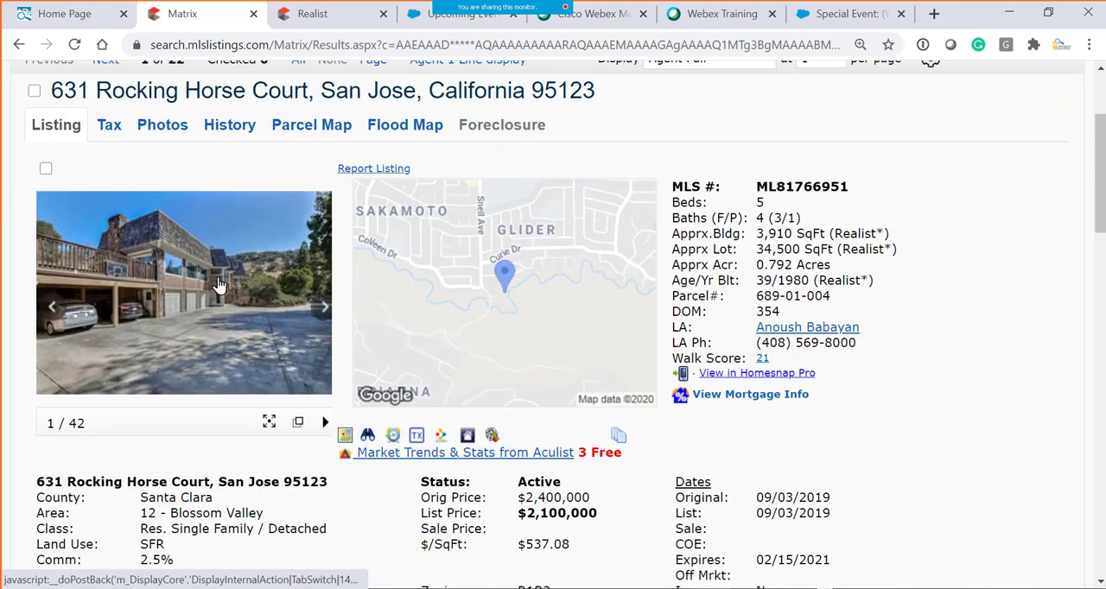
pyautogui.click(108, 129)
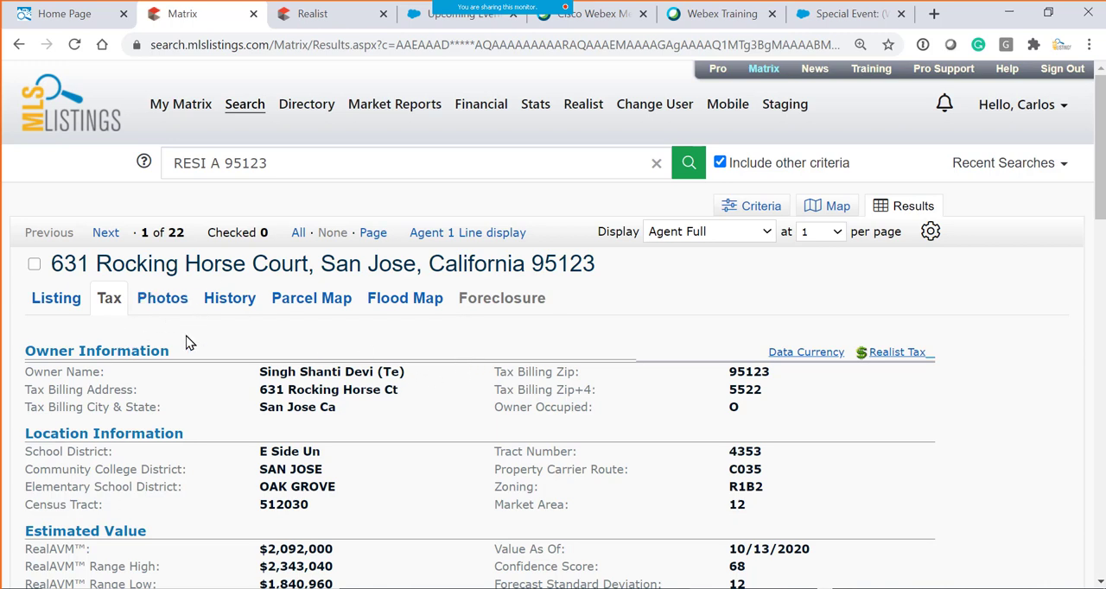
pyautogui.scroll(-1, 50, 301)
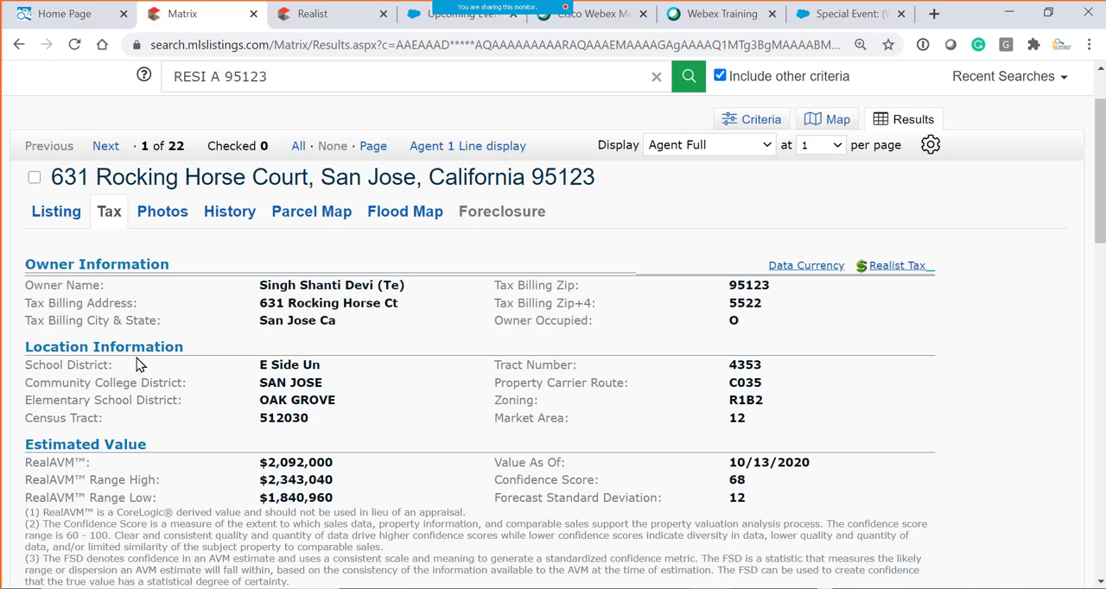
pyautogui.scroll(-2, 26, 290)
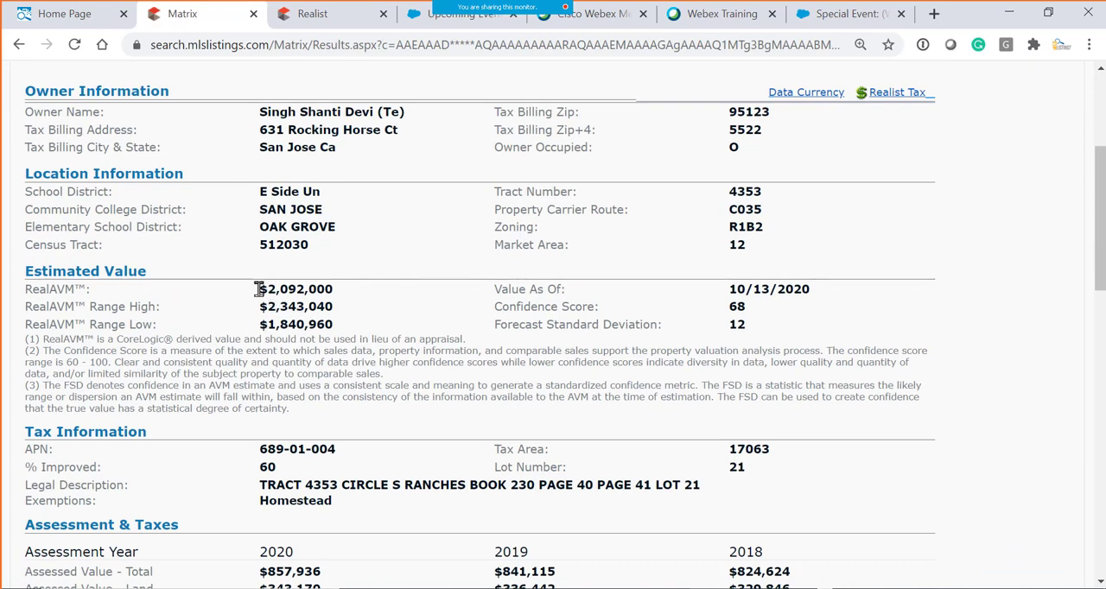
# - Examine the tax record's RealAVM estimate, its high and low range, the confidence score and the explanatory notes
pyautogui.moveTo(258, 289); pyautogui.dragTo(353, 296)
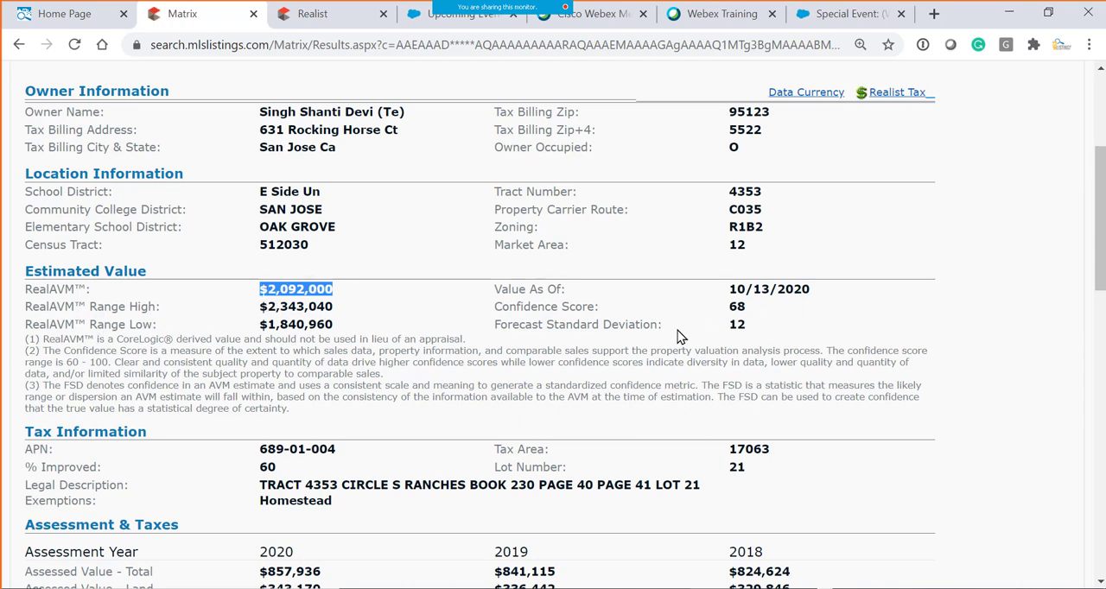
pyautogui.moveTo(495, 307); pyautogui.dragTo(751, 313)
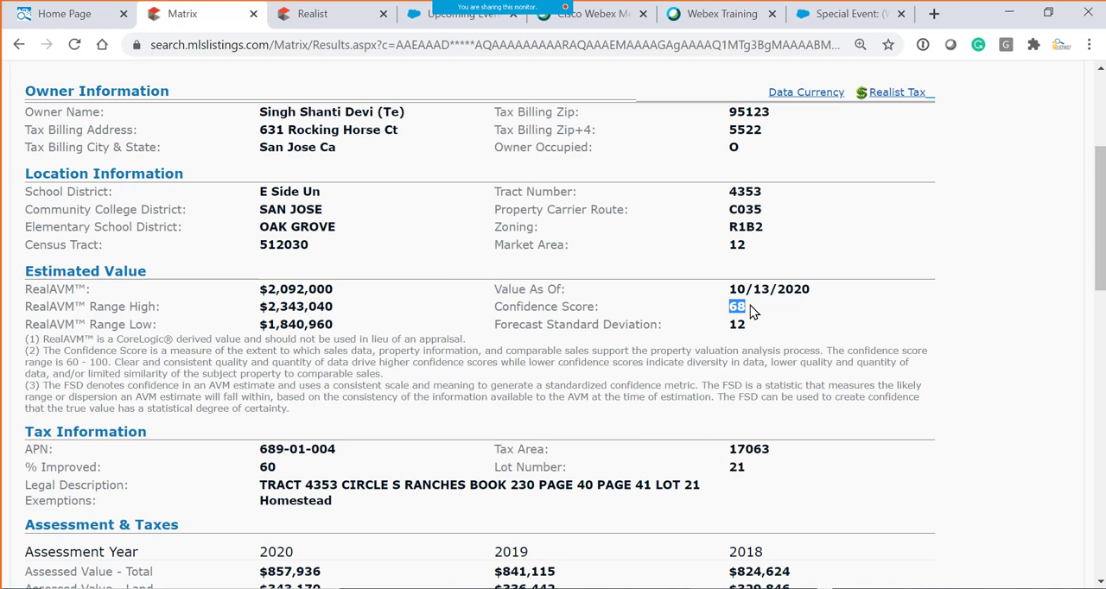
pyautogui.moveTo(268, 290); pyautogui.dragTo(369, 325)
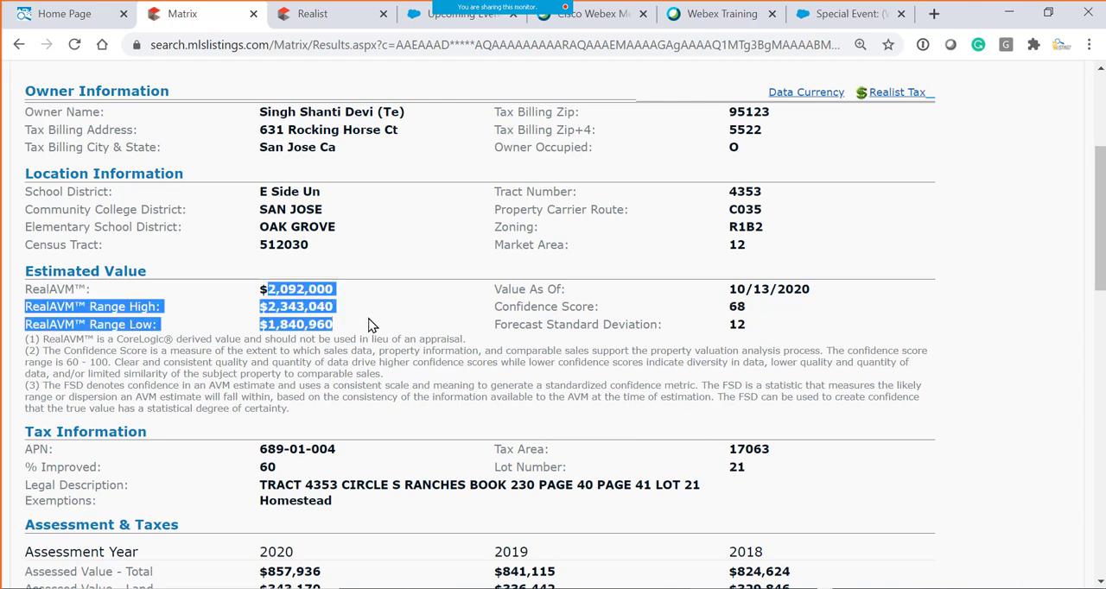
pyautogui.click(435, 377)
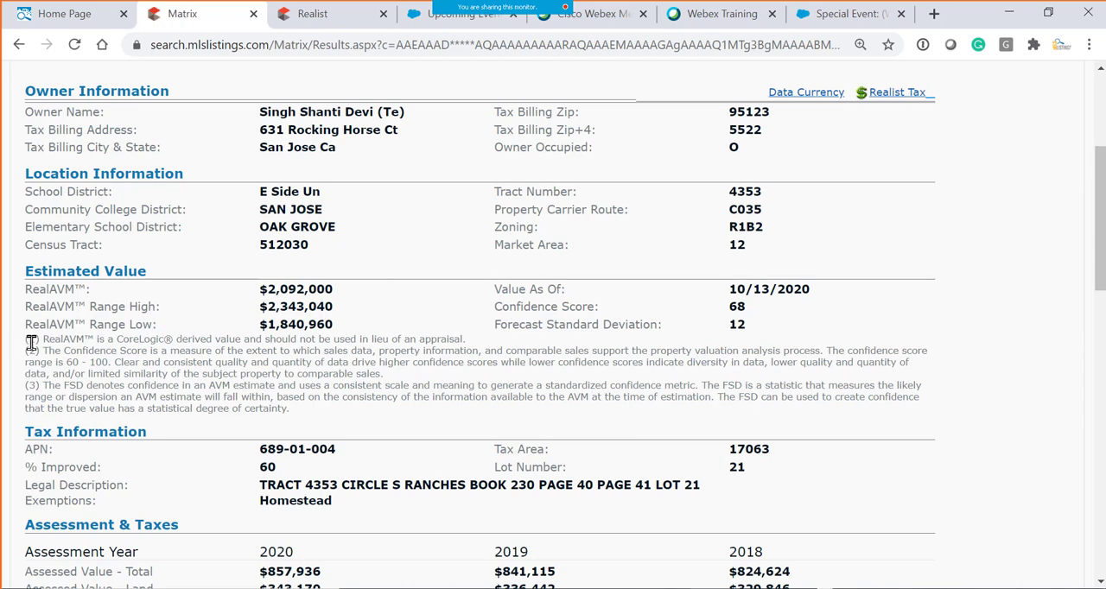
pyautogui.moveTo(43, 341); pyautogui.dragTo(226, 341)
pyautogui.click(45, 316)
pyautogui.moveTo(25, 289); pyautogui.dragTo(76, 289)
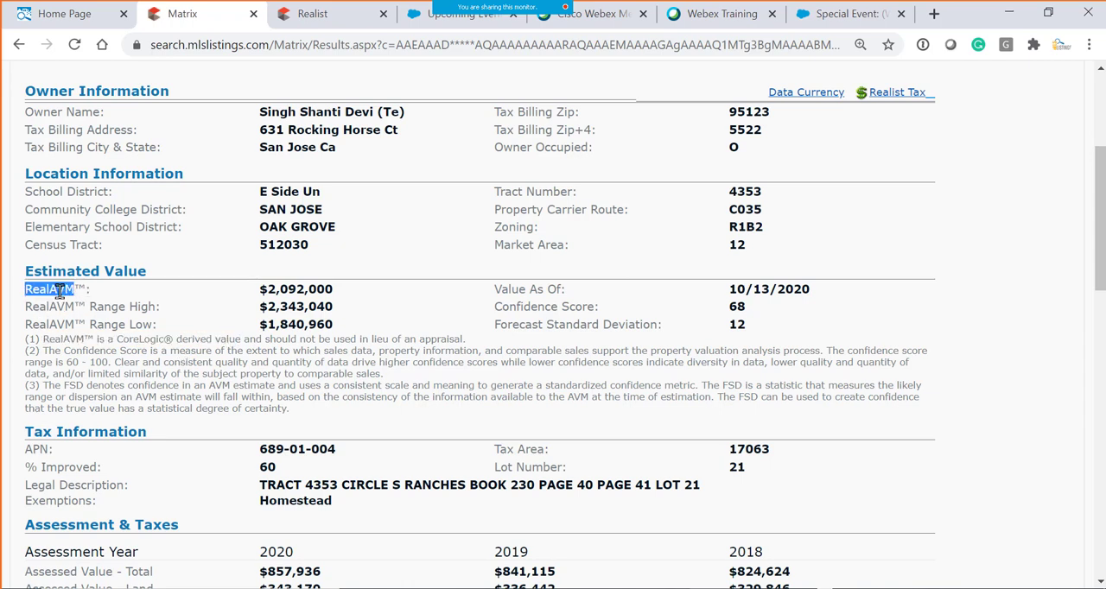
pyautogui.click(93, 297)
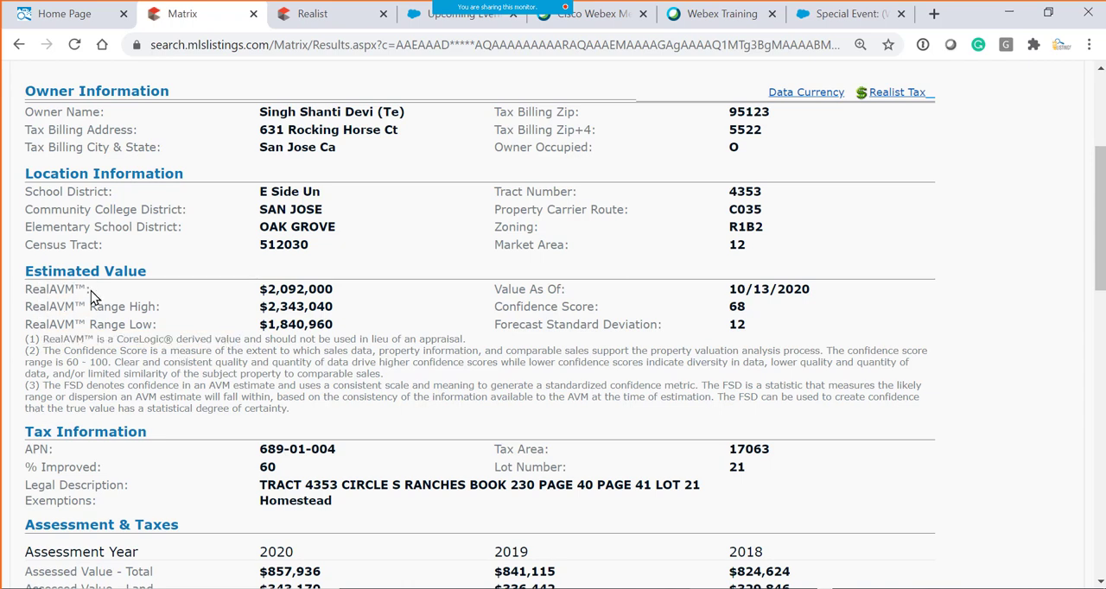
pyautogui.moveTo(266, 292); pyautogui.dragTo(344, 297)
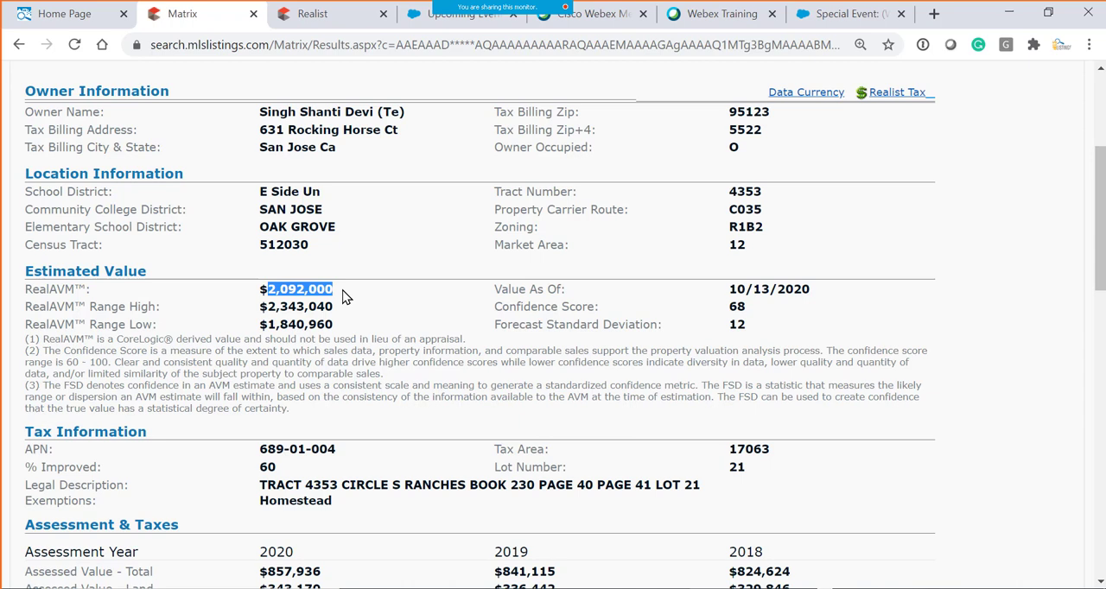
pyautogui.click(270, 358)
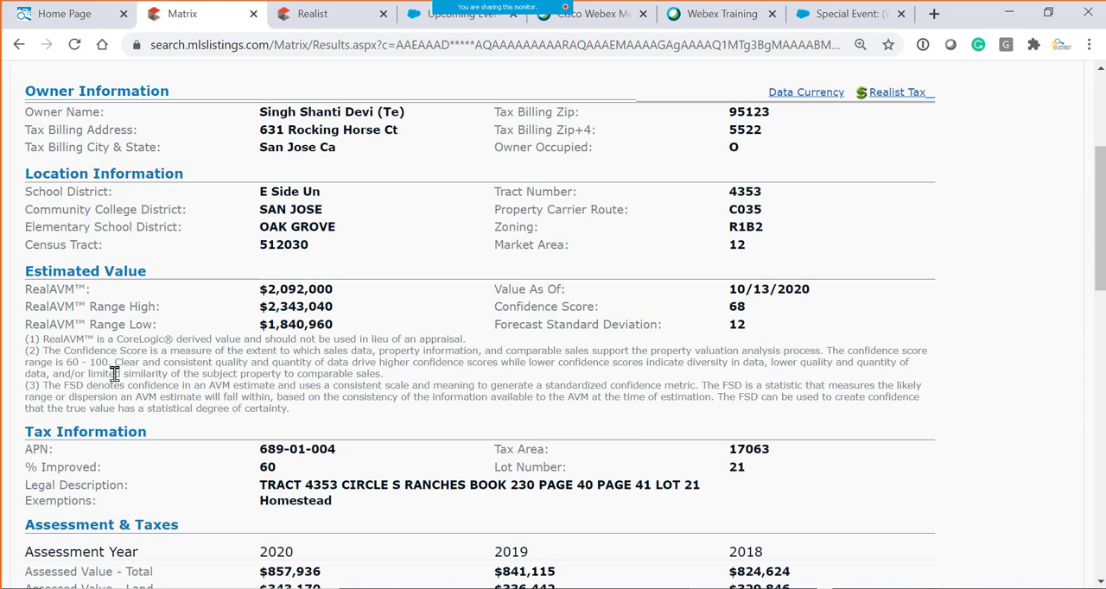
# - Highlight the RealAVM appraisal disclaimer and the RealAVM amount in the tax record's Estimated Value section
pyautogui.moveTo(44, 344); pyautogui.dragTo(157, 340)
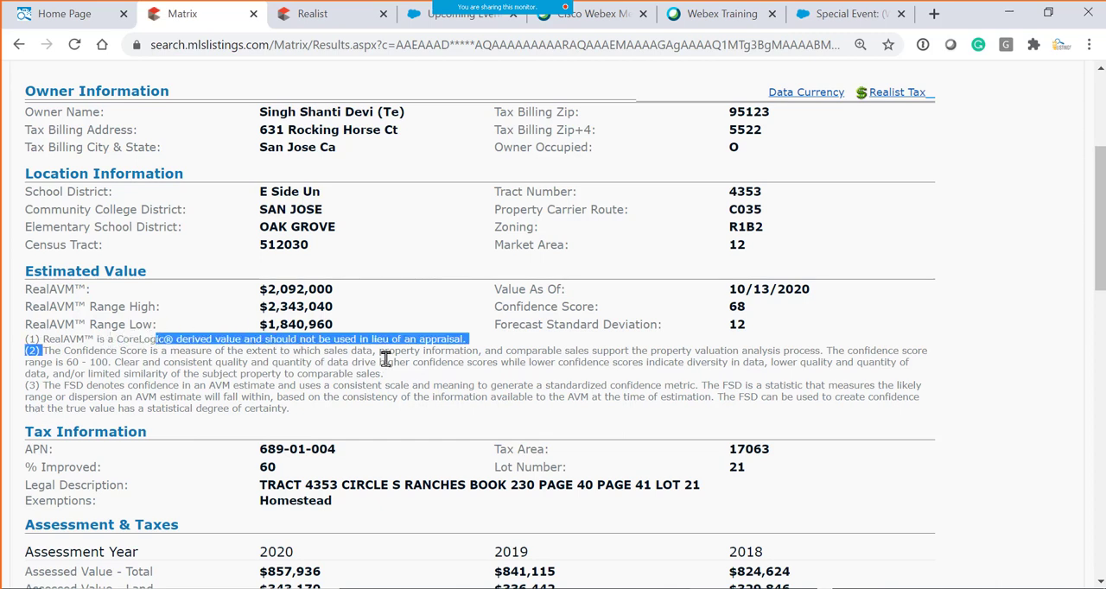
pyautogui.click(478, 347)
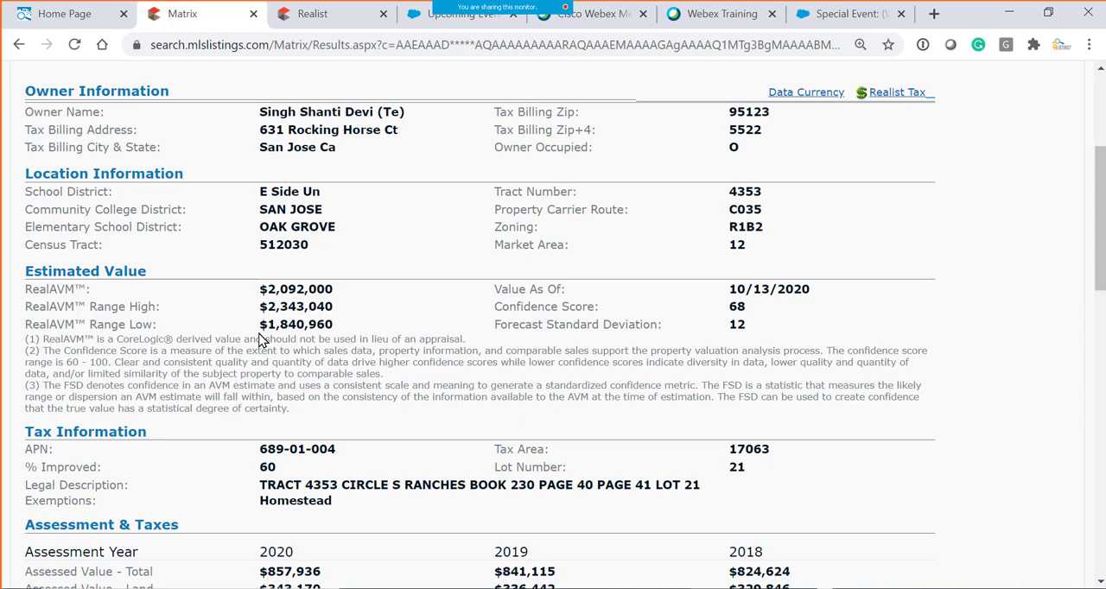
pyautogui.moveTo(267, 290); pyautogui.dragTo(342, 291)
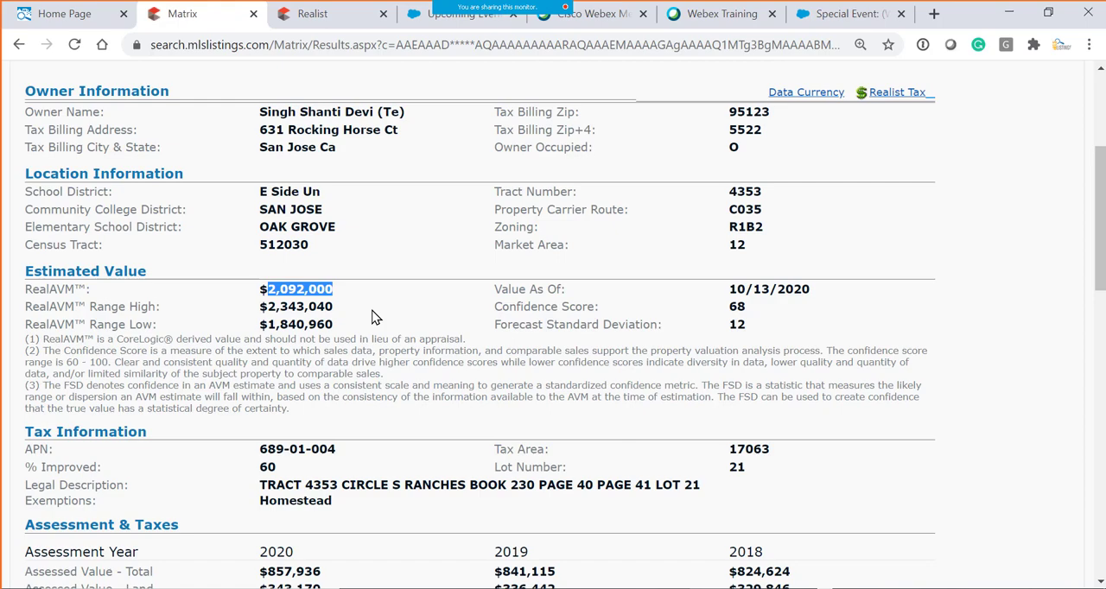
# - Look through the tax record's Tax Information section and its assessment, yearly tax and jurisdiction tables
pyautogui.scroll(-2, 365, 371)
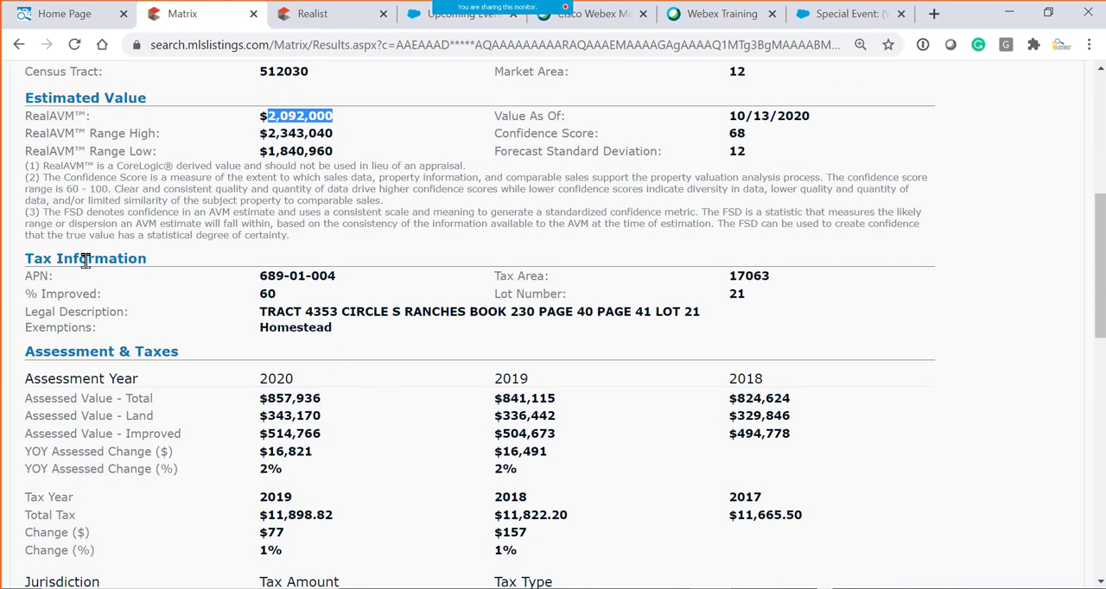
pyautogui.scroll(3, 121, 274)
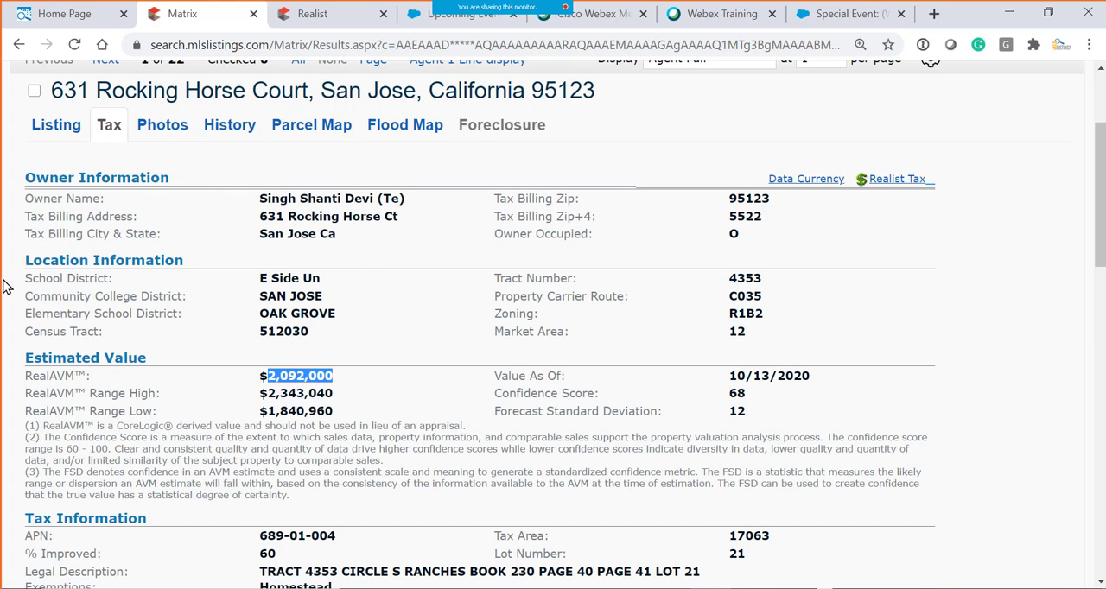
pyautogui.scroll(-2, 172, 373)
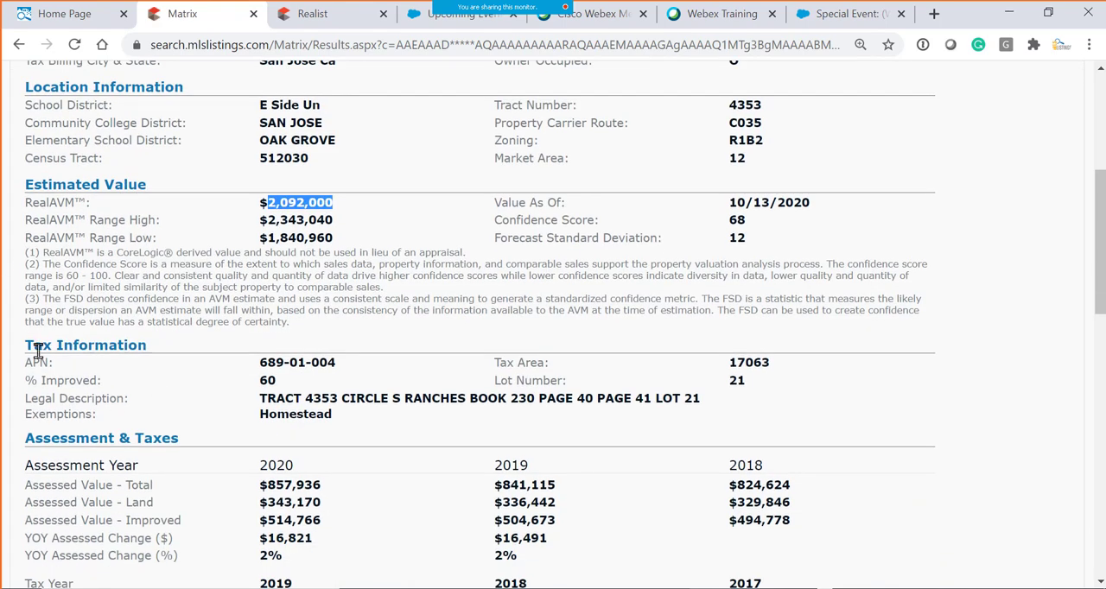
pyautogui.moveTo(25, 346); pyautogui.dragTo(147, 345)
pyautogui.scroll(-2, 222, 375)
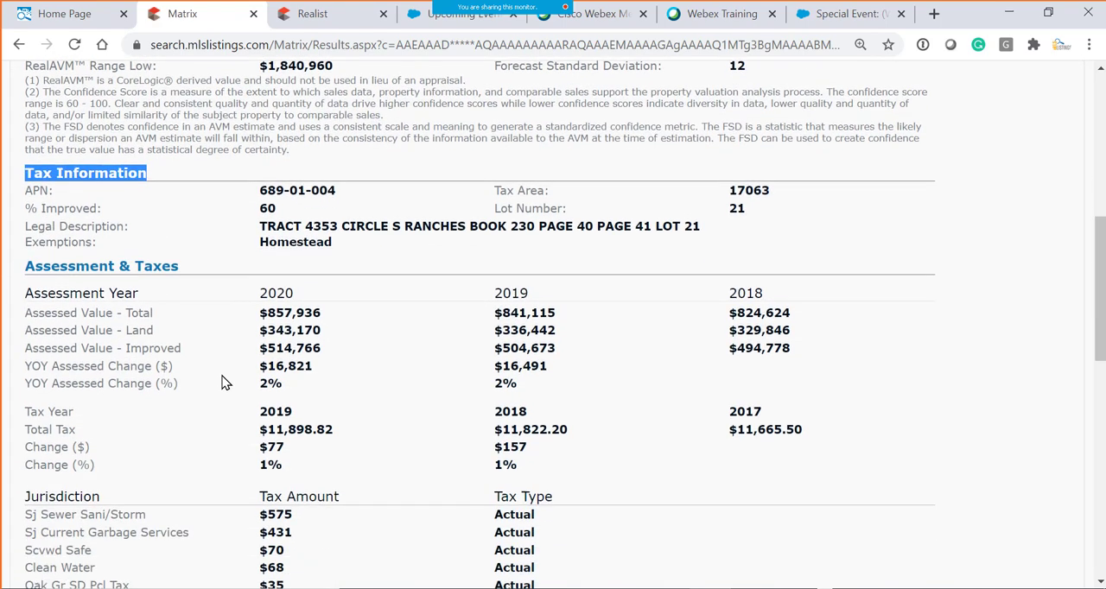
pyautogui.scroll(-2, 223, 376)
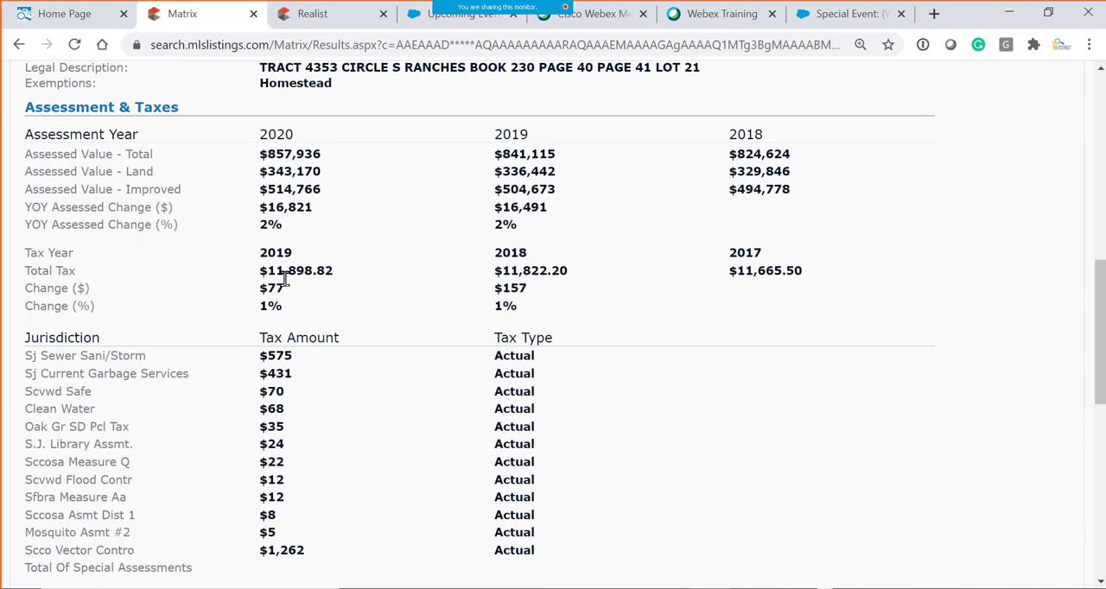
pyautogui.scroll(1, 325, 334)
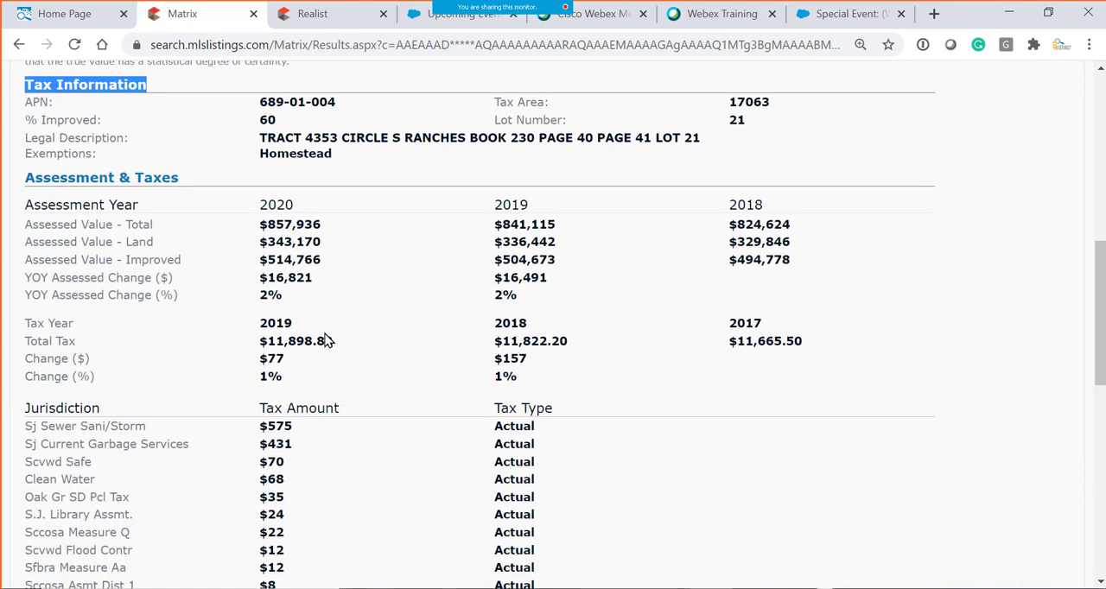
pyautogui.scroll(1, 324, 341)
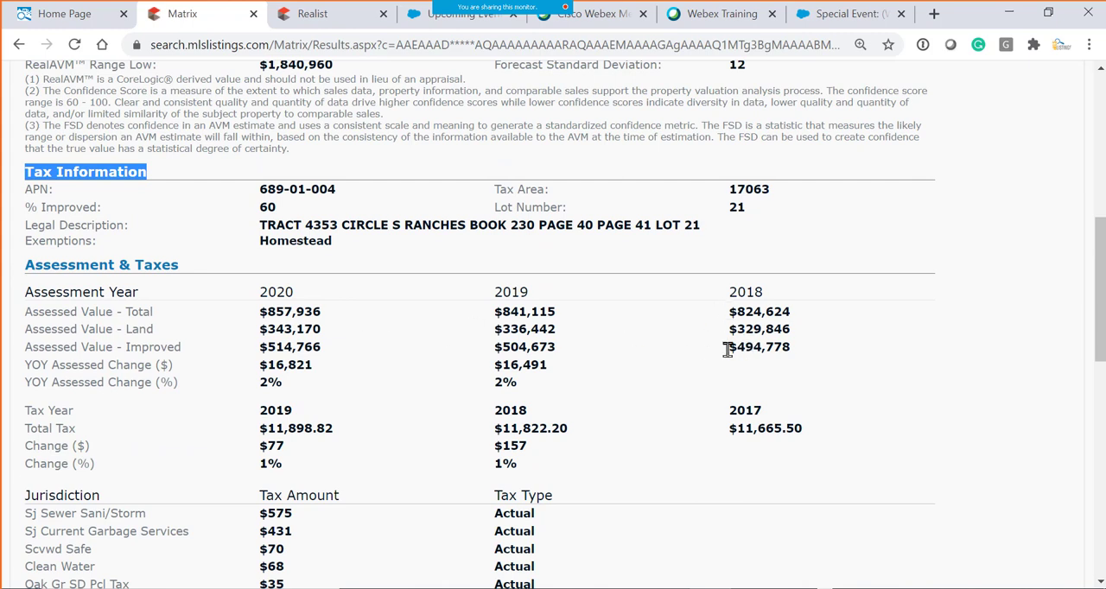
# - Compare the improved assessed values from 2018 to 2020 and the year-over-year percentage changes in the assessment table
pyautogui.moveTo(728, 349); pyautogui.dragTo(796, 356)
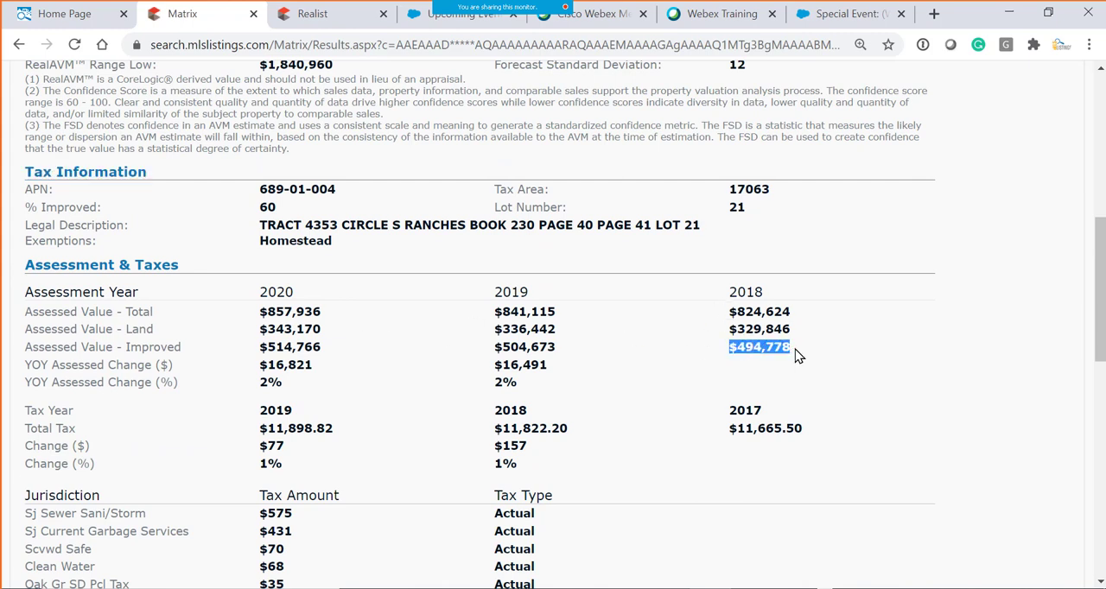
pyautogui.moveTo(494, 383); pyautogui.dragTo(541, 386)
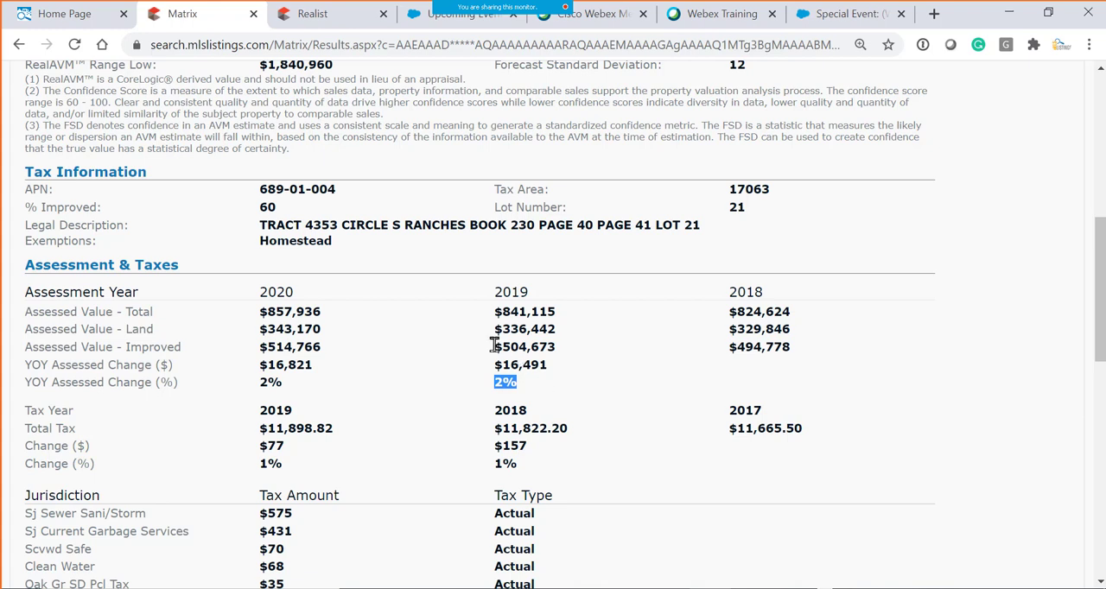
pyautogui.moveTo(501, 347); pyautogui.dragTo(580, 356)
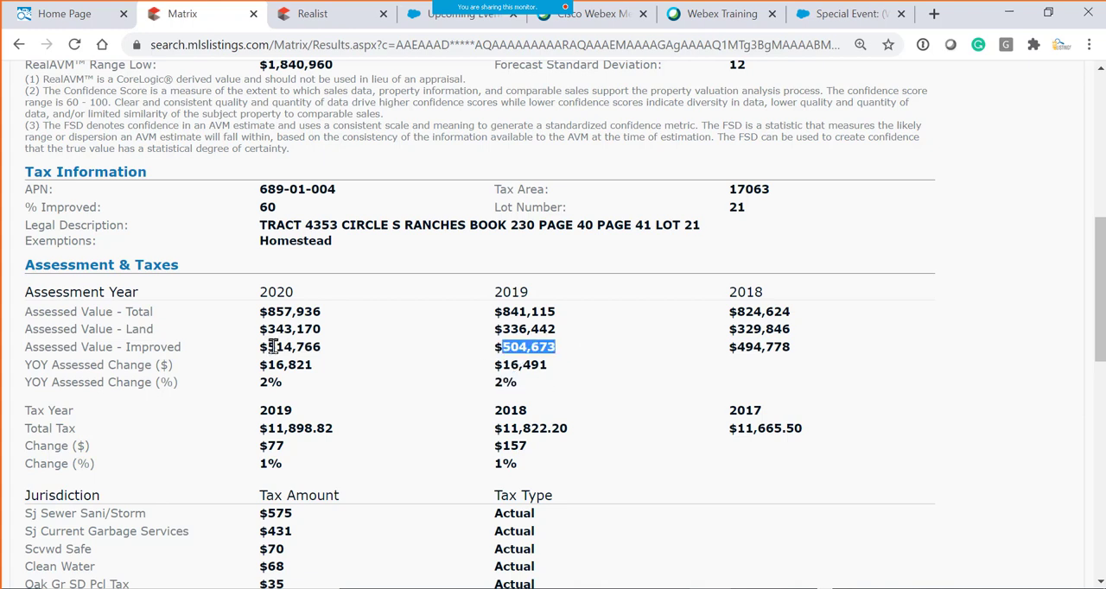
pyautogui.moveTo(261, 346); pyautogui.dragTo(344, 358)
pyautogui.moveTo(290, 390); pyautogui.dragTo(260, 383)
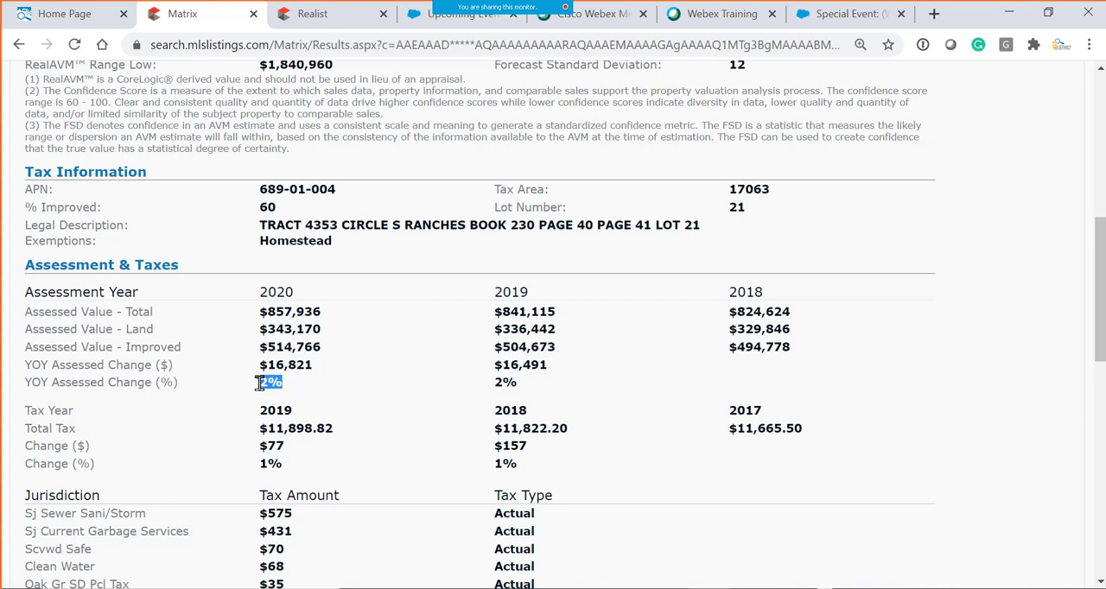
pyautogui.moveTo(267, 292); pyautogui.dragTo(301, 296)
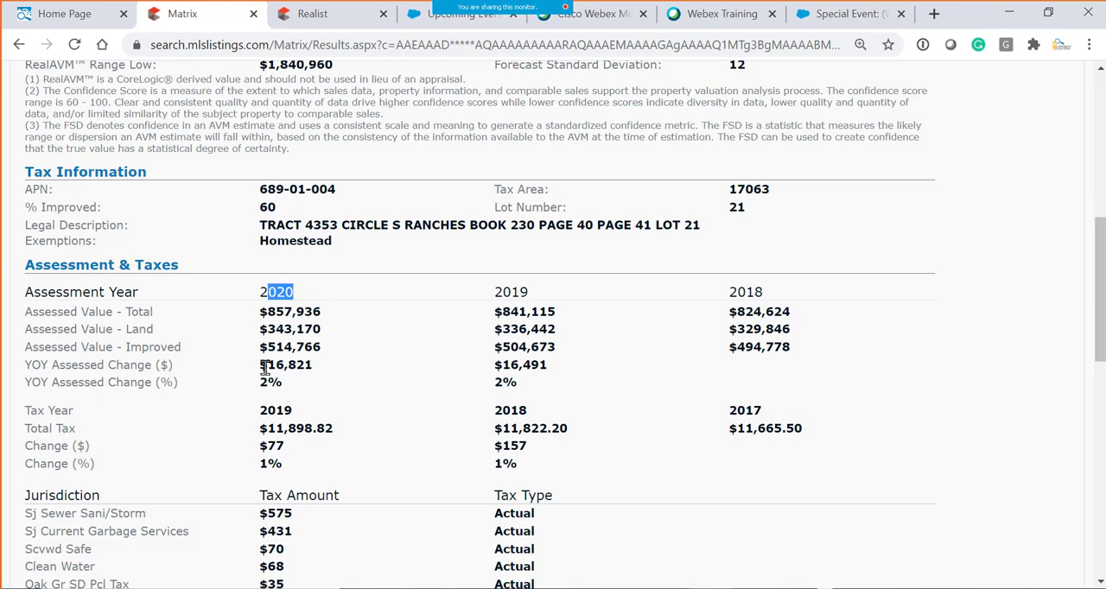
pyautogui.scroll(-4, 382, 395)
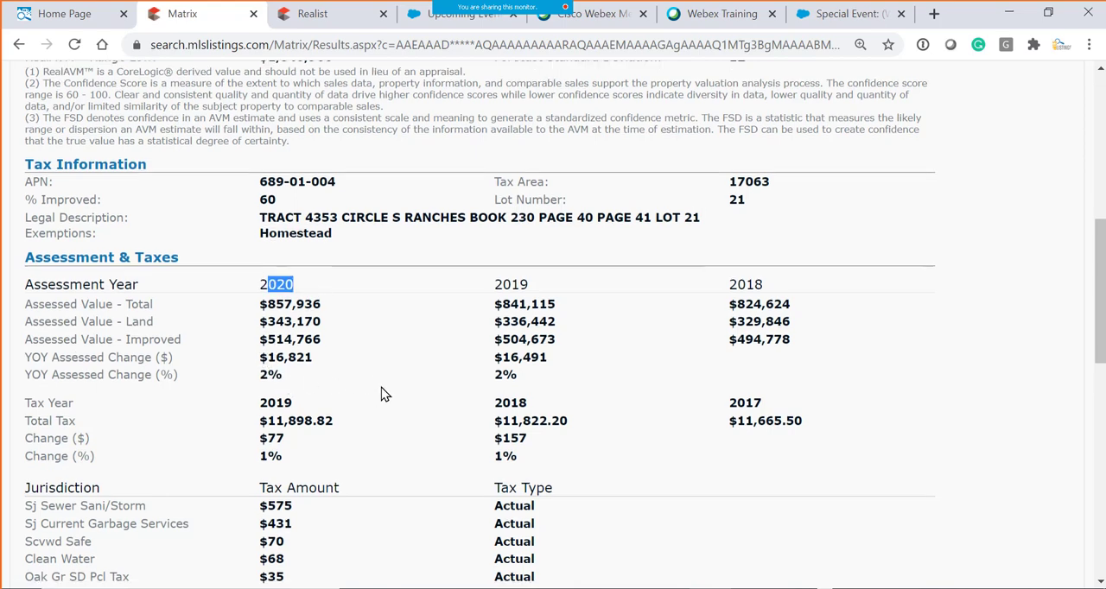
# - Examine the tax record's Characteristics section, highlighting the county land use, the building style and the bedroom count
pyautogui.scroll(-4, 384, 395)
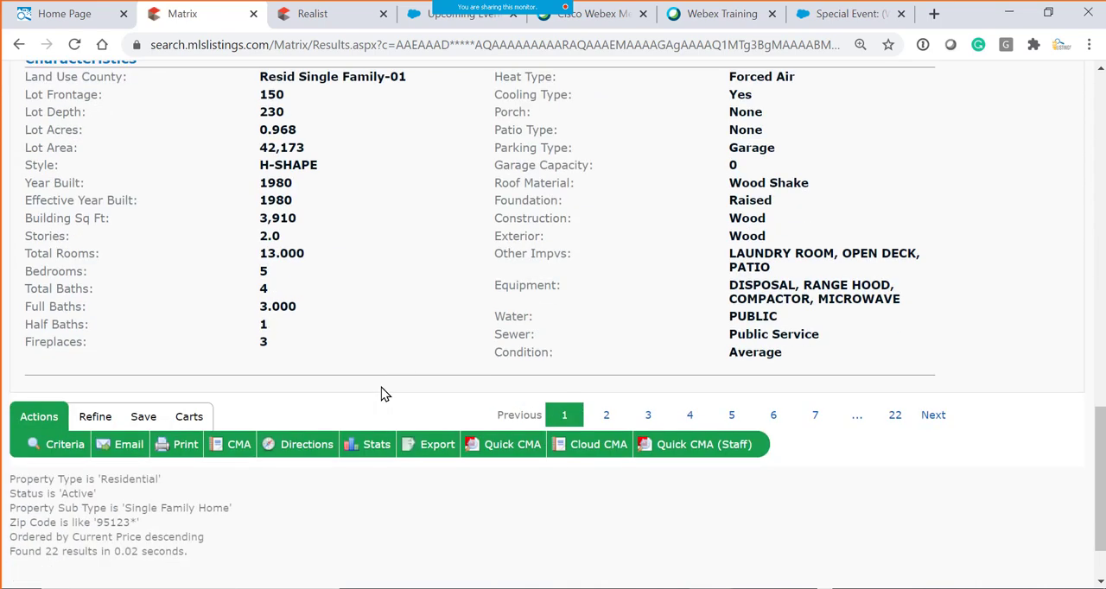
pyautogui.scroll(1, 385, 394)
pyautogui.scroll(4, 384, 395)
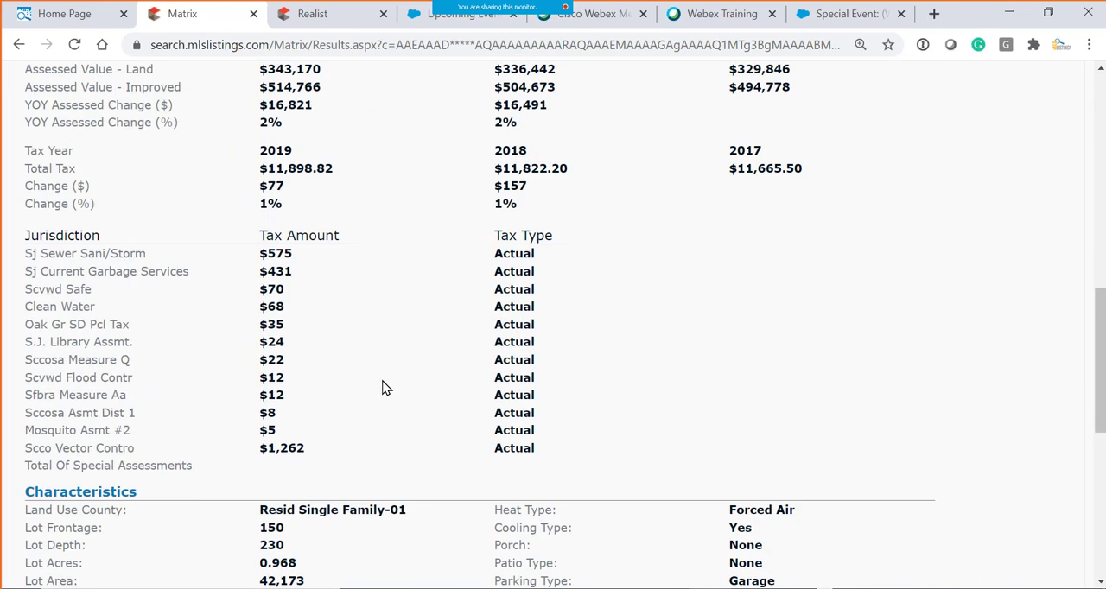
pyautogui.scroll(-2, 217, 460)
pyautogui.scroll(-1, 271, 350)
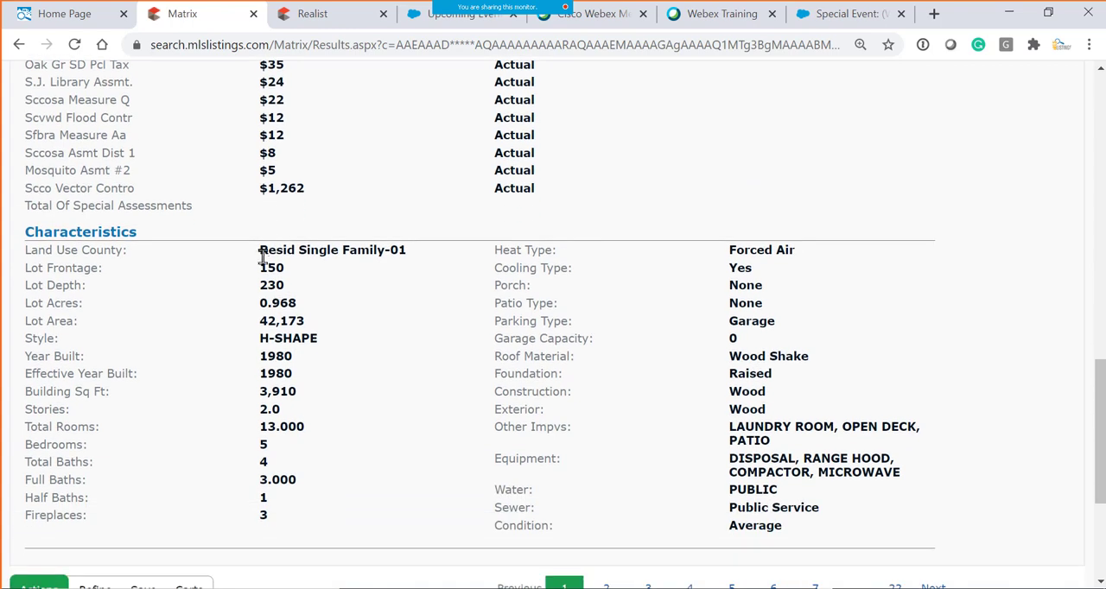
pyautogui.tripleClick(405, 250)
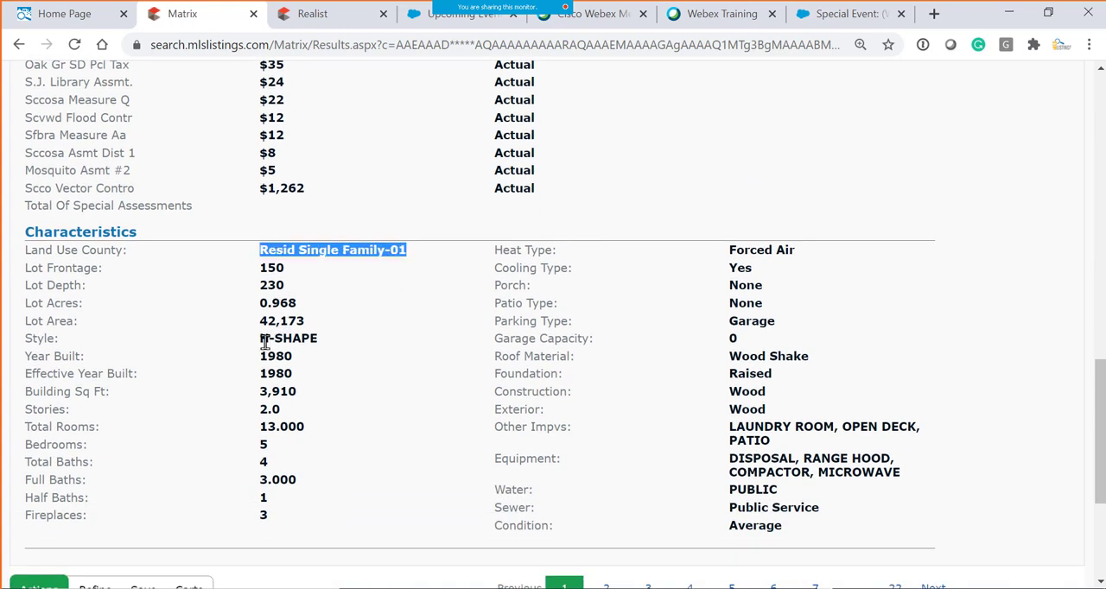
pyautogui.moveTo(261, 339); pyautogui.dragTo(319, 339)
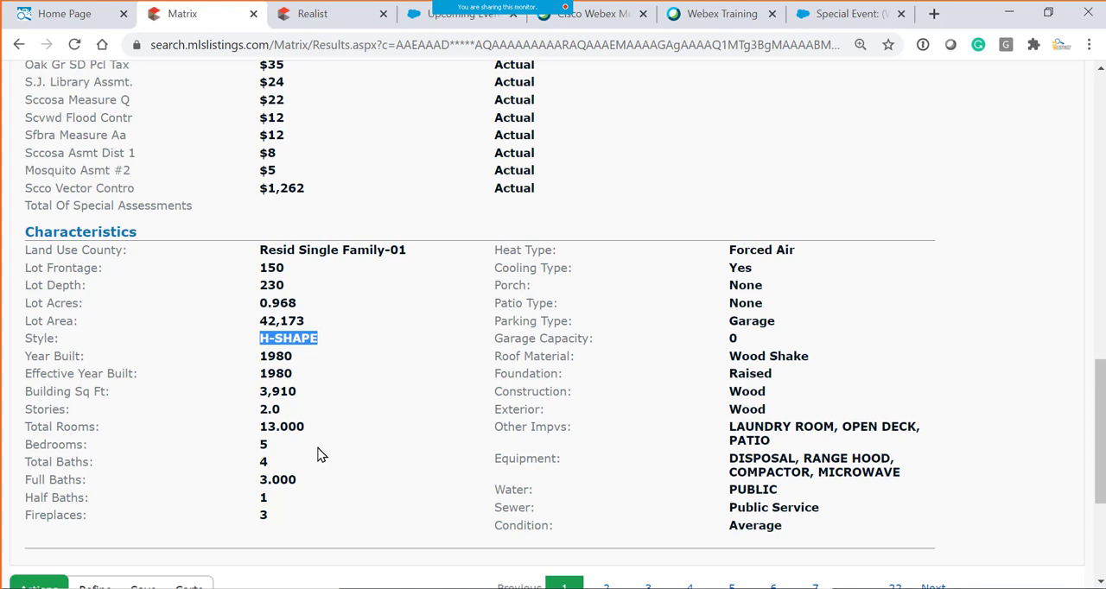
pyautogui.doubleClick(262, 444)
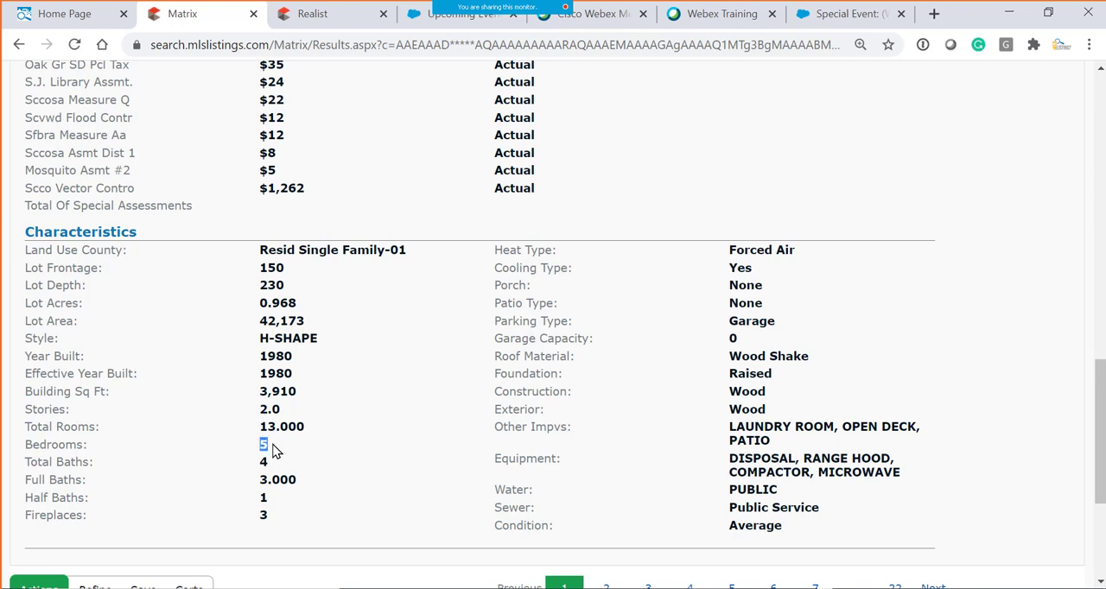
pyautogui.click(259, 448)
pyautogui.moveTo(262, 444); pyautogui.dragTo(282, 454)
pyautogui.scroll(-3, 484, 454)
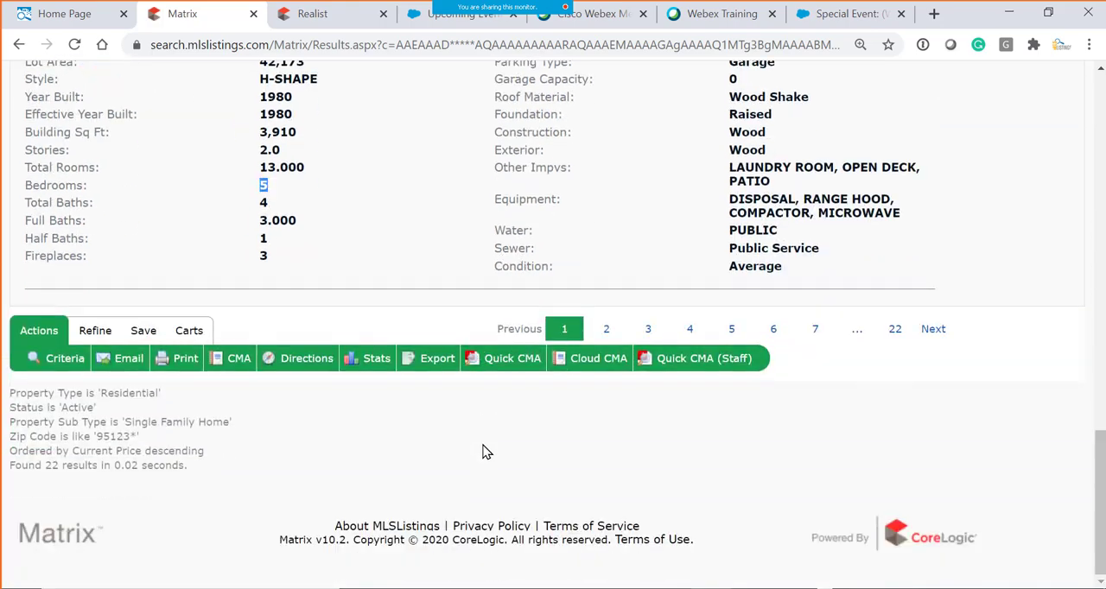
# - Open the listing's photos from the tax record and browse through the thumbnails
pyautogui.scroll(4, 464, 436)
pyautogui.scroll(4, 464, 432)
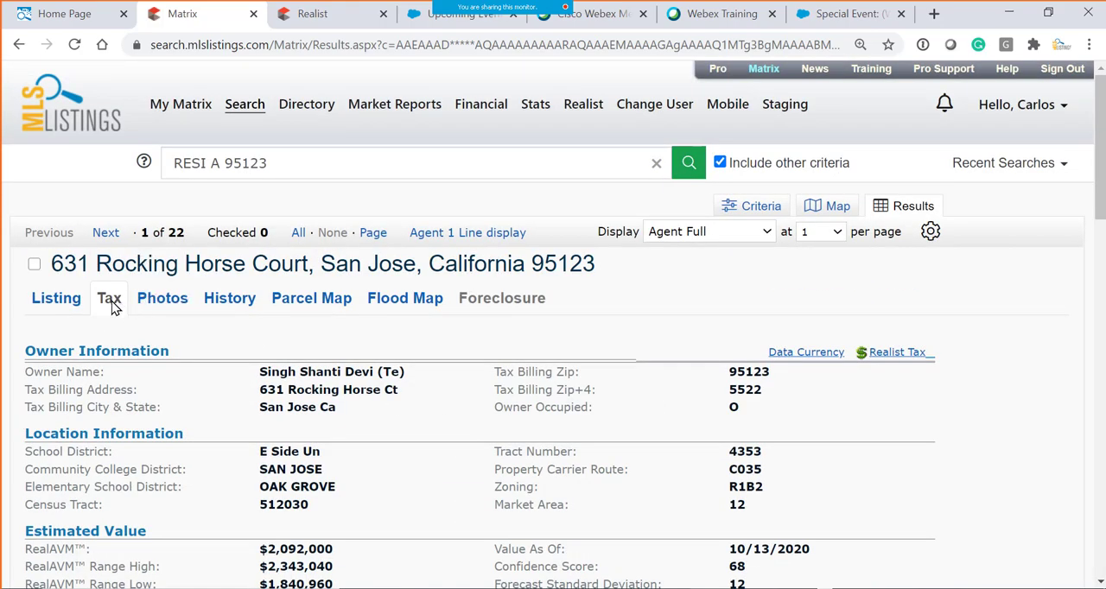
pyautogui.click(167, 311)
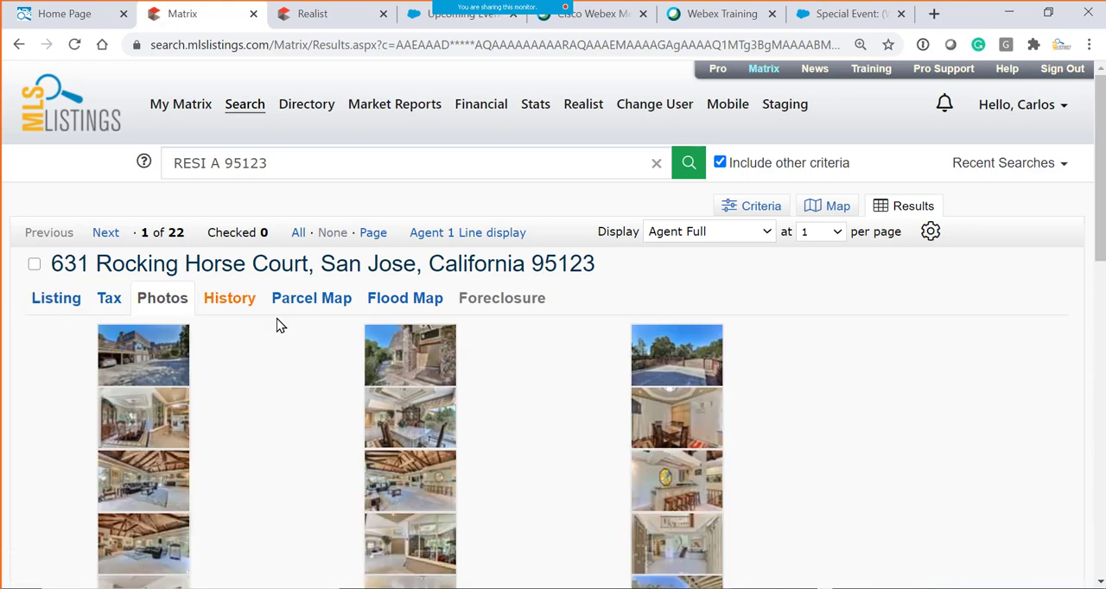
pyautogui.scroll(-5, 279, 323)
pyautogui.scroll(-5, 276, 328)
pyautogui.scroll(15, 276, 328)
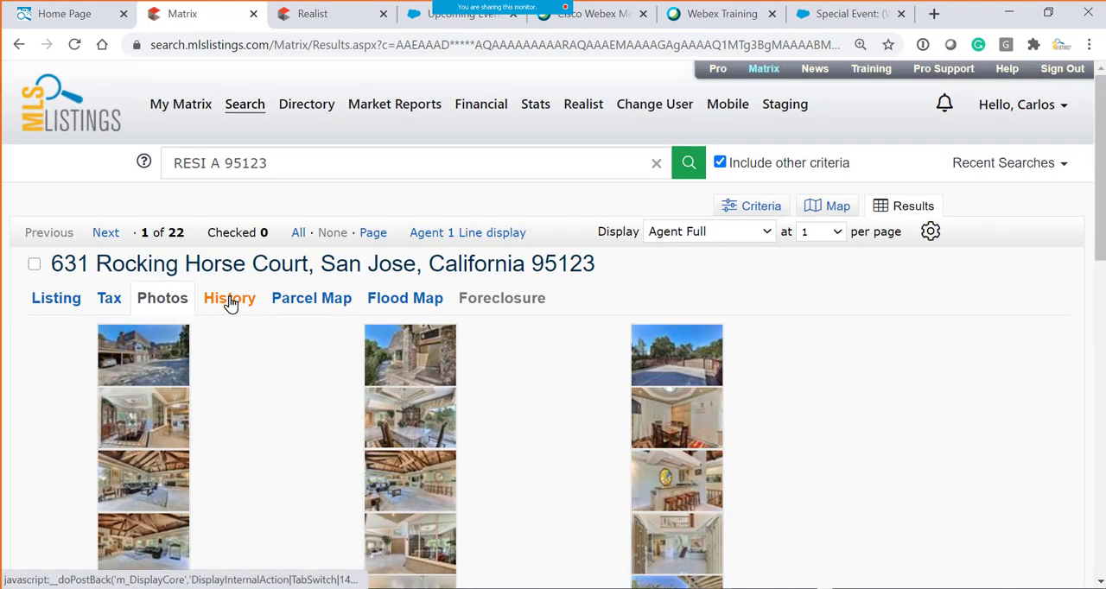
# - Open the listing's history and review the status and list price changes recorded in the MLS
pyautogui.click(231, 305)
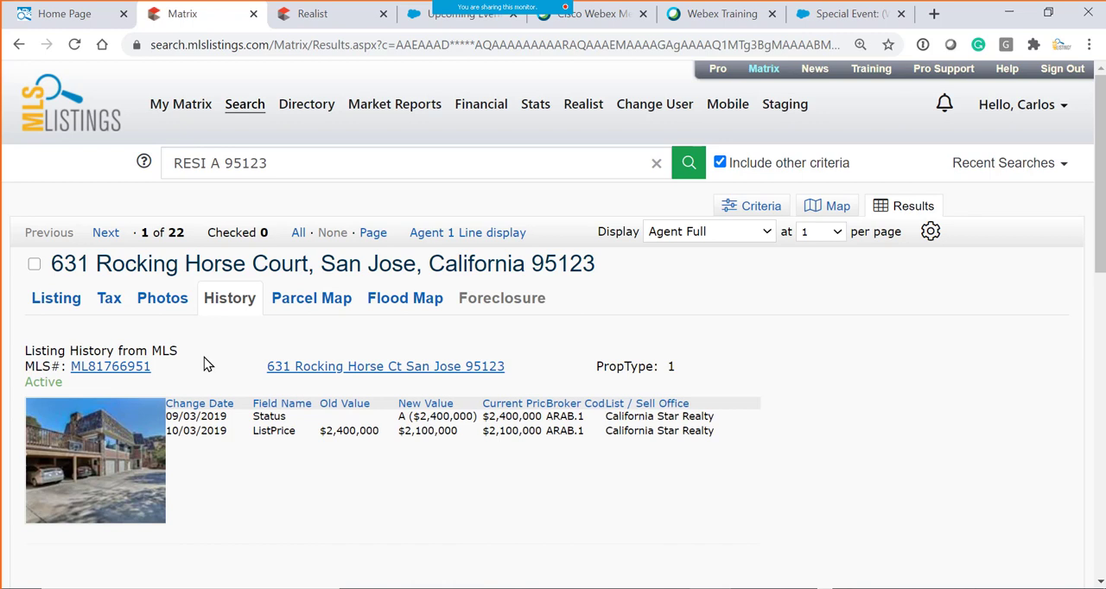
pyautogui.scroll(-1, 205, 378)
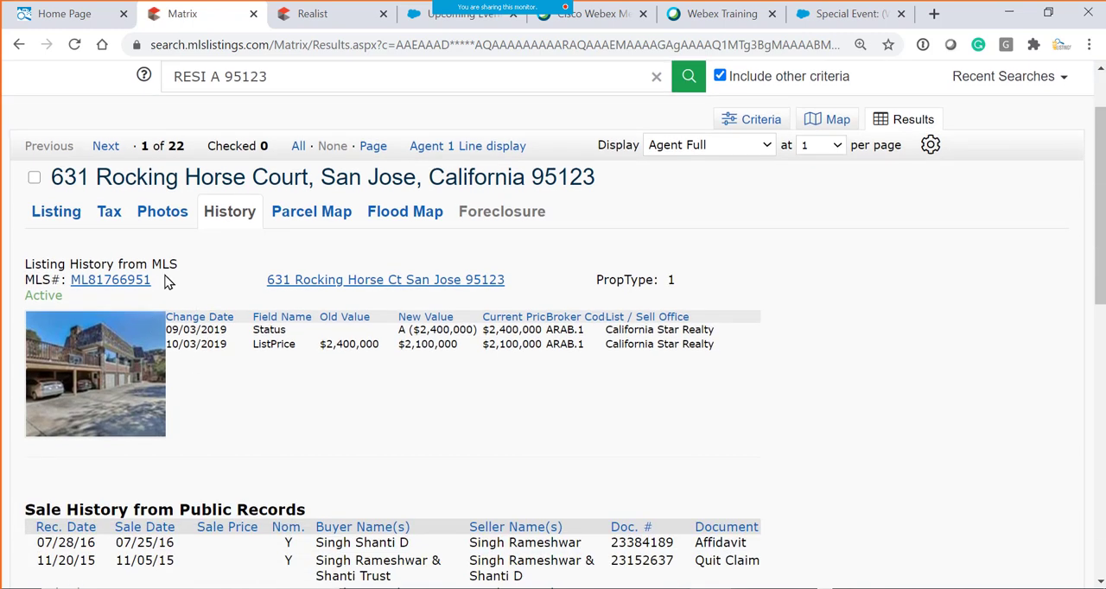
pyautogui.doubleClick(253, 346)
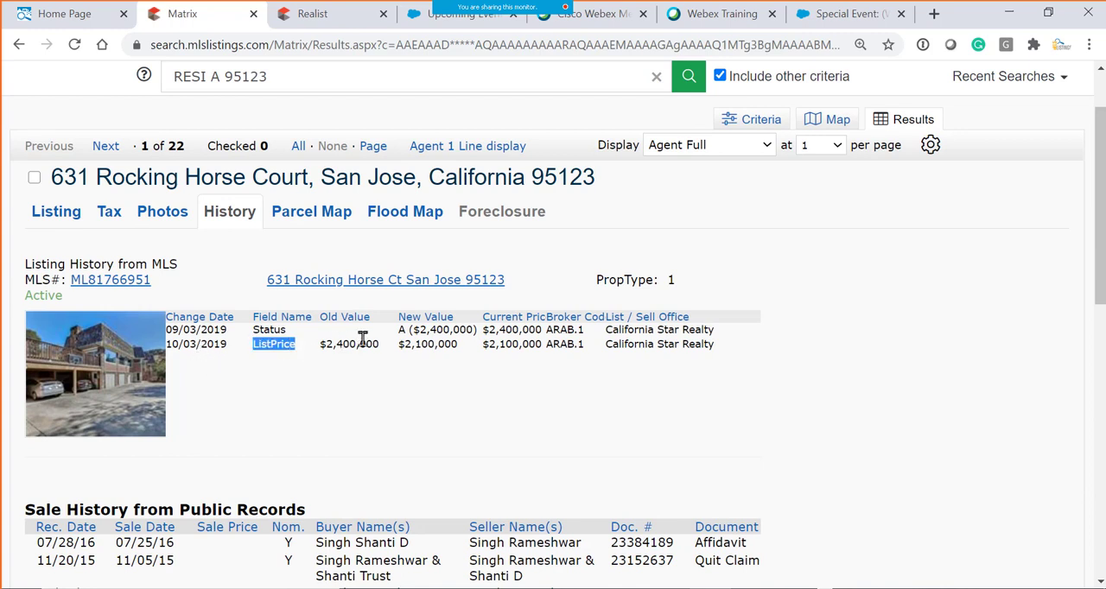
pyautogui.scroll(-2, 285, 406)
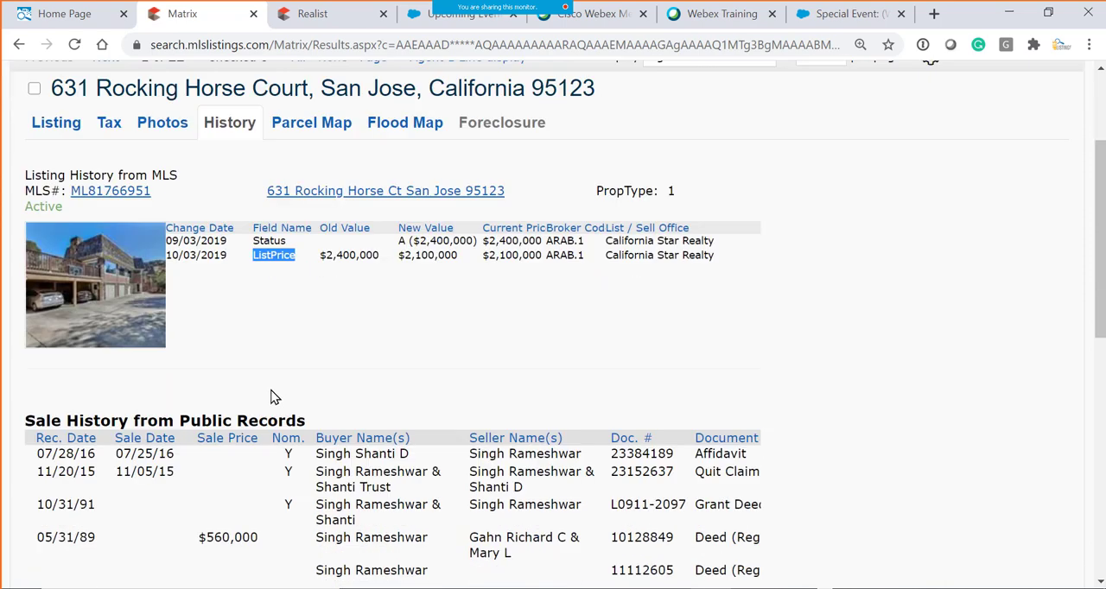
pyautogui.scroll(-1, 353, 277)
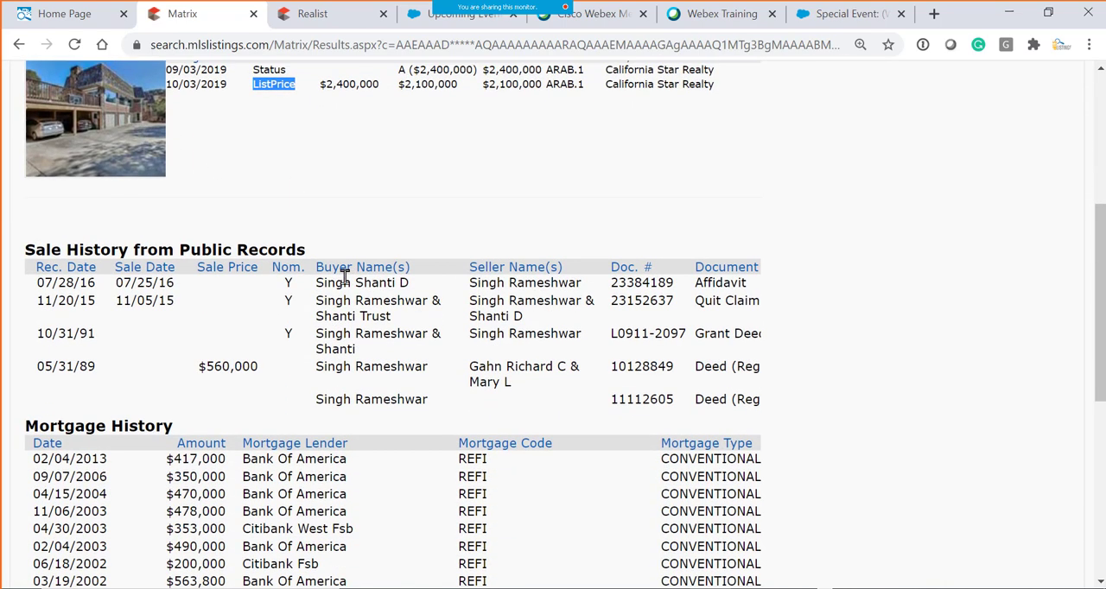
pyautogui.scroll(2, 345, 276)
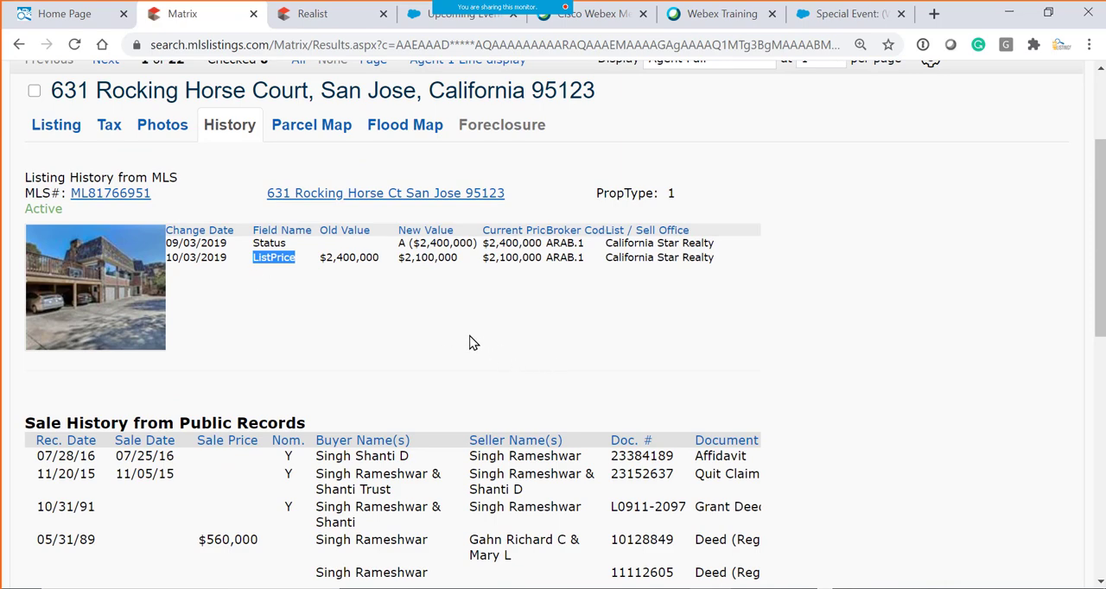
pyautogui.click(197, 256)
# - Review the public-record sale history, highlighting the recording date heading and the 2016 and 2015 sale dates
pyautogui.scroll(-1, 321, 354)
pyautogui.scroll(-1, 321, 354)
pyautogui.moveTo(63, 268); pyautogui.dragTo(333, 253)
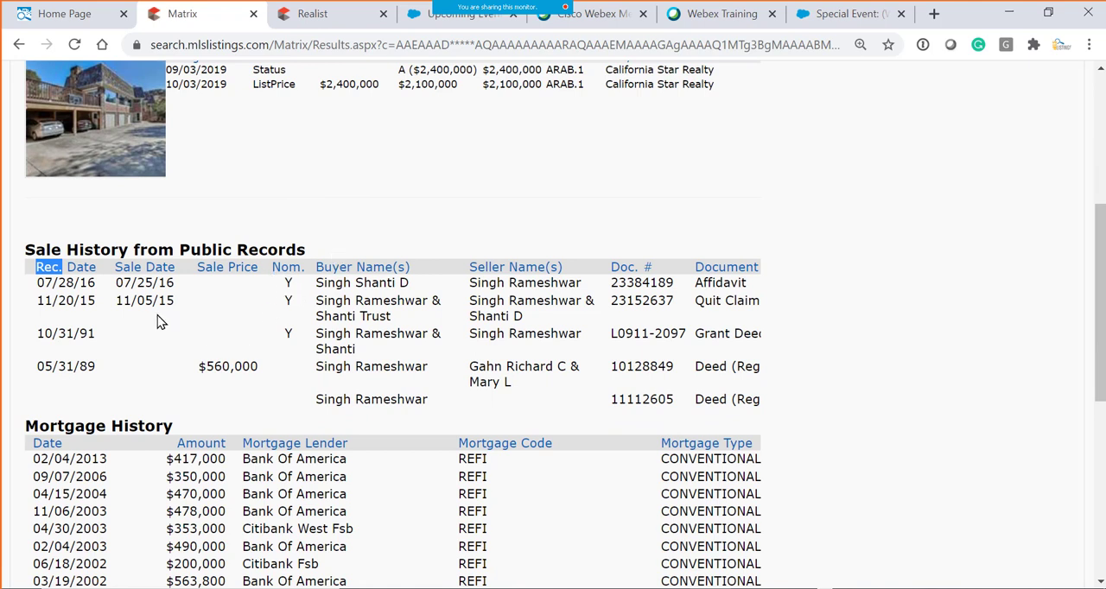
pyautogui.moveTo(123, 284); pyautogui.dragTo(213, 291)
pyautogui.moveTo(119, 302); pyautogui.dragTo(185, 302)
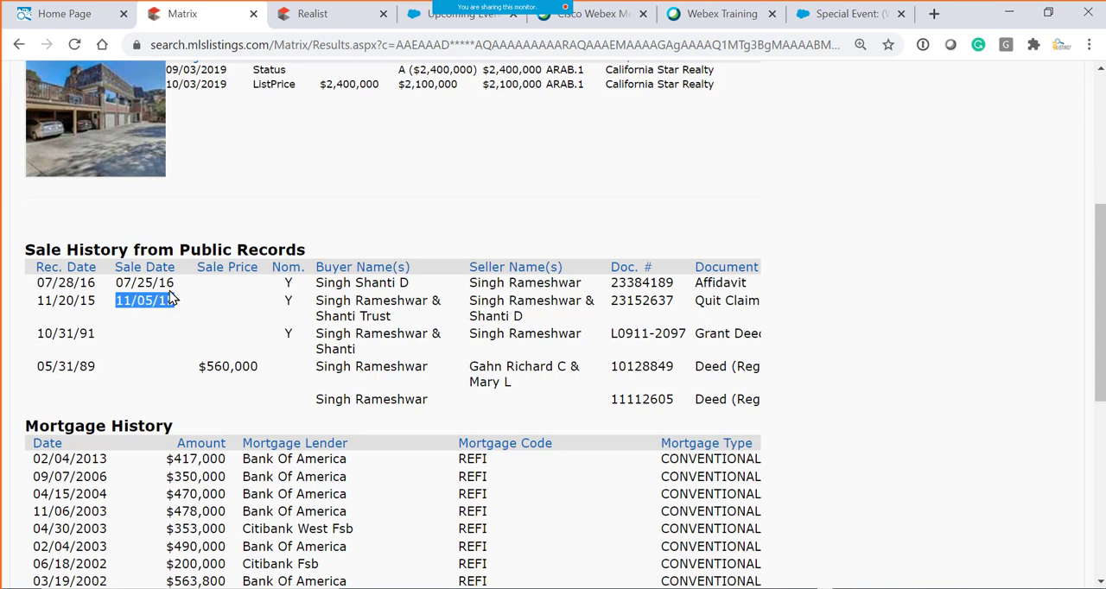
pyautogui.click(172, 298)
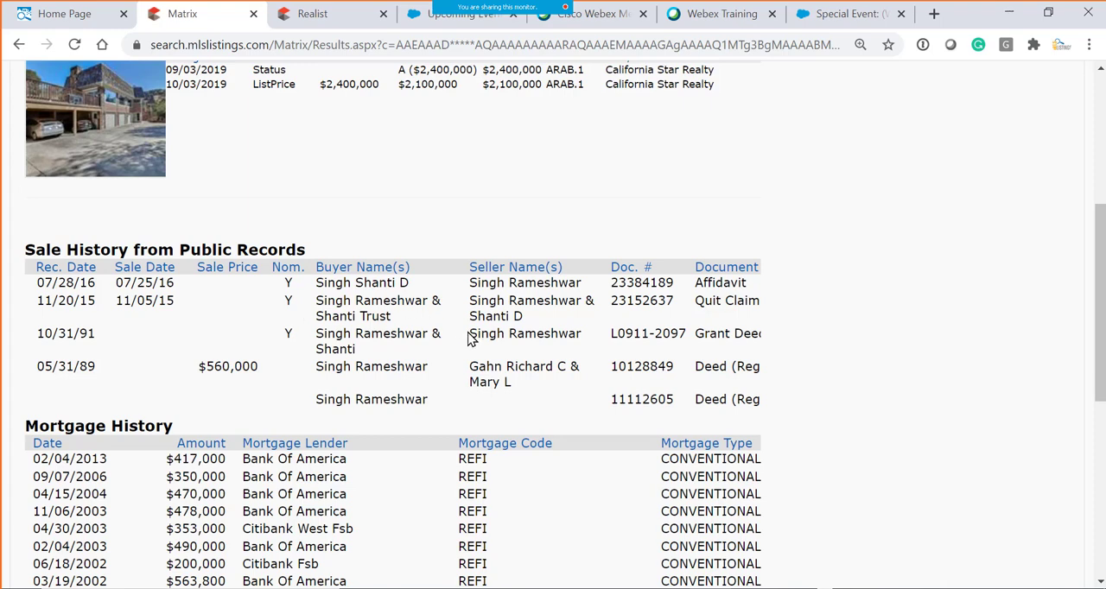
# - Review the listing's mortgage history and foreclosure history, highlighting the mortgage rows, the Lis Pendens record and its filing and recording details
pyautogui.scroll(-2, 467, 339)
pyautogui.moveTo(63, 278); pyautogui.dragTo(416, 415)
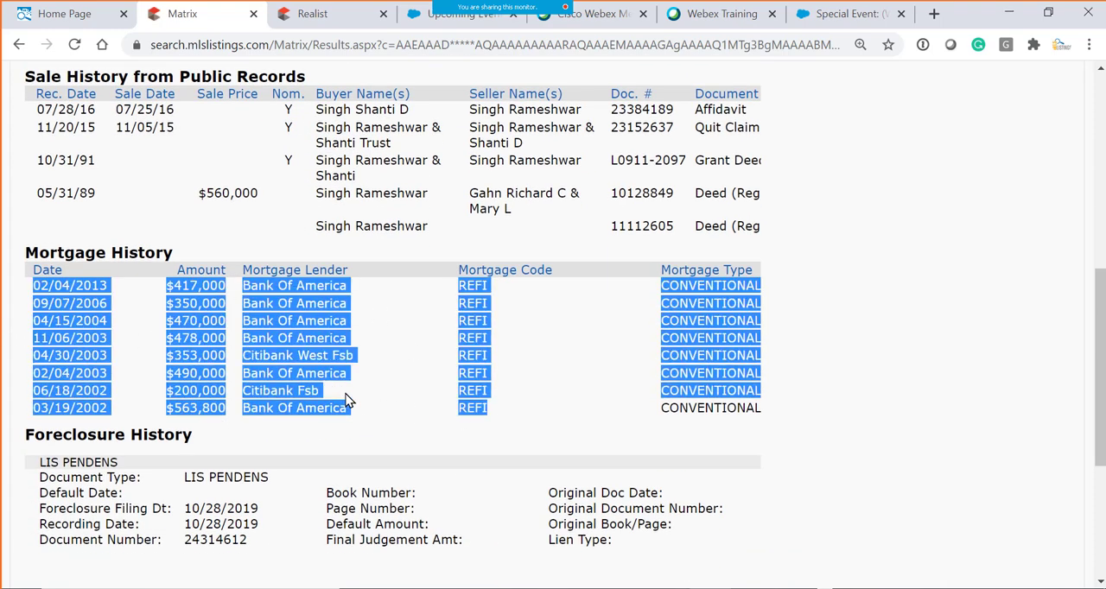
pyautogui.scroll(-2, 399, 408)
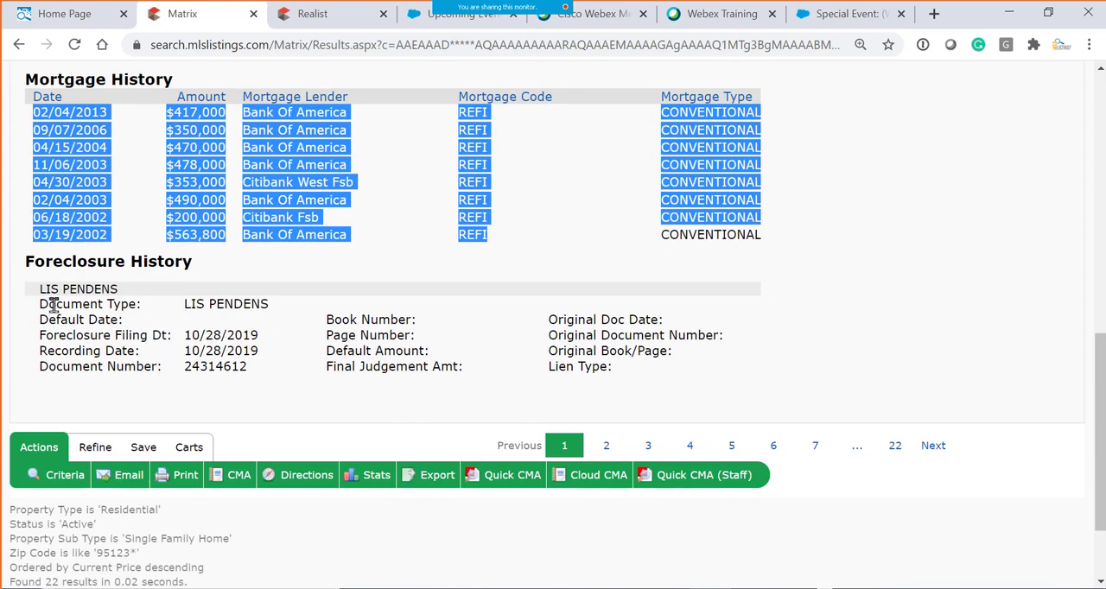
pyautogui.moveTo(38, 287); pyautogui.dragTo(652, 380)
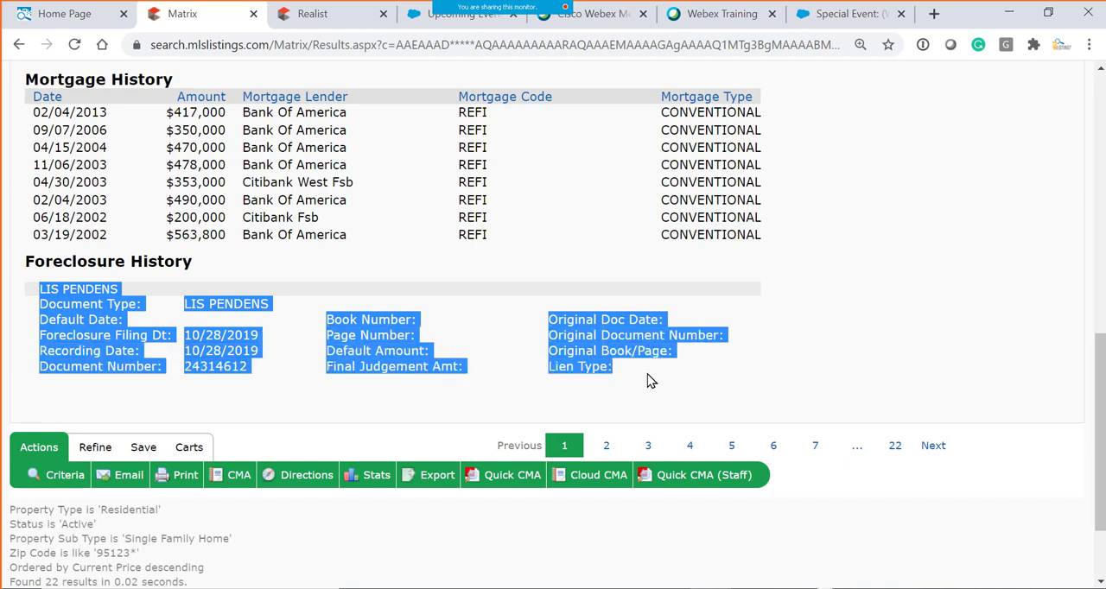
pyautogui.click(695, 393)
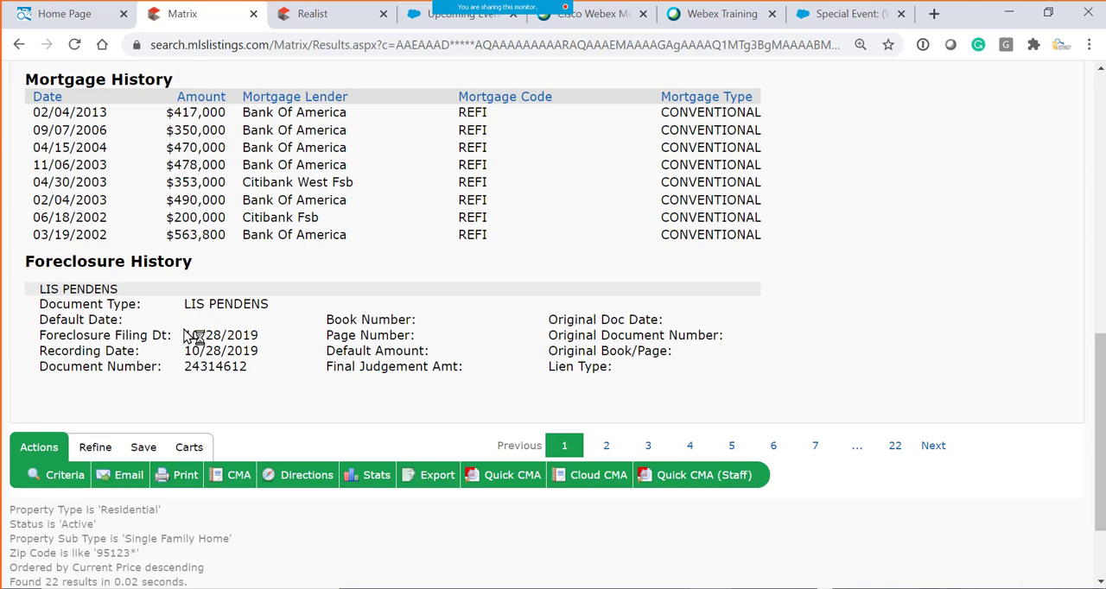
pyautogui.moveTo(186, 335); pyautogui.dragTo(646, 369)
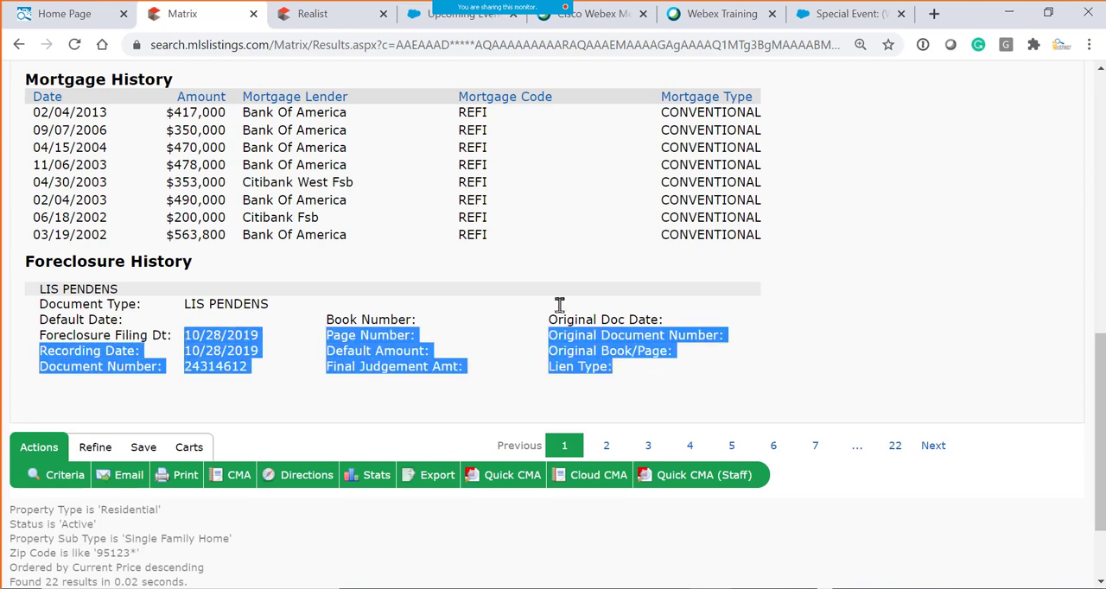
pyautogui.scroll(15, 746, 349)
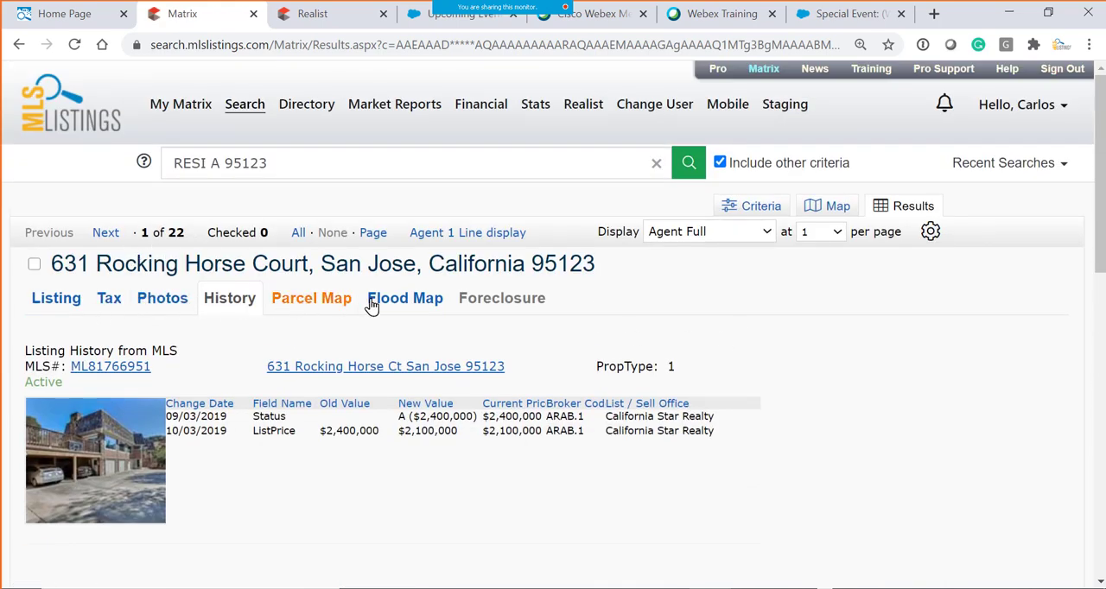
# - Open the print options for the current listing and review the available report formats
pyautogui.scroll(-15, 734, 362)
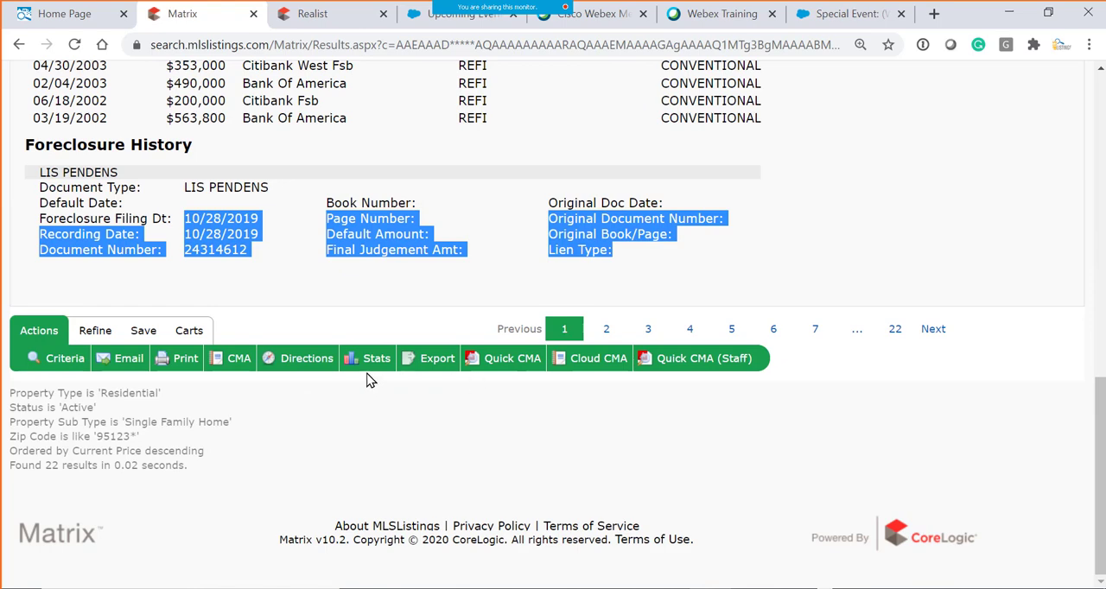
pyautogui.click(184, 359)
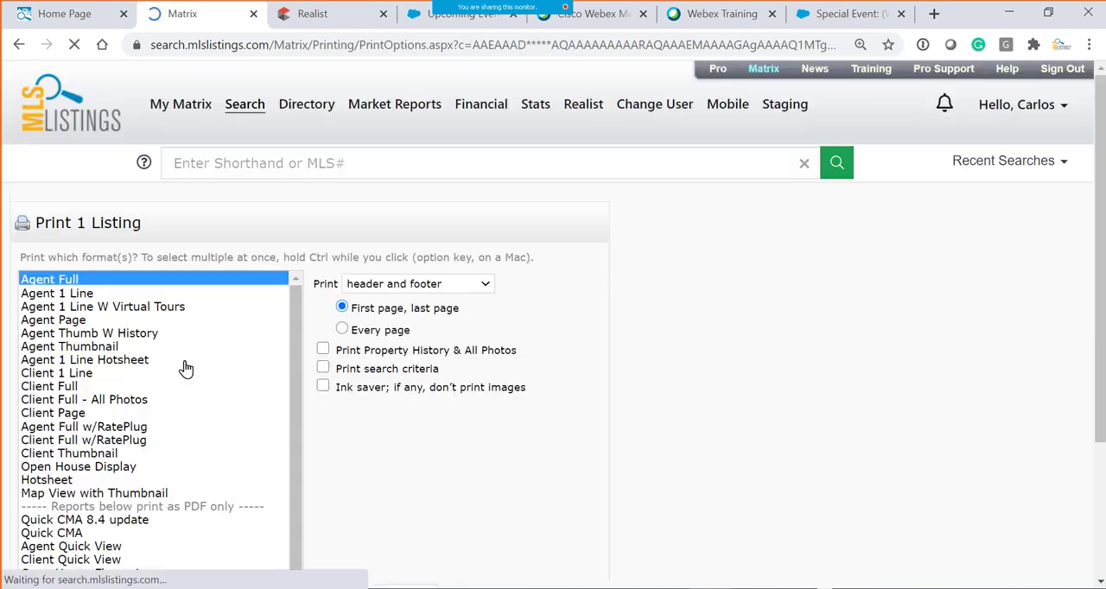
pyautogui.scroll(-1, 386, 383)
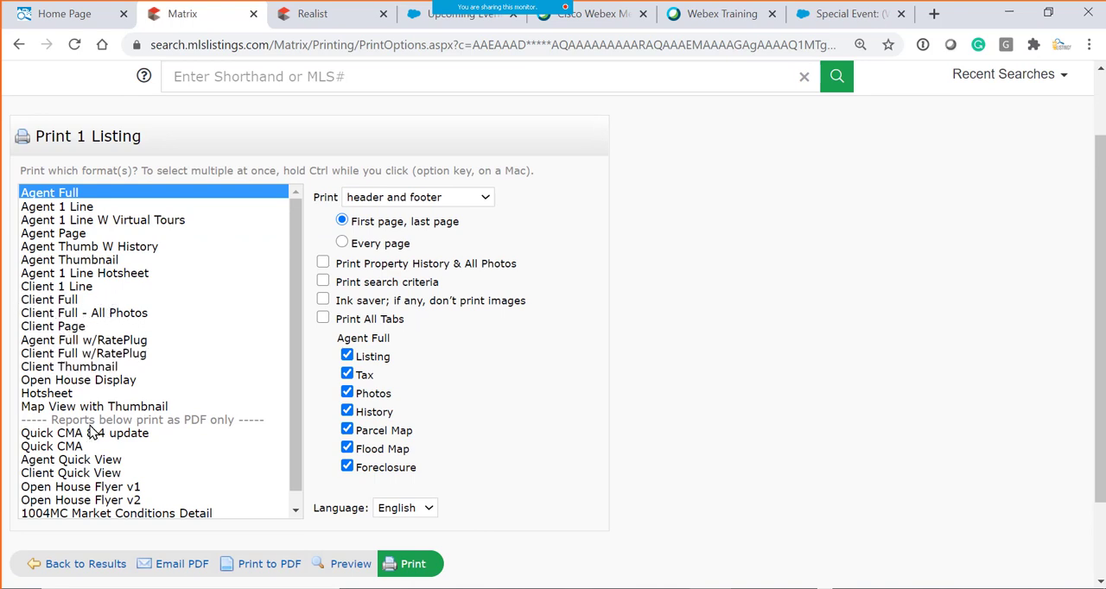
# - Try the Agent 1 Line, Client Full, Agent Page, Agent Full w/RatePlug and Client Full w/RatePlug print formats
pyautogui.click(73, 212)
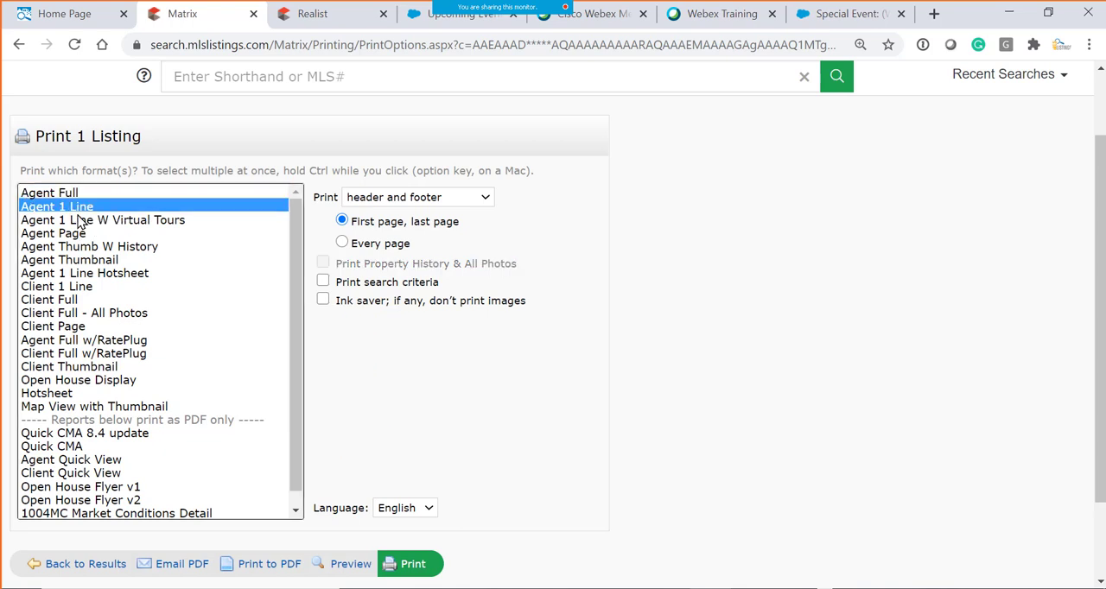
pyautogui.scroll(1, 64, 287)
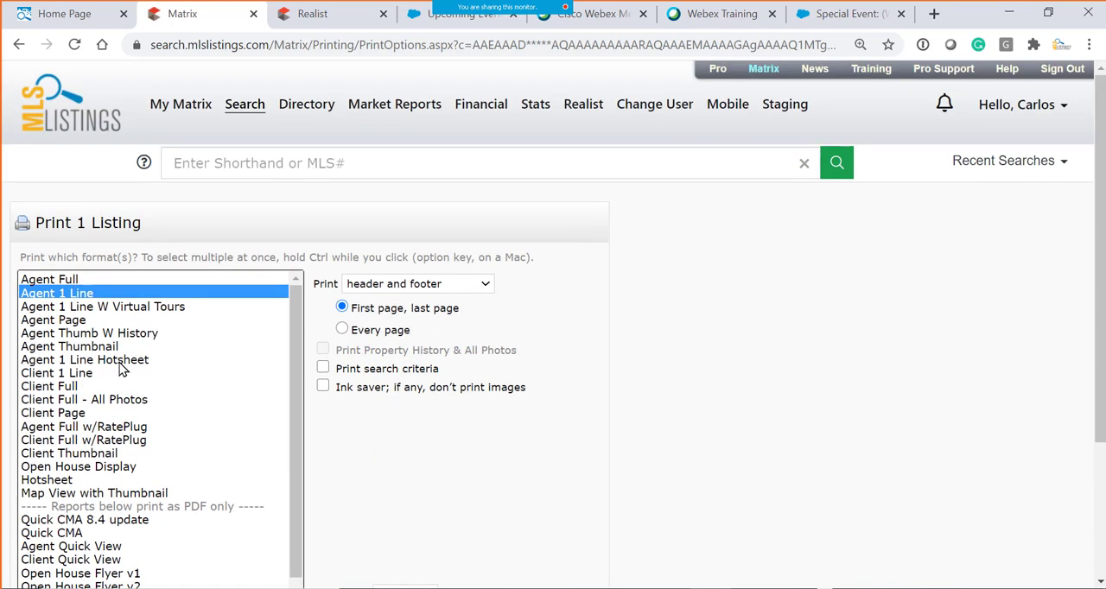
pyautogui.click(61, 391)
pyautogui.scroll(-1, 114, 400)
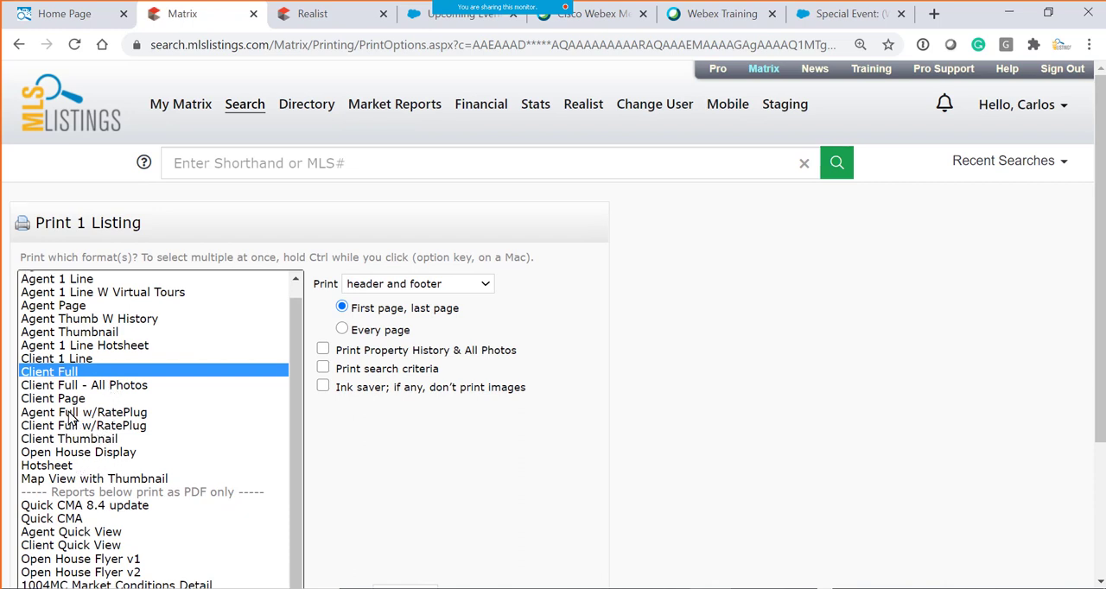
pyautogui.click(80, 307)
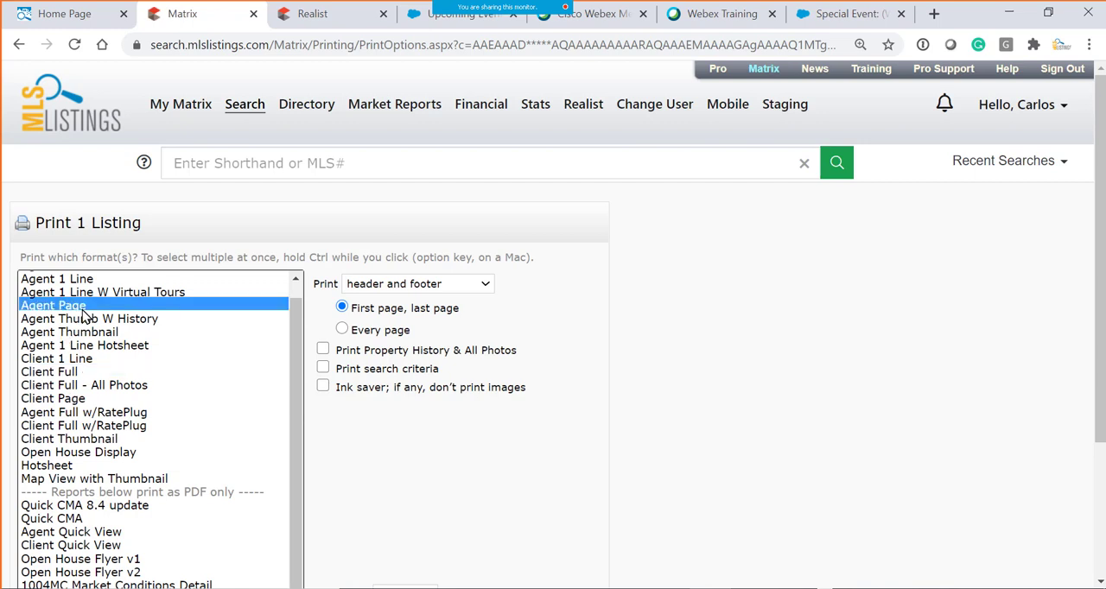
pyautogui.click(65, 414)
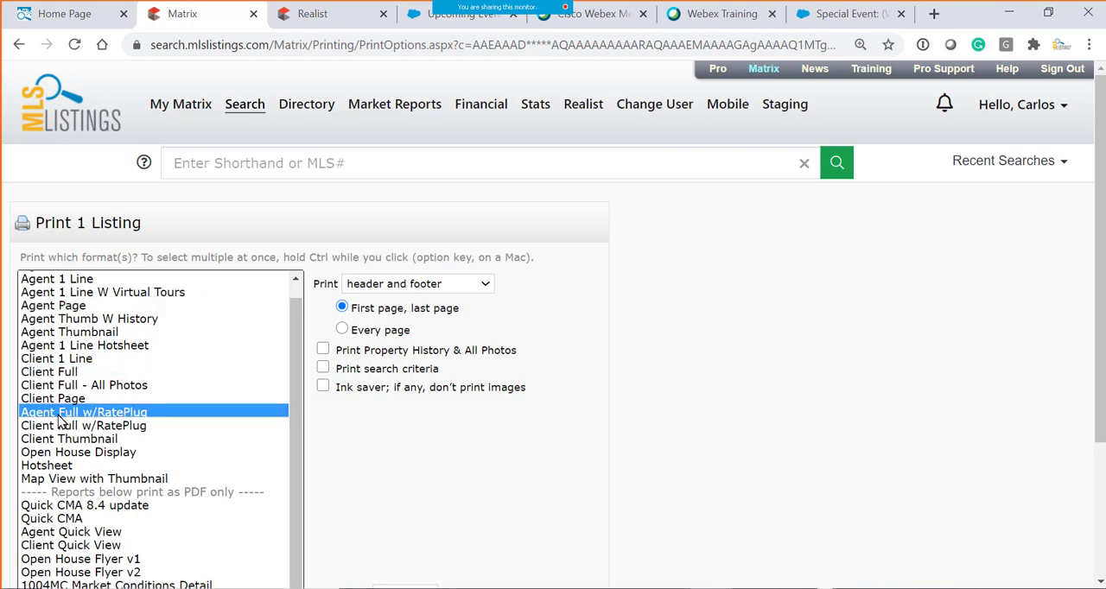
pyautogui.click(80, 429)
pyautogui.scroll(1, 186, 438)
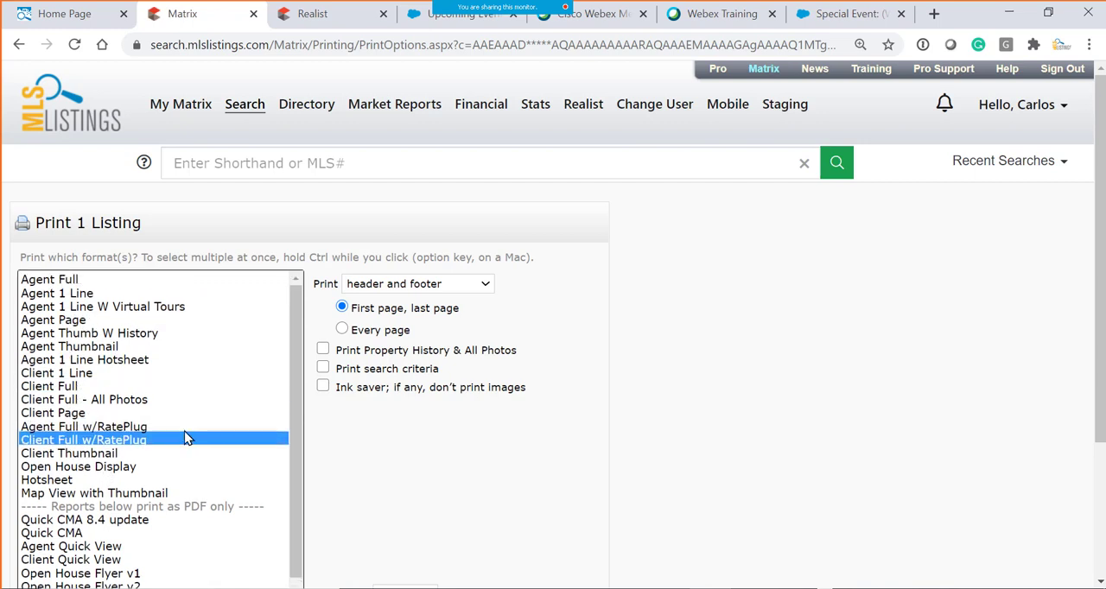
# - Select the Agent Full print format and review the listing tabs included under Print All Tabs
pyautogui.click(66, 280)
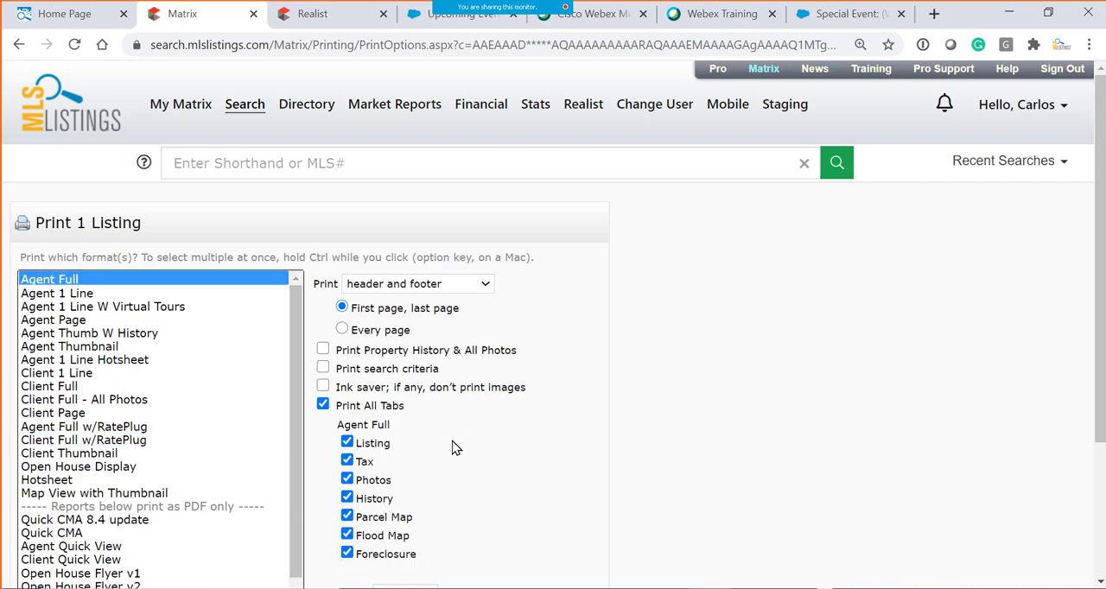
pyautogui.scroll(-1, 521, 409)
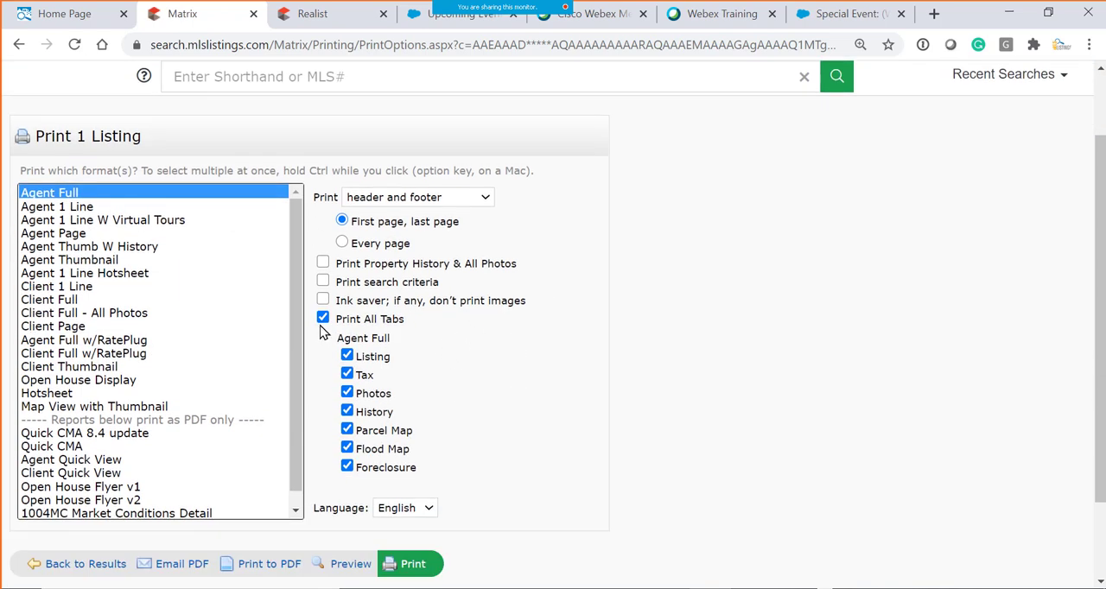
pyautogui.scroll(-1, 387, 367)
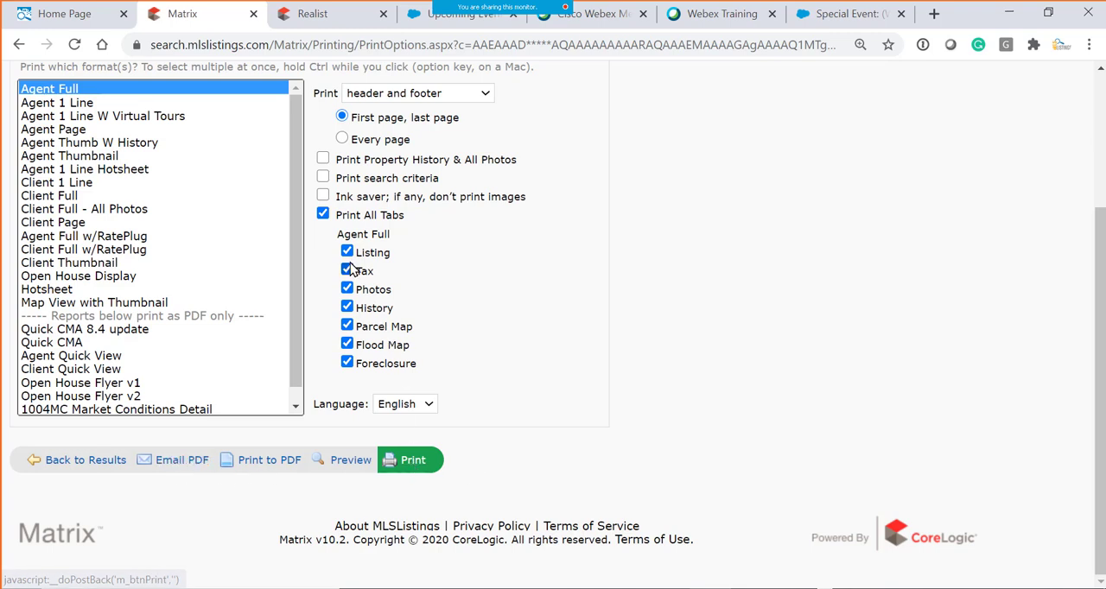
# - Try excluding the Photos, History, Parcel Map and Flood Map tabs from the Agent Full printout
pyautogui.click(349, 289)
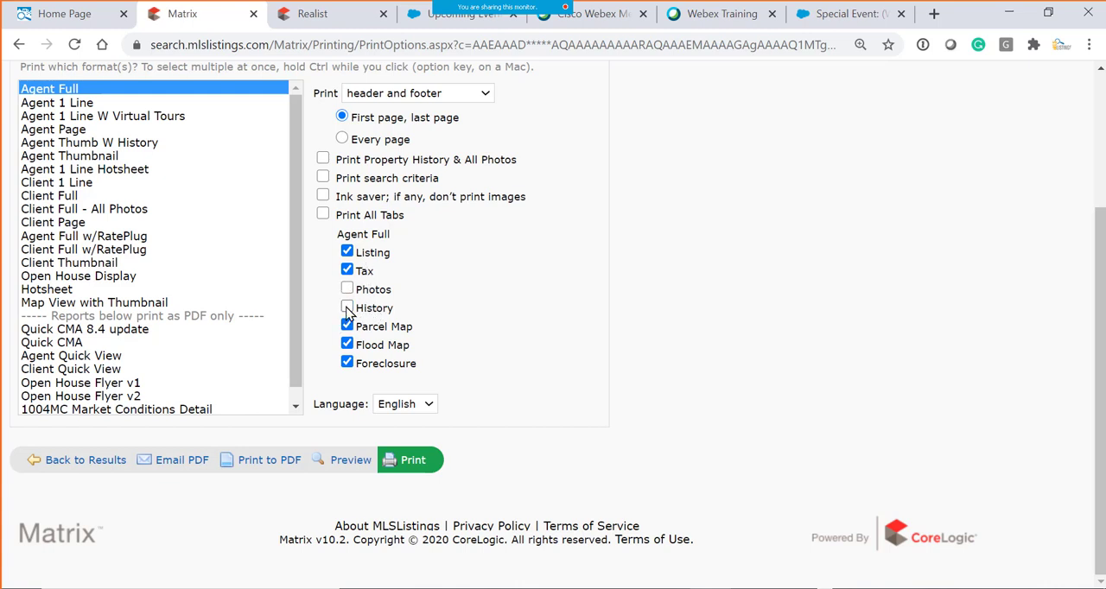
pyautogui.click(347, 309)
pyautogui.click(347, 327)
pyautogui.click(351, 347)
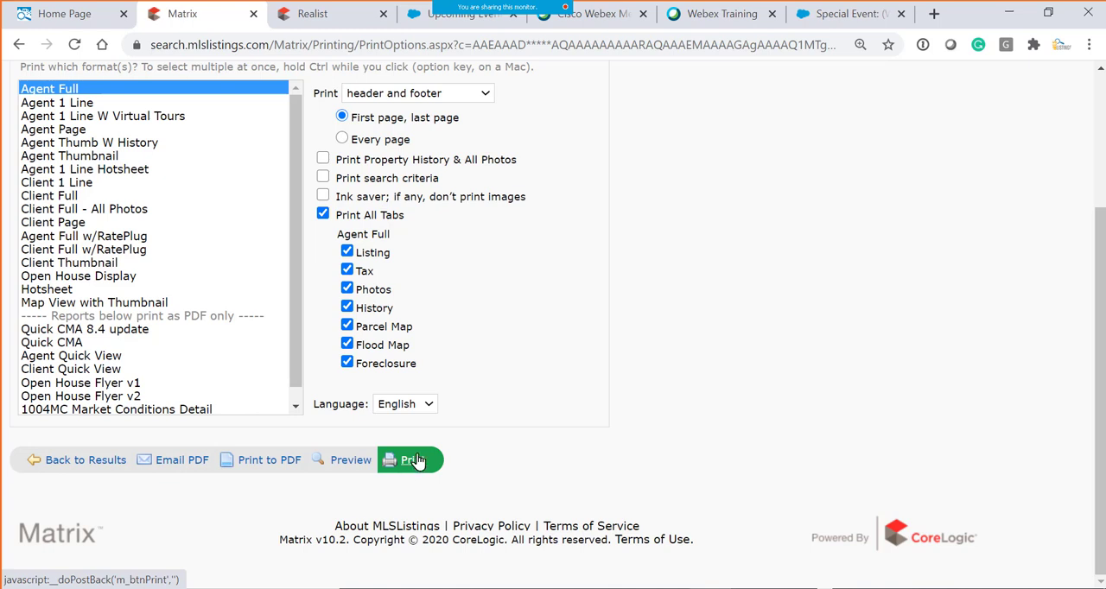
# - Leave the print options and show the search results in the Agent 1 Line display
pyautogui.click(69, 464)
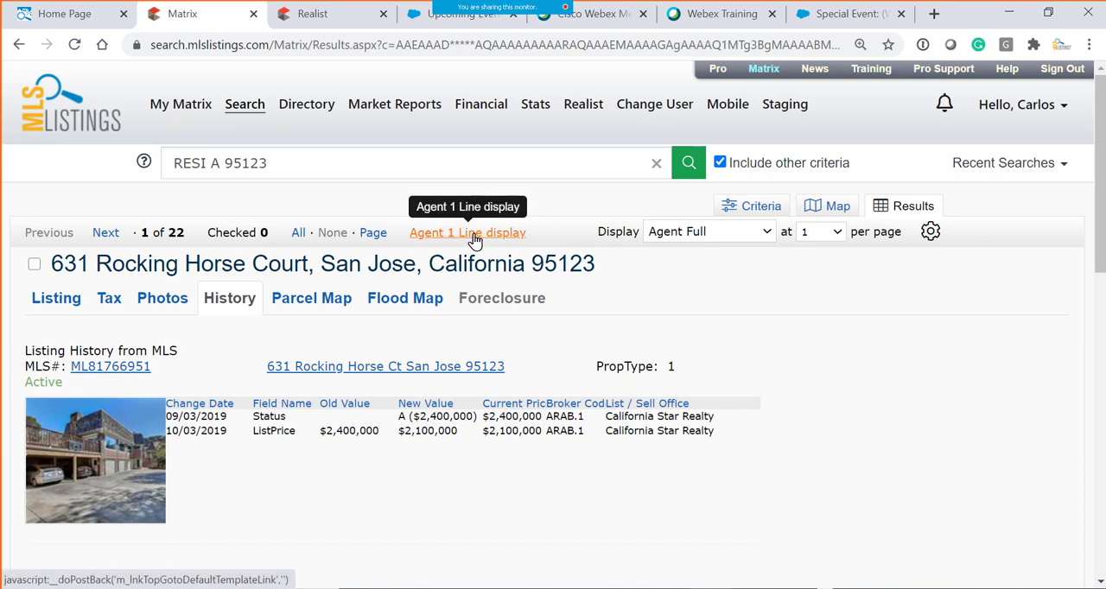
pyautogui.click(764, 233)
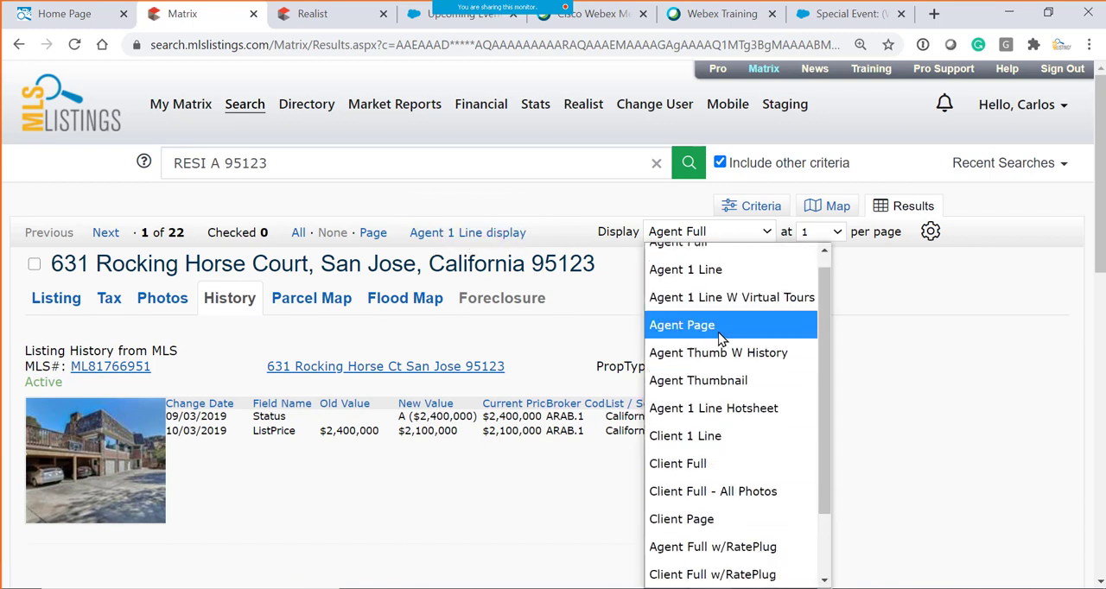
pyautogui.click(471, 240)
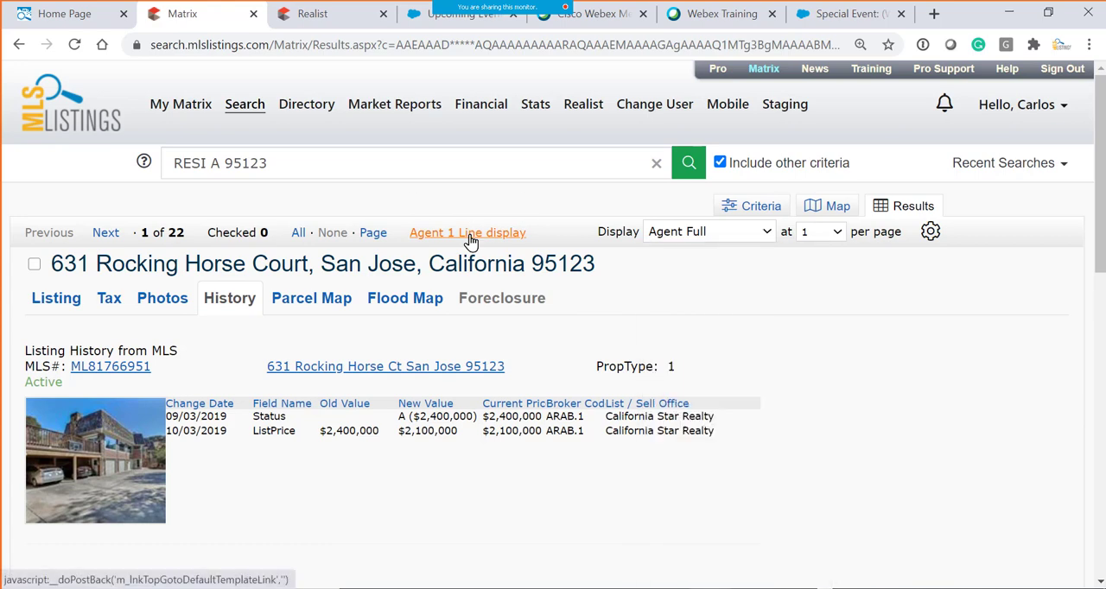
pyautogui.click(471, 240)
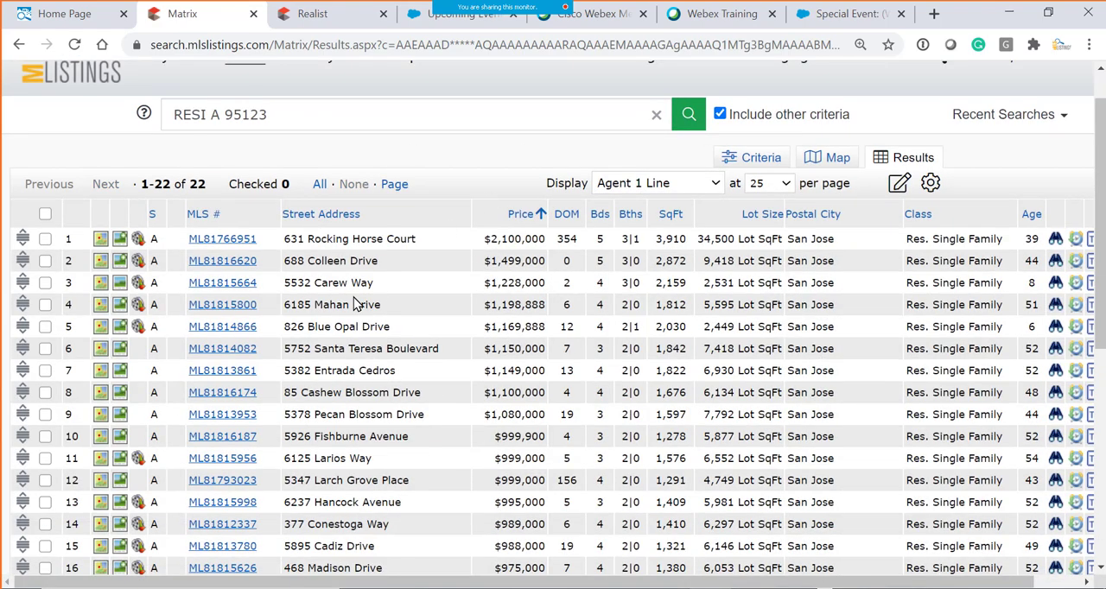
# - Open the sixth listing in the results, look over its history and return to the Agent 1 Line display
pyautogui.click(221, 353)
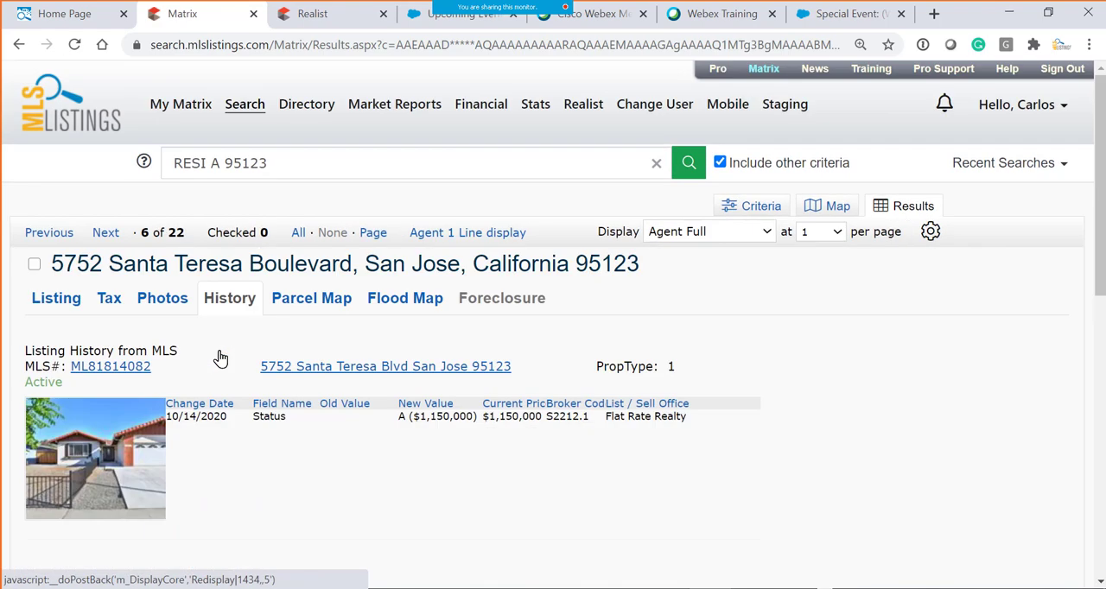
pyautogui.scroll(-7, 656, 358)
pyautogui.scroll(5, 584, 316)
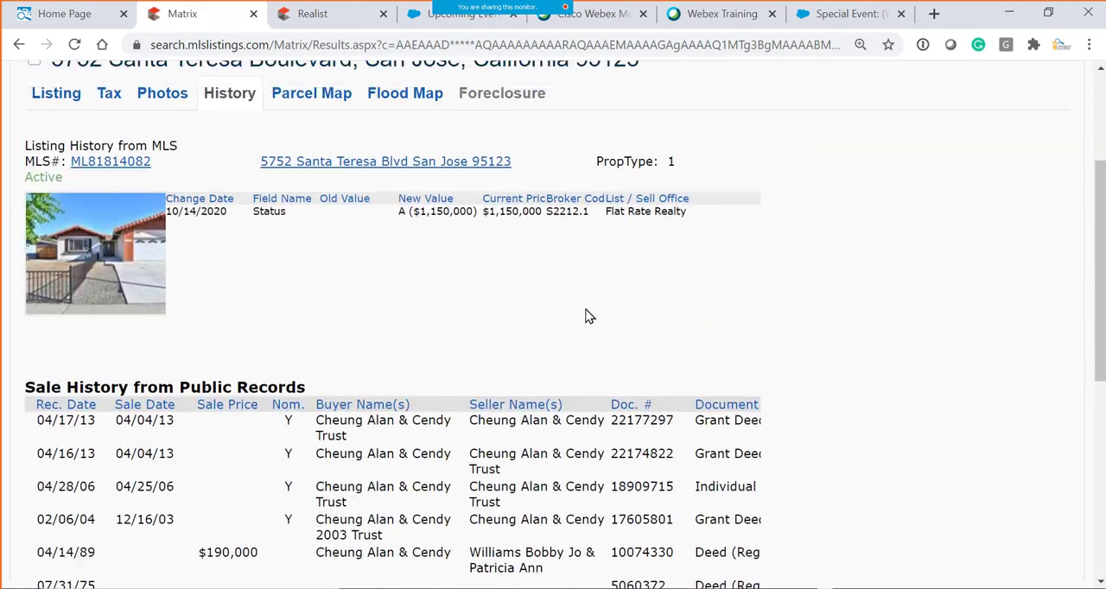
pyautogui.scroll(2, 585, 316)
pyautogui.click(461, 232)
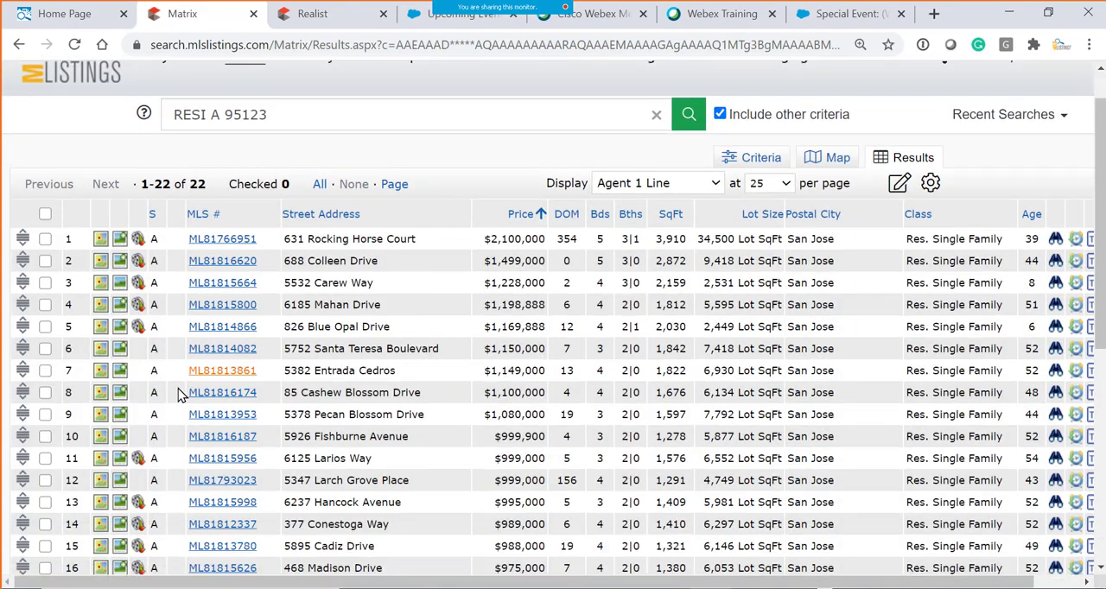
# - Open the tenth listing in the results and review its Listing details, including prices, dates, and the public and private remarks
pyautogui.click(222, 437)
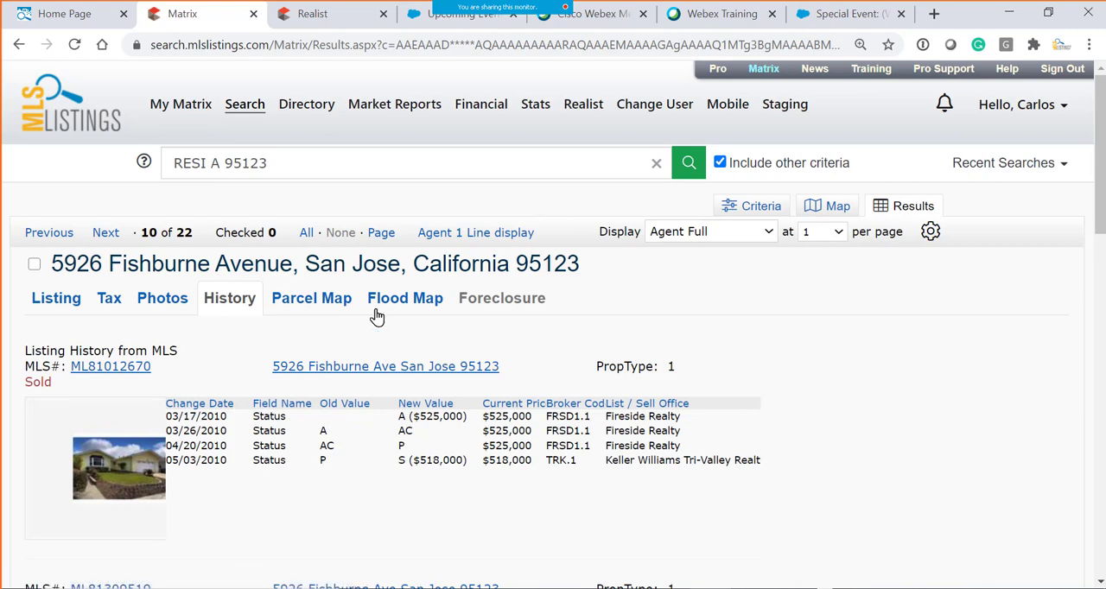
pyautogui.click(57, 304)
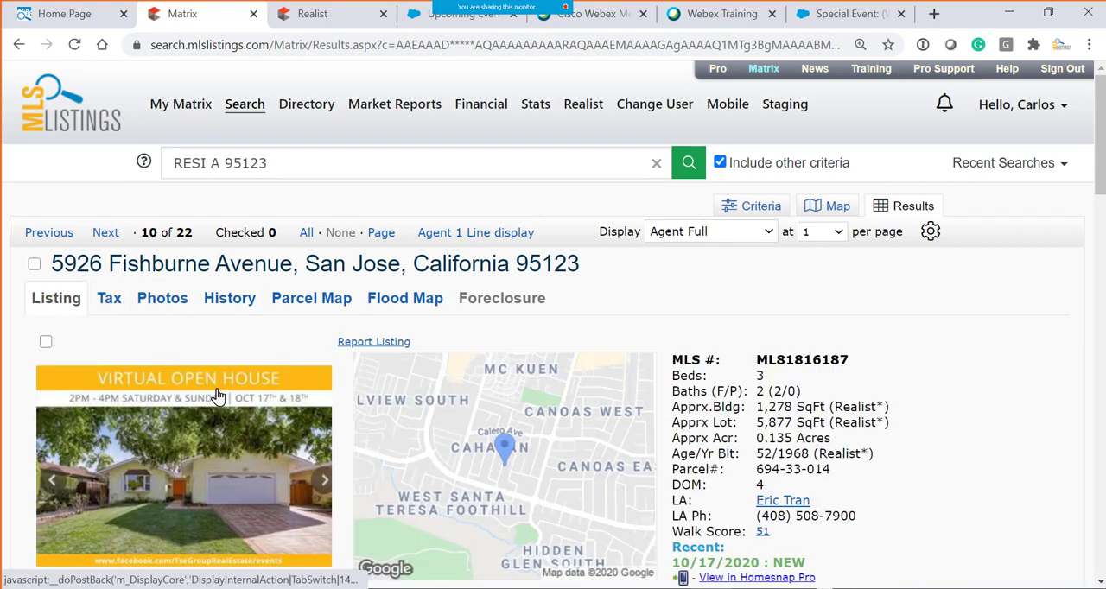
pyautogui.scroll(-1, 223, 412)
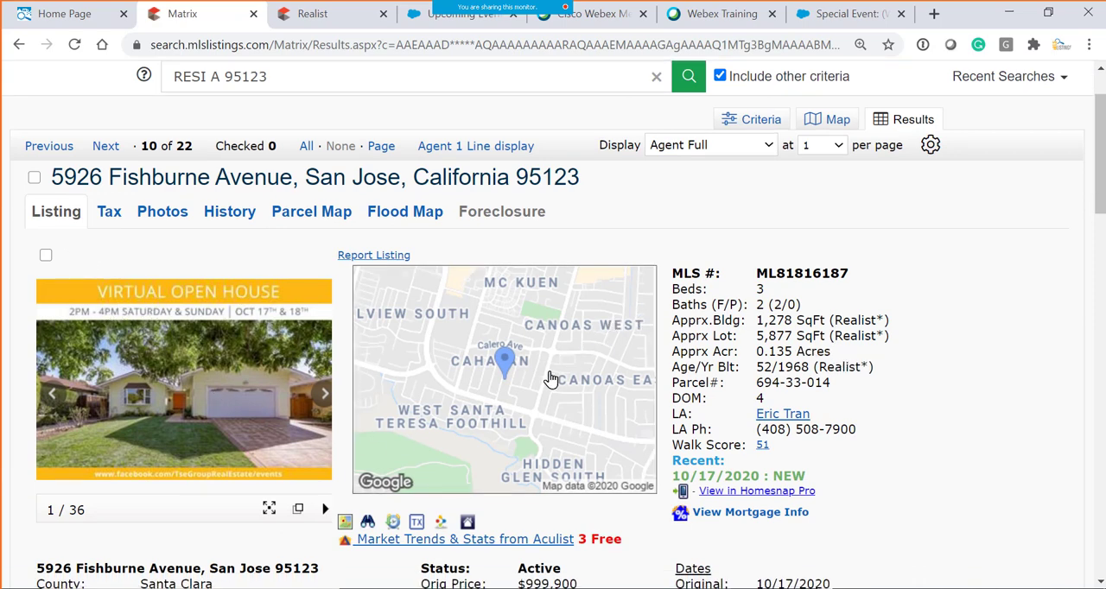
pyautogui.scroll(-1, 367, 393)
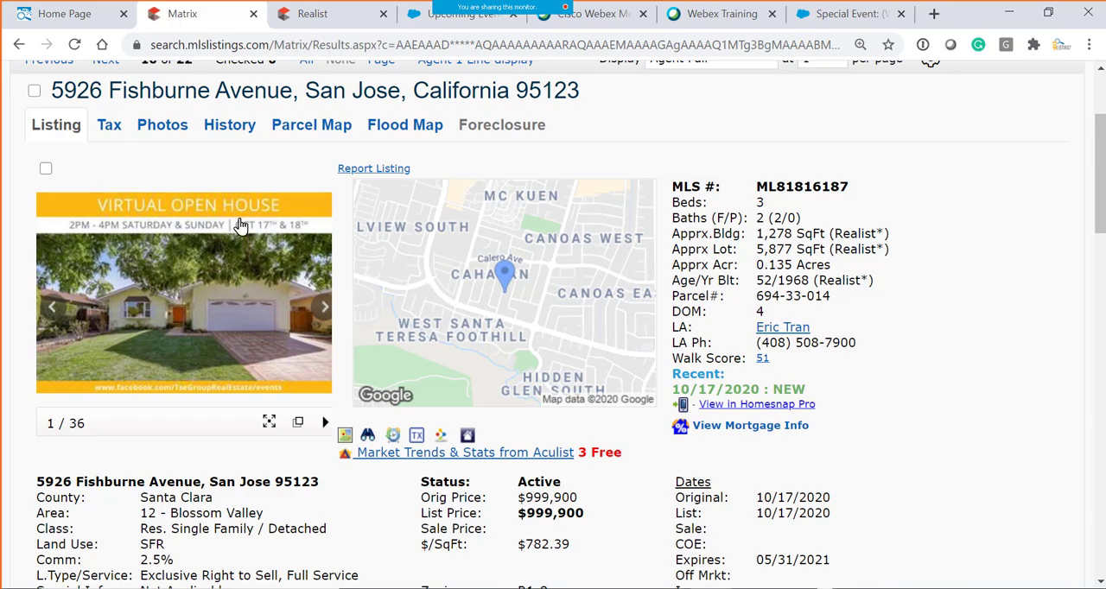
pyautogui.scroll(-3, 907, 319)
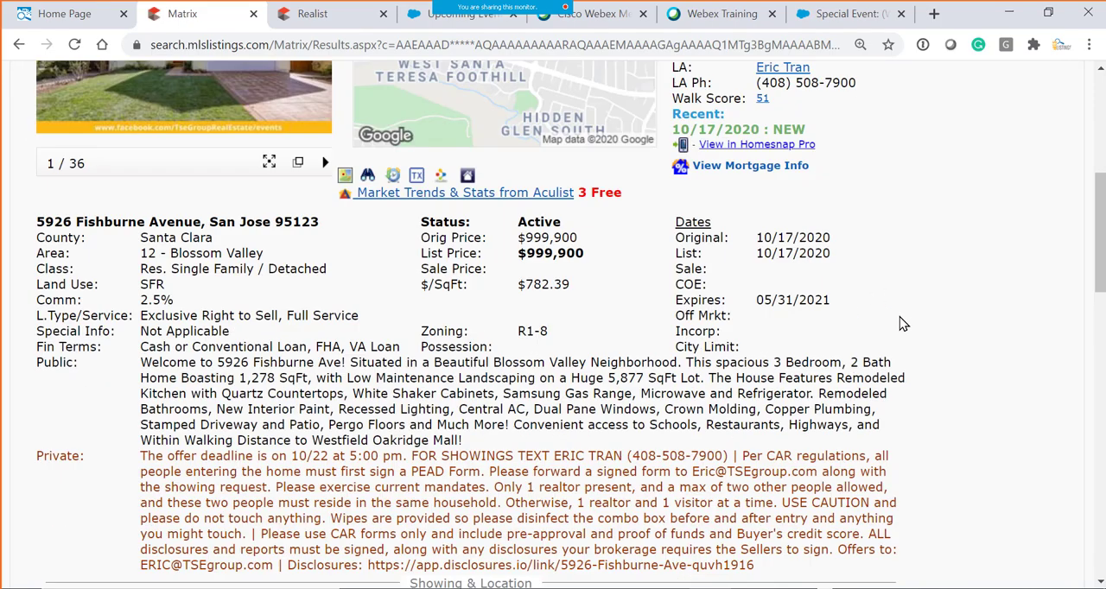
# - Leave the listing and go to the MLSListings Pro home page
pyautogui.scroll(4, 819, 327)
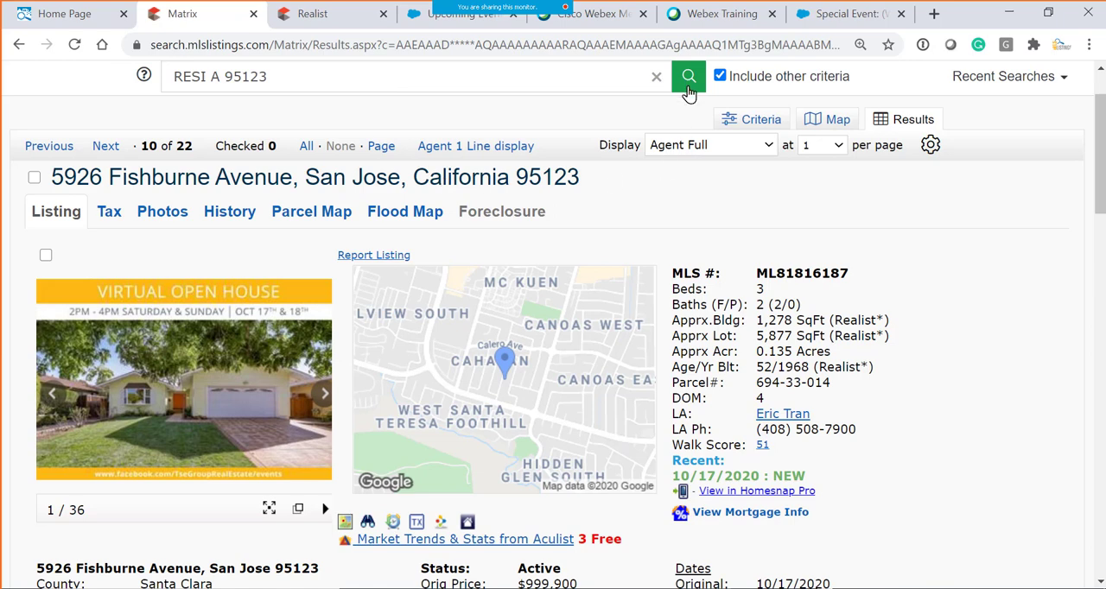
pyautogui.scroll(1, 626, 159)
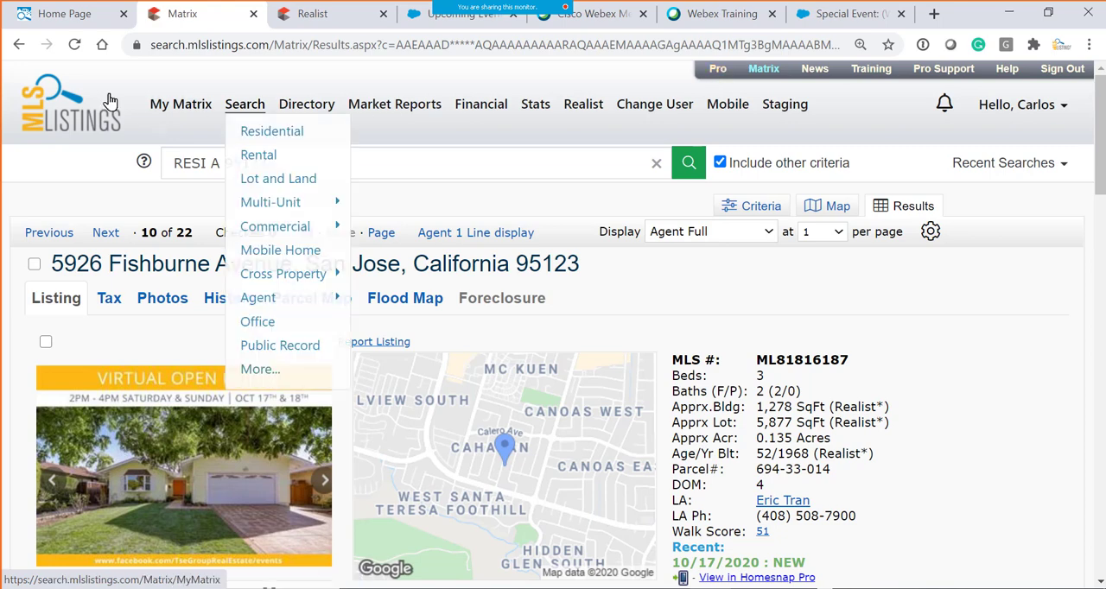
pyautogui.click(716, 75)
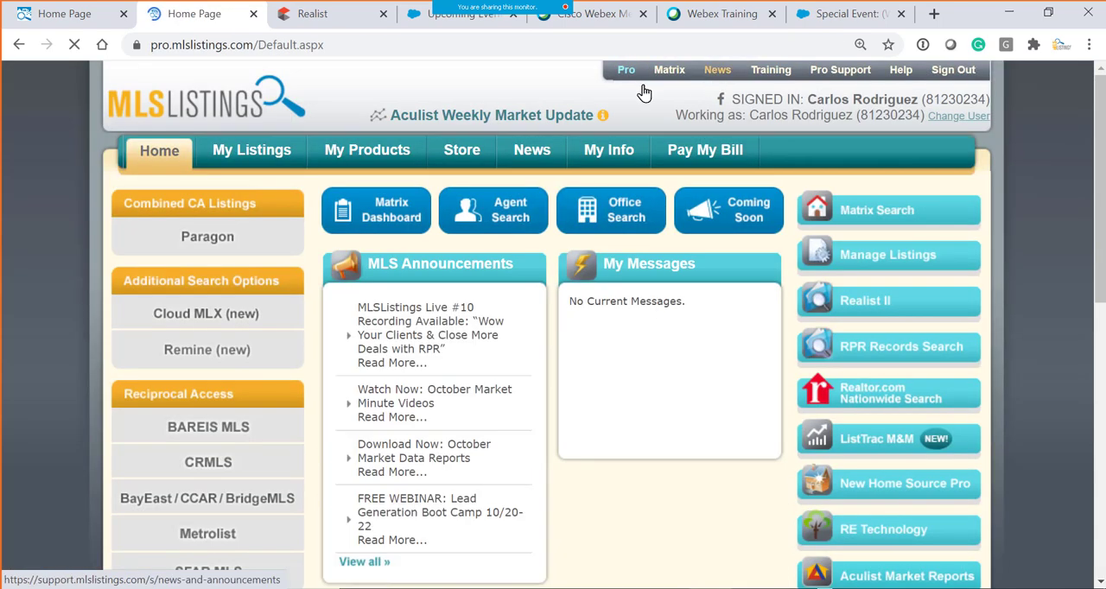
# - Close the duplicate MLSListings home page and open the Matrix residential search from the remaining one
pyautogui.click(69, 14)
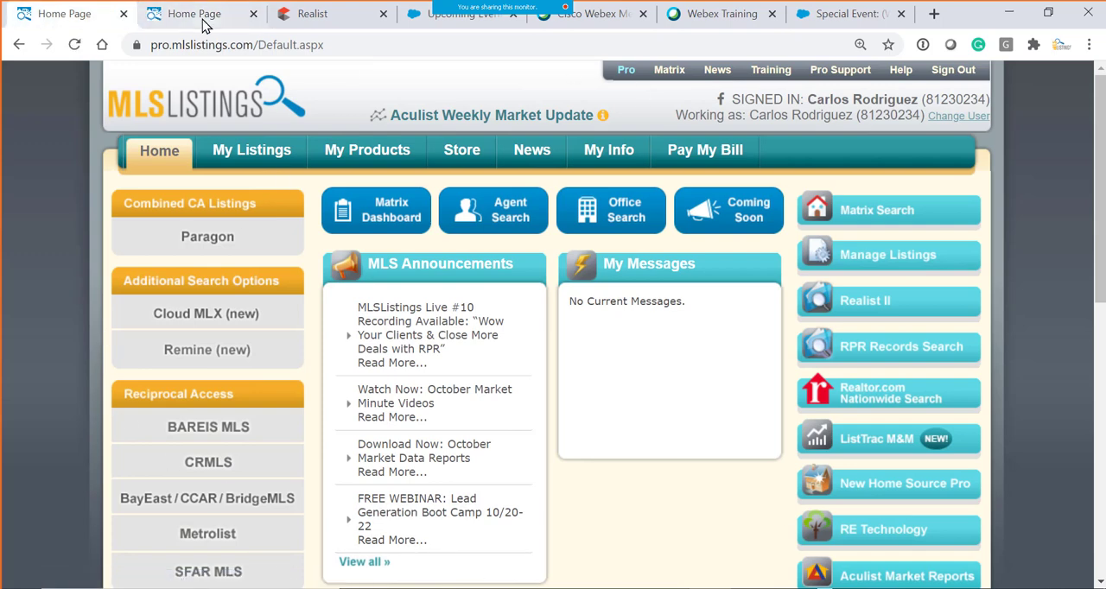
pyautogui.click(252, 14)
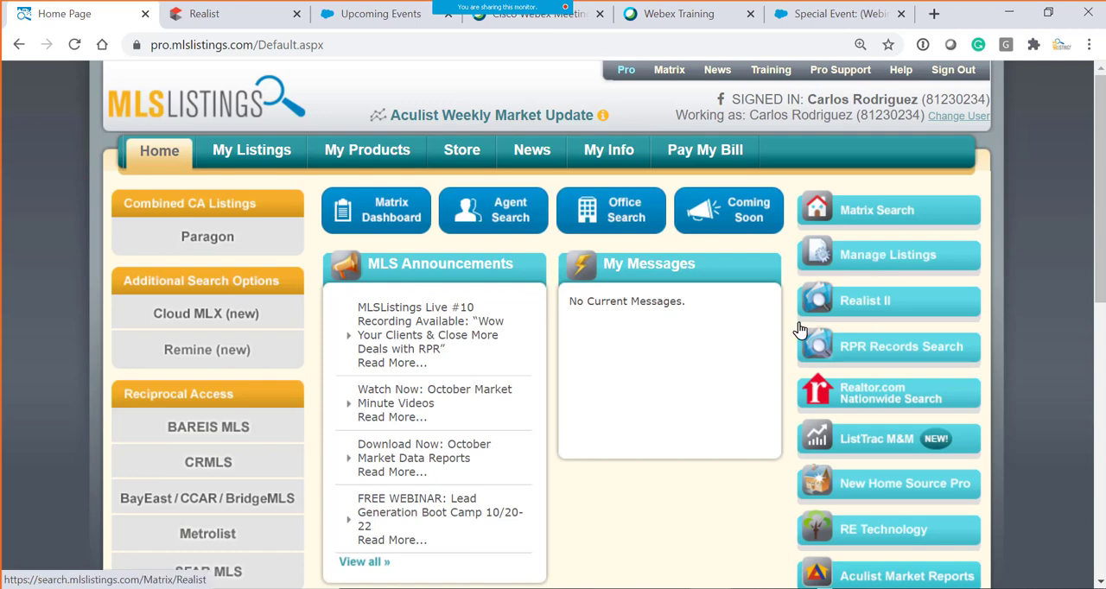
pyautogui.click(868, 216)
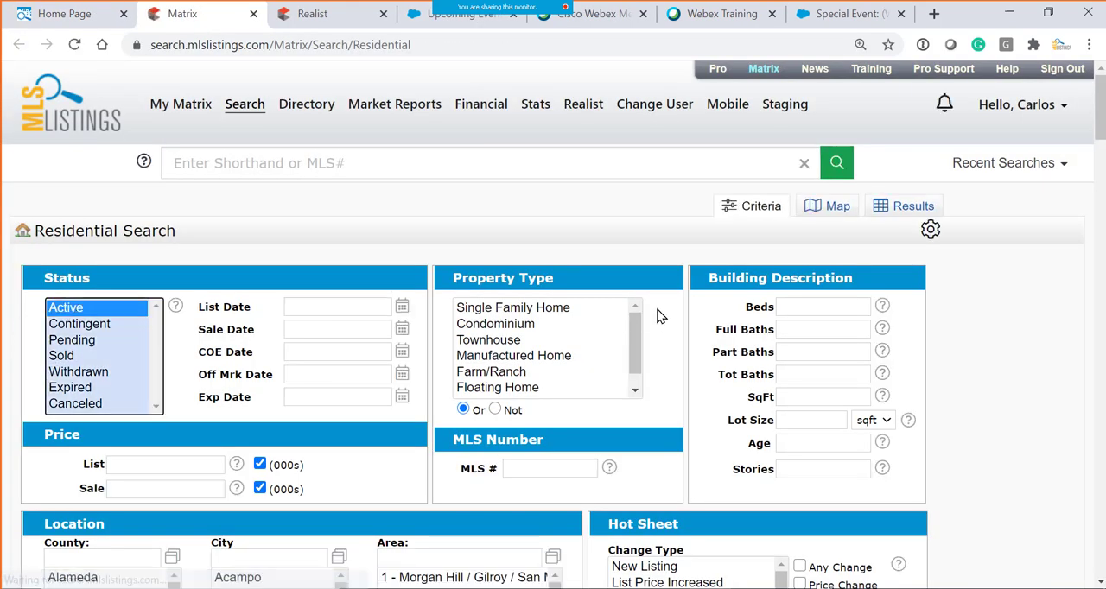
# - Search for active single family homes in zip 95123 and look over all columns of the results
pyautogui.scroll(-3, 238, 466)
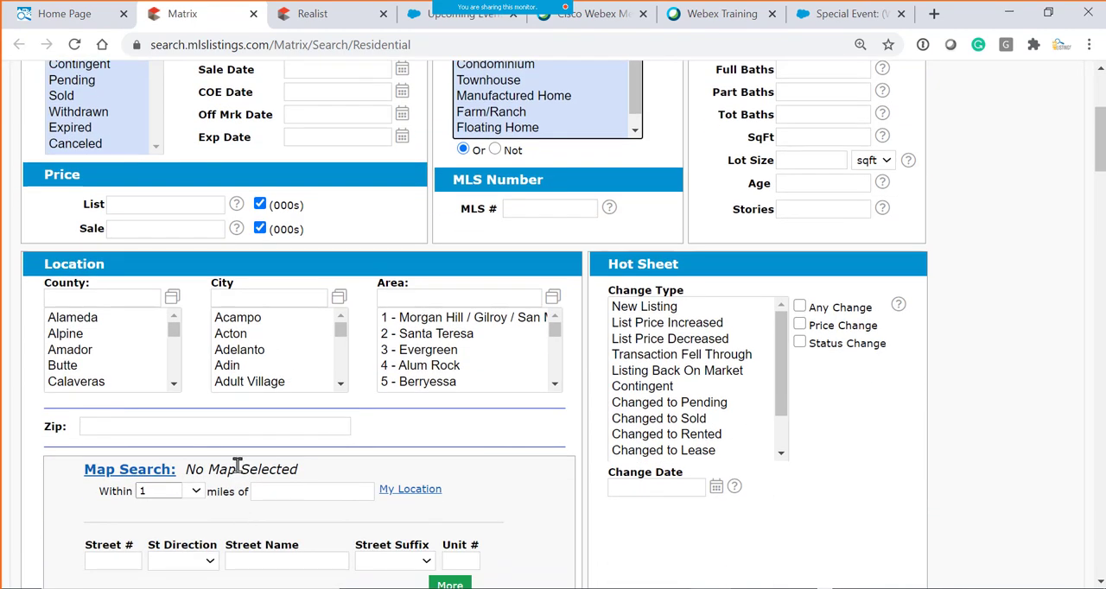
pyautogui.click(239, 428)
pyautogui.write('95123')
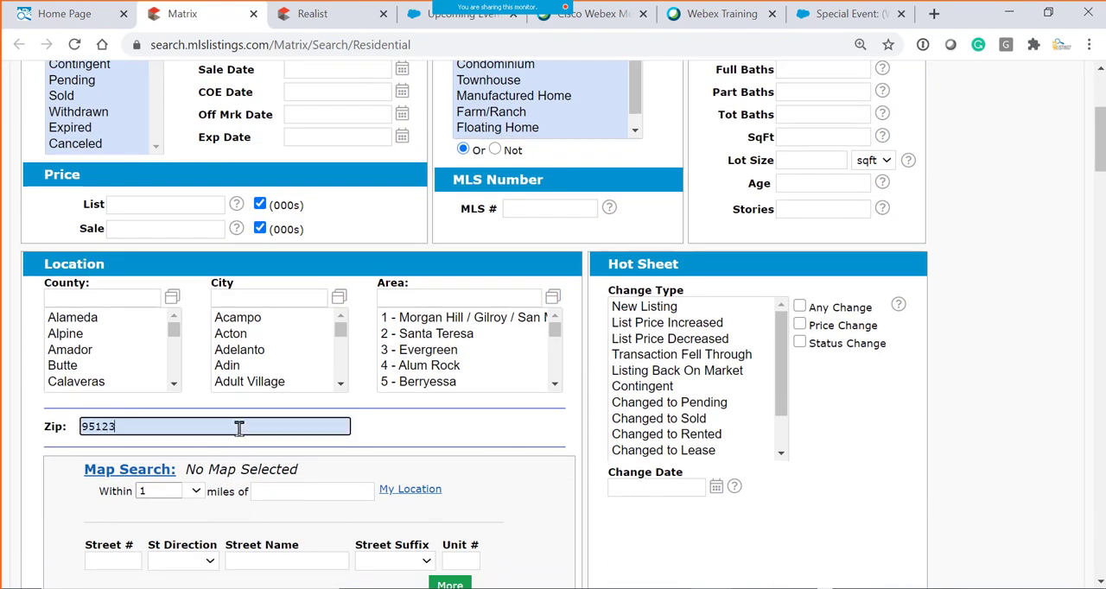
pyautogui.scroll(-2, 394, 467)
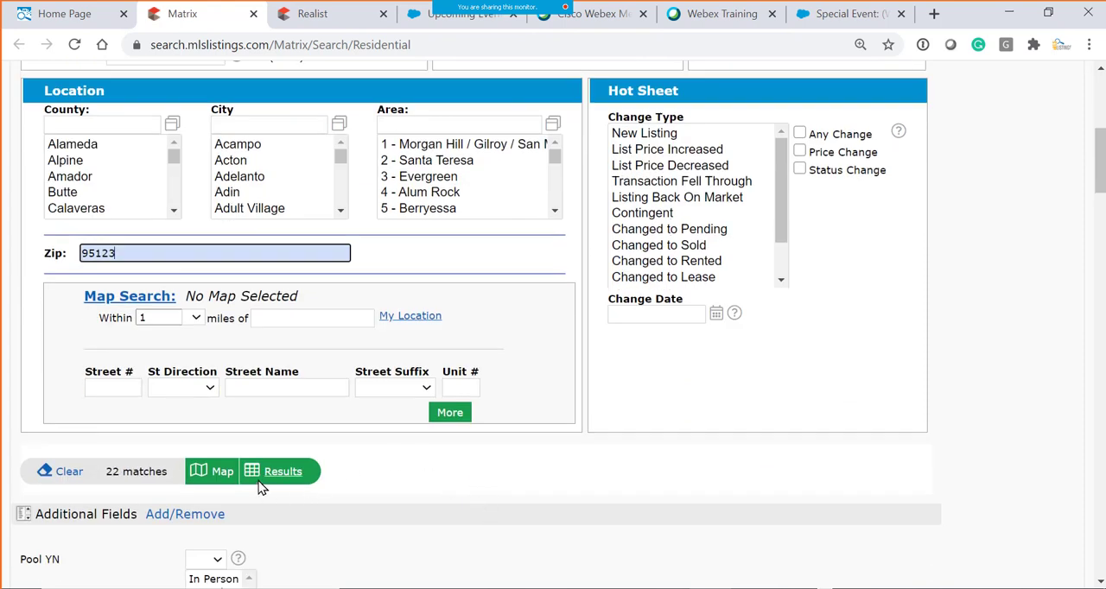
pyautogui.click(277, 478)
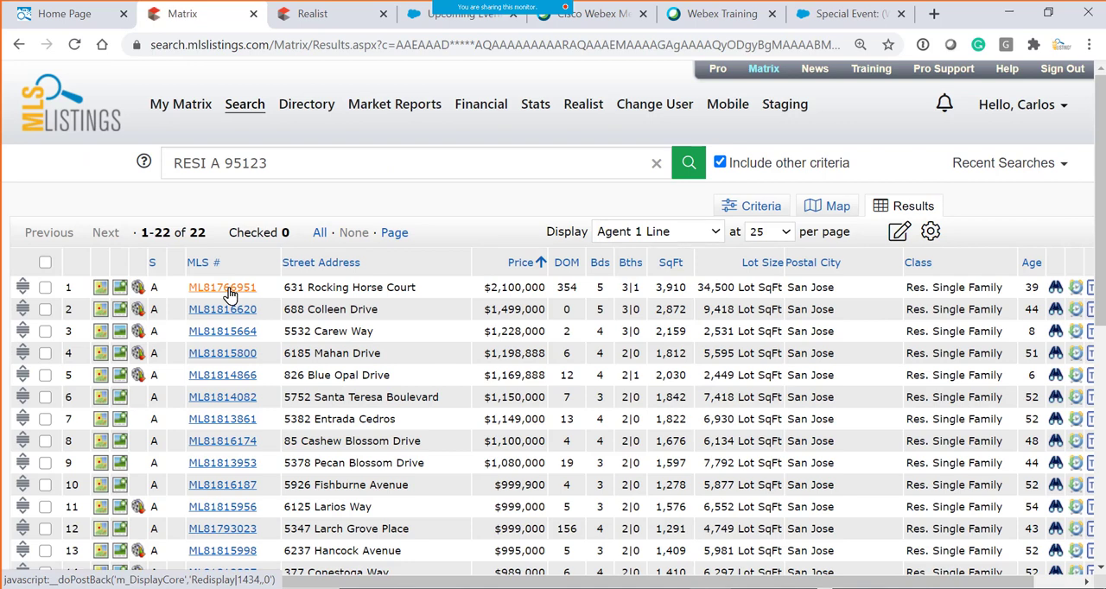
pyautogui.moveTo(439, 583); pyautogui.dragTo(670, 583)
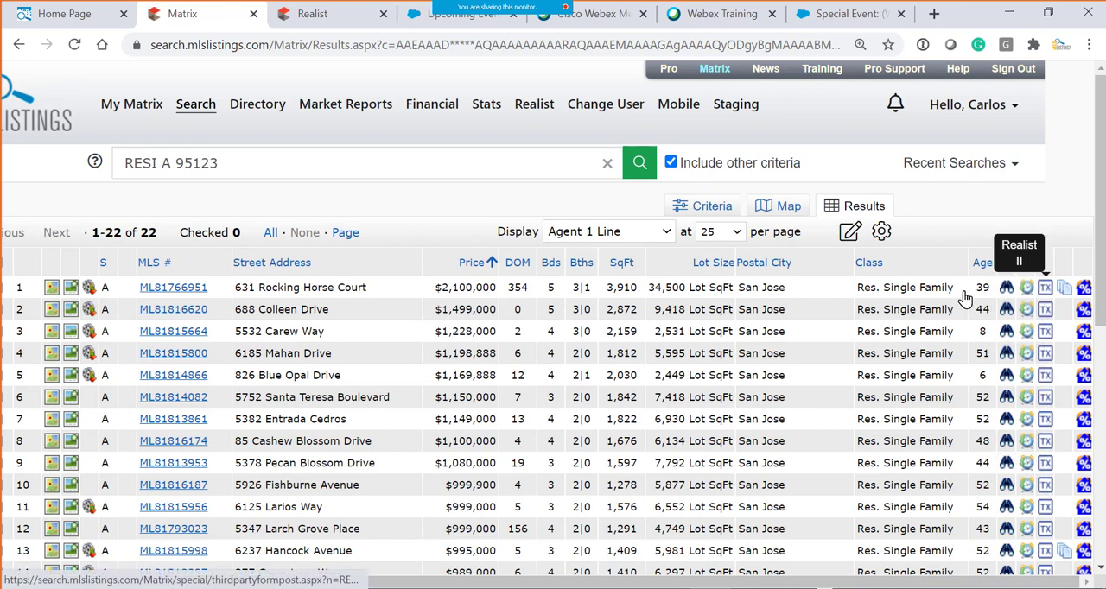
# - Add the Contingent, Pending and Sold statuses with a COE Date of 0-30 to the search criteria and show the results
pyautogui.click(690, 209)
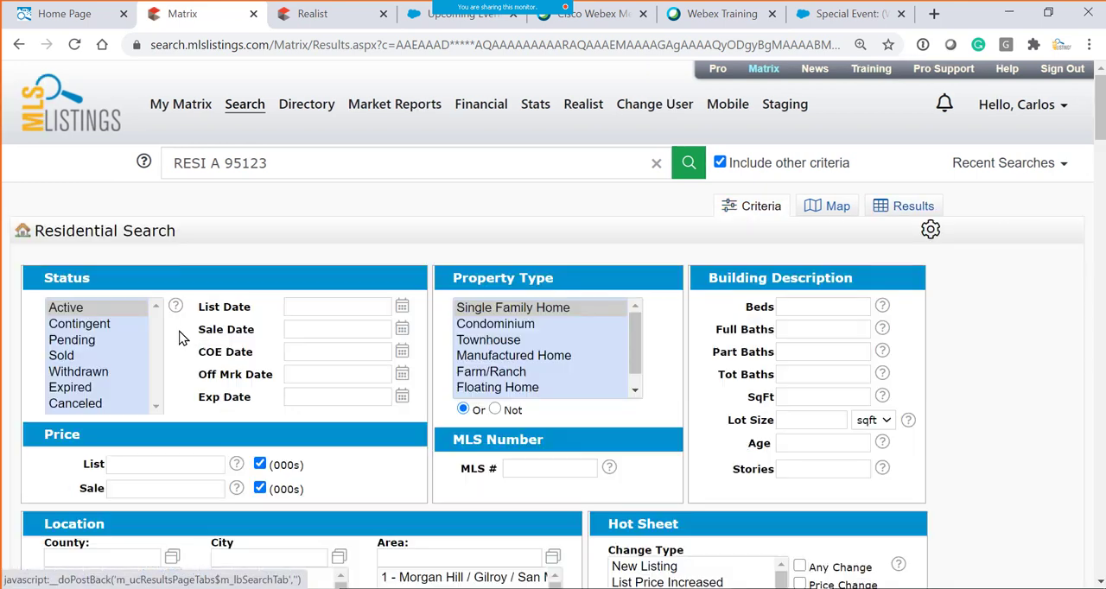
pyautogui.keyDown('ctrl'); pyautogui.click(78, 325); pyautogui.keyUp('ctrl')
pyautogui.keyDown('ctrl'); pyautogui.click(77, 340); pyautogui.keyUp('ctrl')
pyautogui.keyDown('ctrl'); pyautogui.click(77, 355); pyautogui.keyUp('ctrl')
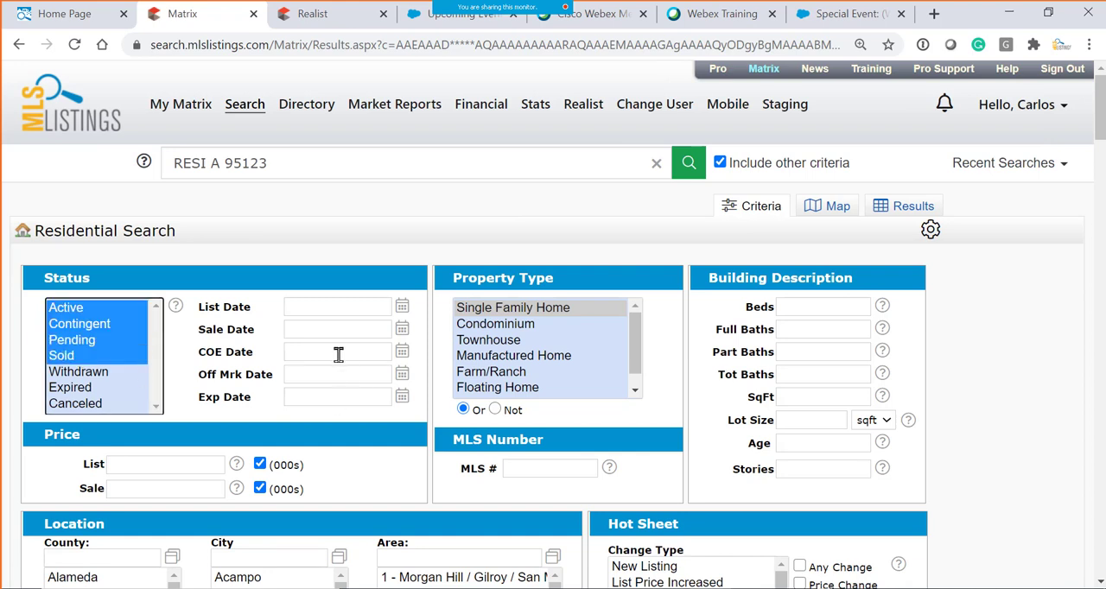
pyautogui.click(339, 353)
pyautogui.write('0-30')
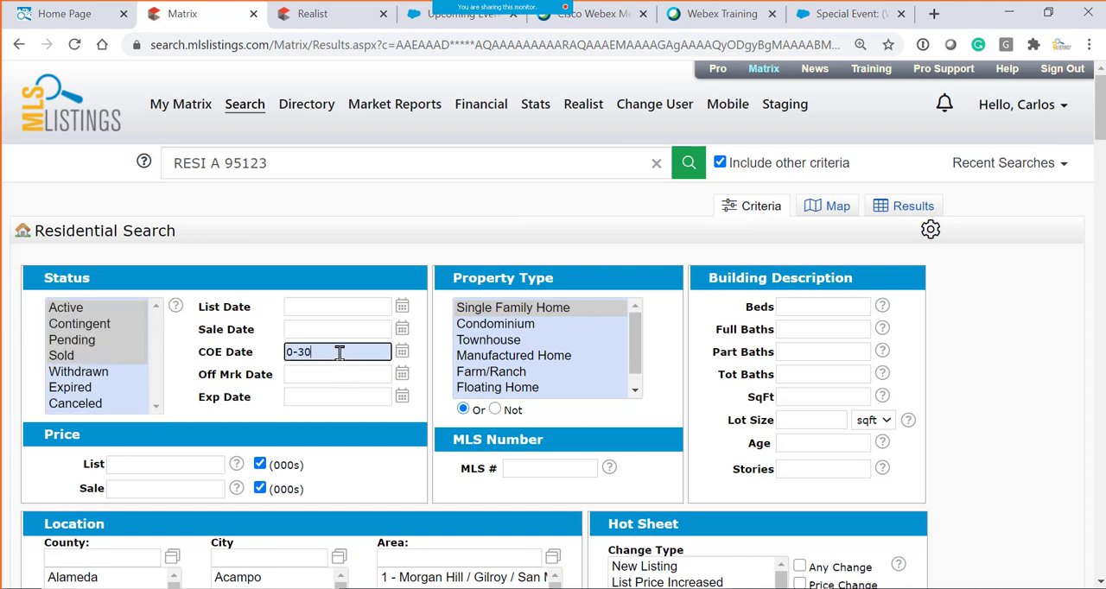
pyautogui.scroll(-2, 332, 385)
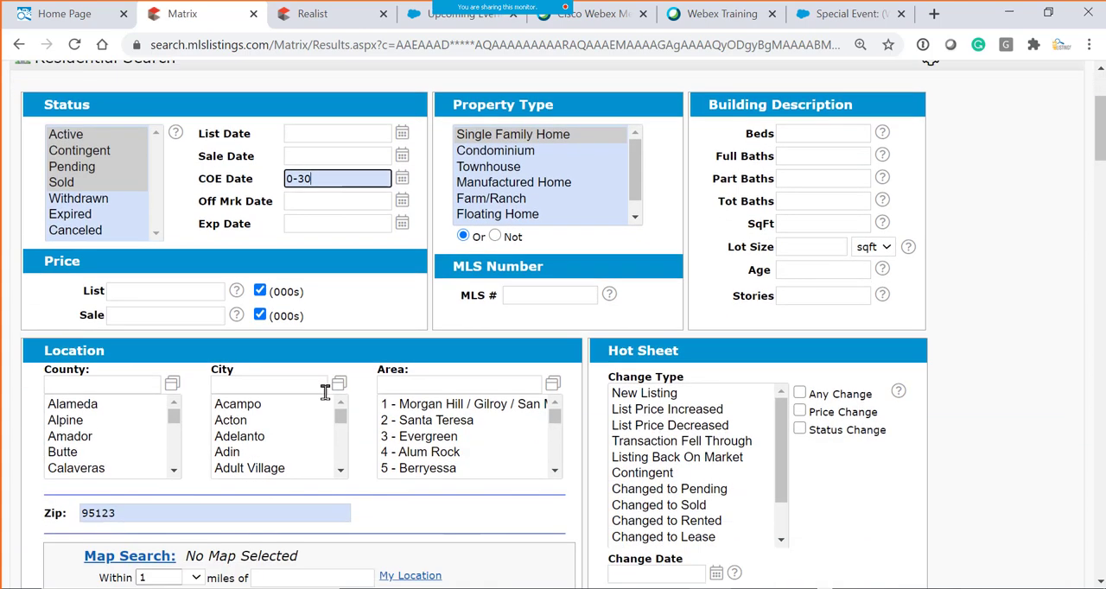
pyautogui.scroll(-2, 324, 394)
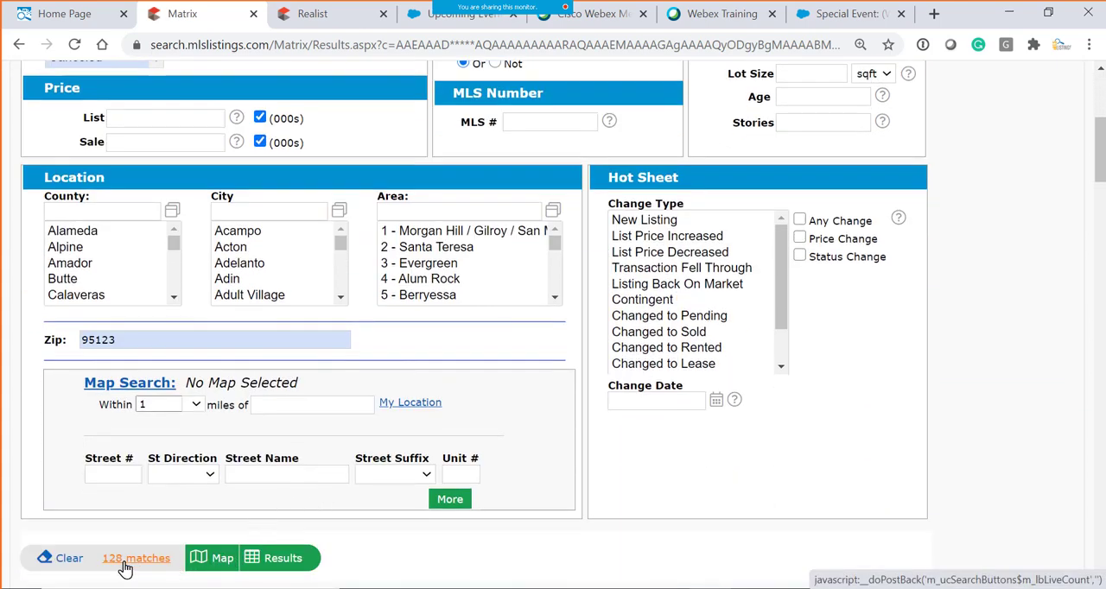
pyautogui.click(283, 558)
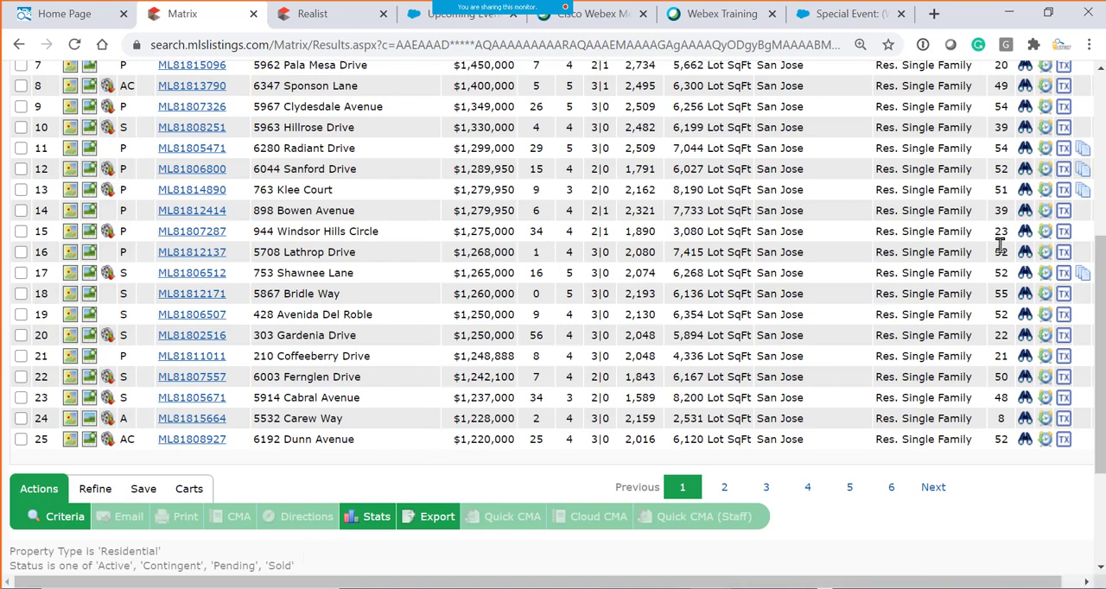
# - Sort the search results by listing status and look through the sorted list
pyautogui.scroll(5, 207, 169)
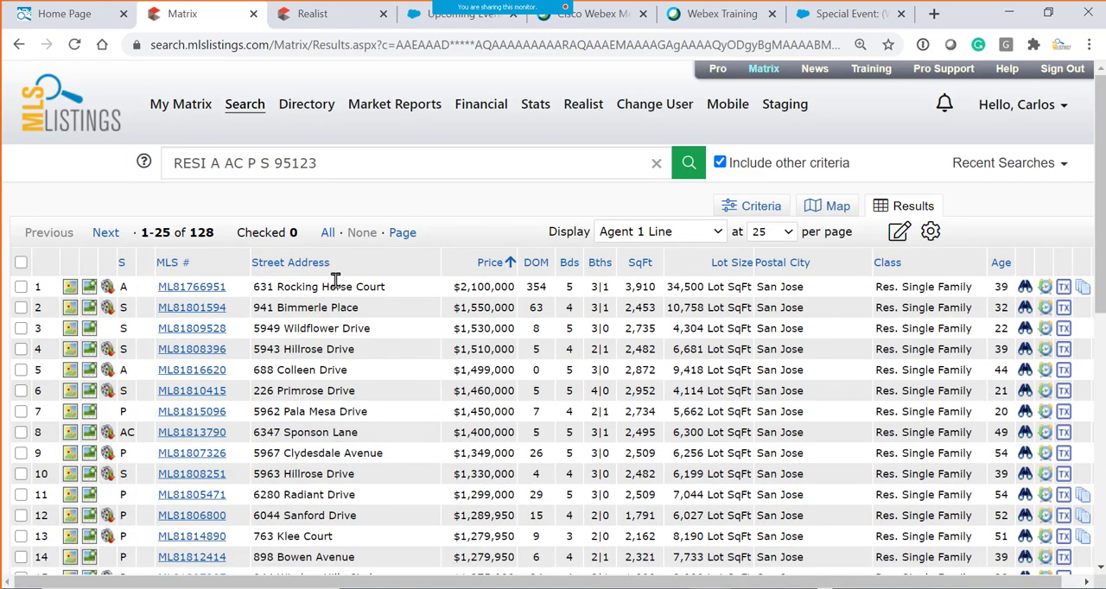
pyautogui.click(122, 266)
pyautogui.scroll(-2, 140, 313)
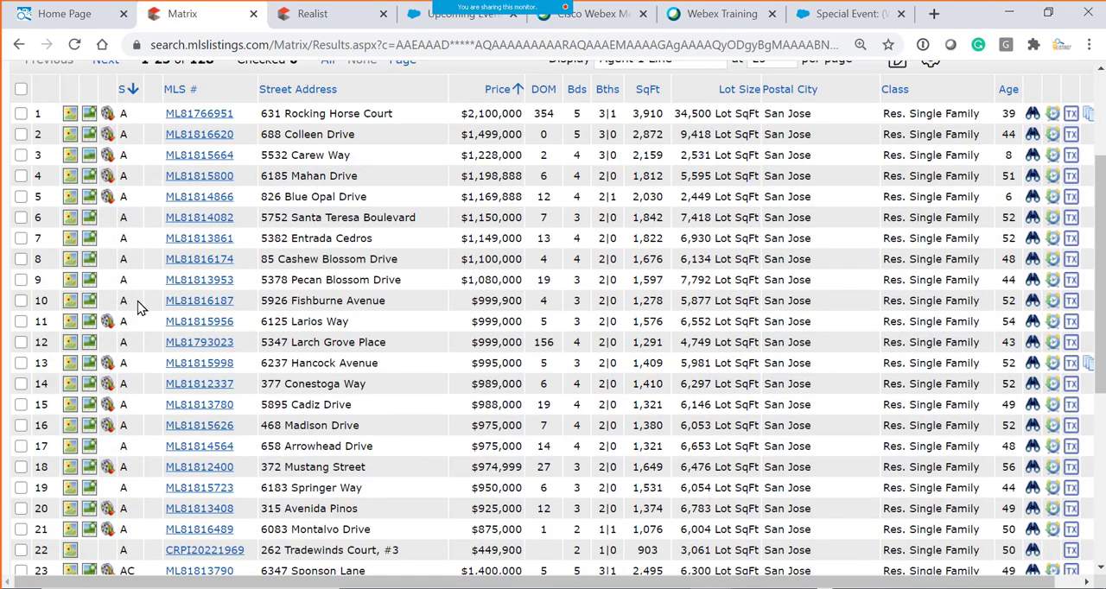
pyautogui.scroll(-4, 138, 306)
pyautogui.scroll(8, 477, 226)
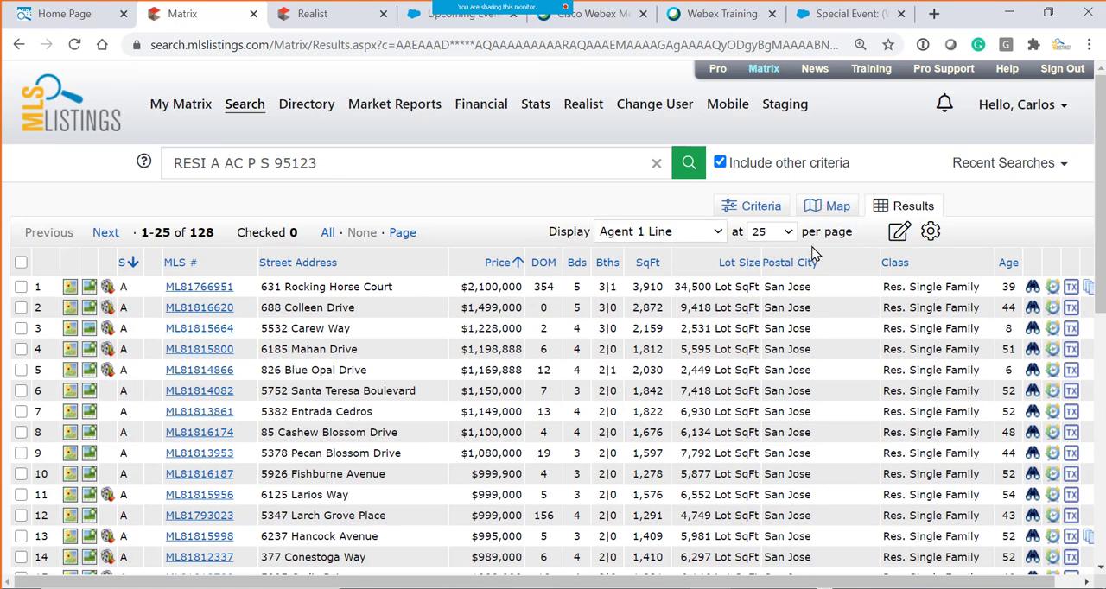
# - Show 250 listings per page and look through the sold and pending ones, including the columns at the row ends
pyautogui.click(790, 237)
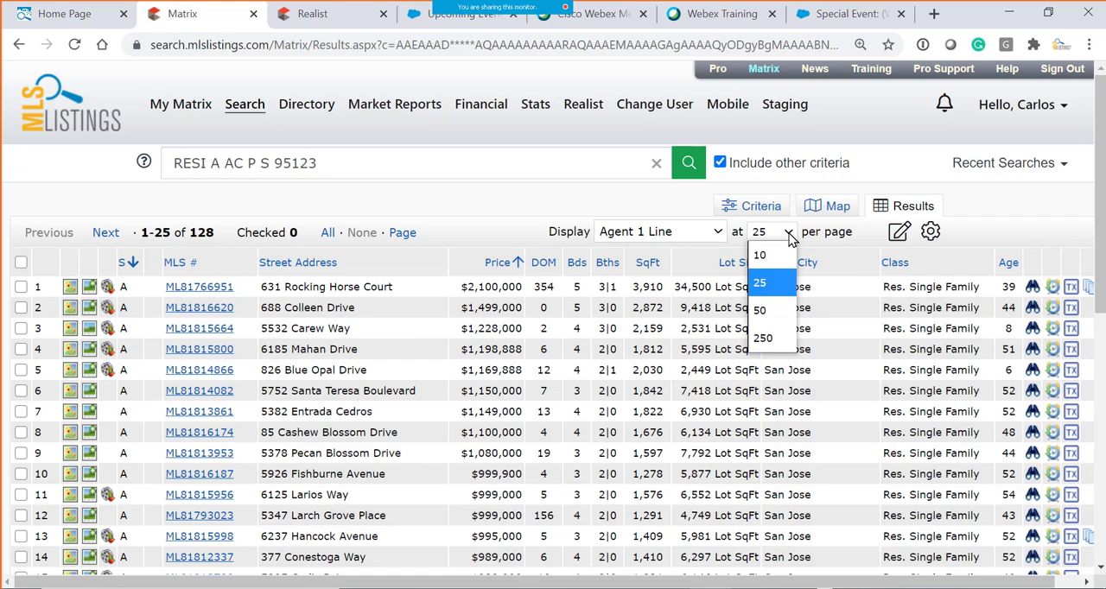
pyautogui.click(762, 338)
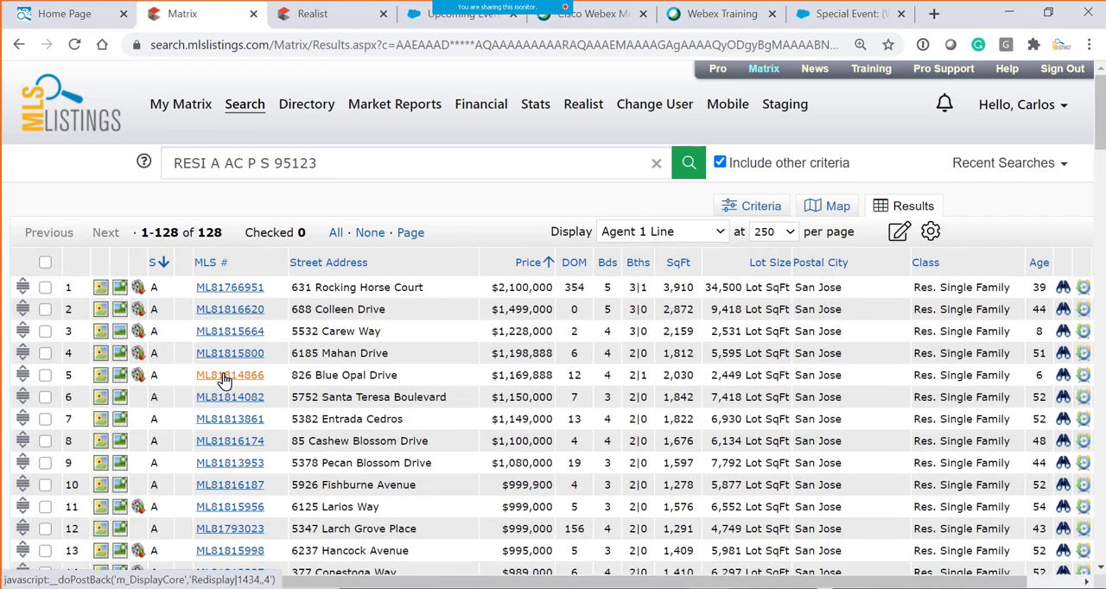
pyautogui.scroll(-5, 229, 350)
pyautogui.scroll(-18, 166, 358)
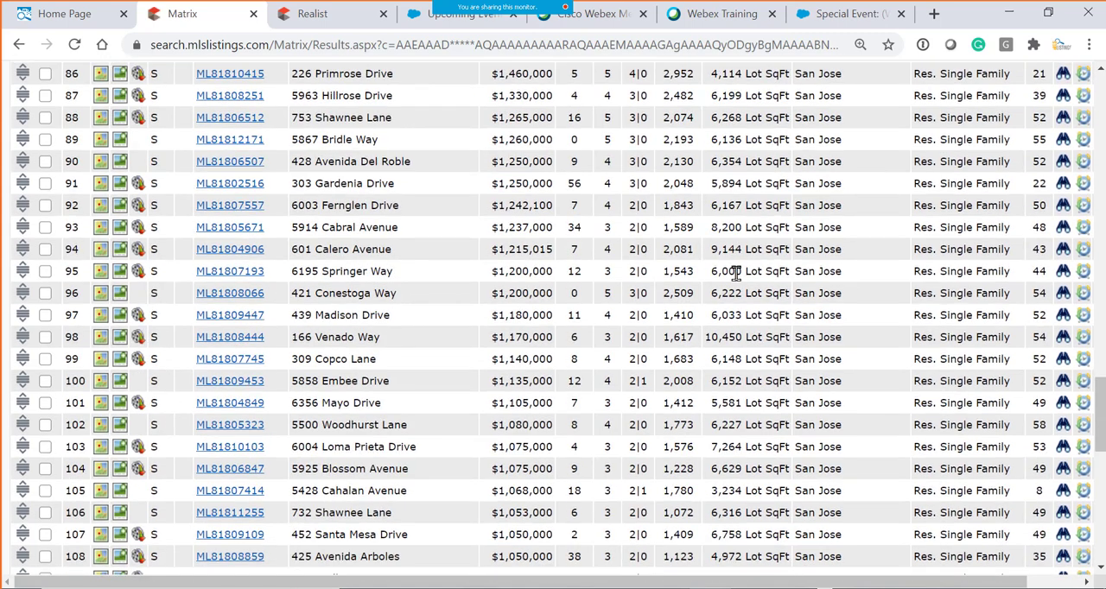
pyautogui.moveTo(843, 582); pyautogui.dragTo(899, 582)
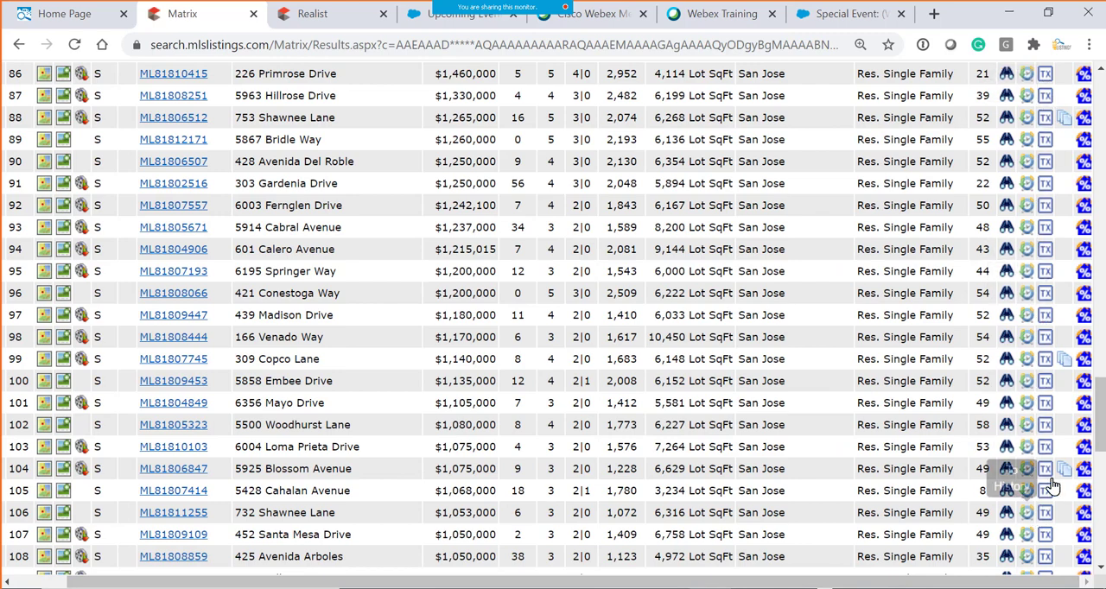
pyautogui.scroll(6, 696, 222)
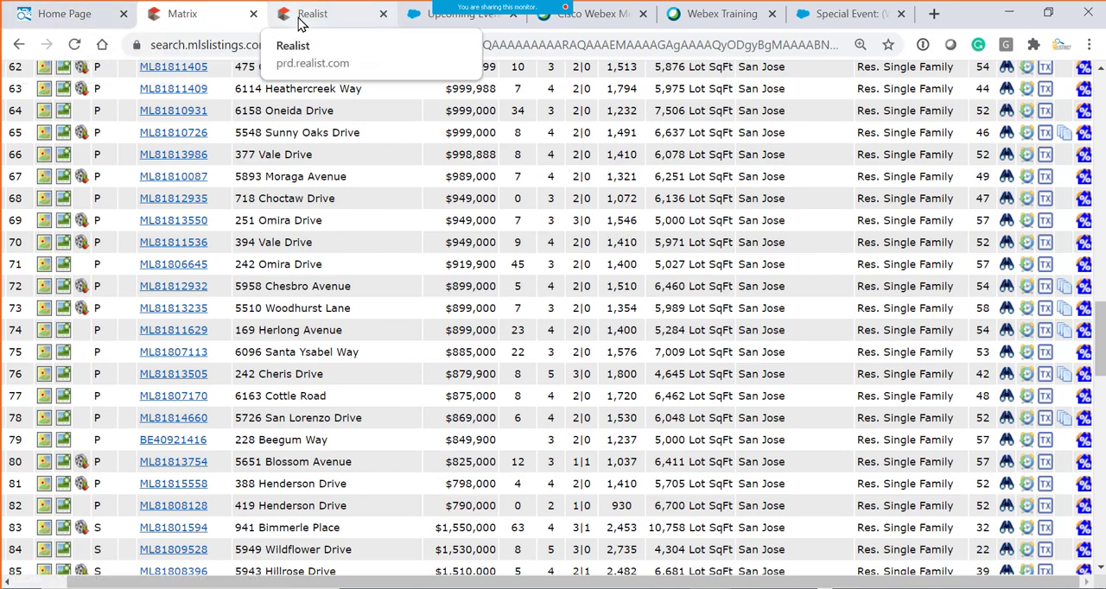
# - Switch to the MLSListings home page and open Realist II from there
pyautogui.click(326, 18)
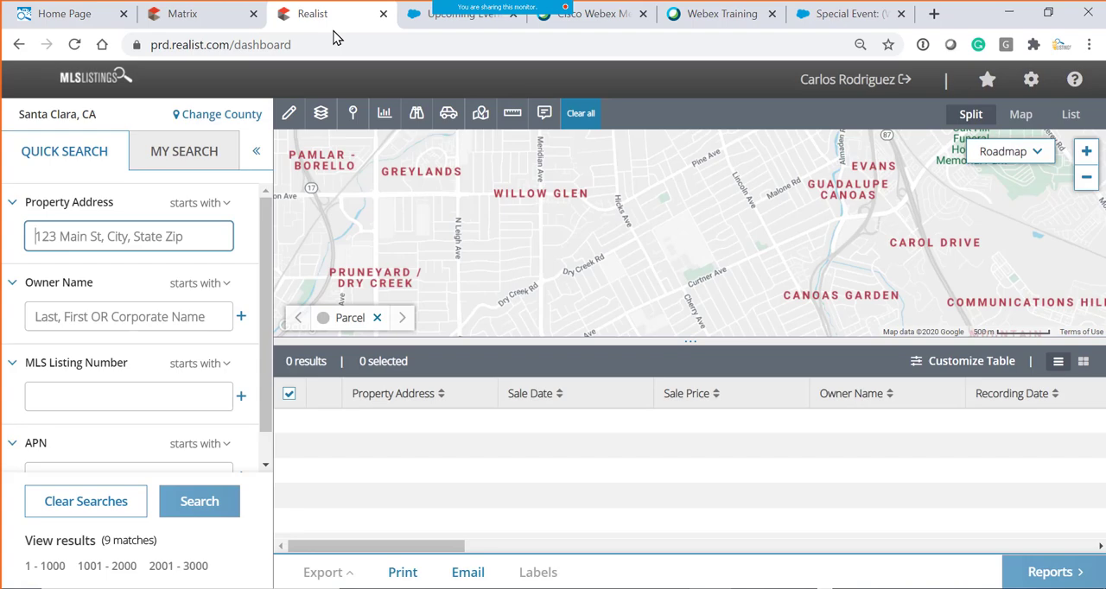
pyautogui.click(59, 19)
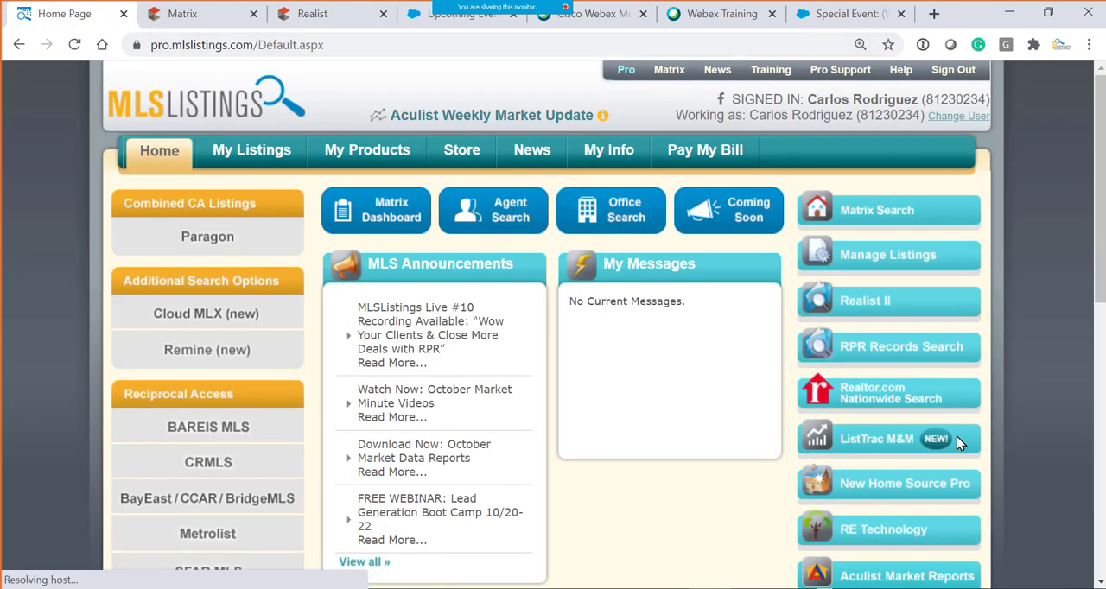
pyautogui.click(859, 310)
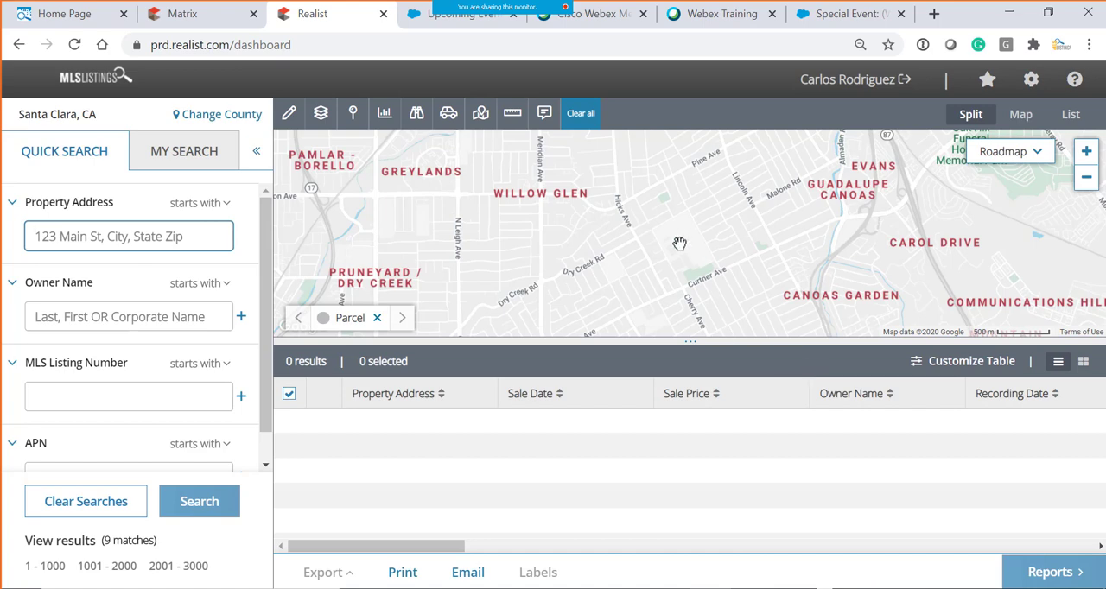
# - Open Paragon from the MLSListings home page, cancel the expiring notifications, look at its tax search integration and close it
pyautogui.click(87, 12)
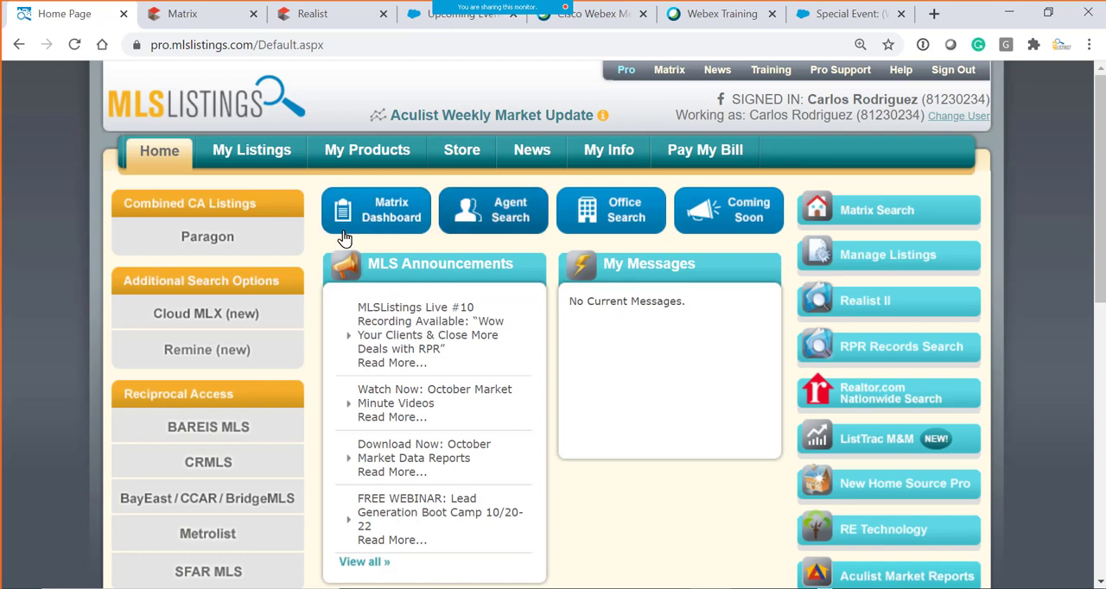
pyautogui.click(209, 238)
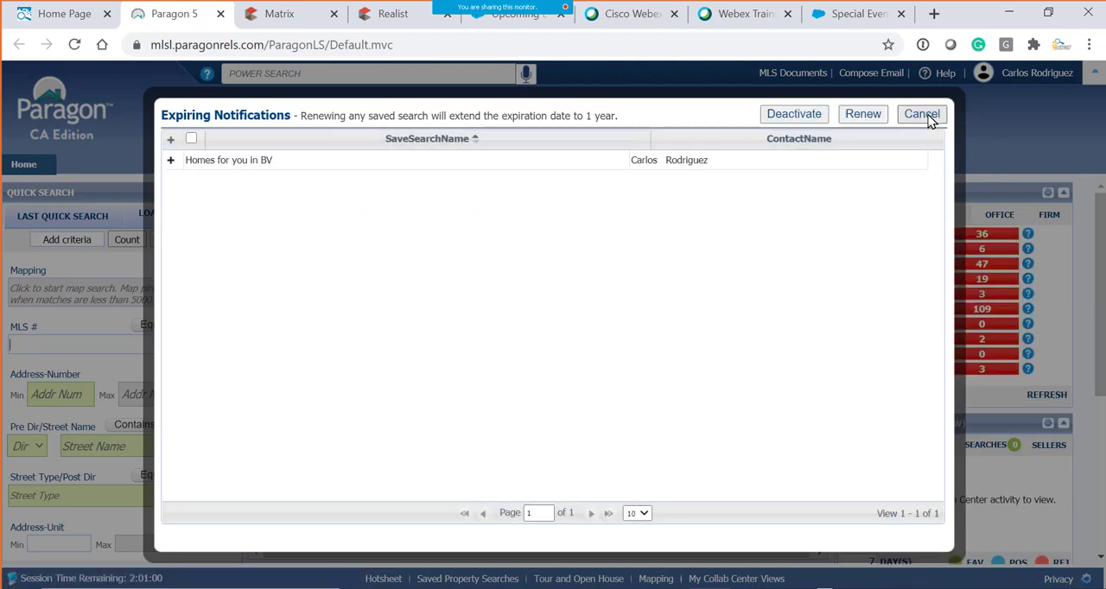
pyautogui.click(928, 116)
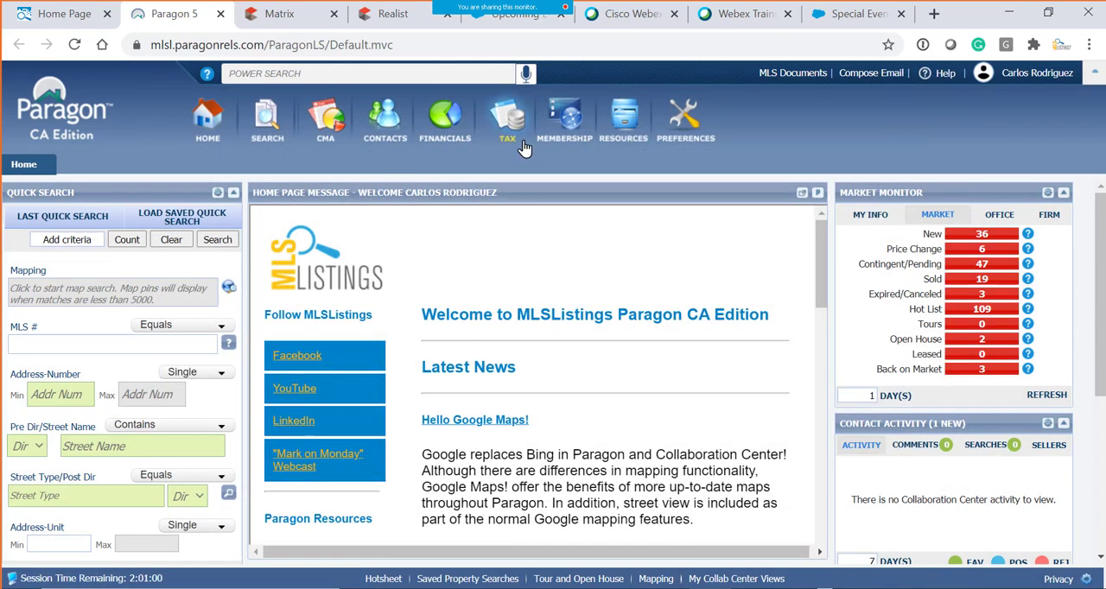
pyautogui.moveTo(507, 143)
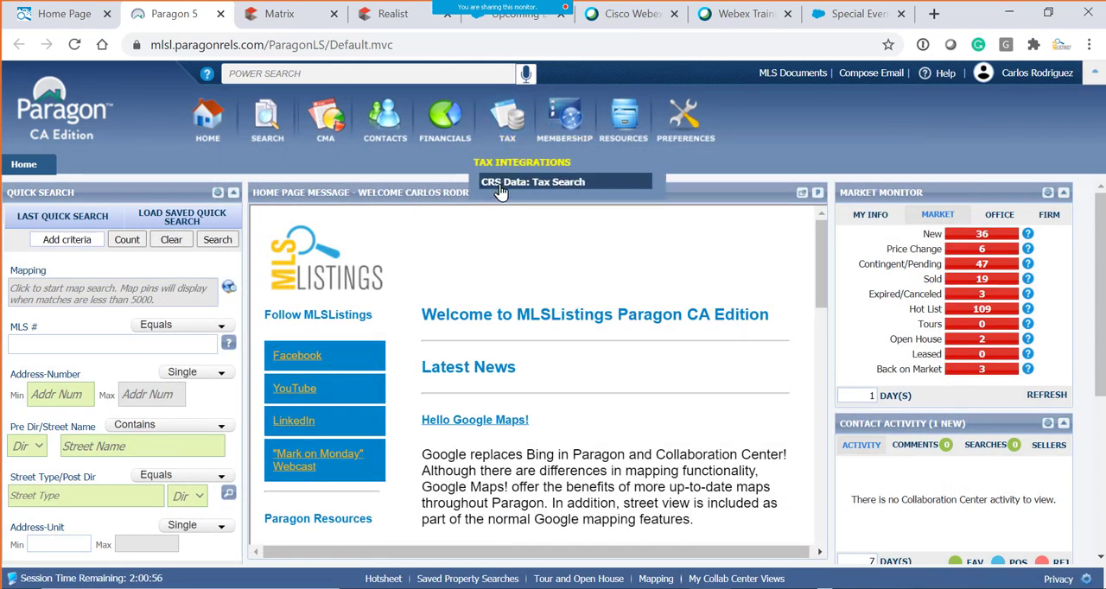
pyautogui.click(566, 182)
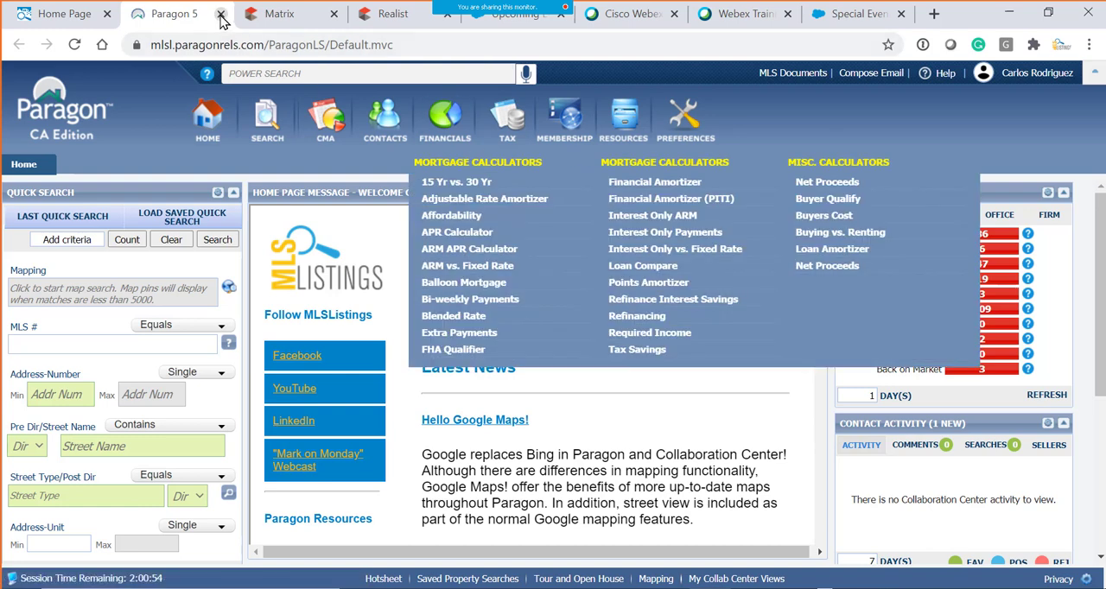
pyautogui.click(221, 14)
pyautogui.click(192, 244)
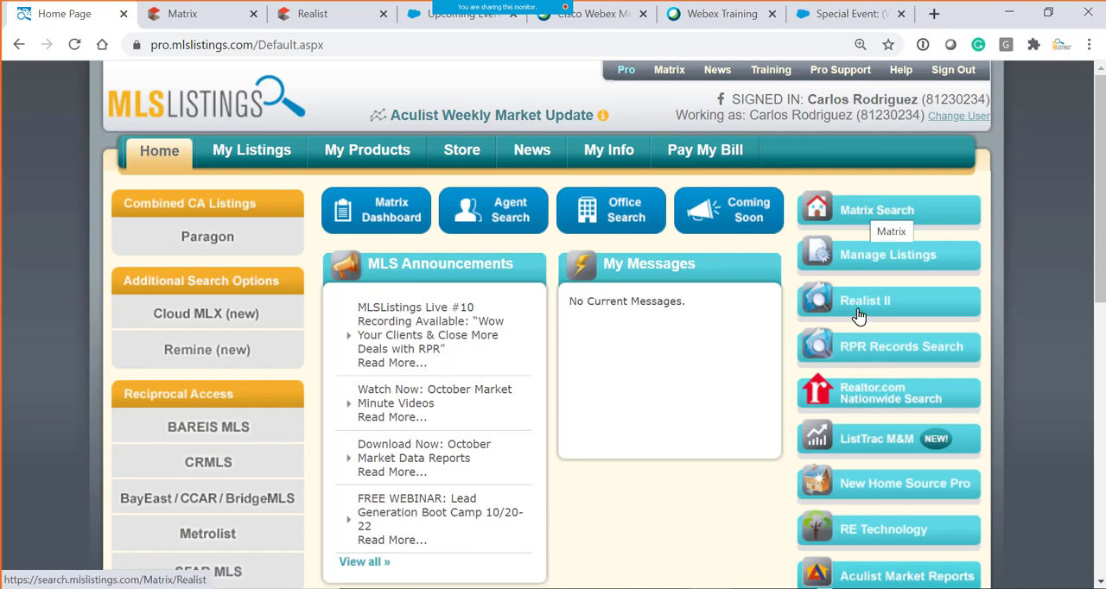
# - Switch to Realist, search for a San Jose property by its street address and review its property details
pyautogui.click(320, 26)
pyautogui.moveTo(302, 23); pyautogui.dragTo(186, 18)
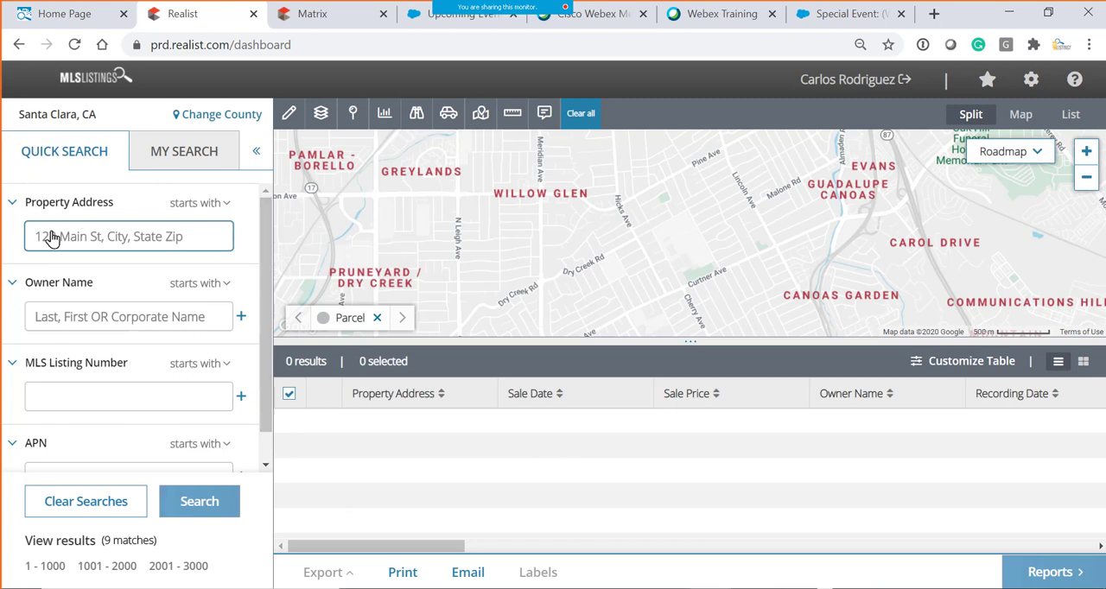
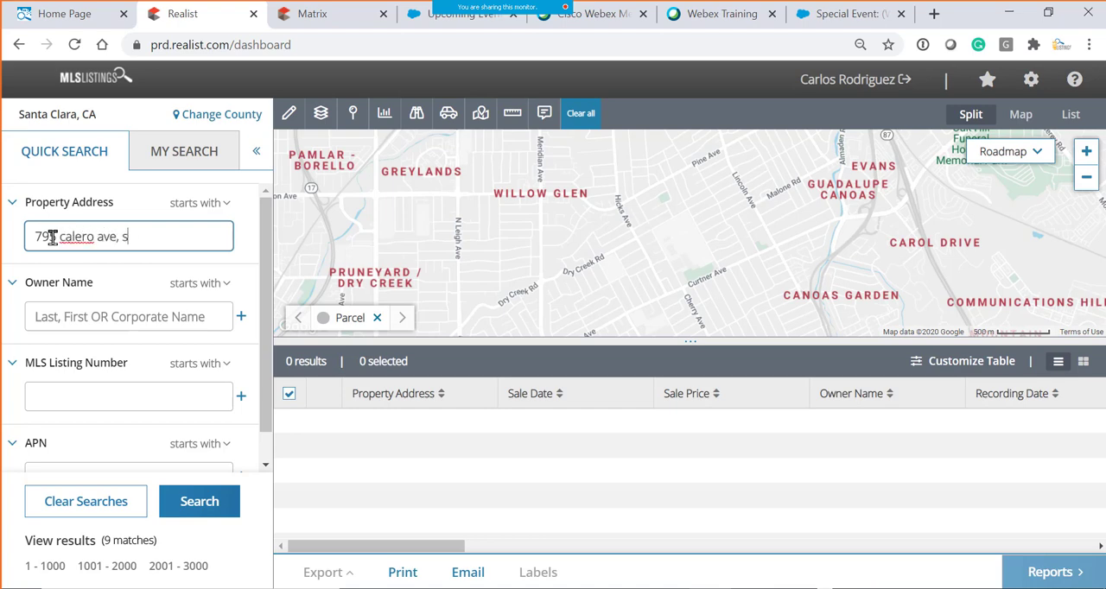
pyautogui.click(199, 501)
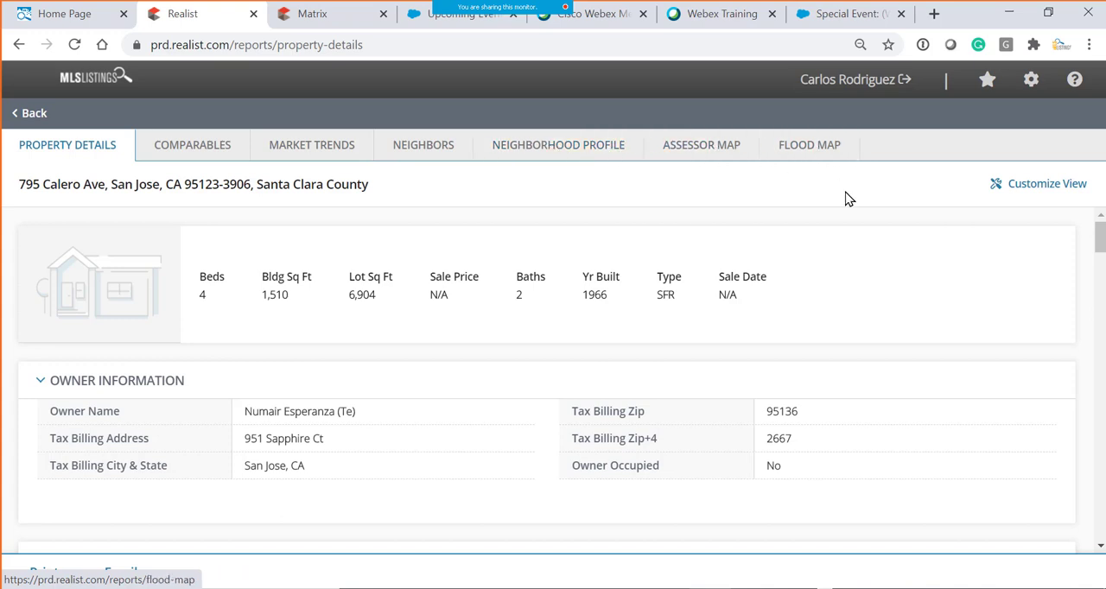
pyautogui.scroll(-2, 792, 274)
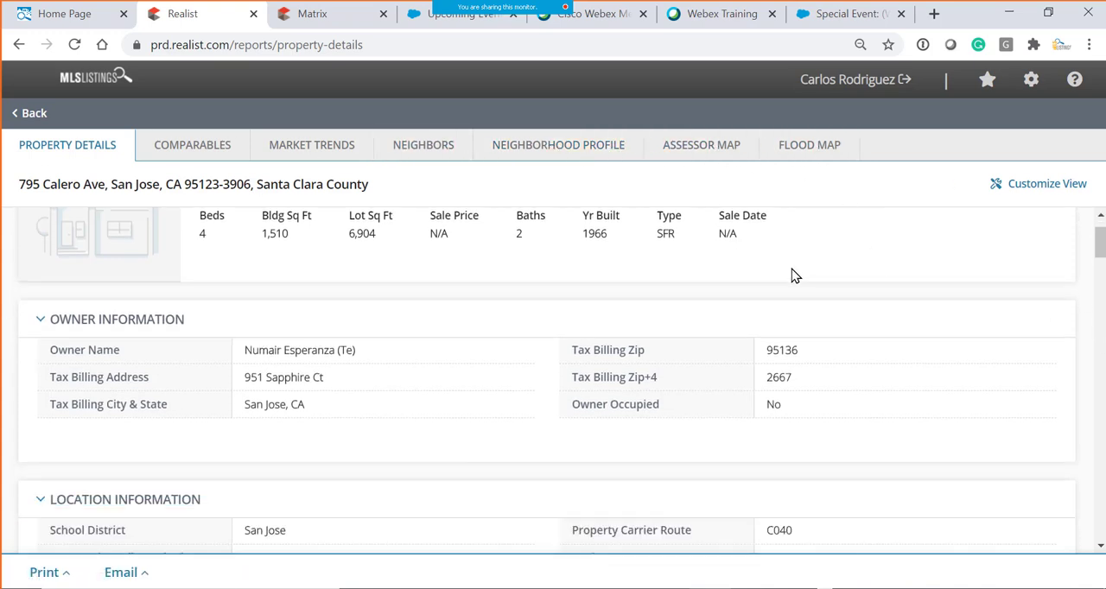
# - Look through the owner, location and tax information in the Realist property details
pyautogui.scroll(2, 795, 277)
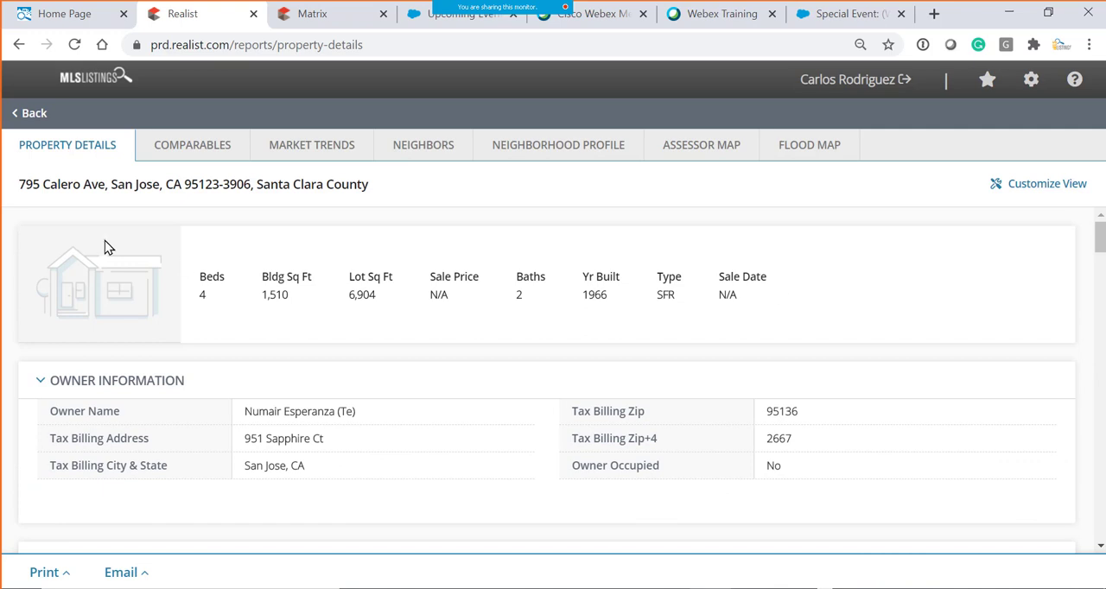
pyautogui.scroll(-4, 618, 399)
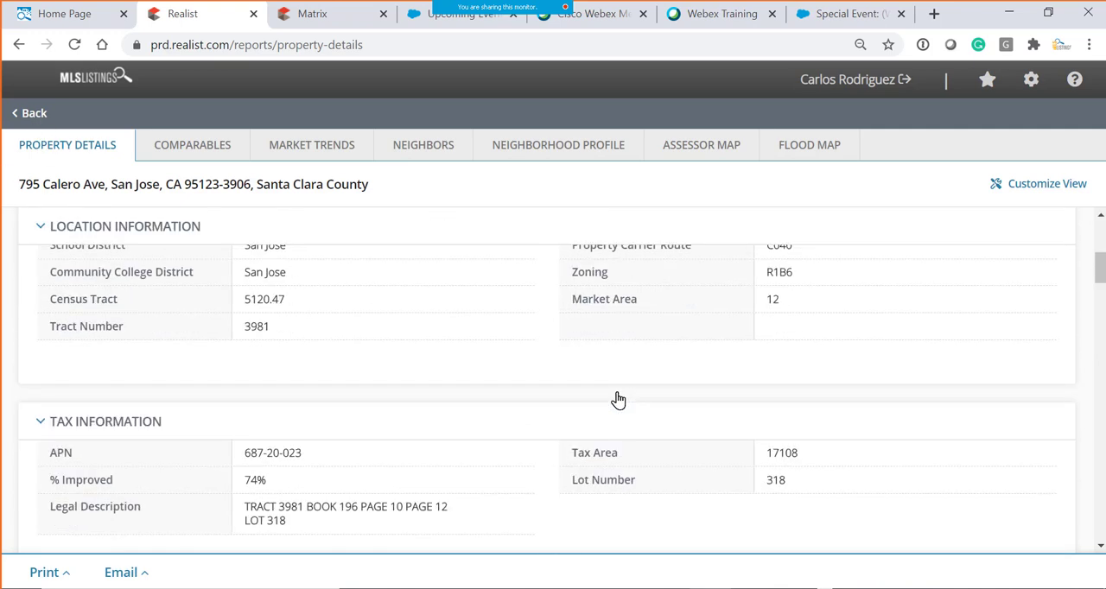
pyautogui.scroll(2, 617, 396)
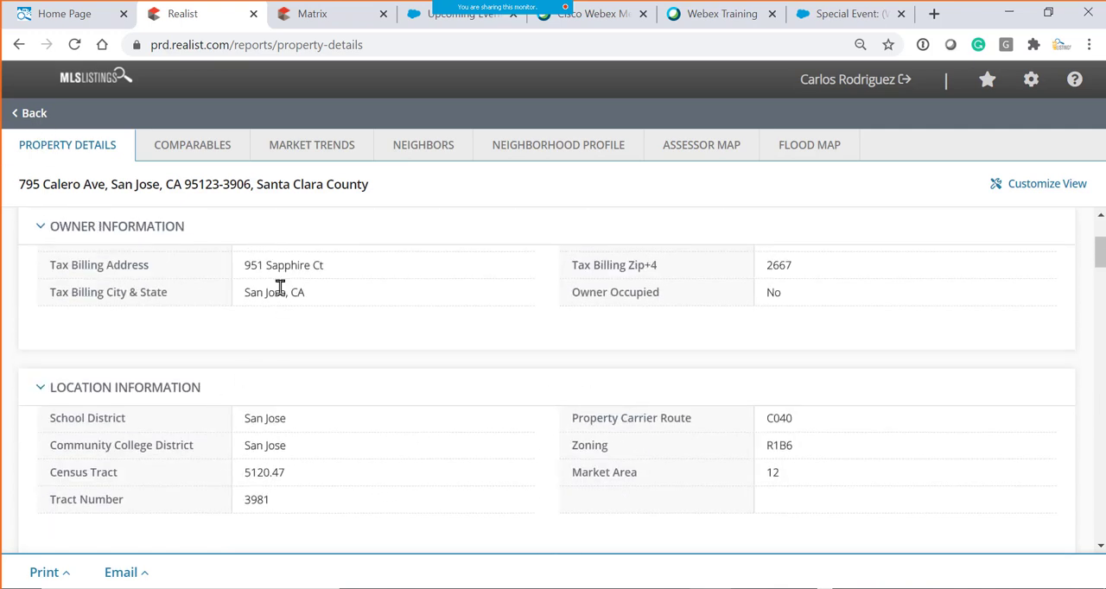
# - Switch to the Matrix results and open the tax record of the contingent San Jose listing priced at $1,050,000
pyautogui.click(315, 17)
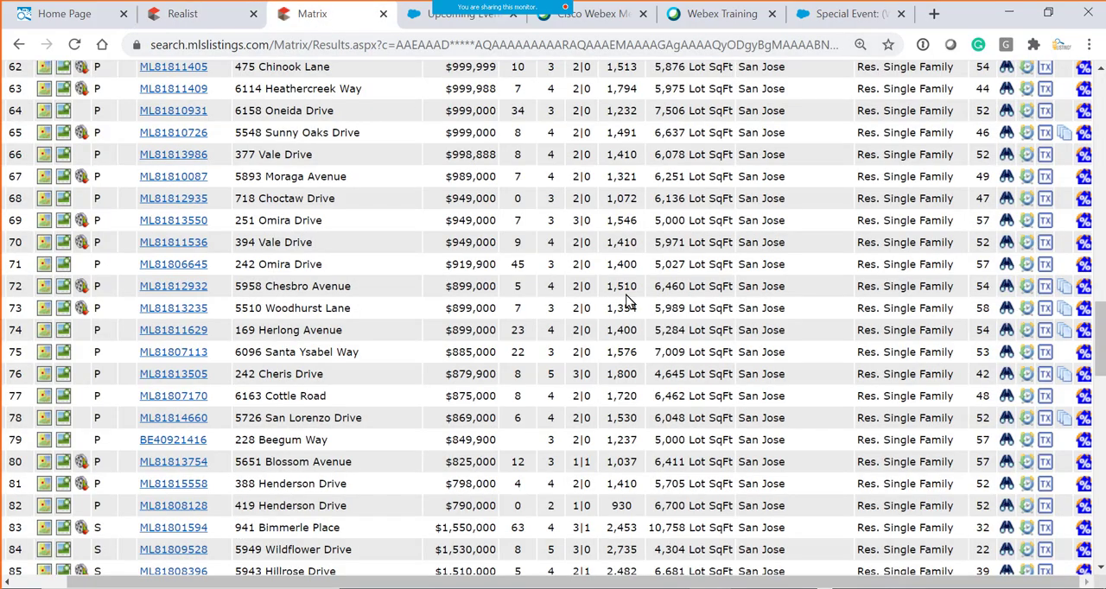
pyautogui.scroll(9, 262, 216)
pyautogui.scroll(-1, 262, 260)
pyautogui.scroll(1, 262, 291)
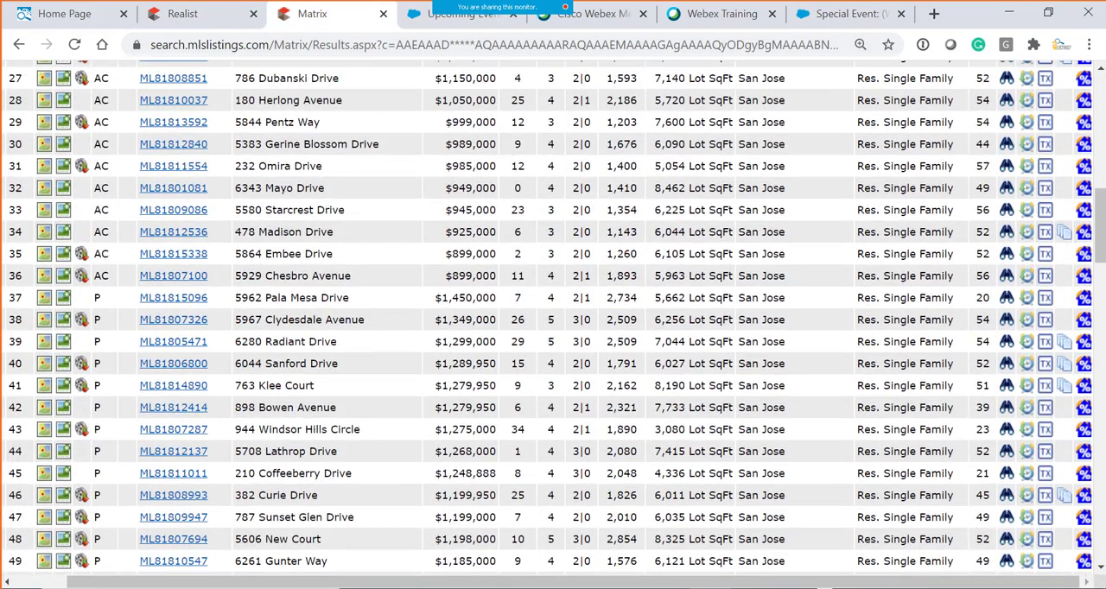
pyautogui.click(1045, 101)
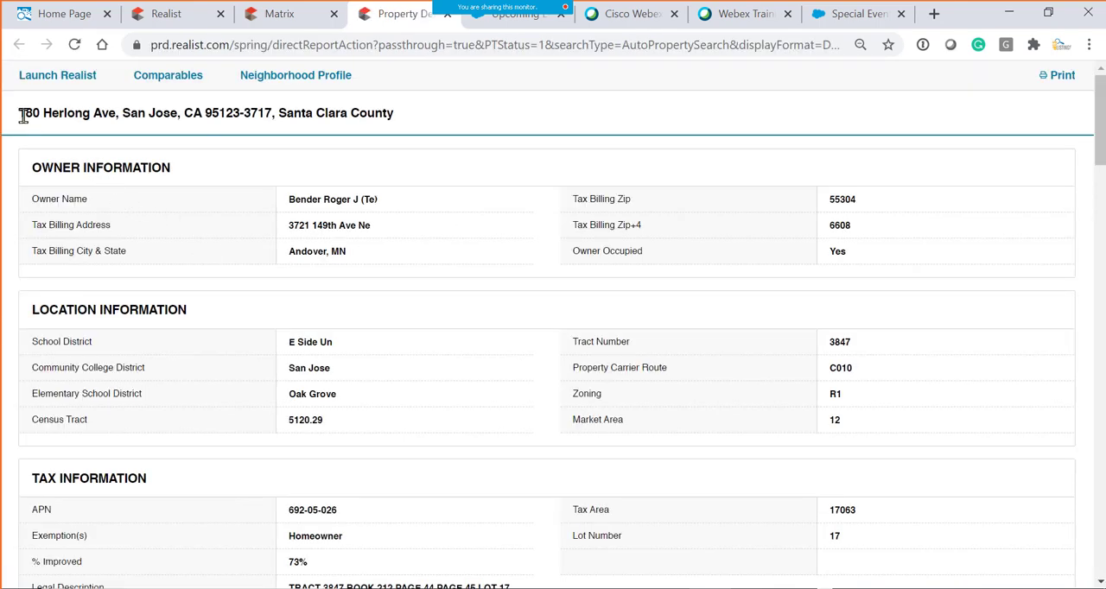
# - Examine the tax record from the property address and assessments to the RealAVM estimated value and sales history
pyautogui.moveTo(18, 112); pyautogui.dragTo(417, 121)
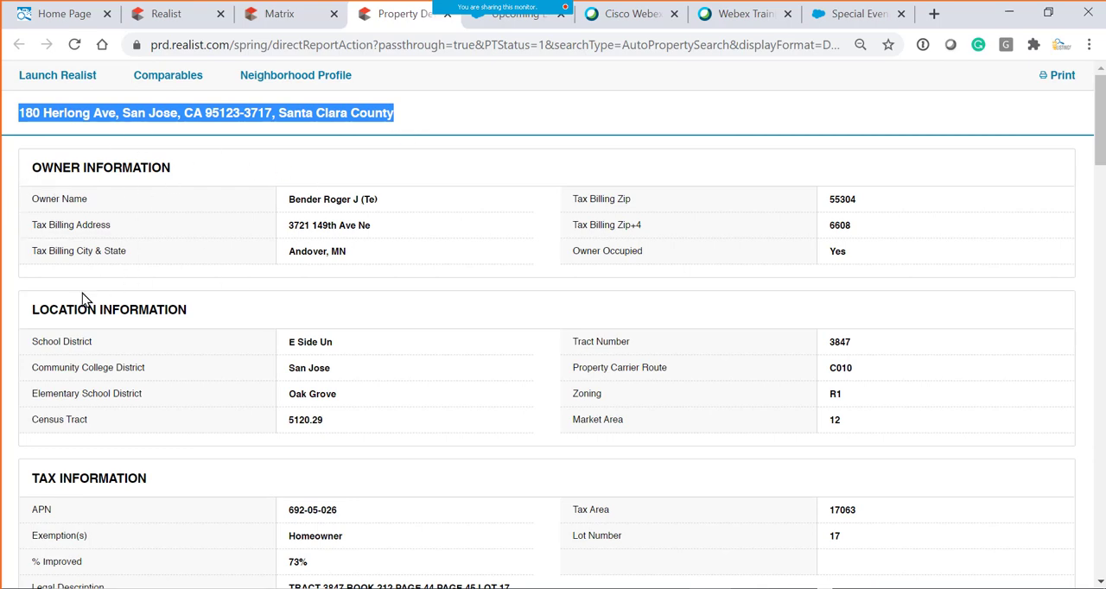
pyautogui.scroll(-1, 344, 331)
pyautogui.scroll(-9, 432, 321)
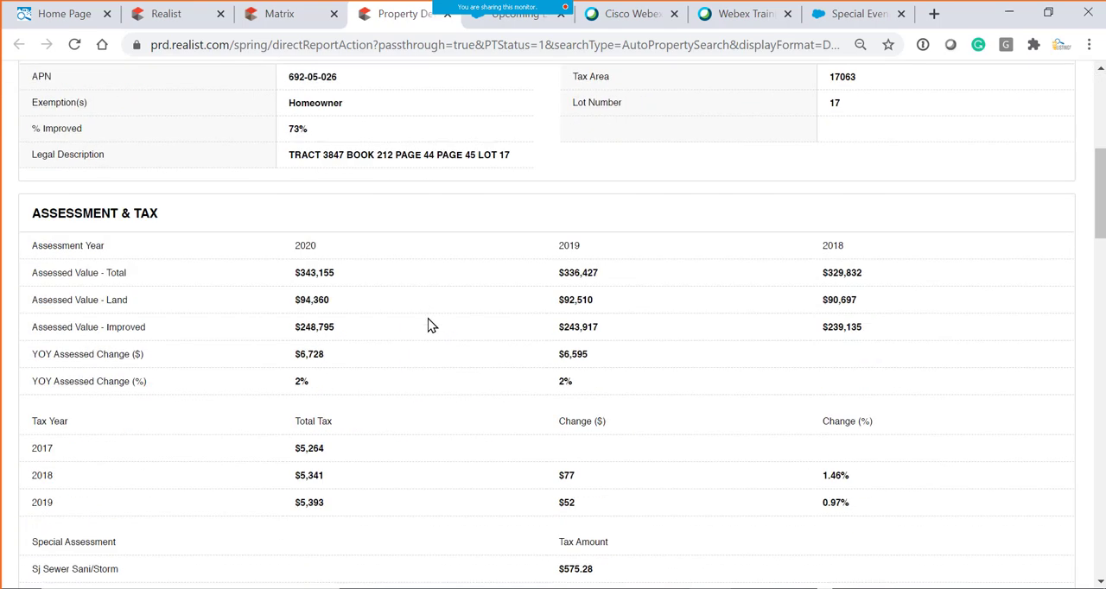
pyautogui.scroll(-10, 429, 331)
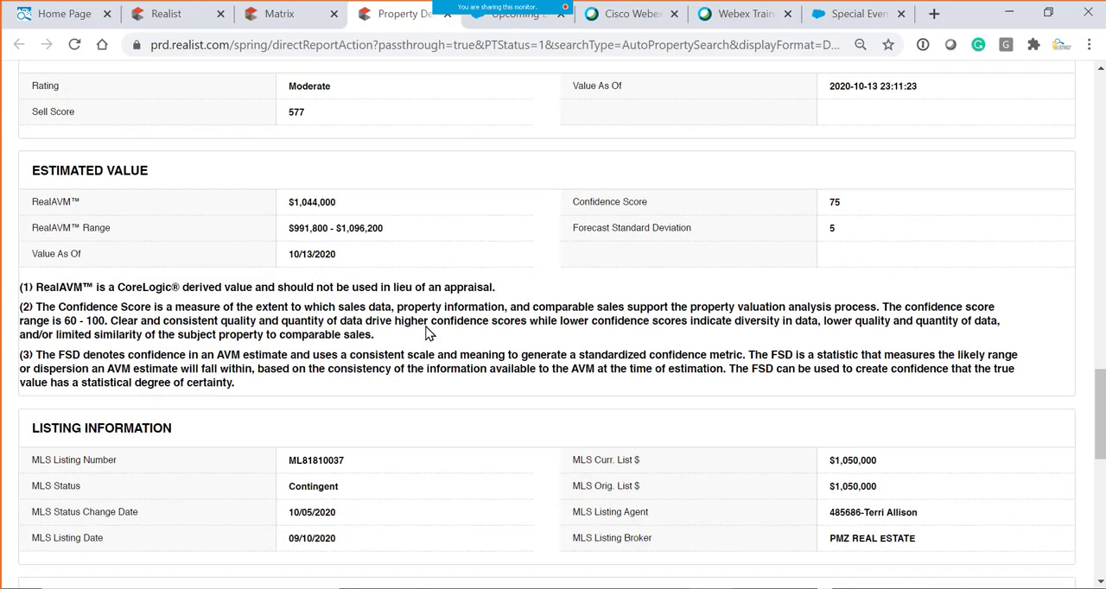
pyautogui.moveTo(34, 288); pyautogui.dragTo(230, 289)
pyautogui.moveTo(294, 201); pyautogui.dragTo(358, 209)
pyautogui.moveTo(294, 230); pyautogui.dragTo(378, 229)
pyautogui.moveTo(290, 200); pyautogui.dragTo(377, 207)
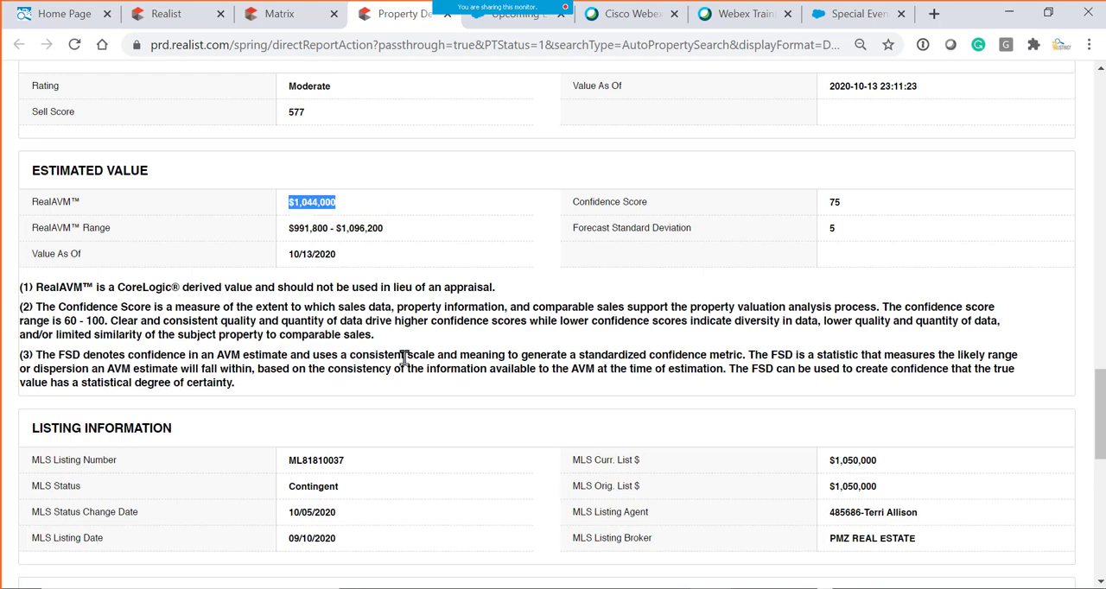
pyautogui.scroll(-3, 393, 362)
pyautogui.scroll(-2, 294, 384)
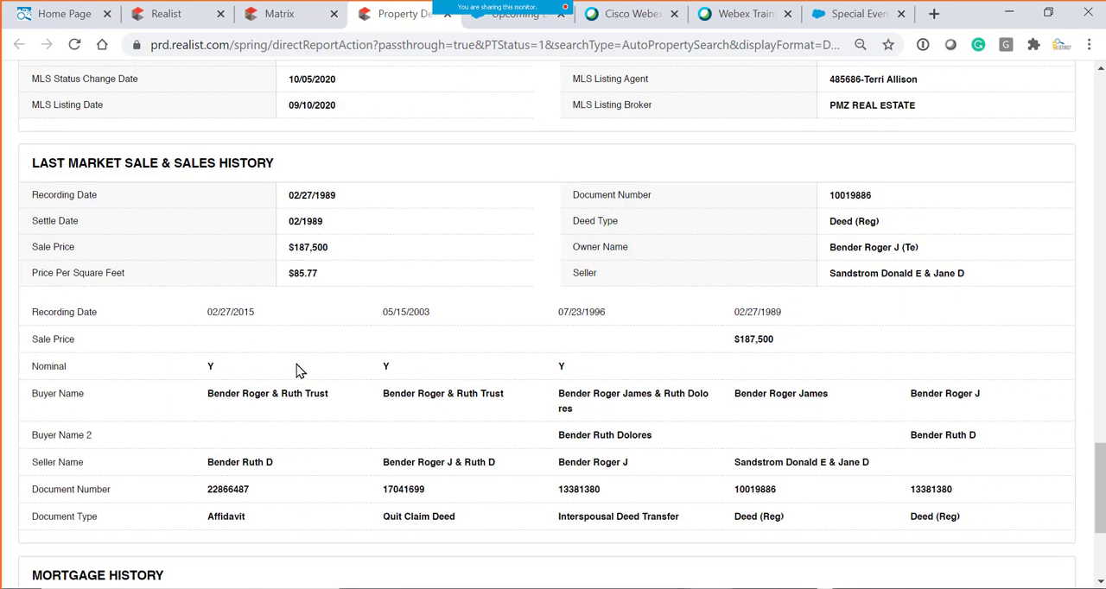
pyautogui.scroll(2, 296, 369)
# - Switch back to Realist and review the property's address, building square footage and lot size
pyautogui.click(166, 13)
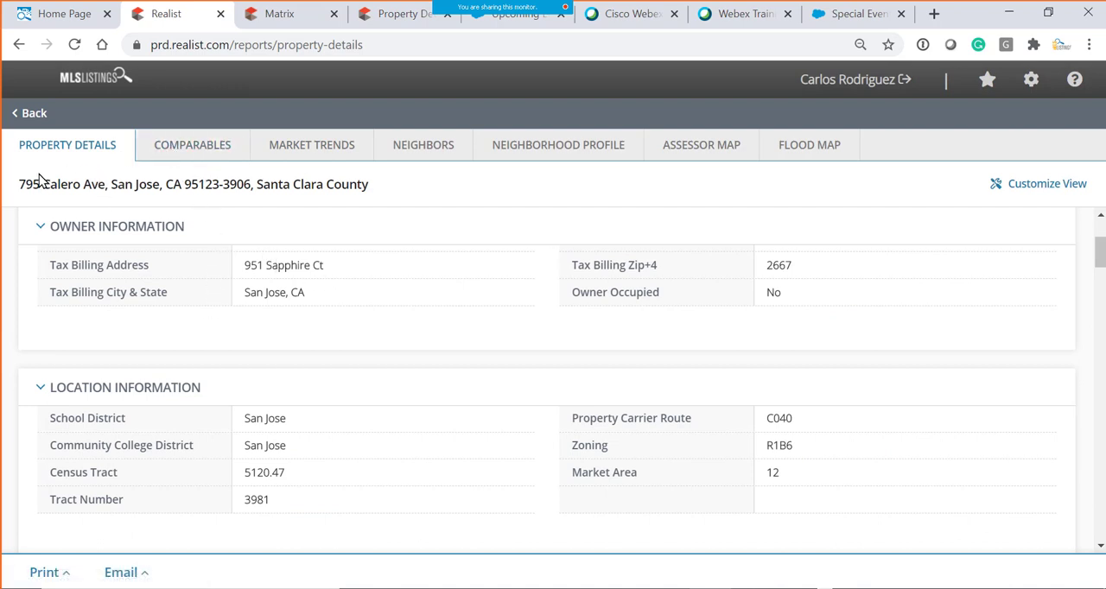
pyautogui.moveTo(19, 183); pyautogui.dragTo(475, 185)
pyautogui.scroll(2, 264, 266)
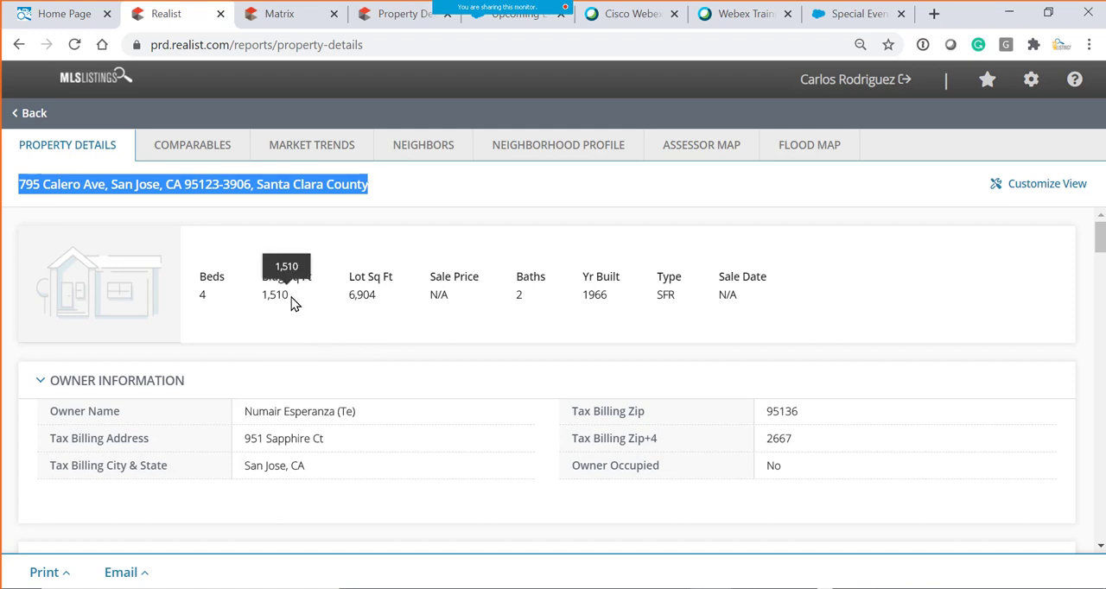
pyautogui.click(260, 304)
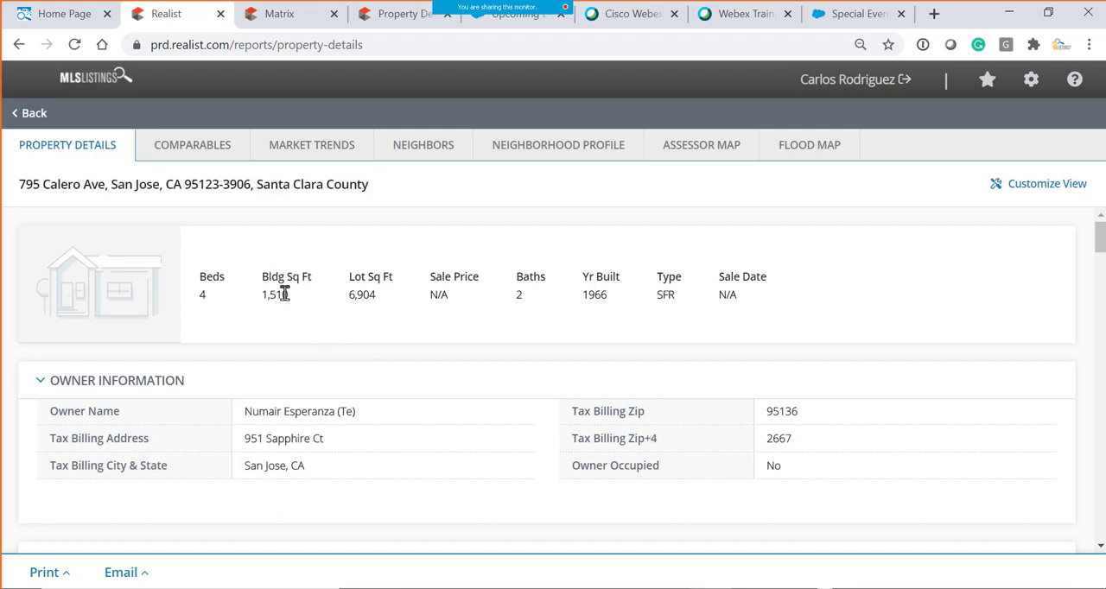
pyautogui.doubleClick(284, 294)
pyautogui.doubleClick(367, 295)
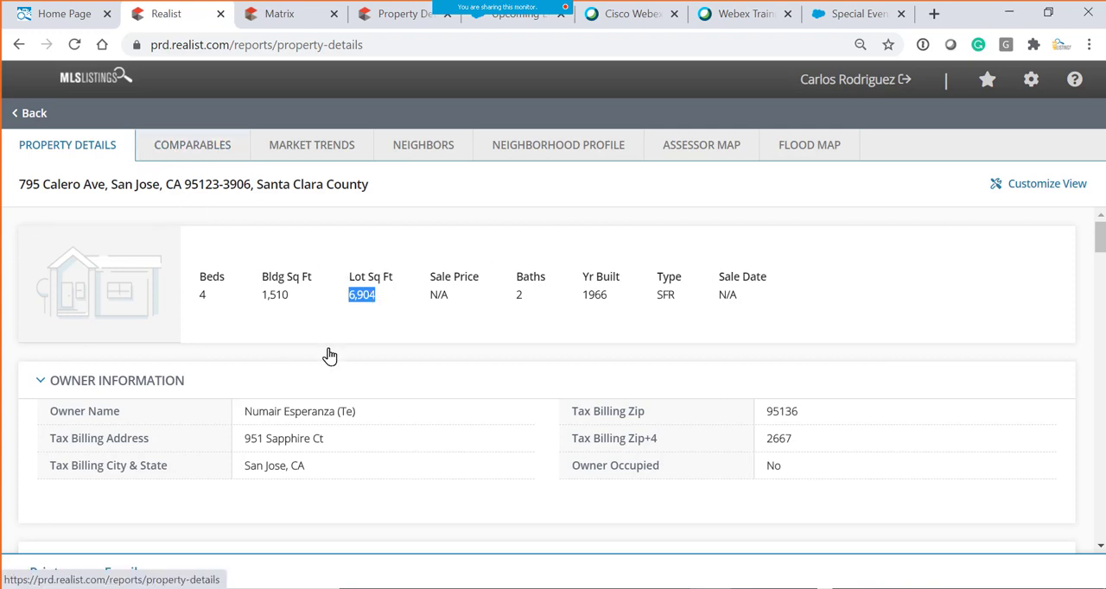
pyautogui.scroll(-8, 942, 313)
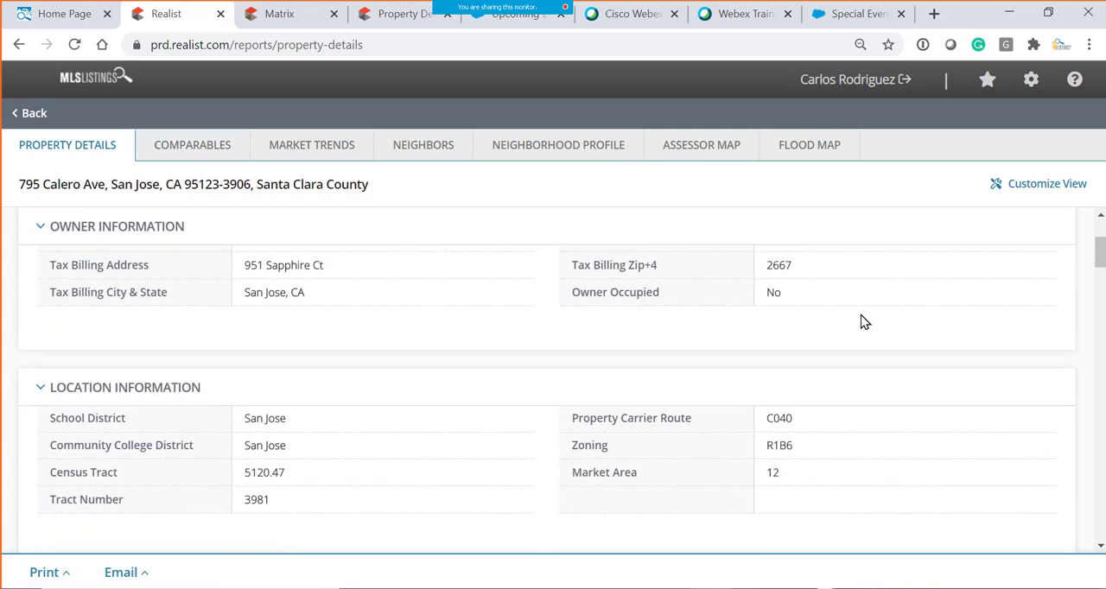
# - Examine the Sell Score Indicator, including its rating, the next 6 months explanation and the score ranges from Very Low to Very High
pyautogui.scroll(-10, 851, 343)
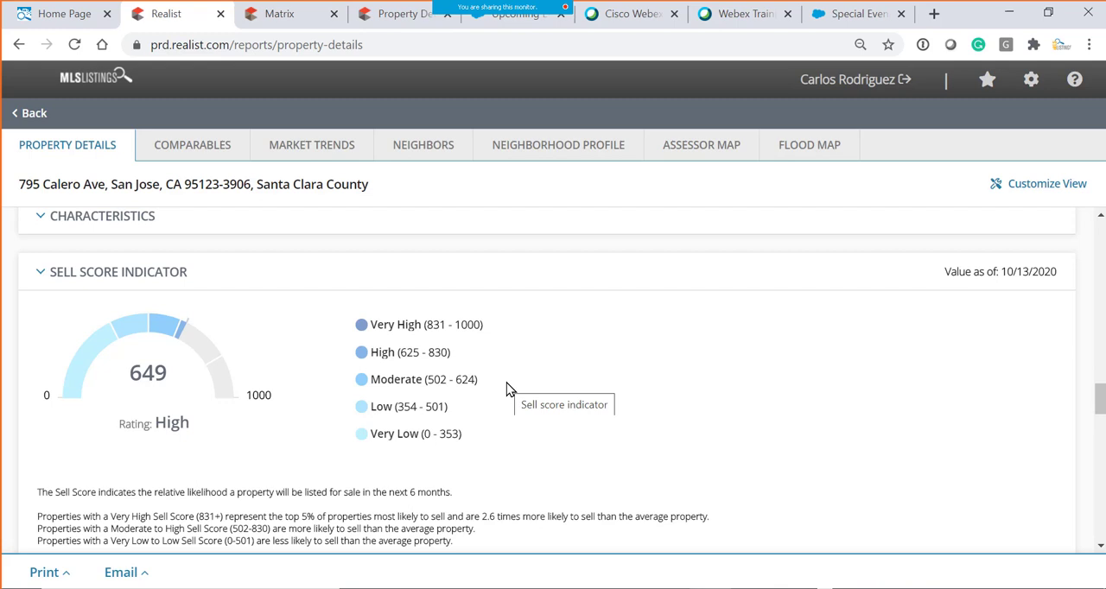
pyautogui.scroll(-1, 469, 424)
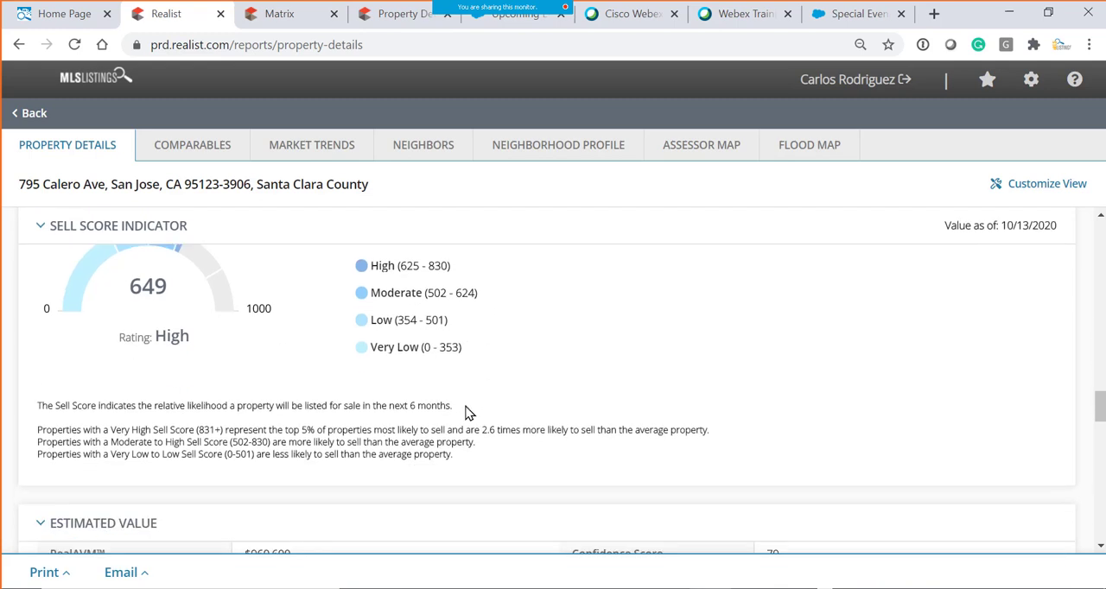
pyautogui.moveTo(388, 407); pyautogui.dragTo(454, 411)
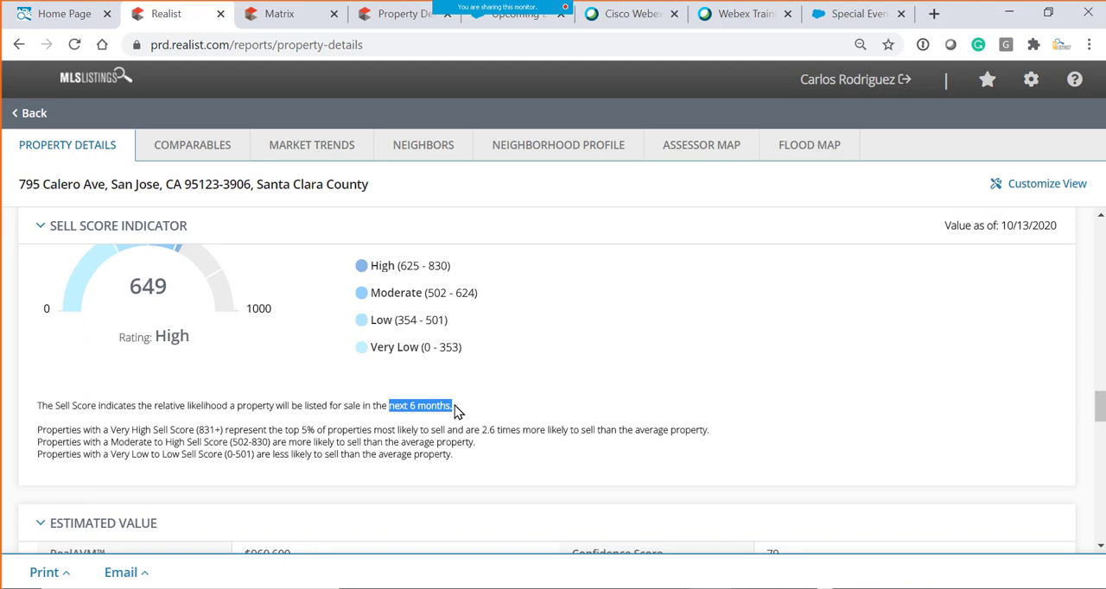
pyautogui.scroll(1, 261, 368)
pyautogui.moveTo(154, 423); pyautogui.dragTo(197, 432)
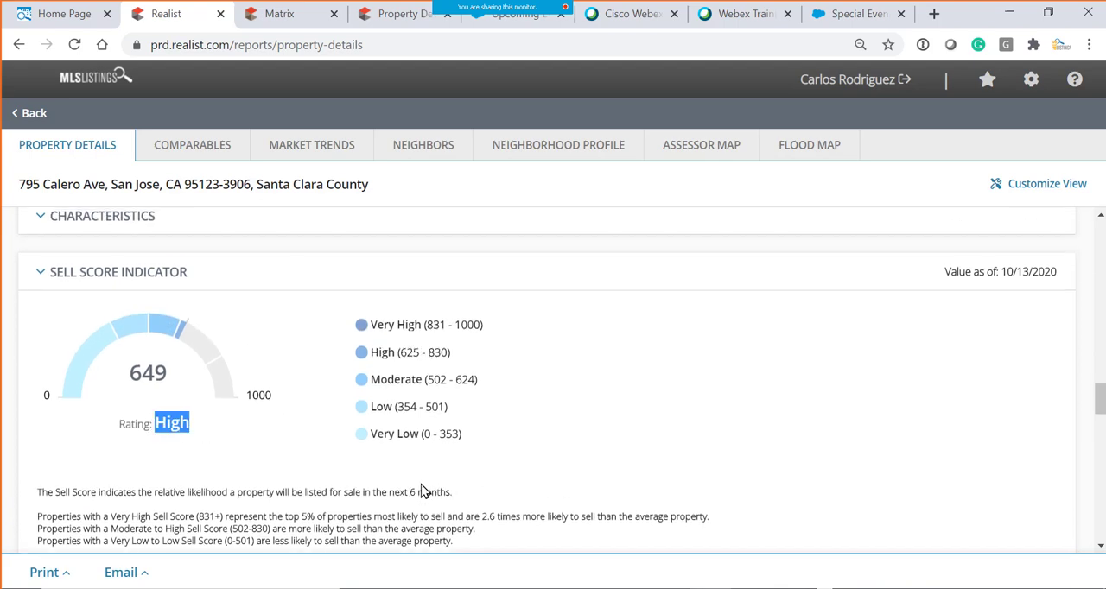
pyautogui.moveTo(388, 492); pyautogui.dragTo(457, 495)
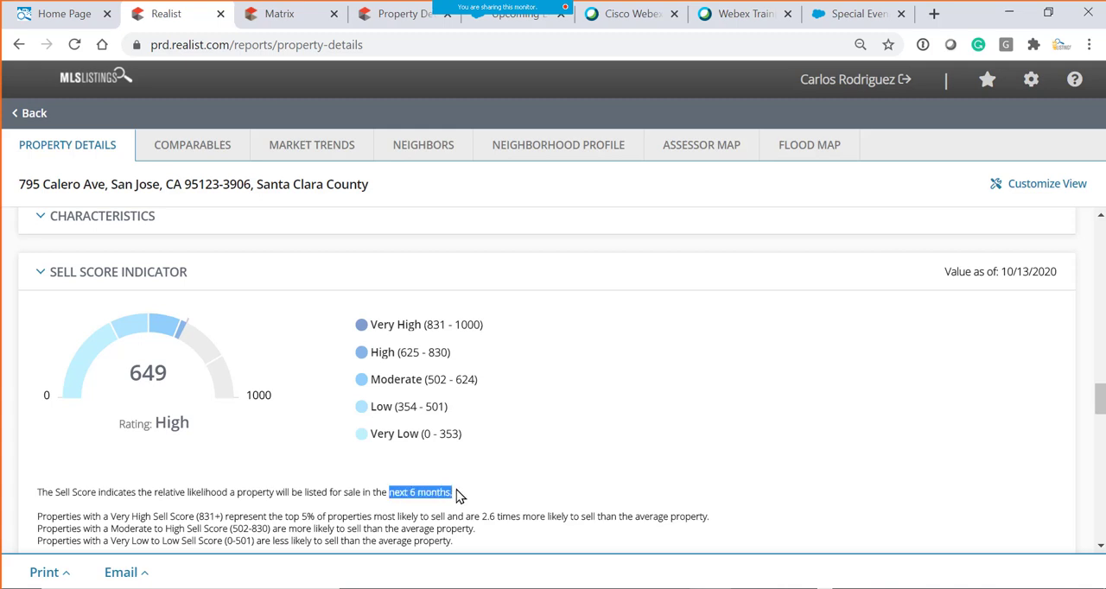
pyautogui.moveTo(376, 433); pyautogui.dragTo(495, 442)
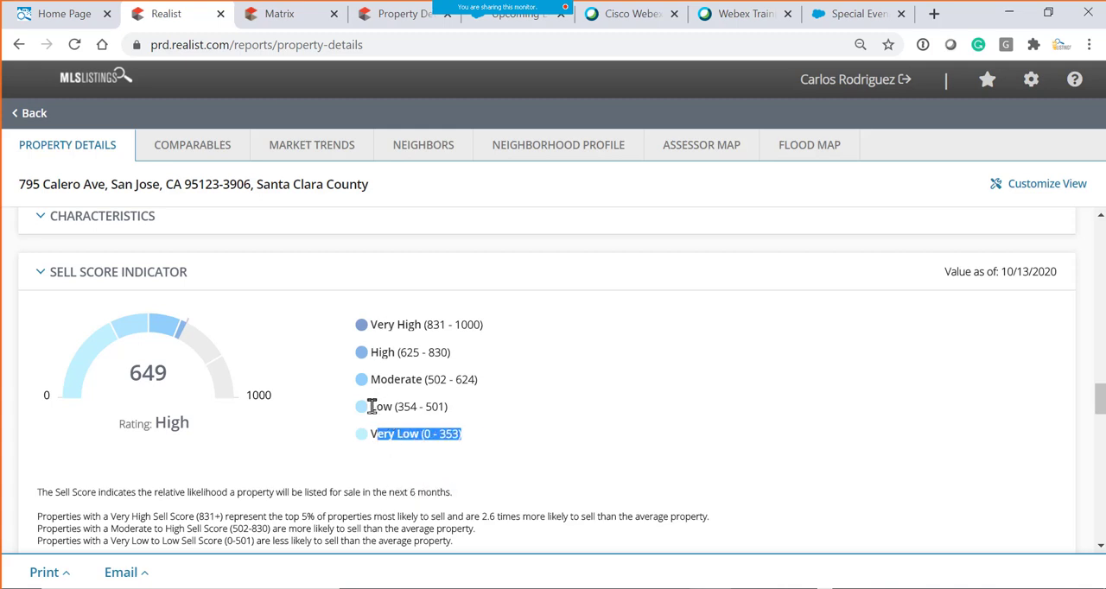
pyautogui.moveTo(370, 406); pyautogui.dragTo(469, 408)
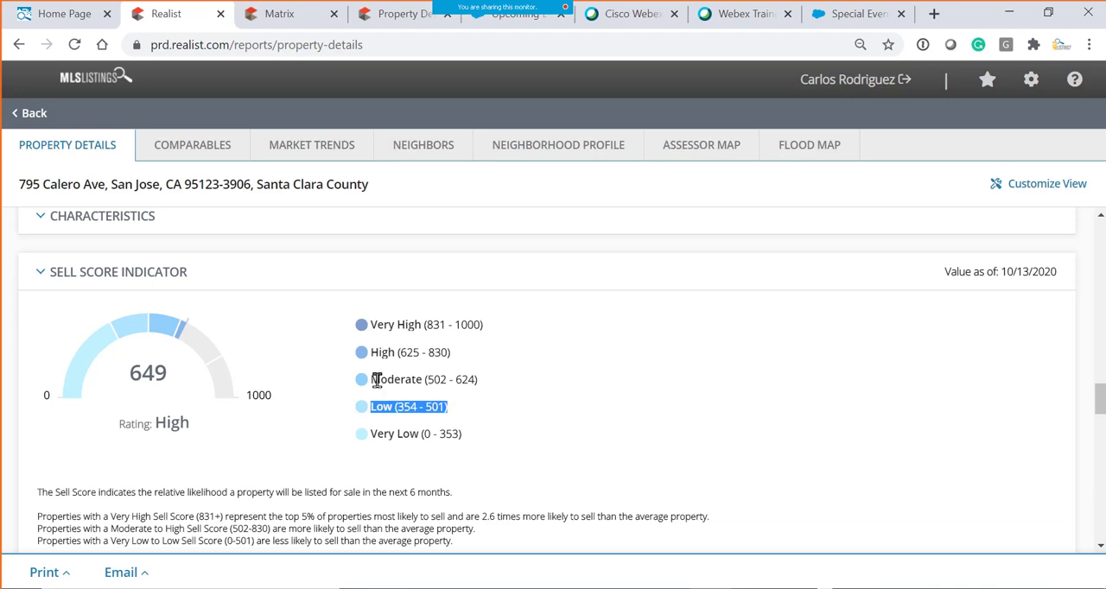
pyautogui.moveTo(376, 381); pyautogui.dragTo(439, 380)
pyautogui.click(400, 325)
# - Review the property's estimated value, sales and mortgage history, and property map
pyautogui.scroll(-5, 533, 457)
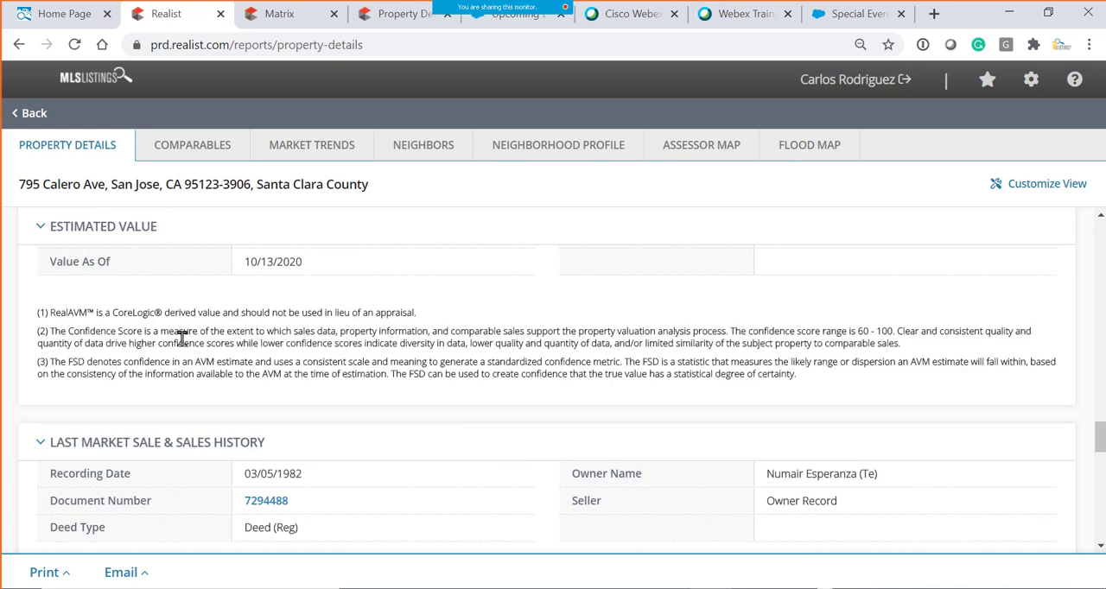
pyautogui.scroll(2, 207, 363)
pyautogui.scroll(-4, 239, 388)
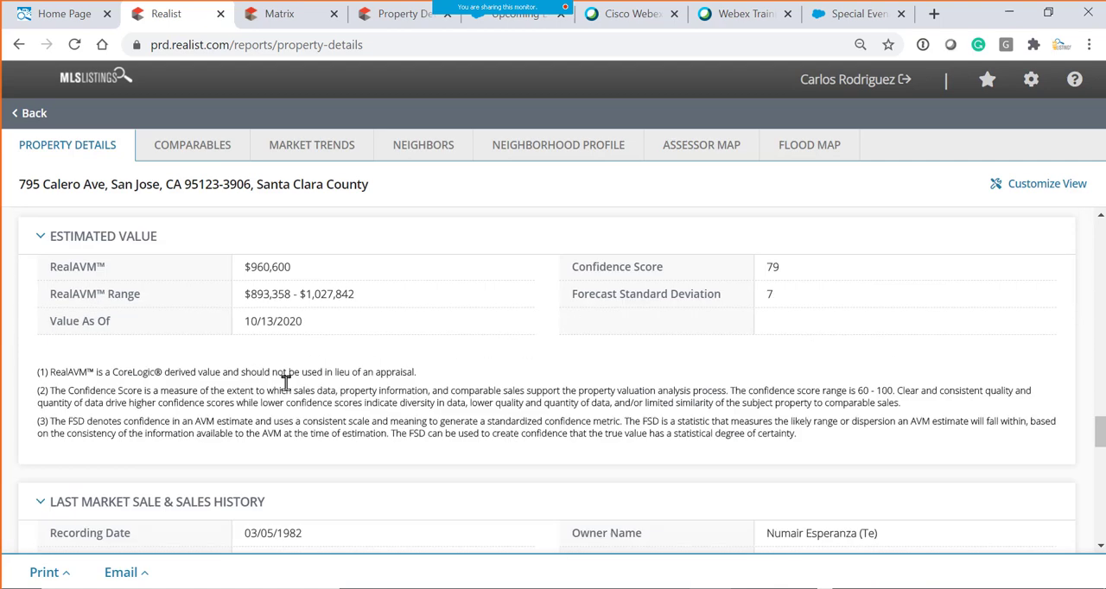
pyautogui.scroll(-3, 216, 283)
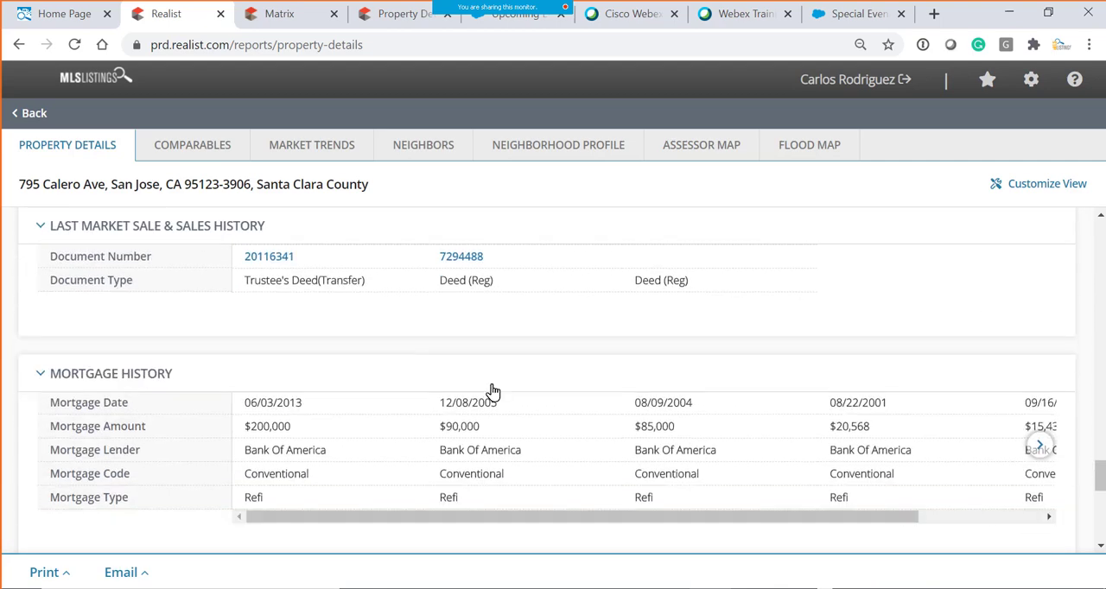
pyautogui.scroll(-1, 328, 389)
pyautogui.scroll(-3, 326, 408)
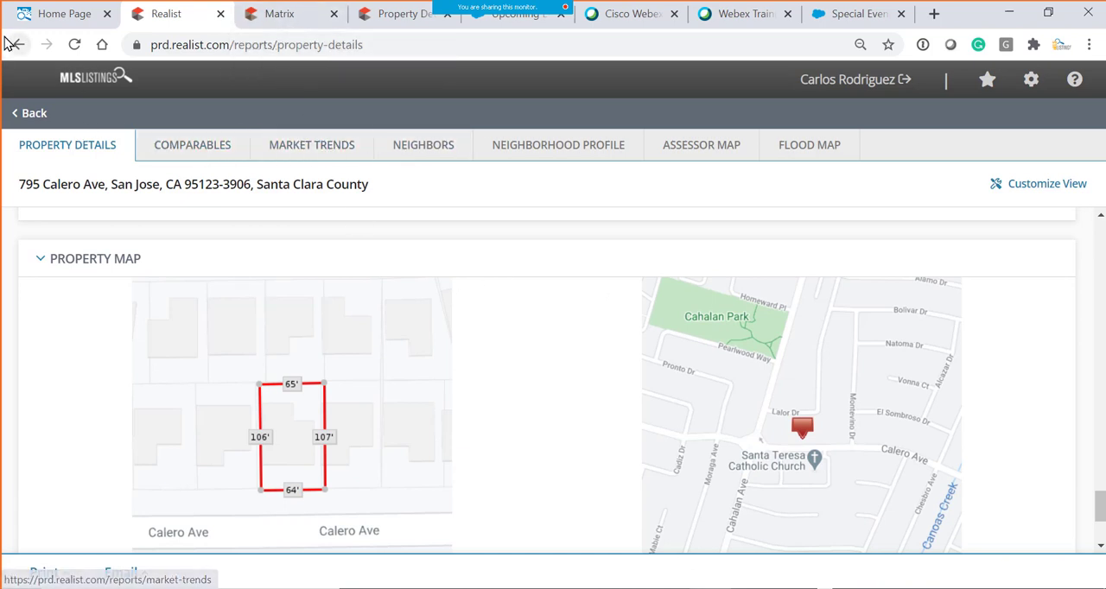
# - Switch to the MLSListings home page and point out Realist II as the tax records link
pyautogui.click(65, 15)
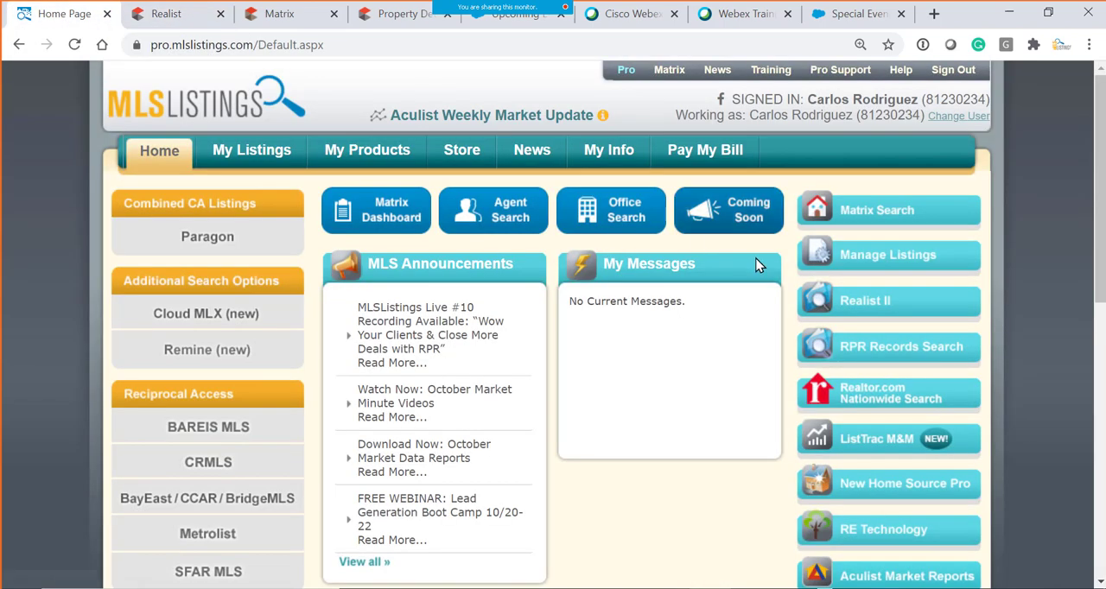
pyautogui.click(864, 308)
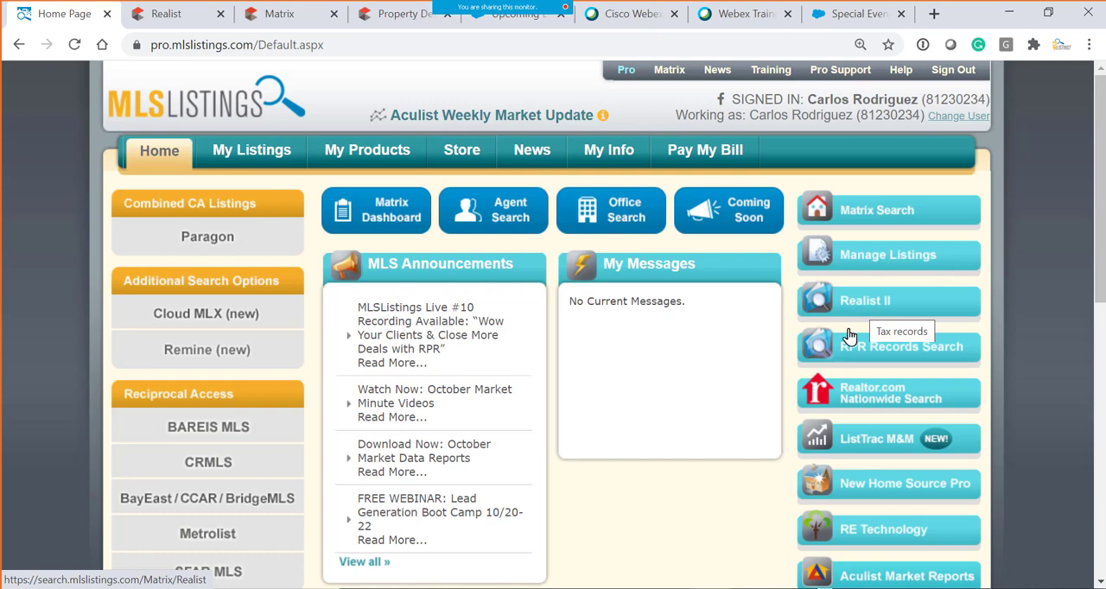
pyautogui.scroll(-4, 708, 496)
pyautogui.scroll(-4, 706, 492)
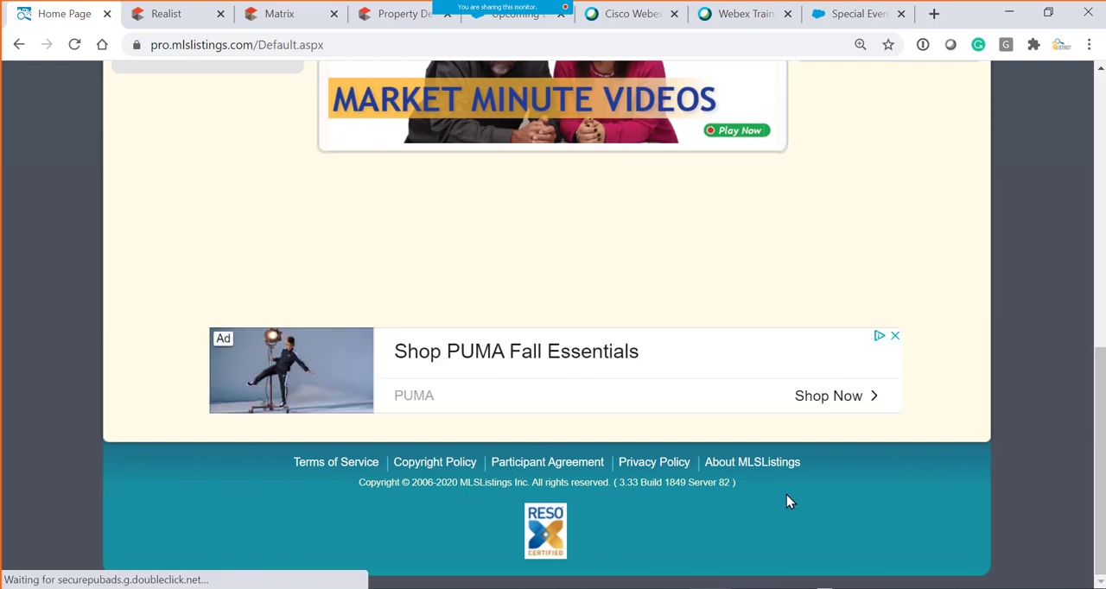
pyautogui.scroll(5, 786, 501)
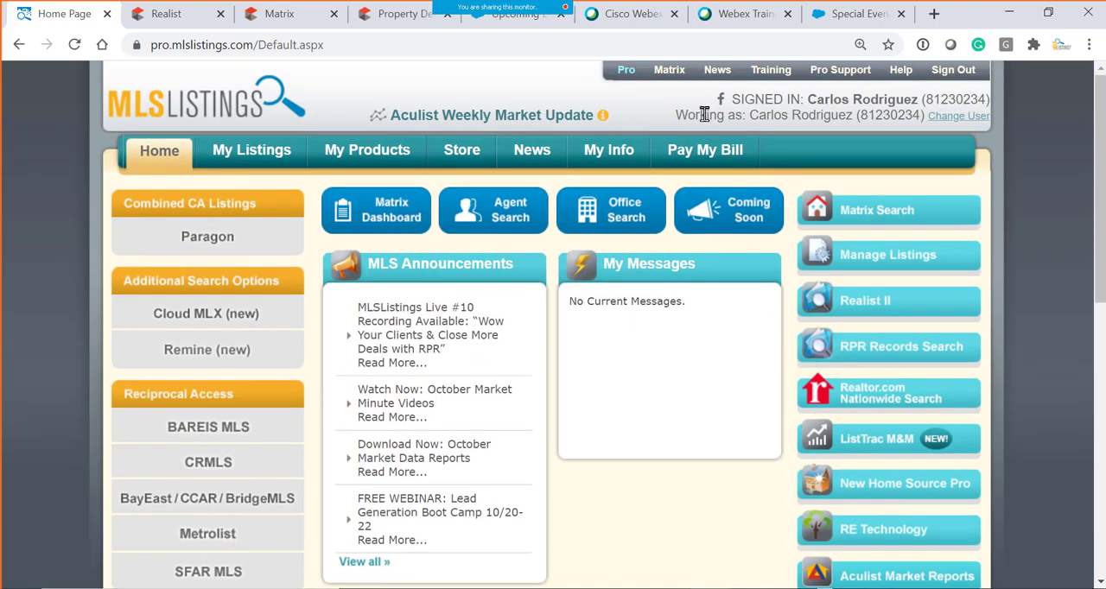
# - Open Matrix Search from the MLSListings home page to show the Residential Search form, and repeat it once more
pyautogui.click(855, 221)
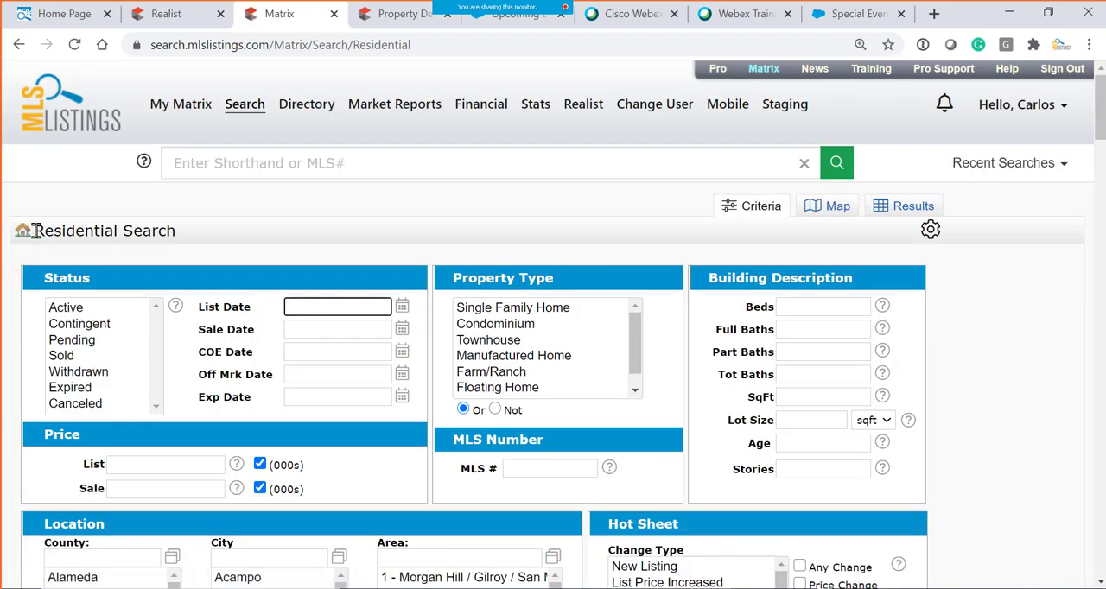
pyautogui.moveTo(36, 230); pyautogui.dragTo(213, 230)
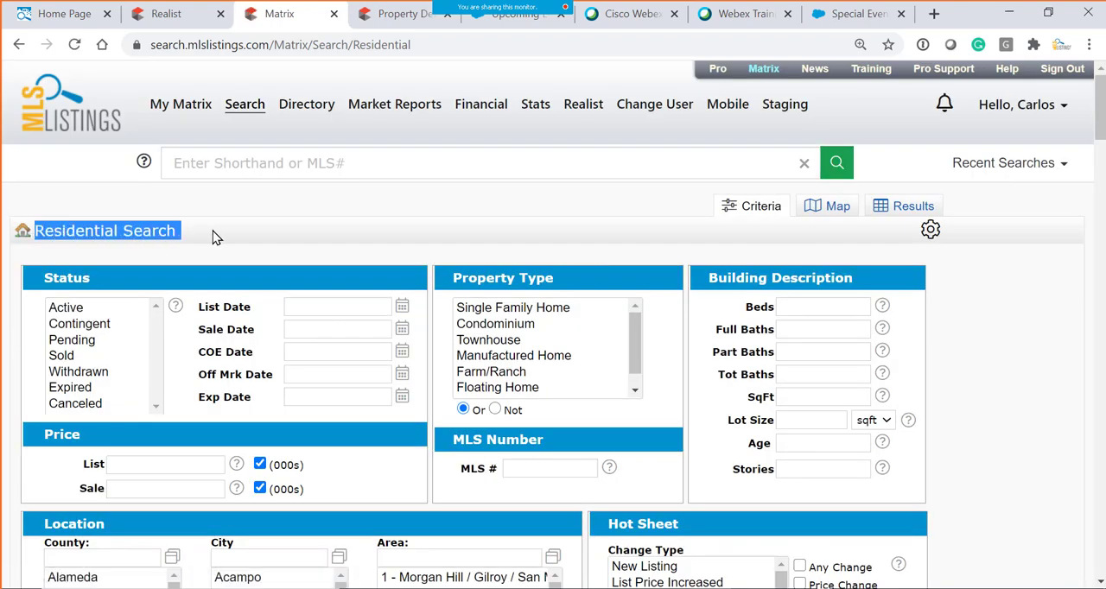
pyautogui.click(100, 10)
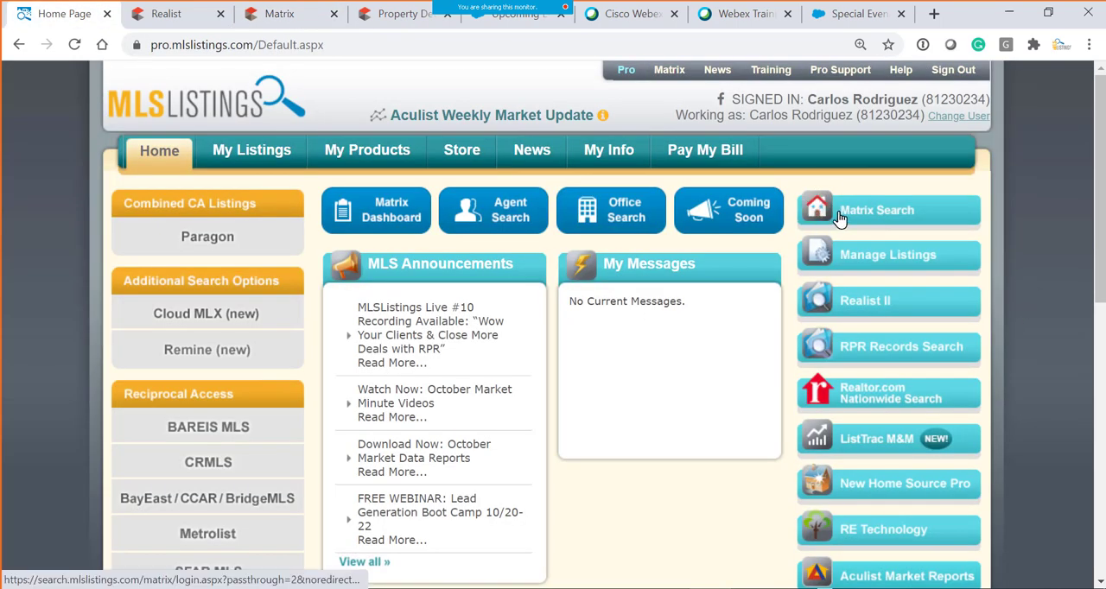
pyautogui.click(839, 218)
pyautogui.click(272, 17)
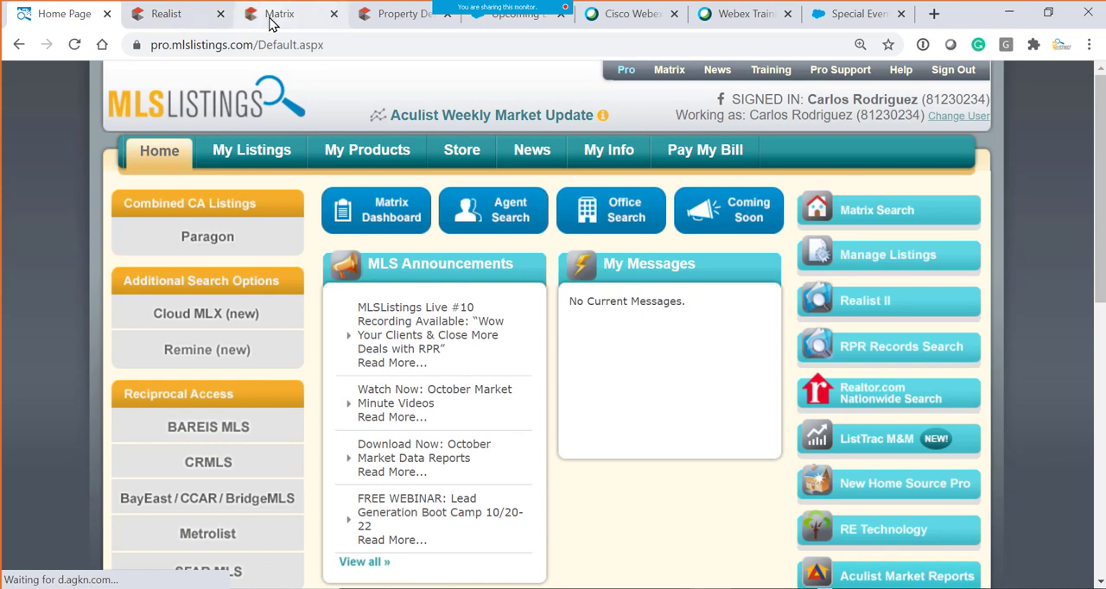
# - Move the Matrix tab beside the Home Page tab and select the property types from Single Family Home through Farm/Ranch
pyautogui.moveTo(237, 23); pyautogui.dragTo(178, 25)
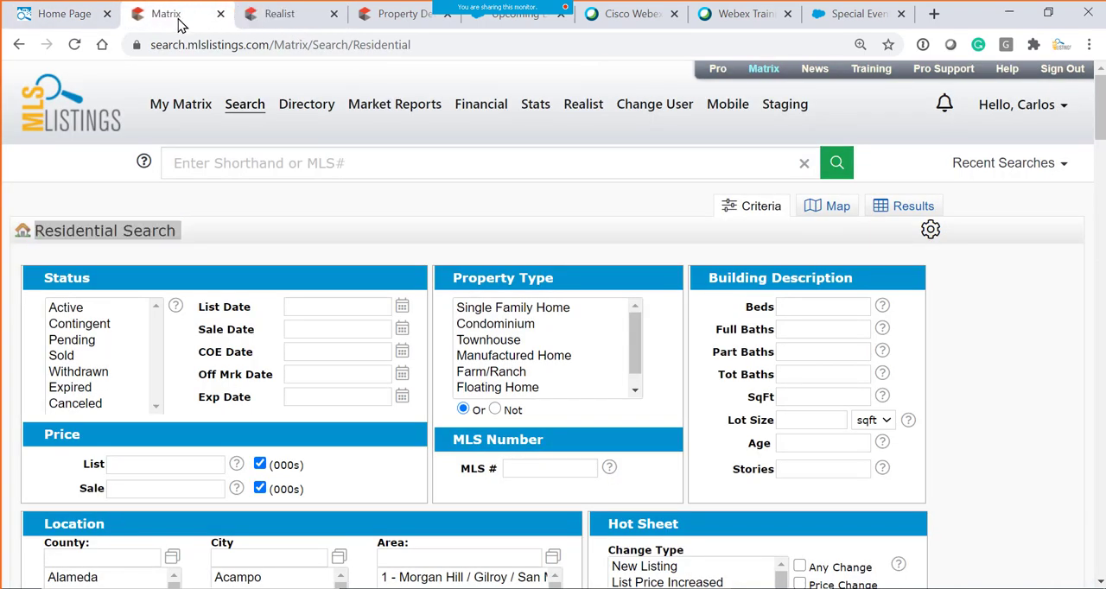
pyautogui.click(222, 247)
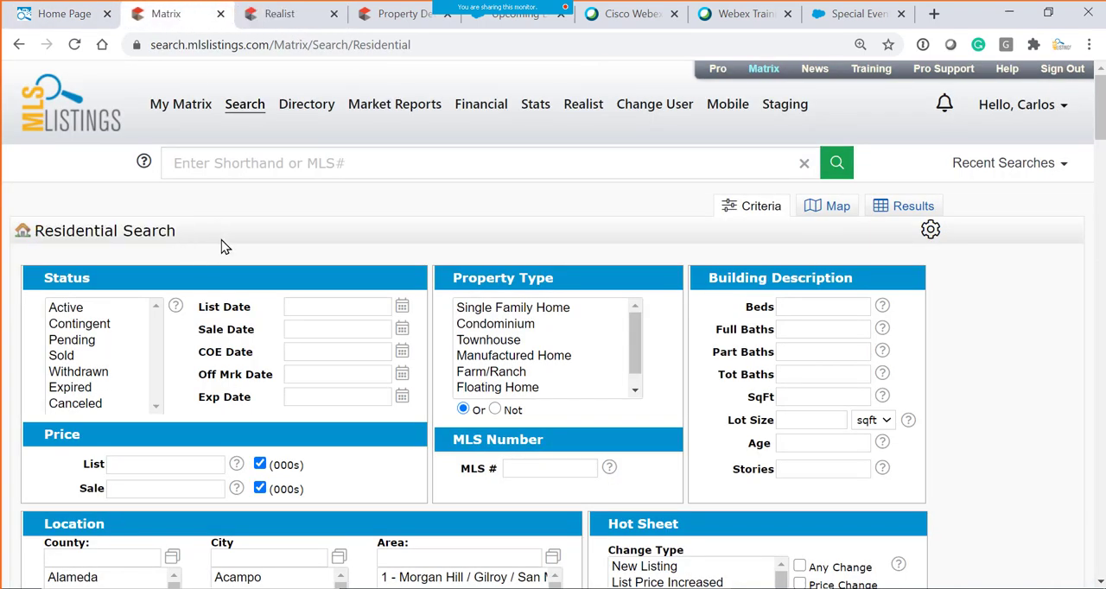
pyautogui.click(499, 310)
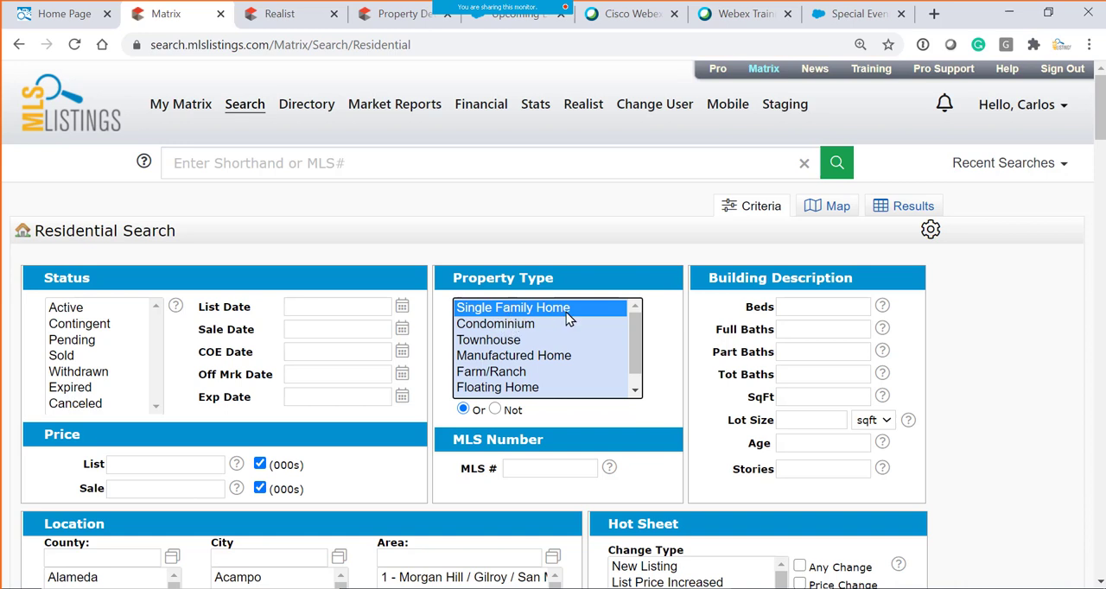
pyautogui.keyDown('ctrl'); pyautogui.click(506, 329); pyautogui.keyUp('ctrl')
pyautogui.keyDown('ctrl'); pyautogui.click(506, 339); pyautogui.keyUp('ctrl')
pyautogui.keyDown('ctrl'); pyautogui.click(534, 356); pyautogui.keyUp('ctrl')
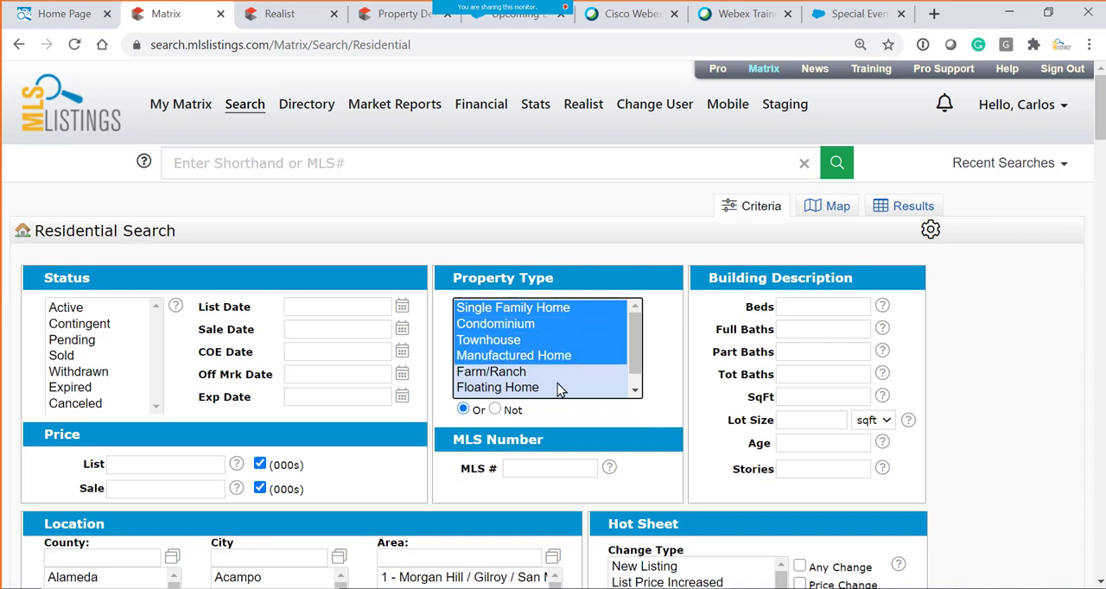
pyautogui.keyDown('ctrl'); pyautogui.click(489, 371); pyautogui.keyUp('ctrl')
# - Reduce the property type selection to Condominium and set the status to Active
pyautogui.keyDown('ctrl'); pyautogui.click(488, 311); pyautogui.keyUp('ctrl')
pyautogui.keyDown('ctrl'); pyautogui.click(493, 342); pyautogui.keyUp('ctrl')
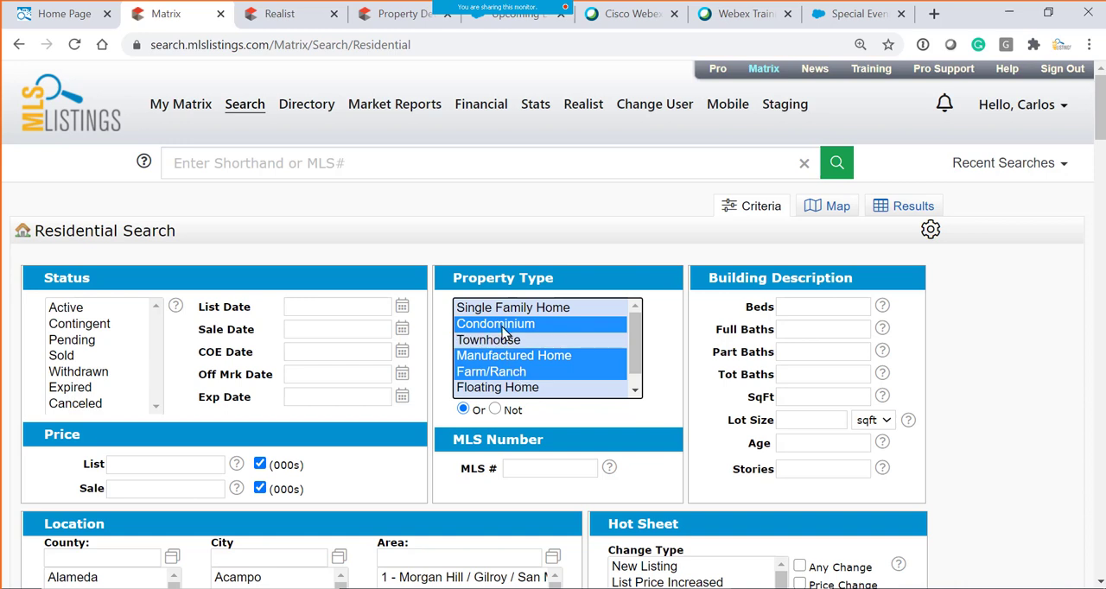
pyautogui.keyDown('ctrl'); pyautogui.click(516, 373); pyautogui.keyUp('ctrl')
pyautogui.keyDown('ctrl'); pyautogui.click(515, 356); pyautogui.keyUp('ctrl')
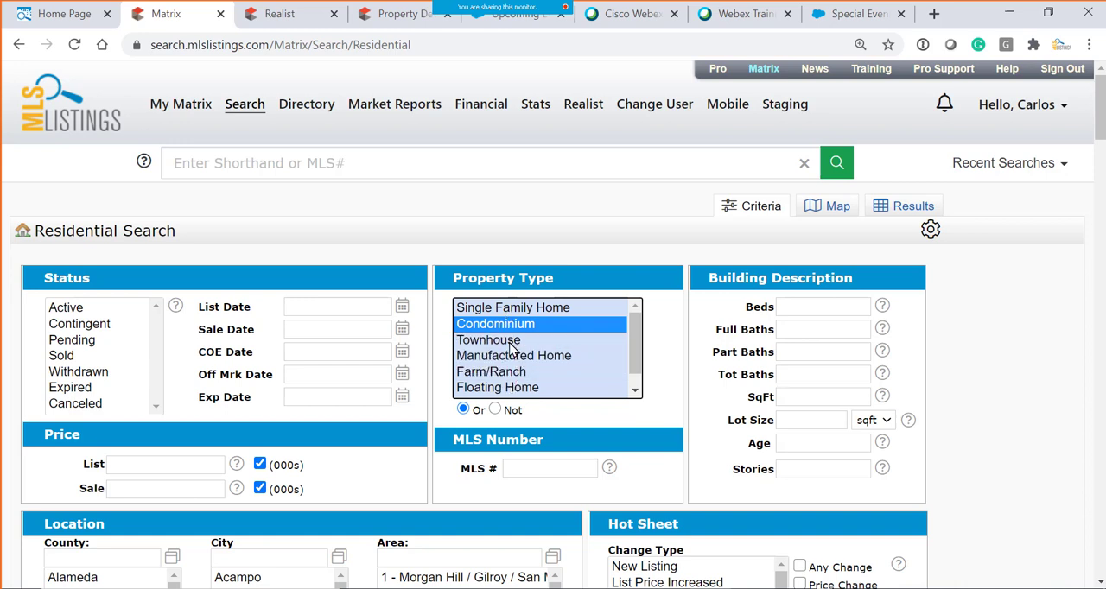
pyautogui.click(72, 309)
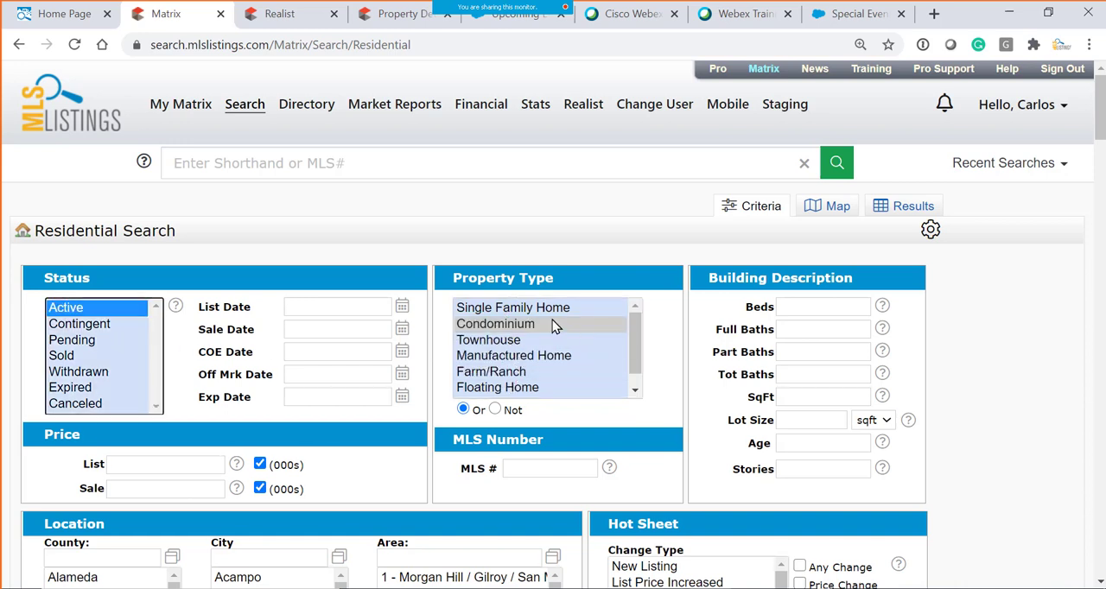
# - Add Manufactured Home to the property types and narrow the selection to it alone
pyautogui.keyDown('ctrl'); pyautogui.click(505, 357); pyautogui.keyUp('ctrl')
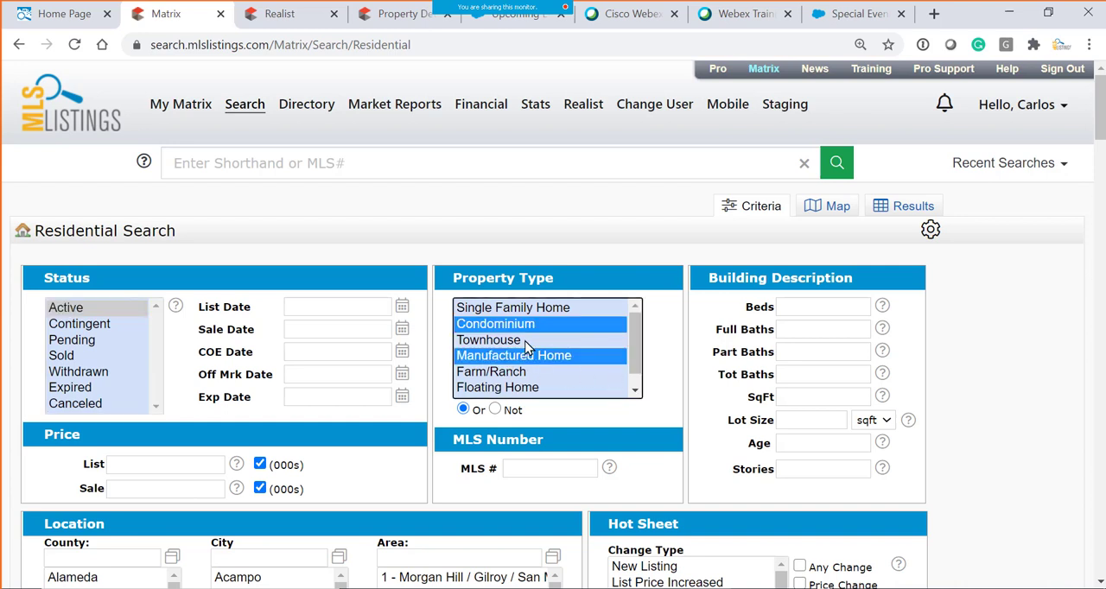
pyautogui.click(510, 344)
pyautogui.click(520, 357)
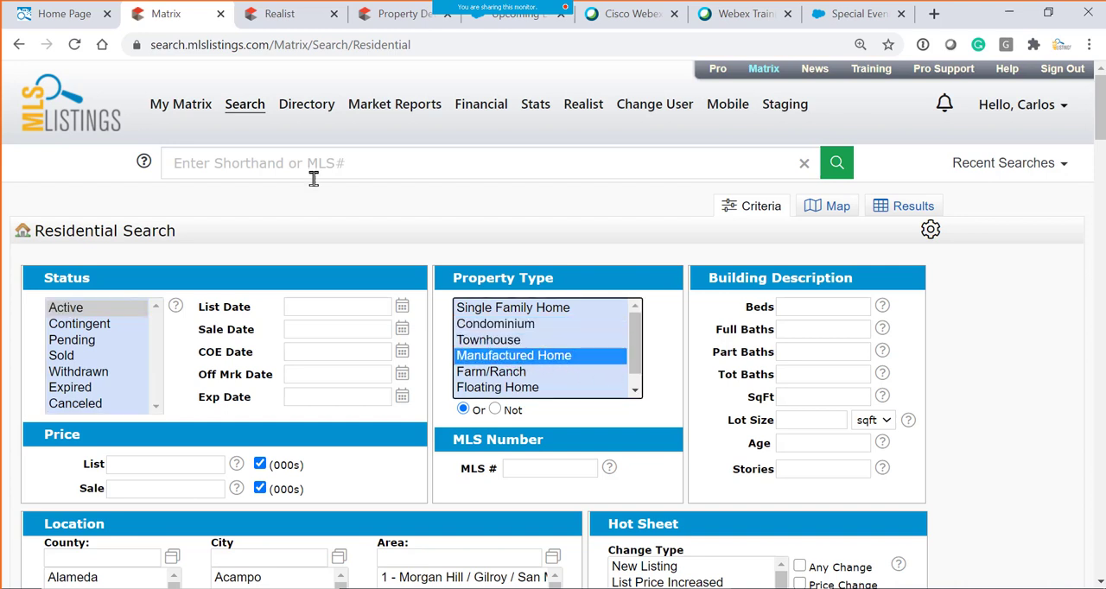
# - Highlight the Residential Search heading and choose Single Family Home, Condominium and Townhouse in turn as the property type
pyautogui.moveTo(255, 113)
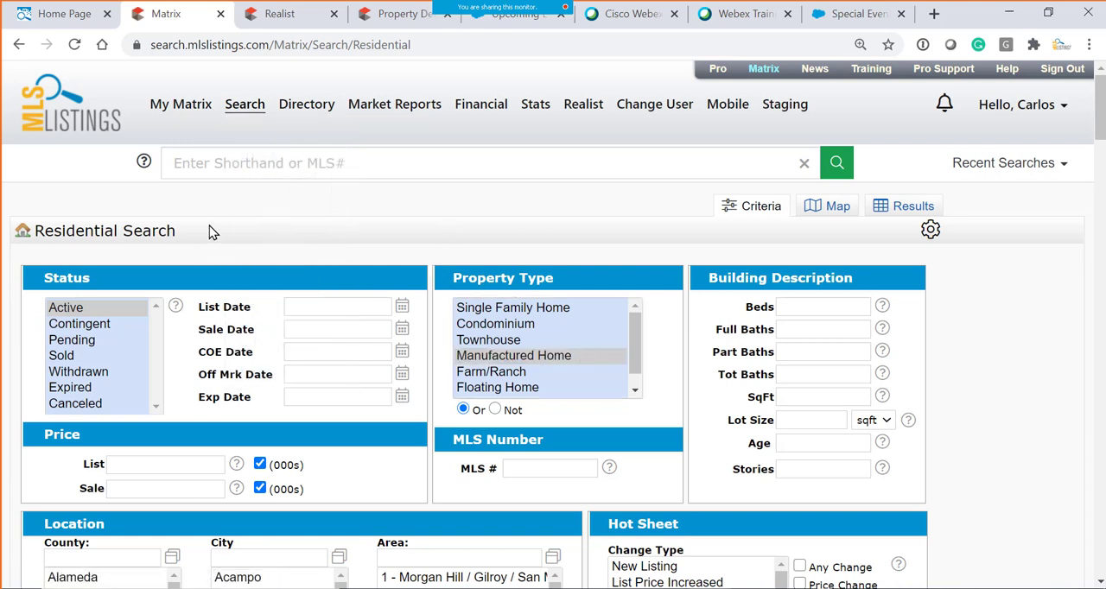
pyautogui.moveTo(34, 232); pyautogui.dragTo(205, 240)
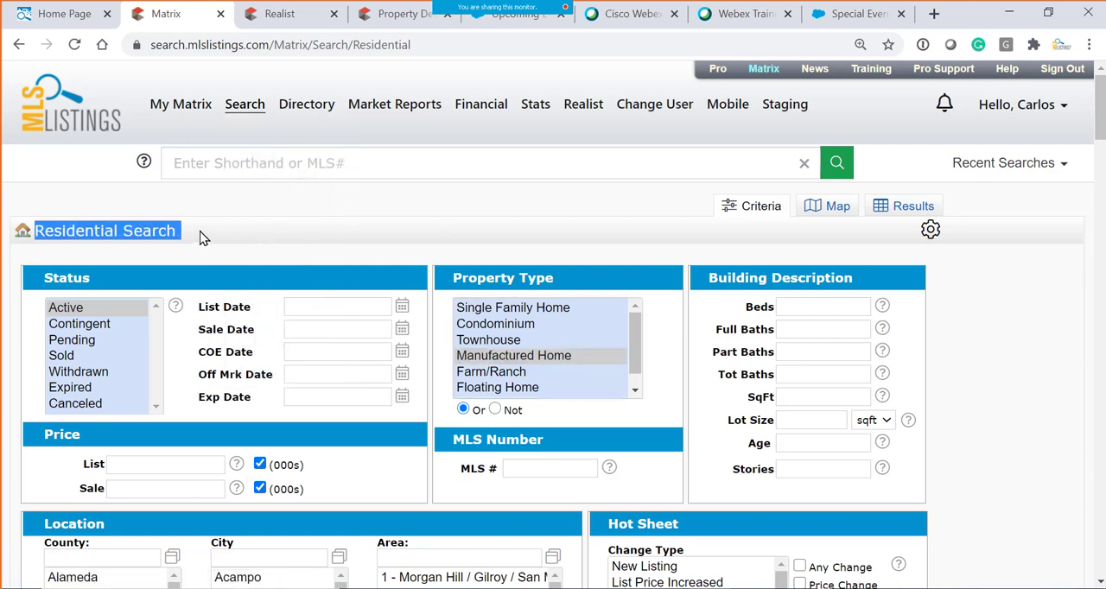
pyautogui.click(494, 312)
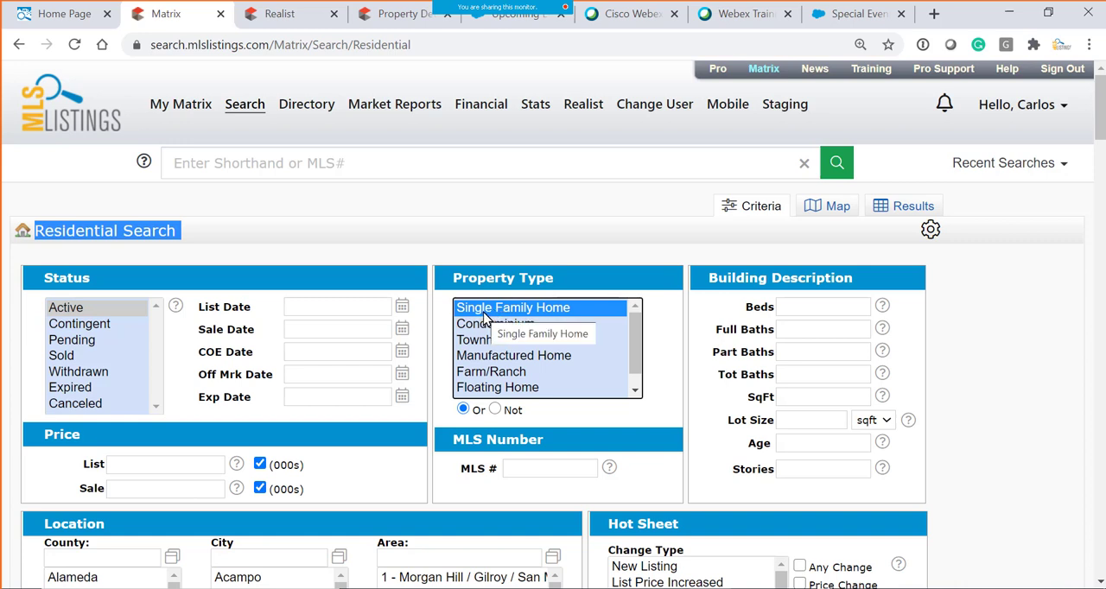
pyautogui.click(533, 325)
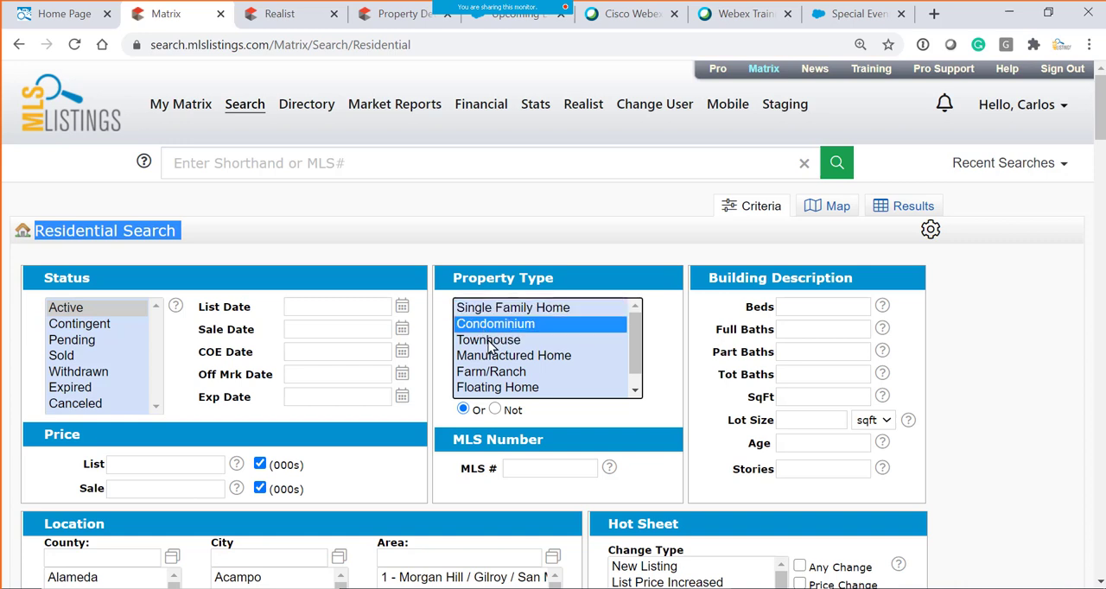
pyautogui.click(482, 339)
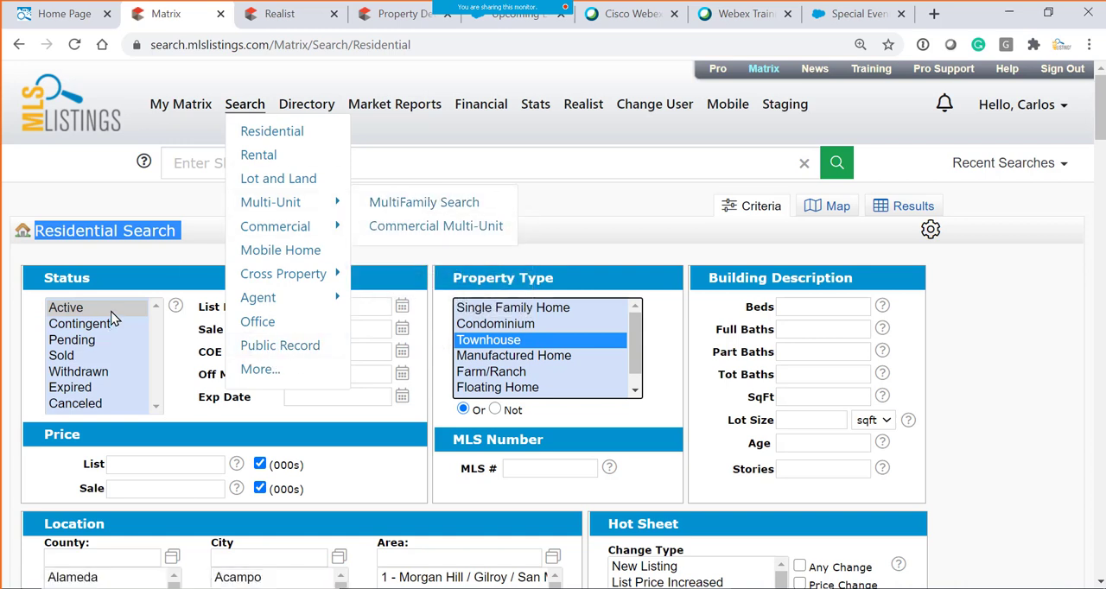
# - Rerun the recent search for active single family homes in zip code 95123 and point out the first listing's address
pyautogui.click(1063, 166)
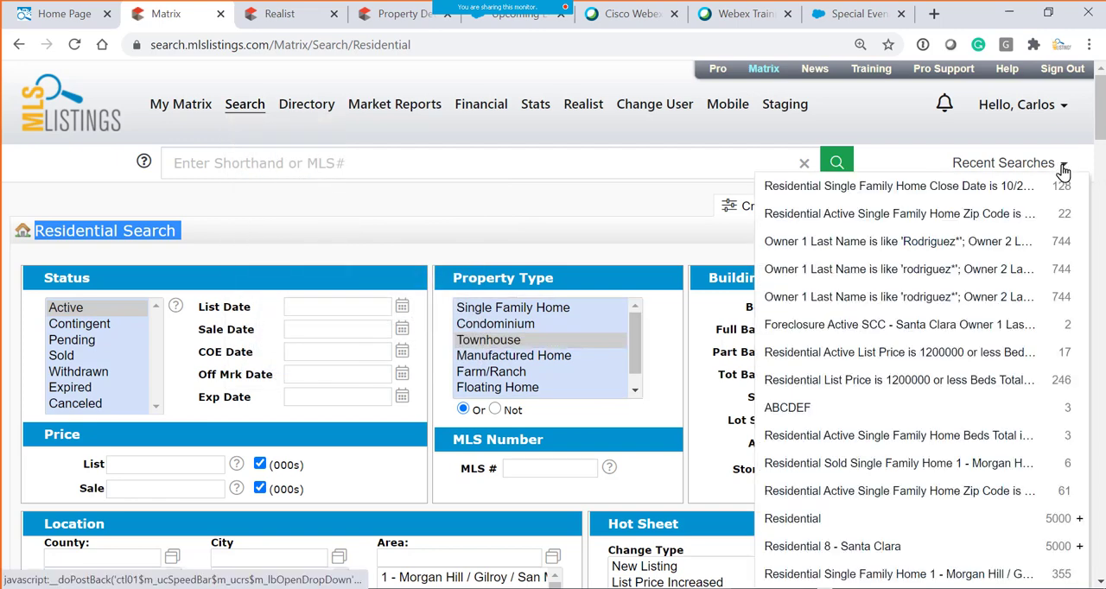
pyautogui.click(905, 216)
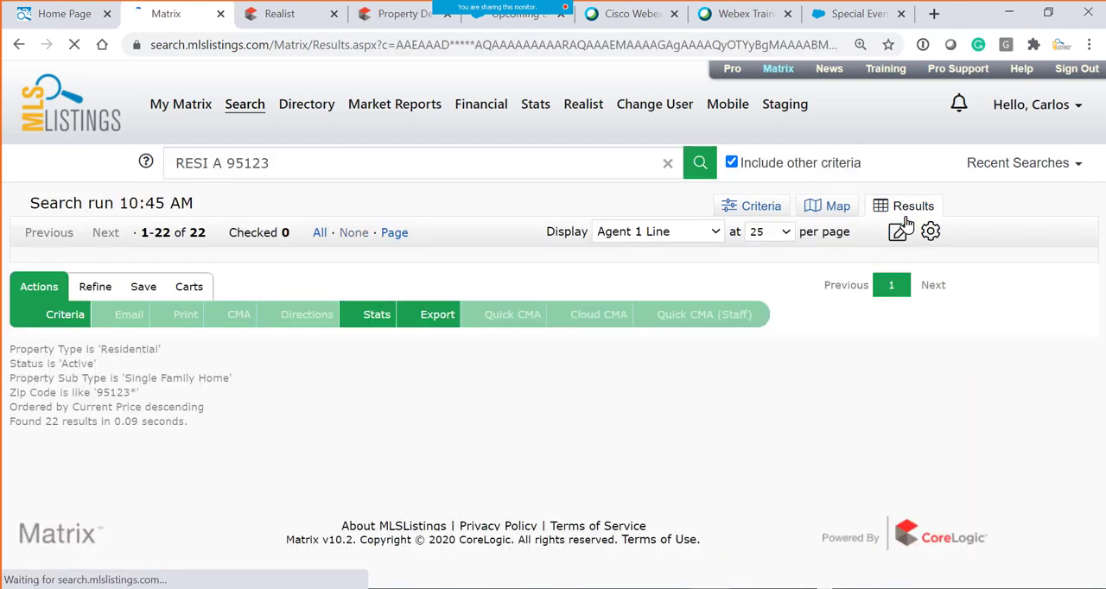
pyautogui.scroll(-6, 203, 252)
pyautogui.scroll(5, 380, 262)
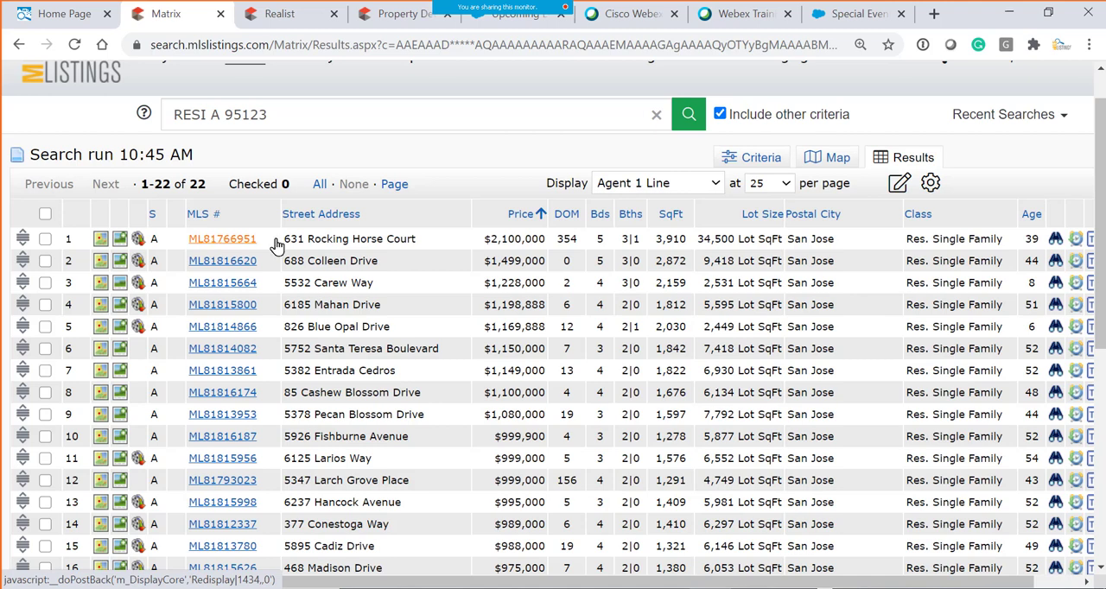
pyautogui.moveTo(297, 239); pyautogui.dragTo(406, 239)
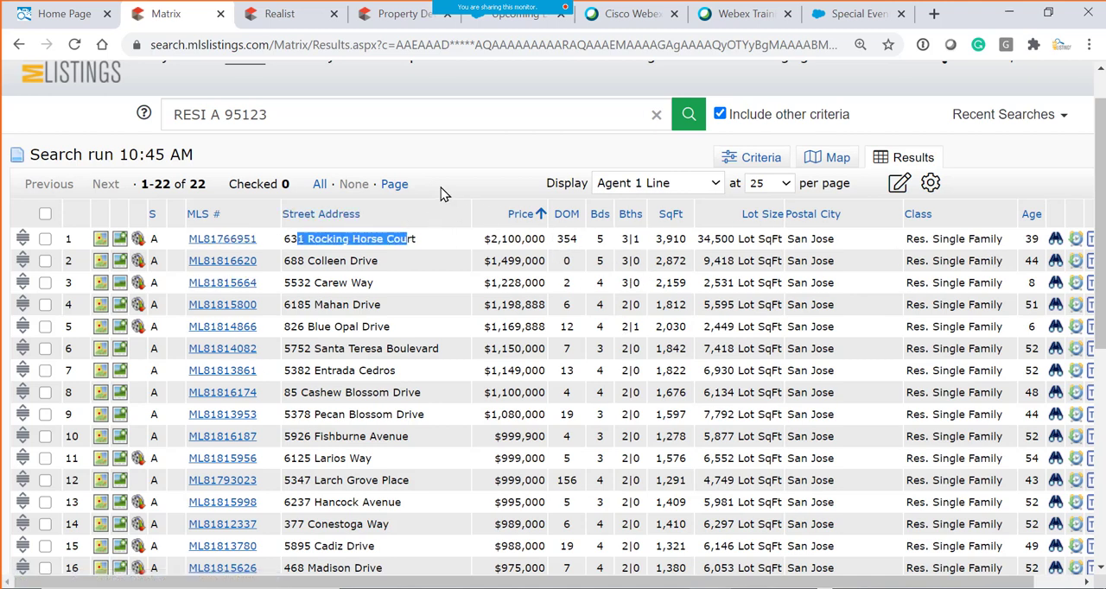
# - Open the Public Record search to show the Tax Search form
pyautogui.scroll(1, 440, 187)
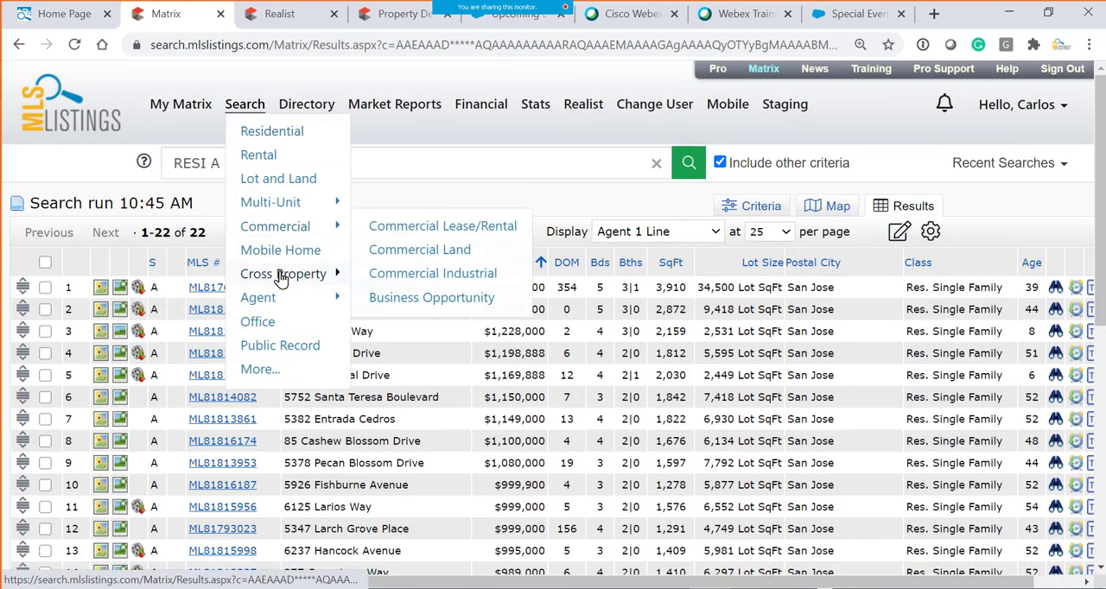
pyautogui.click(273, 349)
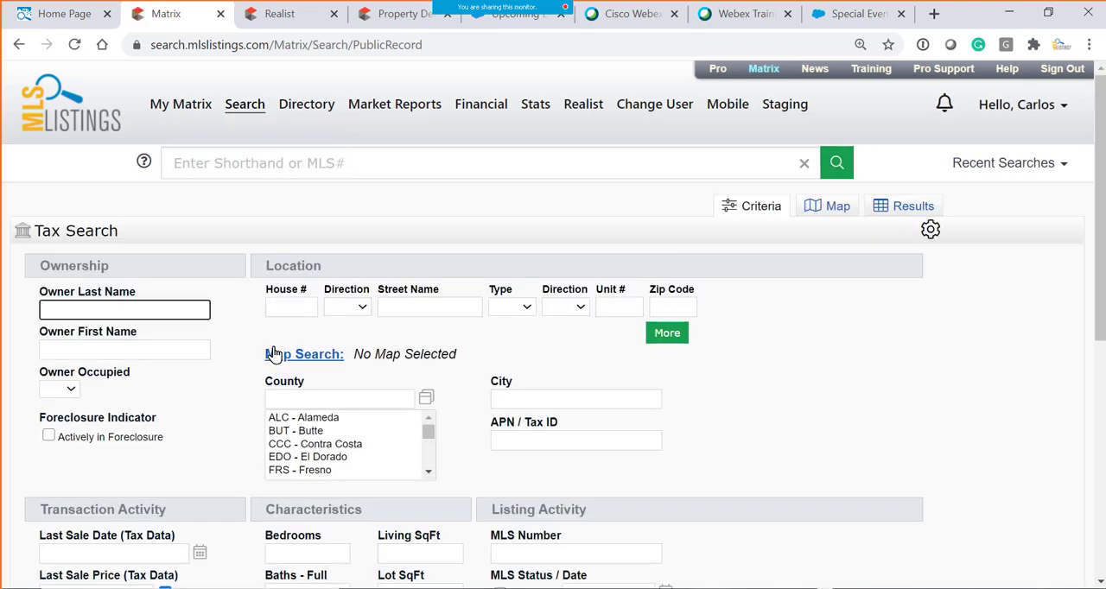
# - Review the available search types, including Lot and Land, Multi-Unit, Commercial, Cross Property and Office
pyautogui.moveTo(247, 105)
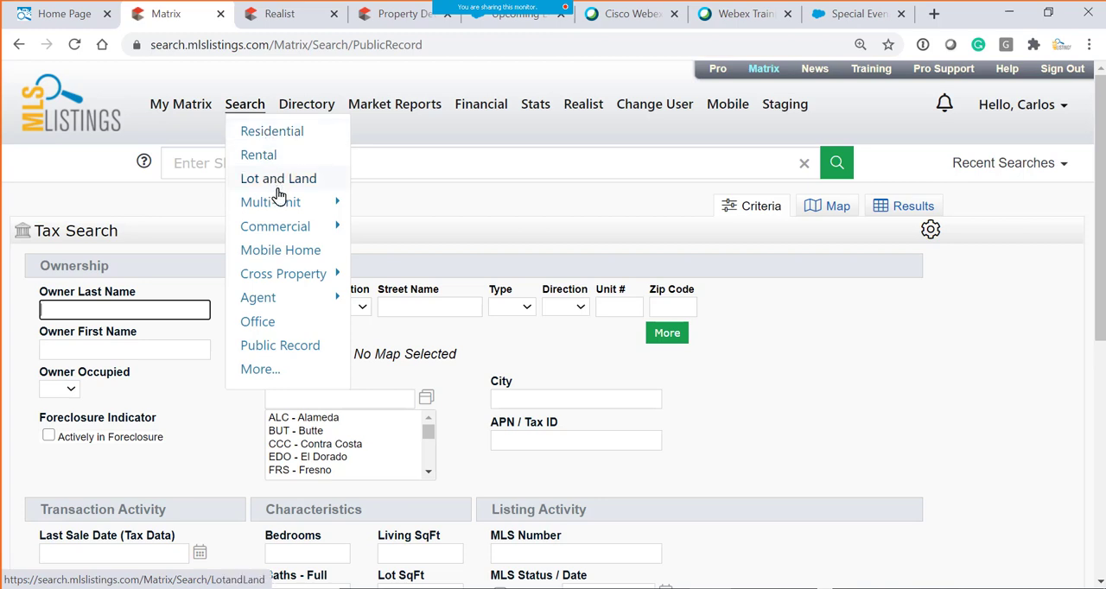
pyautogui.moveTo(268, 328)
pyautogui.moveTo(303, 207)
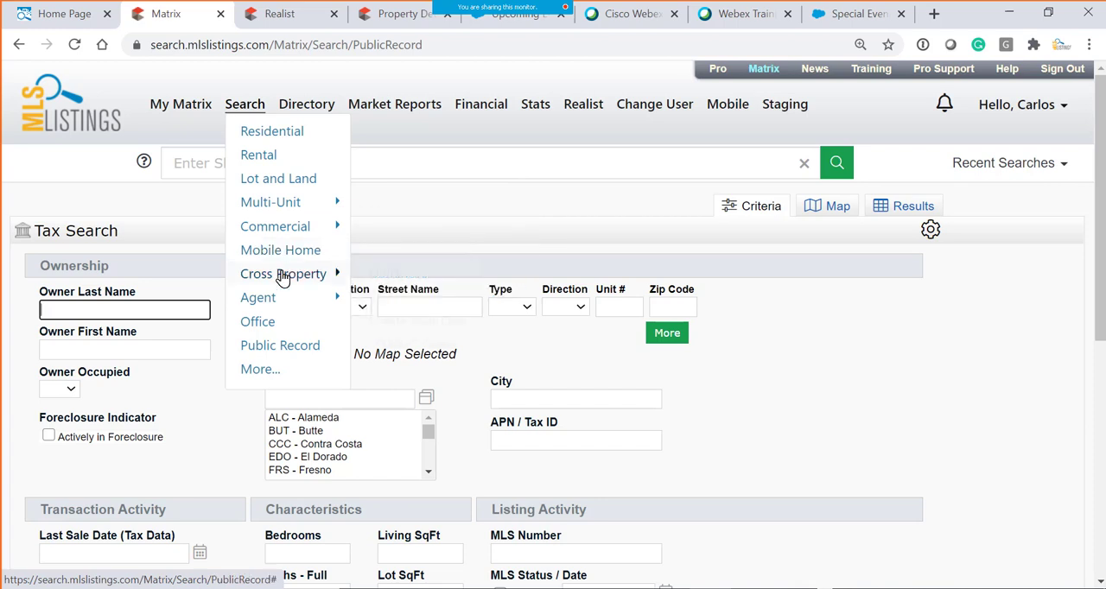
pyautogui.moveTo(282, 278)
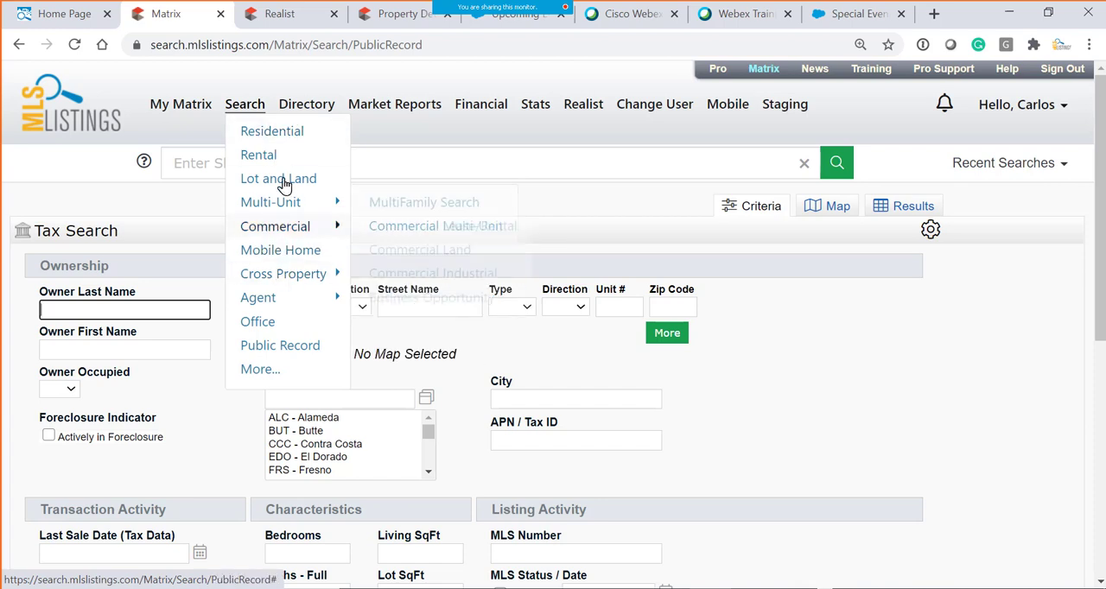
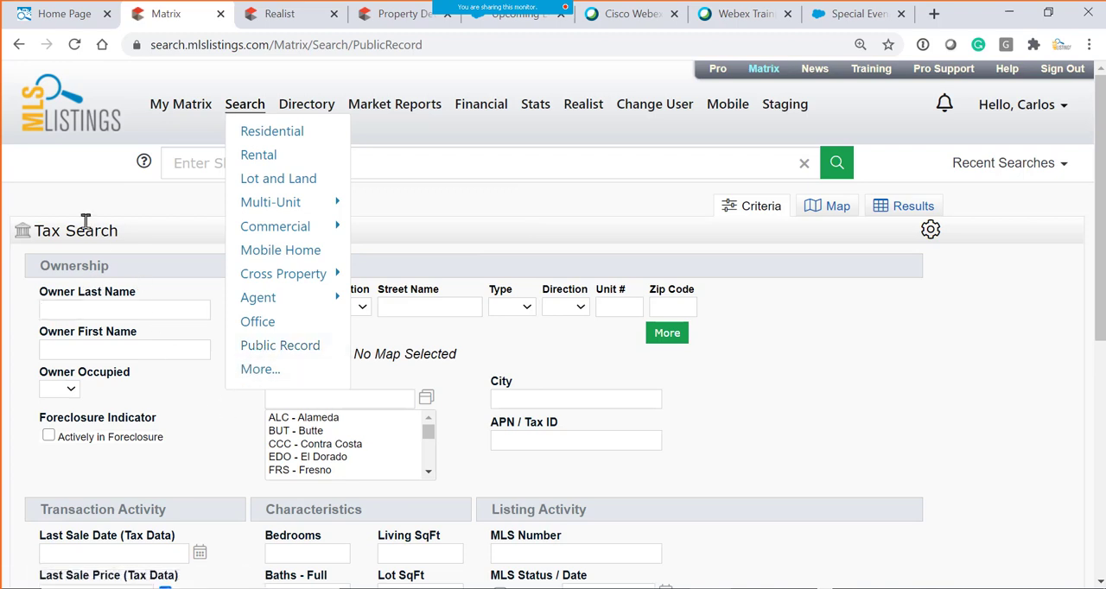
# - Point out the Tax Search heading, enter the listing's house number and street name with street type Avenue, and check the match count
pyautogui.moveTo(35, 229); pyautogui.dragTo(128, 234)
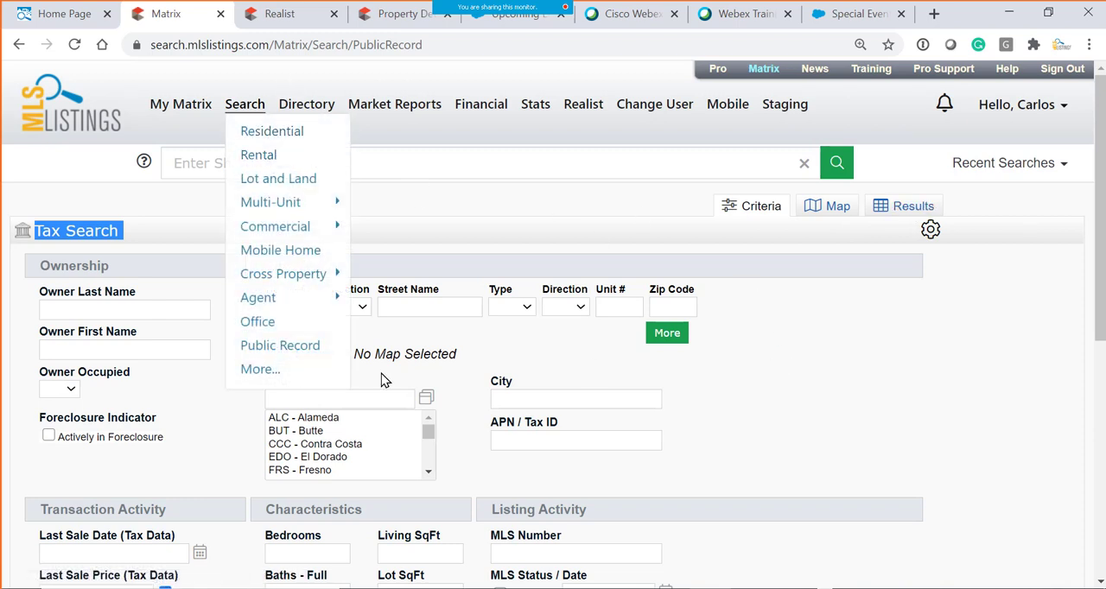
pyautogui.click(107, 310)
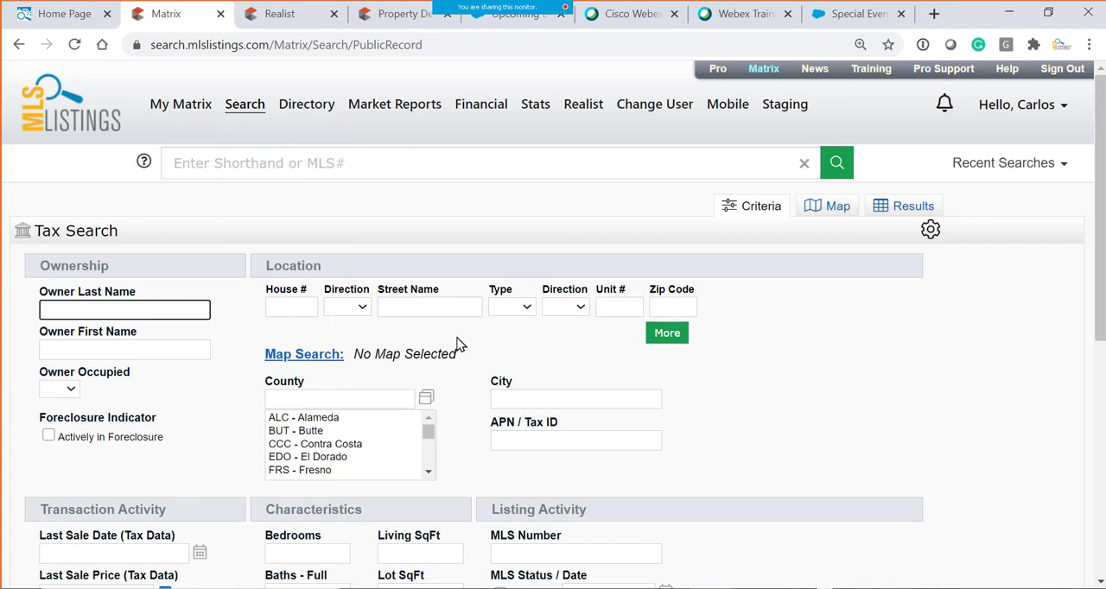
pyautogui.click(315, 309)
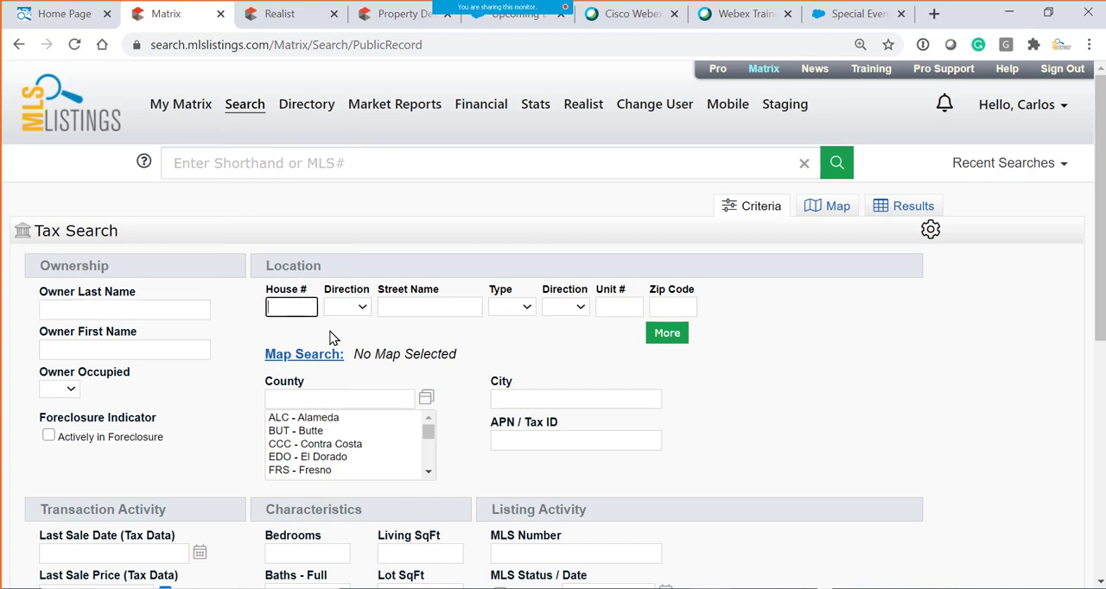
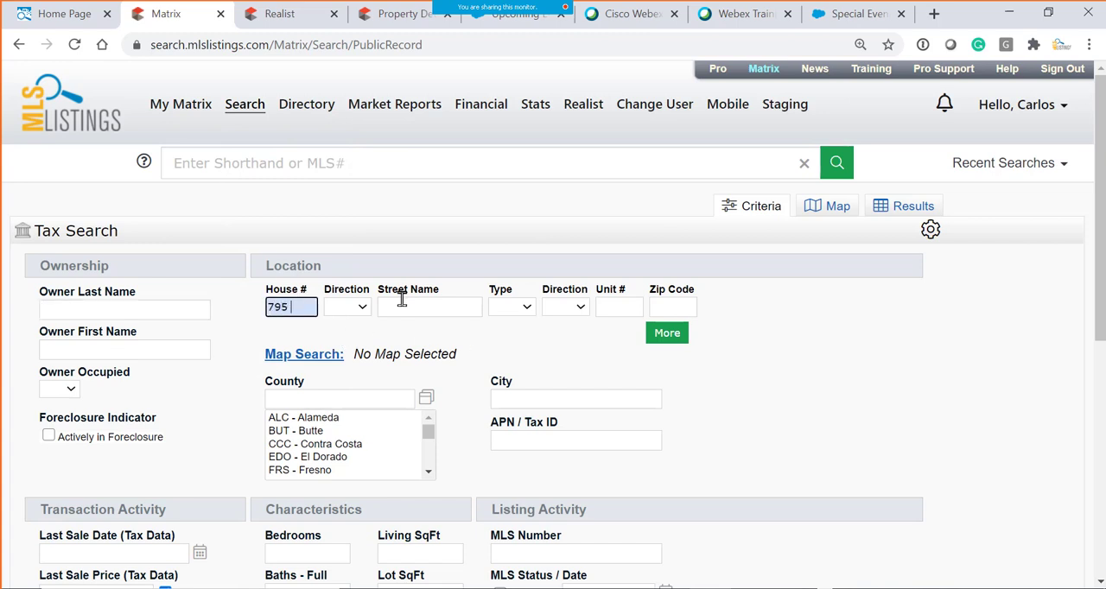
pyautogui.click(402, 303)
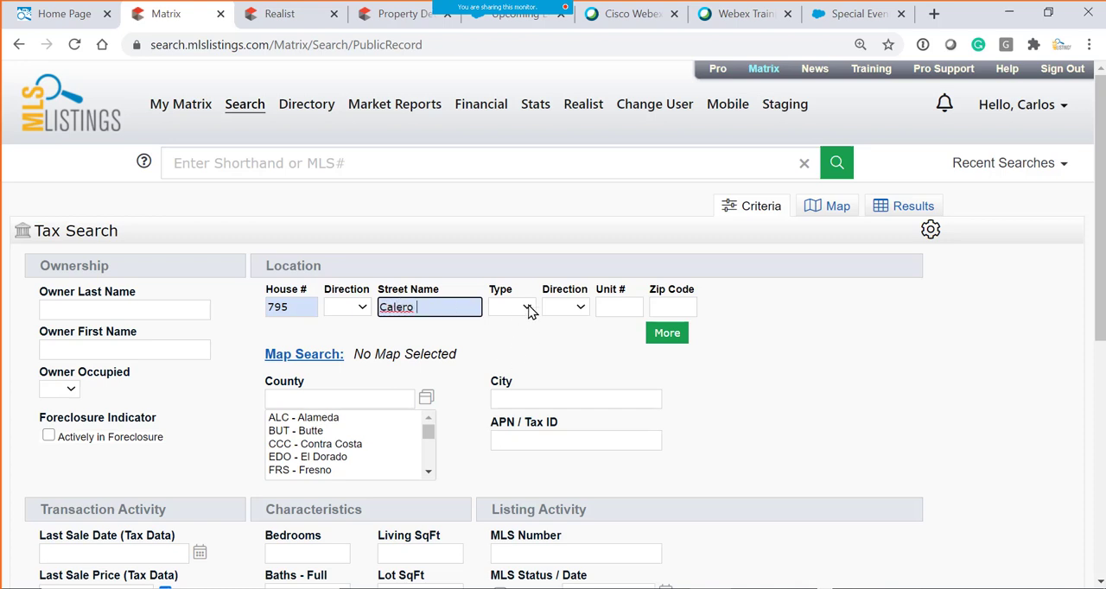
pyautogui.click(527, 308)
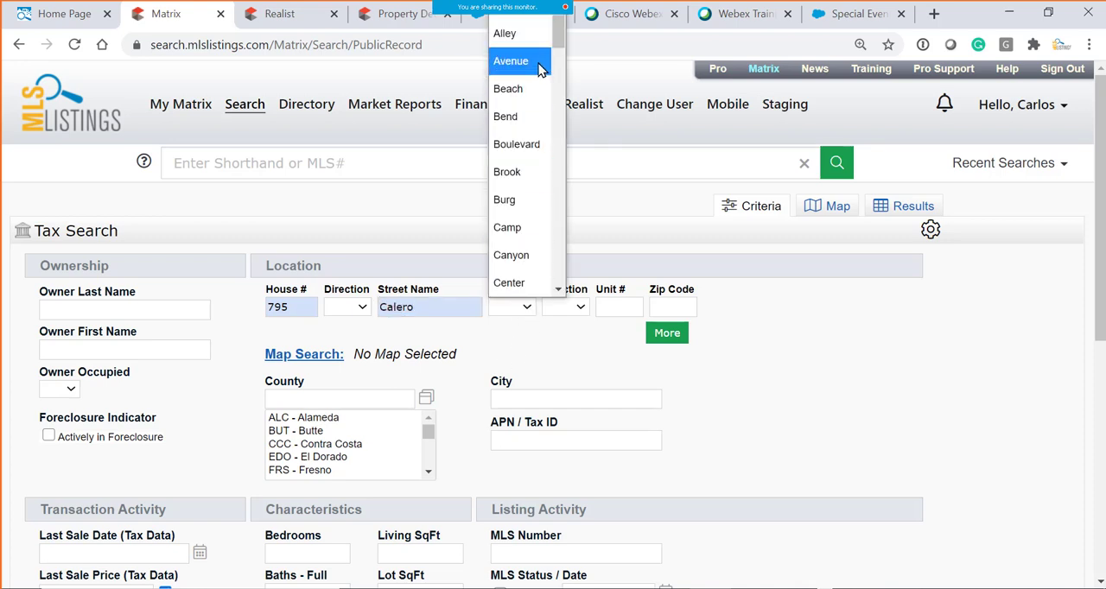
pyautogui.click(541, 69)
pyautogui.scroll(-3, 194, 566)
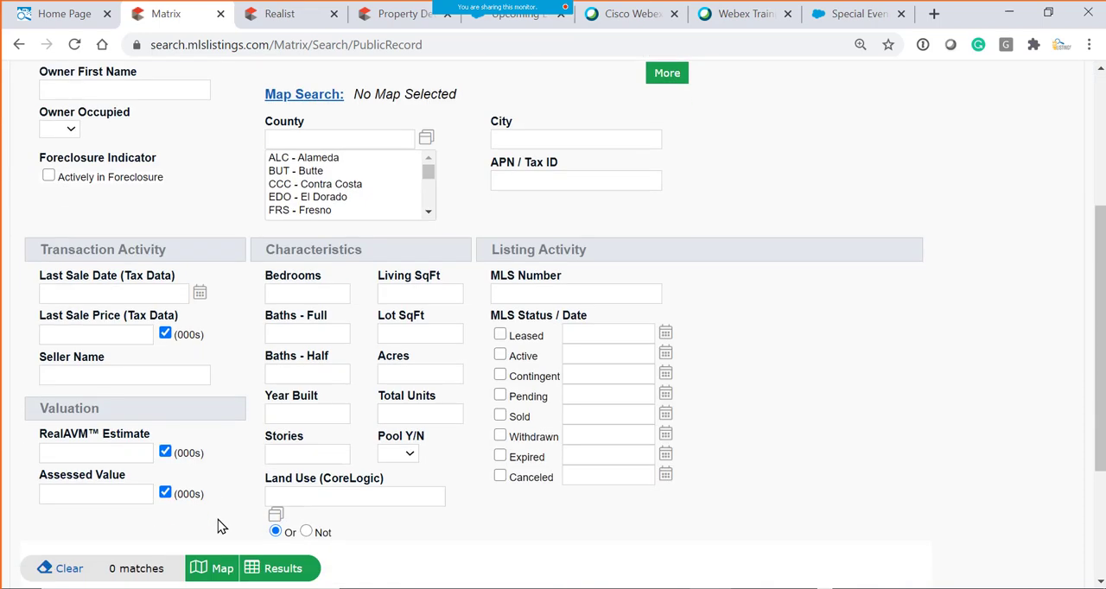
pyautogui.scroll(3, 208, 535)
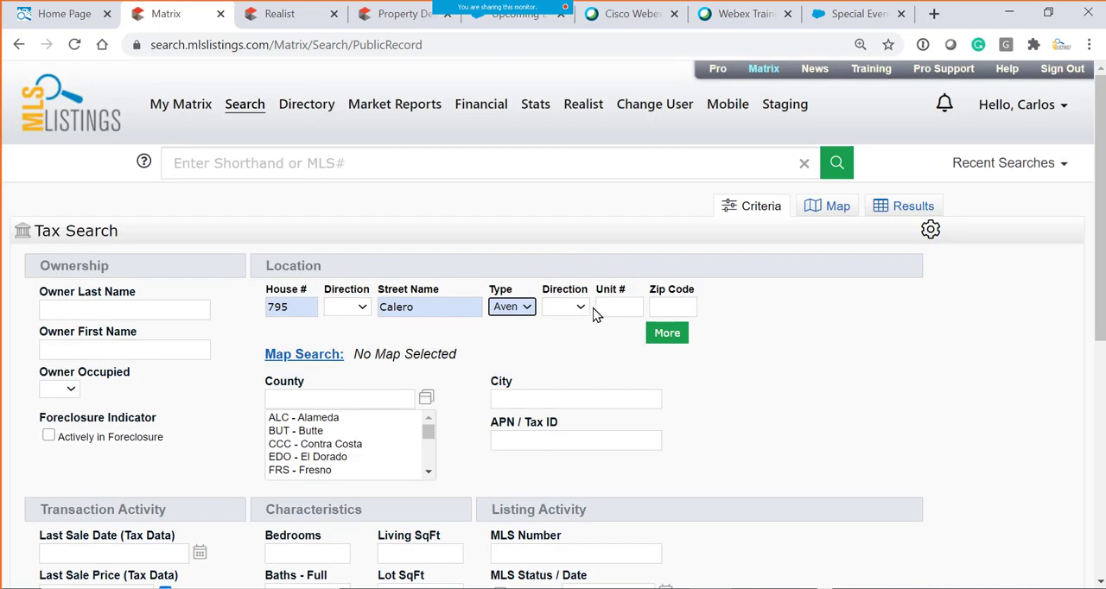
# - Keep Avenue as the street type, set the zip code to 95123, and check the match count
pyautogui.click(526, 310)
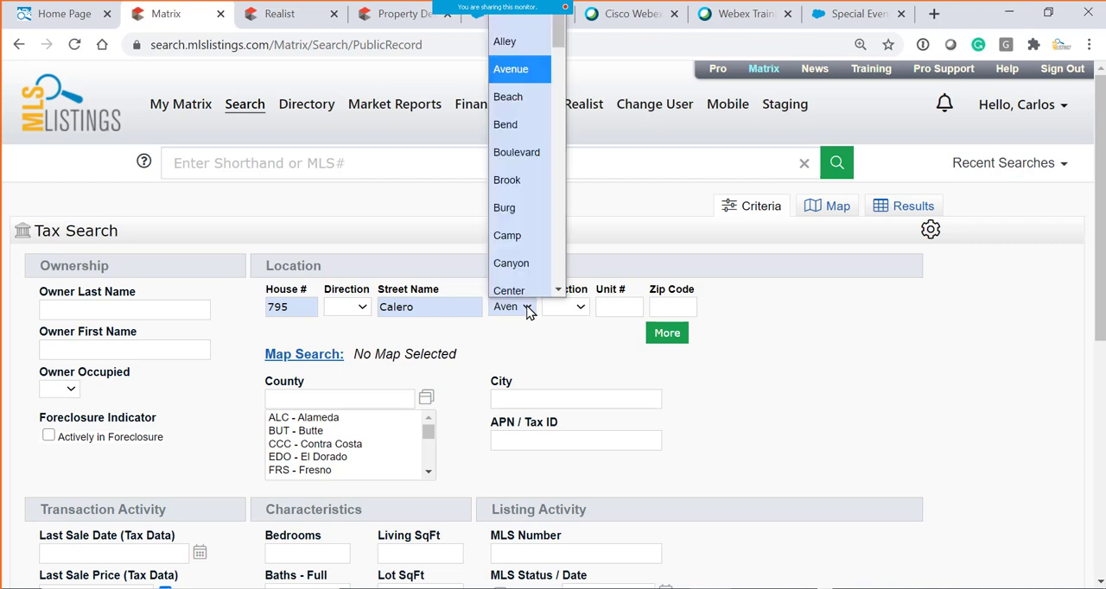
pyautogui.click(578, 354)
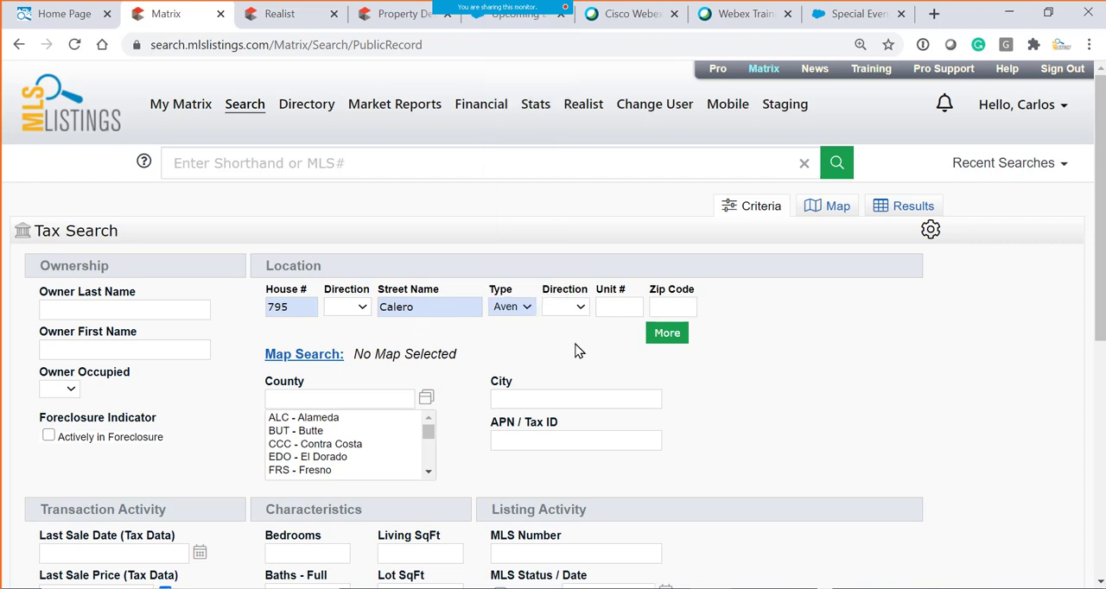
pyautogui.click(660, 304)
pyautogui.write('95123')
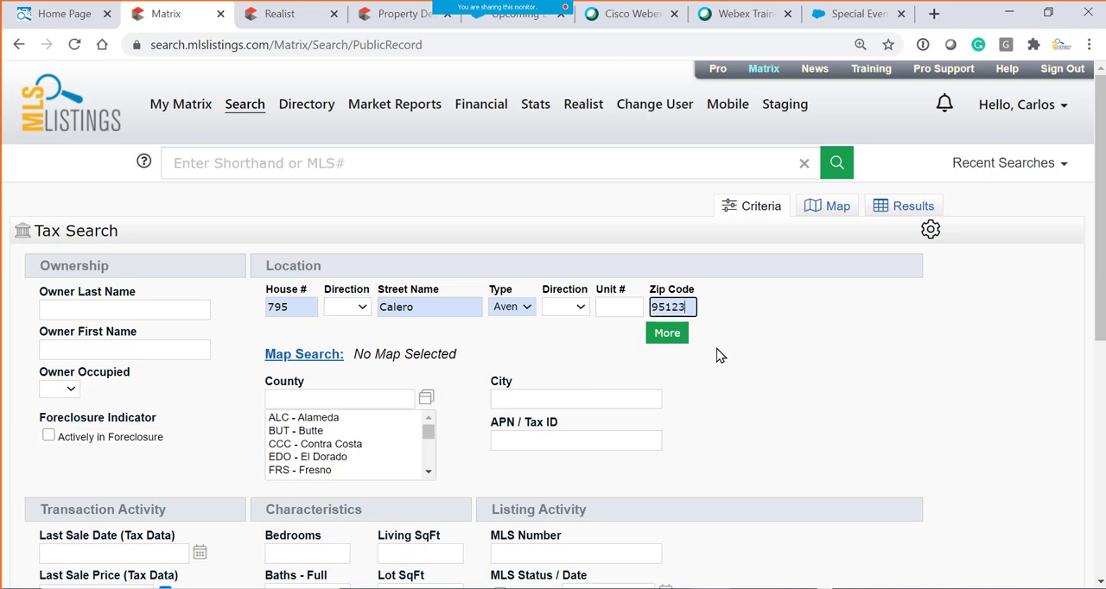
pyautogui.scroll(-5, 622, 415)
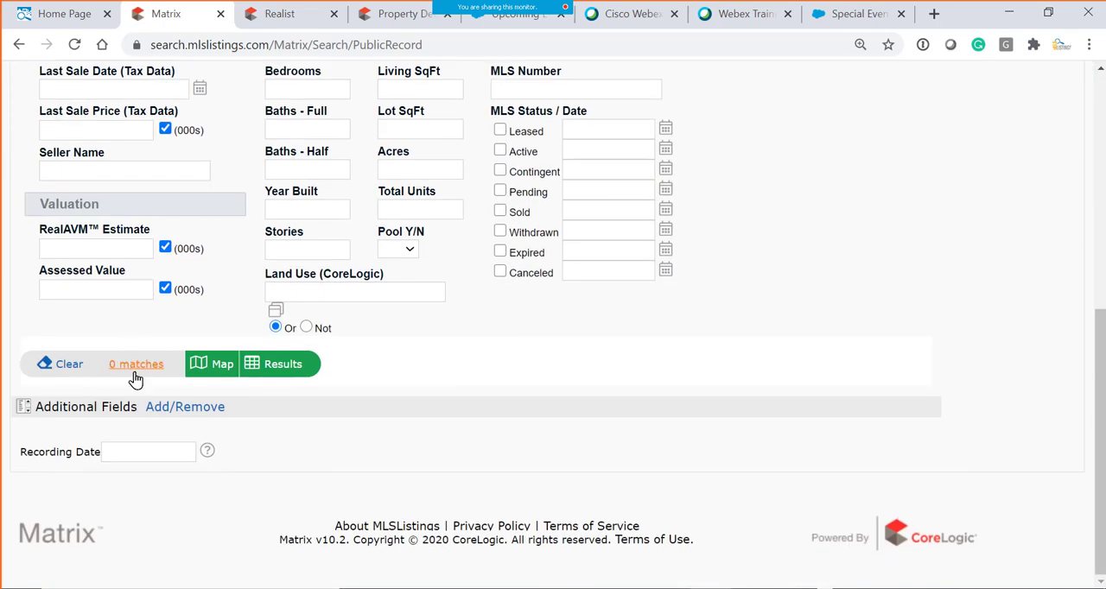
pyautogui.scroll(5, 572, 337)
# - Blank out the street type and zip code in the Tax Search, and recheck the number of matches
pyautogui.click(530, 275)
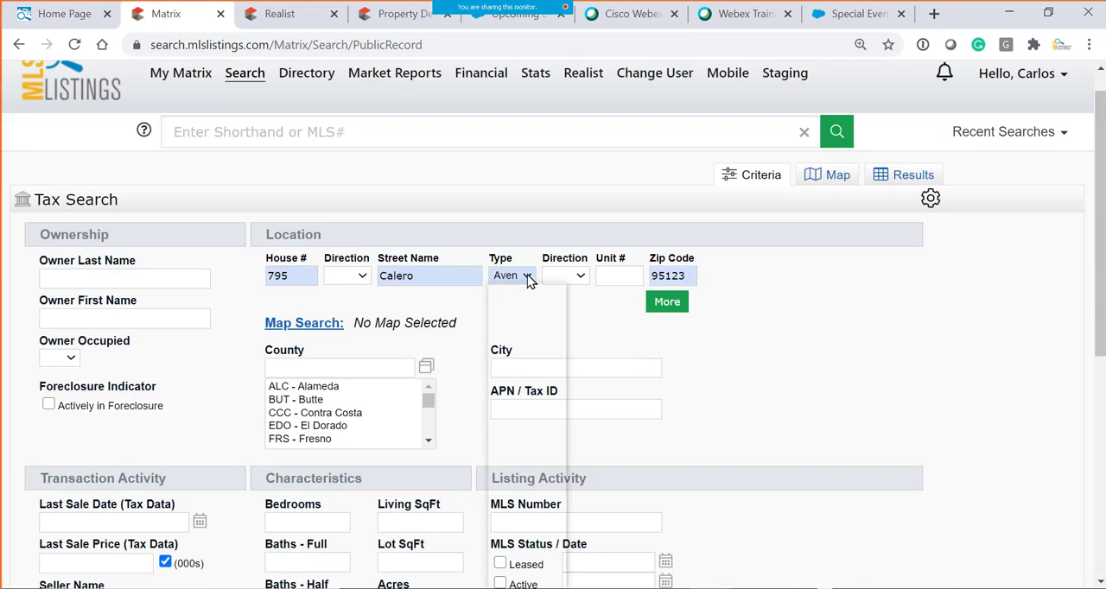
pyautogui.click(512, 292)
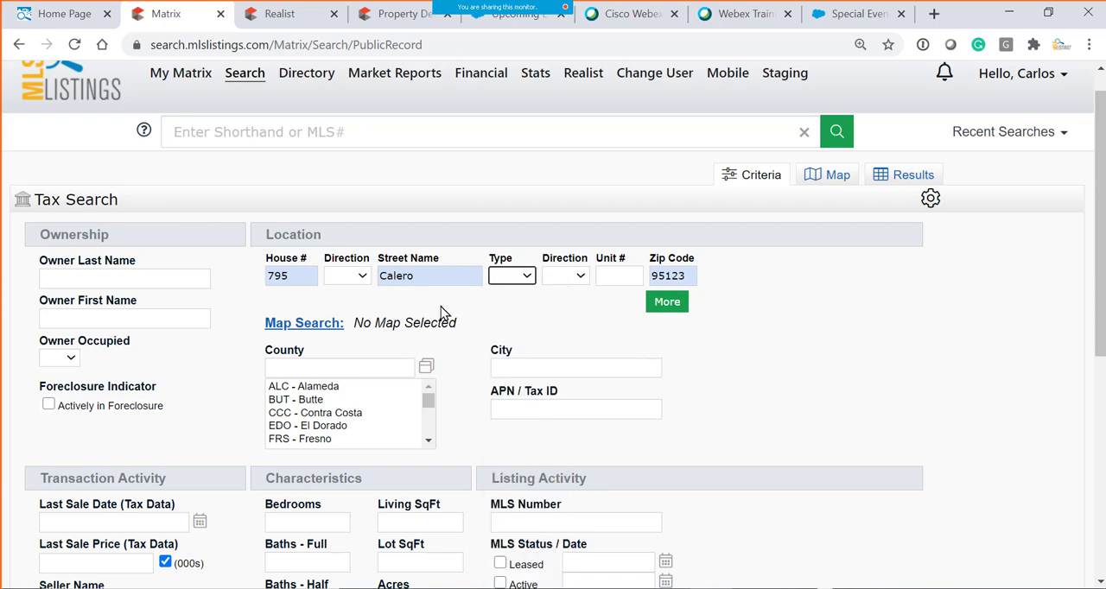
pyautogui.click(298, 276)
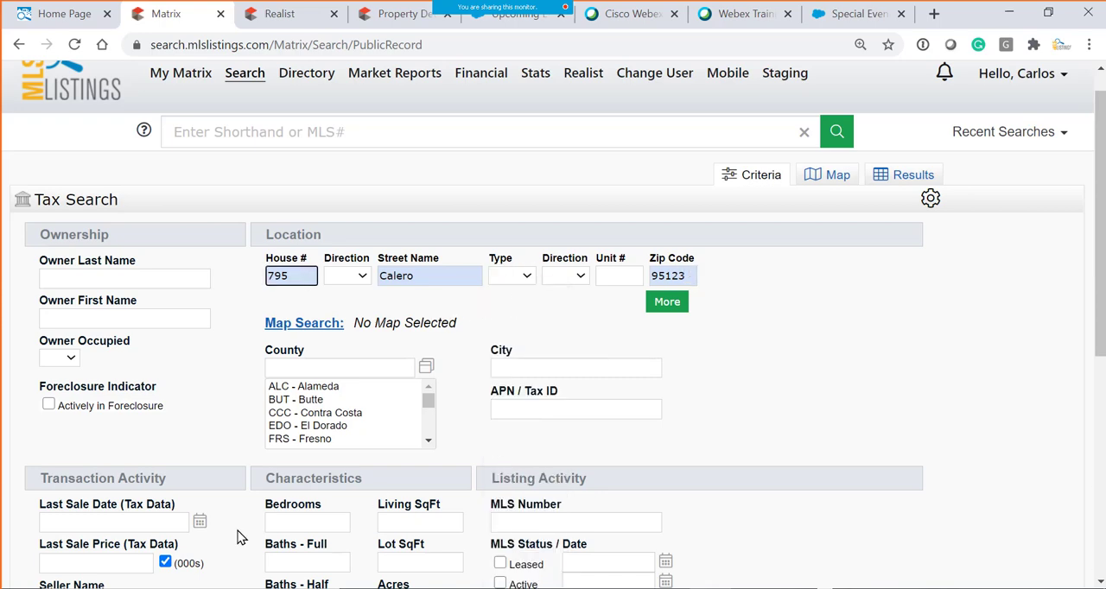
pyautogui.scroll(-5, 240, 537)
pyautogui.scroll(6, 409, 464)
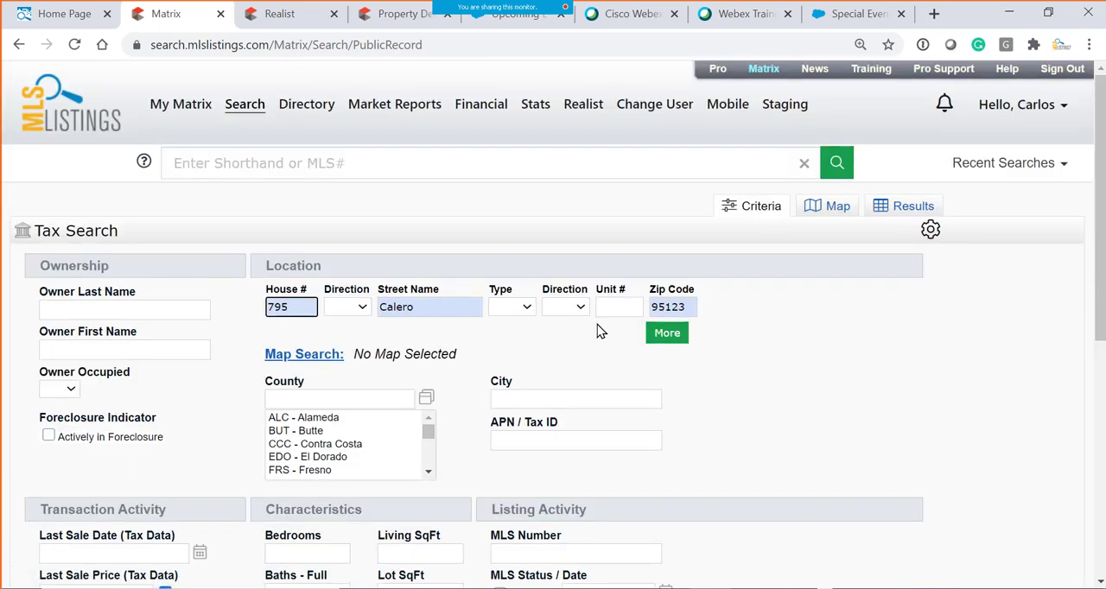
pyautogui.doubleClick(679, 307)
pyautogui.press('BackSpace')
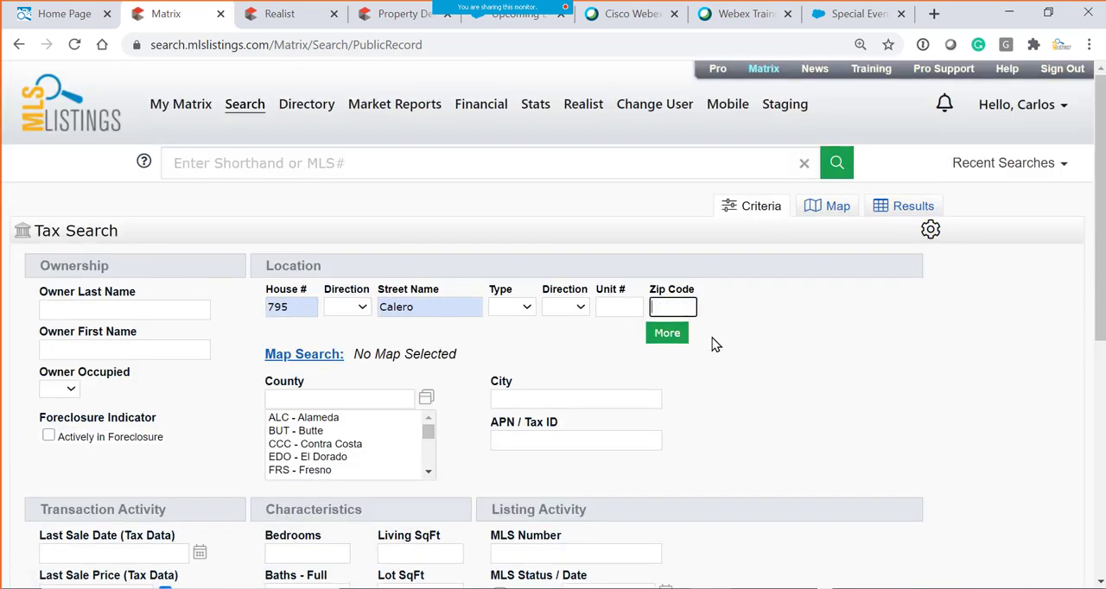
pyautogui.click(712, 342)
pyautogui.scroll(-4, 654, 418)
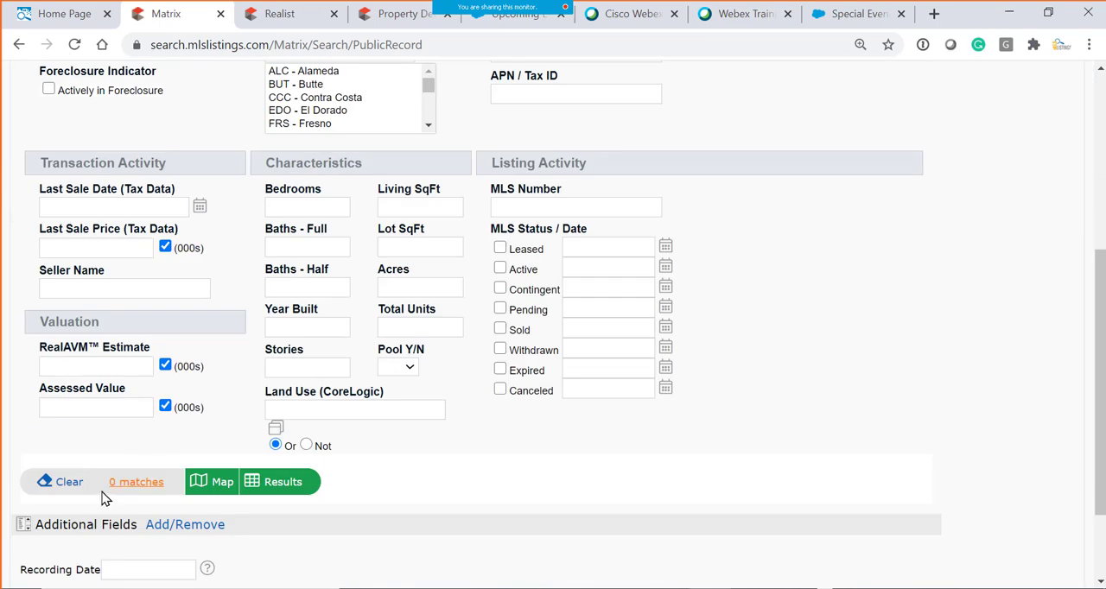
pyautogui.click(126, 484)
pyautogui.scroll(4, 399, 485)
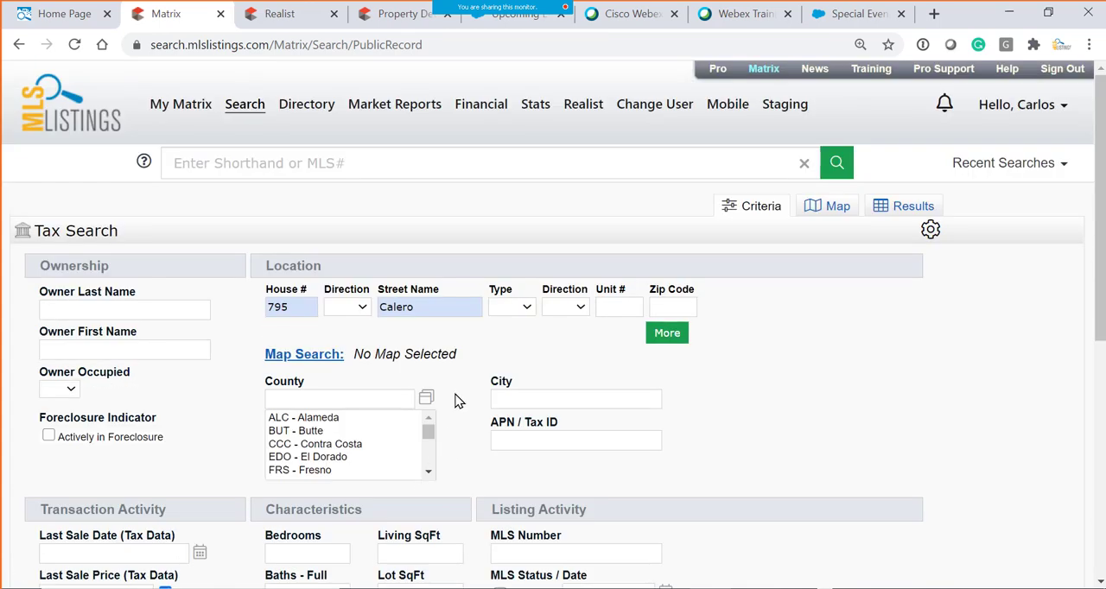
# - Recheck the house number, direction and street name entries, and set the street type to Avenue again
pyautogui.click(301, 308)
pyautogui.click(361, 308)
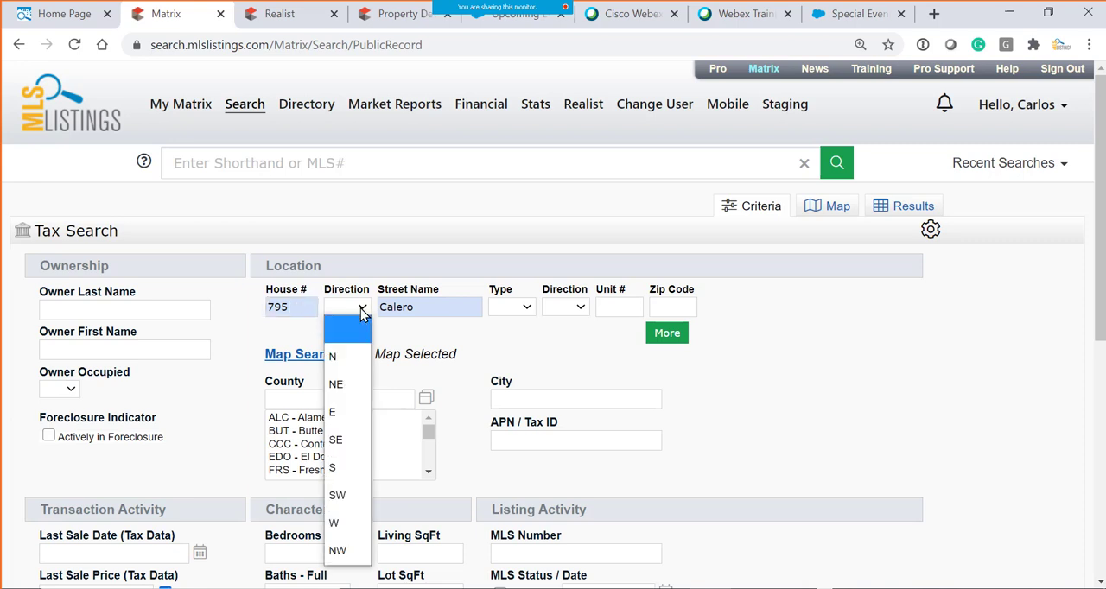
pyautogui.click(360, 309)
pyautogui.click(449, 311)
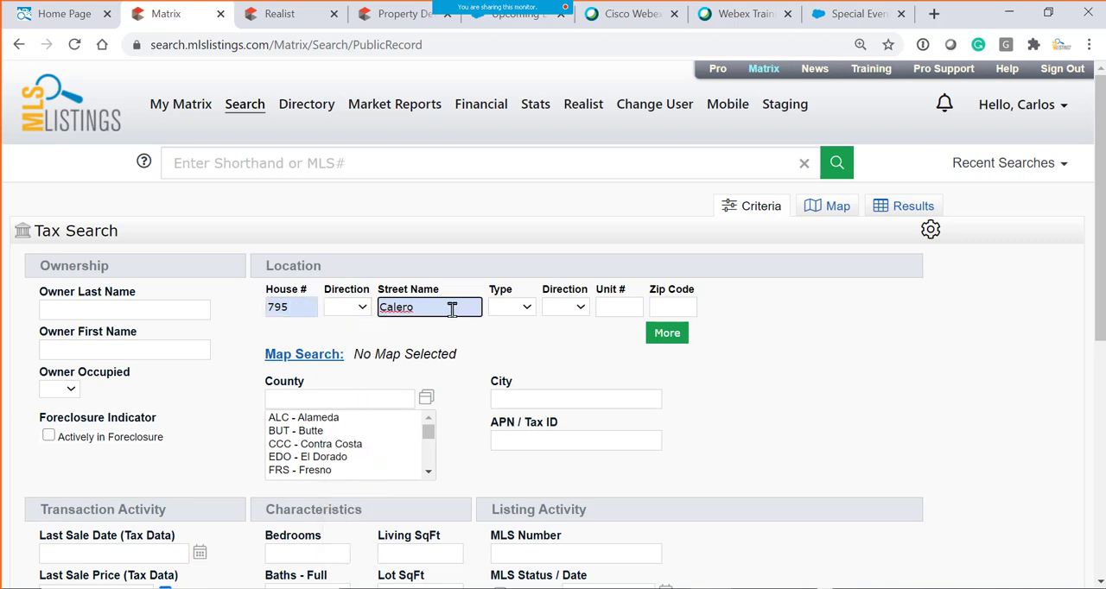
pyautogui.moveTo(452, 310); pyautogui.dragTo(366, 318)
pyautogui.click(528, 309)
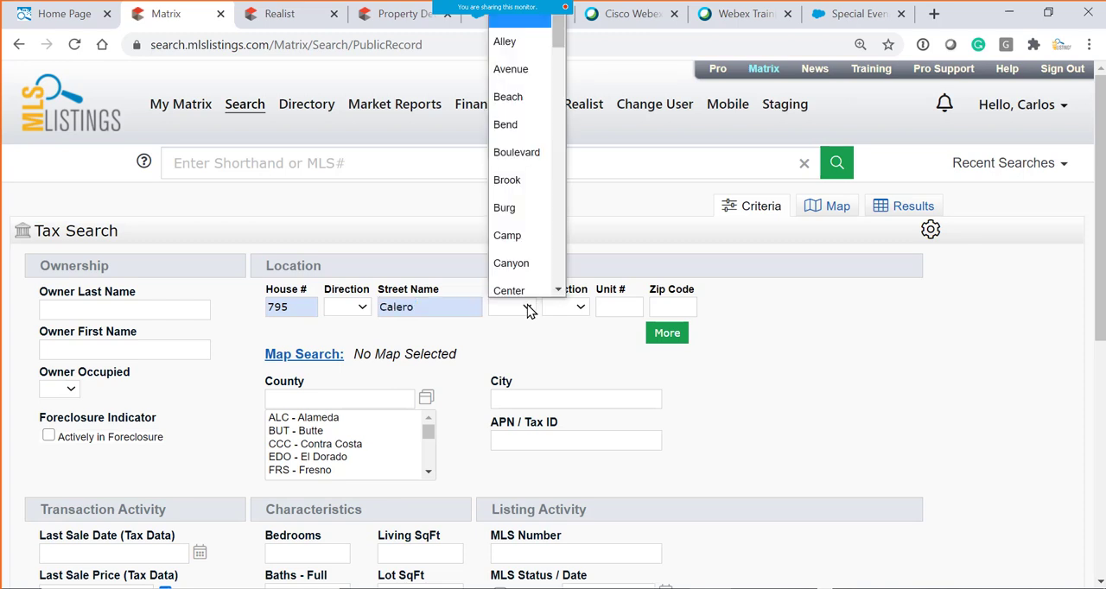
pyautogui.click(509, 69)
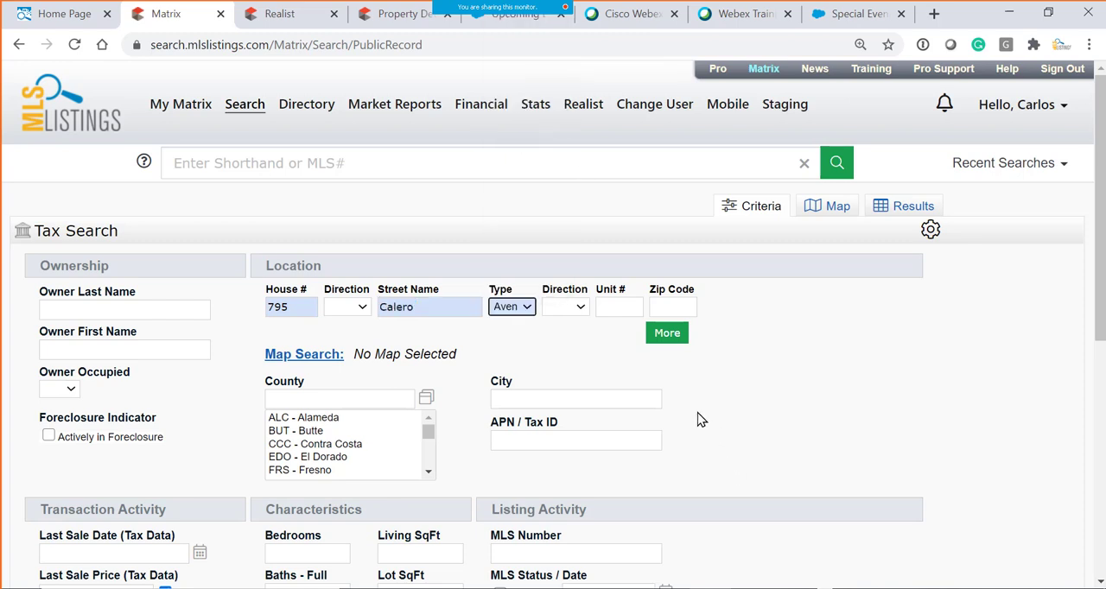
# - Set the city to San jose, and recheck the match count and the entered location criteria
pyautogui.scroll(-3, 497, 482)
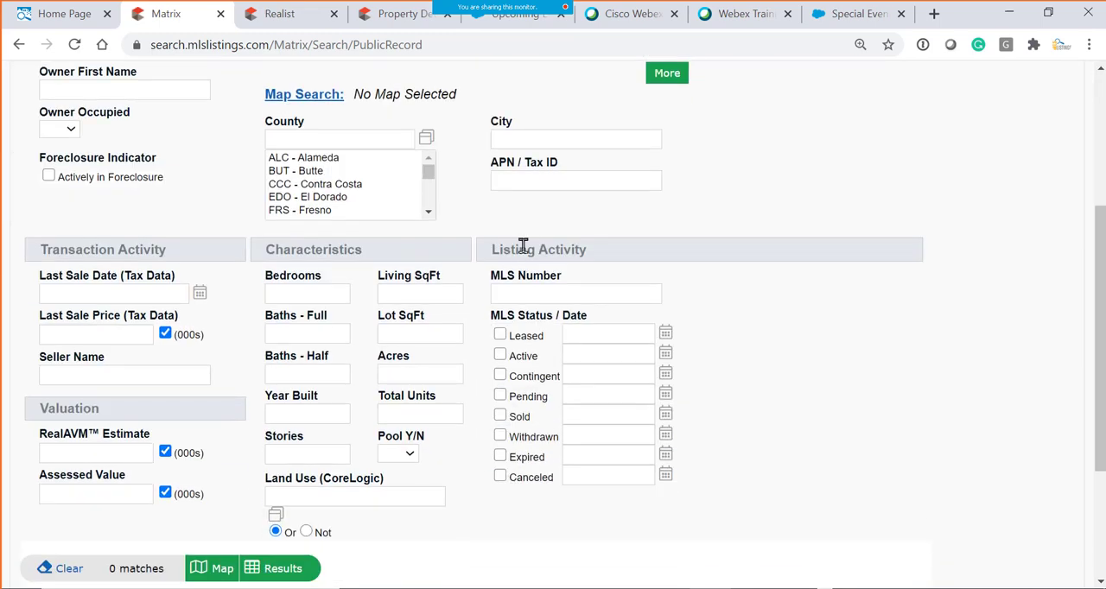
pyautogui.click(527, 140)
pyautogui.write('San')
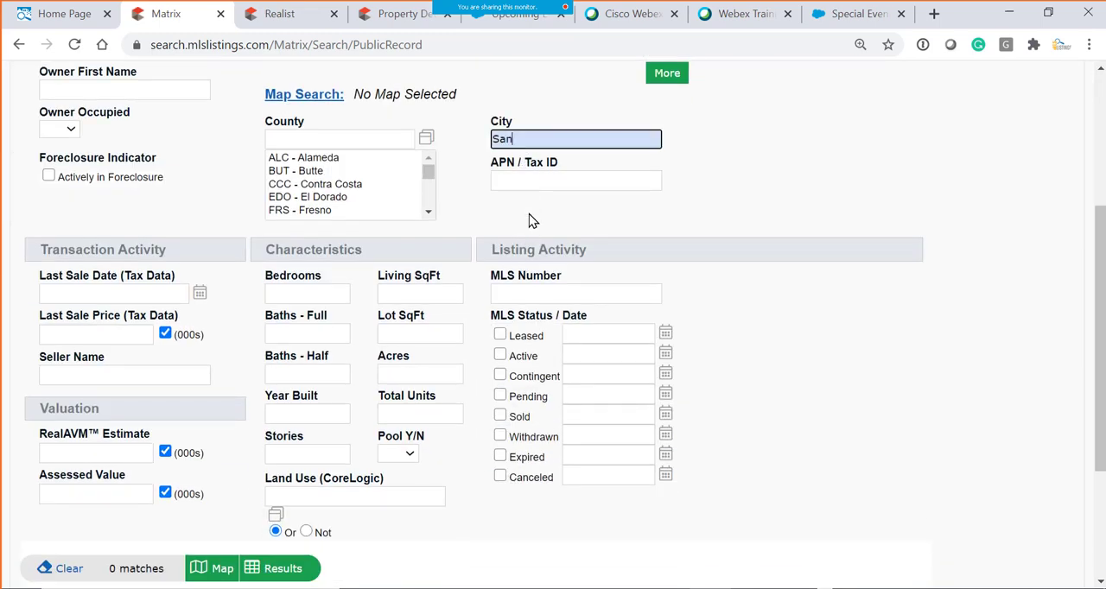
pyautogui.write(' jose')
pyautogui.click(574, 214)
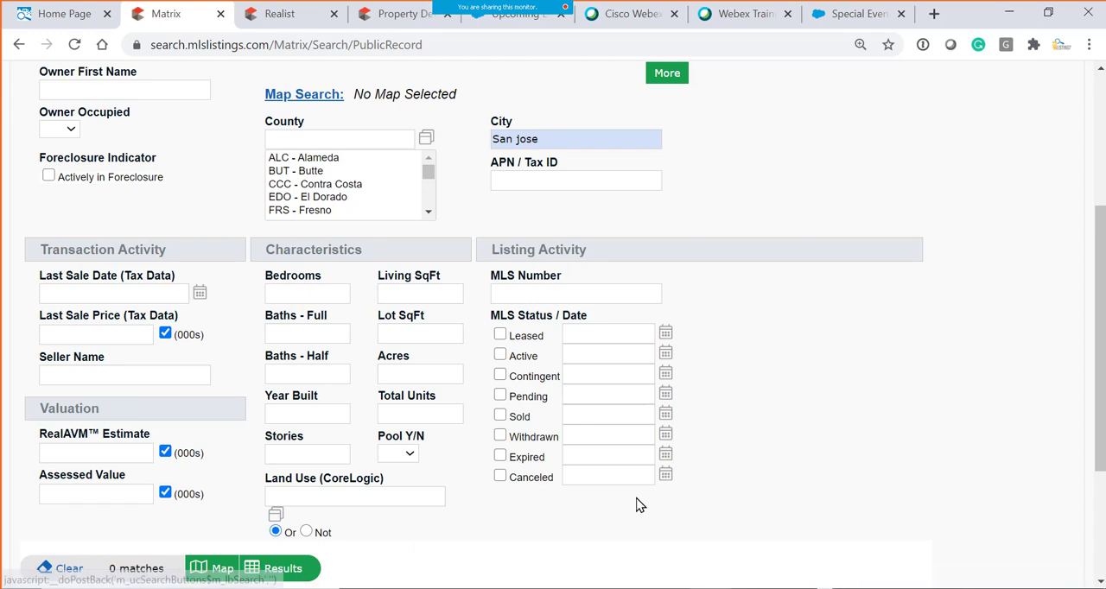
pyautogui.scroll(3, 637, 504)
pyautogui.moveTo(553, 399); pyautogui.dragTo(457, 421)
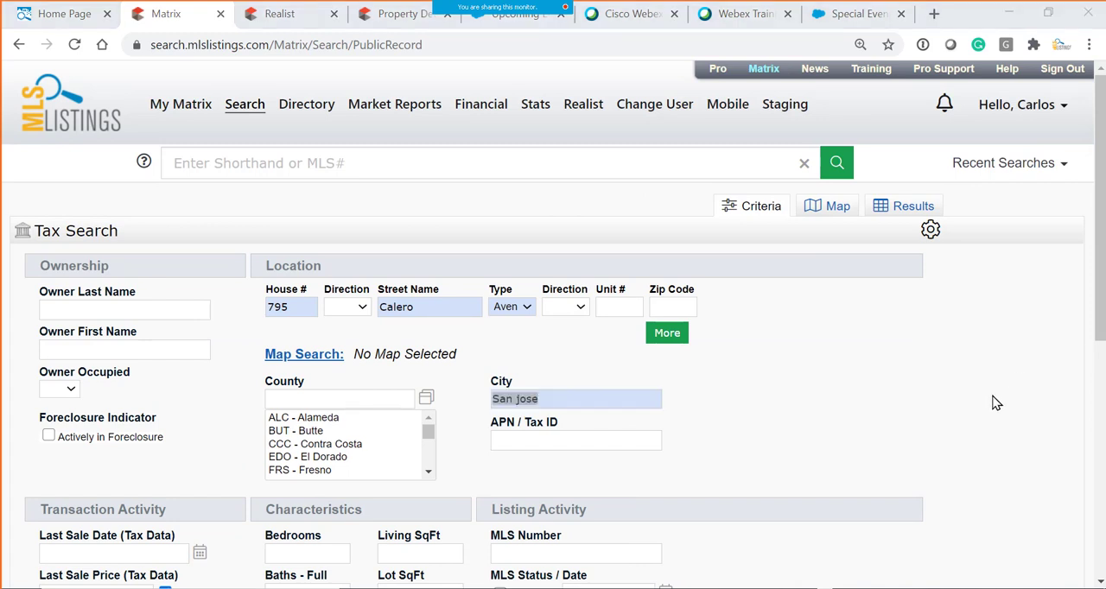
pyautogui.click(423, 305)
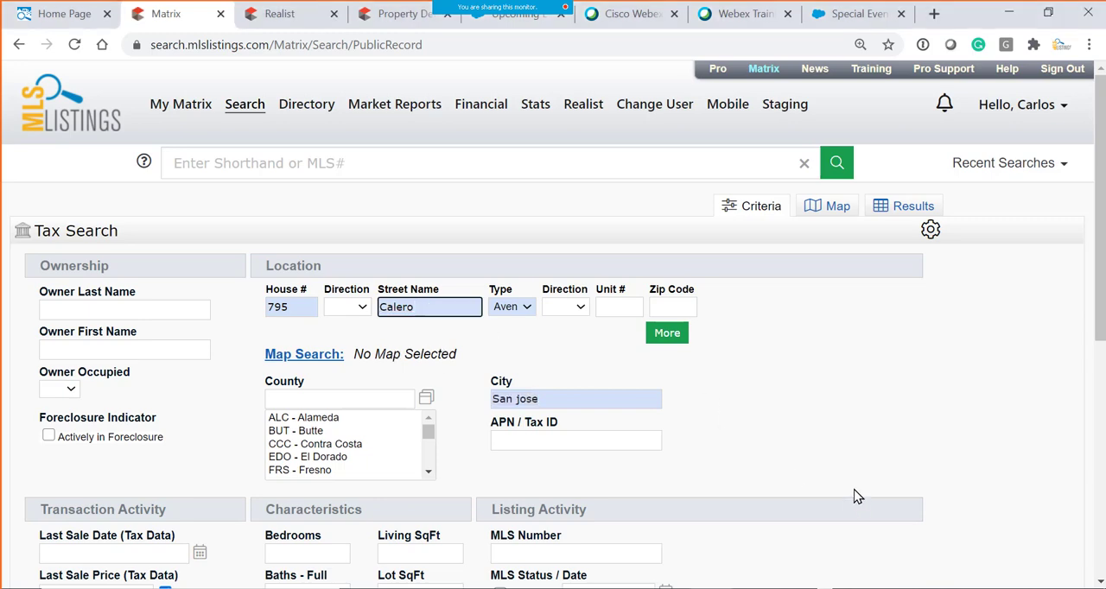
pyautogui.scroll(-5, 800, 437)
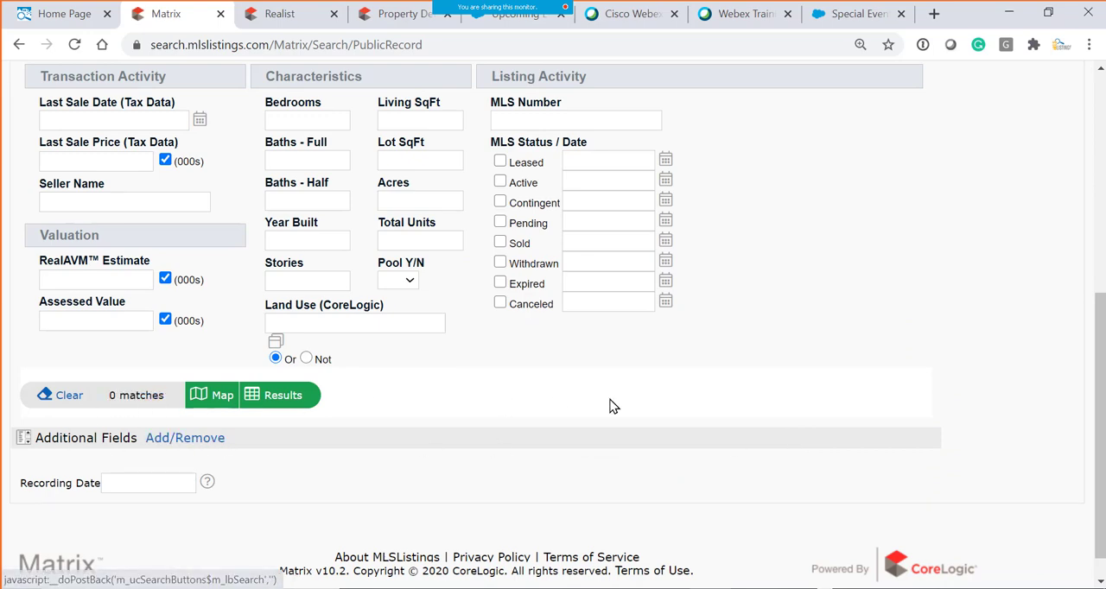
pyautogui.scroll(1, 610, 405)
pyautogui.scroll(5, 610, 405)
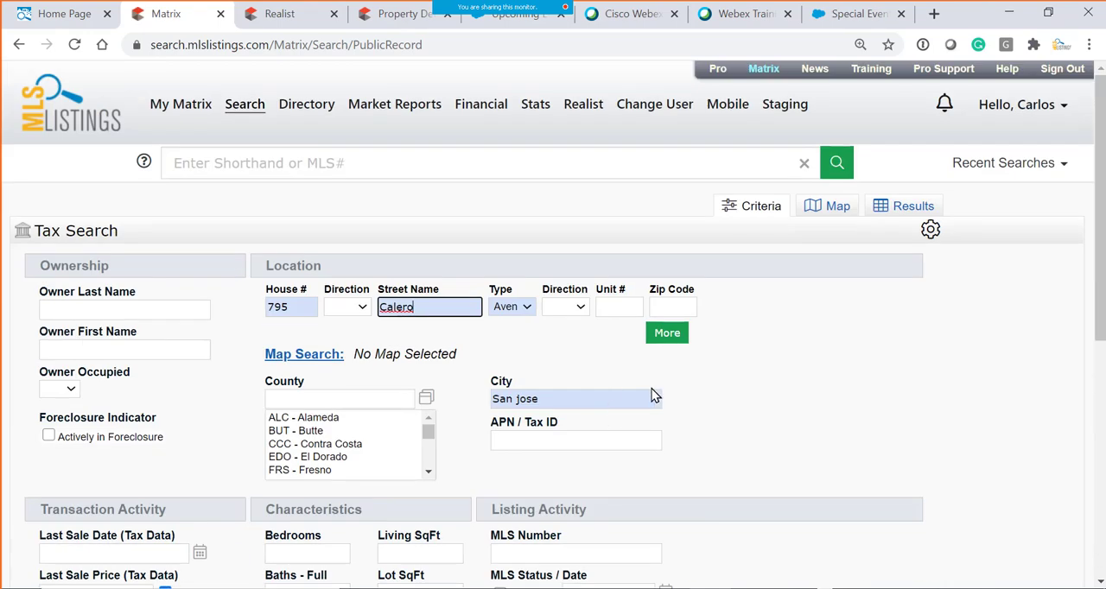
# - Delete the street name and clear all criteria from the Tax Search form
pyautogui.moveTo(429, 304); pyautogui.dragTo(237, 311)
pyautogui.press('BackSpace')
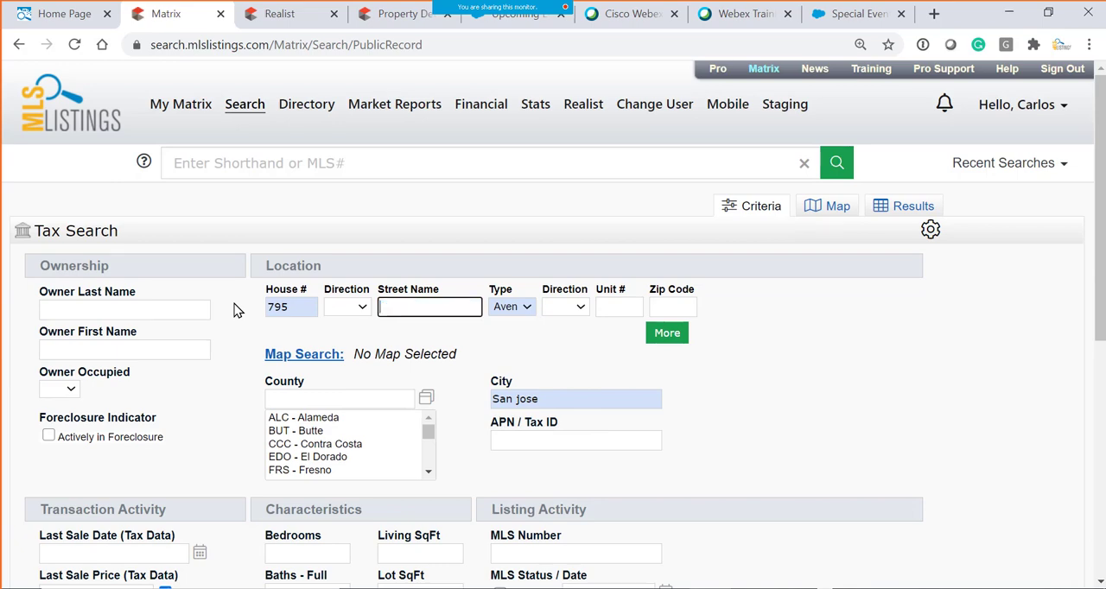
pyautogui.click(526, 307)
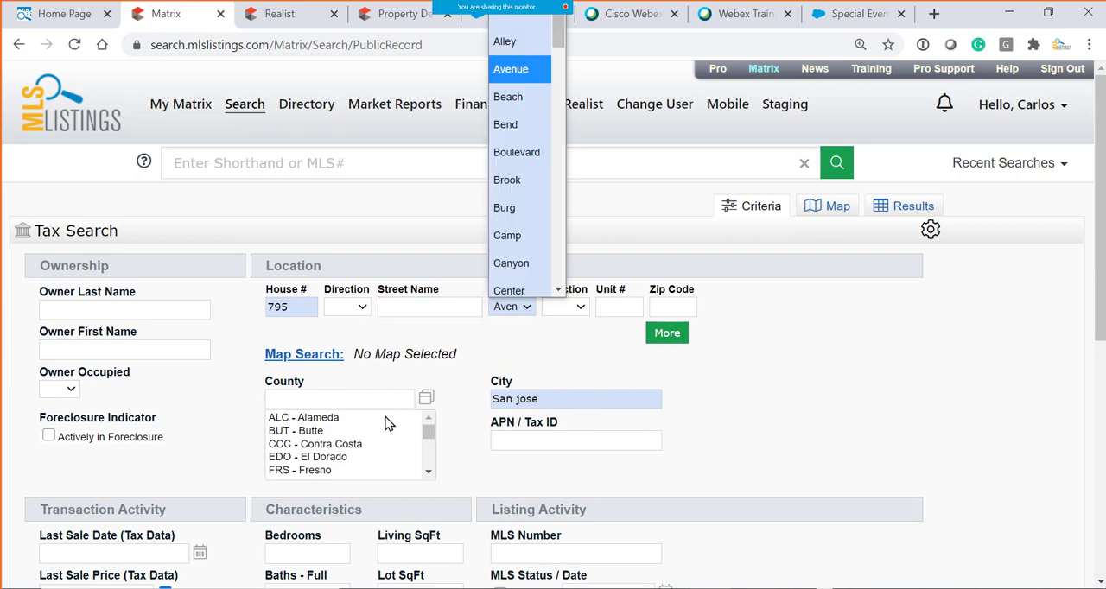
pyautogui.scroll(-4, 167, 584)
pyautogui.click(59, 483)
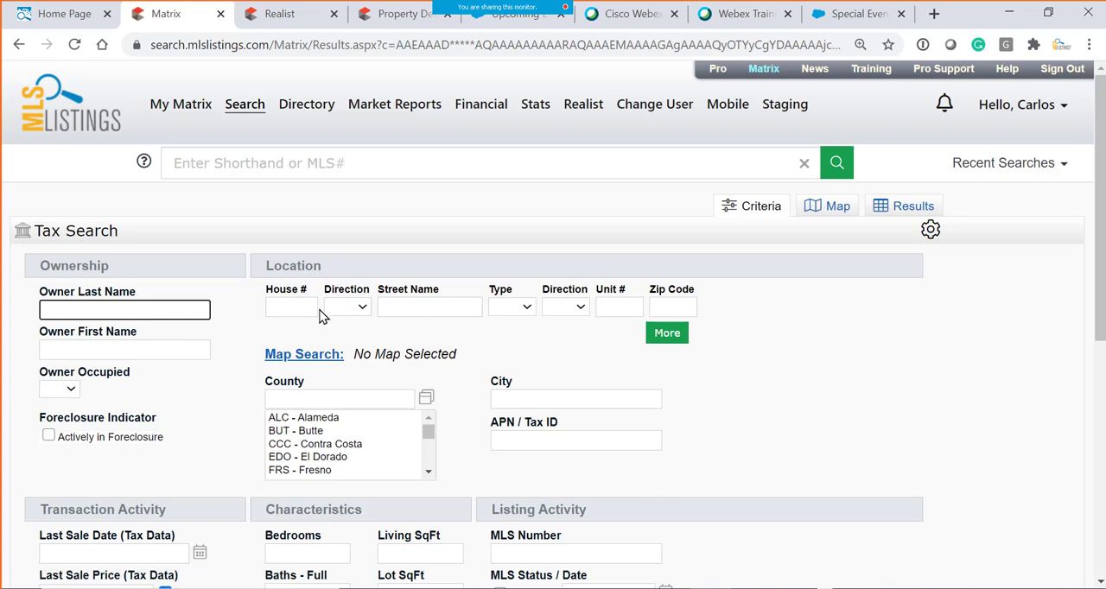
# - Enter only the listing's house number and street name in the Tax Search, and check the match count
pyautogui.click(294, 304)
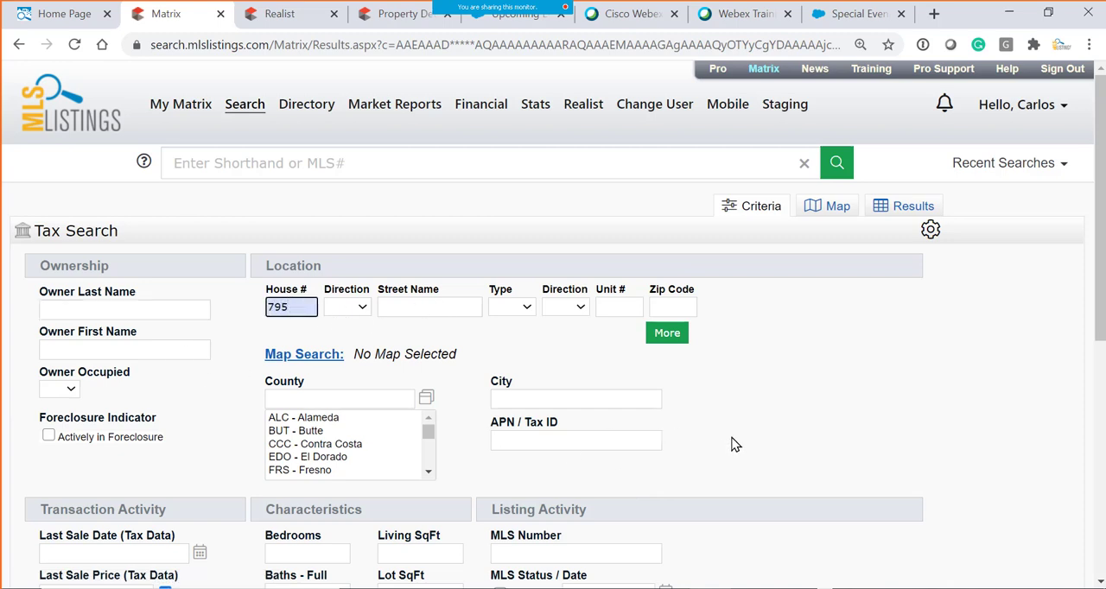
pyautogui.click(441, 309)
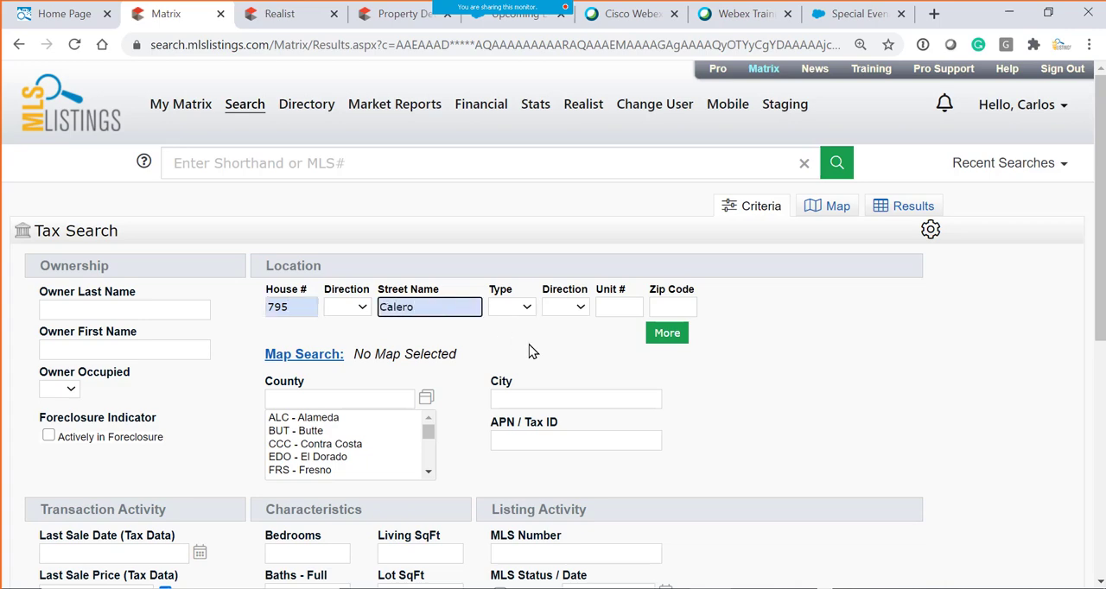
pyautogui.scroll(-3, 553, 372)
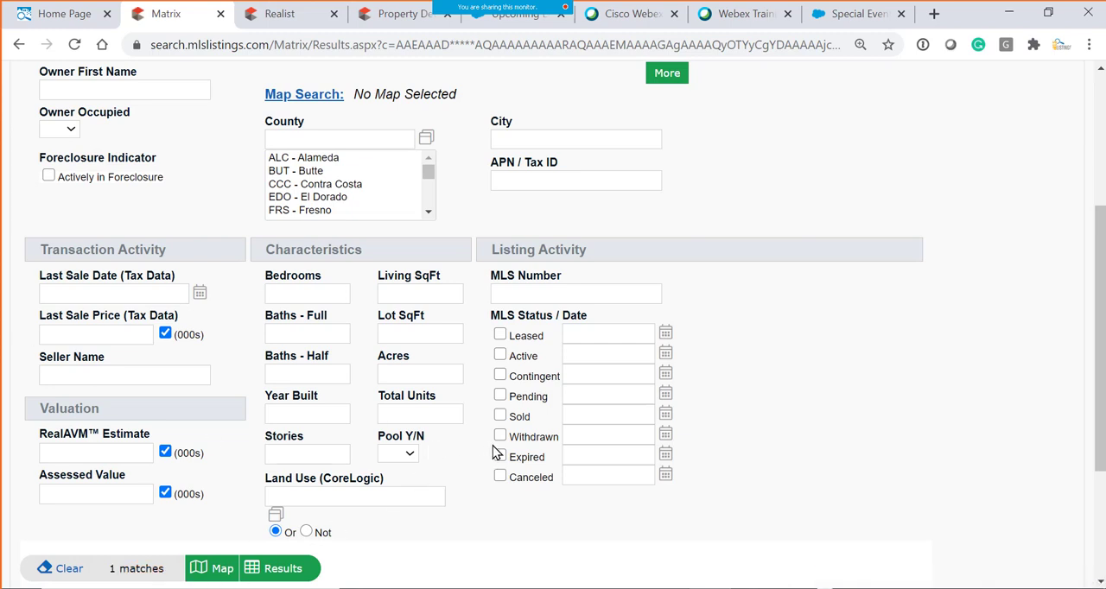
# - View the matching tax record's recording date and tax amount in the results grid, and its location on the map
pyautogui.scroll(-2, 429, 447)
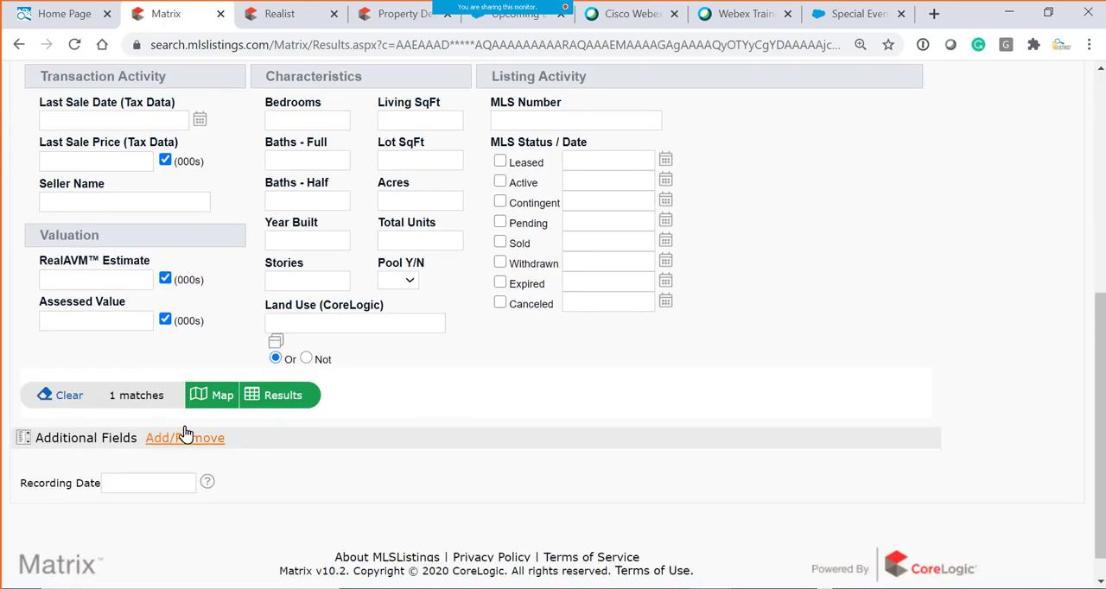
pyautogui.click(289, 402)
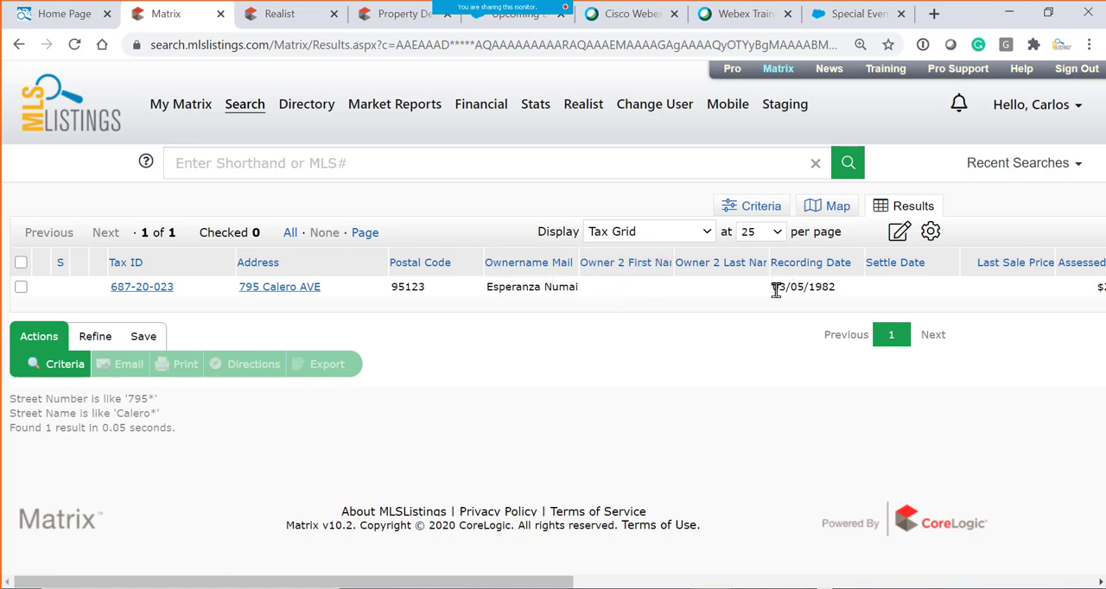
pyautogui.moveTo(773, 291); pyautogui.dragTo(855, 295)
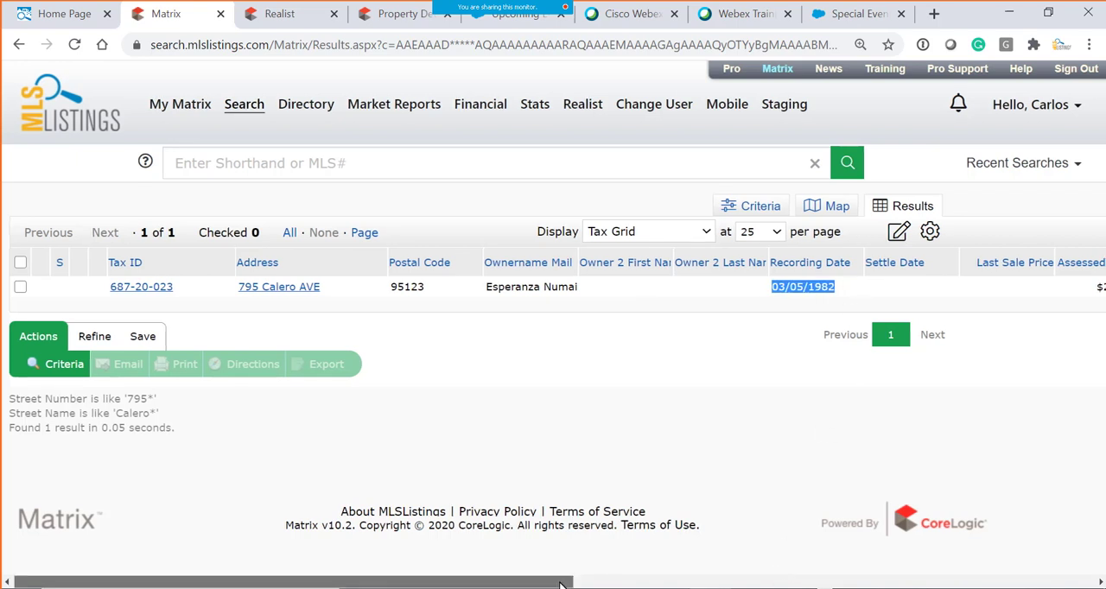
pyautogui.moveTo(560, 583); pyautogui.dragTo(866, 585)
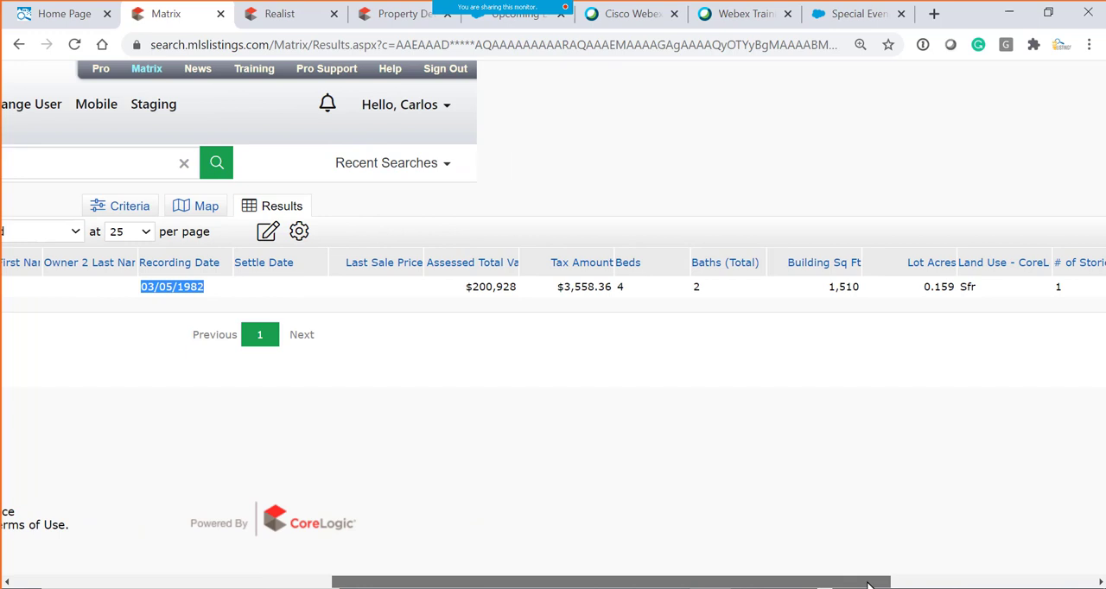
pyautogui.moveTo(557, 287); pyautogui.dragTo(613, 295)
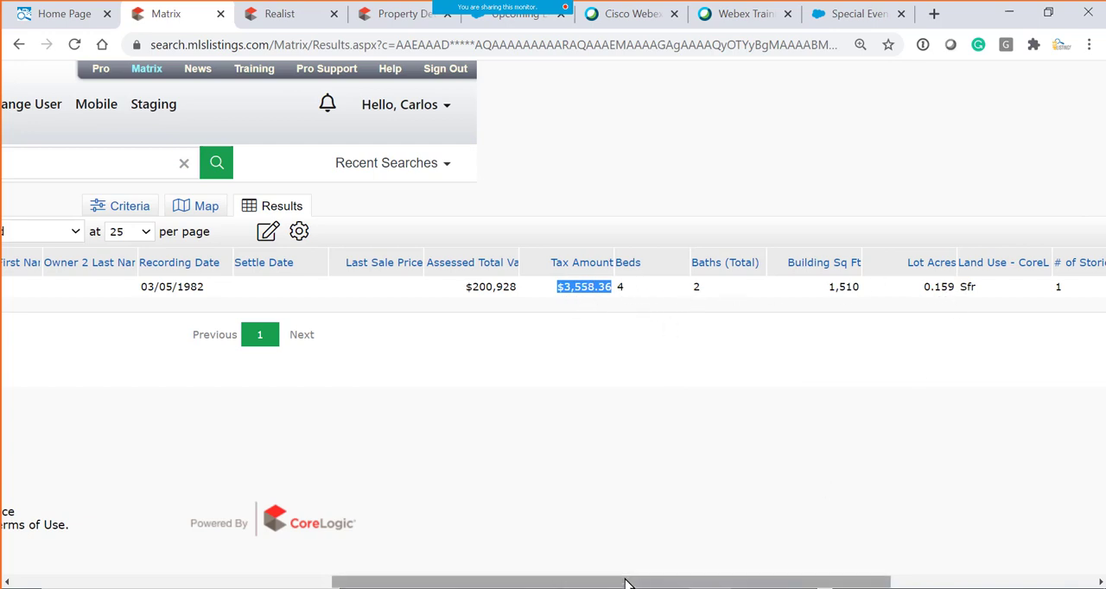
pyautogui.moveTo(627, 581); pyautogui.dragTo(100, 523)
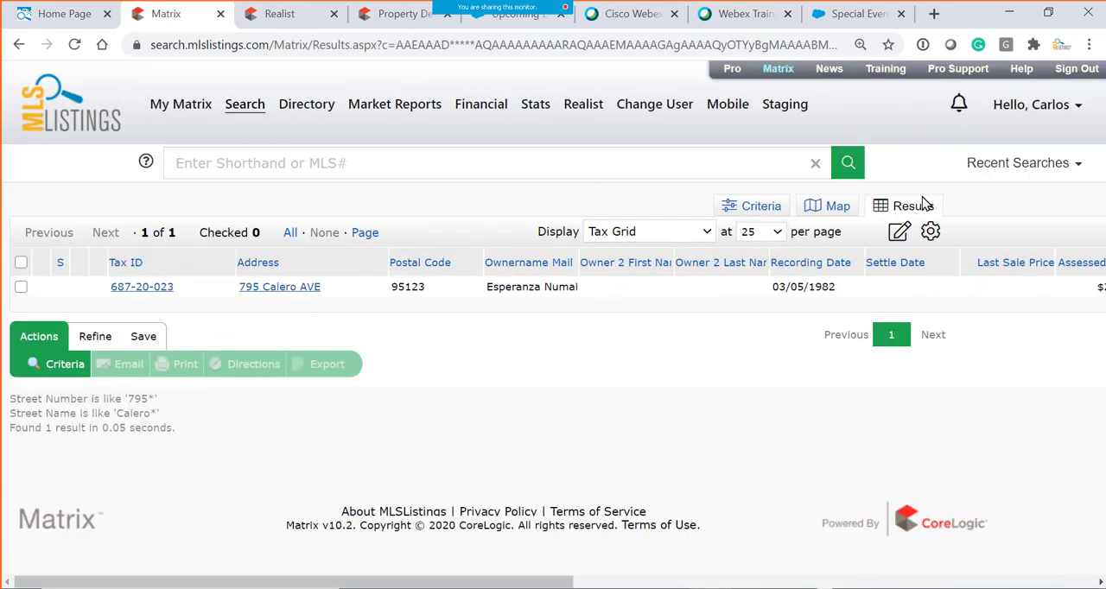
pyautogui.click(837, 208)
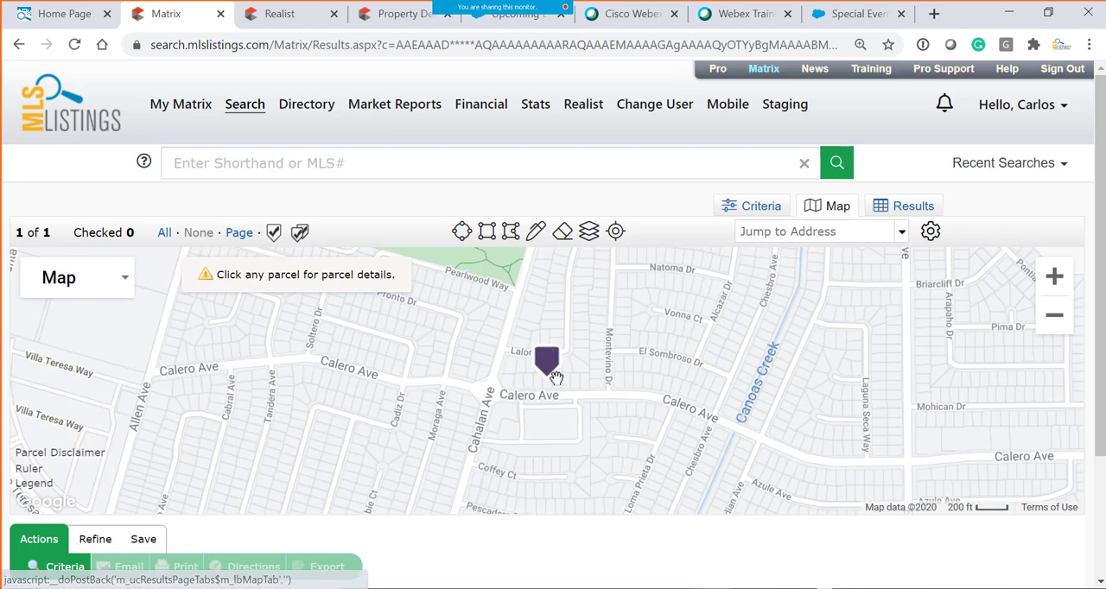
# - Return to the Tax Search criteria and delete the street name and house number
pyautogui.click(764, 212)
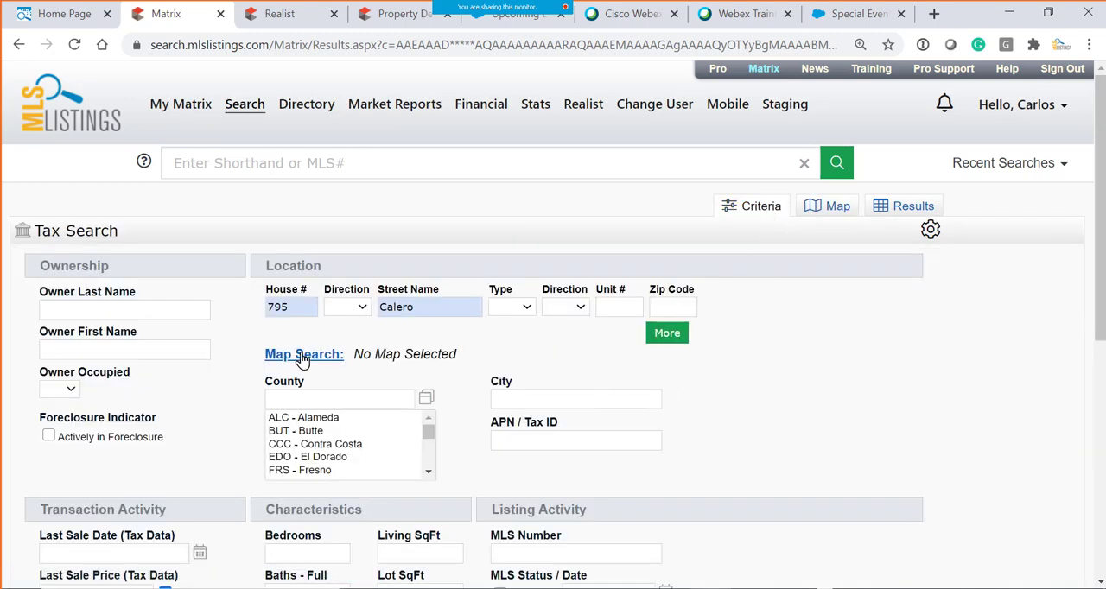
pyautogui.moveTo(432, 306); pyautogui.dragTo(226, 307)
pyautogui.press('BackSpace')
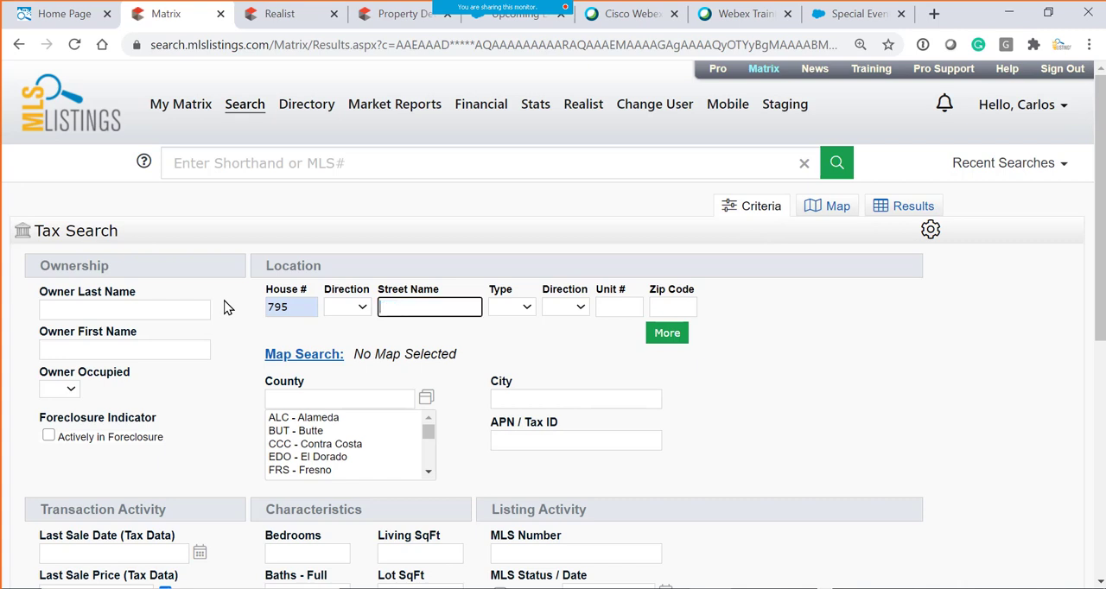
pyautogui.click(291, 307)
pyautogui.press('BackSpace')
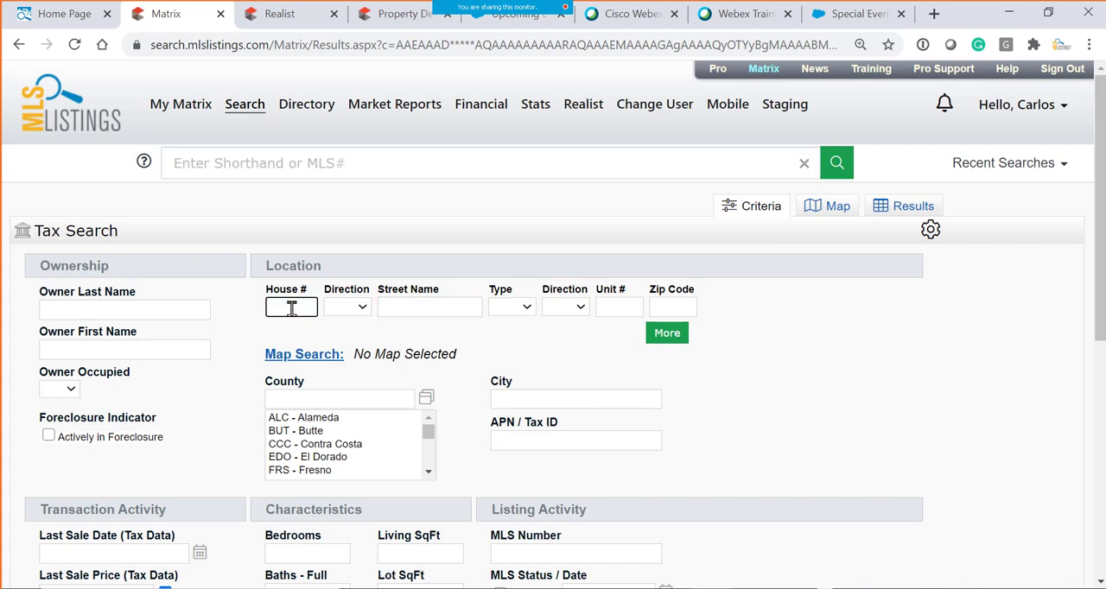
# - Enter the owner's last name as the only Tax Search criterion and check the match count
pyautogui.click(74, 316)
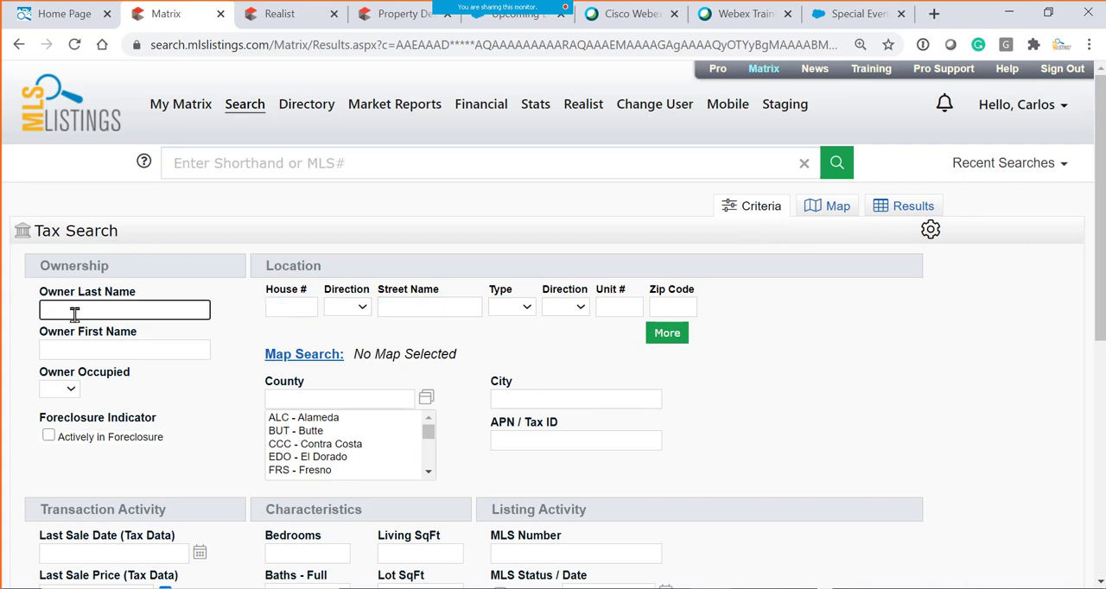
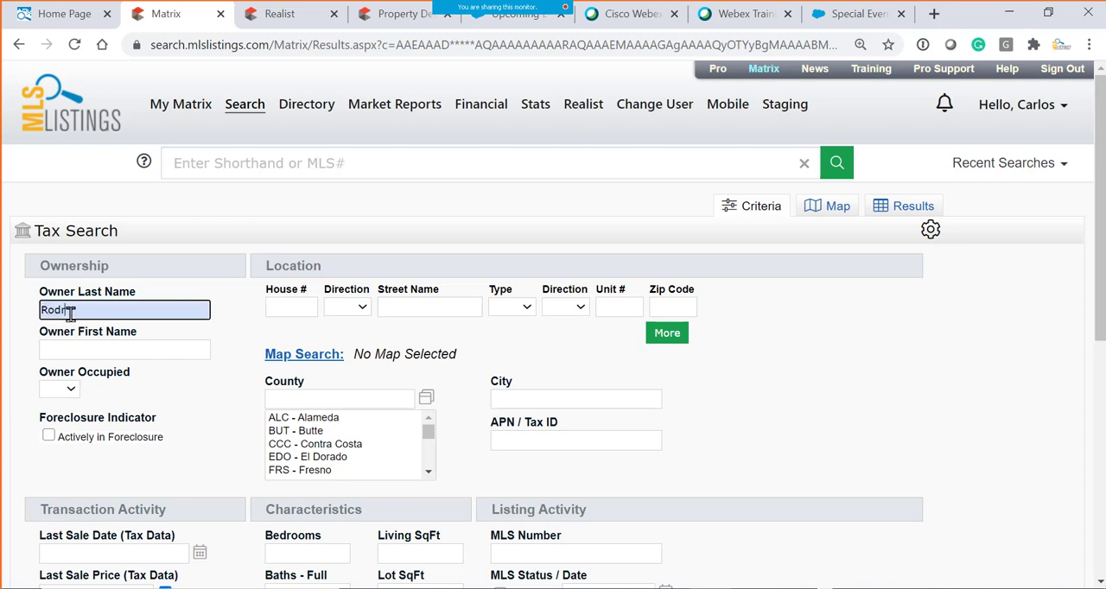
pyautogui.click(802, 442)
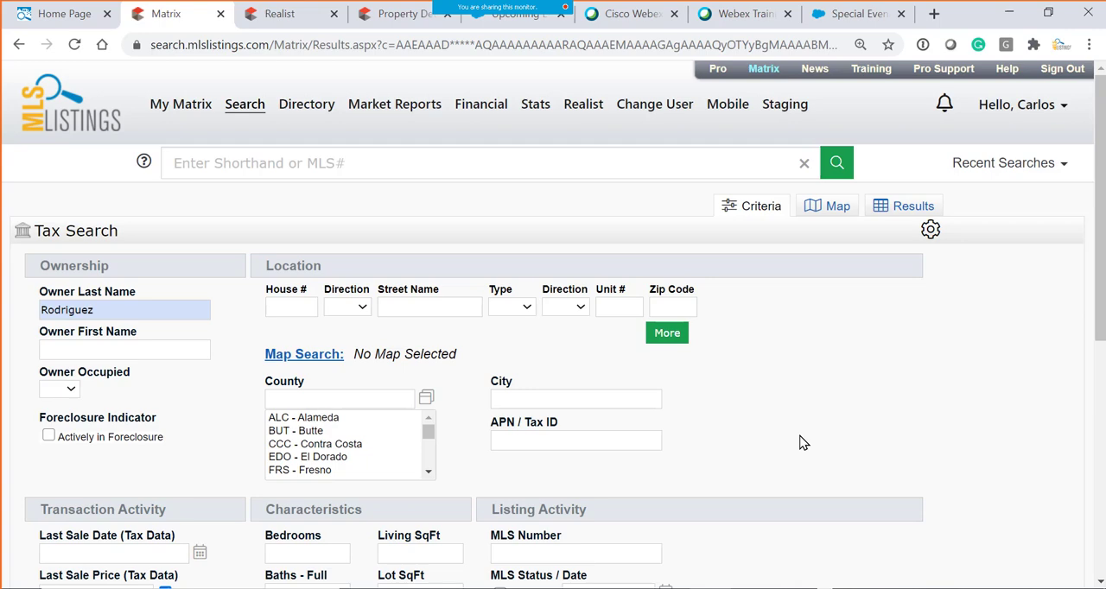
pyautogui.scroll(-5, 766, 436)
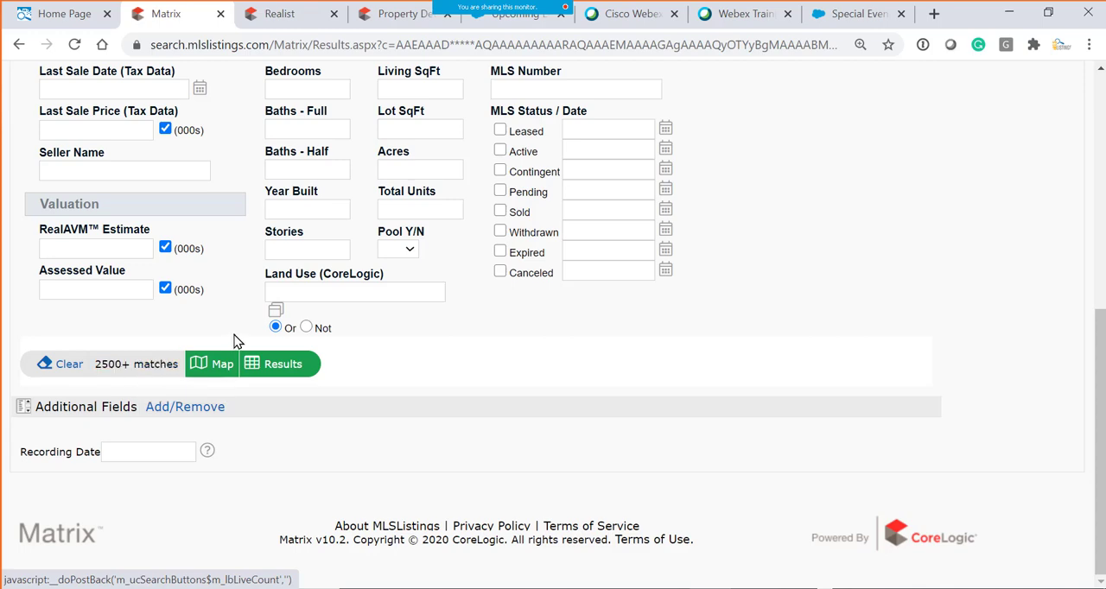
pyautogui.scroll(2, 285, 294)
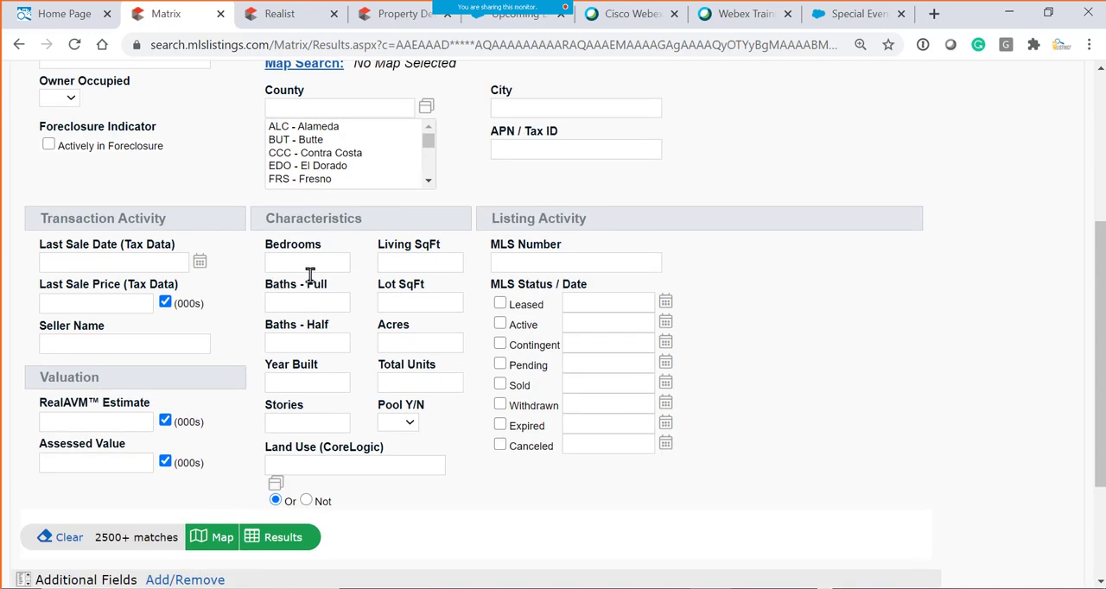
pyautogui.scroll(2, 311, 294)
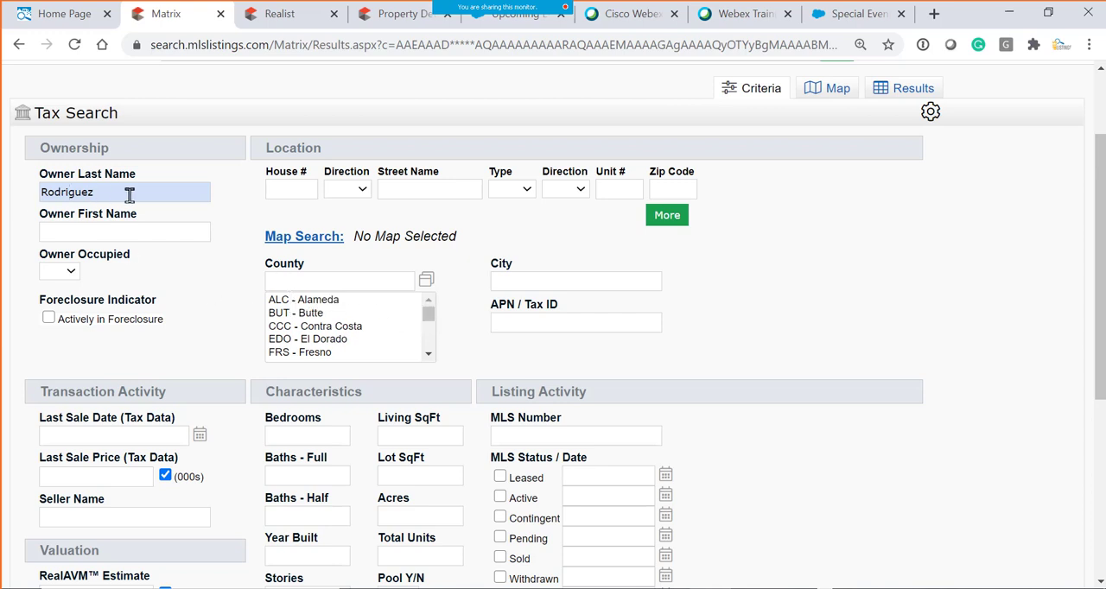
pyautogui.click(286, 279)
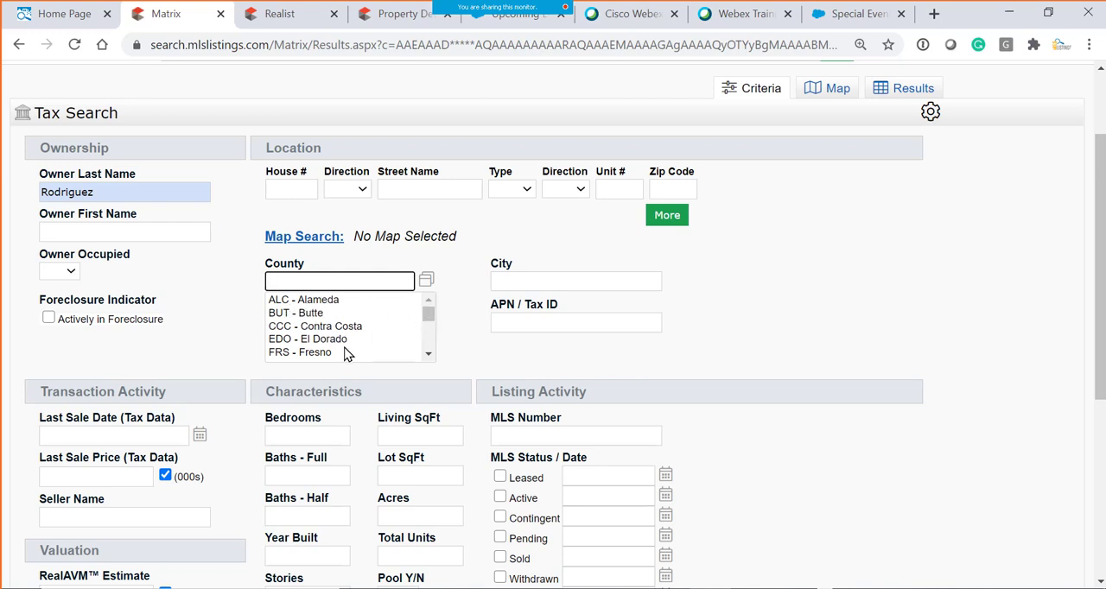
pyautogui.write('santa')
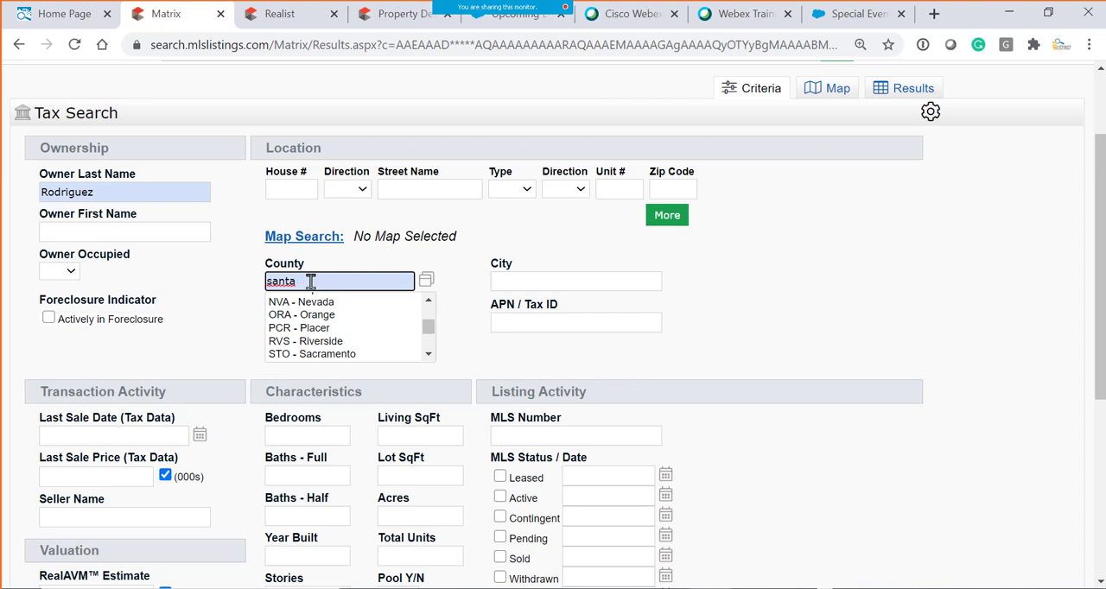
pyautogui.press('BackSpace')
pyautogui.press('BackSpace')
pyautogui.press('BackSpace')
pyautogui.press('BackSpace')
pyautogui.press('BackSpace')
# - Look up "santa clar" among the county values and set the county to SCC - Santa Clara
pyautogui.click(425, 282)
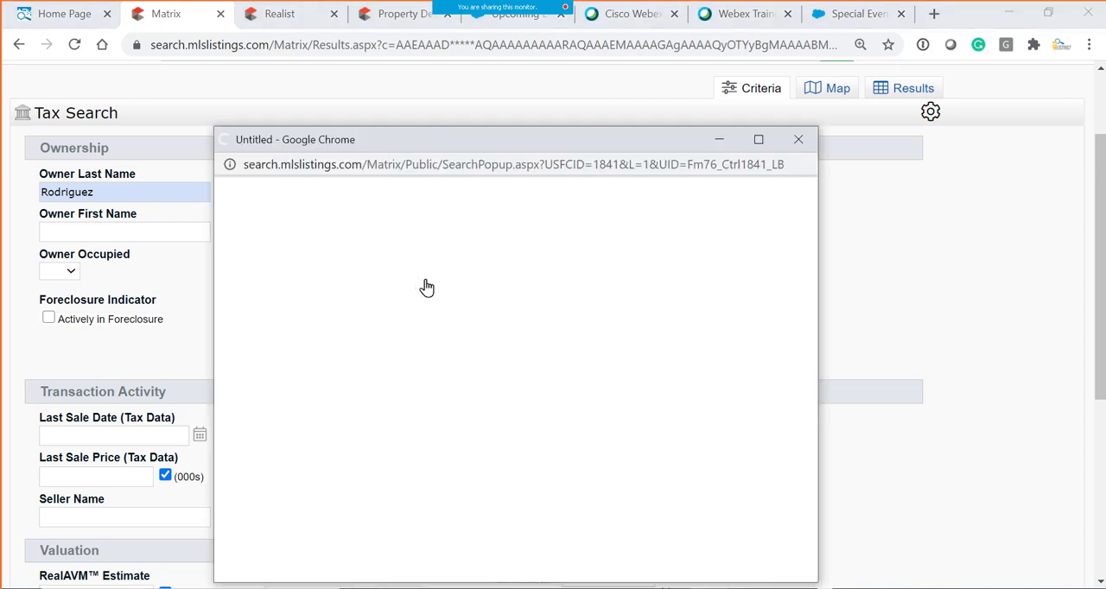
pyautogui.click(333, 240)
pyautogui.write('santa clar')
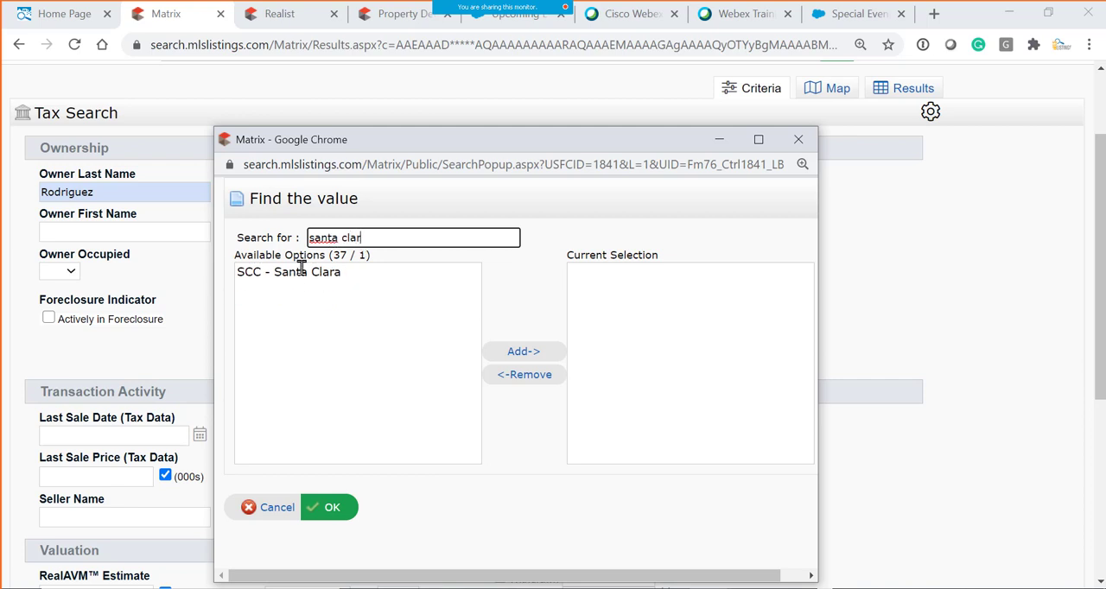
pyautogui.click(286, 276)
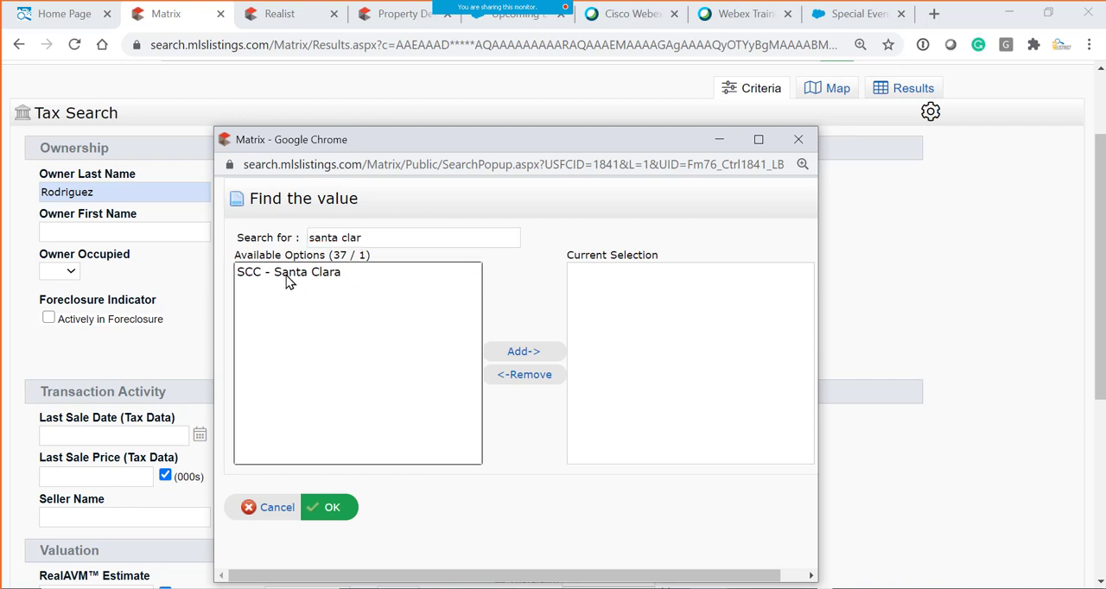
pyautogui.click(523, 352)
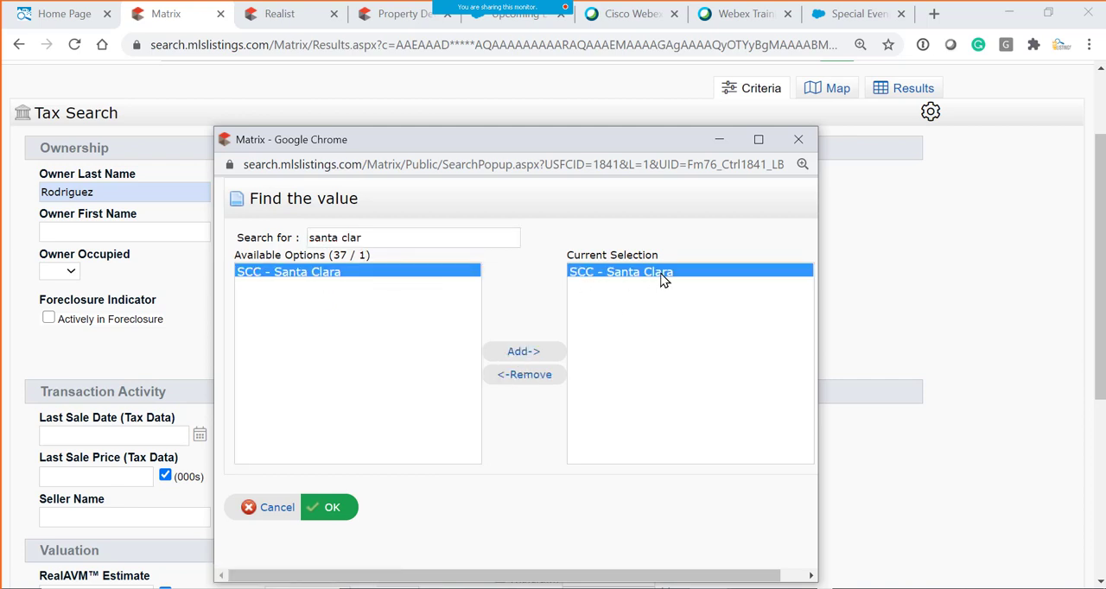
pyautogui.click(328, 509)
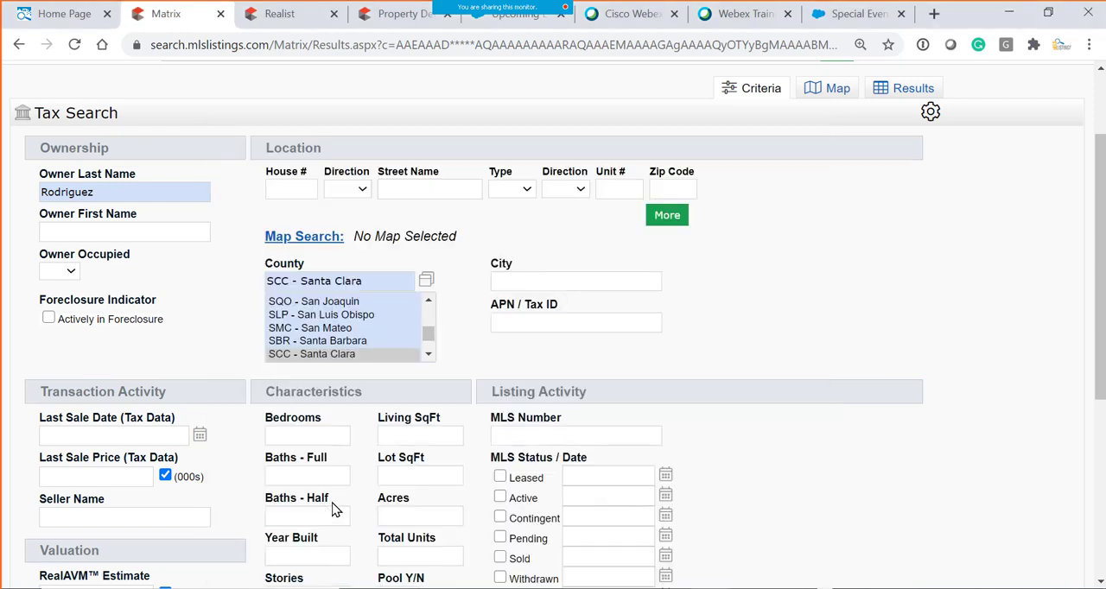
pyautogui.click(370, 355)
# - Check the match count for the owner name and county criteria, and show the matching records on the map
pyautogui.scroll(-2, 654, 393)
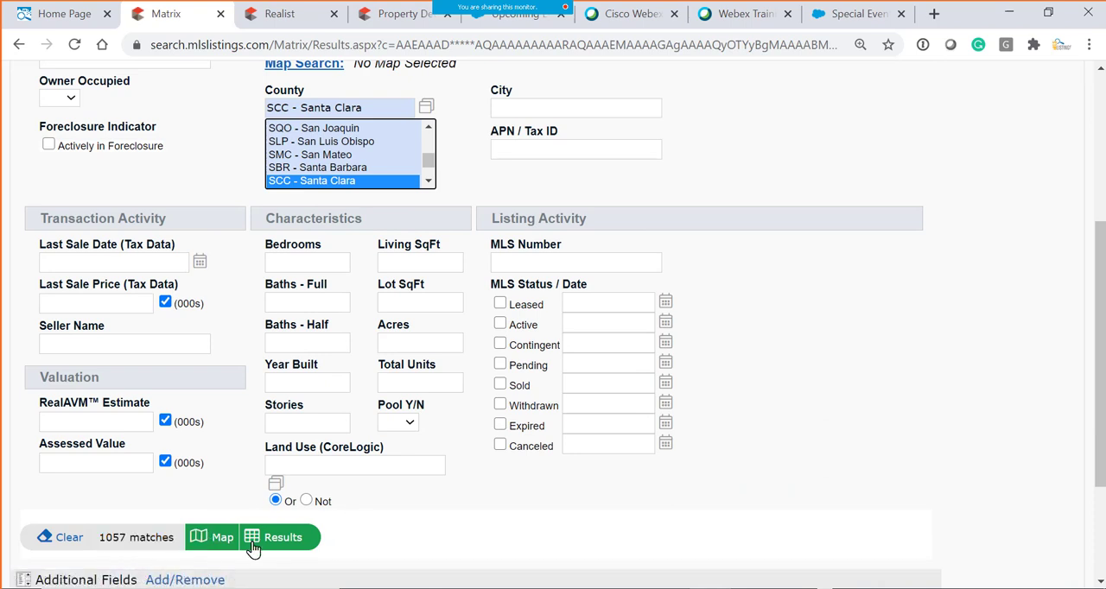
pyautogui.click(216, 537)
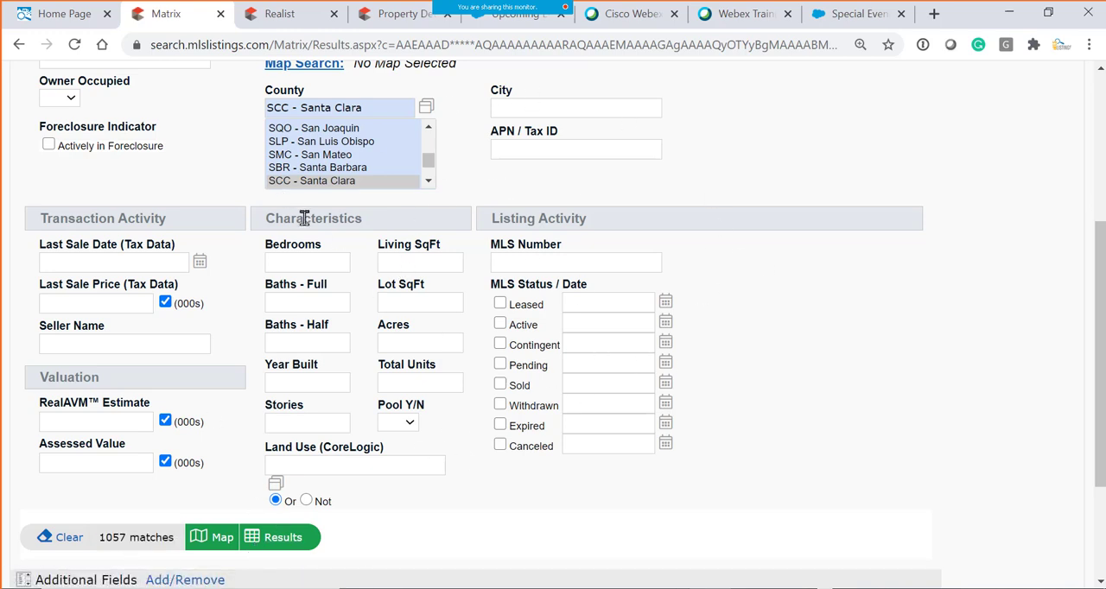
pyautogui.scroll(2, 799, 344)
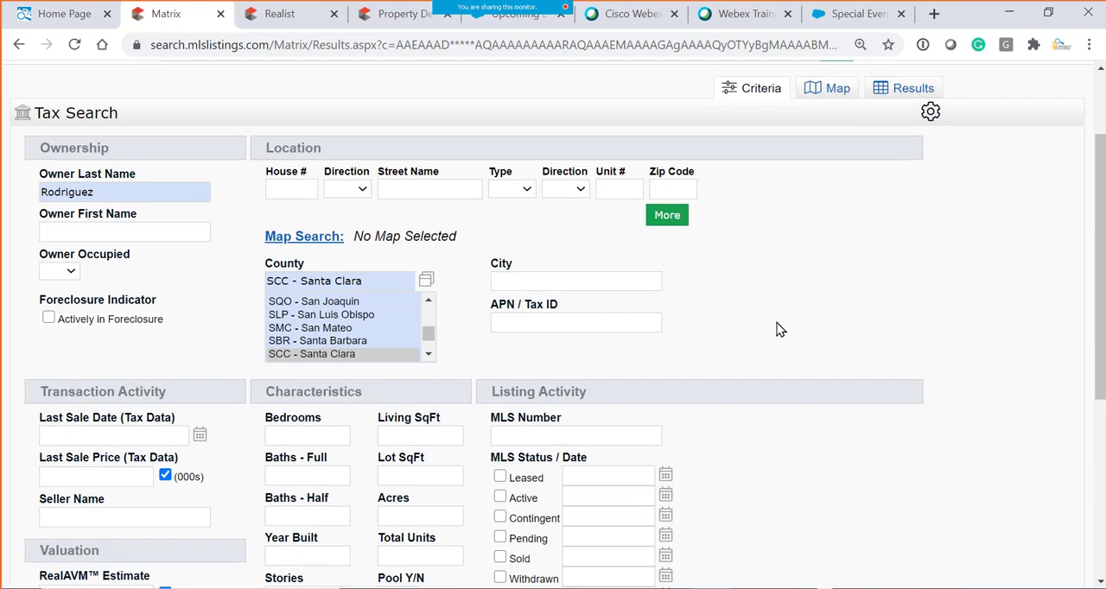
pyautogui.scroll(-2, 777, 328)
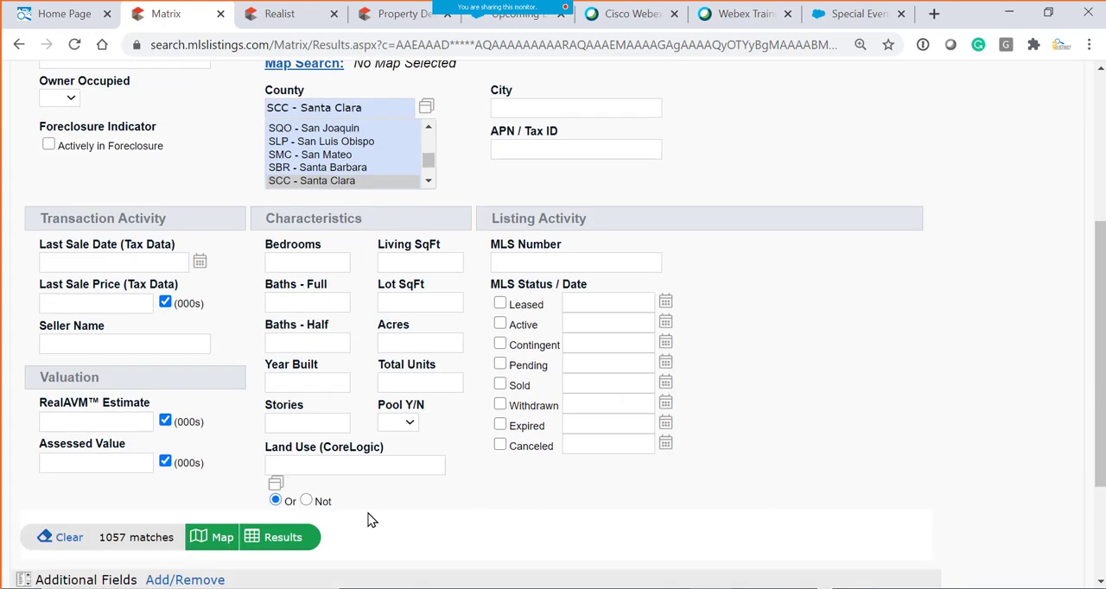
pyautogui.click(223, 543)
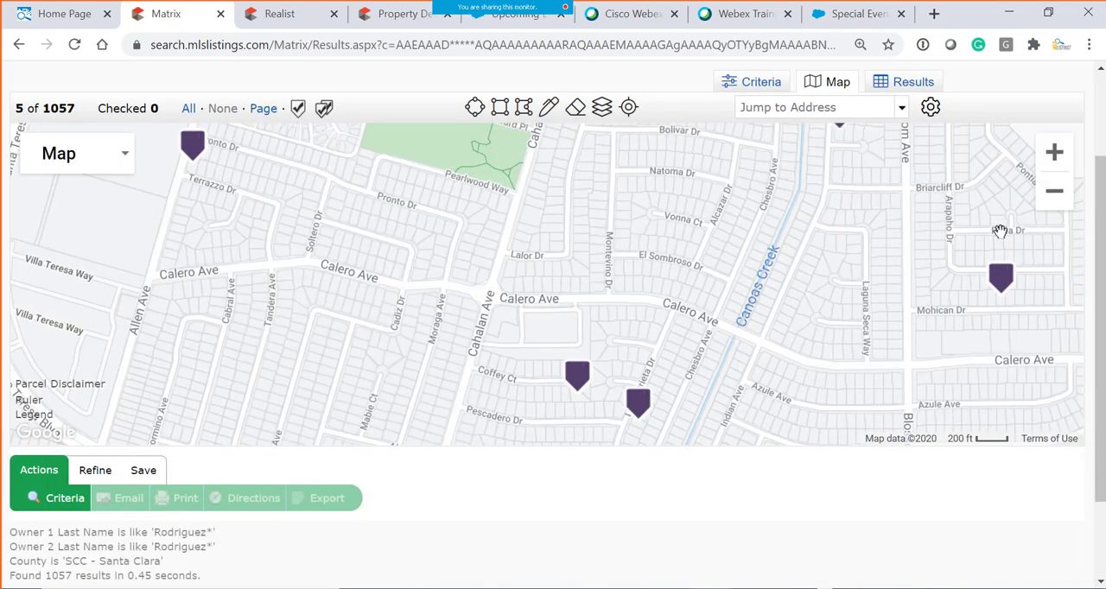
# - Examine how the matching tax records are distributed on the map, from the San Jose area down to Morgan Hill and Gilroy
pyautogui.click(1054, 192)
pyautogui.click(1054, 191)
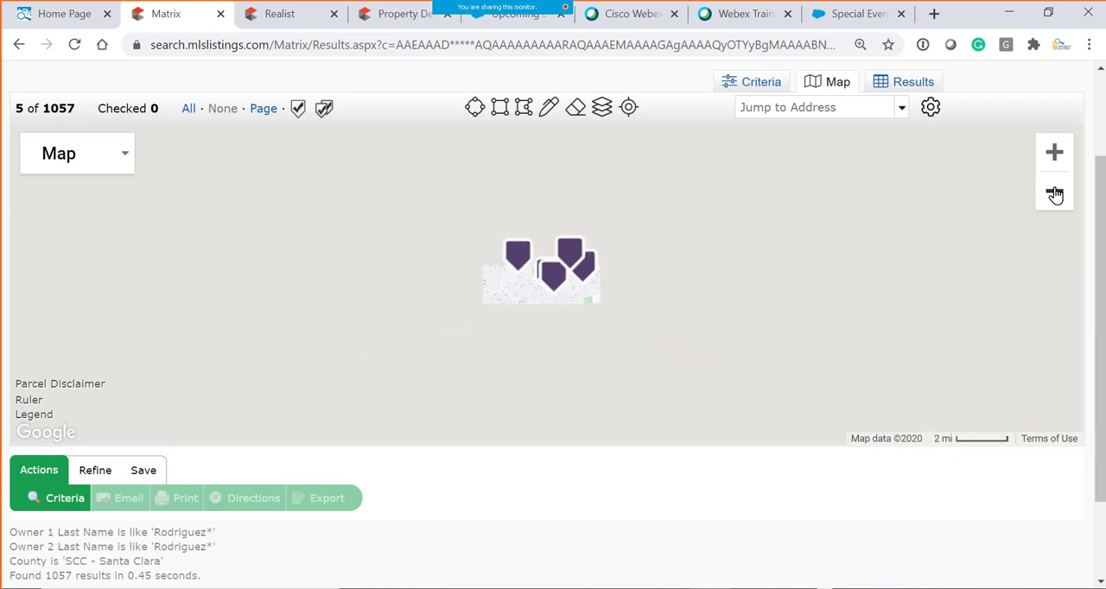
pyautogui.click(1054, 192)
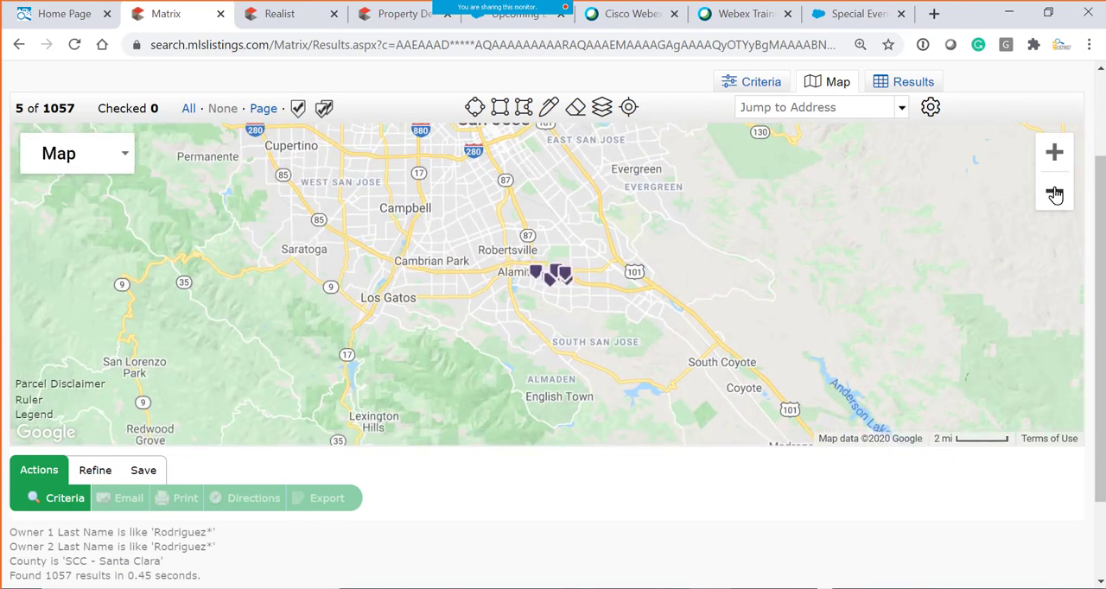
pyautogui.click(1053, 192)
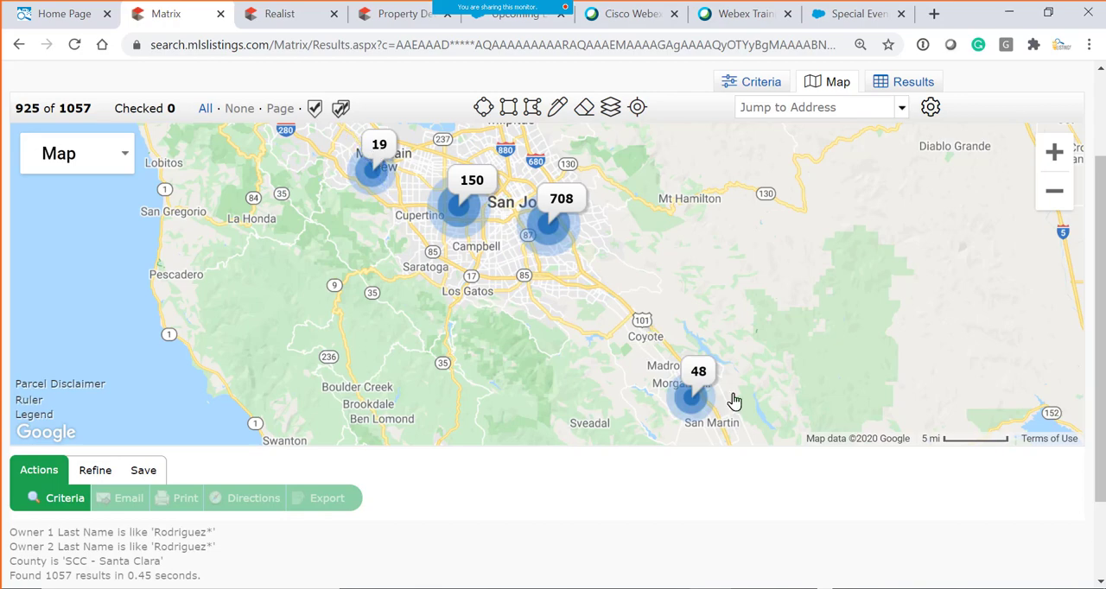
pyautogui.scroll(1, 701, 400)
pyautogui.scroll(-1, 701, 394)
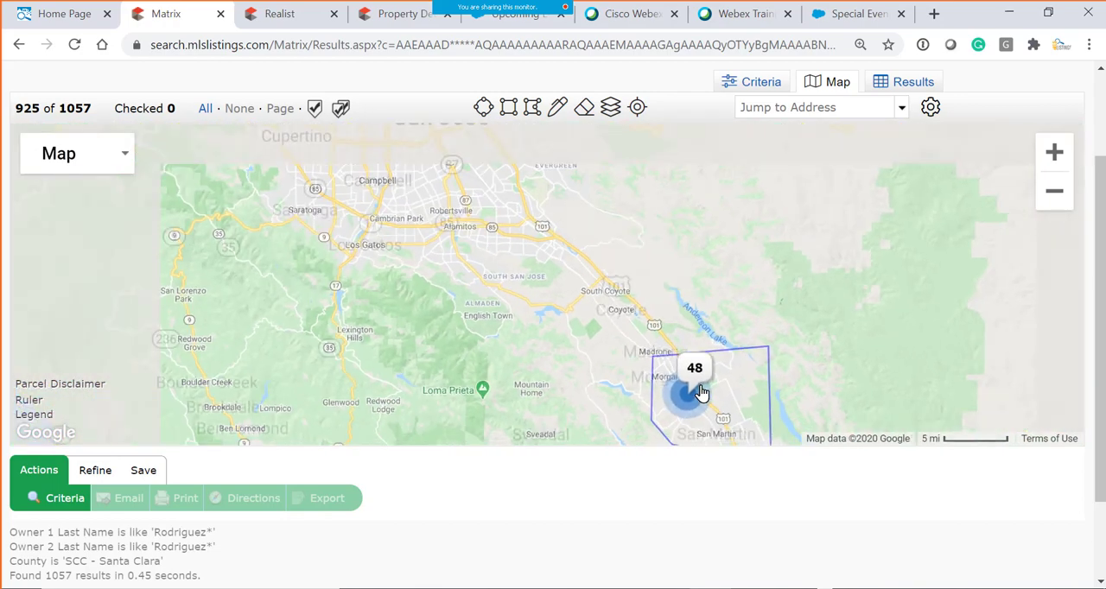
pyautogui.scroll(-1, 701, 380)
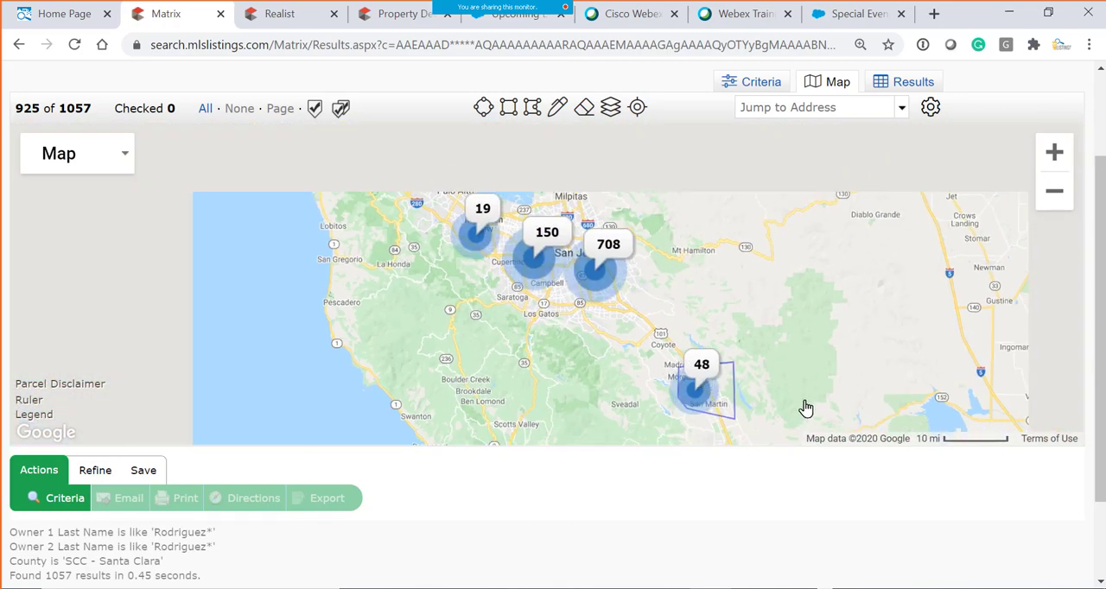
pyautogui.moveTo(802, 407); pyautogui.dragTo(750, 296)
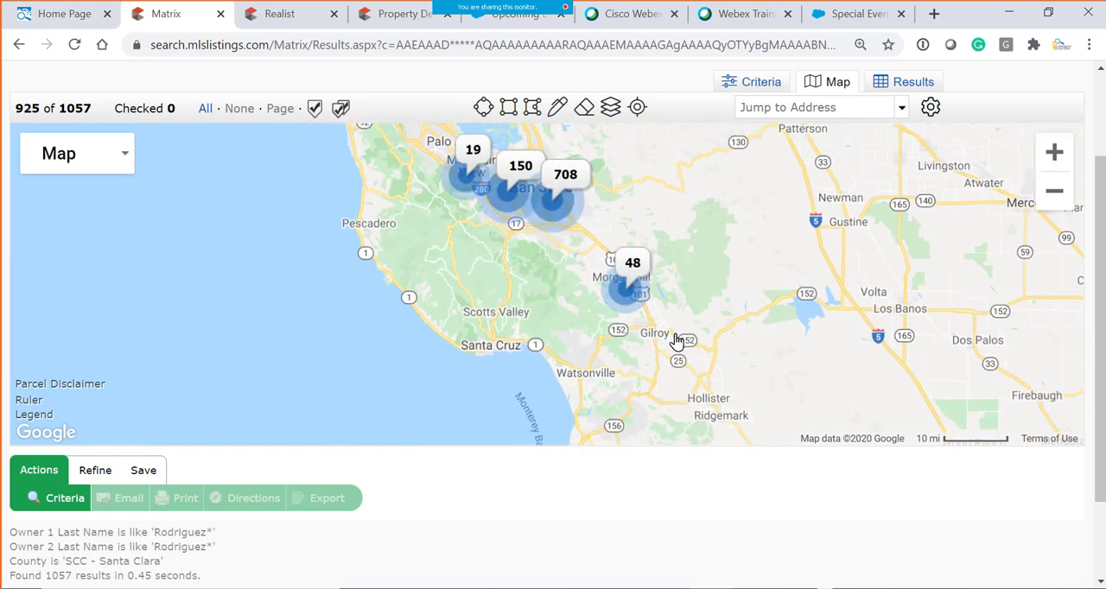
pyautogui.scroll(1, 687, 359)
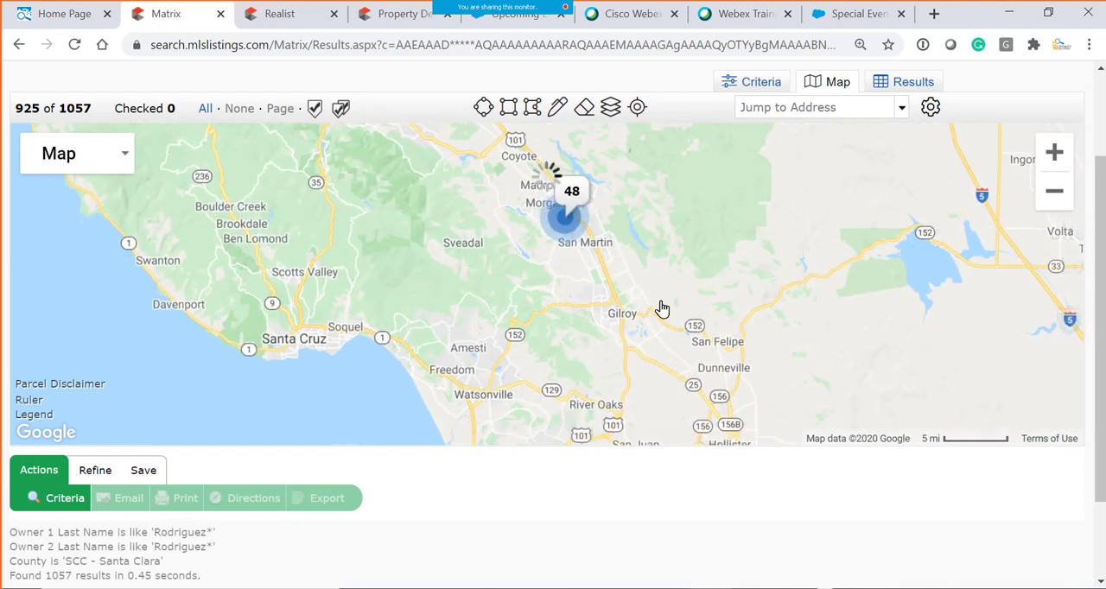
# - Return from the map to the Tax Search criteria and check the match count for the owner name and county
pyautogui.moveTo(662, 308); pyautogui.dragTo(775, 427)
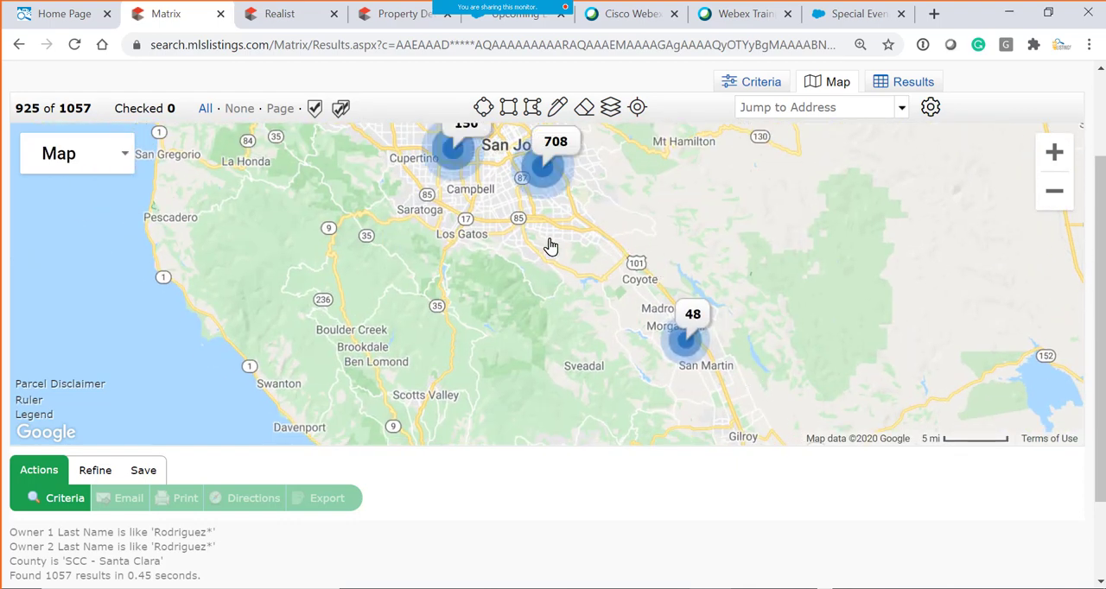
pyautogui.click(762, 83)
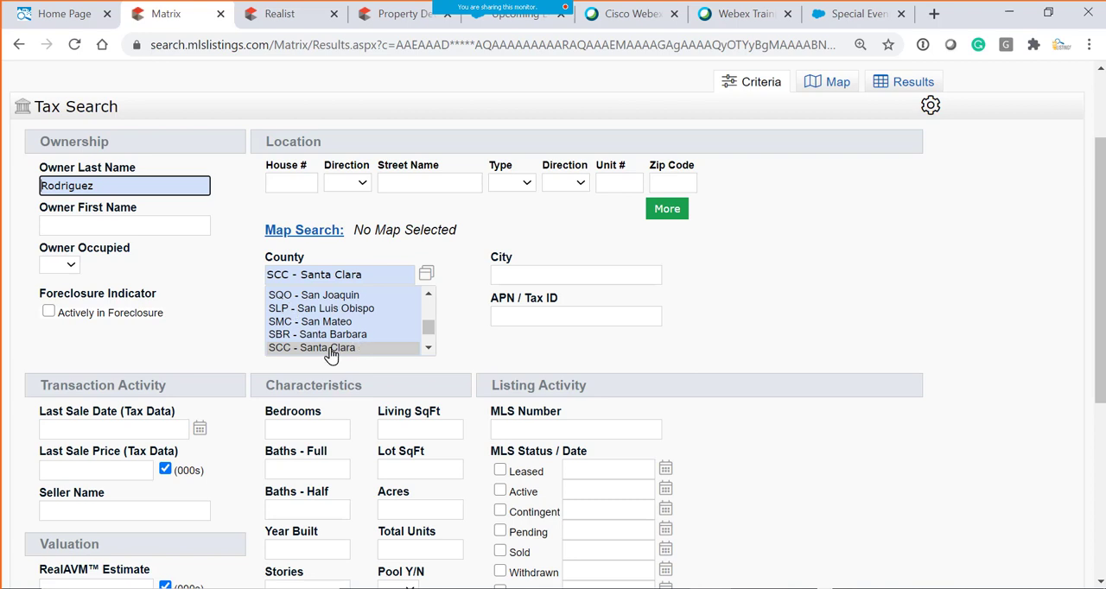
pyautogui.scroll(-2, 226, 534)
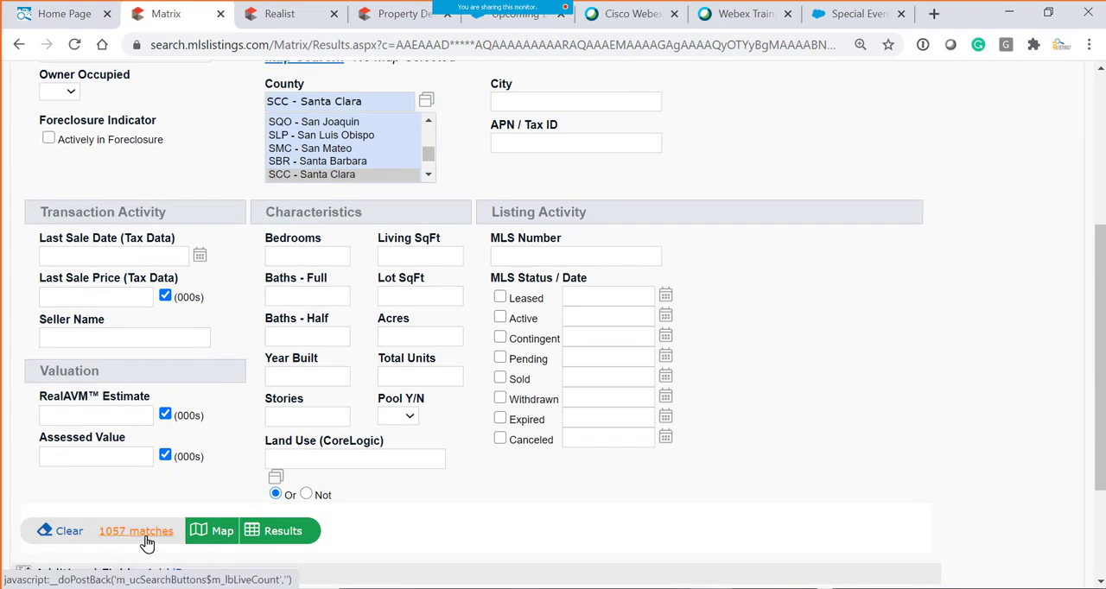
pyautogui.scroll(1, 198, 248)
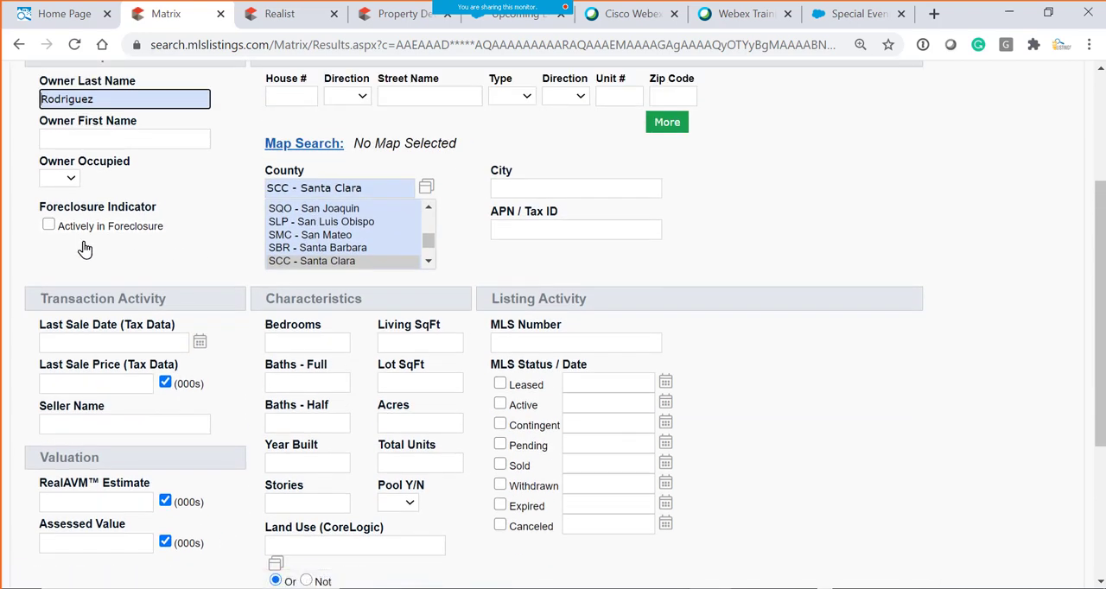
# - Restrict the tax search to properties actively in foreclosure and check the match count
pyautogui.click(48, 225)
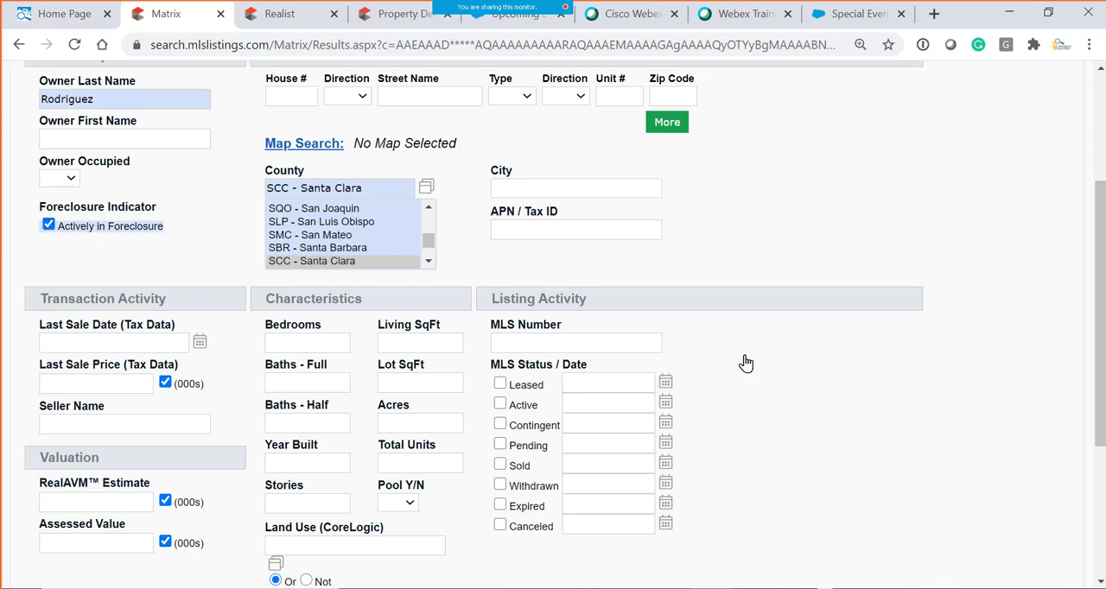
pyautogui.scroll(-3, 746, 363)
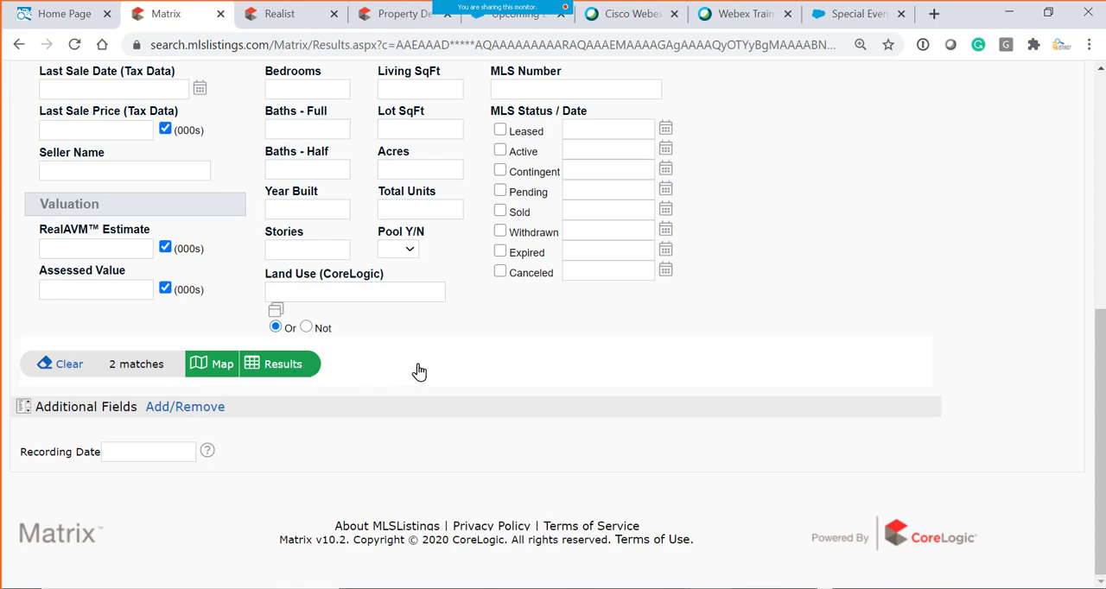
pyautogui.scroll(5, 82, 223)
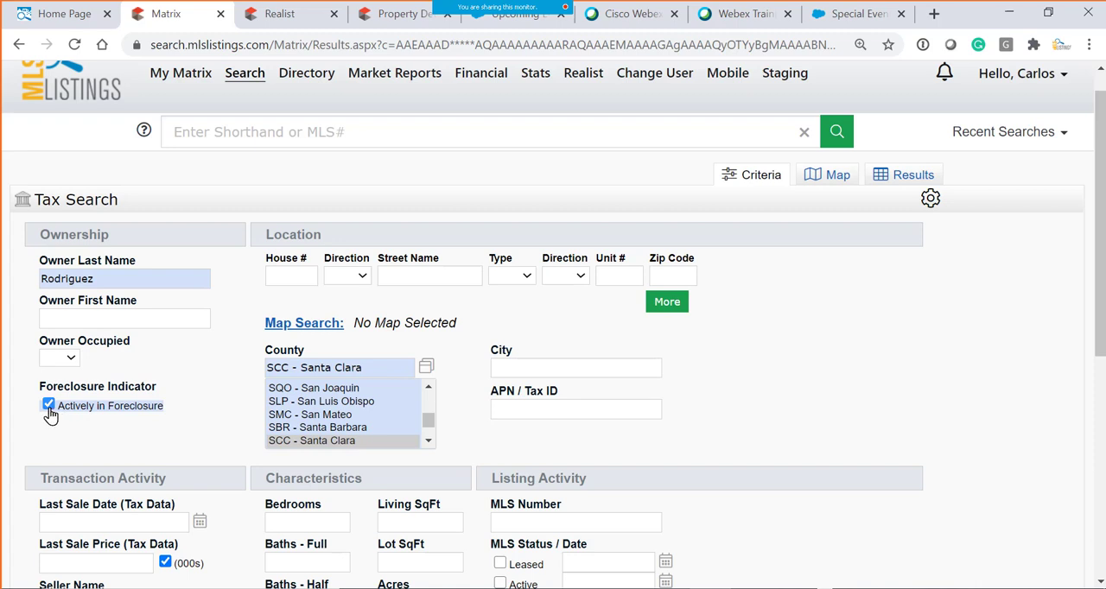
# - Remove the foreclosure restriction, set Owner Occupied to Yes, and check the match count
pyautogui.click(48, 405)
pyautogui.click(70, 361)
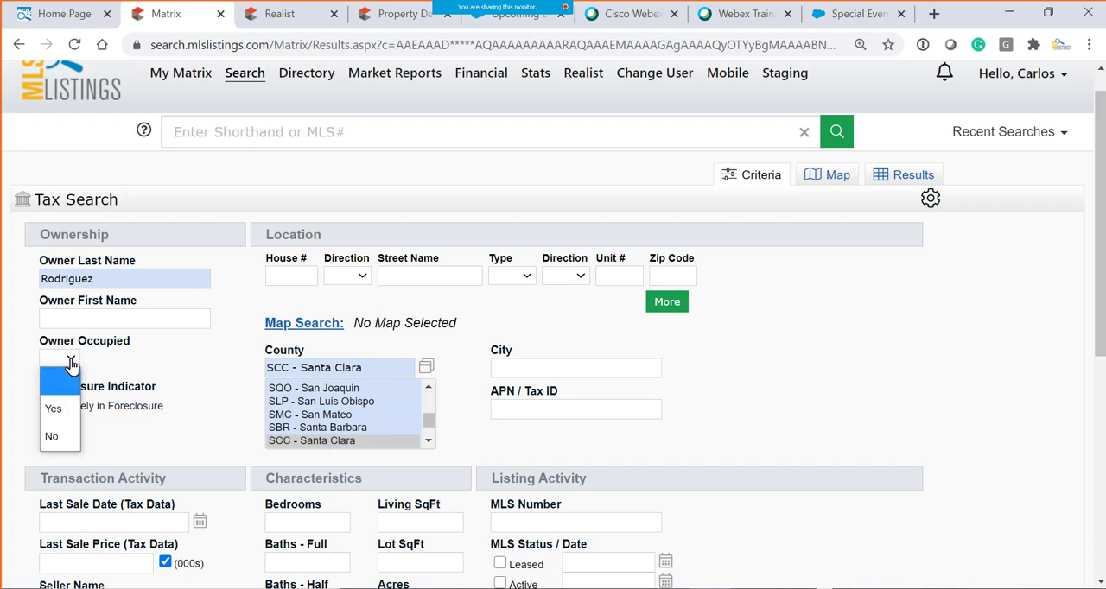
pyautogui.click(57, 415)
pyautogui.scroll(-5, 141, 419)
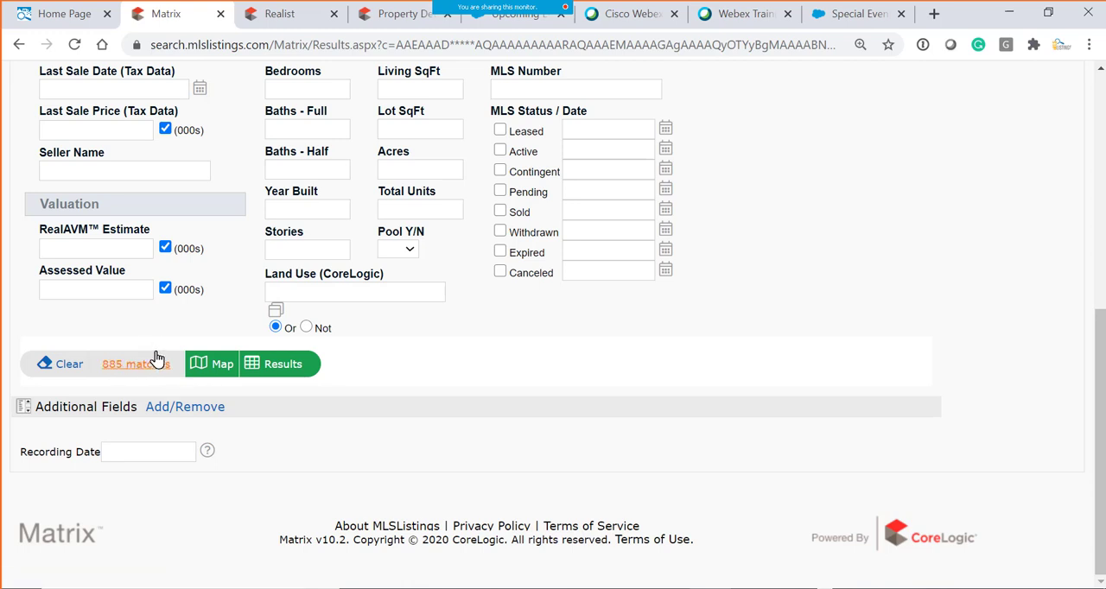
# - Reset Owner Occupied to blank and check the match count without that filter
pyautogui.scroll(4, 139, 345)
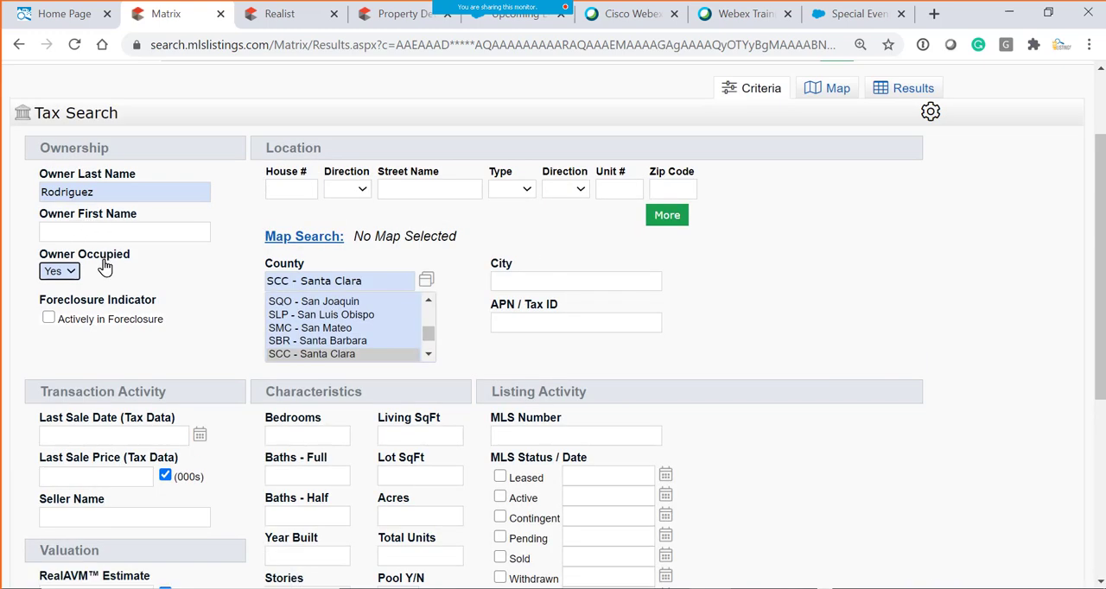
pyautogui.click(72, 274)
pyautogui.click(43, 295)
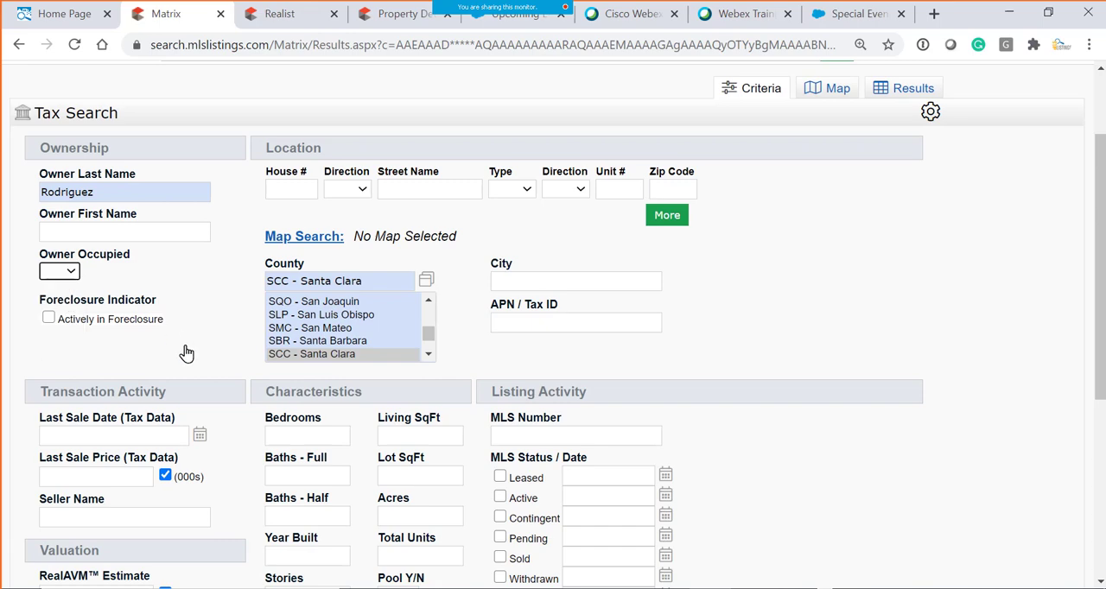
pyautogui.scroll(-4, 185, 353)
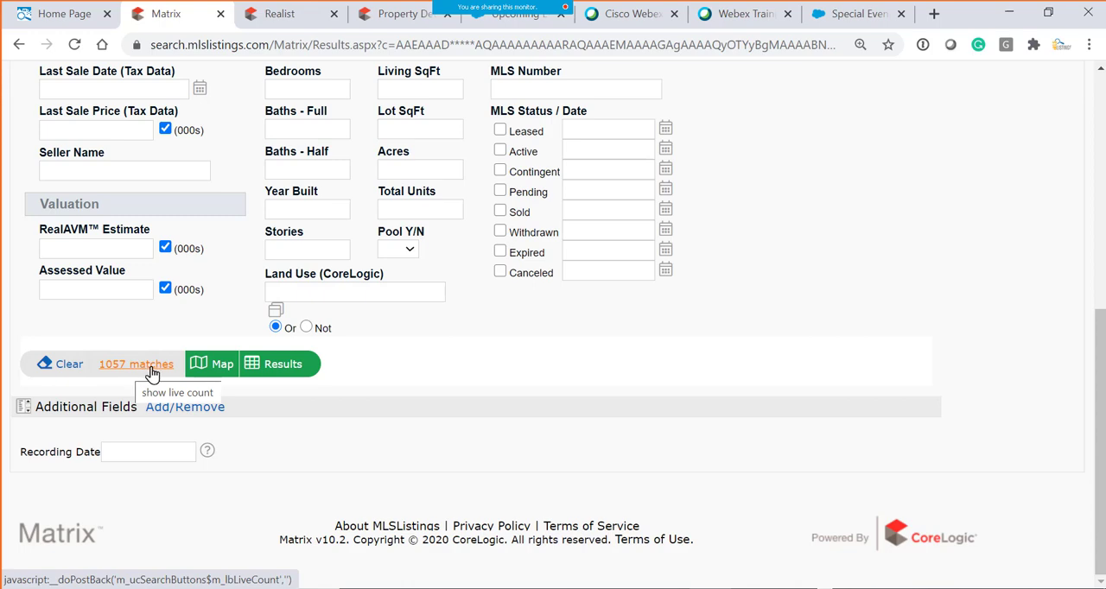
# - Set Owner Occupied to No and check the match count for properties their owners do not occupy
pyautogui.scroll(4, 199, 321)
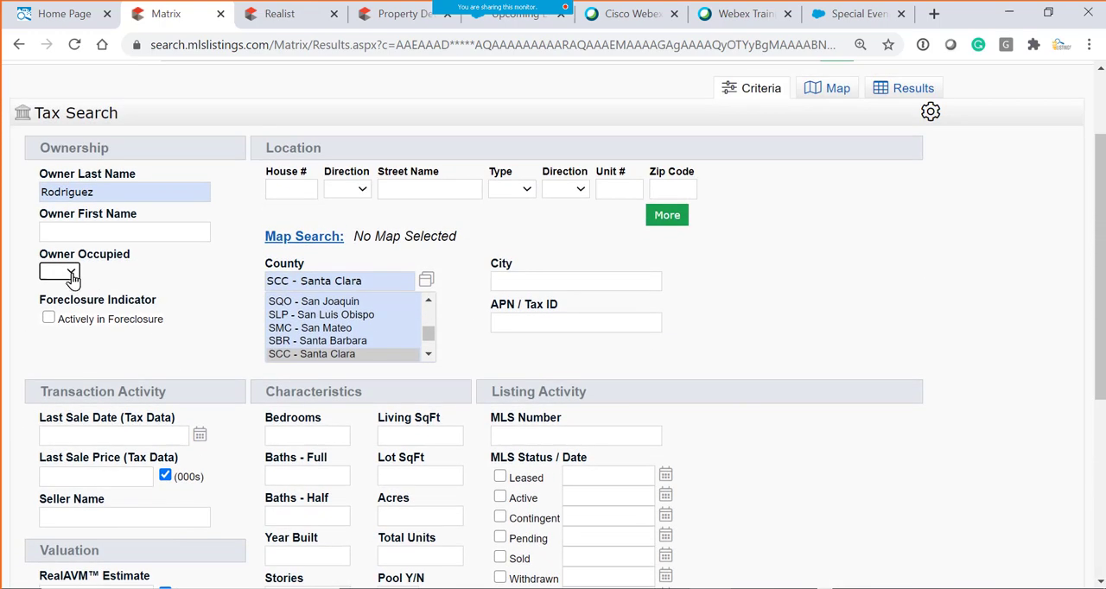
pyautogui.click(72, 277)
pyautogui.click(54, 348)
pyautogui.scroll(-4, 216, 415)
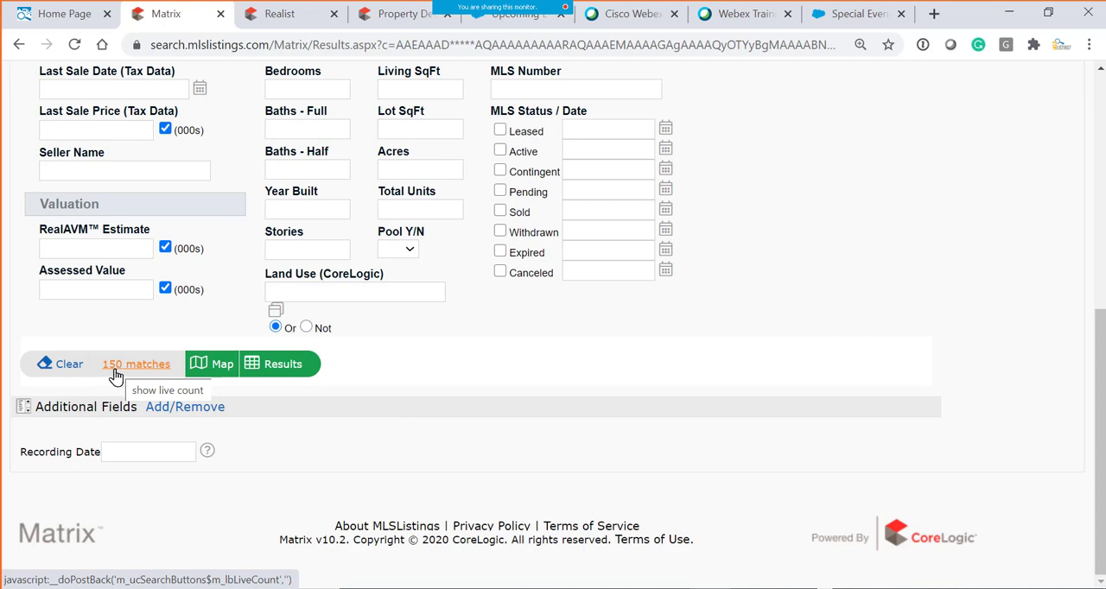
pyautogui.scroll(5, 149, 337)
pyautogui.click(73, 392)
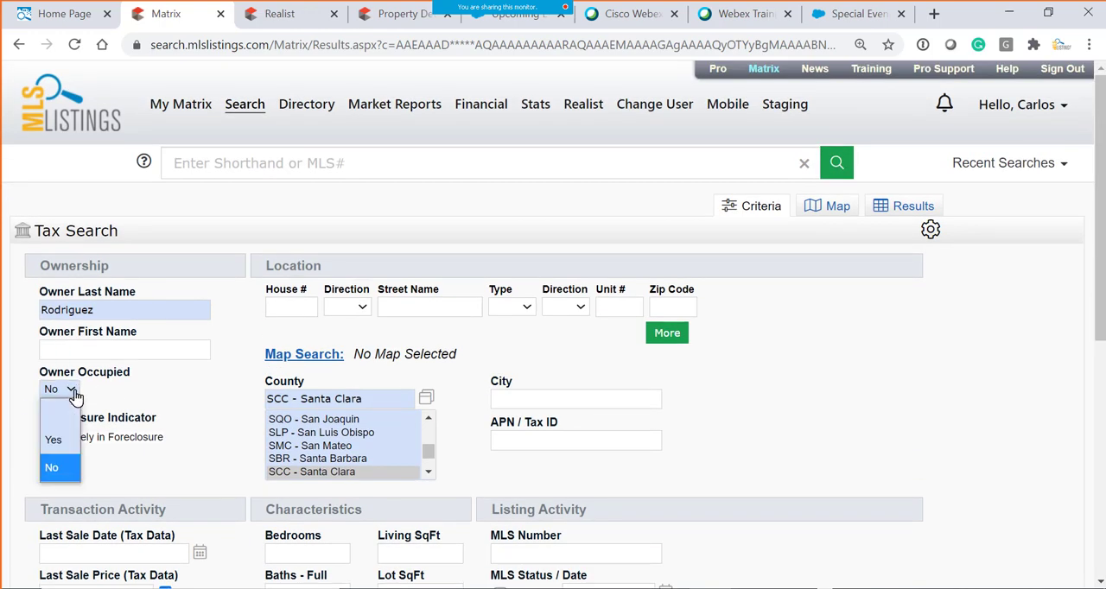
pyautogui.click(54, 469)
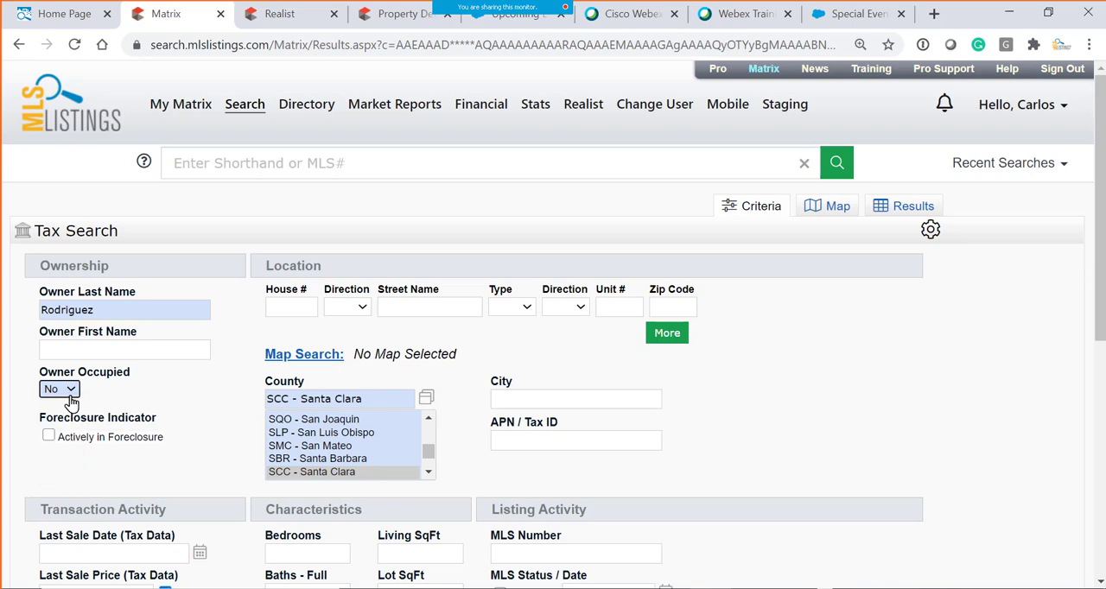
pyautogui.scroll(-1, 195, 424)
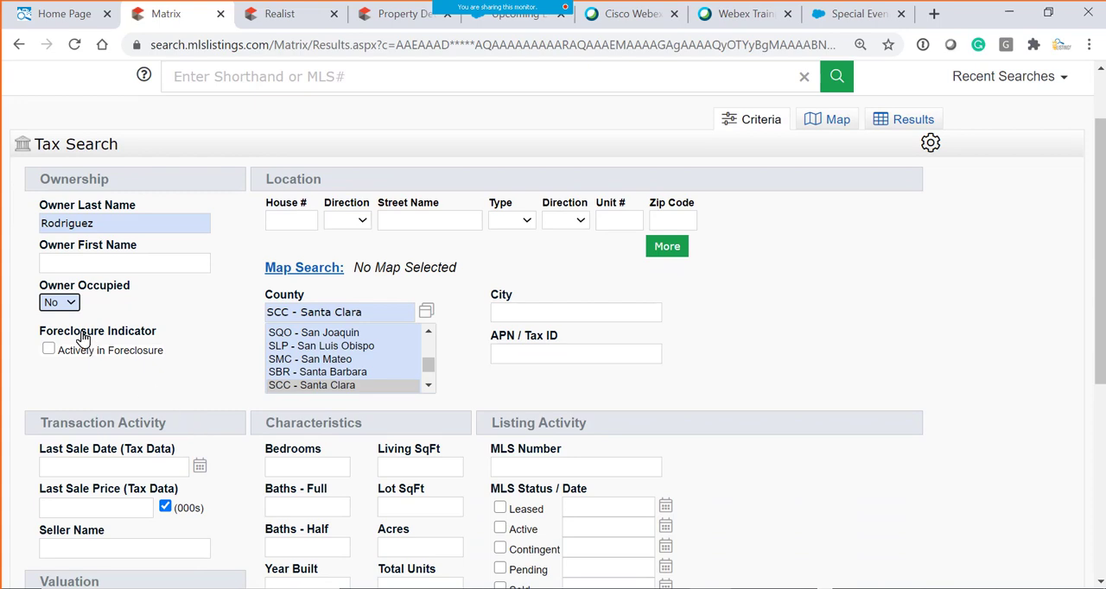
pyautogui.scroll(-4, 164, 366)
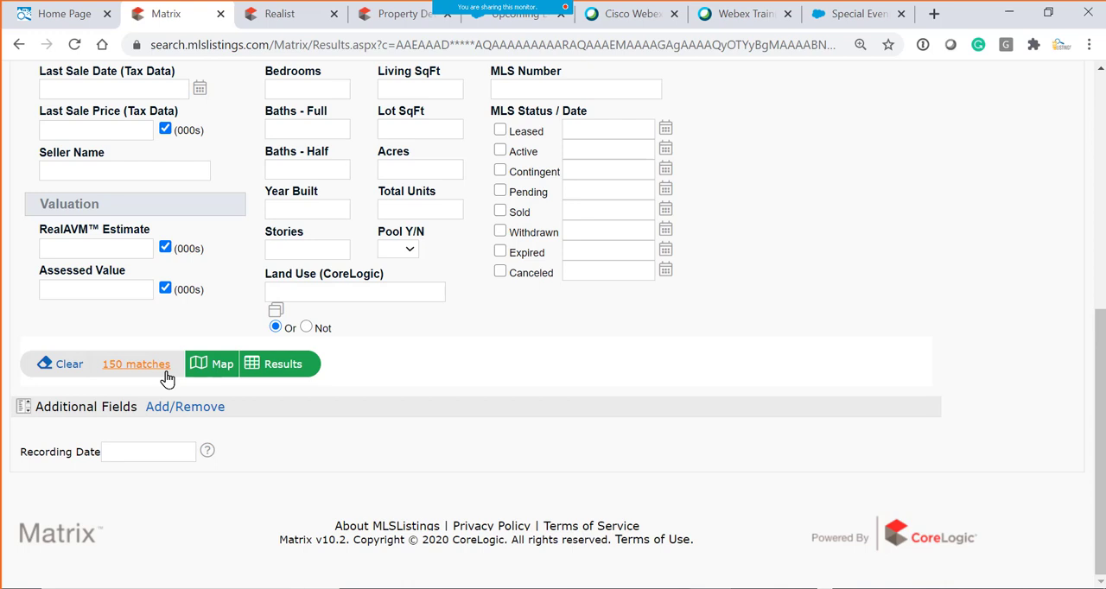
# - Clear the Owner Occupied filter back to blank
pyautogui.scroll(4, 392, 395)
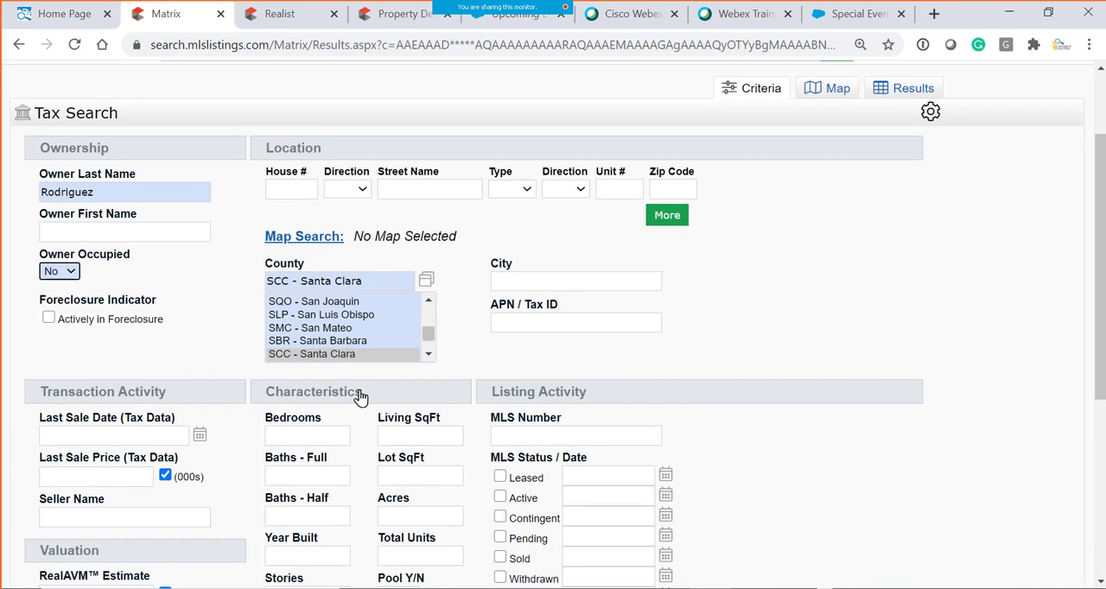
pyautogui.click(60, 272)
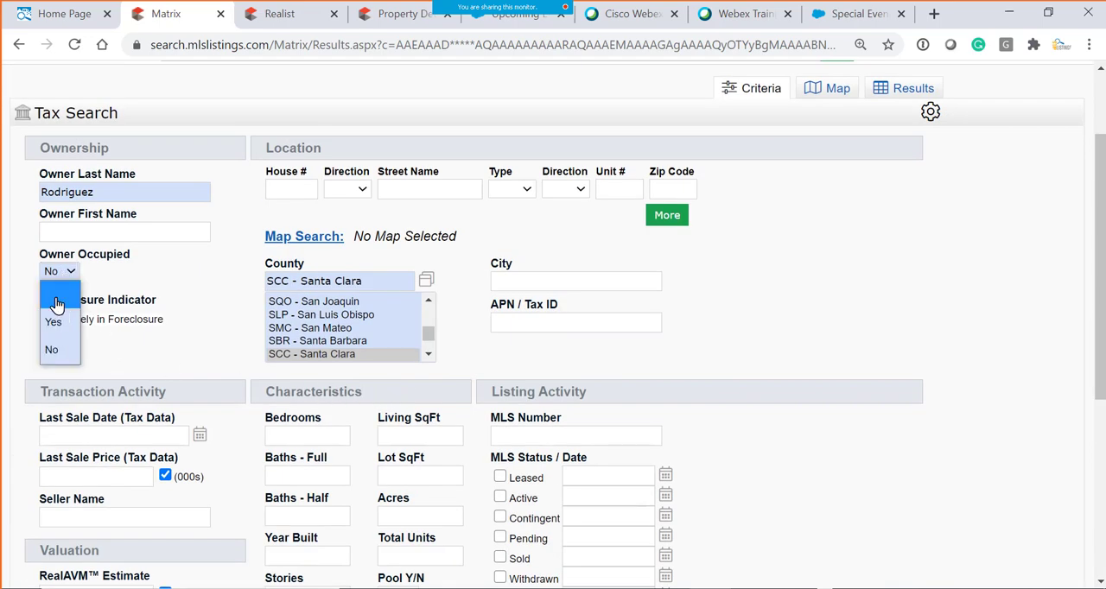
pyautogui.click(57, 300)
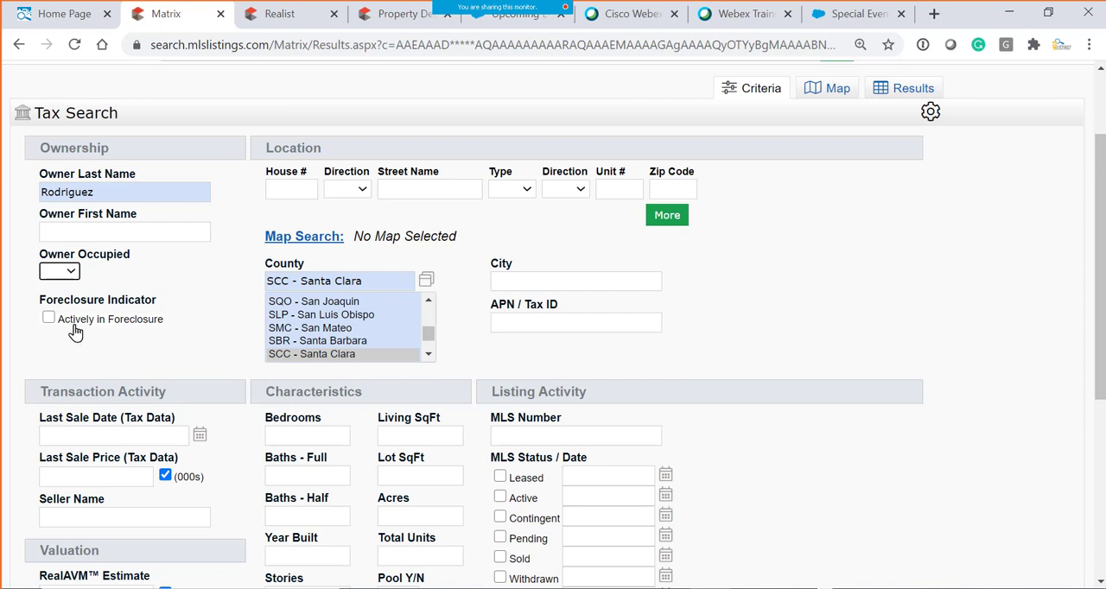
# - Add the owner's first name to the criteria, check the match count, and show the matching records on the map
pyautogui.click(66, 240)
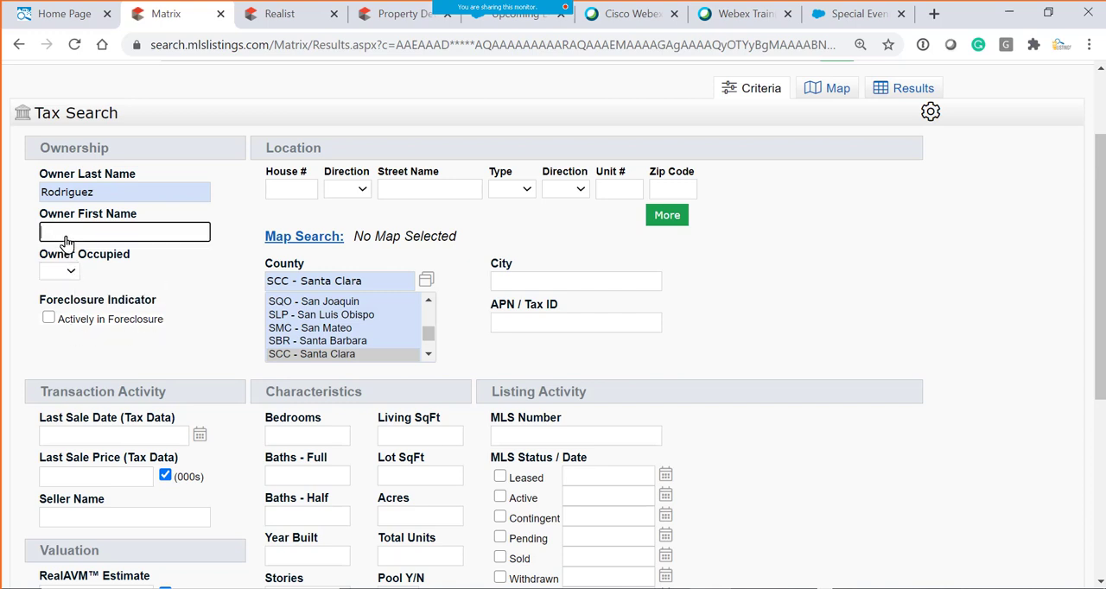
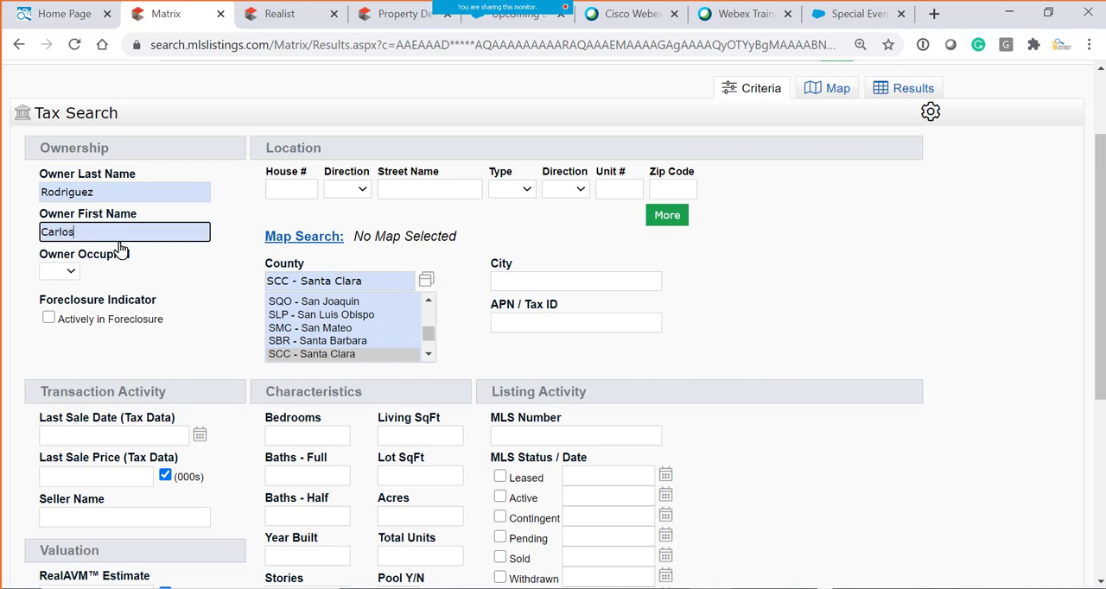
pyautogui.scroll(-2, 315, 359)
pyautogui.scroll(-4, 233, 507)
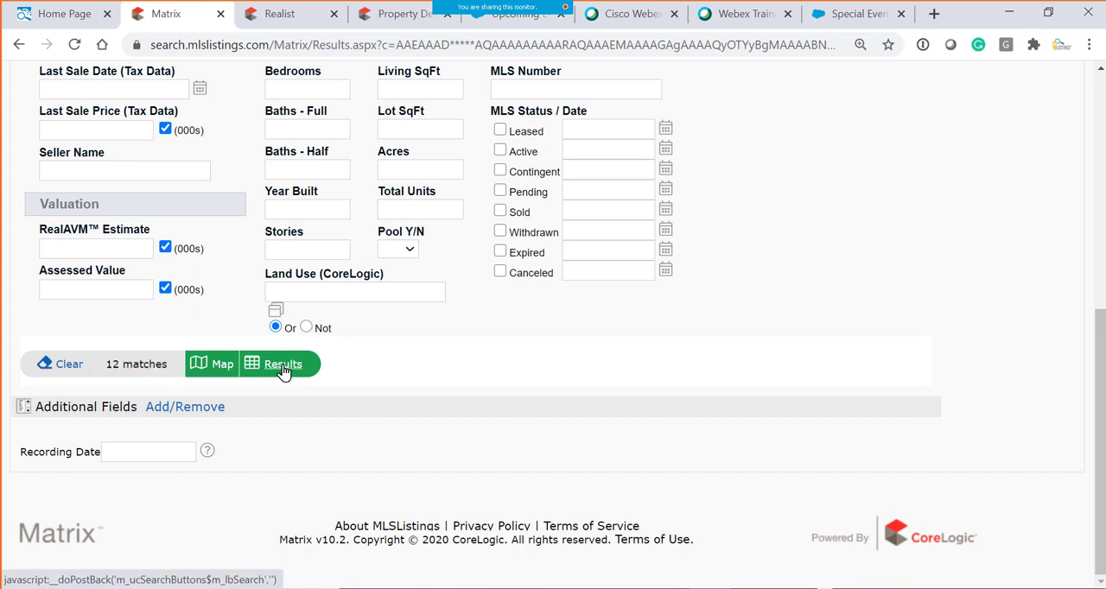
pyautogui.click(220, 370)
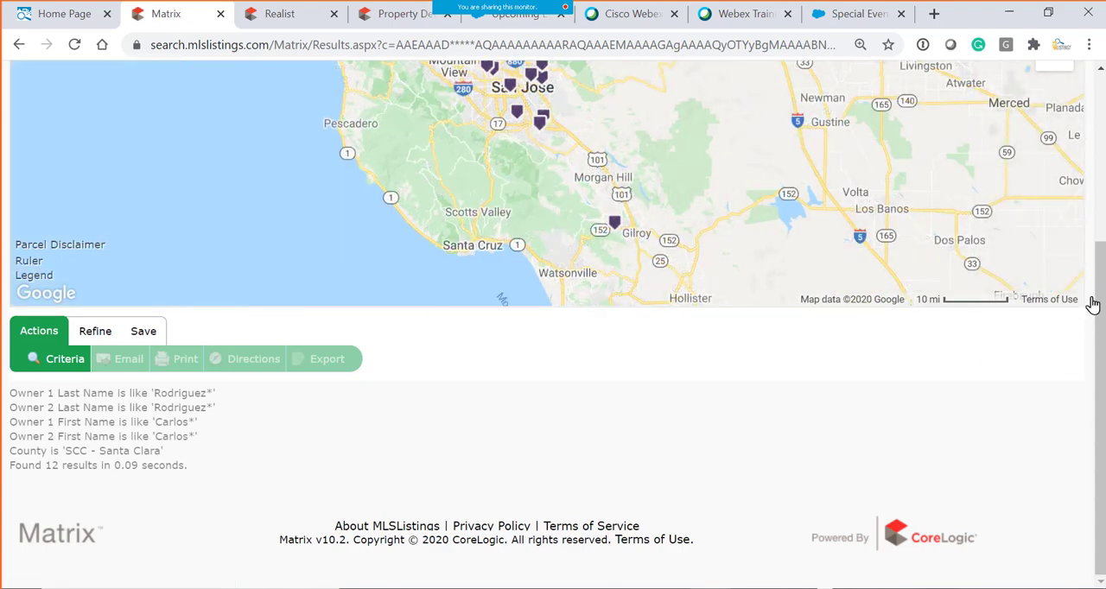
pyautogui.scroll(2, 1092, 329)
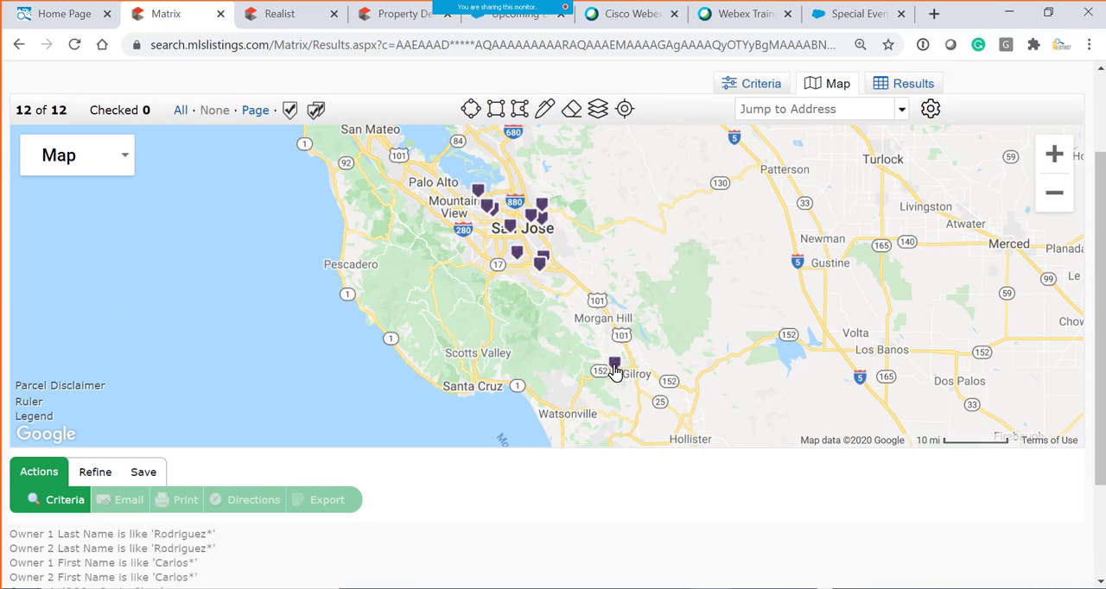
# - View the property summary of the matching record near Gilroy, close it, and look over the applied search criteria
pyautogui.click(615, 371)
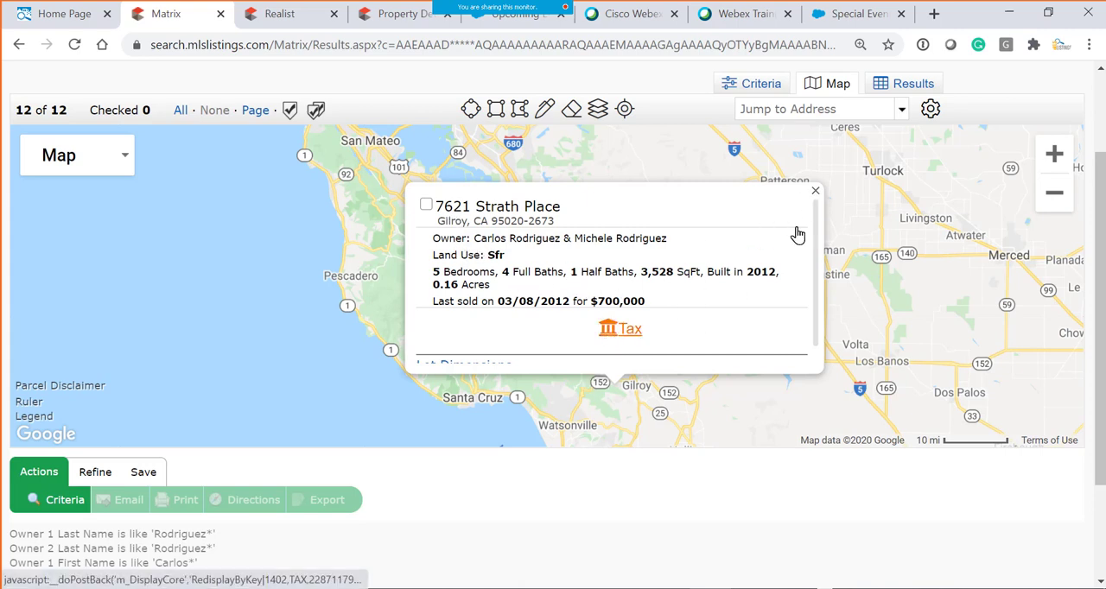
pyautogui.click(816, 192)
pyautogui.scroll(-2, 806, 266)
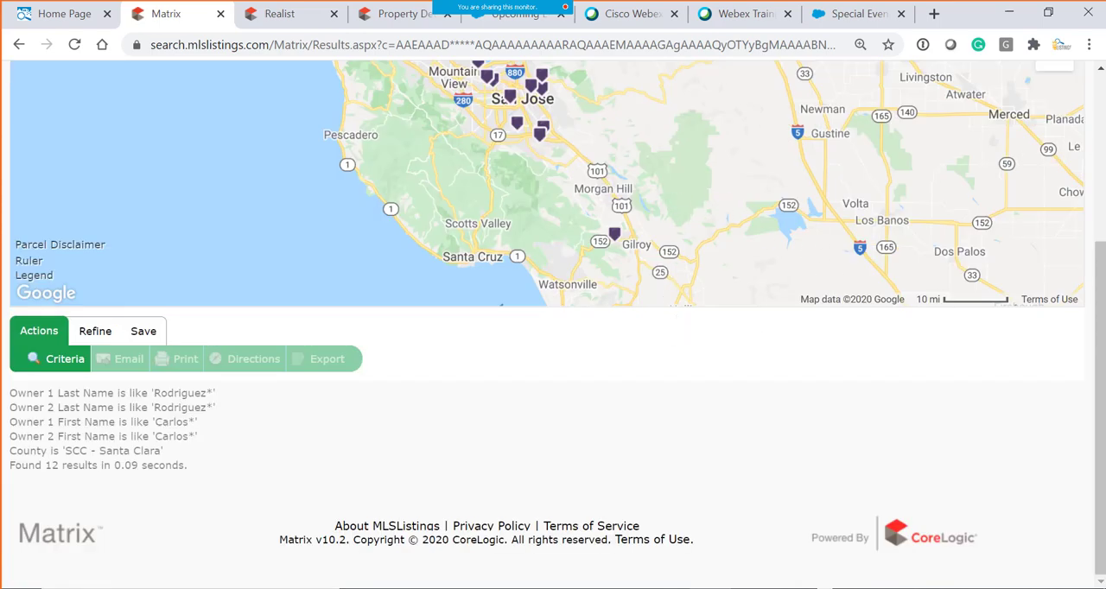
# - Check all matching records on the map at once and uncheck them all
pyautogui.moveTo(1099, 346); pyautogui.dragTo(1098, 204)
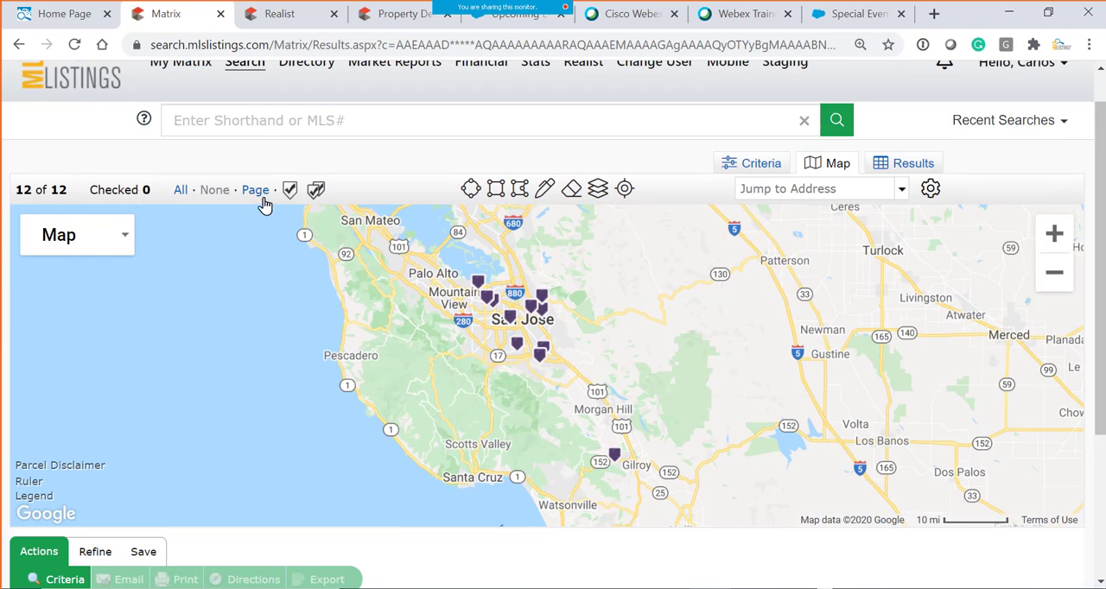
pyautogui.click(185, 196)
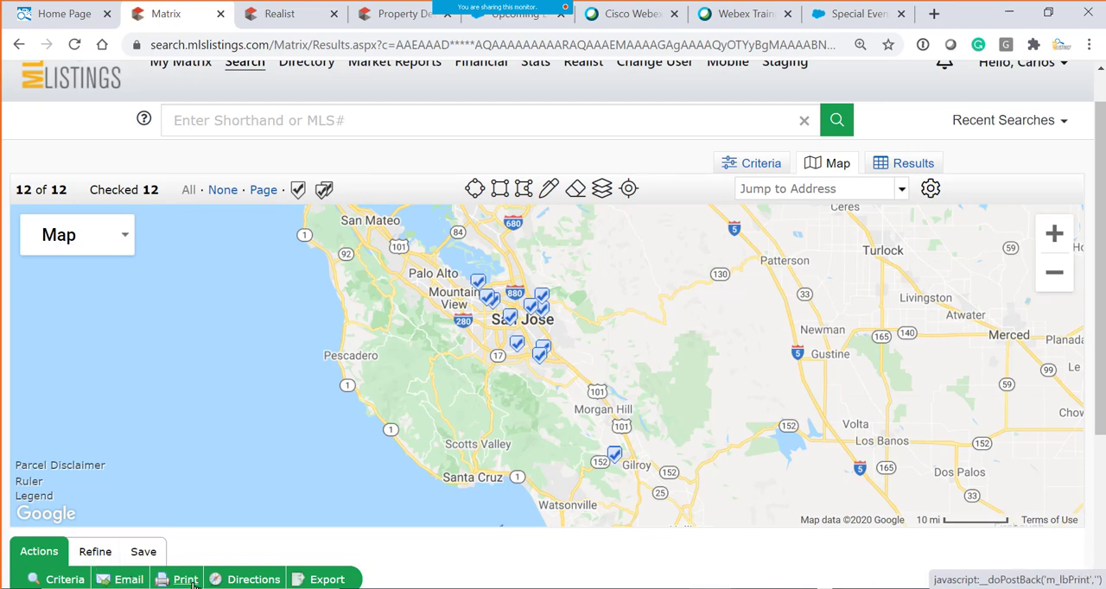
pyautogui.click(224, 192)
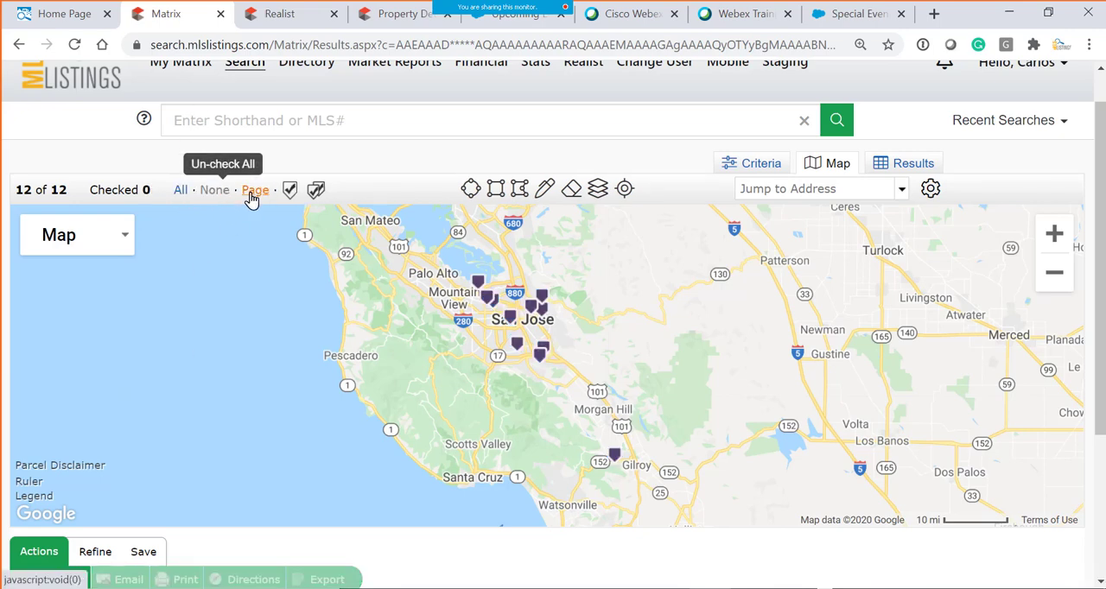
# - Check two records individually on the map: the northernmost pin near Mountain View and the one near Gilroy
pyautogui.click(289, 190)
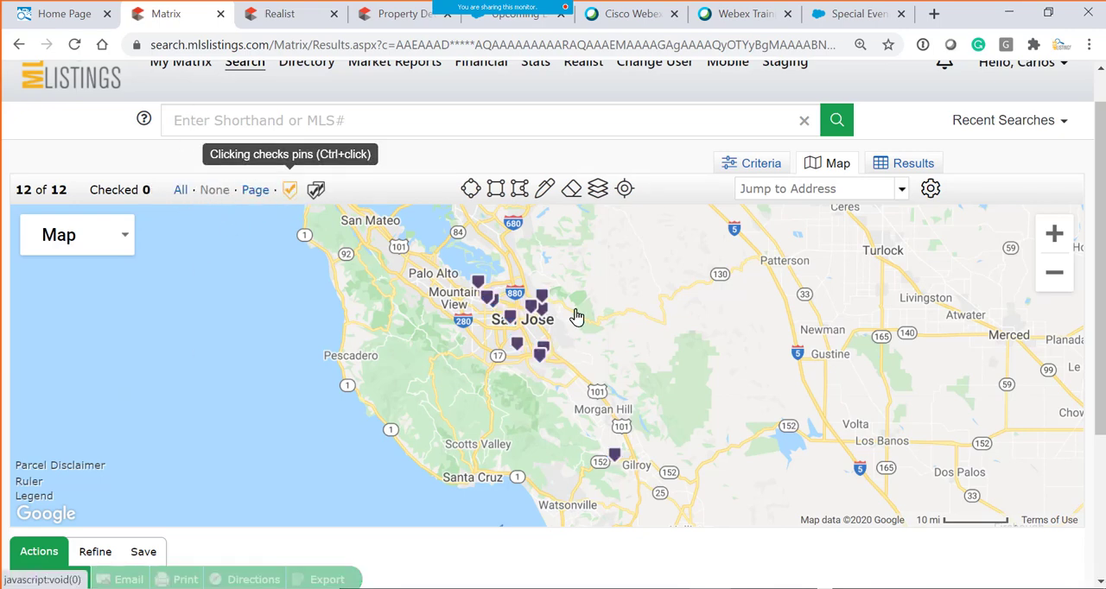
pyautogui.click(477, 283)
pyautogui.click(614, 457)
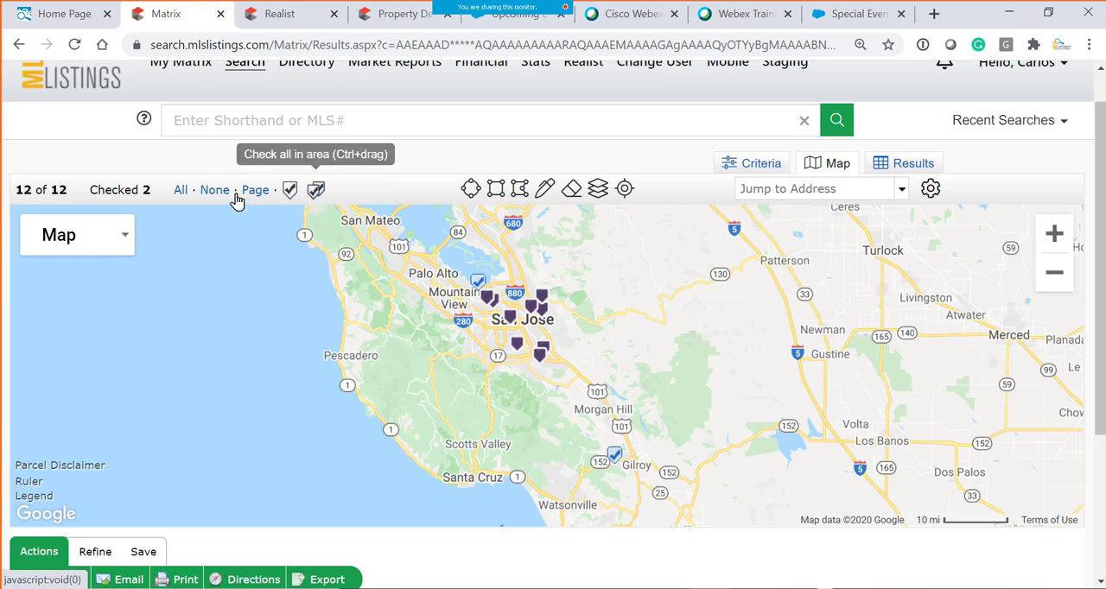
# - Uncheck the two records, check all pins within an area around Mountain View and northern San Jose, and uncheck them all
pyautogui.click(205, 192)
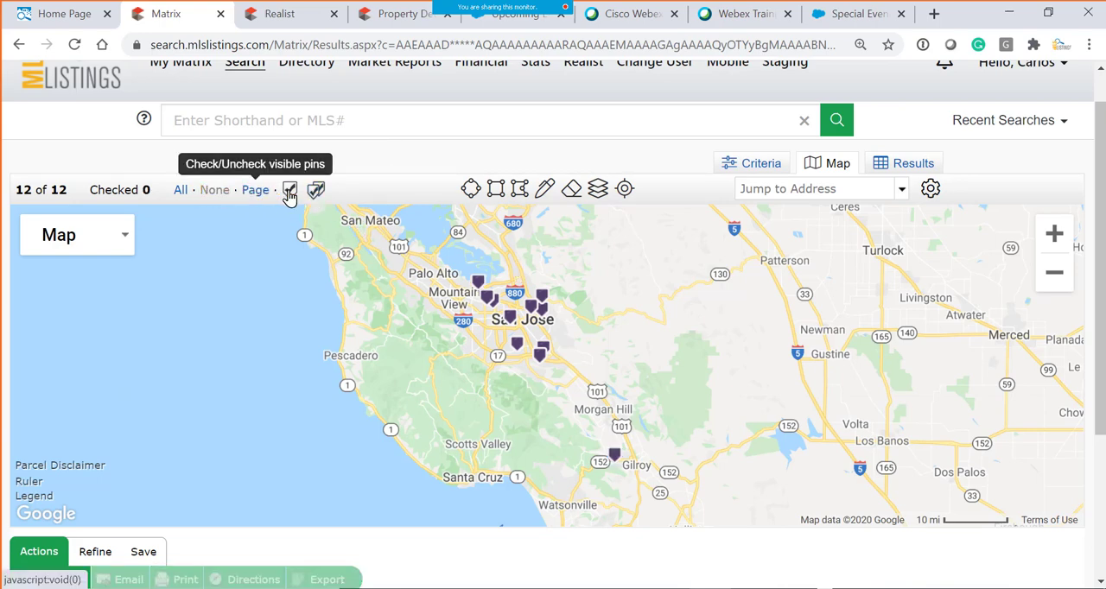
pyautogui.click(317, 197)
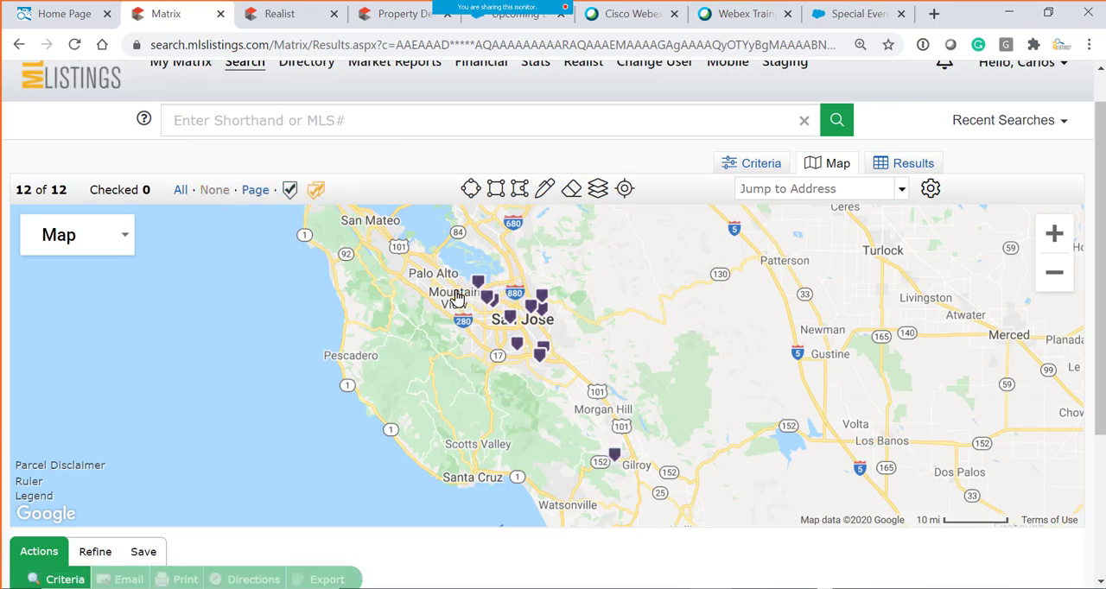
pyautogui.moveTo(451, 259); pyautogui.dragTo(576, 327)
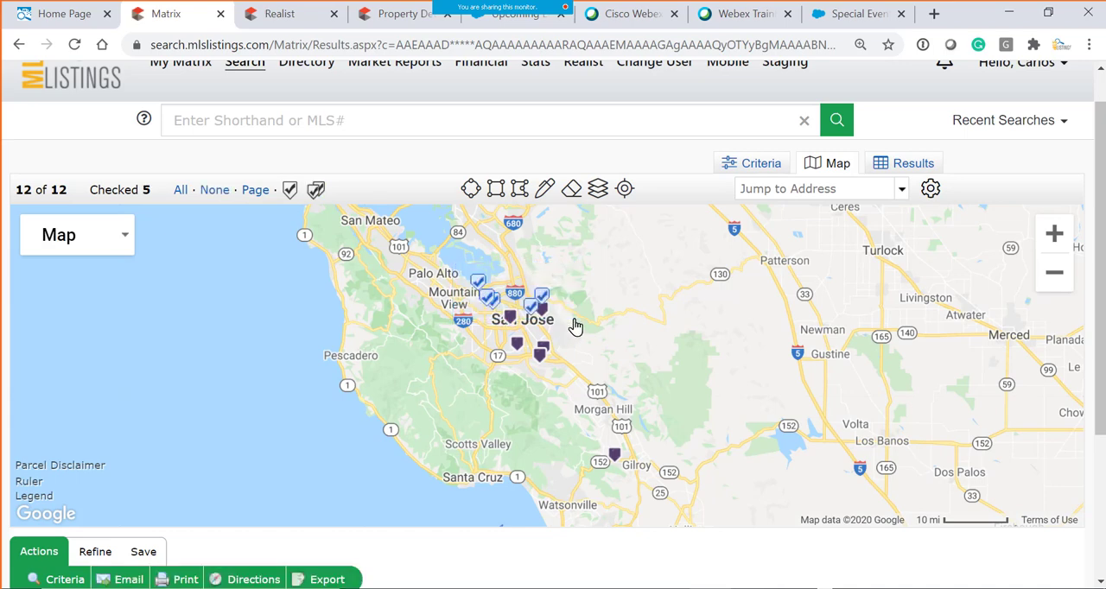
pyautogui.click(215, 197)
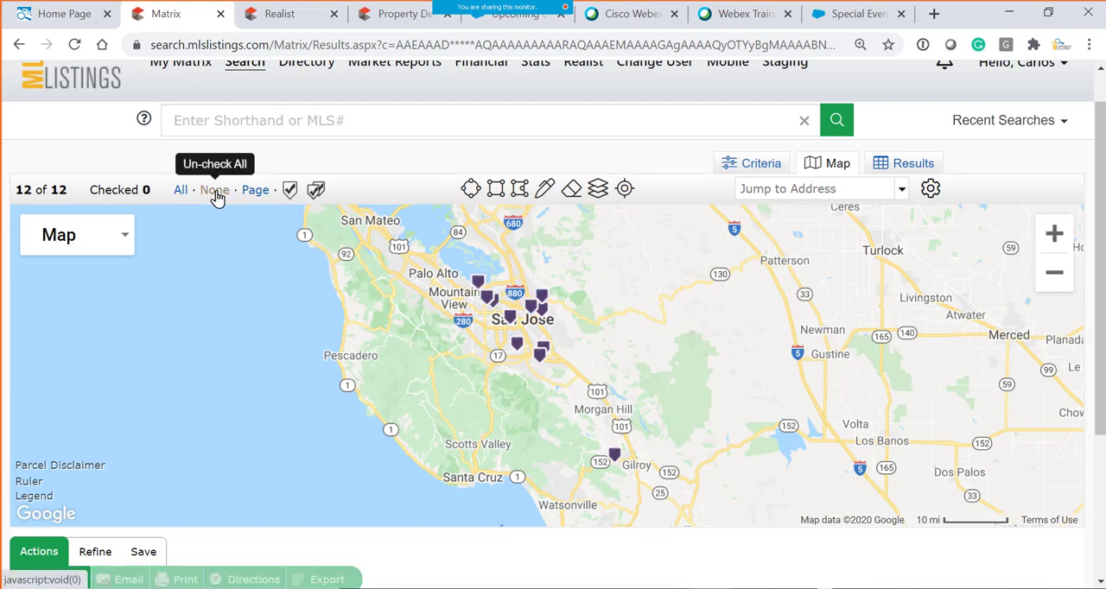
# - Show the matching records in the results grid and sort them by postal code descending, with address ascending as the primary sort
pyautogui.click(903, 166)
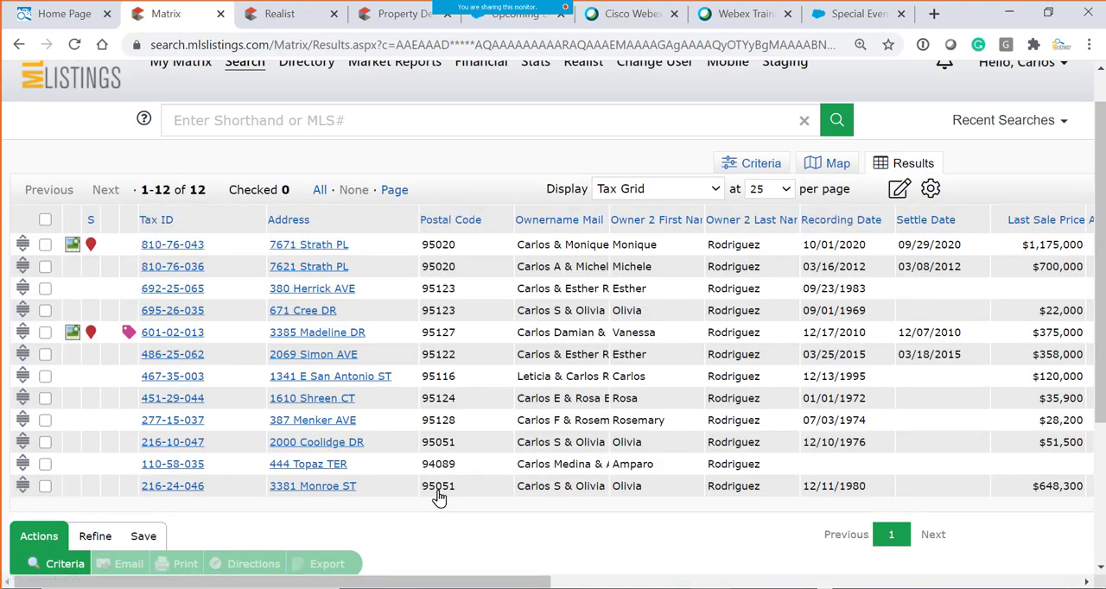
pyautogui.click(456, 223)
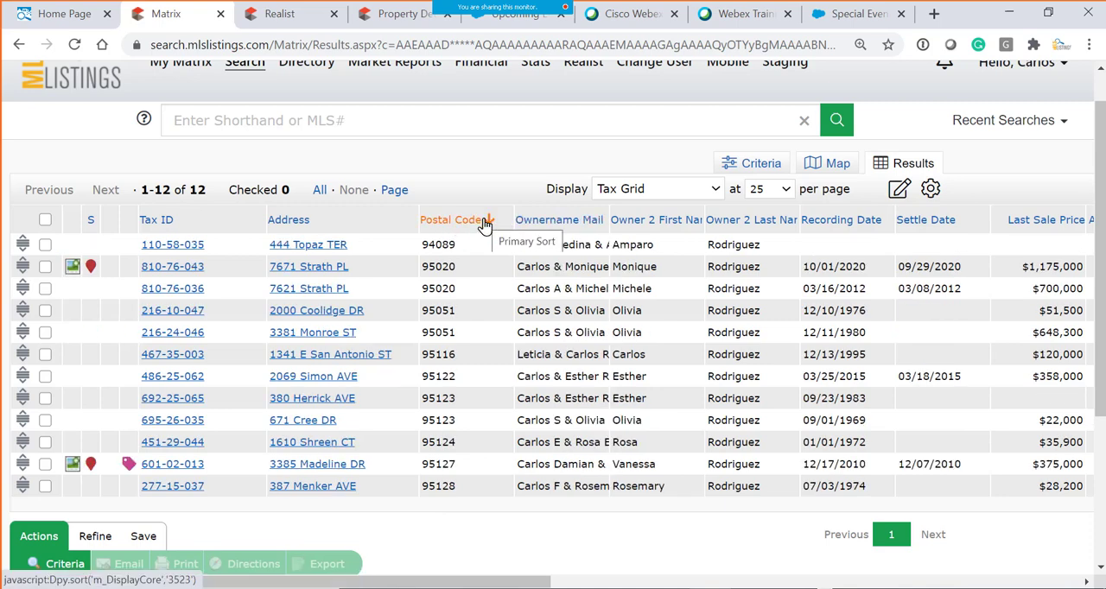
pyautogui.click(484, 223)
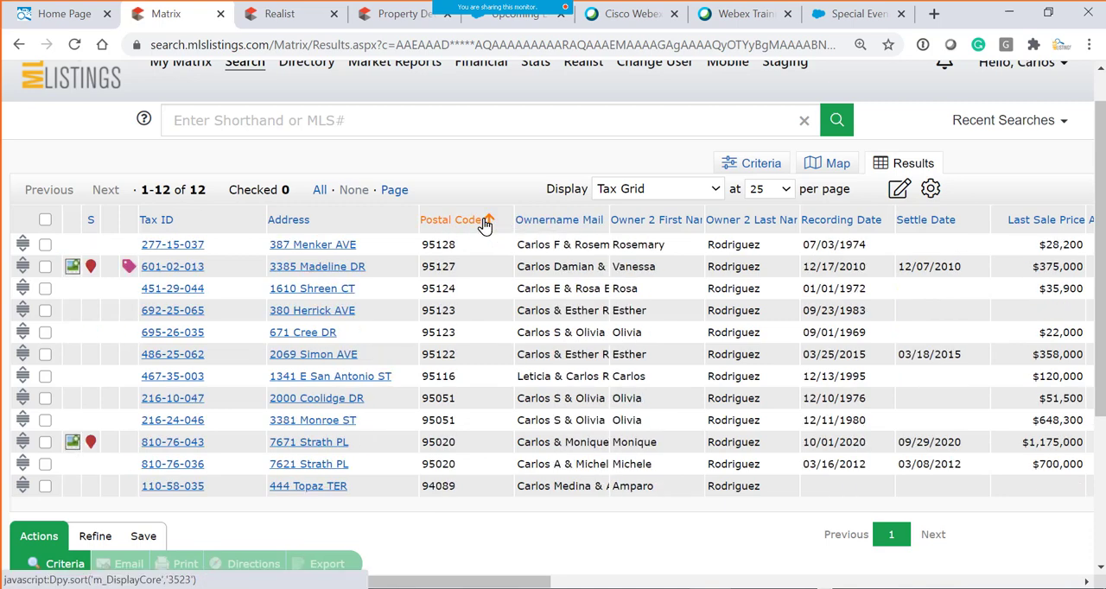
pyautogui.click(296, 226)
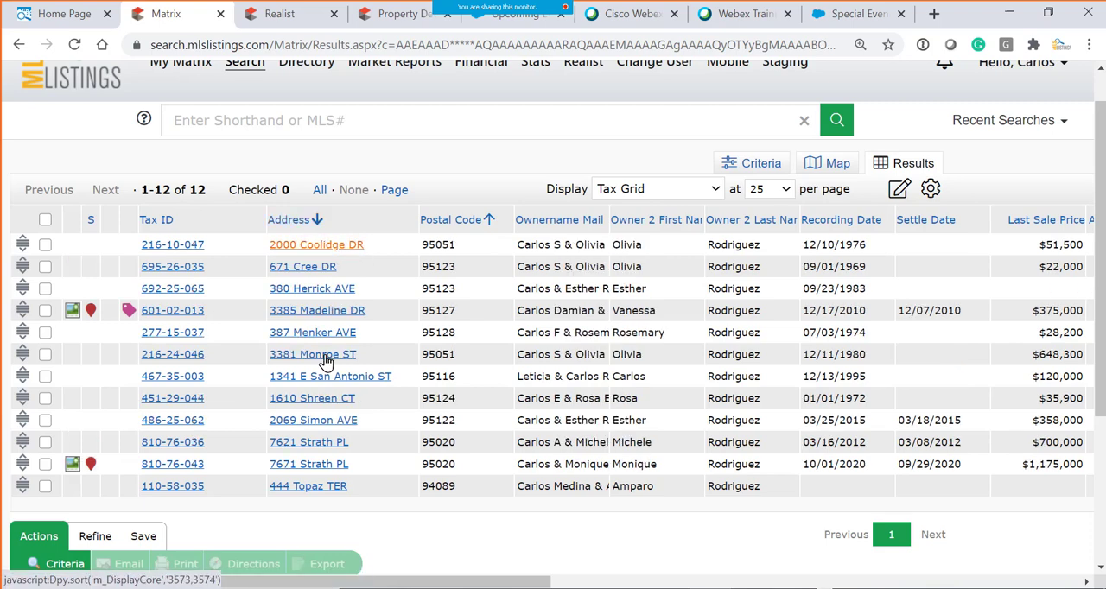
pyautogui.click(306, 223)
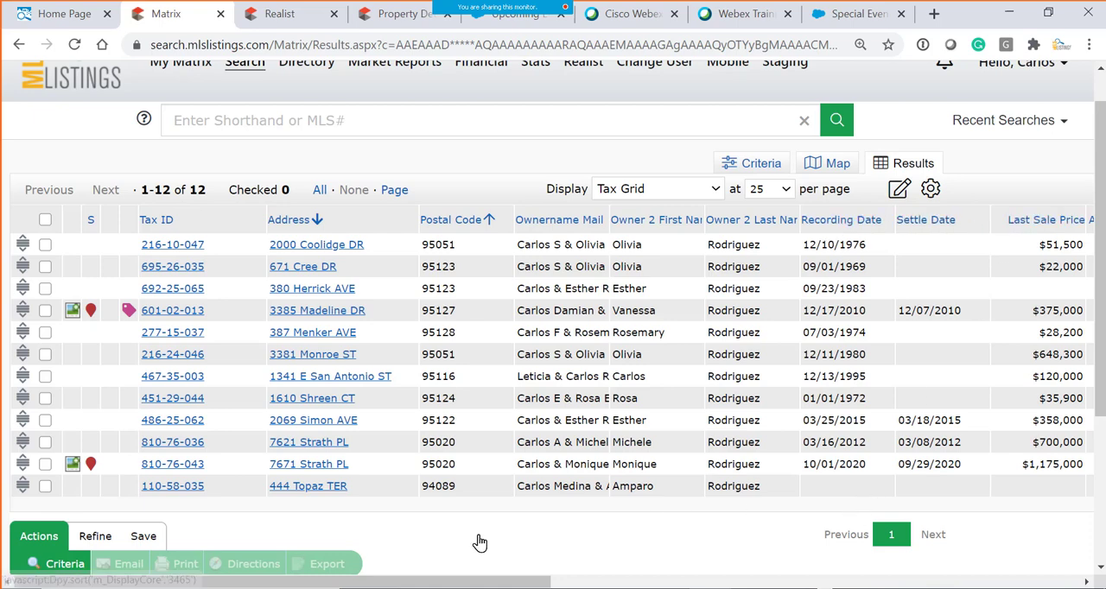
# - Look over the remaining grid columns and check the records in the first, fifth and eighth rows
pyautogui.moveTo(501, 582); pyautogui.dragTo(686, 584)
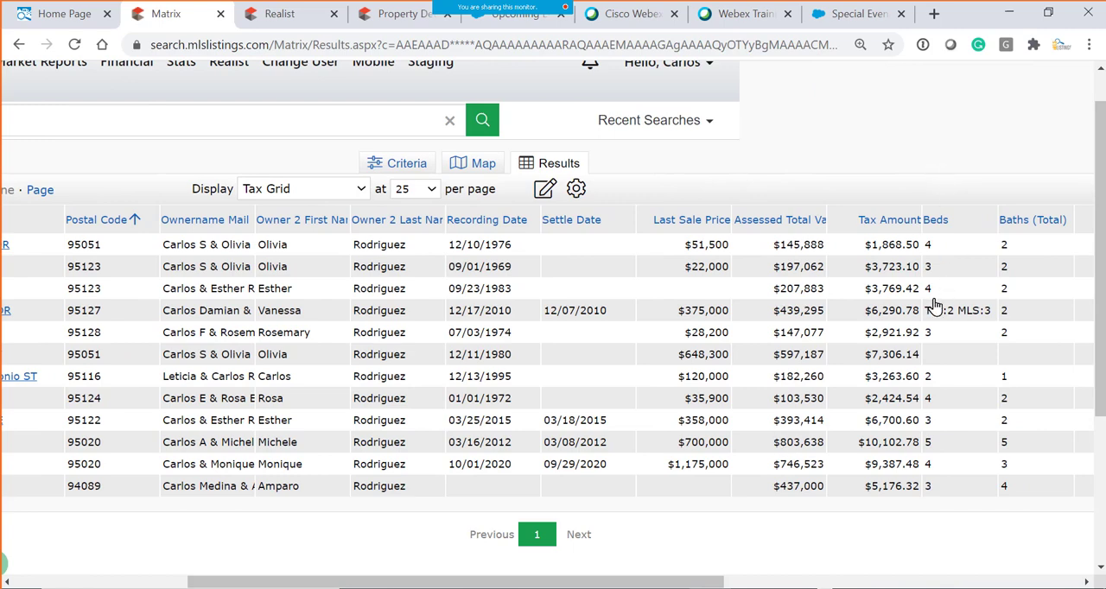
pyautogui.click(551, 582)
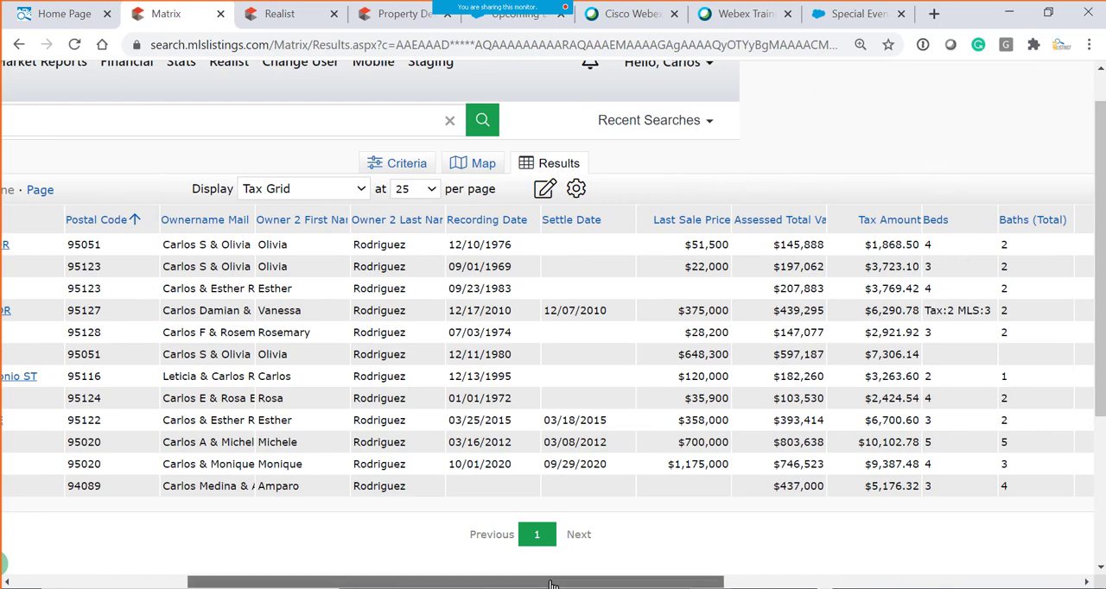
pyautogui.moveTo(128, 67)
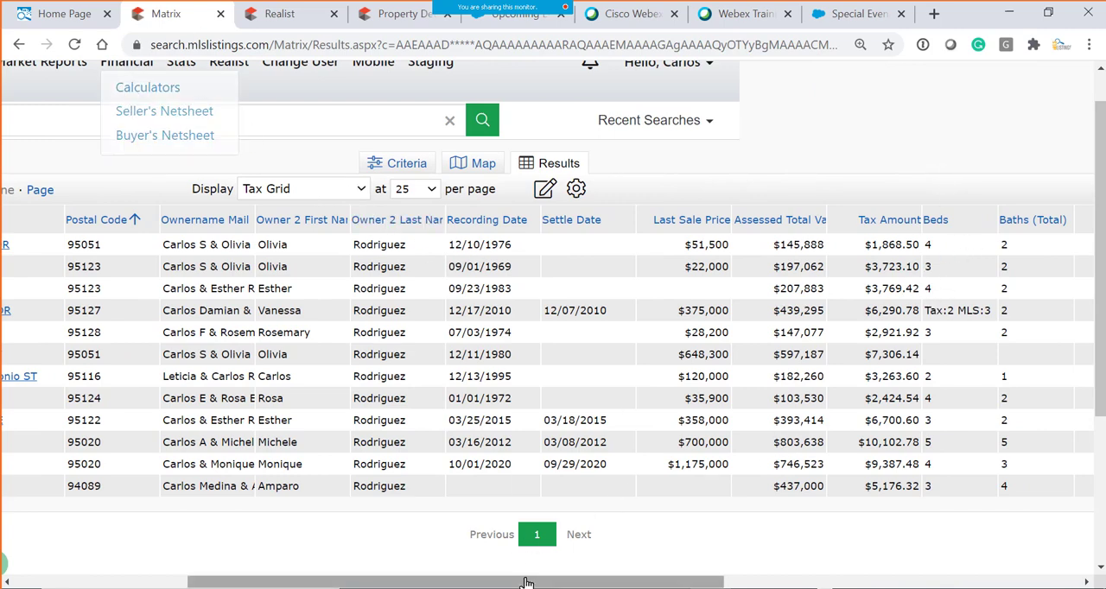
pyautogui.moveTo(517, 578); pyautogui.dragTo(279, 583)
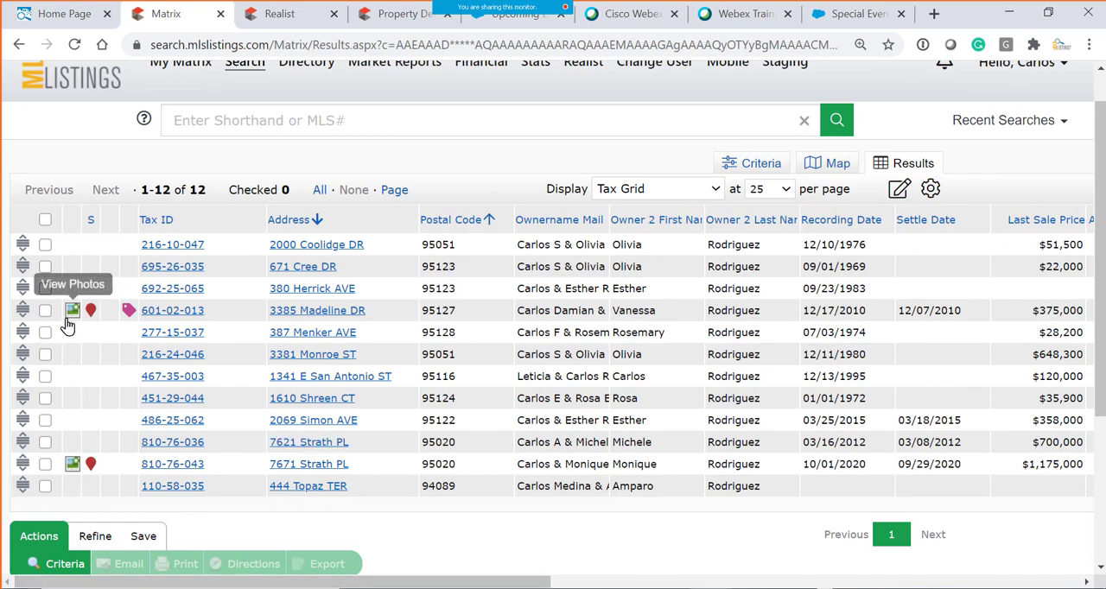
pyautogui.click(45, 246)
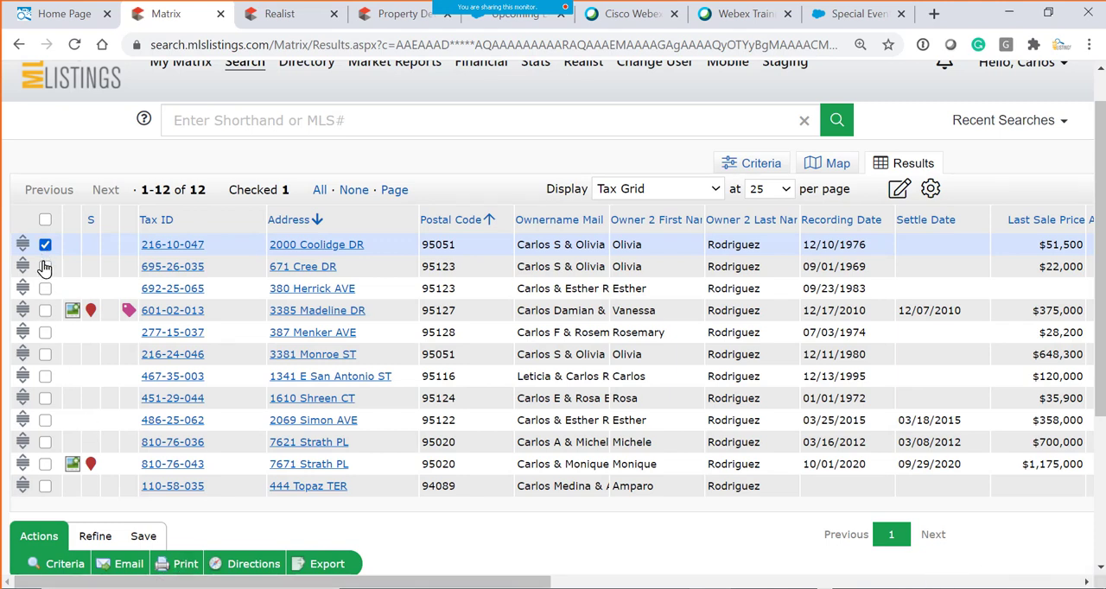
pyautogui.click(45, 333)
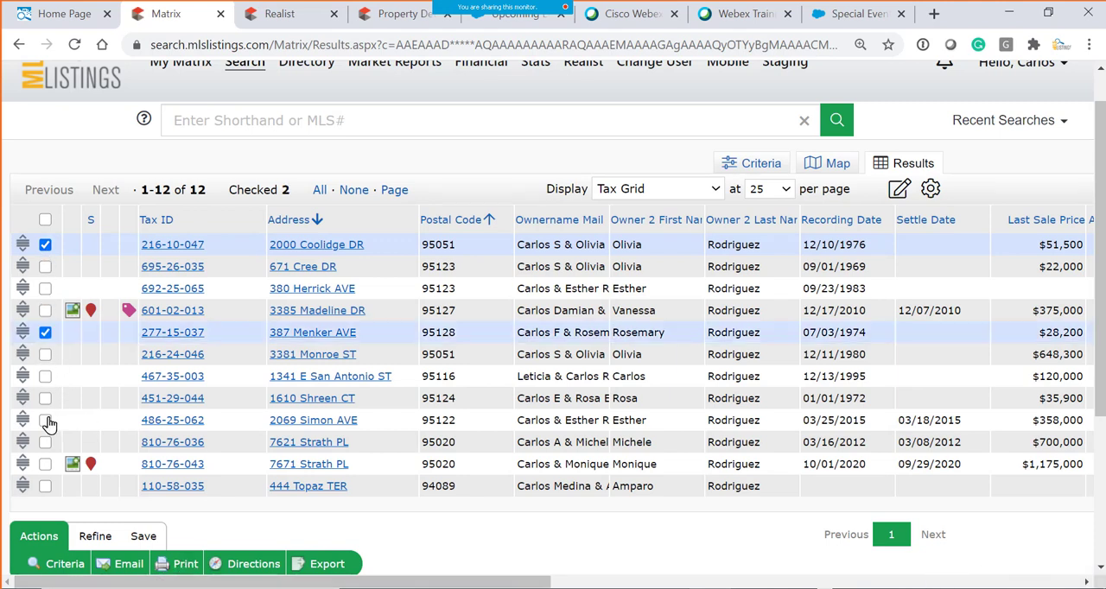
pyautogui.click(45, 398)
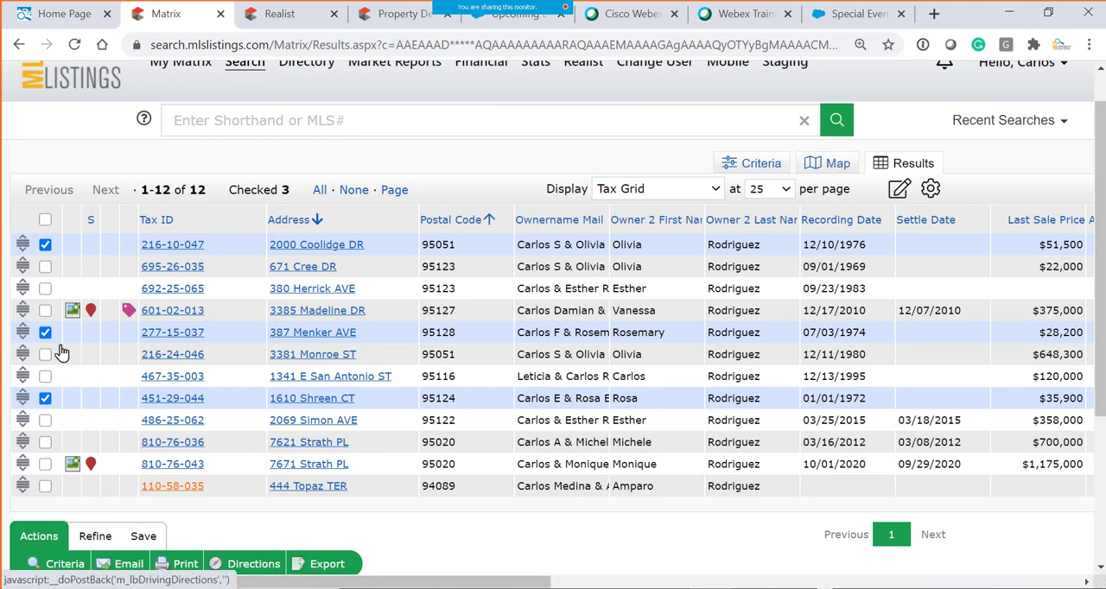
# - Check all records in the results grid and open their print options
pyautogui.click(45, 220)
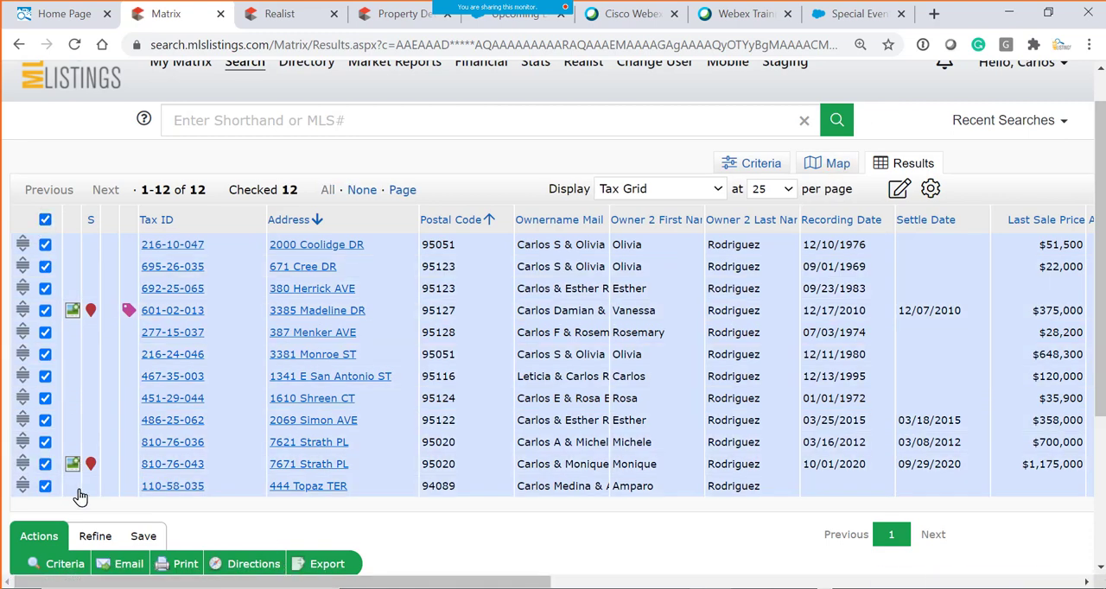
pyautogui.click(181, 570)
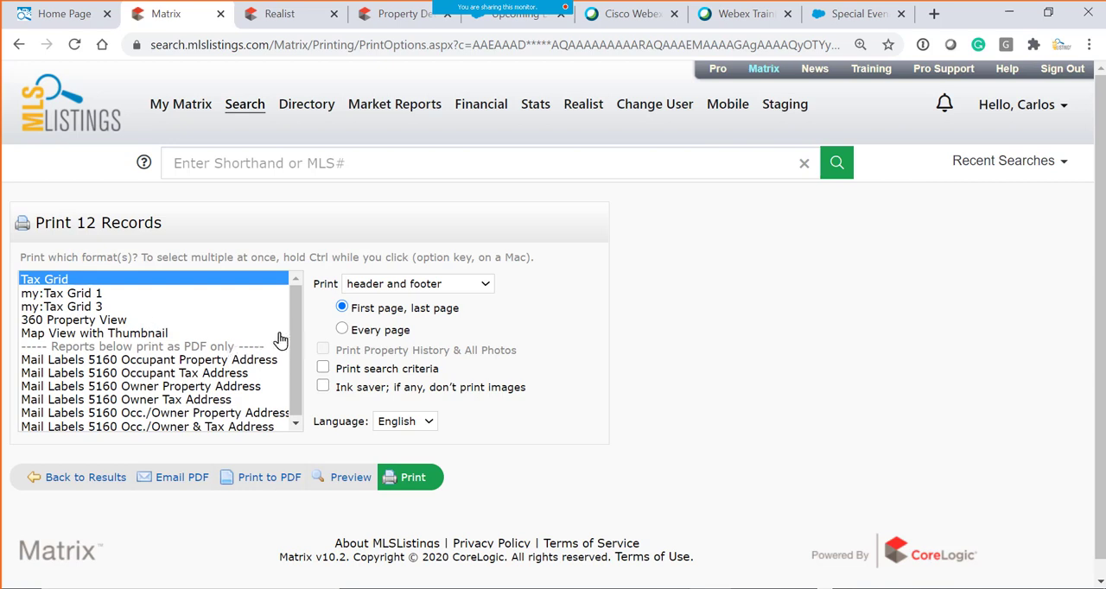
# - Look at the 360 Property View and Map View with Thumbnail formats, and print Mail Labels 5160 Occupant Property Address to PDF
pyautogui.click(34, 320)
pyautogui.scroll(-1, 523, 455)
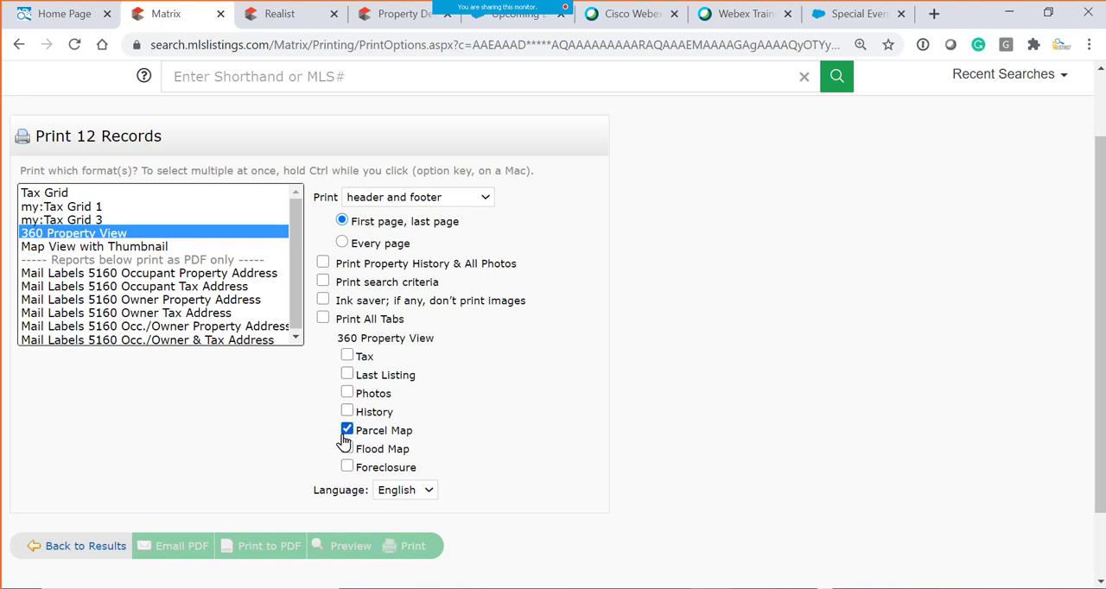
pyautogui.click(147, 248)
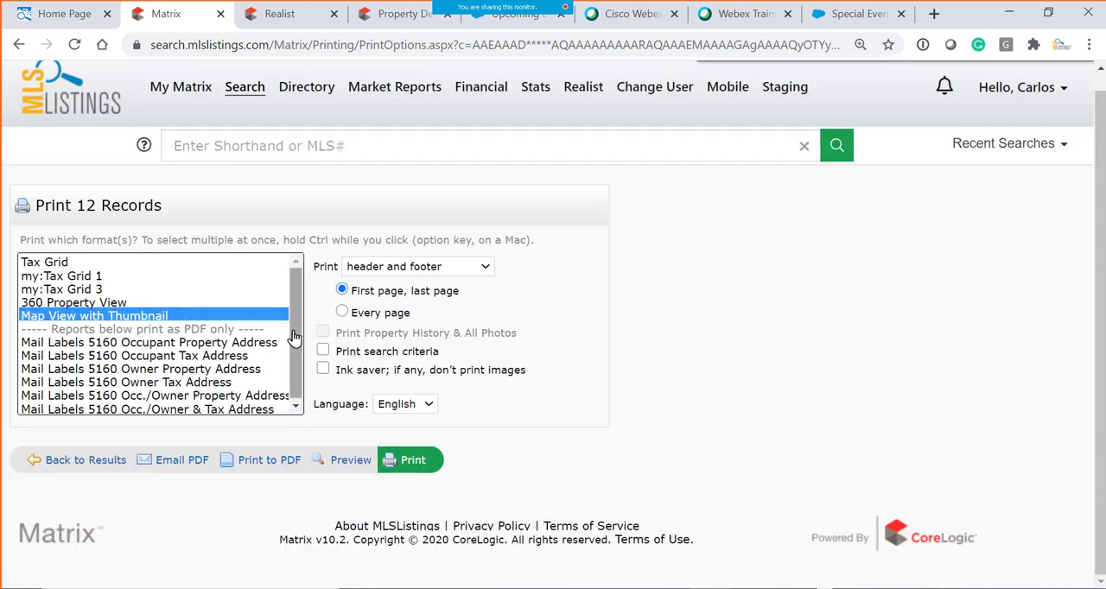
pyautogui.moveTo(295, 341); pyautogui.dragTo(232, 352)
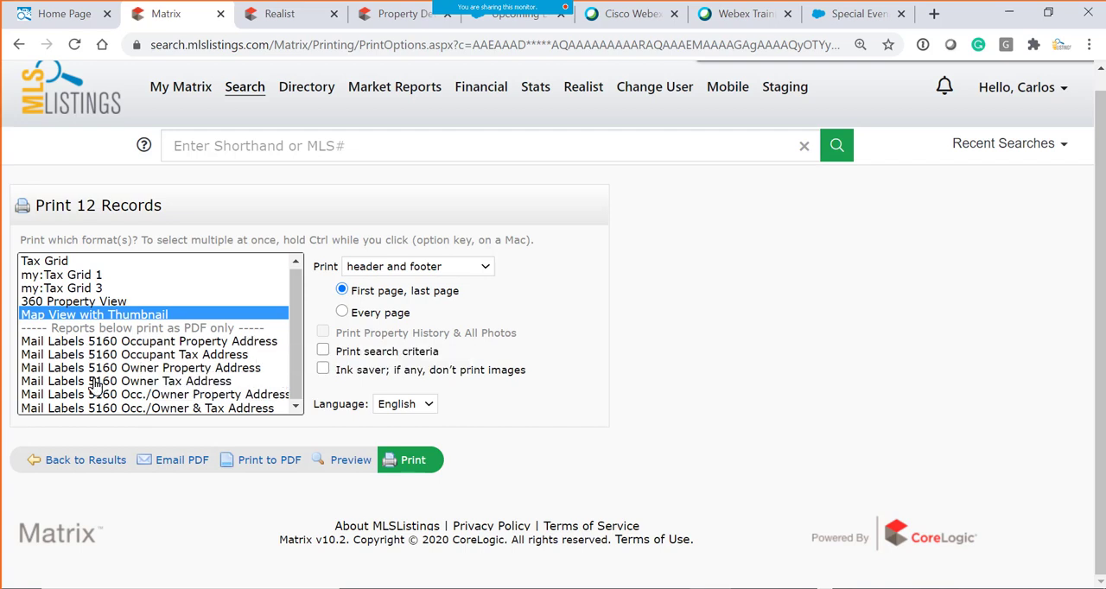
pyautogui.click(136, 343)
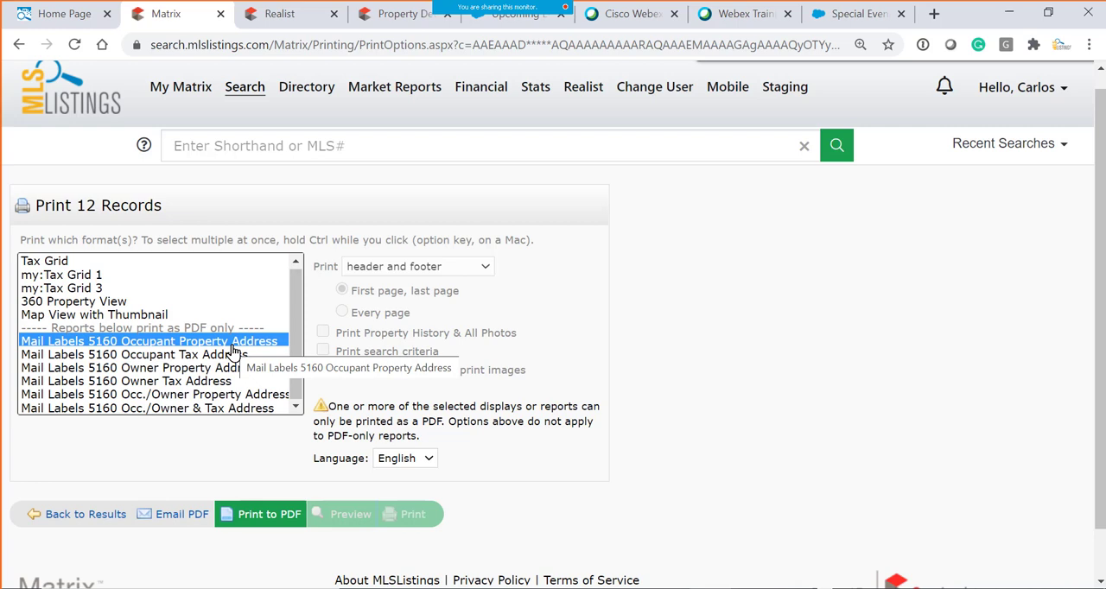
pyautogui.click(270, 521)
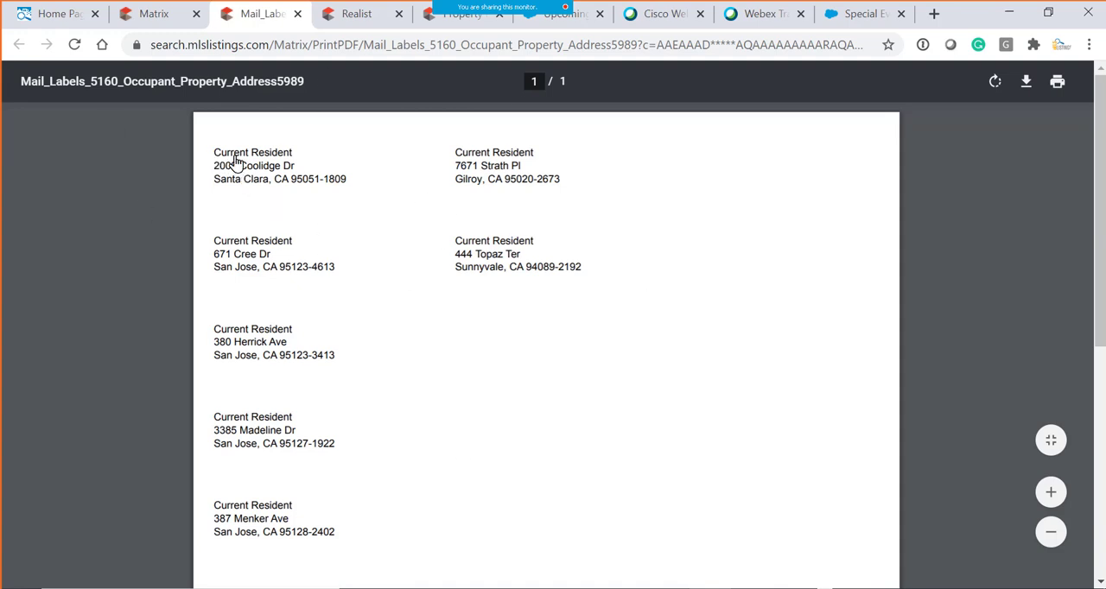
# - Examine the recipient and address lines of the occupant mailing labels and close the label PDF
pyautogui.moveTo(214, 153); pyautogui.dragTo(365, 193)
pyautogui.scroll(-1, 337, 255)
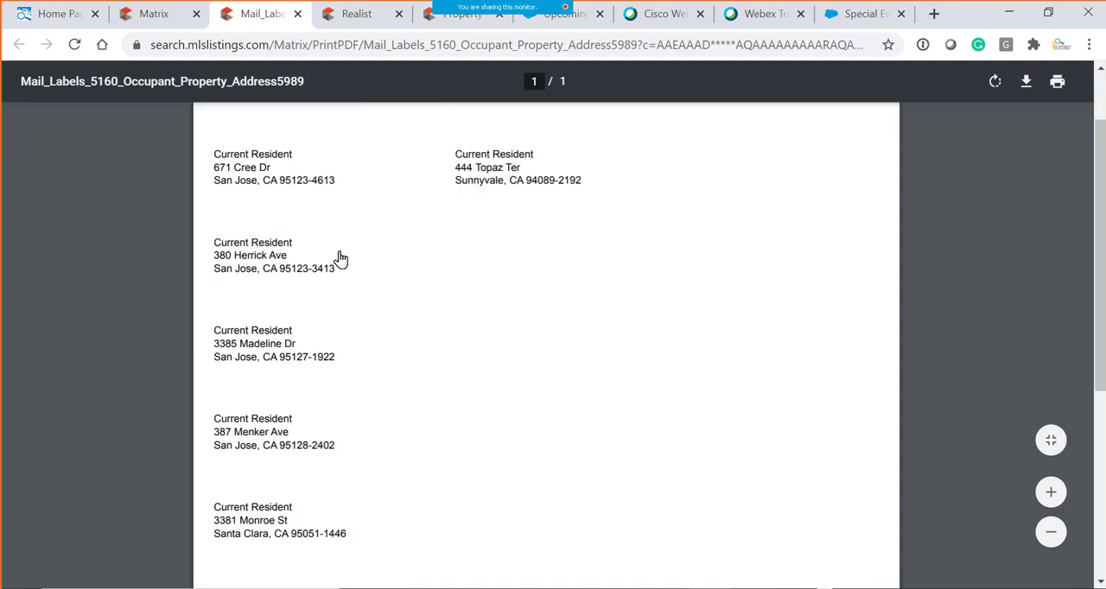
pyautogui.scroll(1, 267, 242)
pyautogui.click(253, 193)
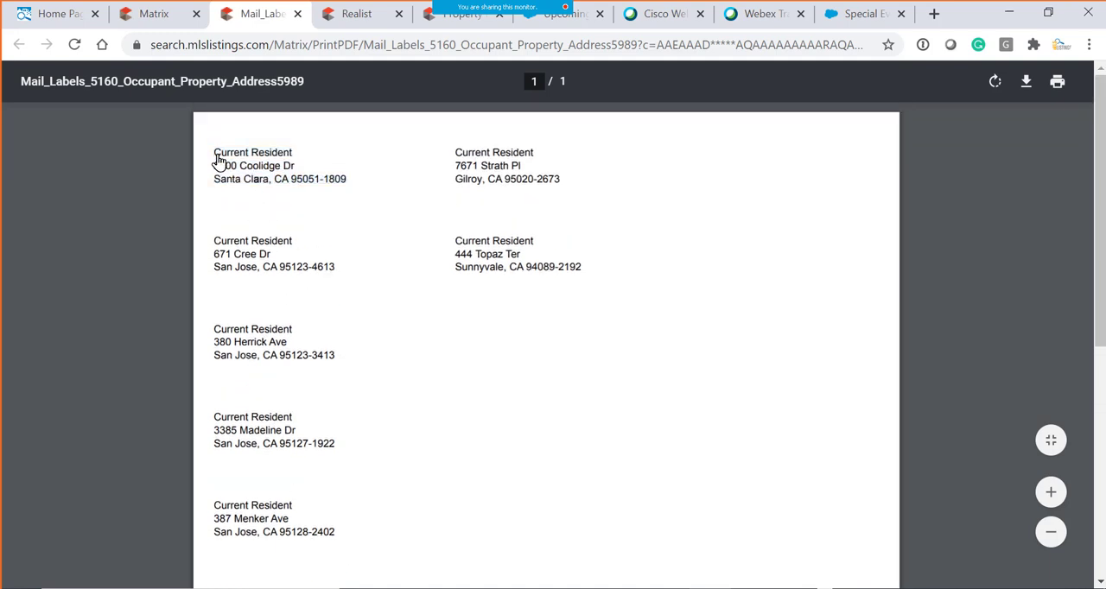
pyautogui.moveTo(217, 156); pyautogui.dragTo(302, 173)
pyautogui.click(259, 180)
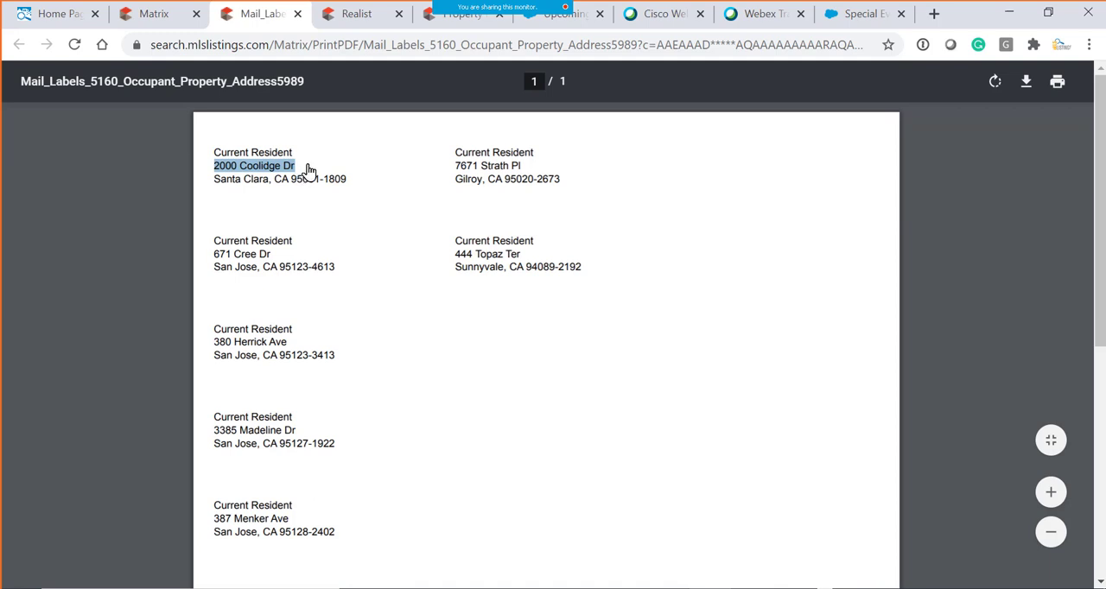
pyautogui.click(343, 178)
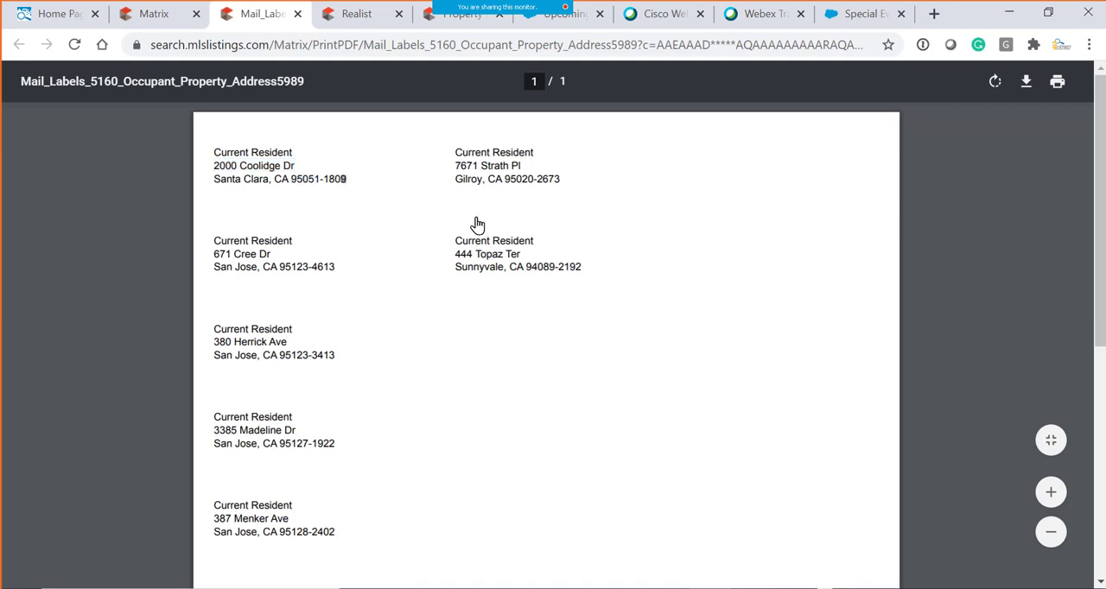
pyautogui.moveTo(457, 169); pyautogui.dragTo(556, 202)
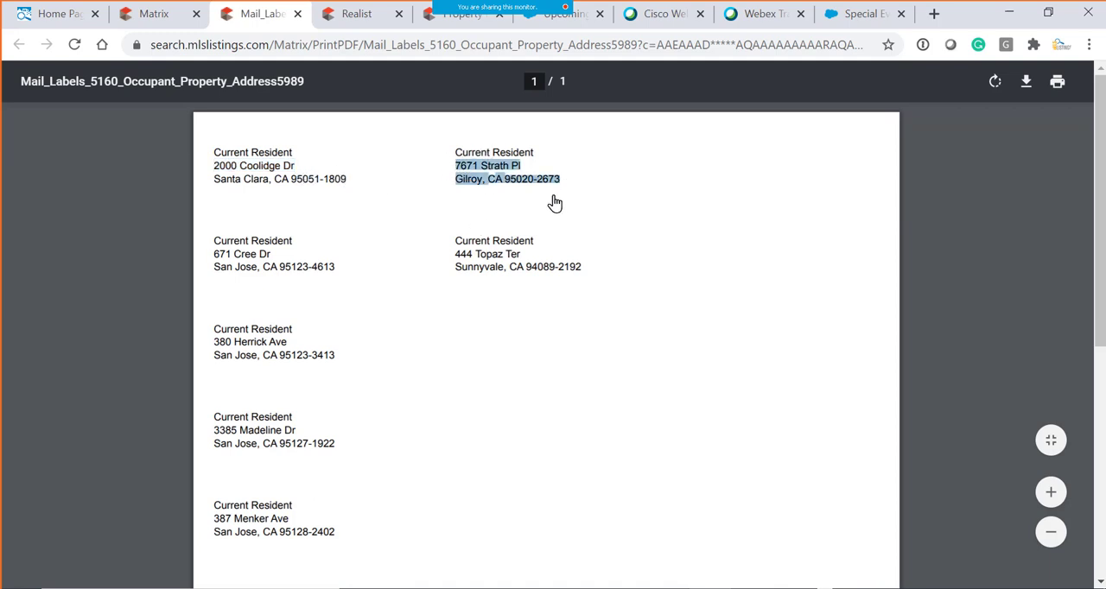
pyautogui.moveTo(482, 246); pyautogui.dragTo(579, 275)
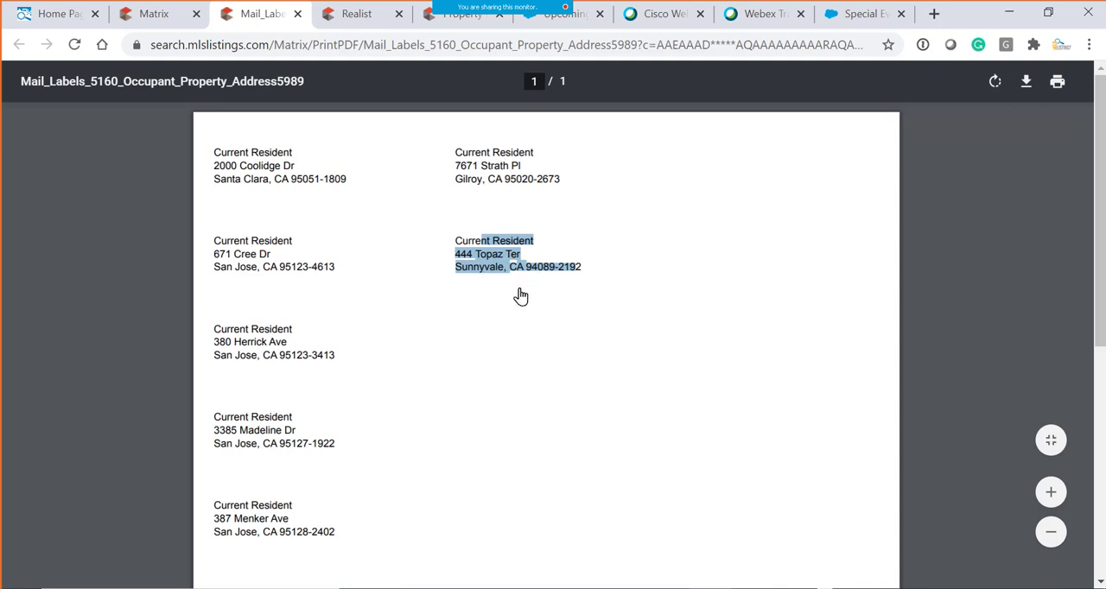
pyautogui.click(521, 305)
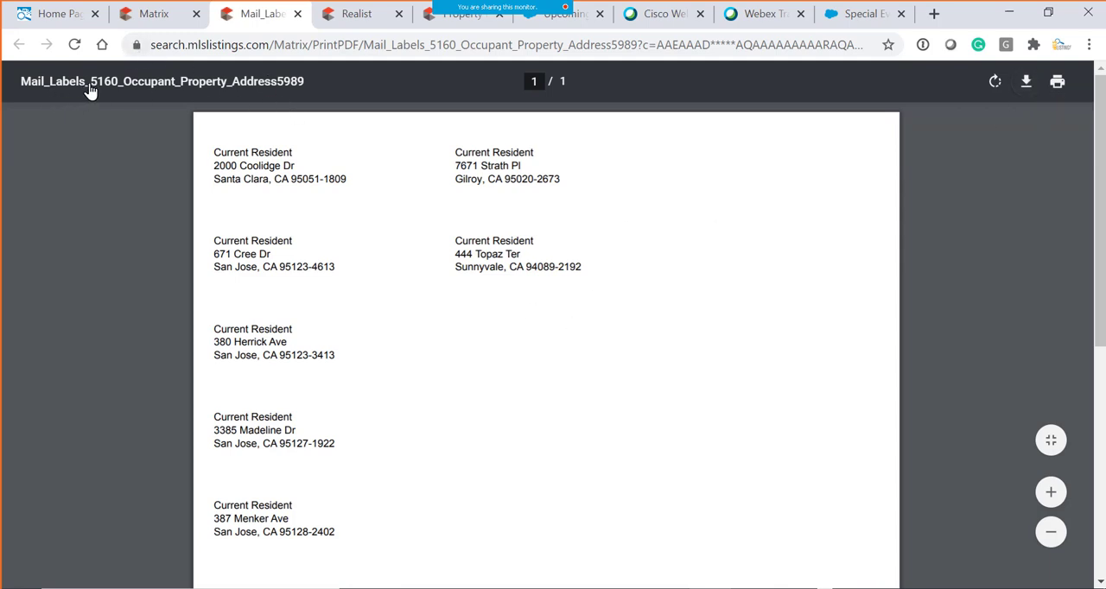
pyautogui.moveTo(89, 88); pyautogui.dragTo(124, 84)
pyautogui.click(295, 14)
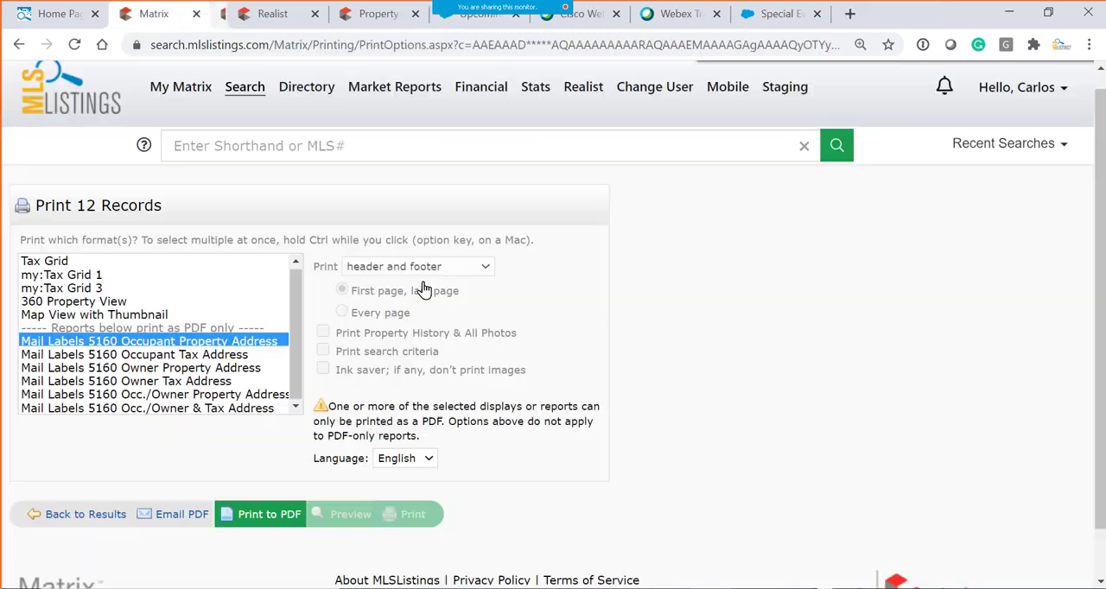
pyautogui.click(180, 368)
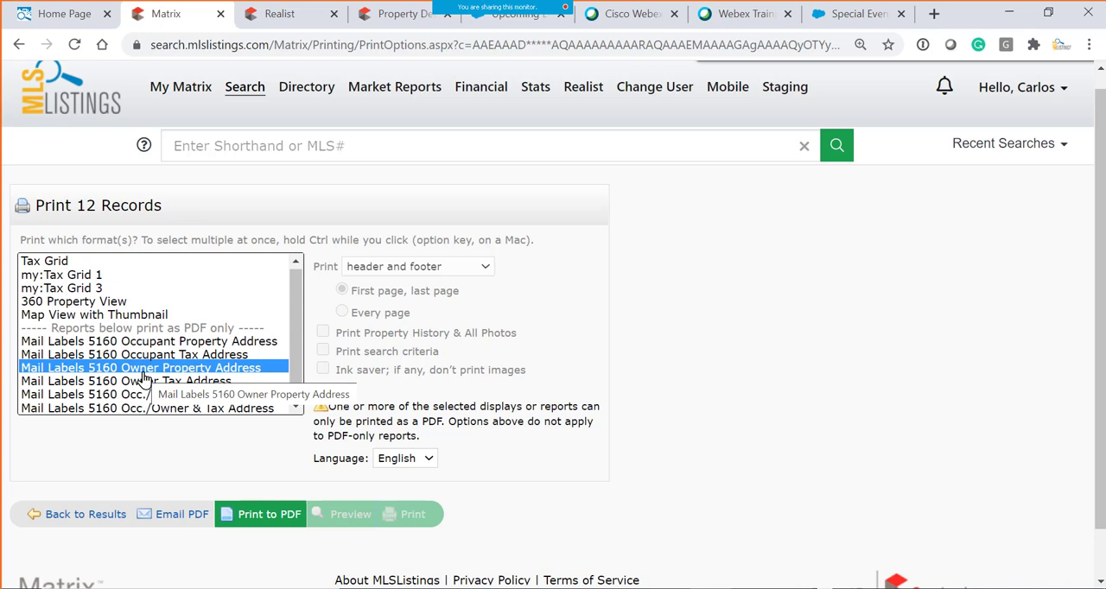
pyautogui.click(180, 517)
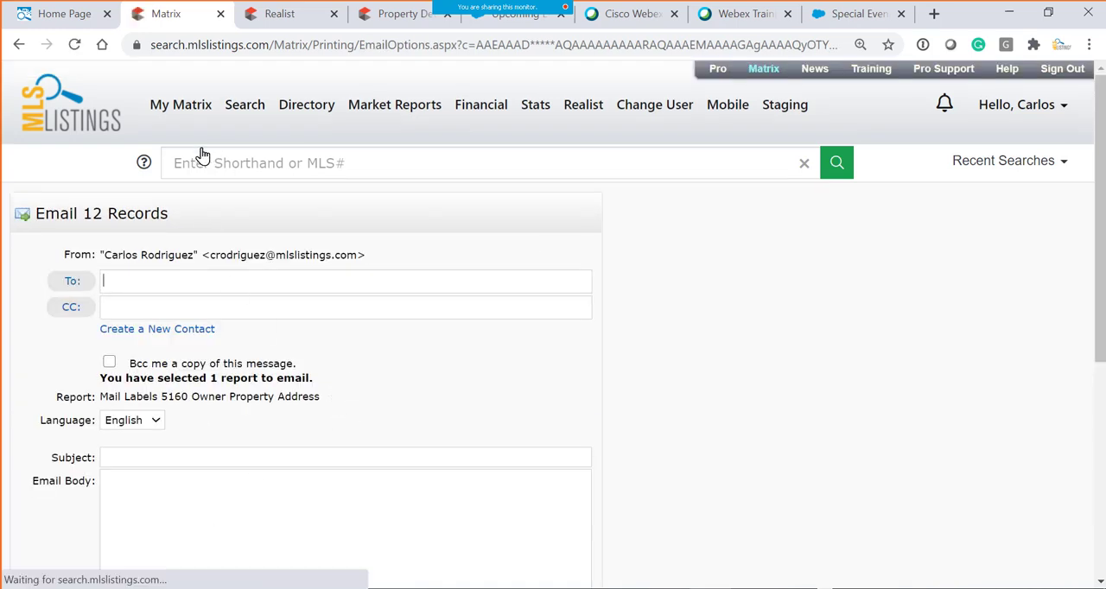
pyautogui.click(15, 45)
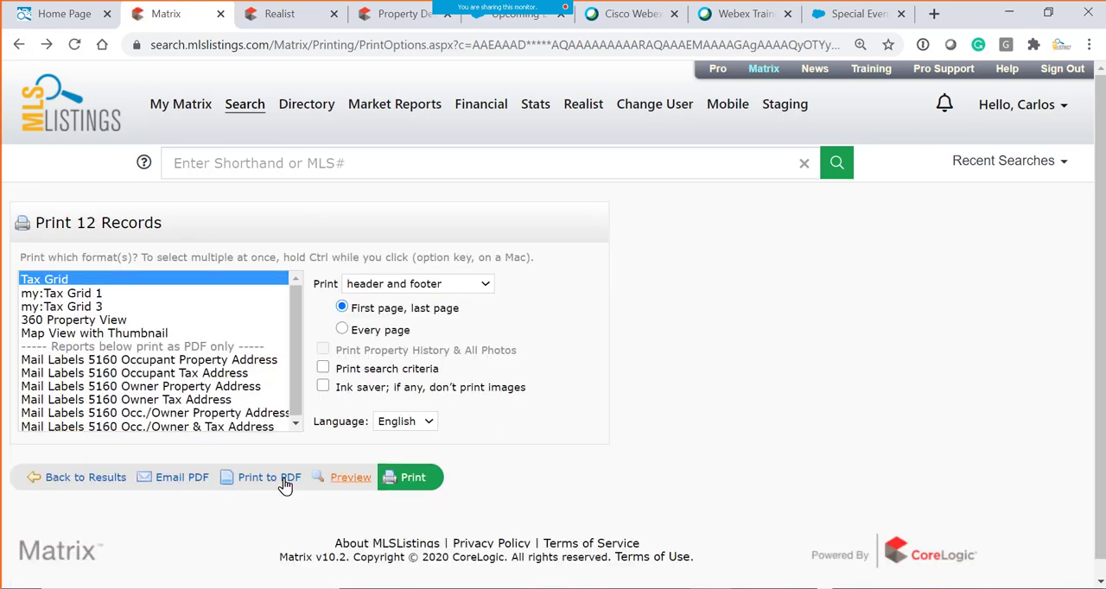
# - Print the Mail Labels 5160 Owner Property Address format to PDF
pyautogui.click(141, 388)
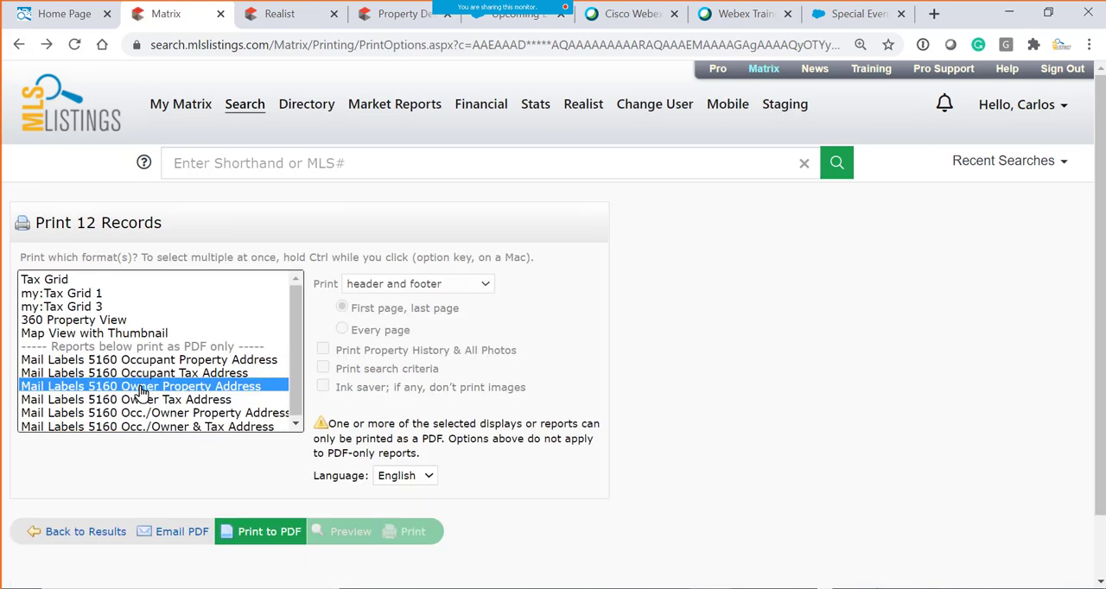
pyautogui.click(260, 533)
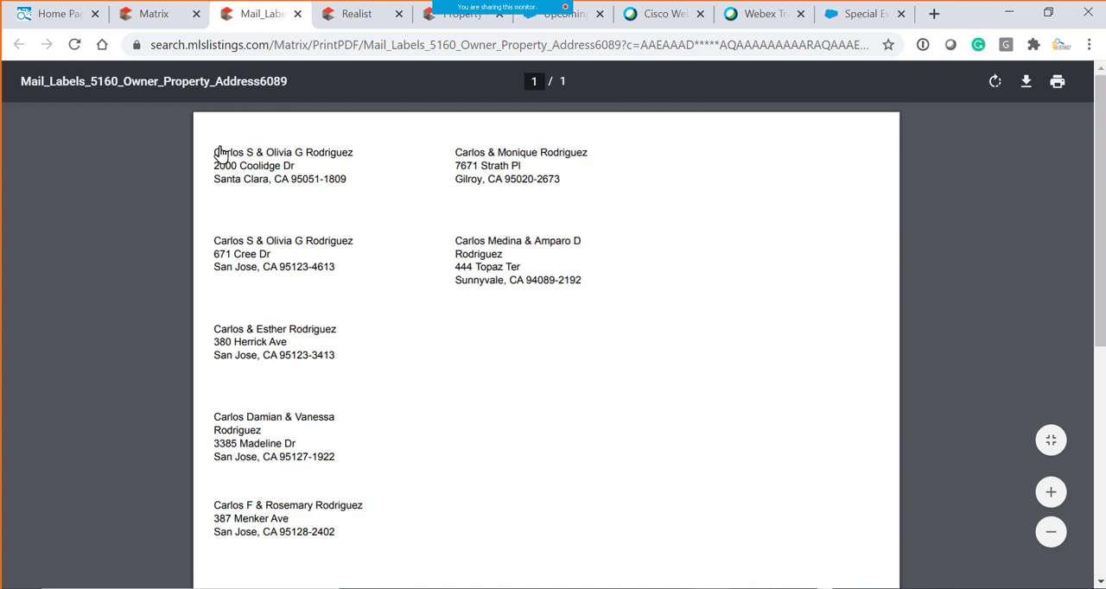
# - Examine the owner names and property addresses on the mailing labels and close the label PDF
pyautogui.moveTo(216, 156); pyautogui.dragTo(357, 163)
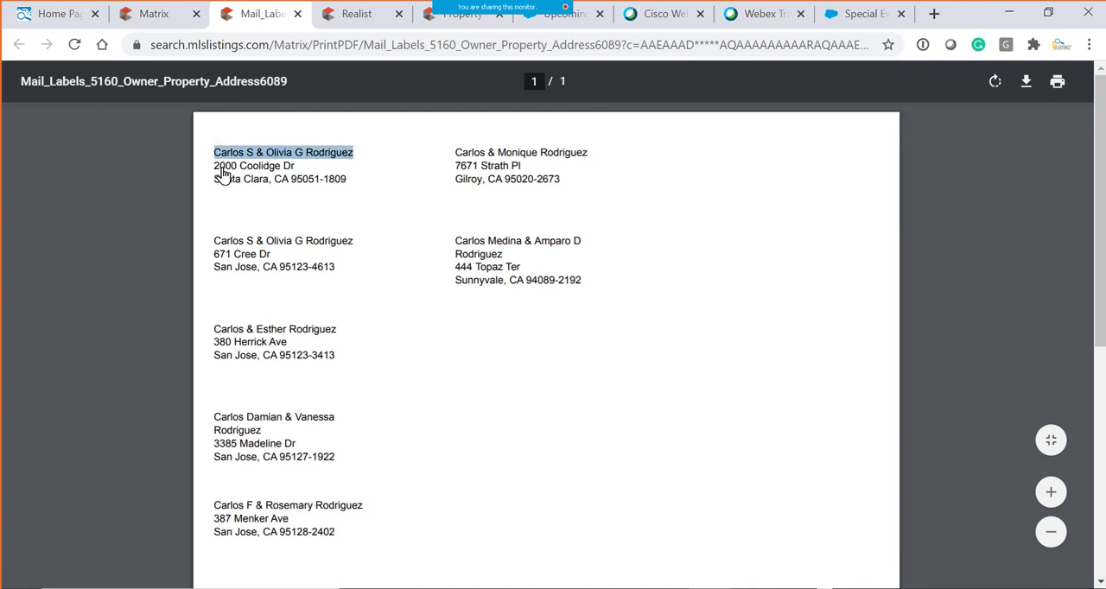
pyautogui.moveTo(212, 168); pyautogui.dragTo(341, 168)
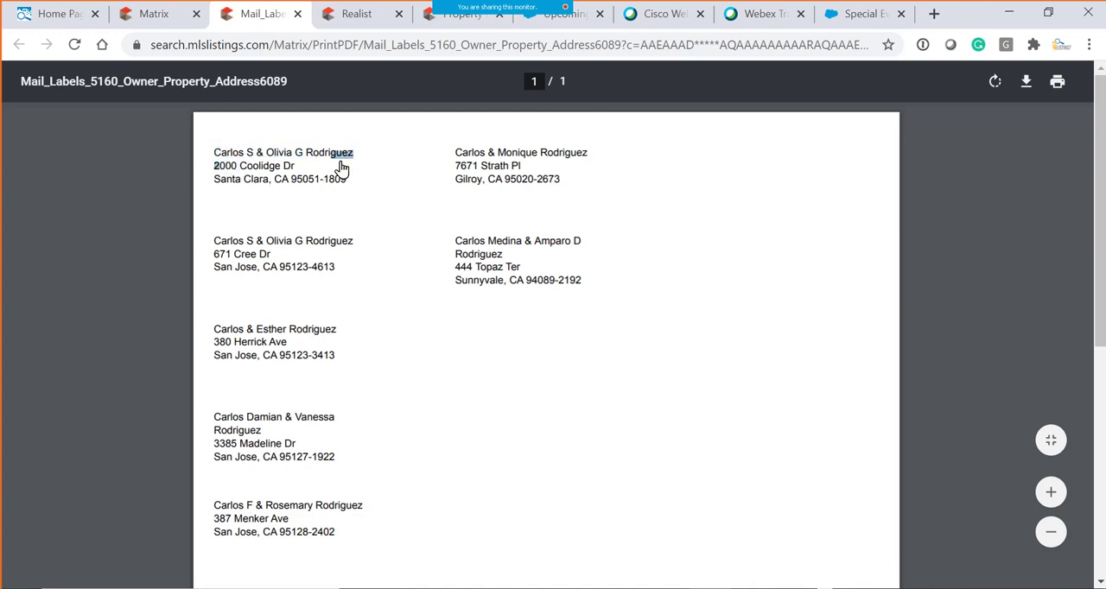
pyautogui.moveTo(456, 155); pyautogui.dragTo(636, 164)
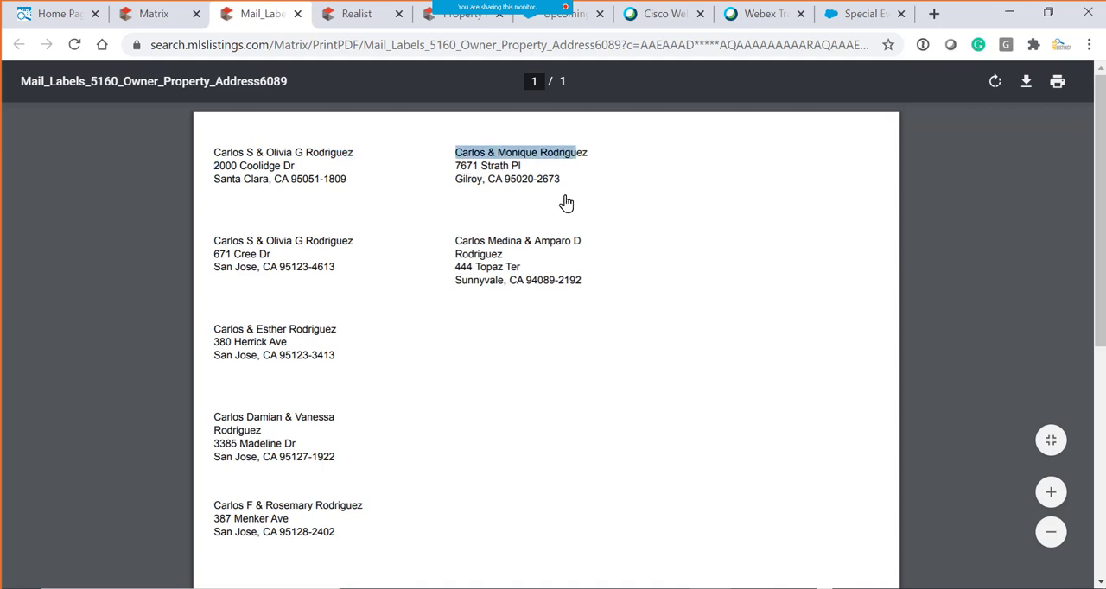
pyautogui.moveTo(456, 243); pyautogui.dragTo(634, 248)
pyautogui.click(375, 325)
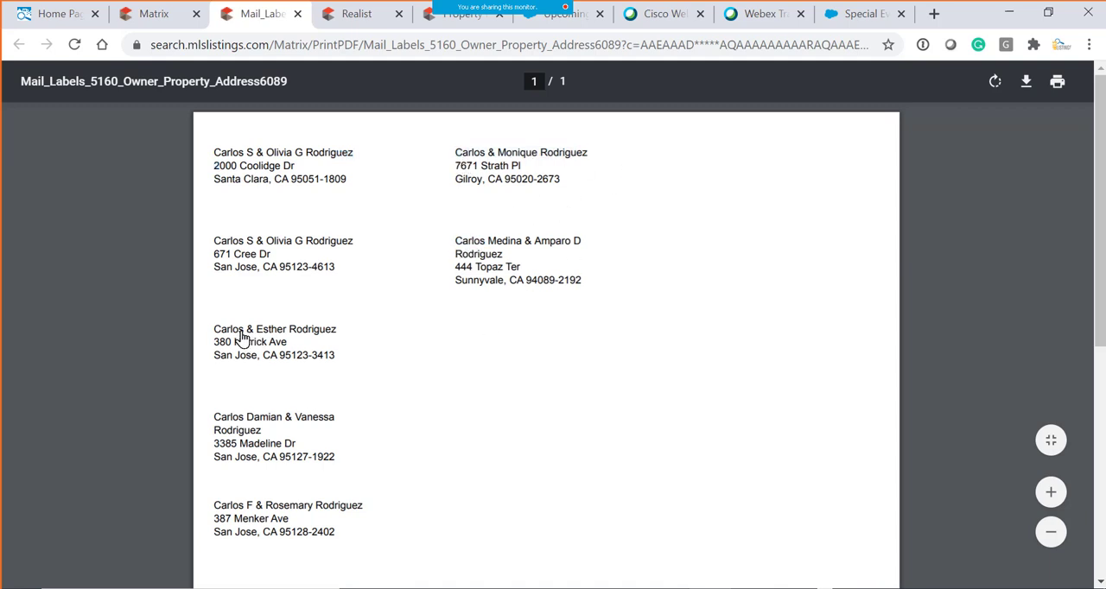
pyautogui.moveTo(215, 334); pyautogui.dragTo(338, 334)
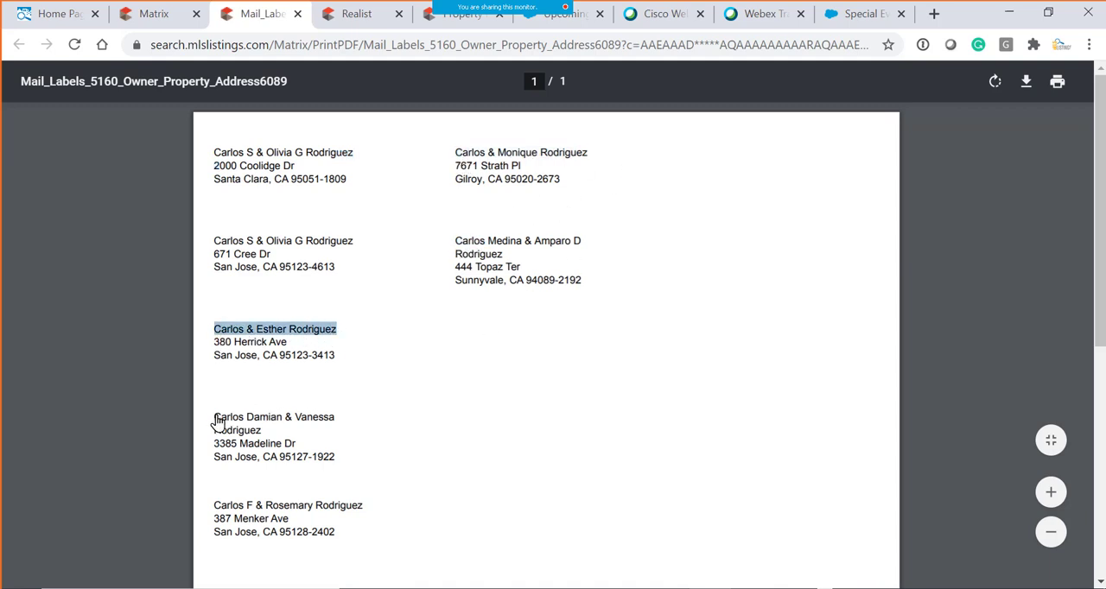
pyautogui.moveTo(214, 422); pyautogui.dragTo(339, 423)
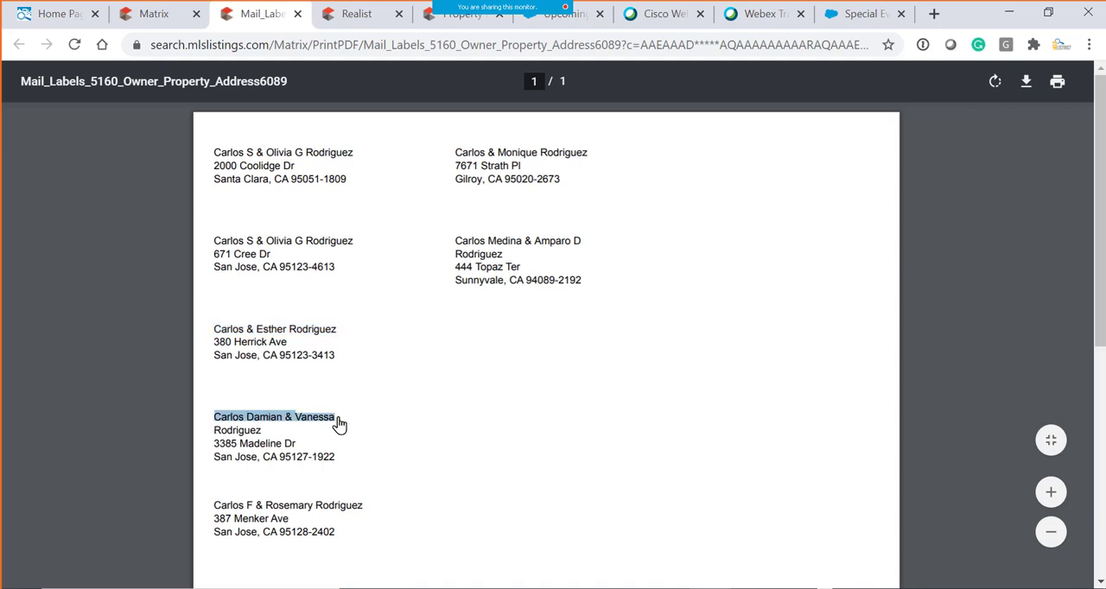
pyautogui.click(297, 14)
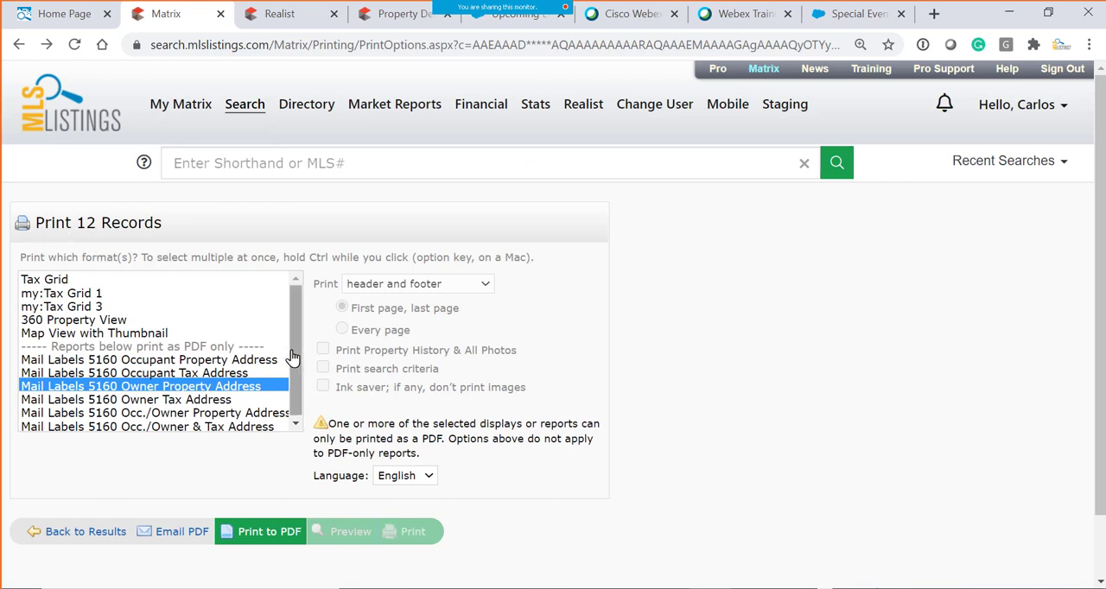
# - Return to the results, open the export options for all checked records, and review the export limits for tax property
pyautogui.moveTo(295, 356); pyautogui.dragTo(259, 429)
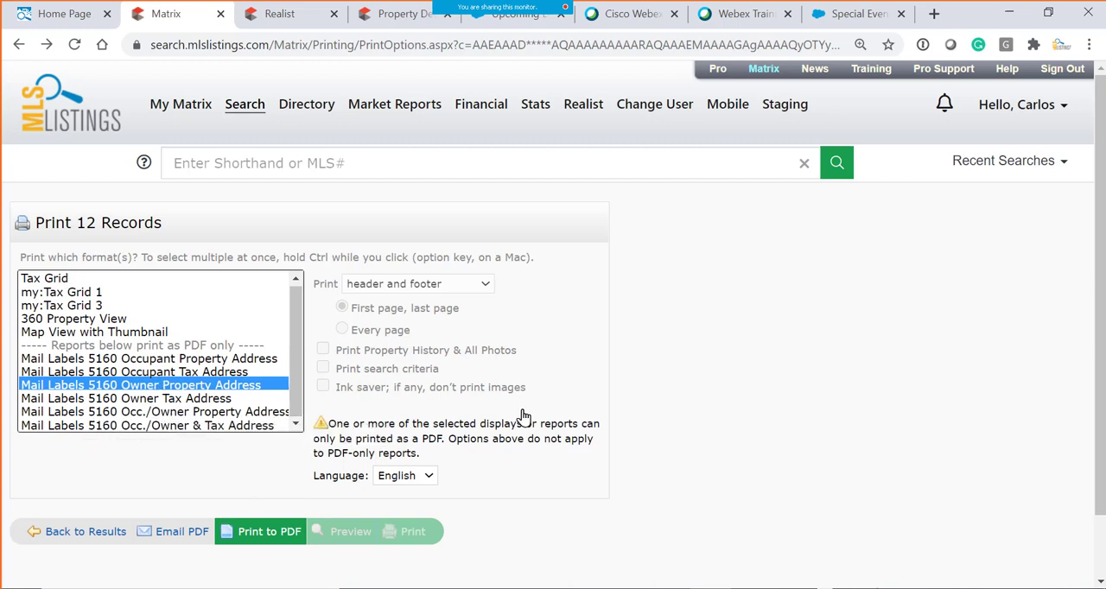
pyautogui.click(83, 532)
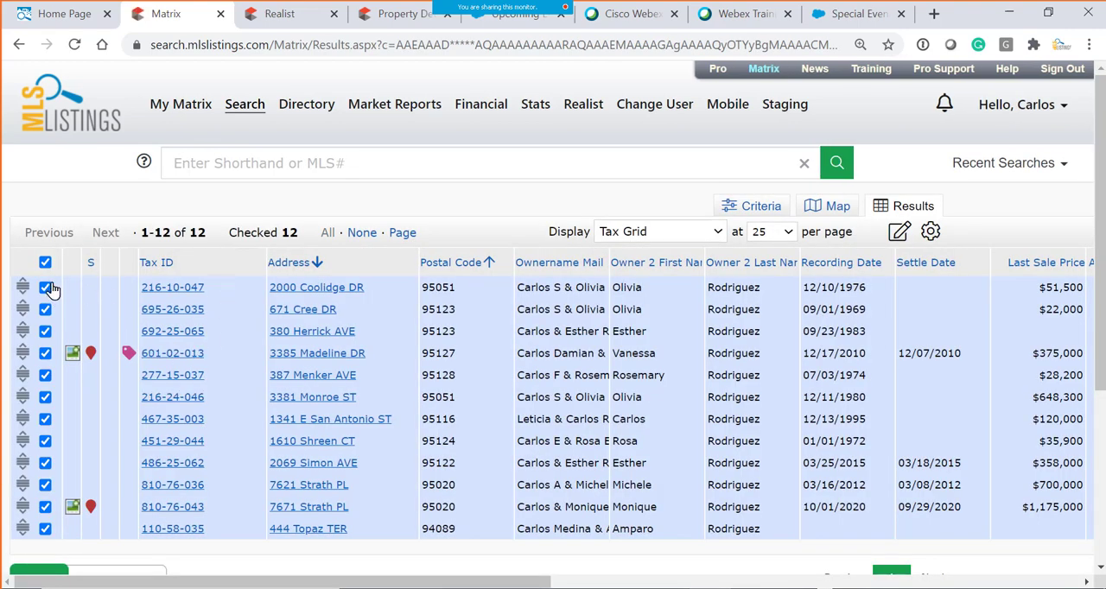
pyautogui.scroll(-2, 54, 285)
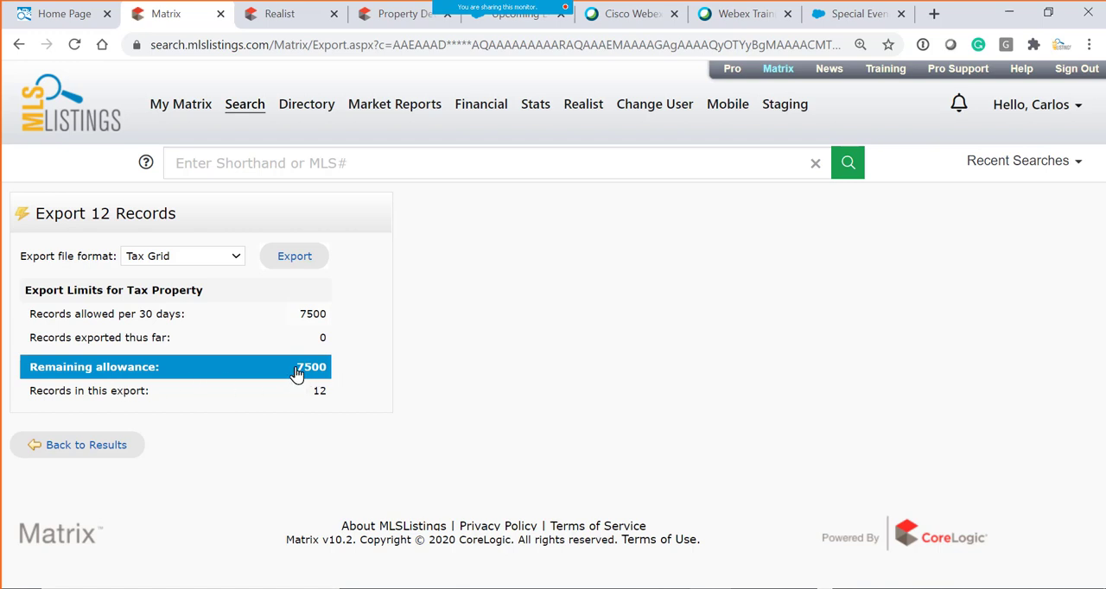
pyautogui.moveTo(298, 373); pyautogui.dragTo(334, 373)
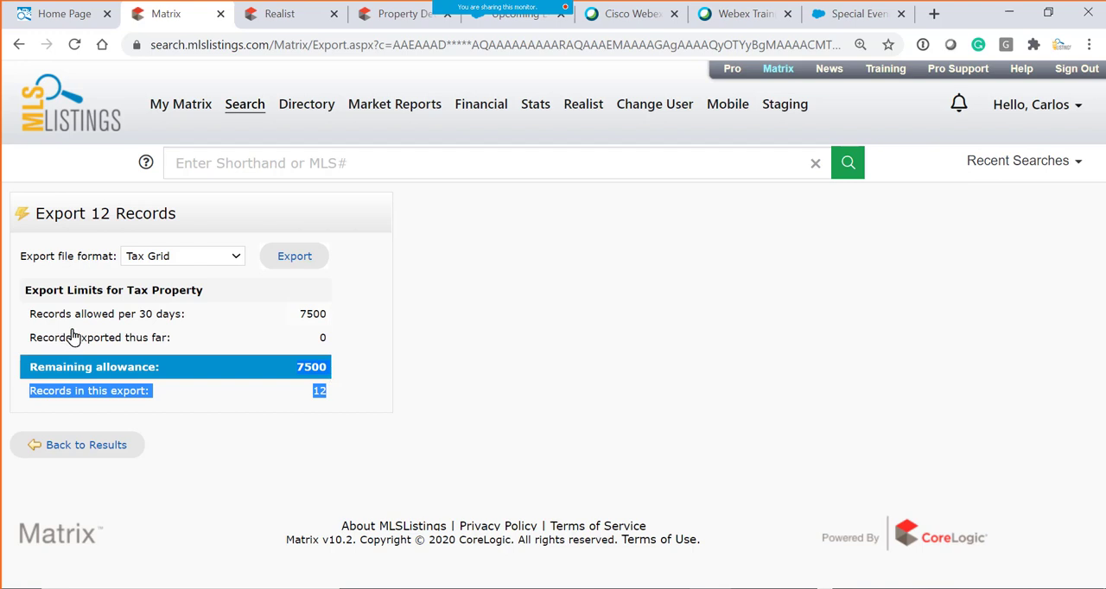
pyautogui.moveTo(86, 316); pyautogui.dragTo(194, 324)
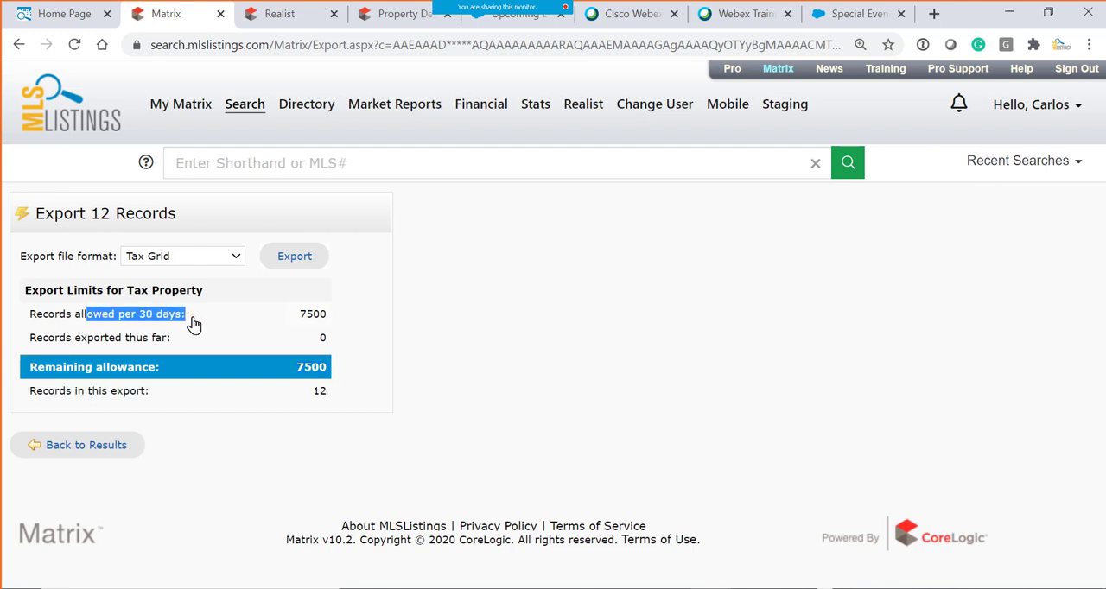
pyautogui.moveTo(90, 214); pyautogui.dragTo(228, 216)
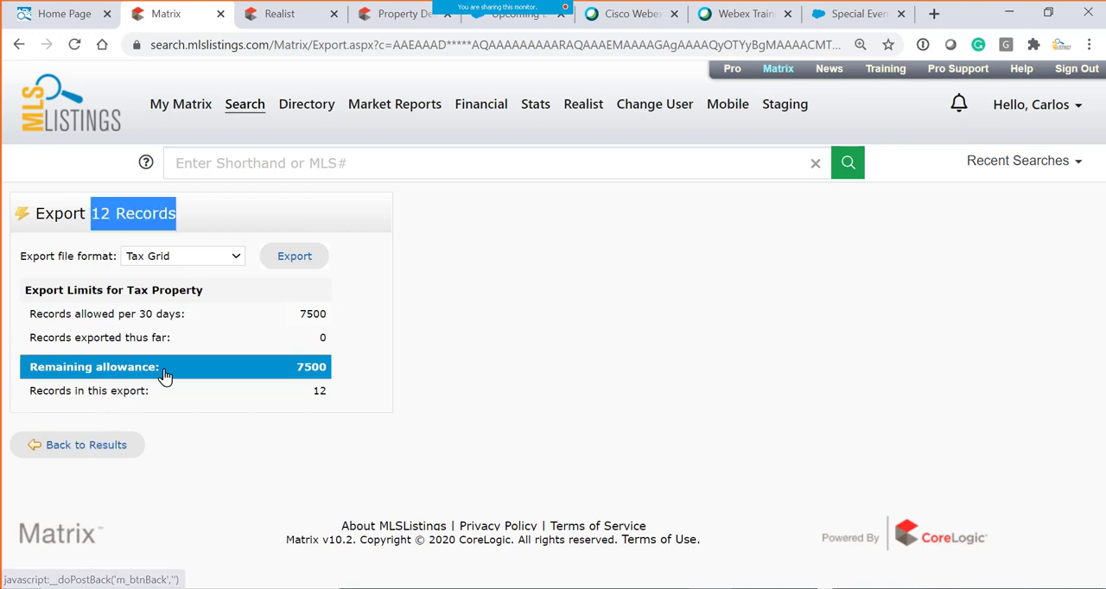
# - Export the records in Tax Grid format and save the CSV in the Exports folder, adding the searched surname and 12 to its file name
pyautogui.click(294, 257)
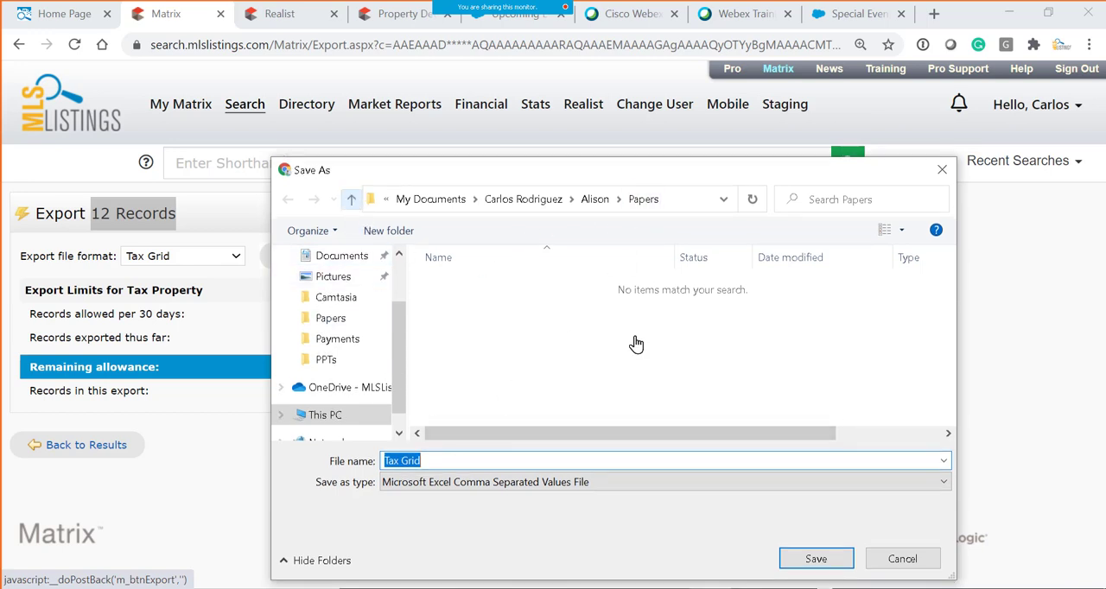
pyautogui.click(351, 206)
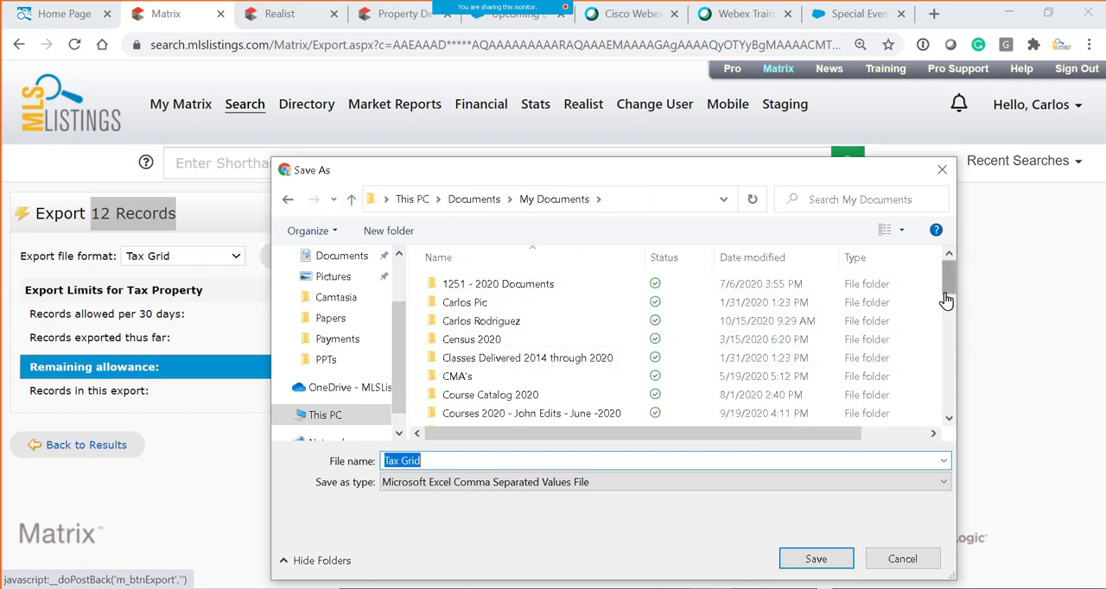
pyautogui.moveTo(946, 299); pyautogui.dragTo(946, 322)
pyautogui.click(481, 317)
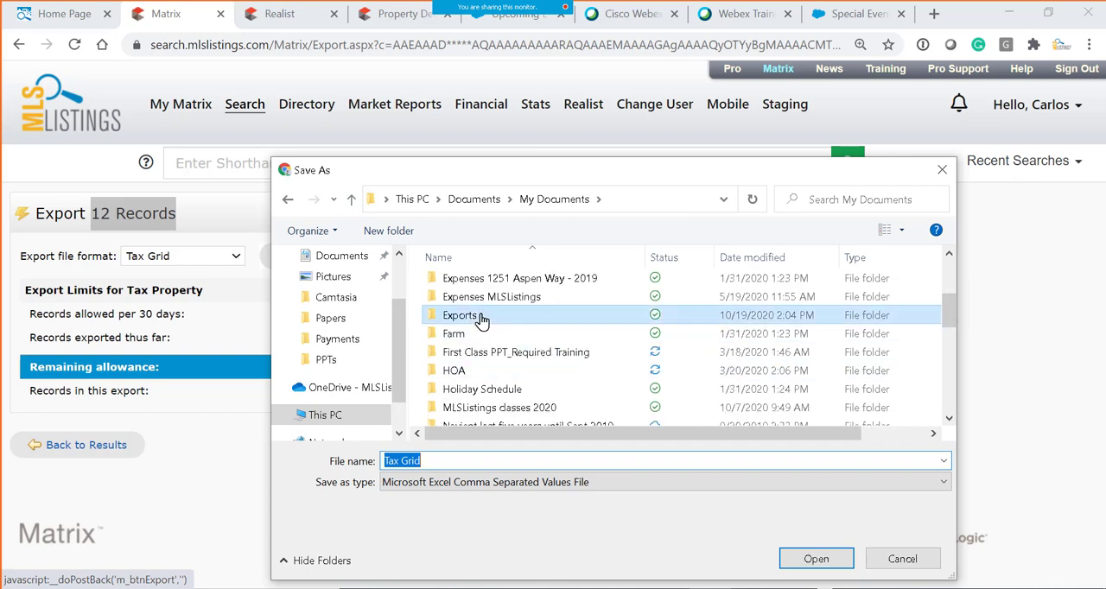
pyautogui.doubleClick(481, 317)
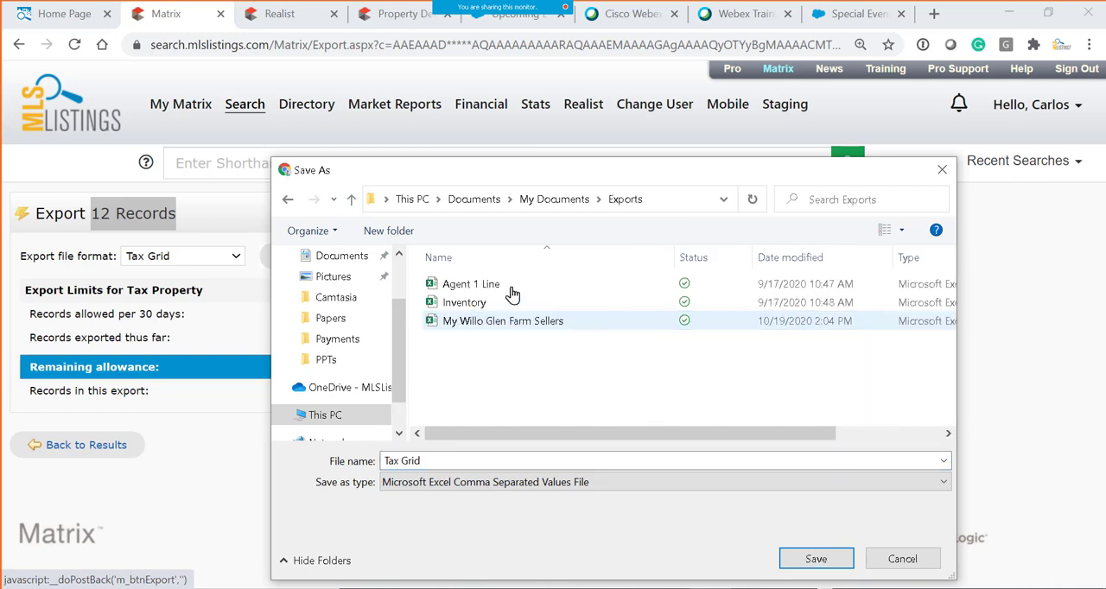
pyautogui.click(437, 468)
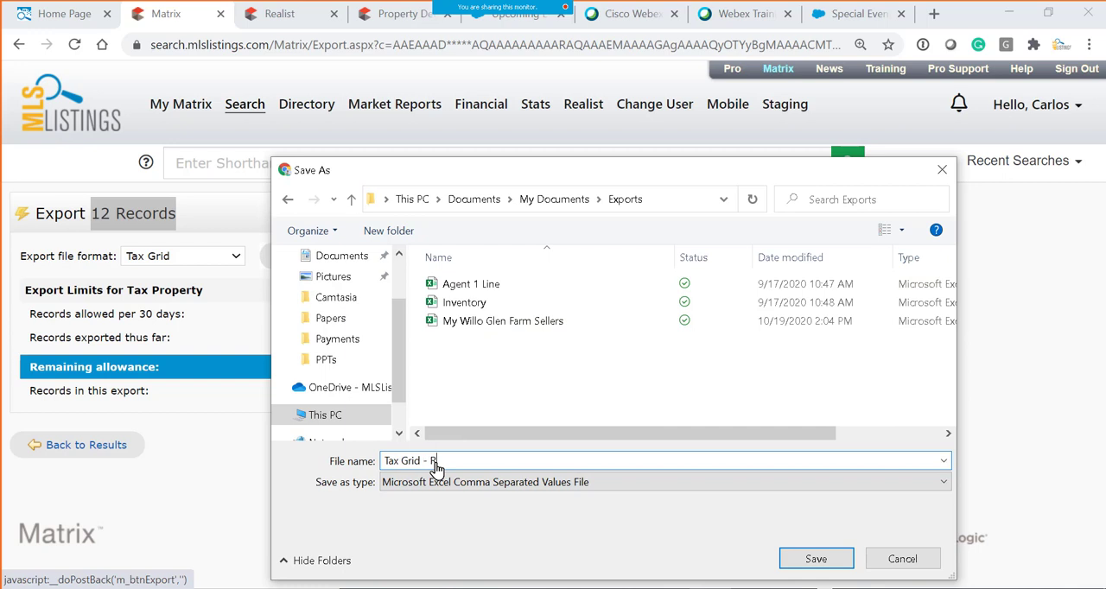
pyautogui.click(818, 560)
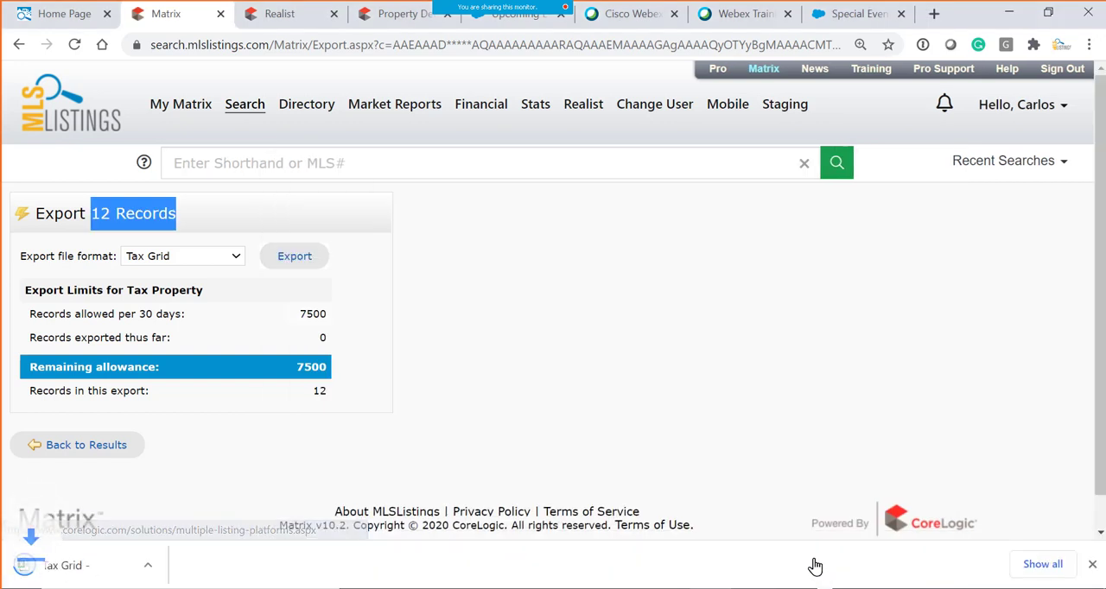
# - Open the exported Tax Grid file in Excel and delete the empty columns A and B
pyautogui.click(107, 574)
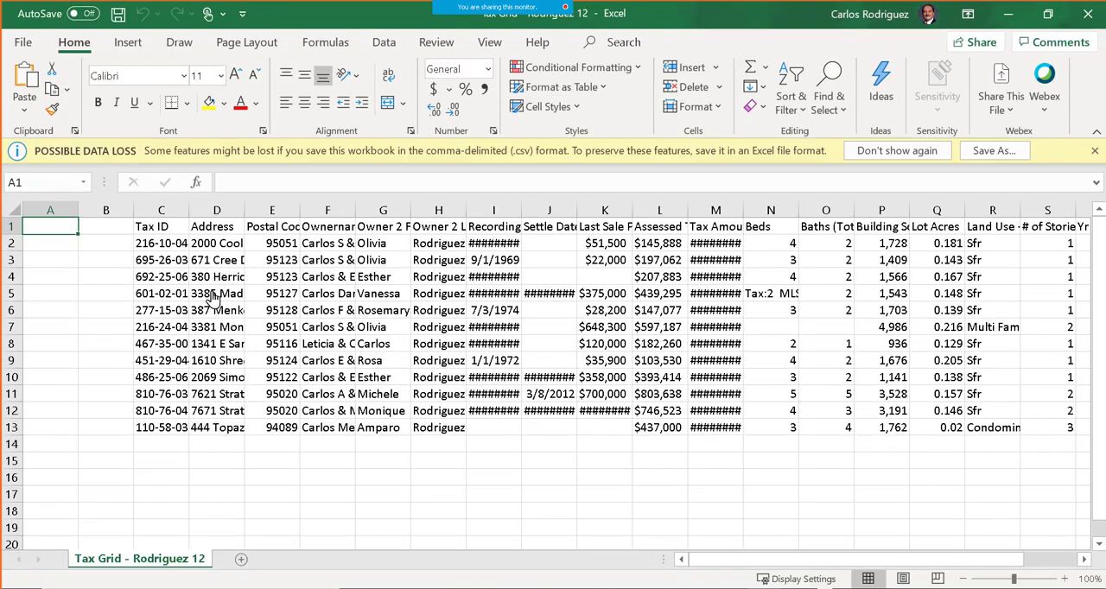
pyautogui.moveTo(50, 210); pyautogui.dragTo(104, 218)
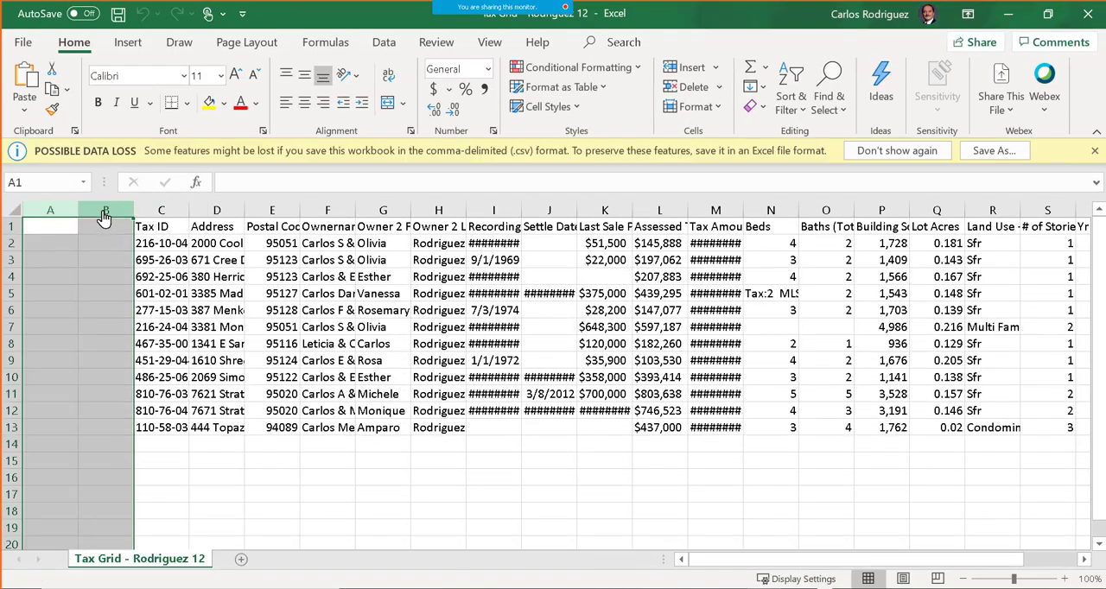
pyautogui.rightClick(116, 258)
pyautogui.click(164, 384)
# - Auto-fit the Tax ID, Address, Postal Code, Ownername Mail Format, Recording Date, Settle Date and Tax Amount columns to their contents
pyautogui.doubleClick(78, 210)
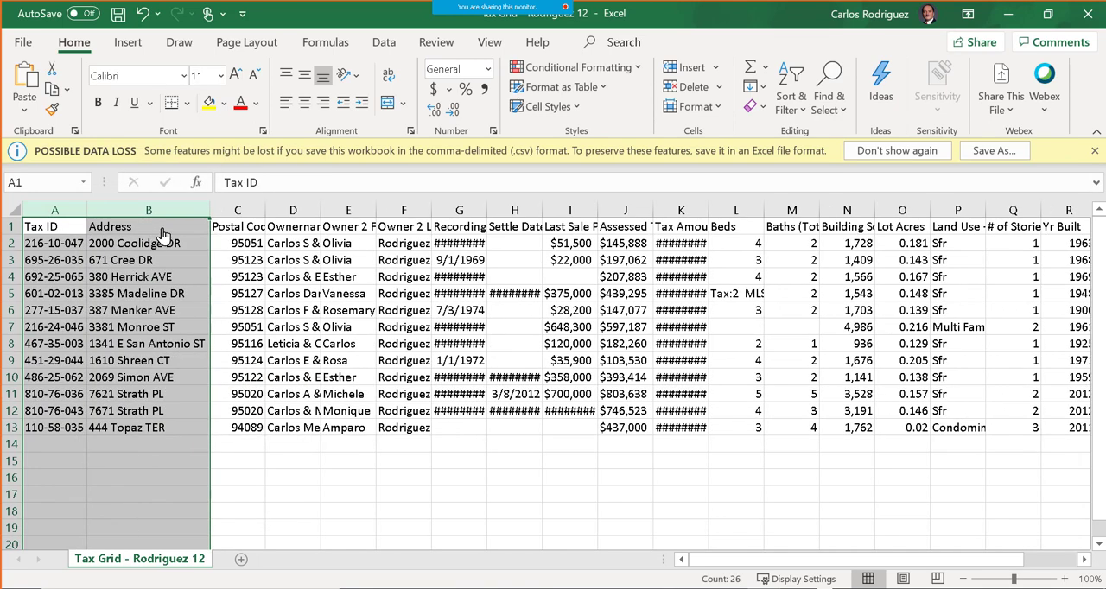
pyautogui.doubleClick(265, 215)
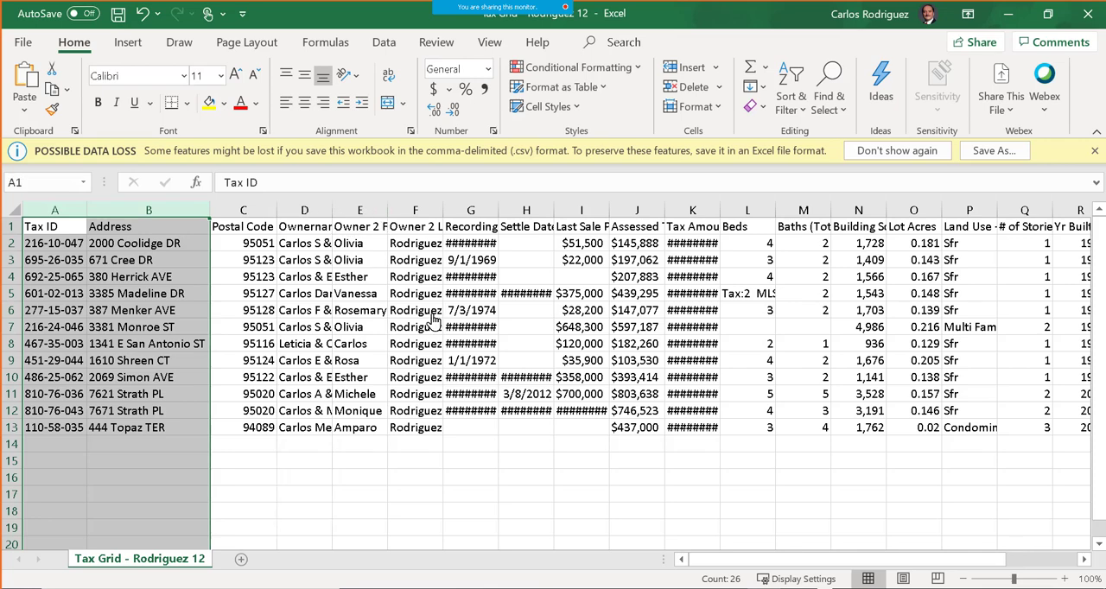
pyautogui.doubleClick(332, 210)
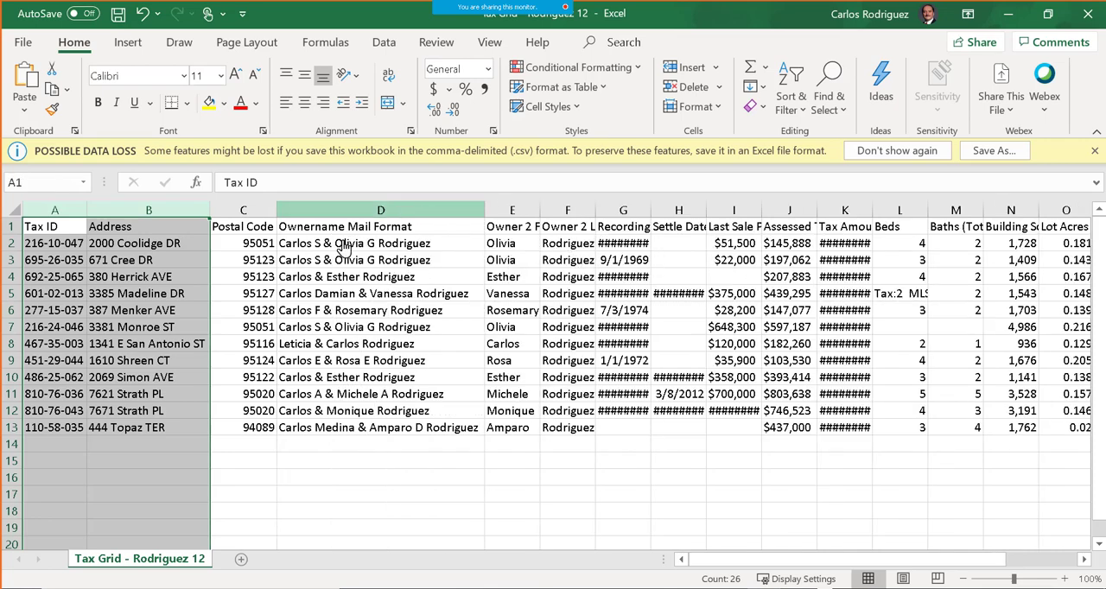
pyautogui.moveTo(445, 493); pyautogui.dragTo(445, 477)
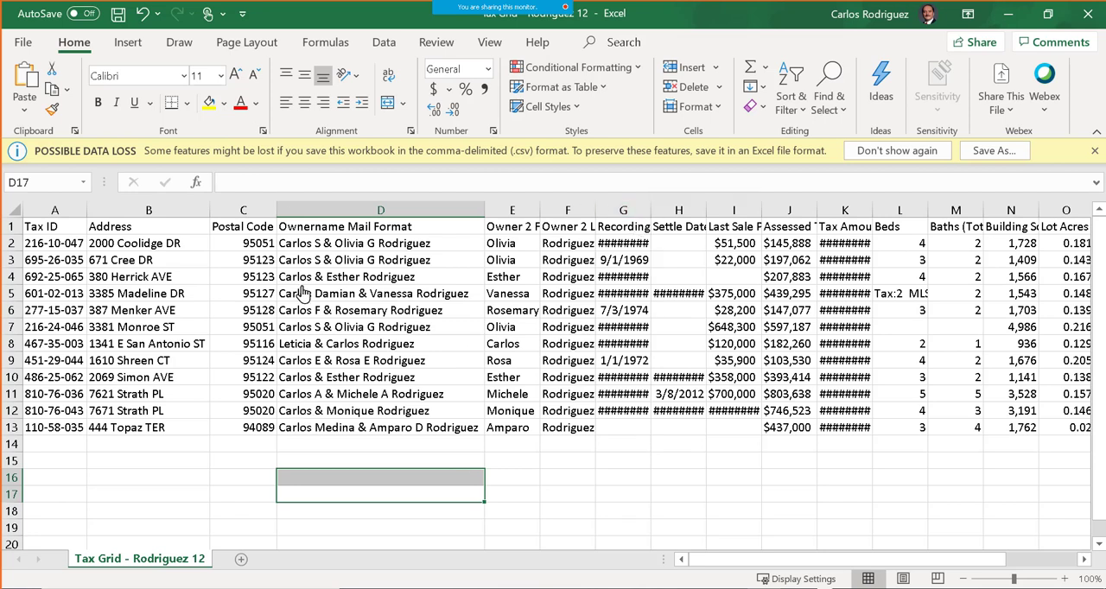
pyautogui.doubleClick(651, 211)
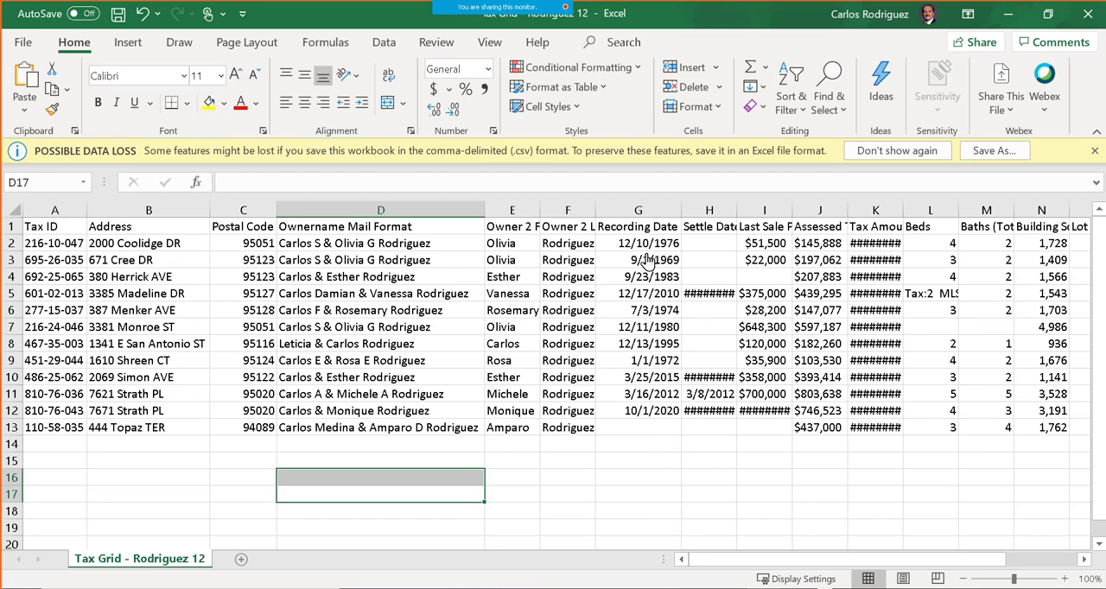
pyautogui.doubleClick(737, 210)
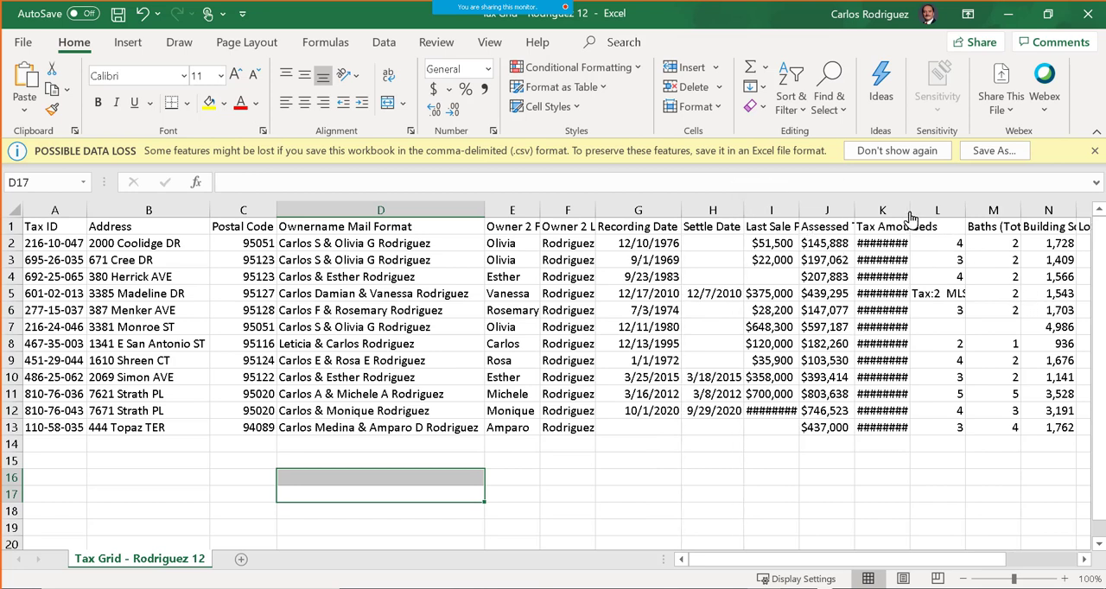
pyautogui.doubleClick(909, 211)
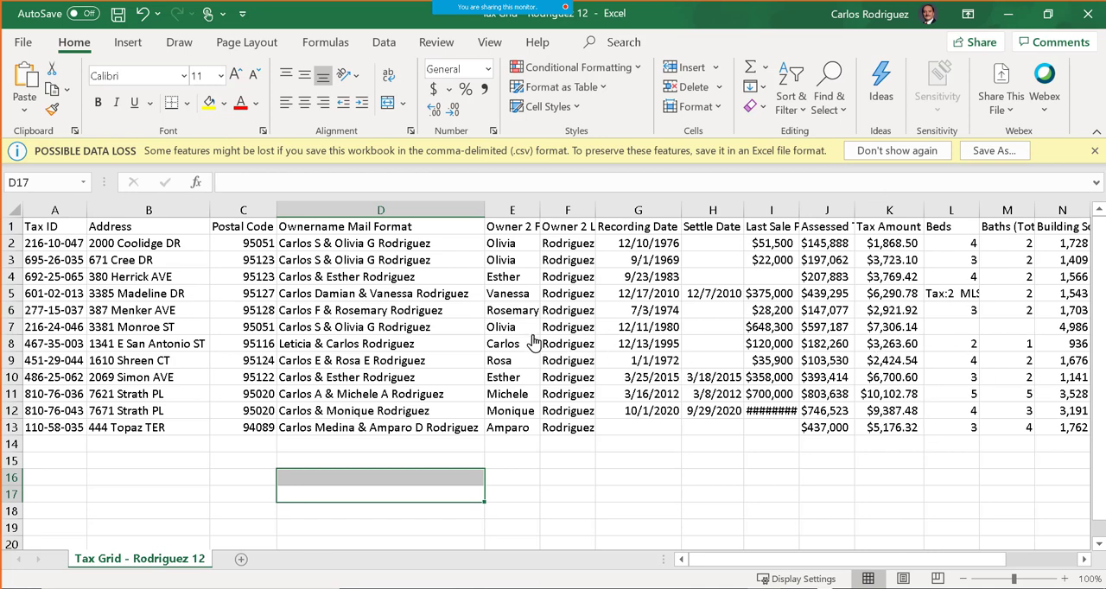
# - Switch from Excel back to Matrix, return to the results grid and uncheck all records
pyautogui.click(1006, 19)
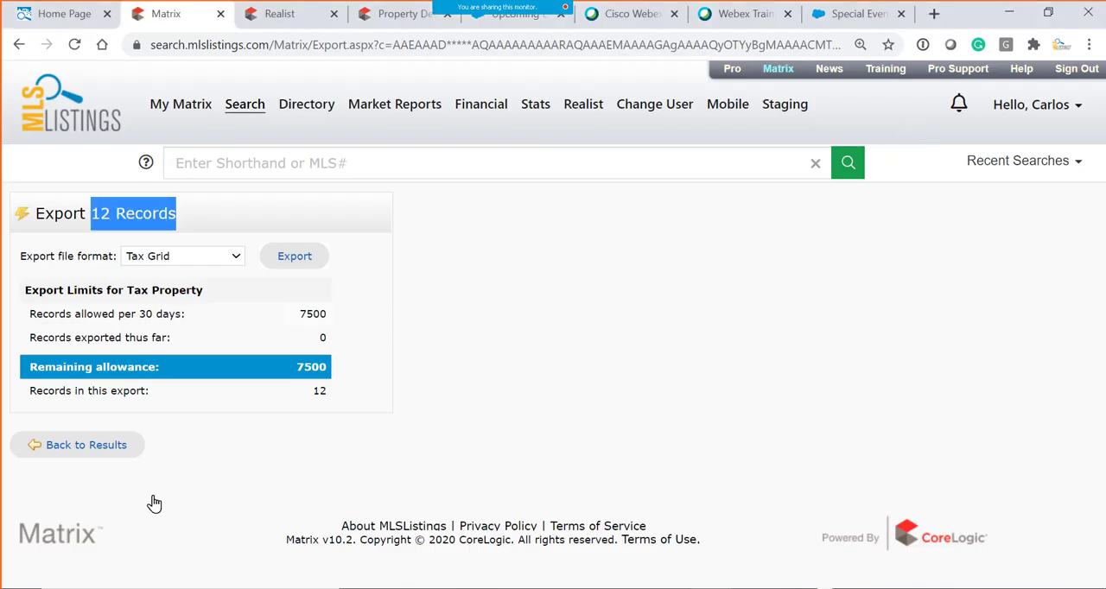
pyautogui.click(76, 446)
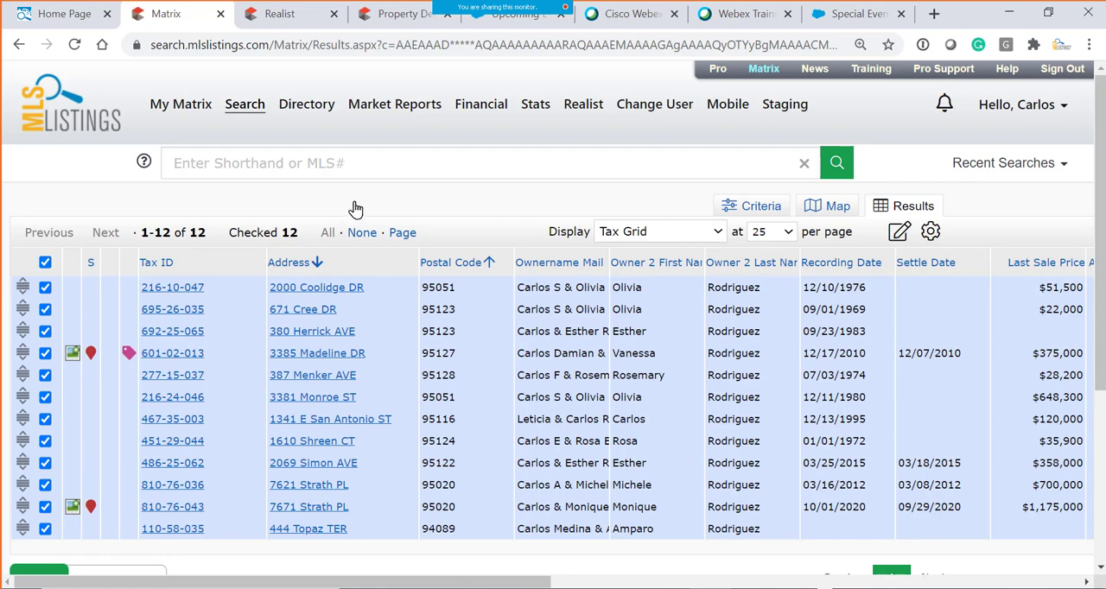
pyautogui.click(45, 263)
# - Reorder the grid columns by moving Postal Code before Address, and Address before Tax ID
pyautogui.scroll(-1, 494, 259)
pyautogui.moveTo(500, 223); pyautogui.dragTo(322, 218)
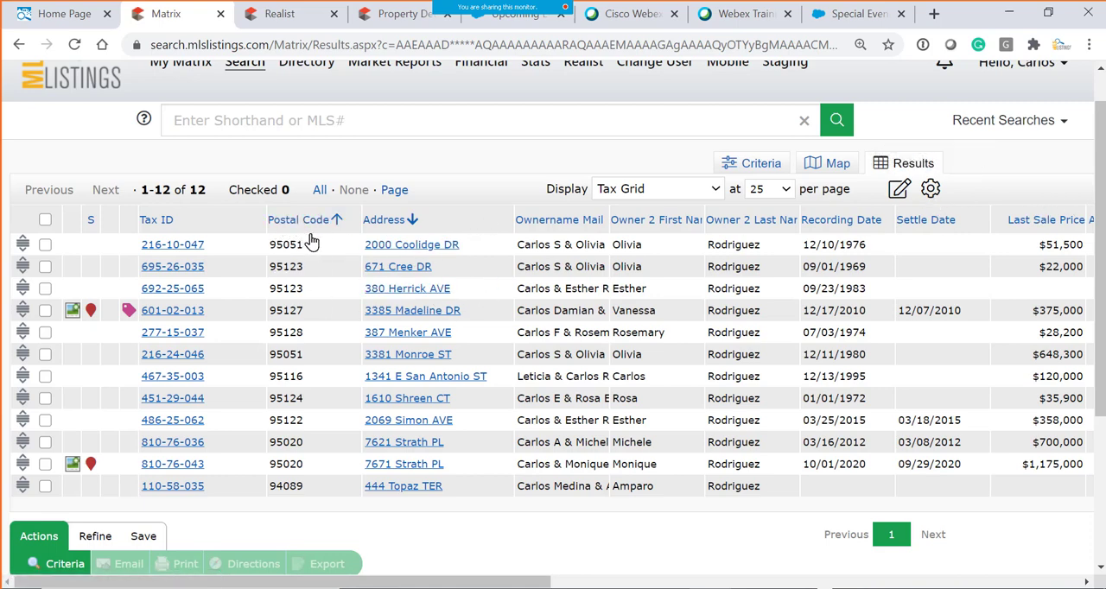
pyautogui.moveTo(427, 230); pyautogui.dragTo(233, 221)
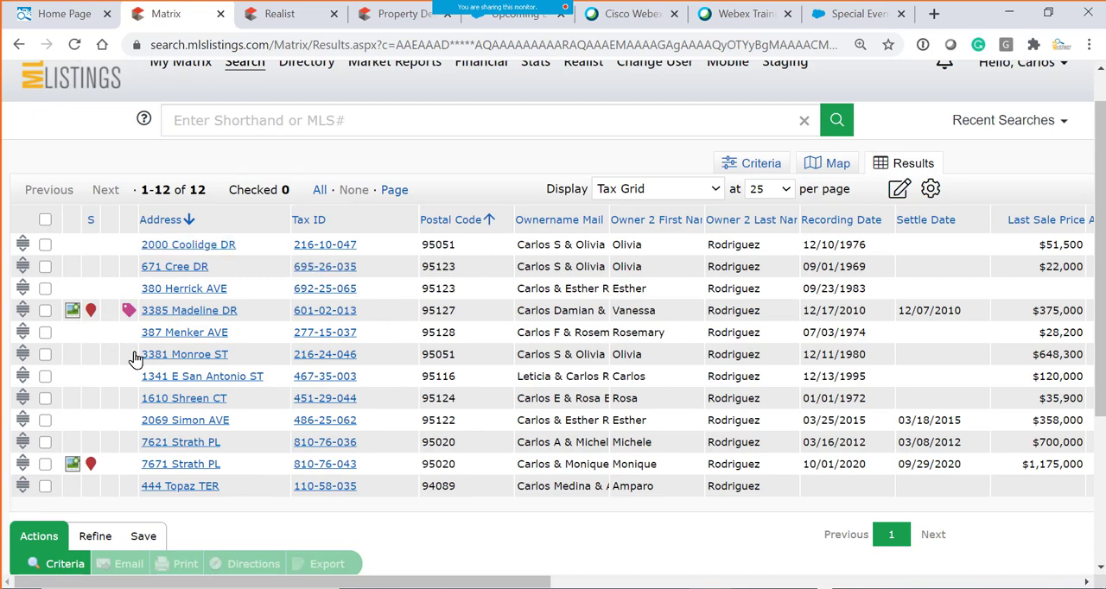
# - Insert a Pool YN column after the Tax ID column in the results grid, using a column search for "pool"
pyautogui.click(930, 188)
pyautogui.click(383, 229)
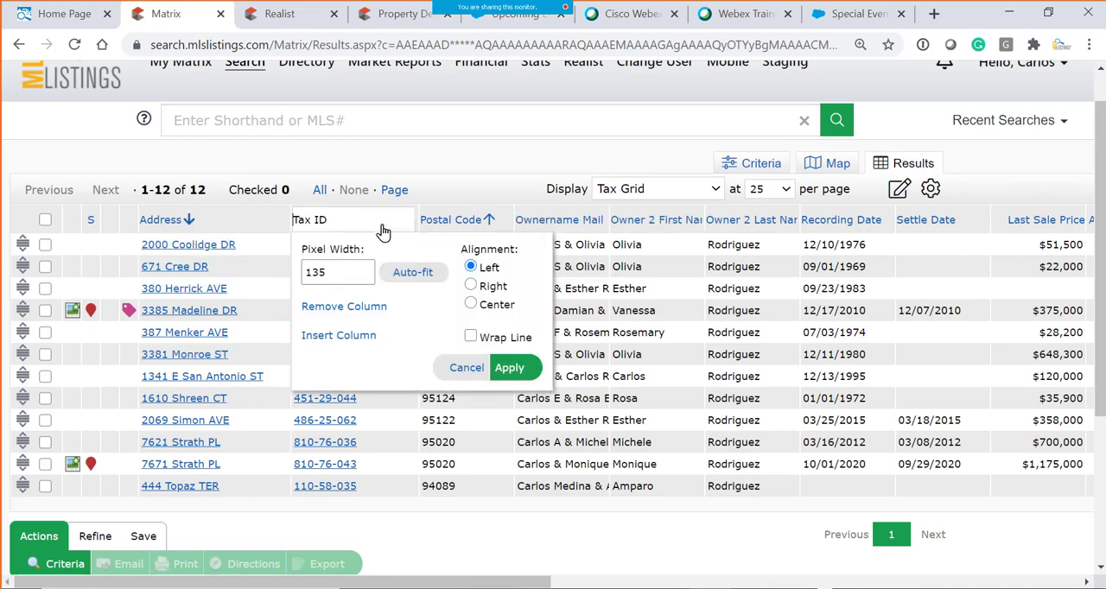
pyautogui.click(346, 344)
pyautogui.click(397, 420)
pyautogui.write('swim')
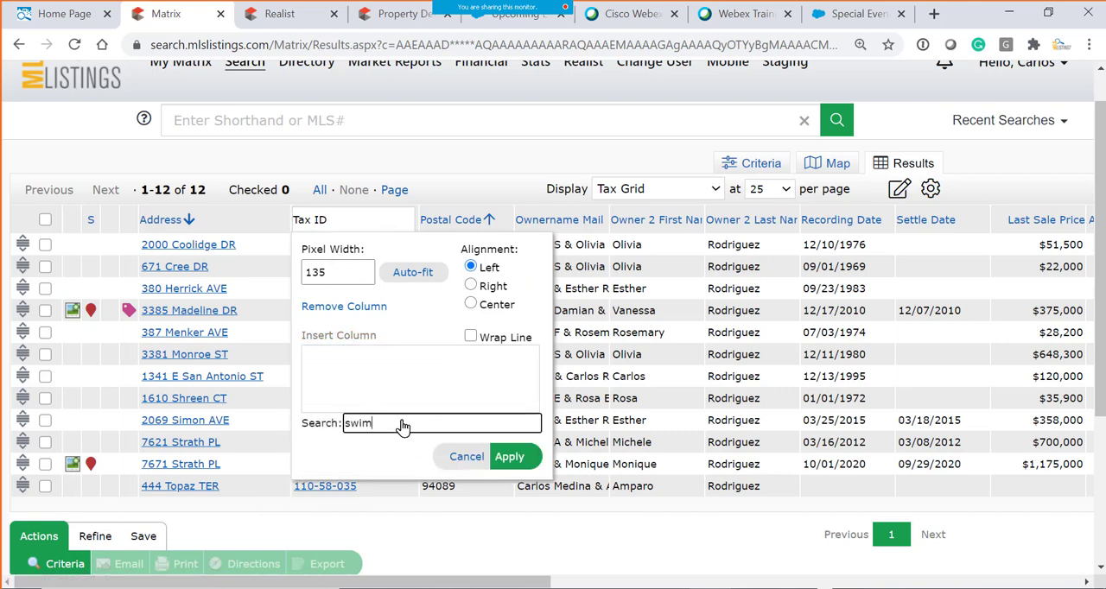
pyautogui.press('BackSpace')
pyautogui.press('BackSpace')
pyautogui.press('BackSpace')
pyautogui.write('pool')
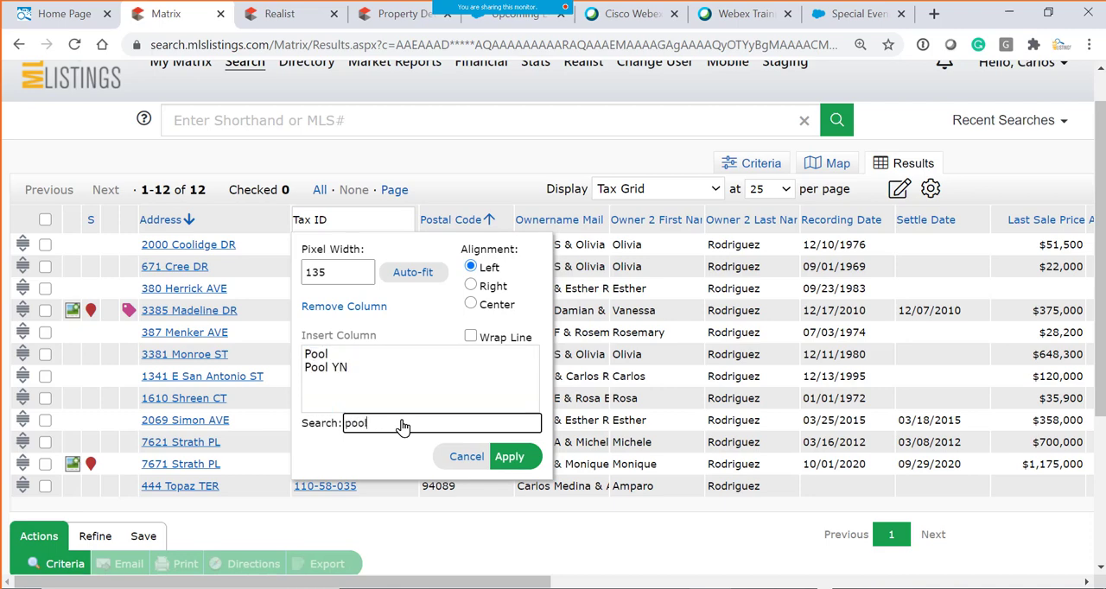
pyautogui.click(339, 369)
pyautogui.click(509, 457)
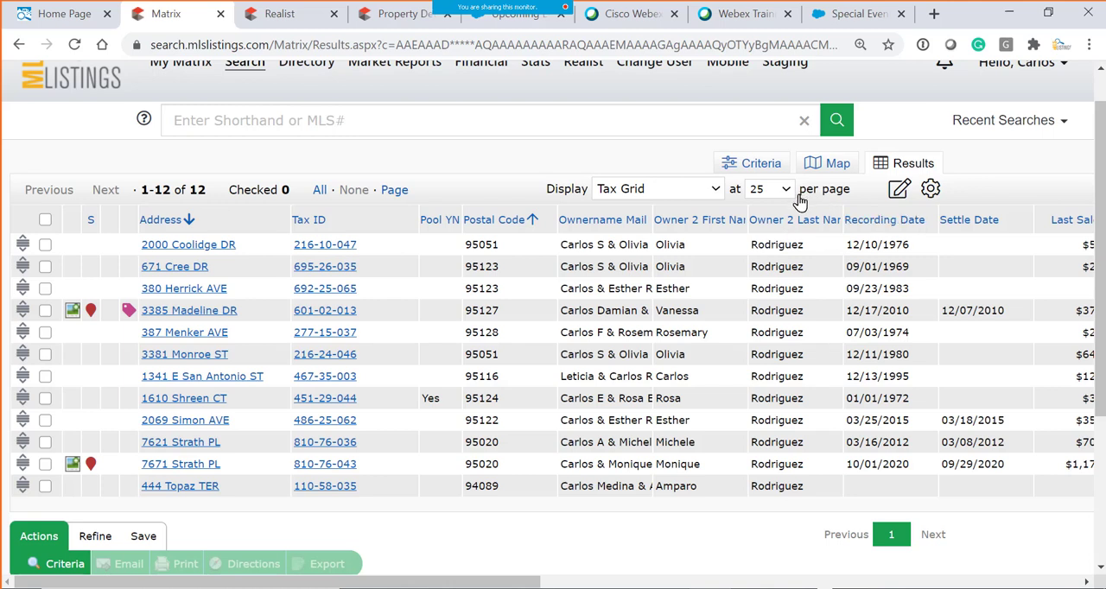
# - Save the customized grid as a copy named "Tax Grid - pool" and check it in the list of available displays
pyautogui.click(899, 190)
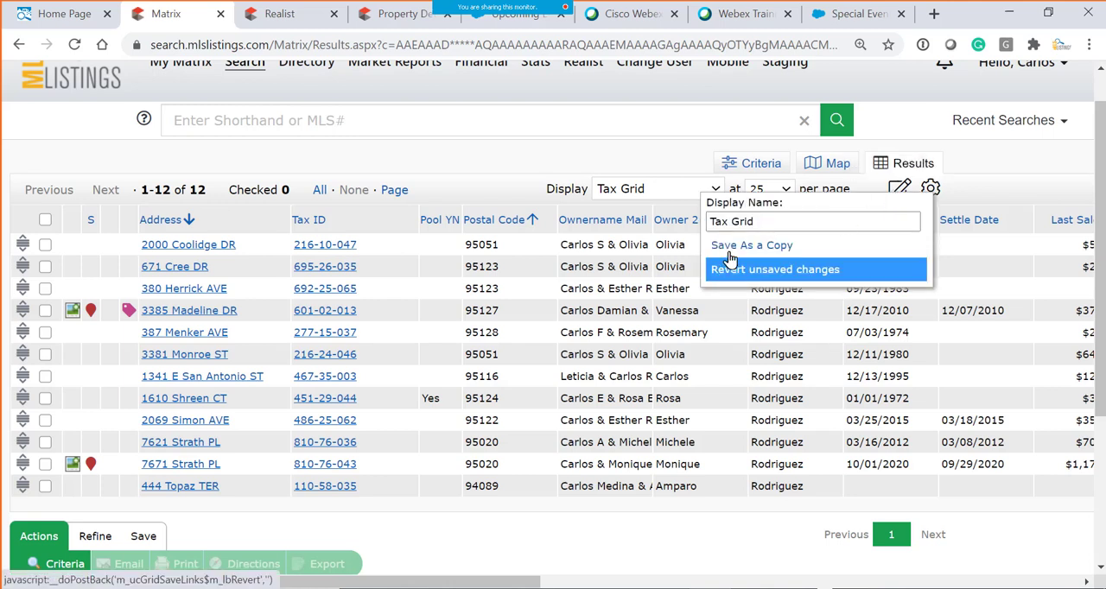
pyautogui.click(764, 225)
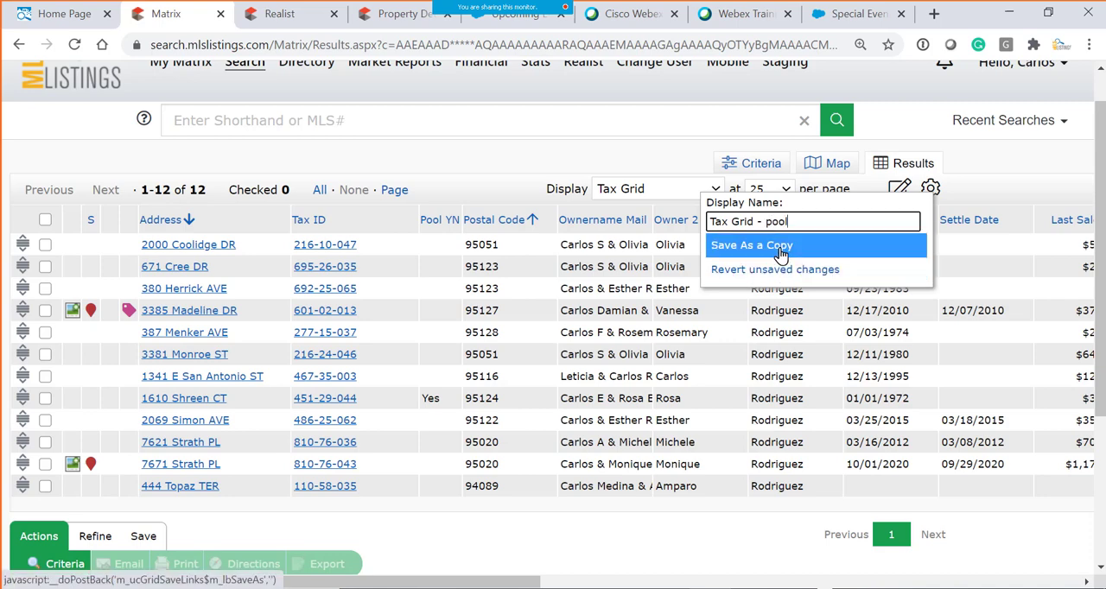
pyautogui.click(780, 248)
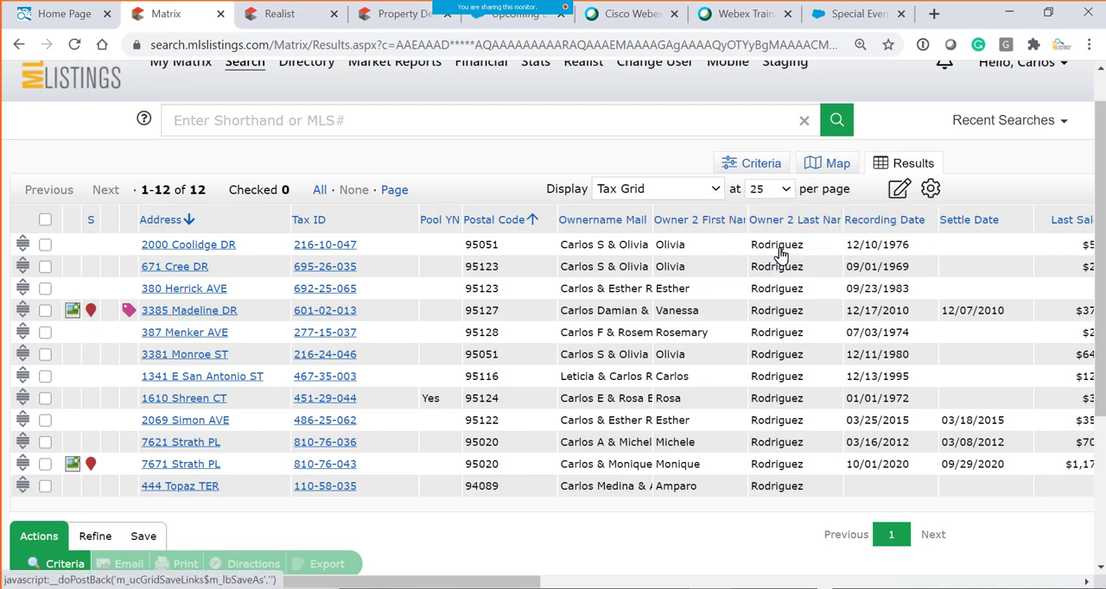
pyautogui.click(622, 237)
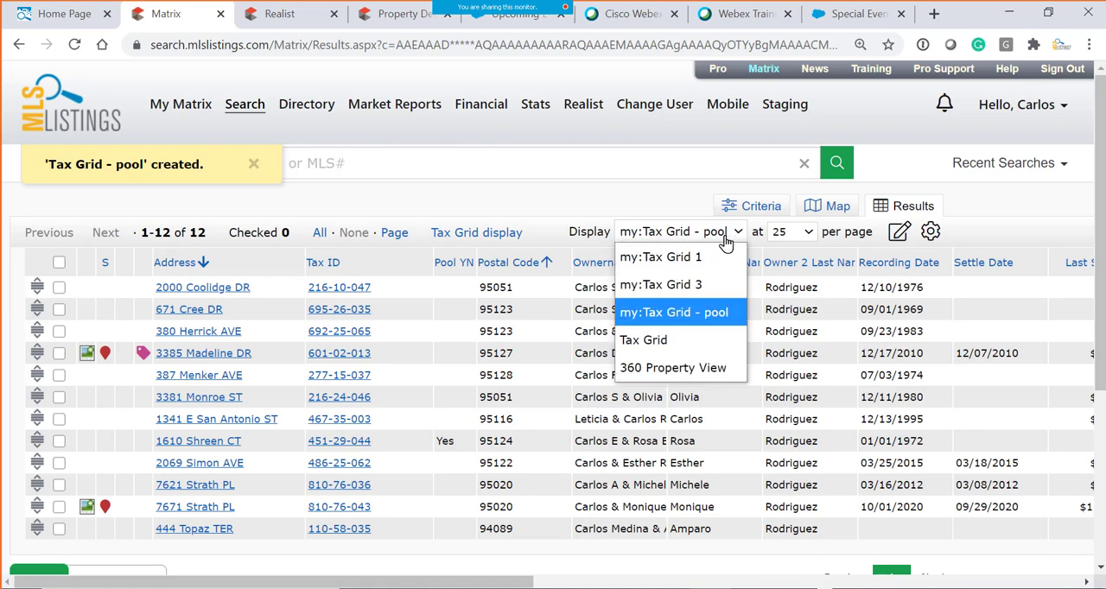
pyautogui.click(556, 241)
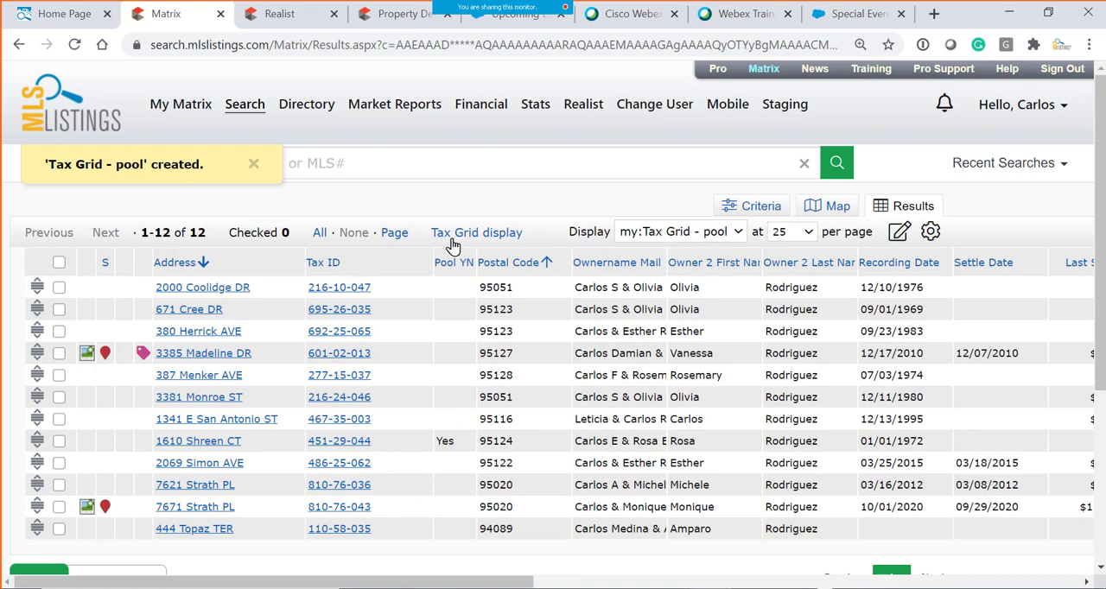
pyautogui.click(739, 233)
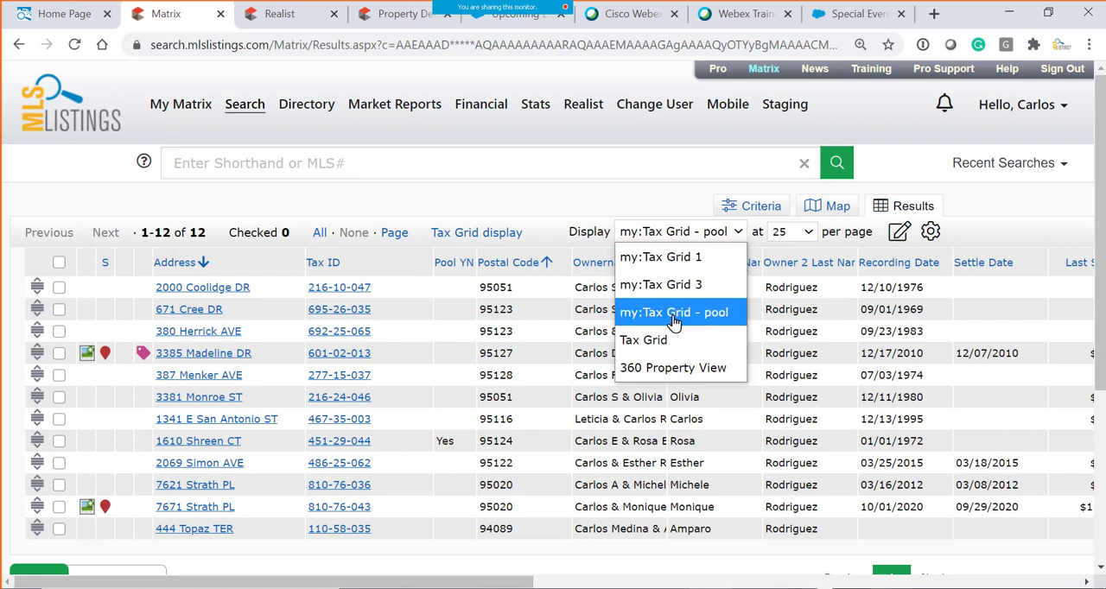
pyautogui.click(547, 173)
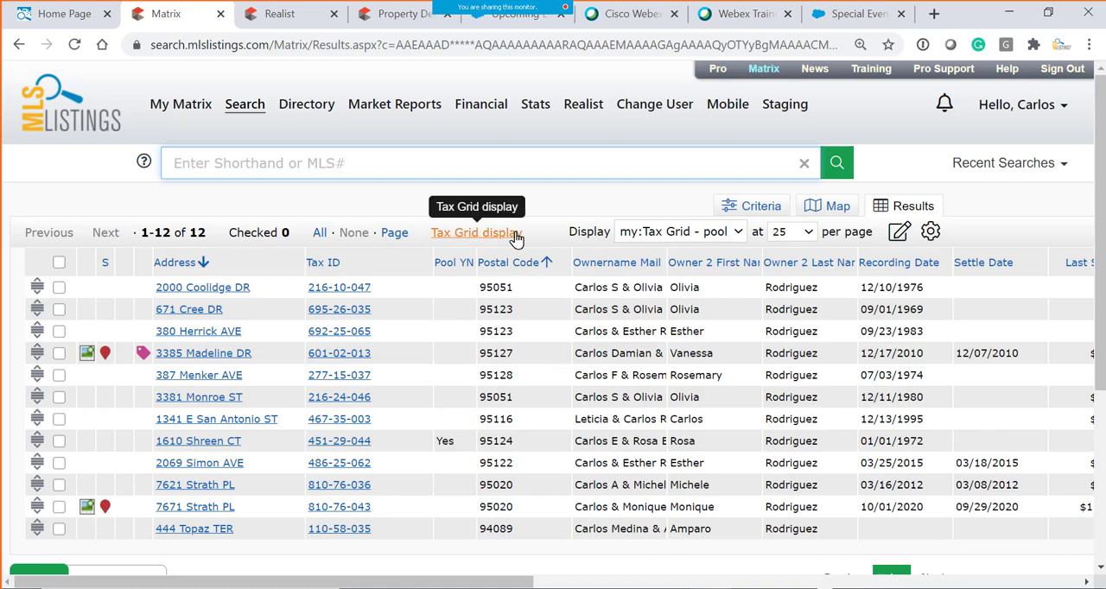
# - Return to the Tax Search criteria and add four more address rows to the Location section
pyautogui.click(761, 209)
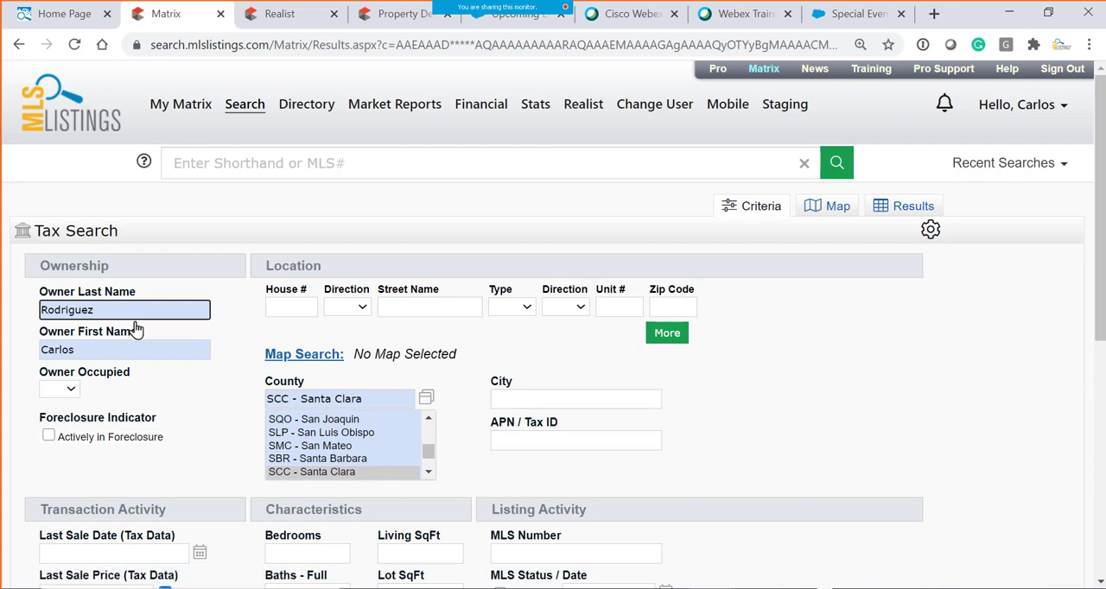
pyautogui.scroll(-1, 136, 328)
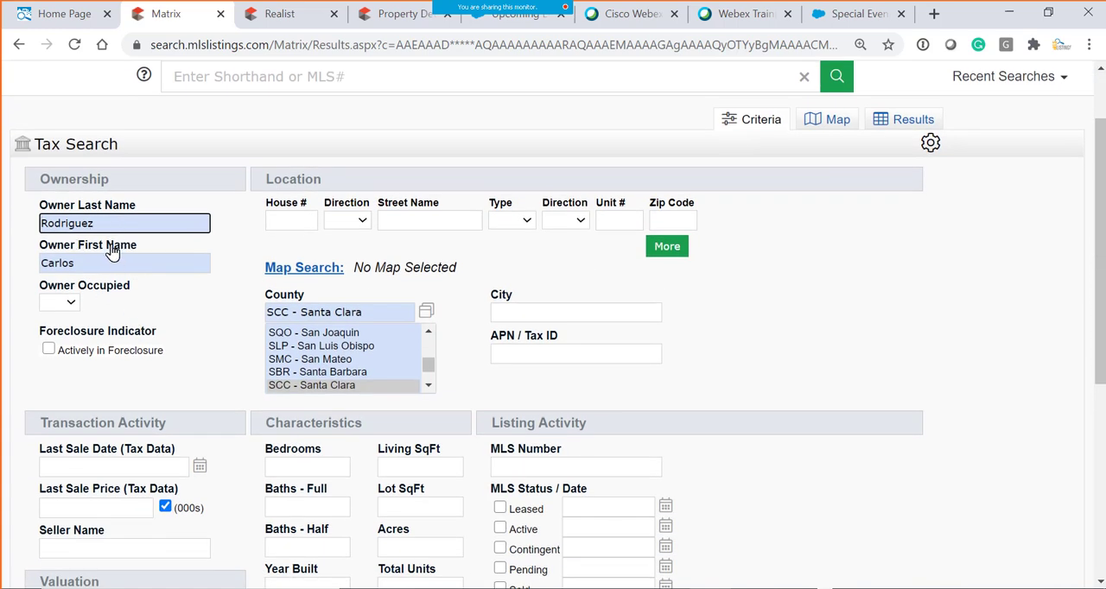
pyautogui.click(76, 262)
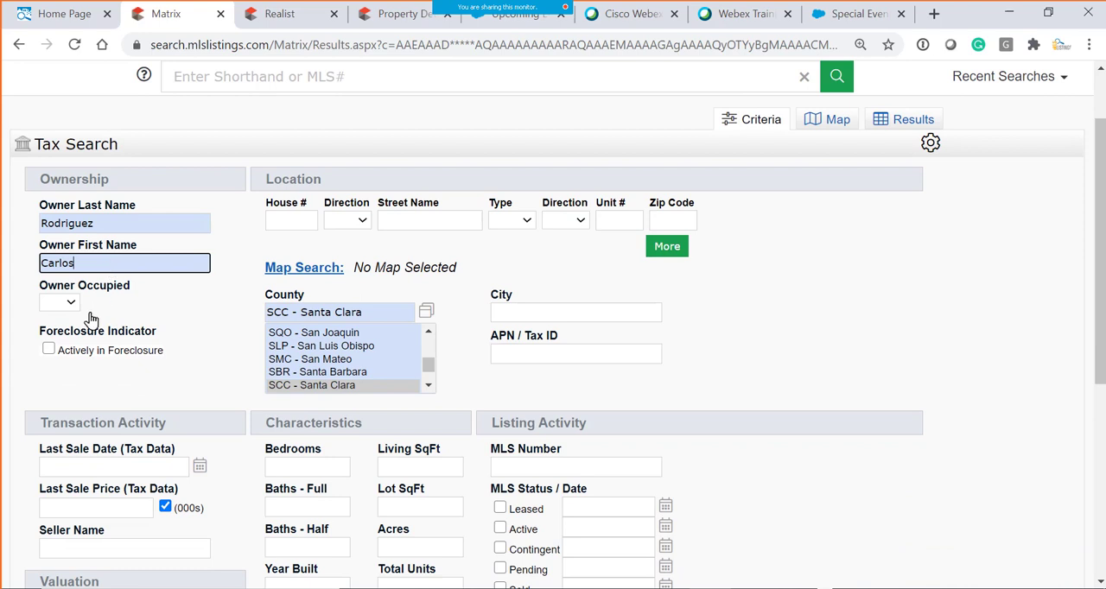
pyautogui.click(323, 387)
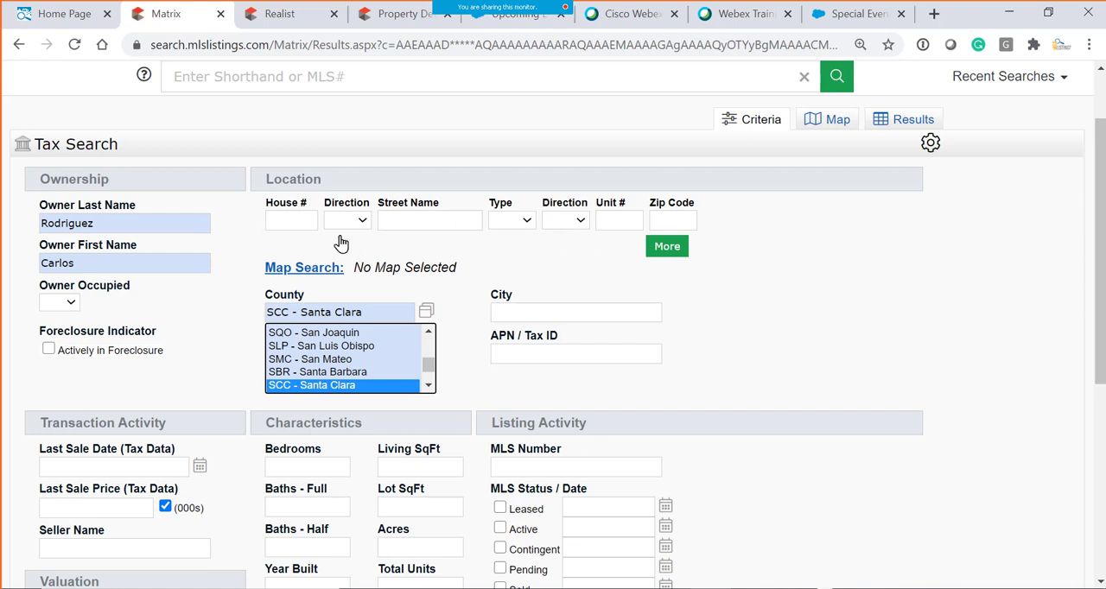
pyautogui.click(666, 247)
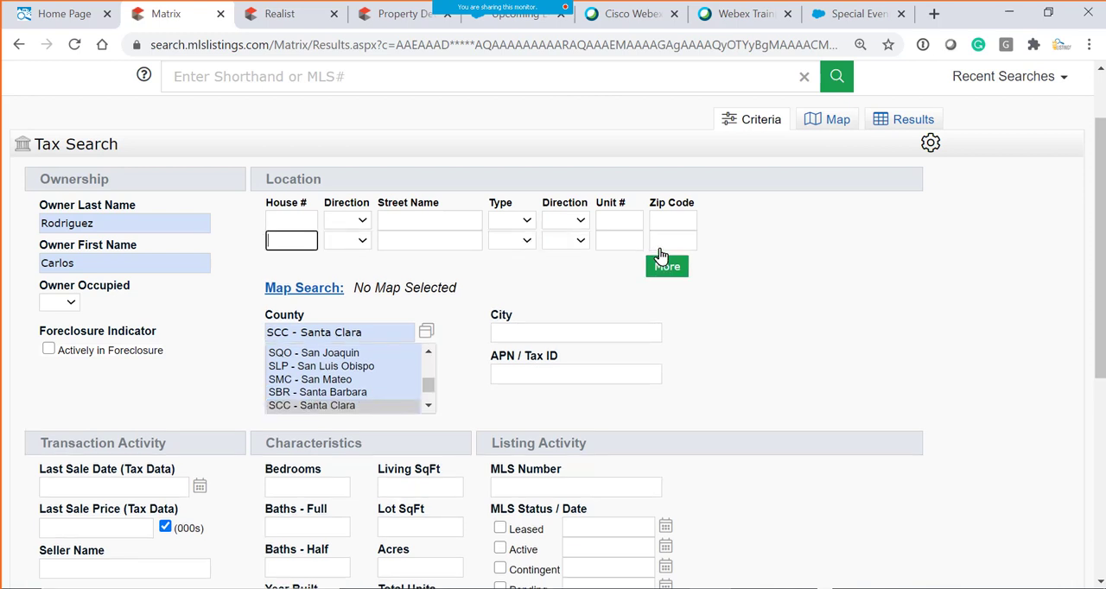
pyautogui.click(666, 267)
pyautogui.click(666, 286)
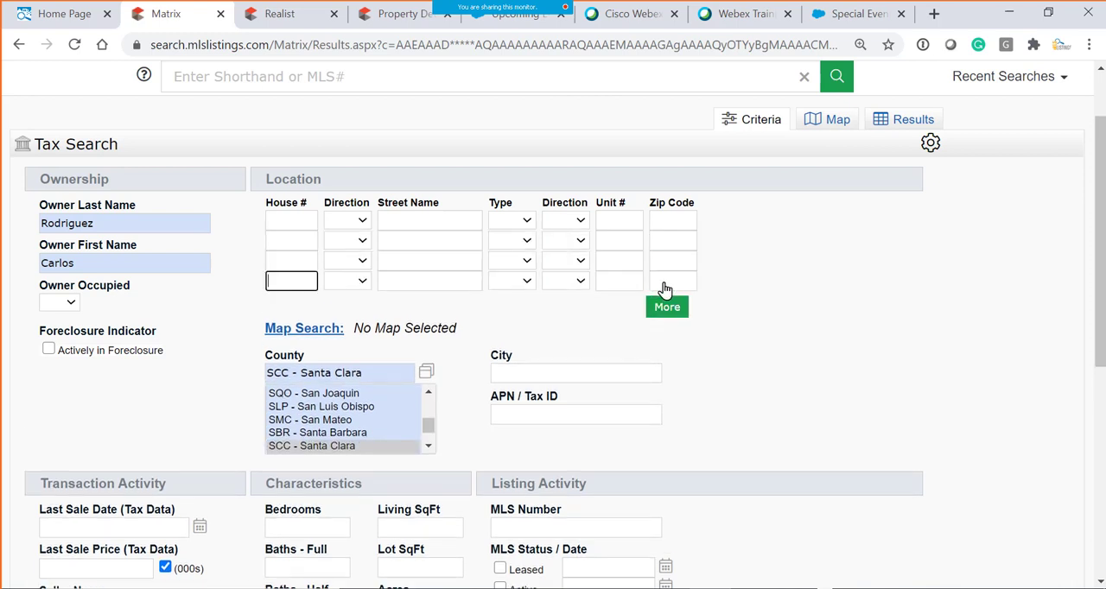
pyautogui.click(676, 313)
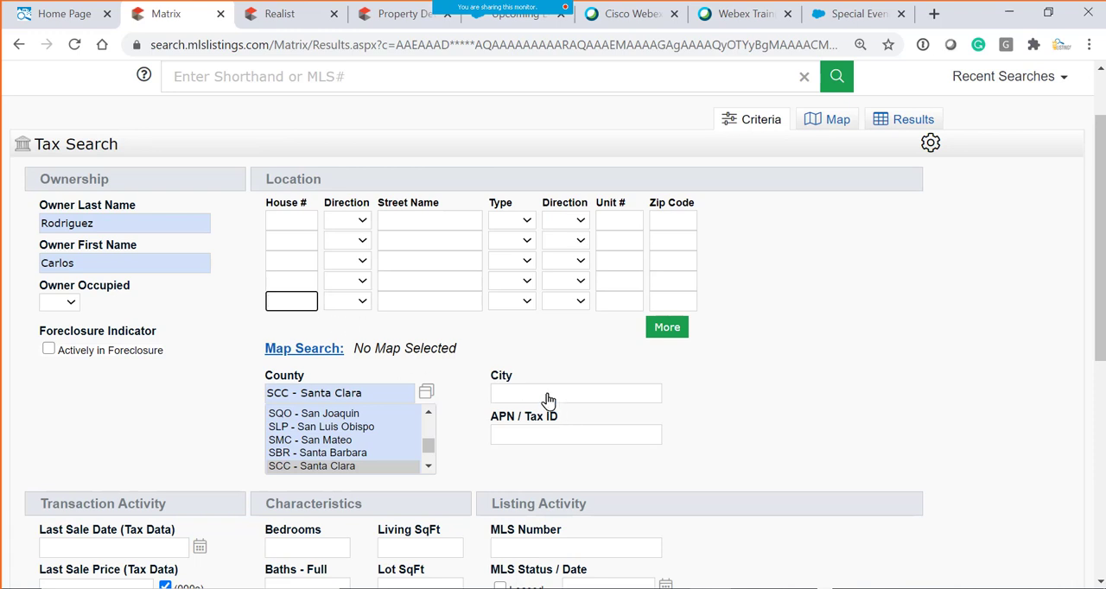
# - Open the map search and draw a rectangle around the three property markers near Cambrian Park, Robertsville and Alamitos
pyautogui.scroll(-1, 554, 354)
pyautogui.scroll(-1, 554, 354)
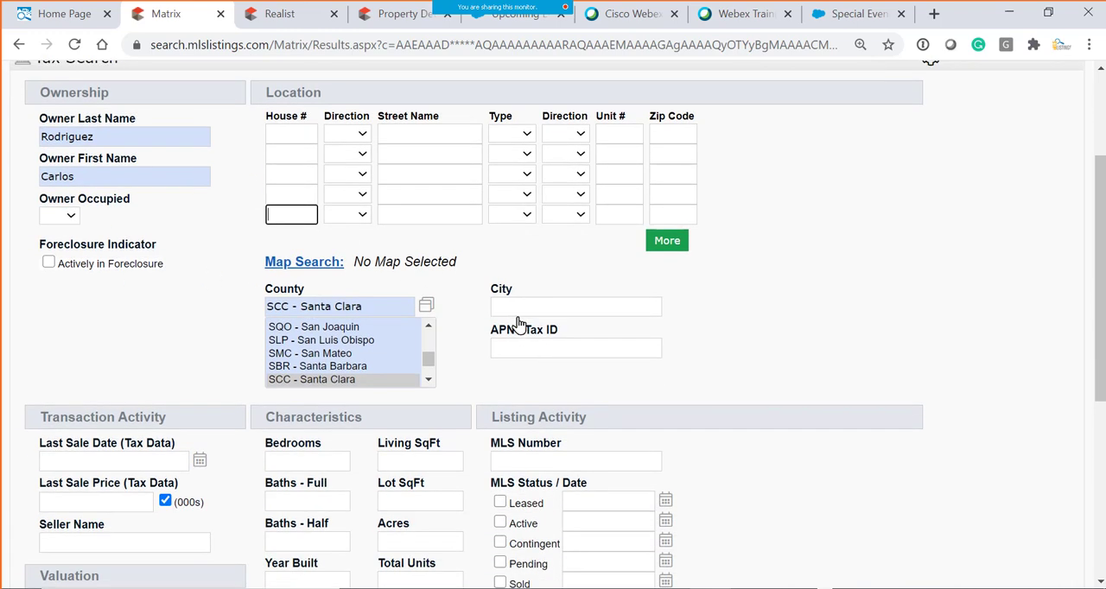
pyautogui.click(518, 313)
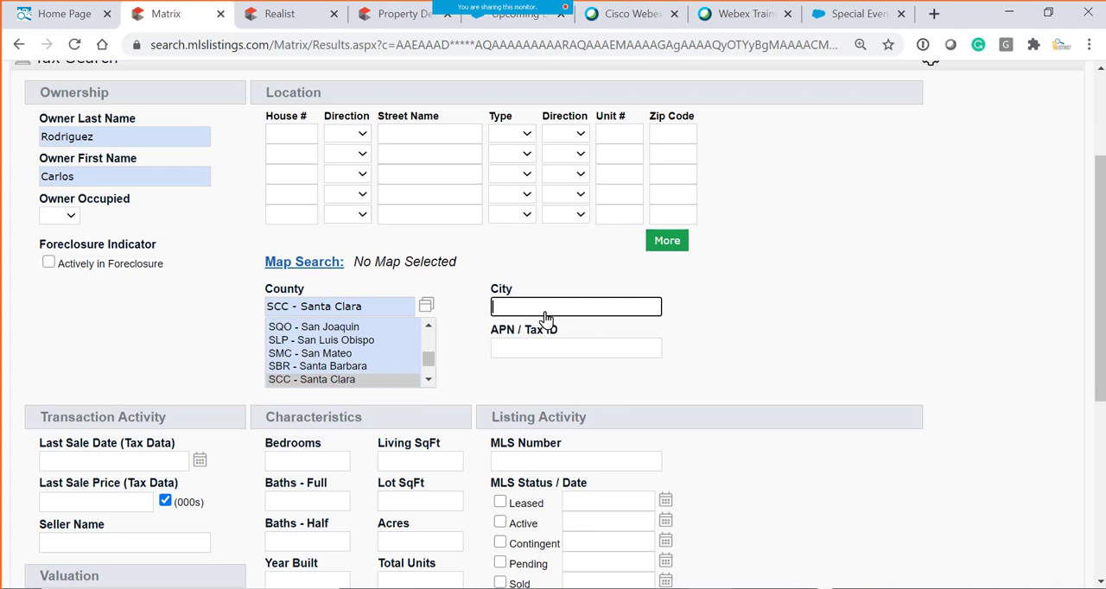
pyautogui.click(327, 270)
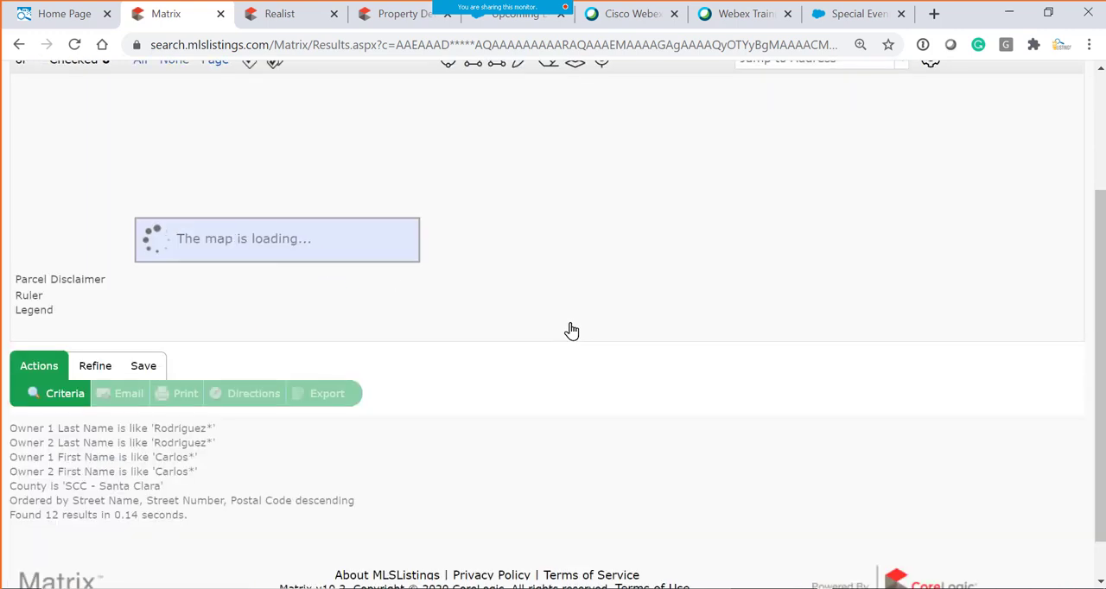
pyautogui.scroll(2, 688, 248)
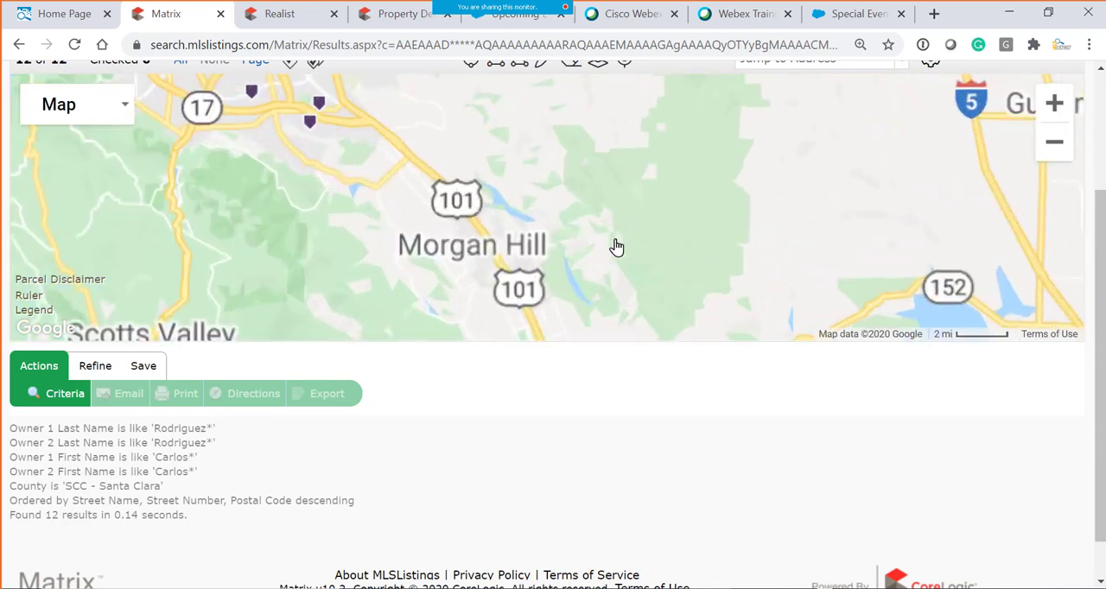
pyautogui.moveTo(611, 245); pyautogui.dragTo(889, 337)
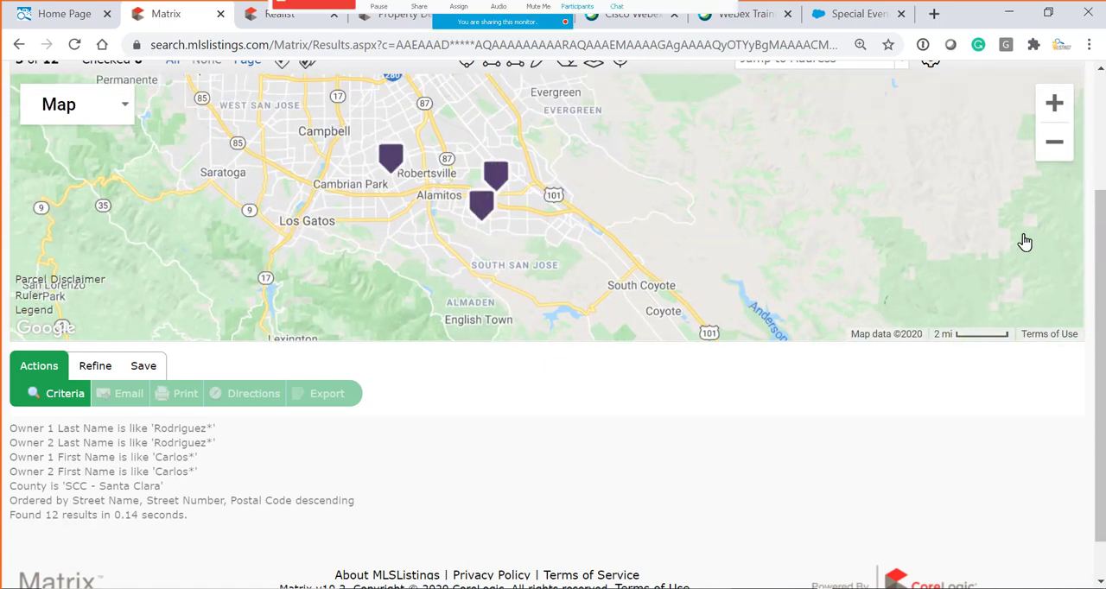
pyautogui.scroll(2, 1104, 252)
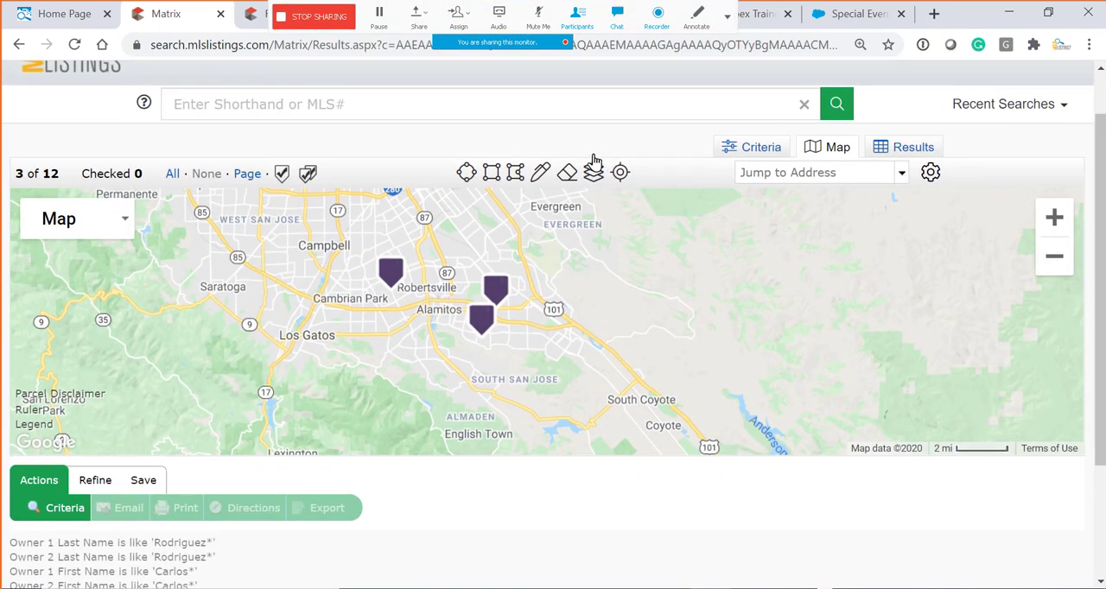
pyautogui.click(492, 177)
pyautogui.moveTo(363, 245)
pyautogui.mouseDown()
pyautogui.moveTo(476, 368)
pyautogui.moveTo(529, 361)
pyautogui.mouseUp()
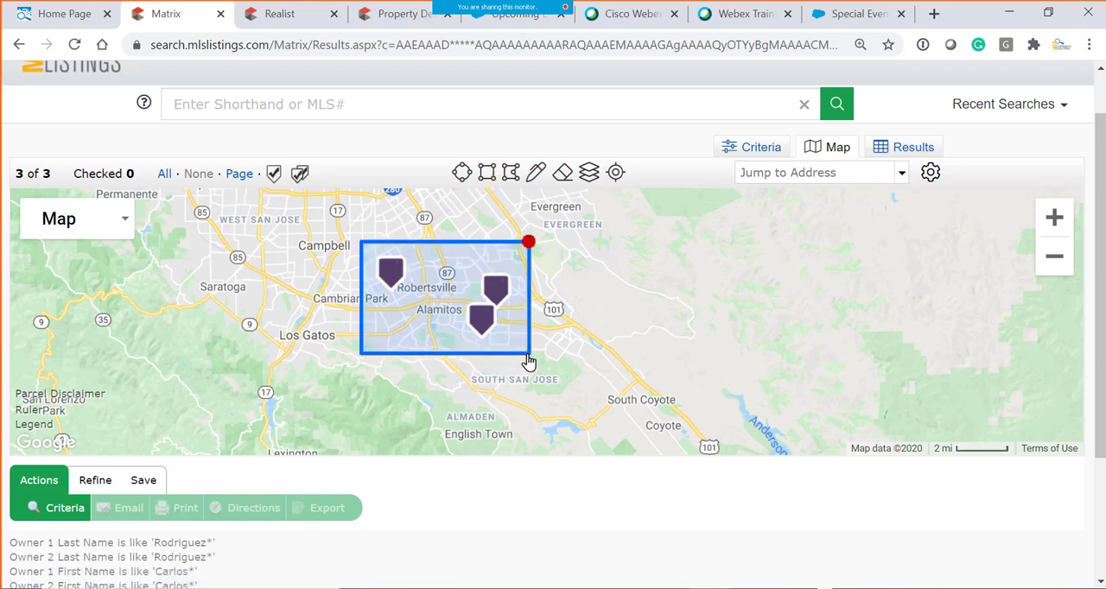
# - Save the criteria as a new saved search named with the owner's full name plus "Tax Records in SJ", enabled as a dashboard favorite
pyautogui.click(143, 486)
pyautogui.click(61, 510)
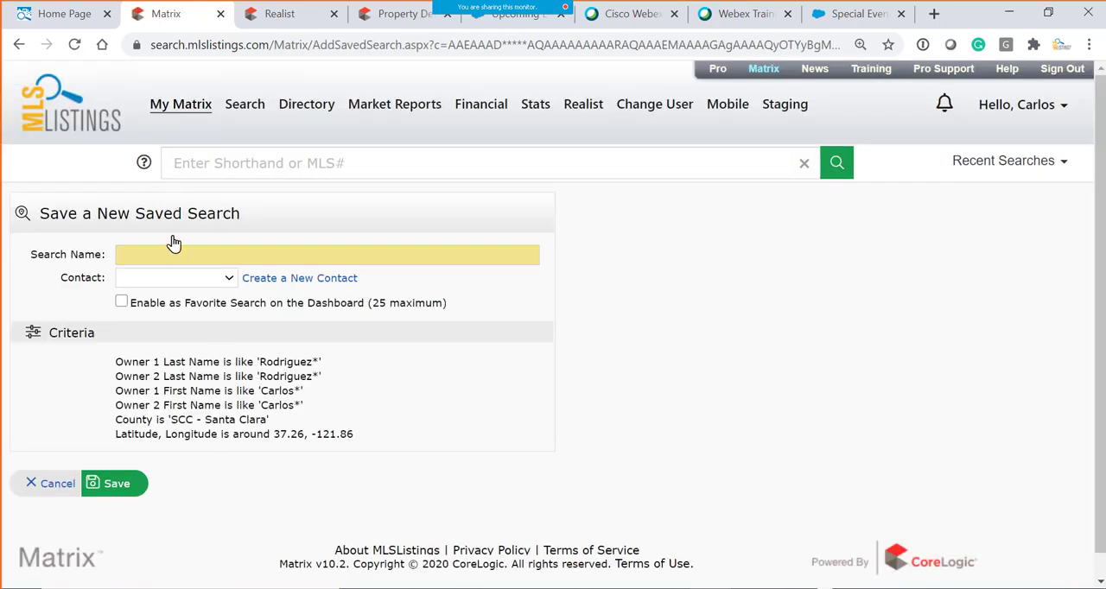
pyautogui.moveTo(178, 109)
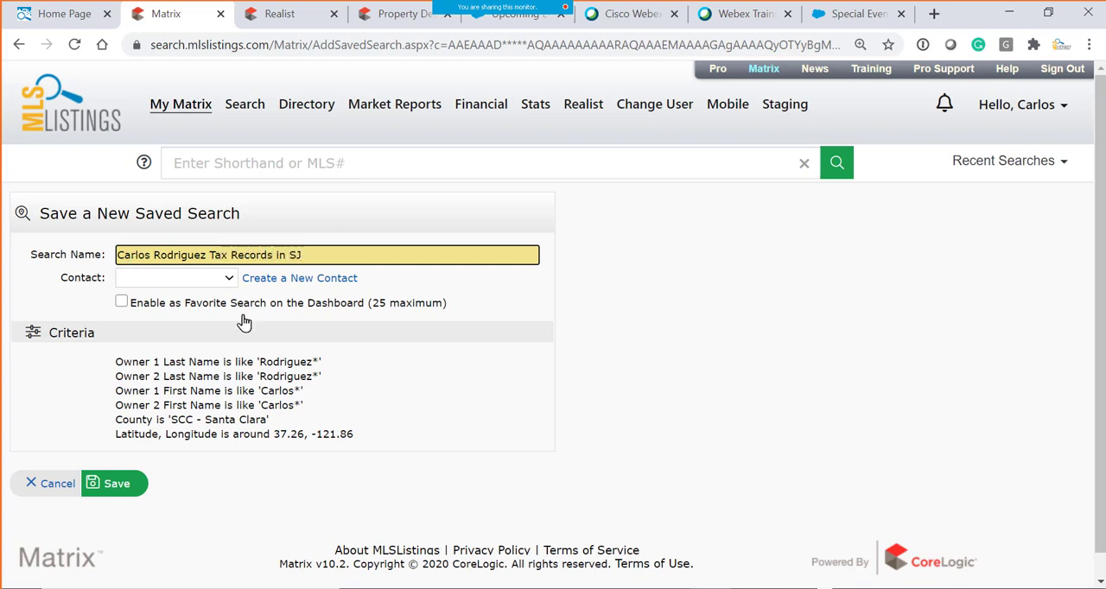
pyautogui.click(122, 301)
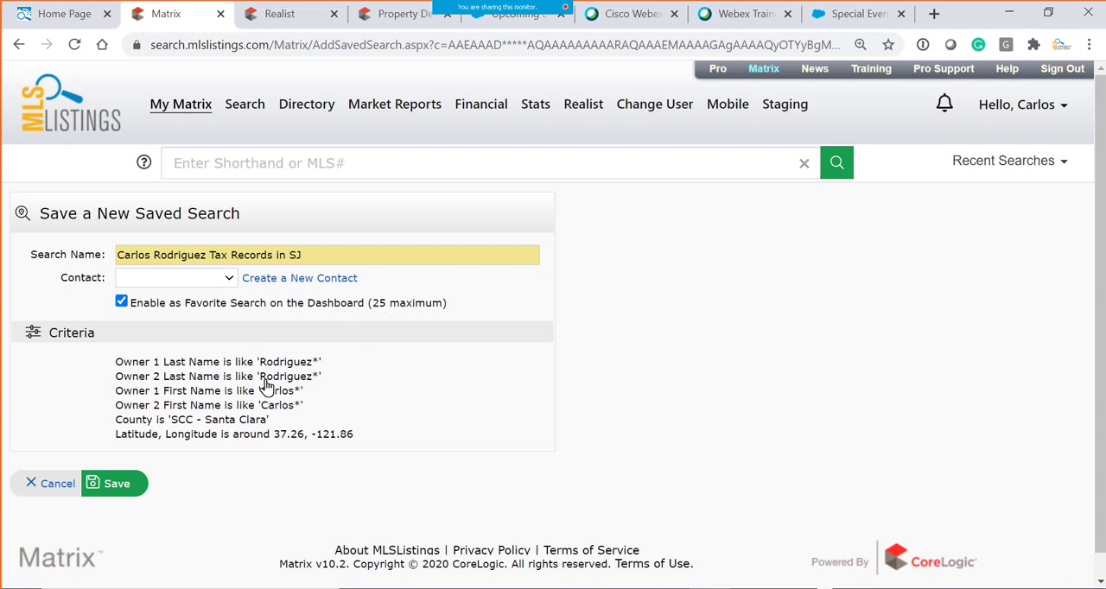
pyautogui.moveTo(260, 363); pyautogui.dragTo(327, 386)
pyautogui.moveTo(269, 405); pyautogui.dragTo(311, 442)
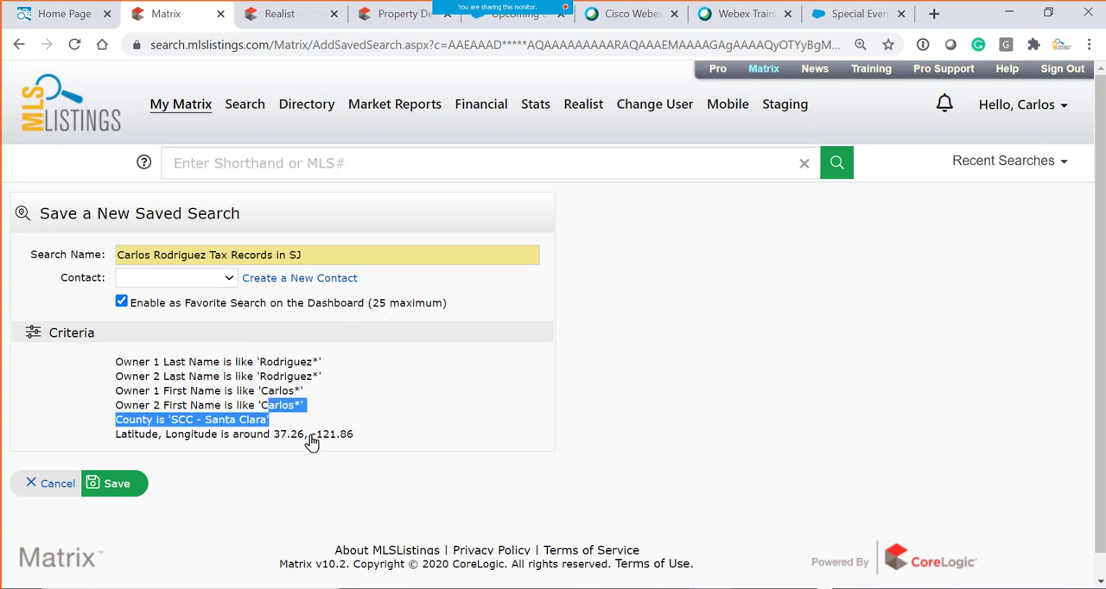
pyautogui.moveTo(117, 442); pyautogui.dragTo(382, 446)
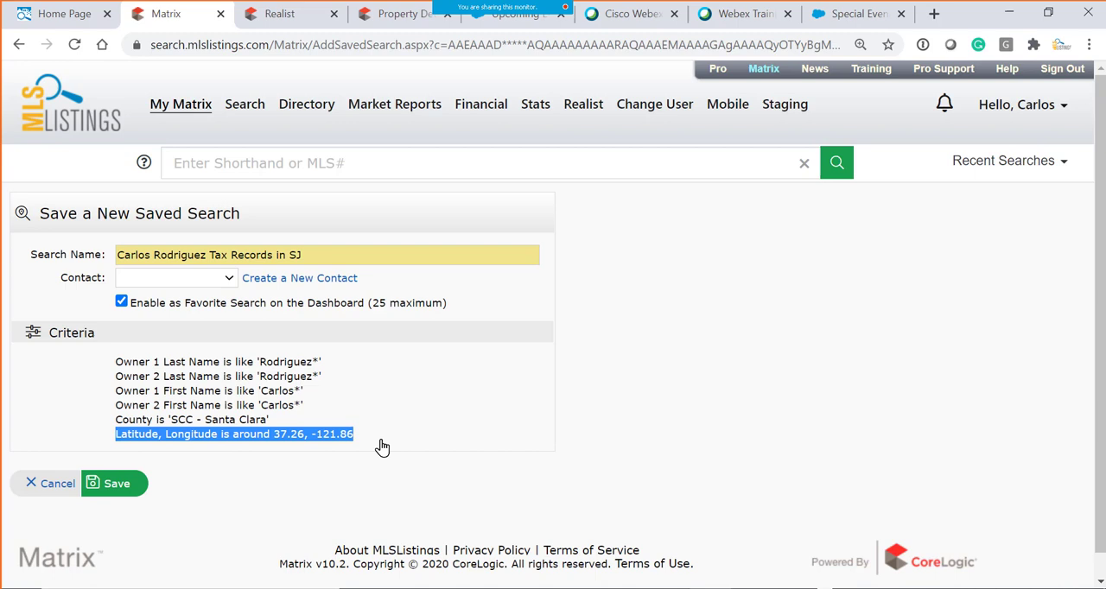
pyautogui.click(121, 489)
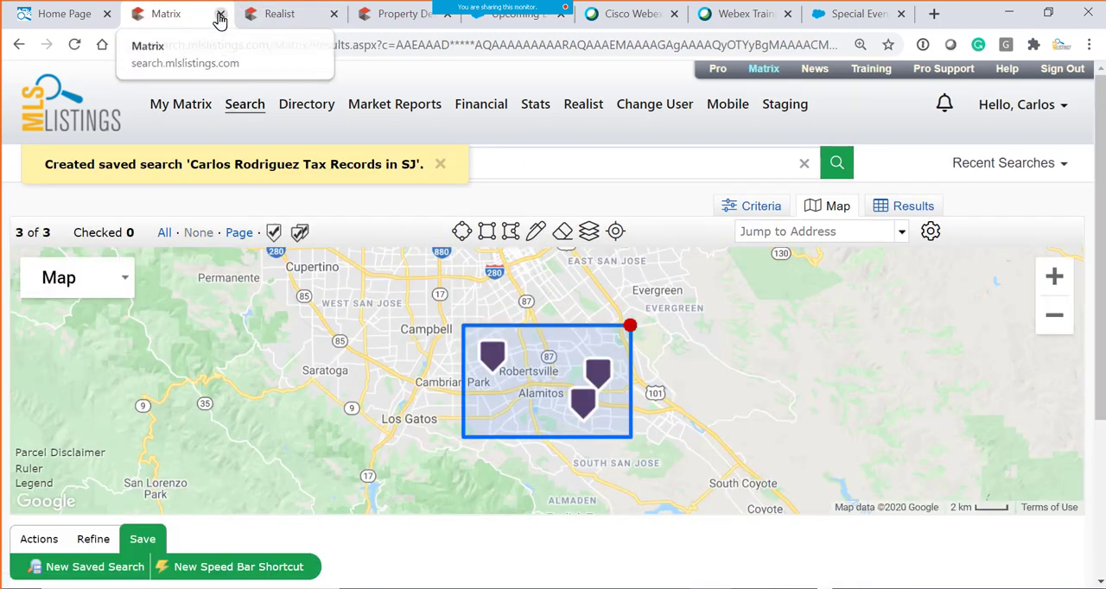
# - Close Matrix, reopen it from the Home Page and locate the new tax records search under My Favorite Searches
pyautogui.click(221, 14)
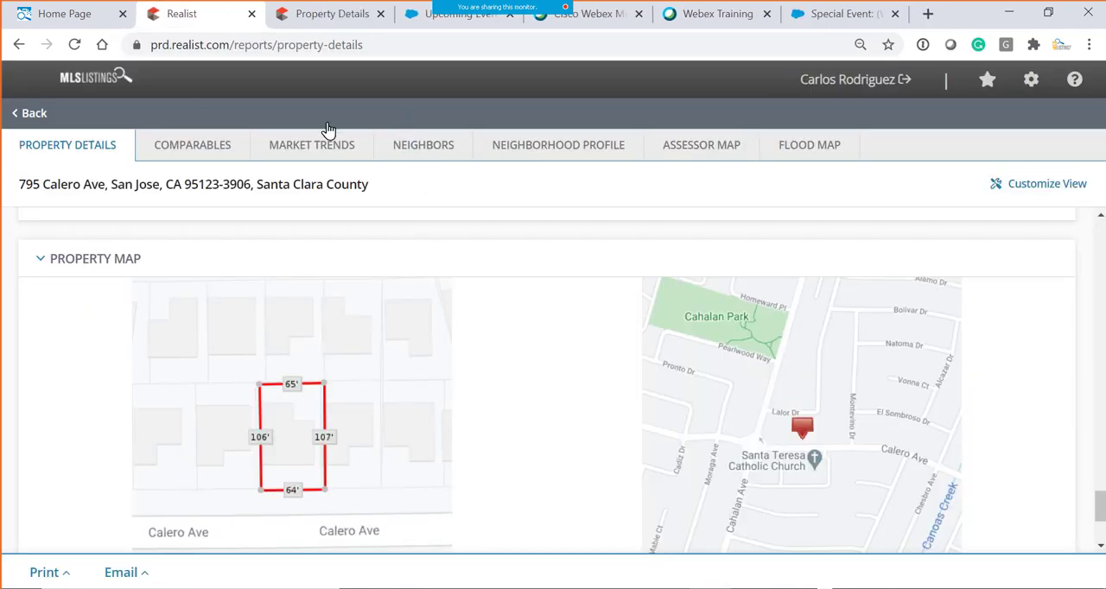
pyautogui.click(81, 13)
pyautogui.click(391, 215)
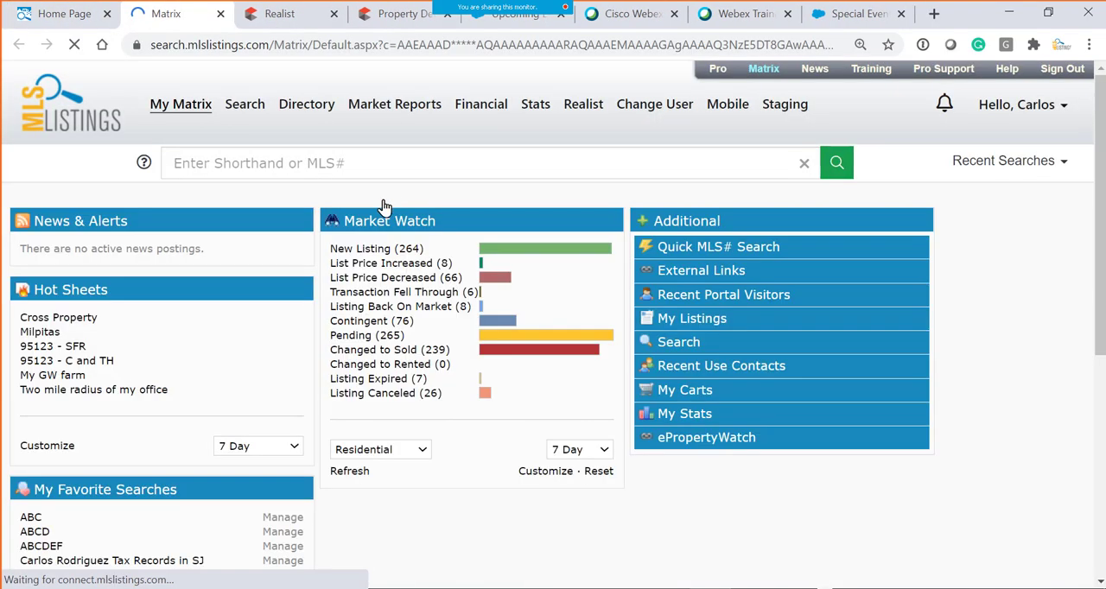
pyautogui.scroll(-2, 166, 406)
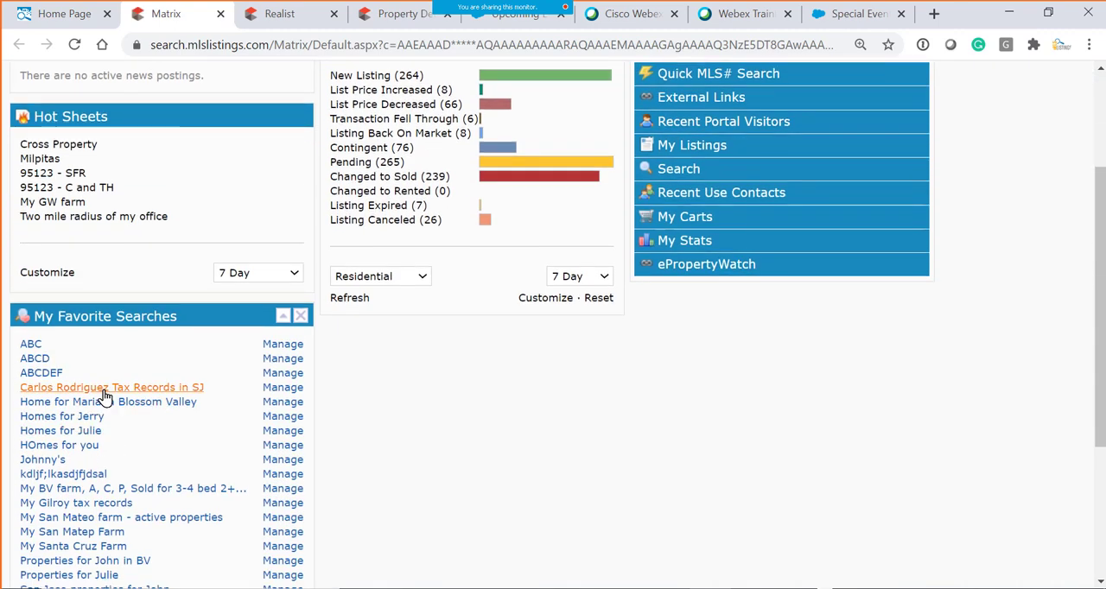
pyautogui.scroll(-1, 85, 396)
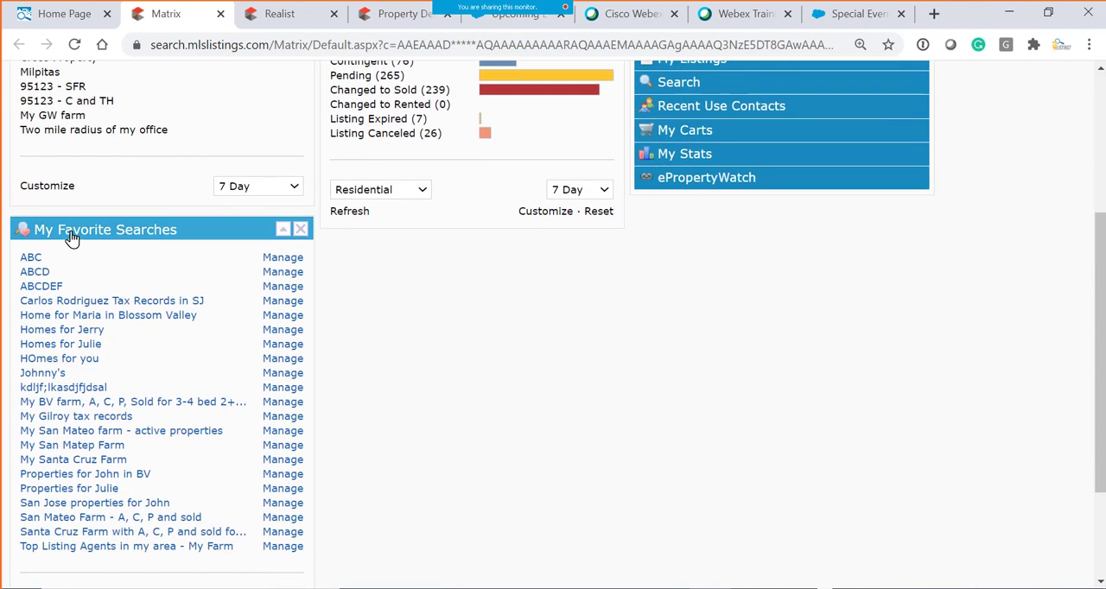
# - Open the "Tax Records in SJ" search from My Favorite Searches and select all of its resulting records
pyautogui.moveTo(66, 230)
pyautogui.mouseDown()
pyautogui.moveTo(207, 284)
pyautogui.moveTo(71, 235)
pyautogui.moveTo(73, 246)
pyautogui.mouseUp()
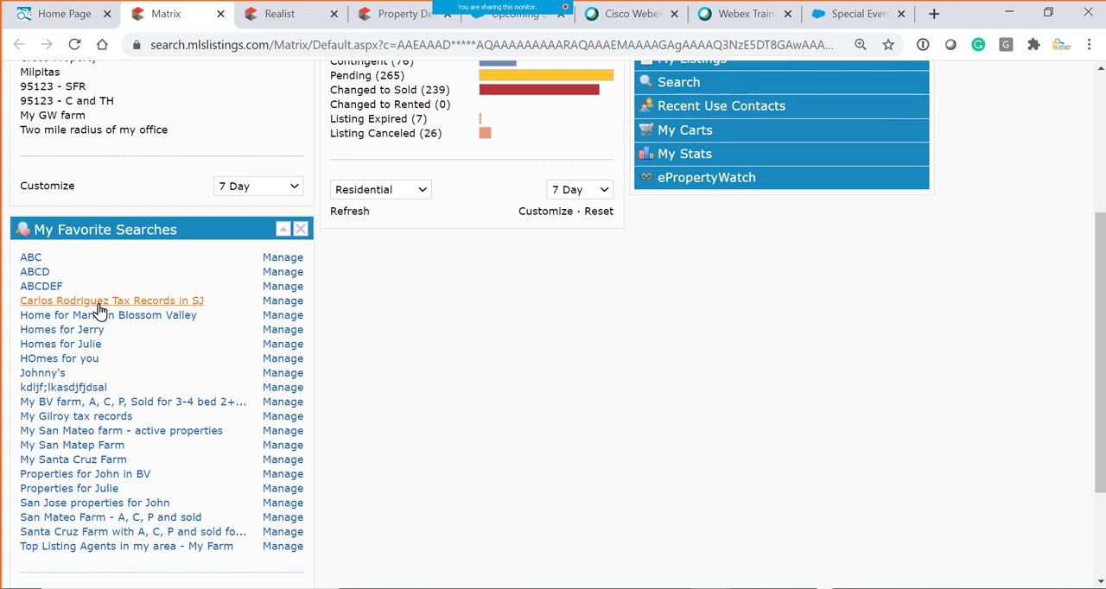
pyautogui.click(145, 308)
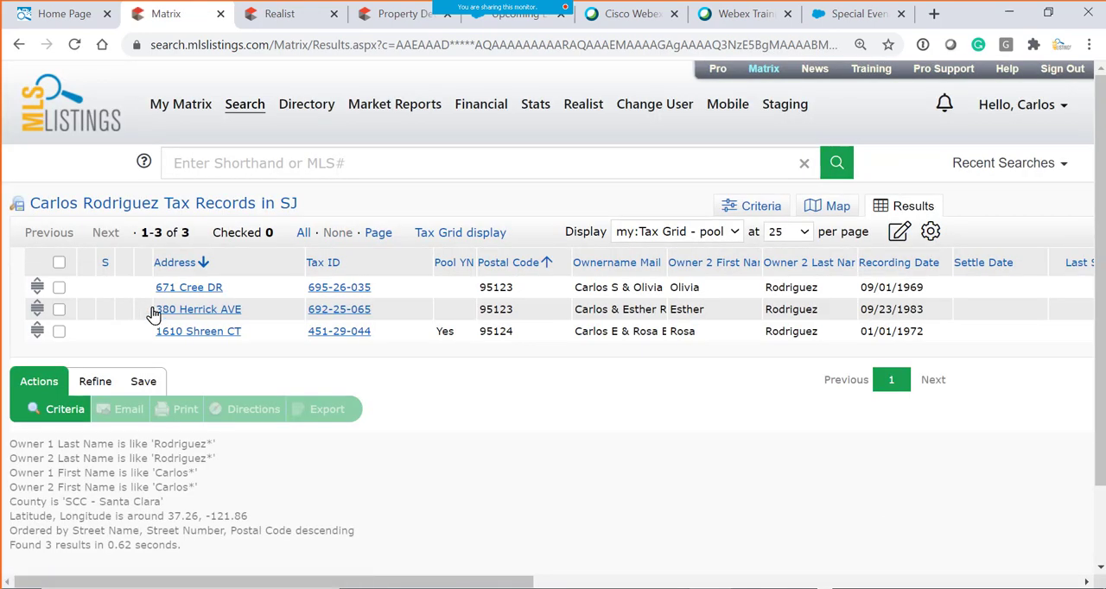
pyautogui.click(57, 263)
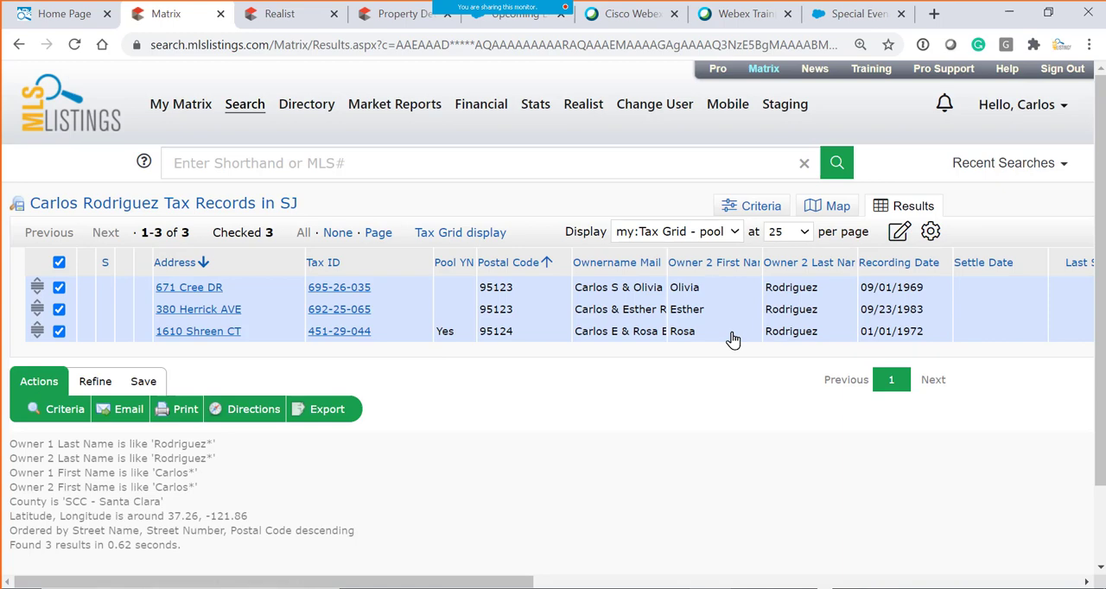
# - Return to the Tax Search criteria and remove the Owner First Name, leaving the last name, county and map area in place
pyautogui.scroll(-3, 635, 430)
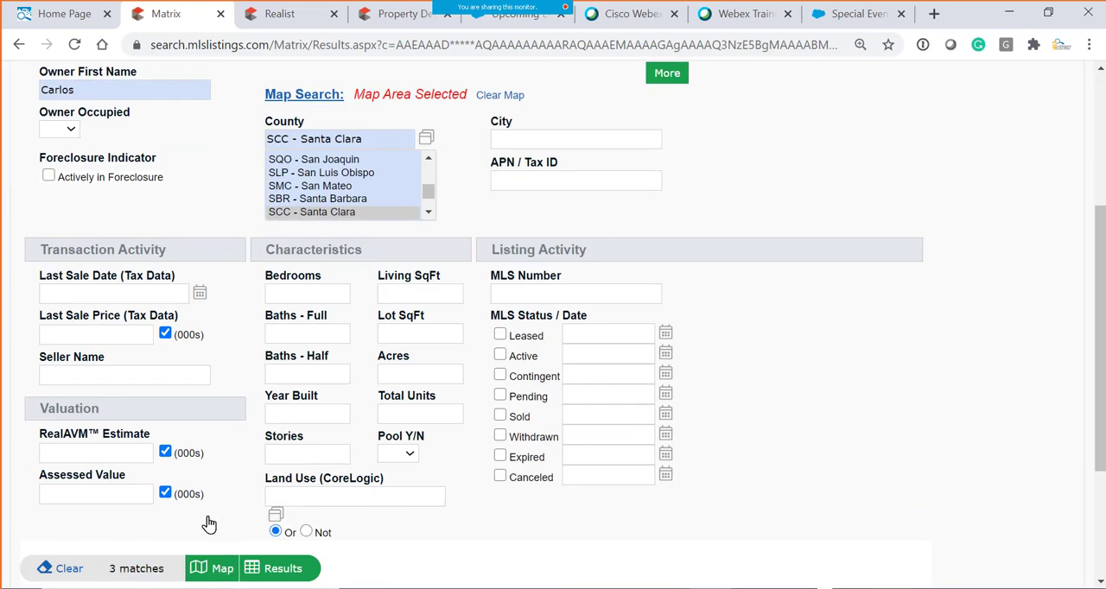
pyautogui.scroll(3, 210, 523)
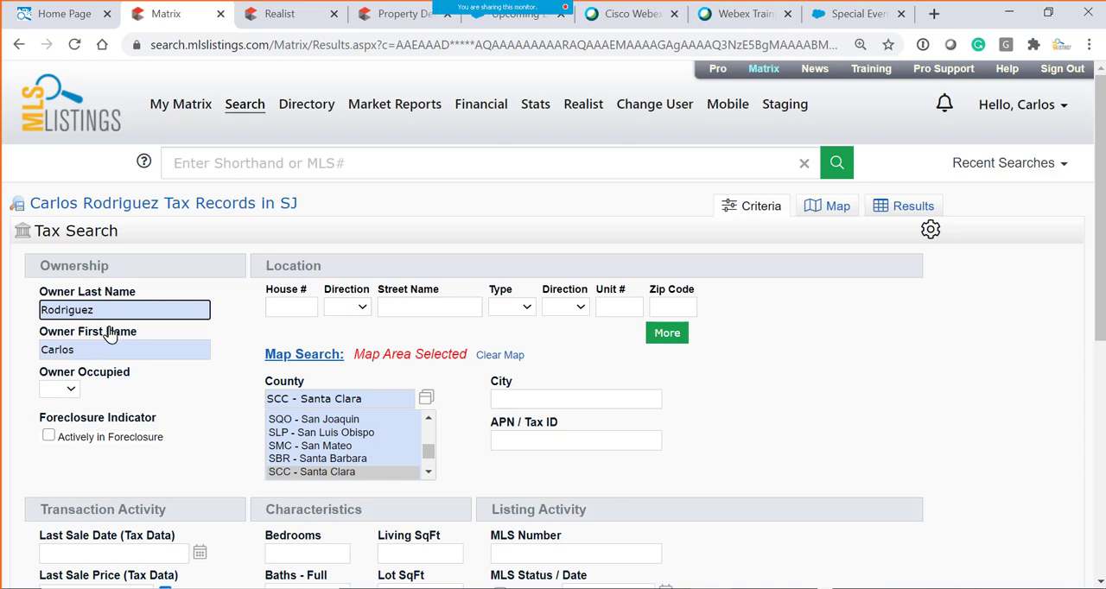
pyautogui.press('Tab')
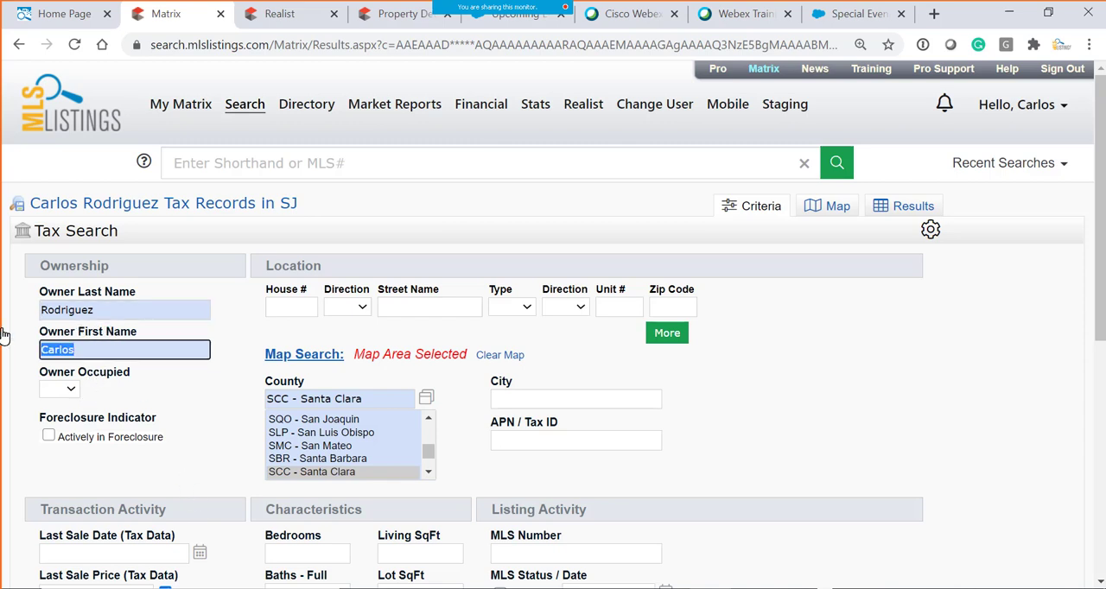
pyautogui.press('BackSpace')
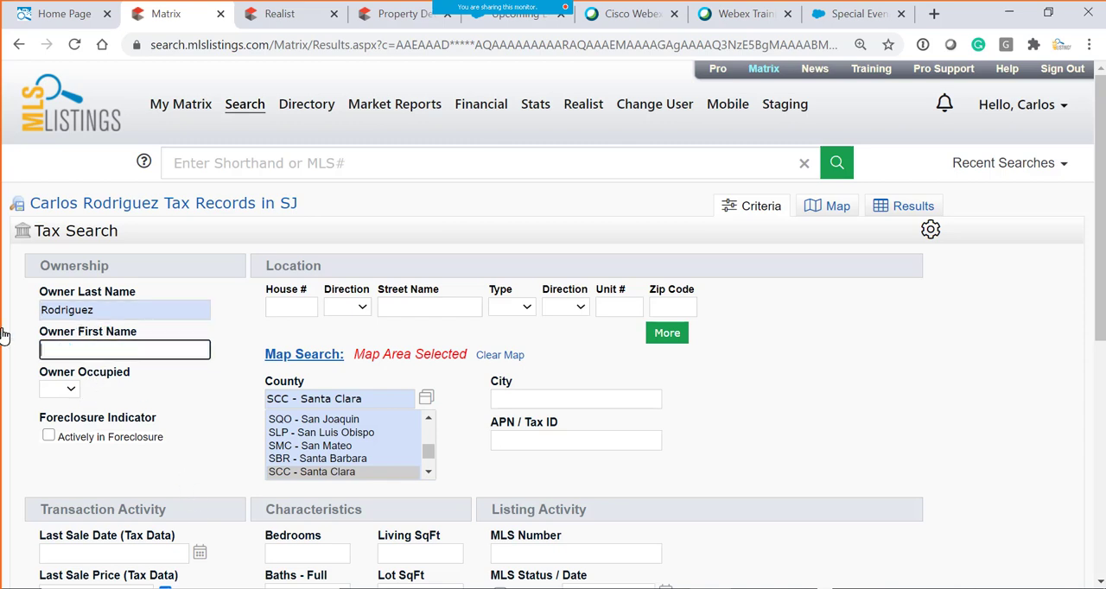
pyautogui.click(114, 312)
pyautogui.click(122, 349)
pyautogui.scroll(-3, 555, 443)
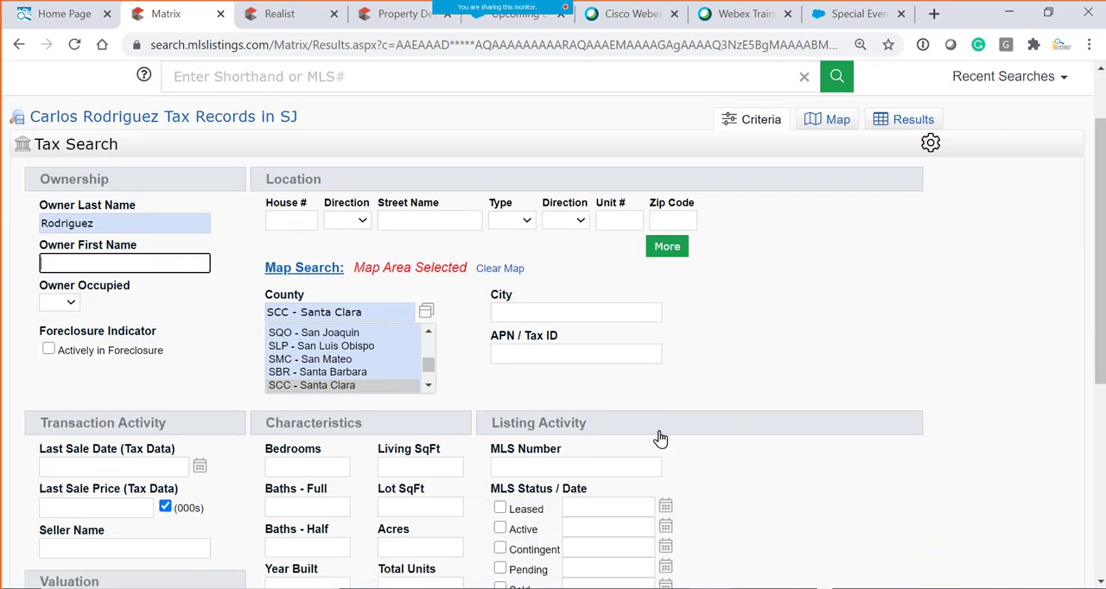
pyautogui.scroll(1, 200, 304)
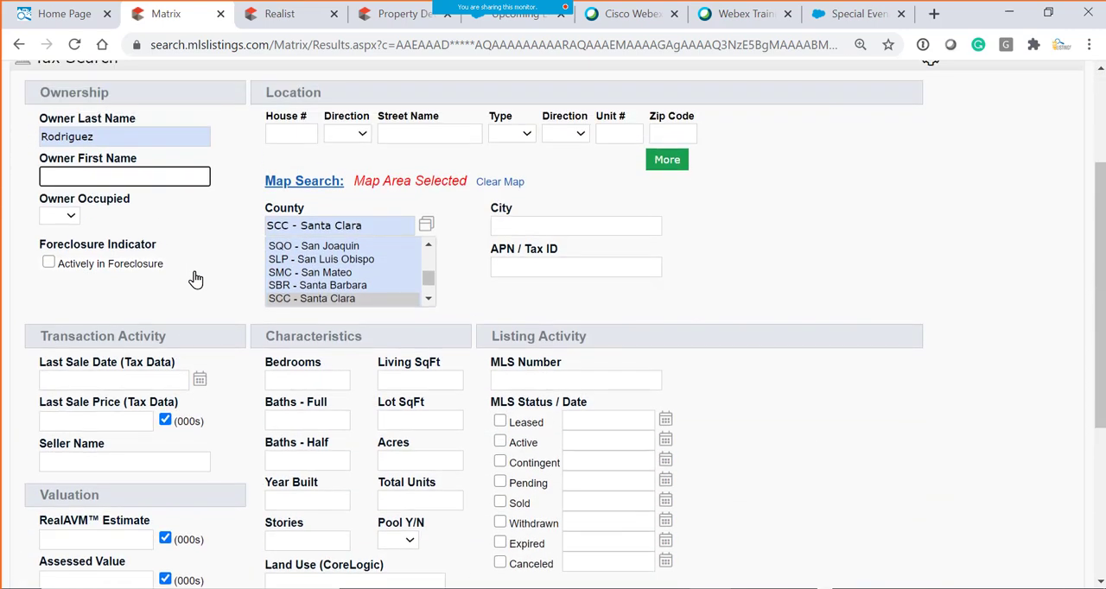
pyautogui.click(335, 305)
pyautogui.scroll(2, 670, 424)
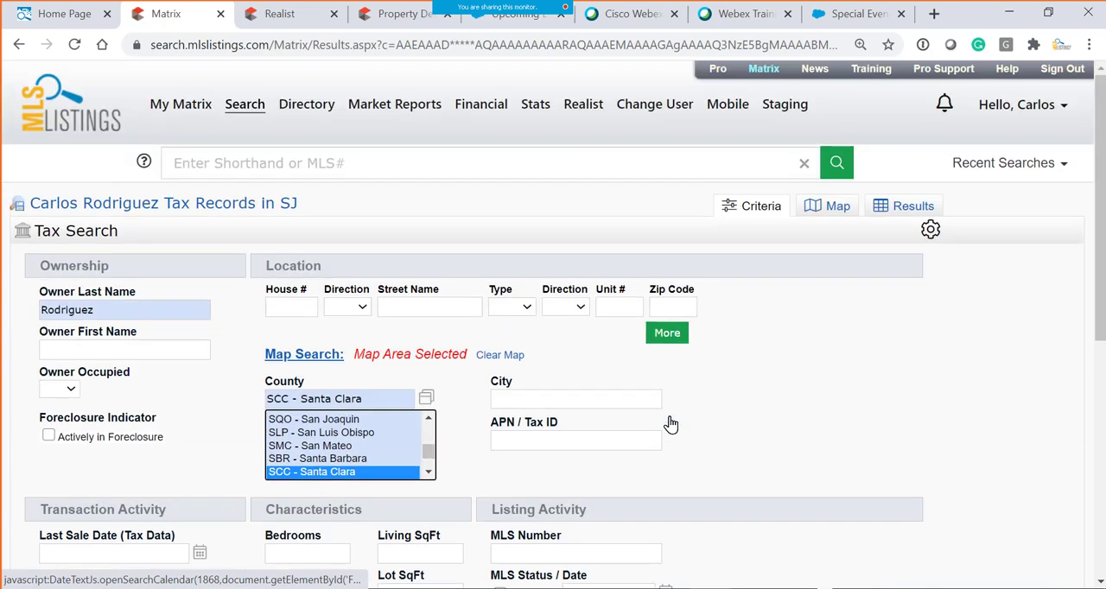
# - Clear all the Tax Search criteria and enter only the owner's last name
pyautogui.scroll(-4, 666, 421)
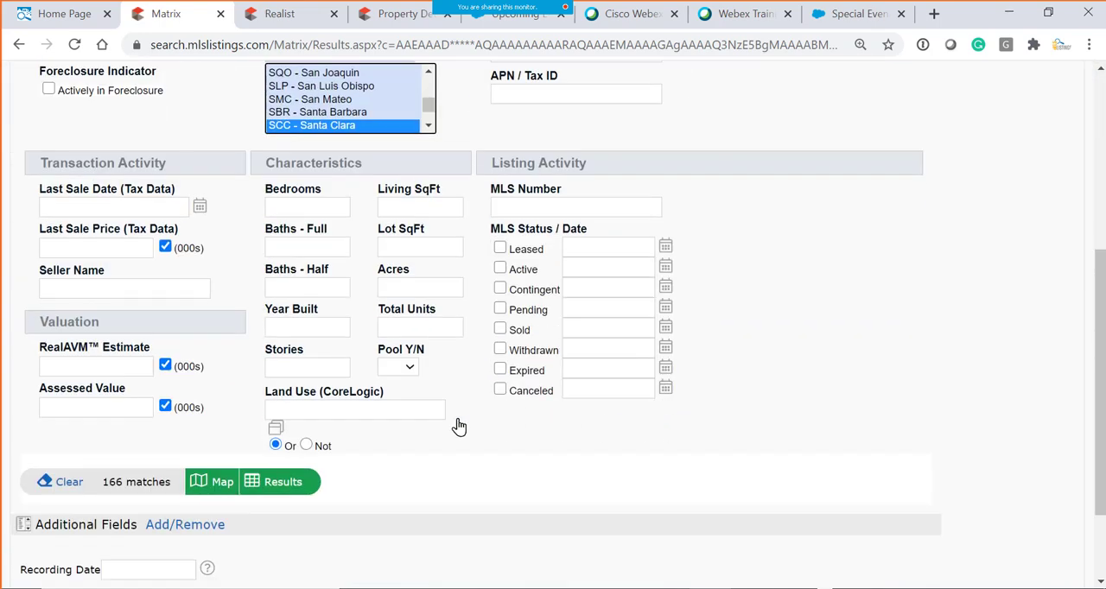
pyautogui.click(66, 485)
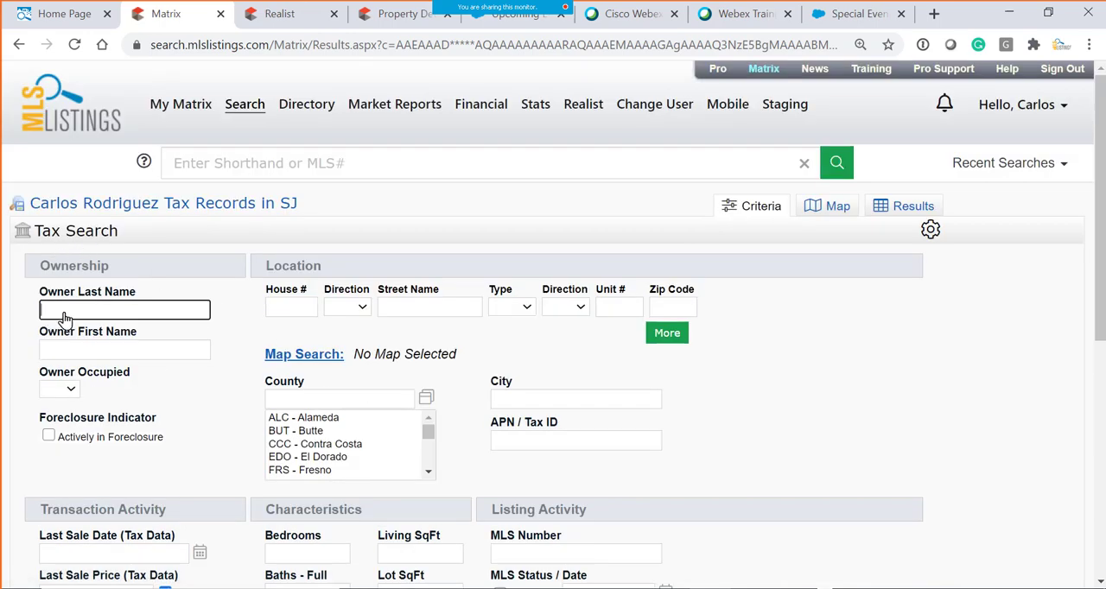
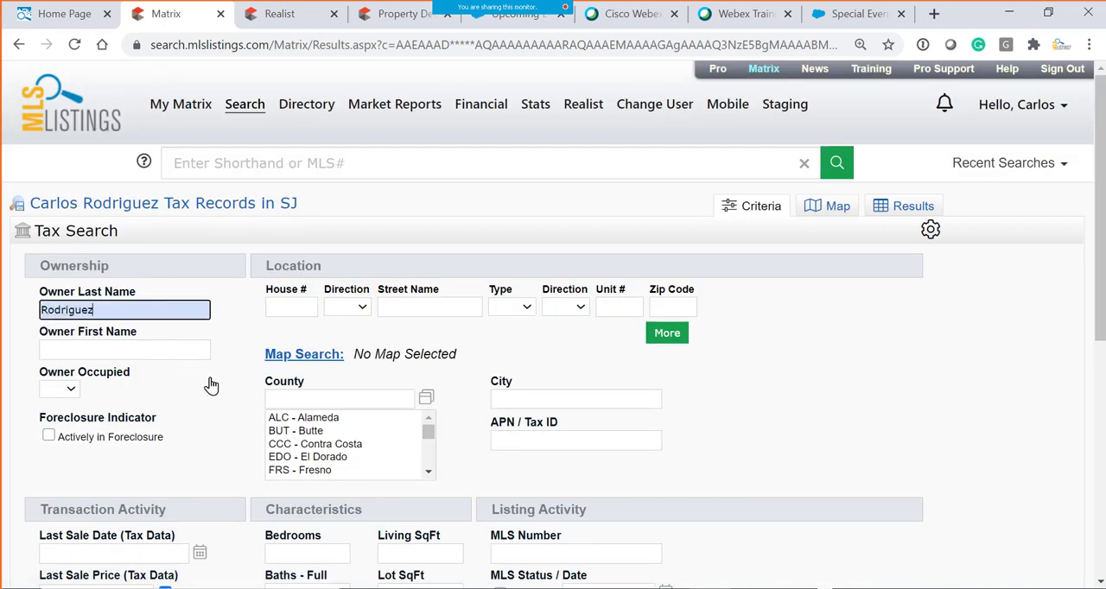
# - Look up Santa Clara in the county value finder and add "SCC - Santa Clara" as the County criterion
pyautogui.scroll(-4, 237, 409)
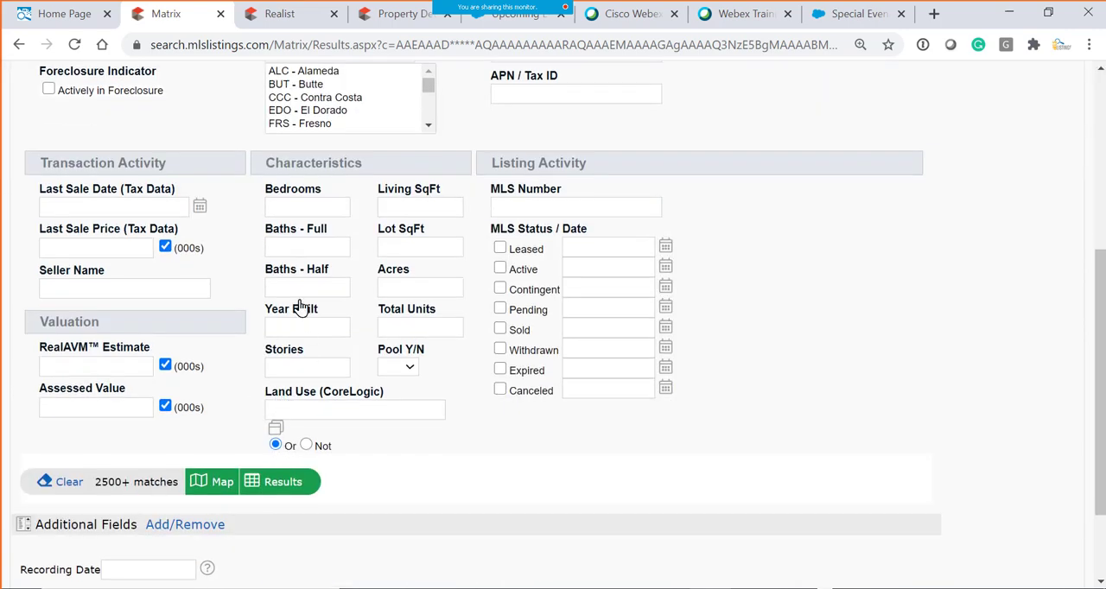
pyautogui.scroll(2, 298, 309)
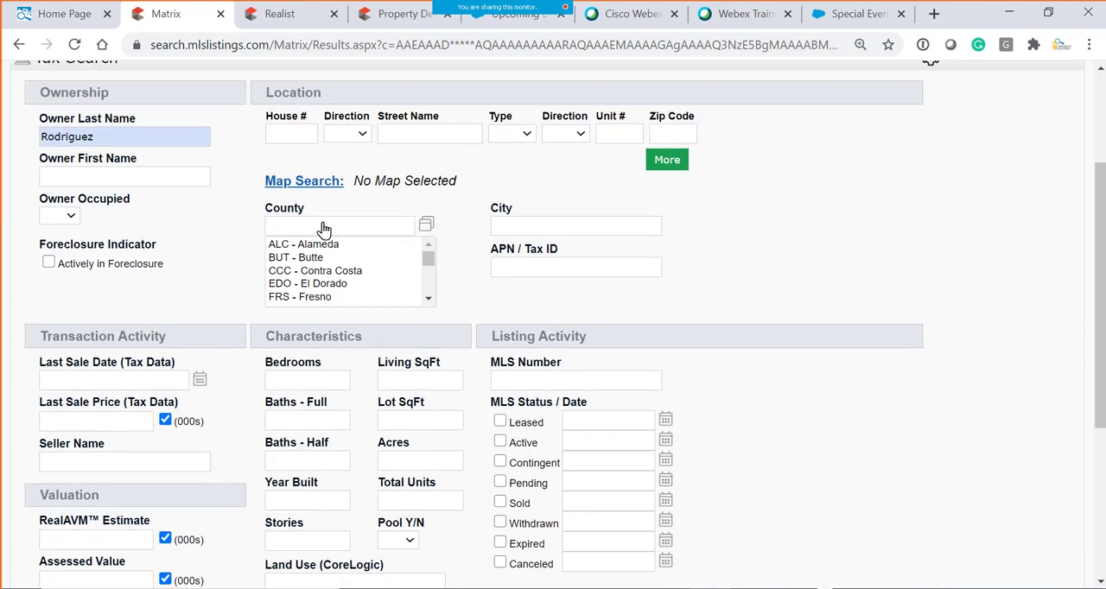
pyautogui.click(322, 228)
pyautogui.click(426, 224)
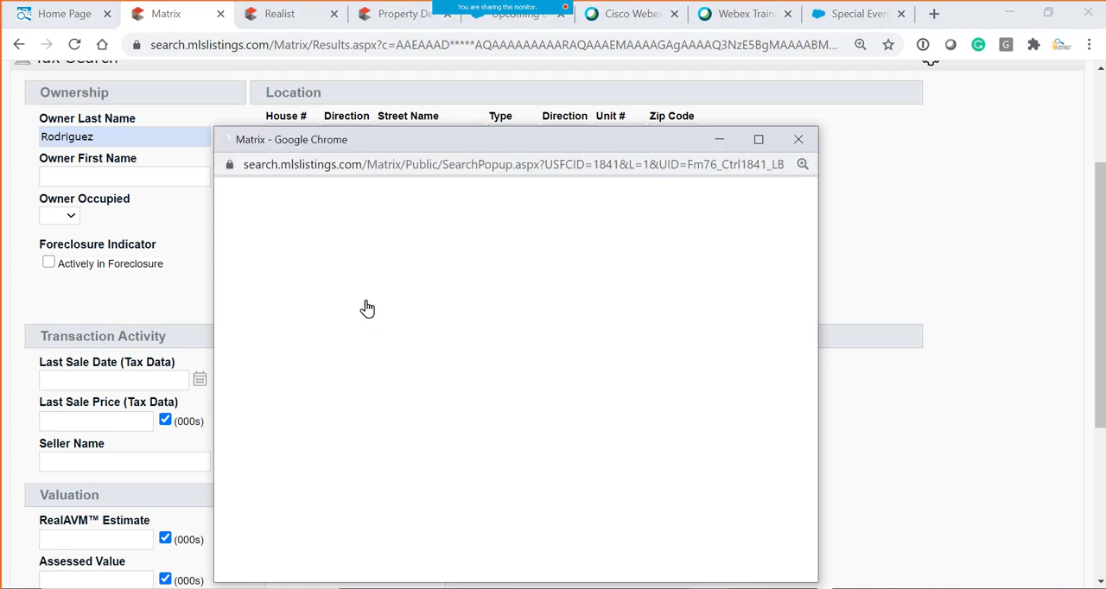
pyautogui.click(349, 242)
pyautogui.write('santa clar')
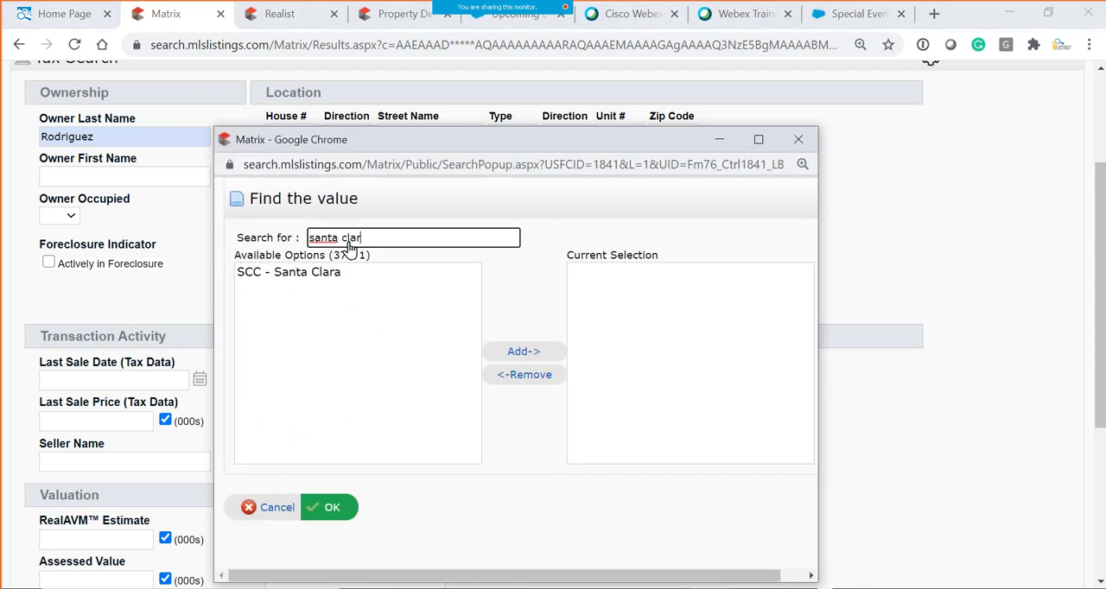
pyautogui.write('a')
pyautogui.click(244, 275)
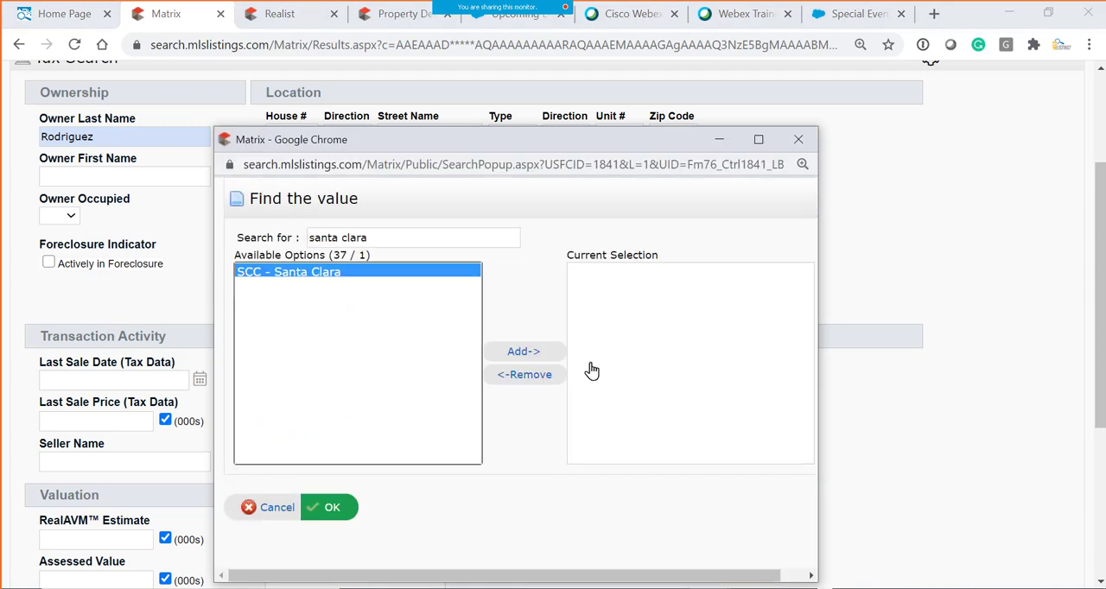
pyautogui.click(525, 352)
pyautogui.click(335, 513)
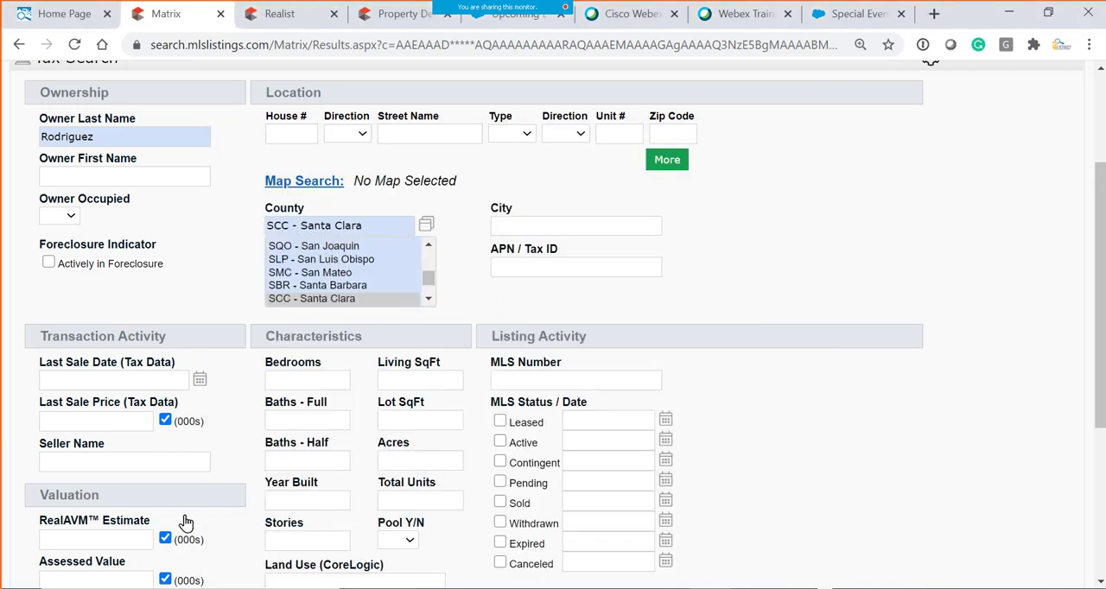
# - Set the Last Sale Date (Tax Data) criterion to 0-90 under Transaction Activity
pyautogui.scroll(-3, 185, 521)
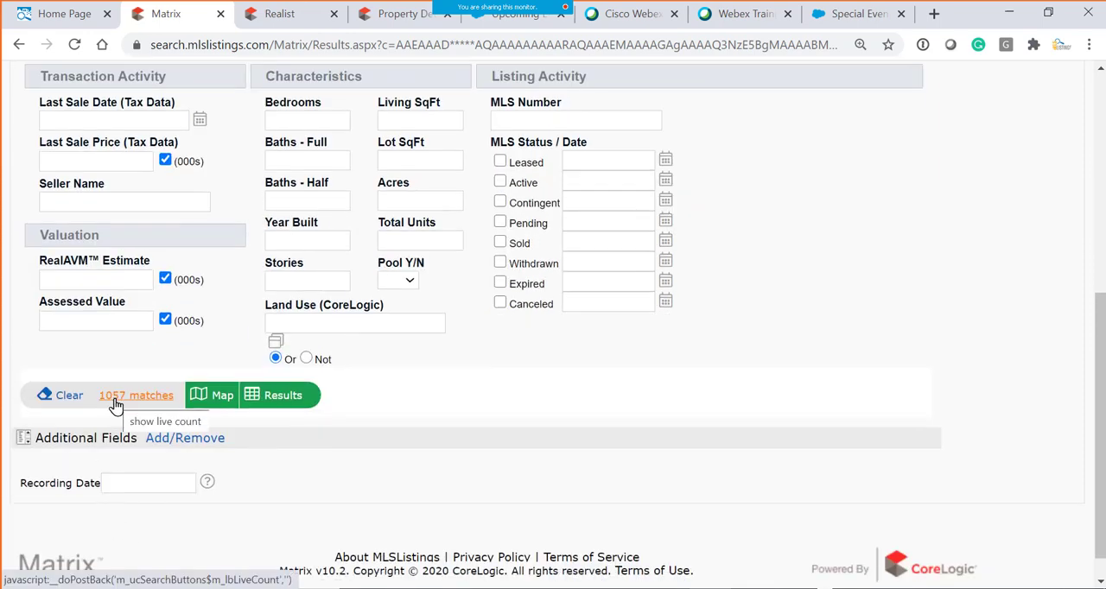
pyautogui.scroll(1, 428, 424)
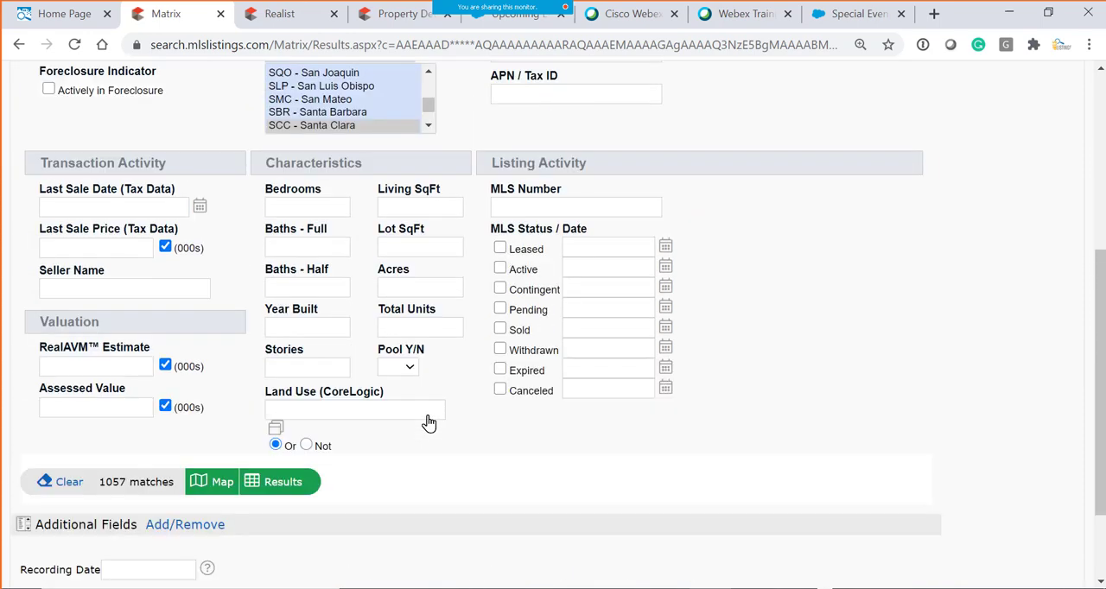
pyautogui.click(137, 213)
pyautogui.write('0-90')
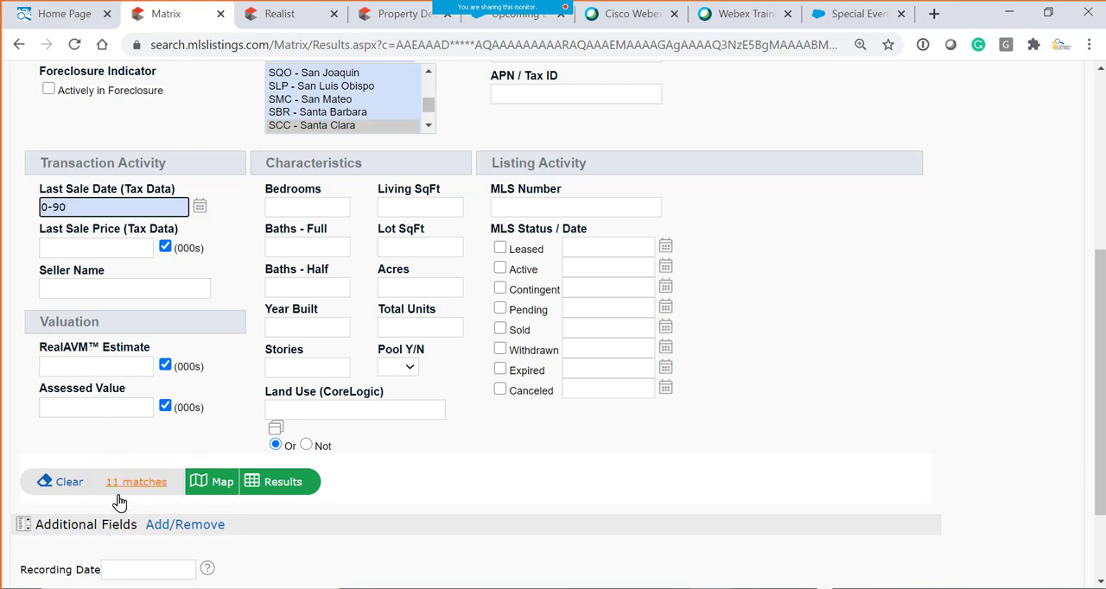
# - Widen the Last Sale Date (Tax Data) criterion to 0-180
pyautogui.scroll(3, 208, 279)
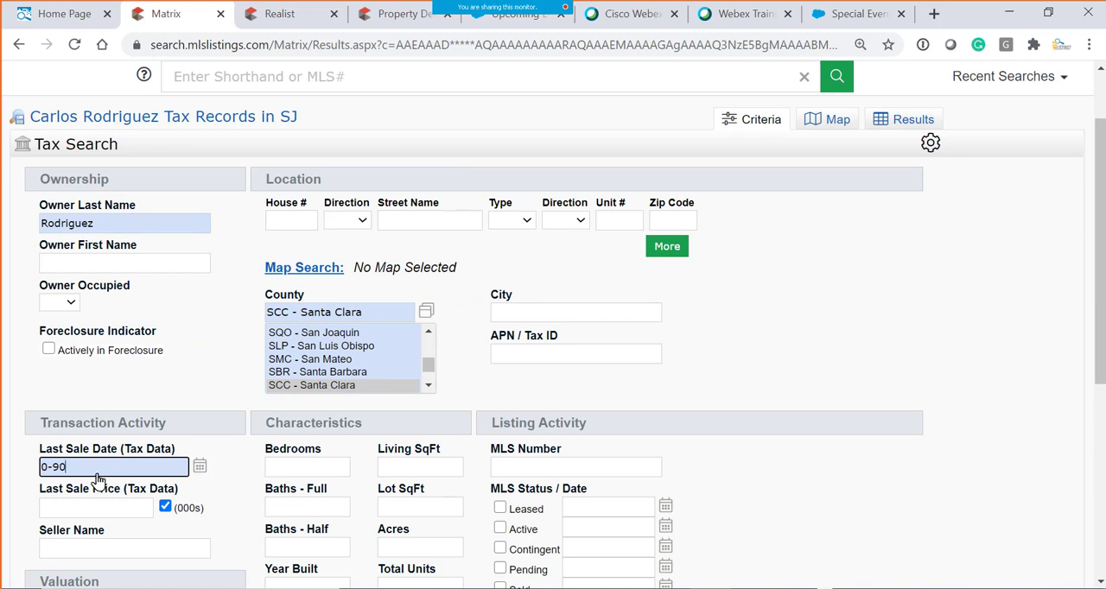
pyautogui.scroll(-1, 98, 481)
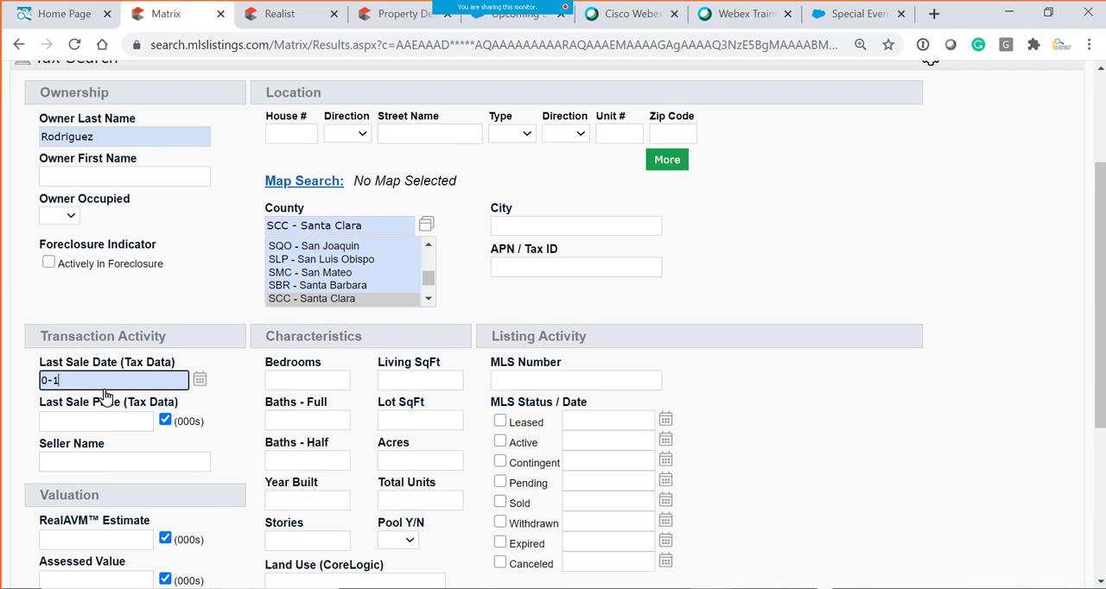
pyautogui.scroll(-2, 104, 393)
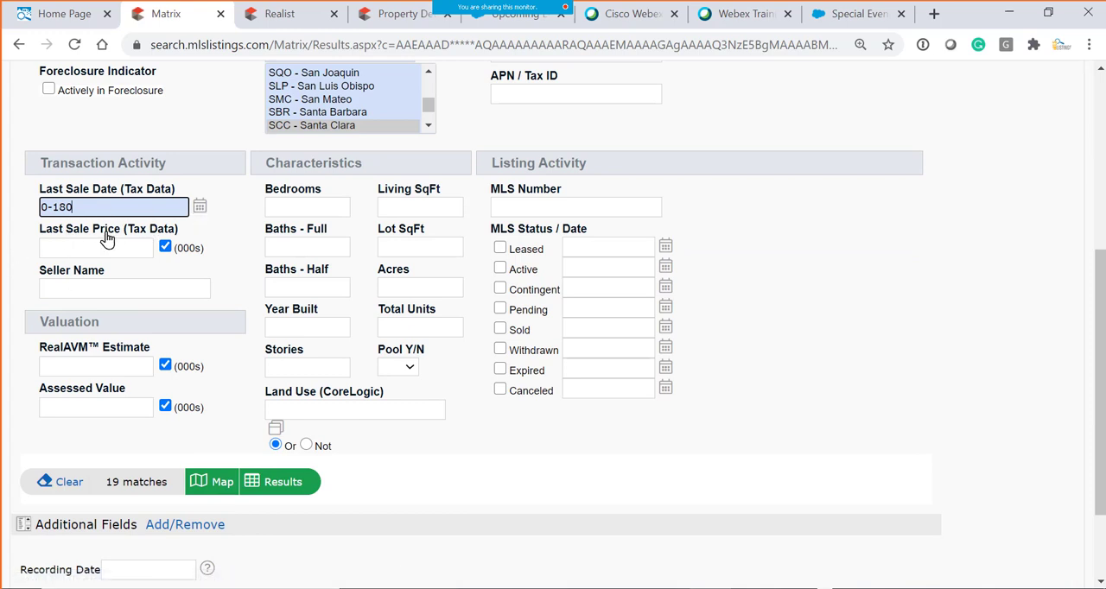
# - Clear the Last Sale Date, set the Last Sale Price to 1200- in thousands, and re-enter the Last Sale Date as 0-180
pyautogui.moveTo(102, 210); pyautogui.dragTo(2, 209)
pyautogui.press('BackSpace')
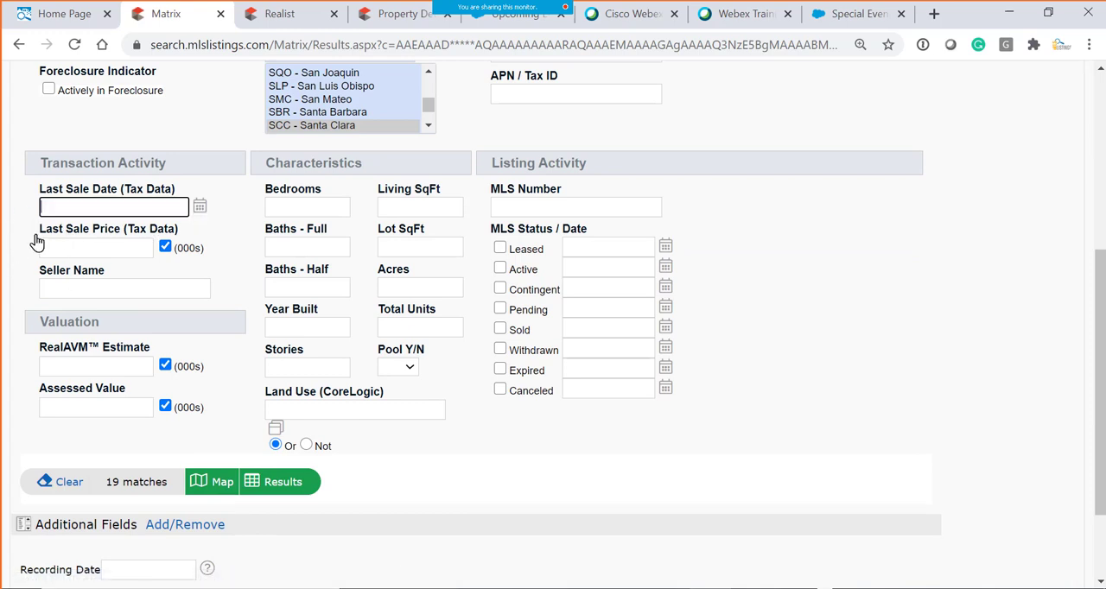
pyautogui.click(56, 250)
pyautogui.write('12')
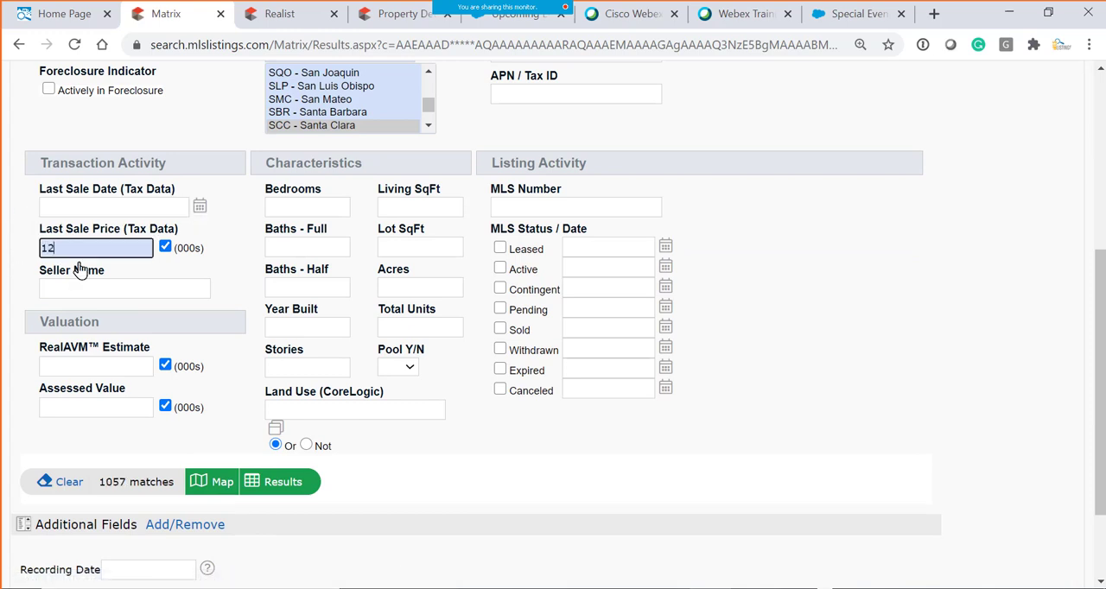
pyautogui.write('00-')
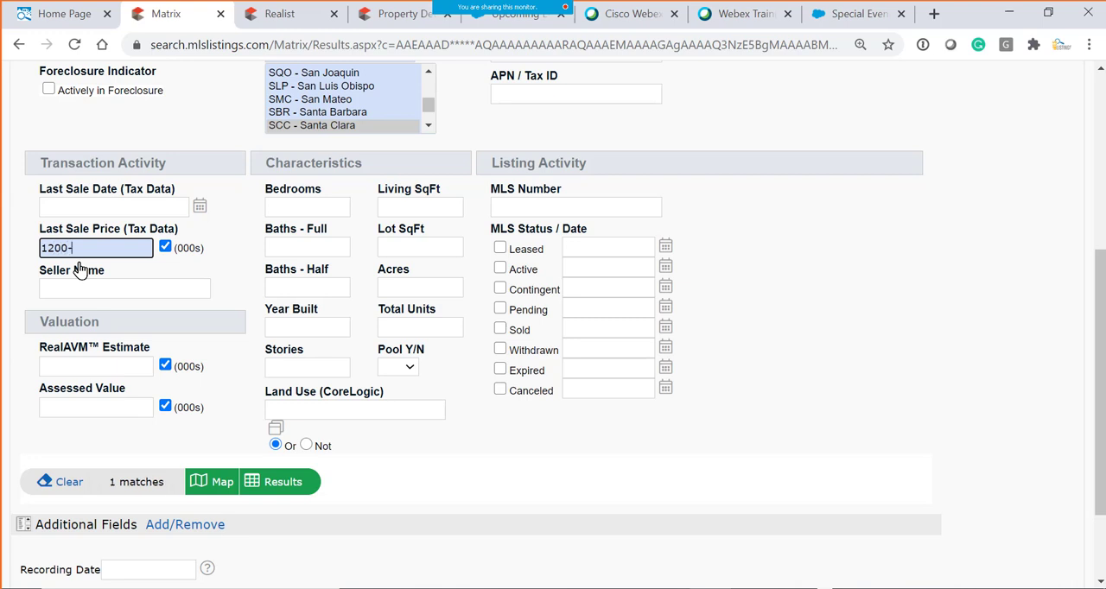
pyautogui.click(82, 214)
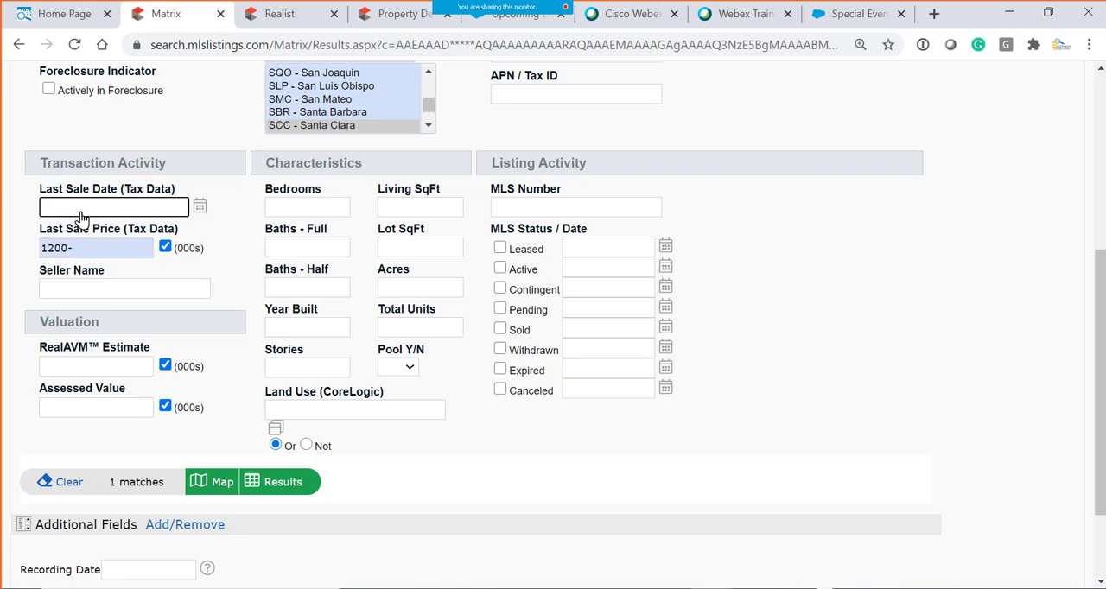
pyautogui.write('0-180')
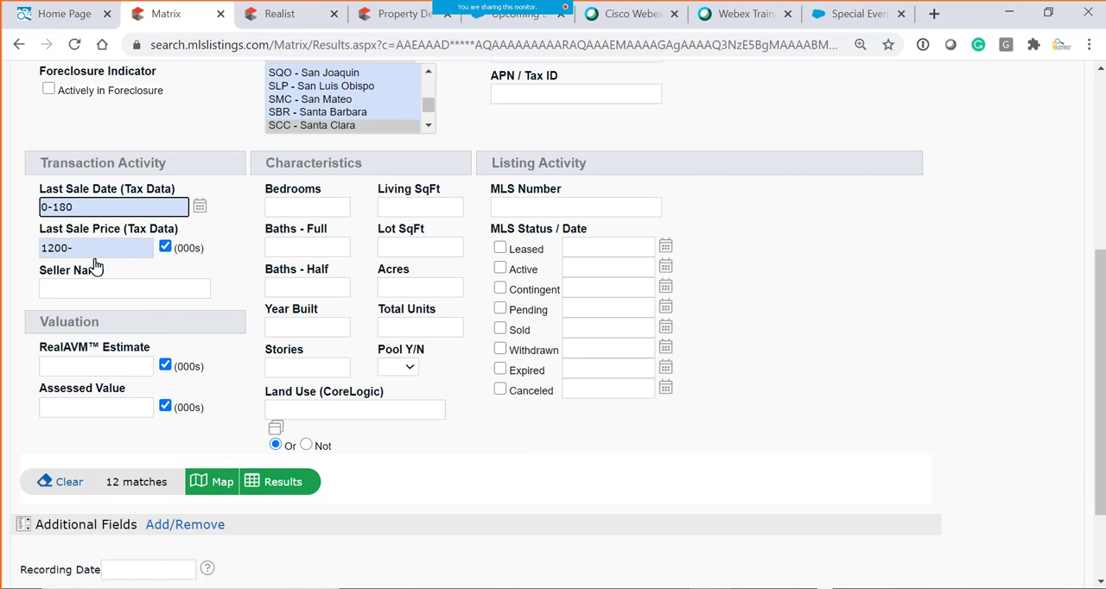
# - Remove the Last Sale Price value from the Transaction Activity criteria
pyautogui.scroll(2, 116, 466)
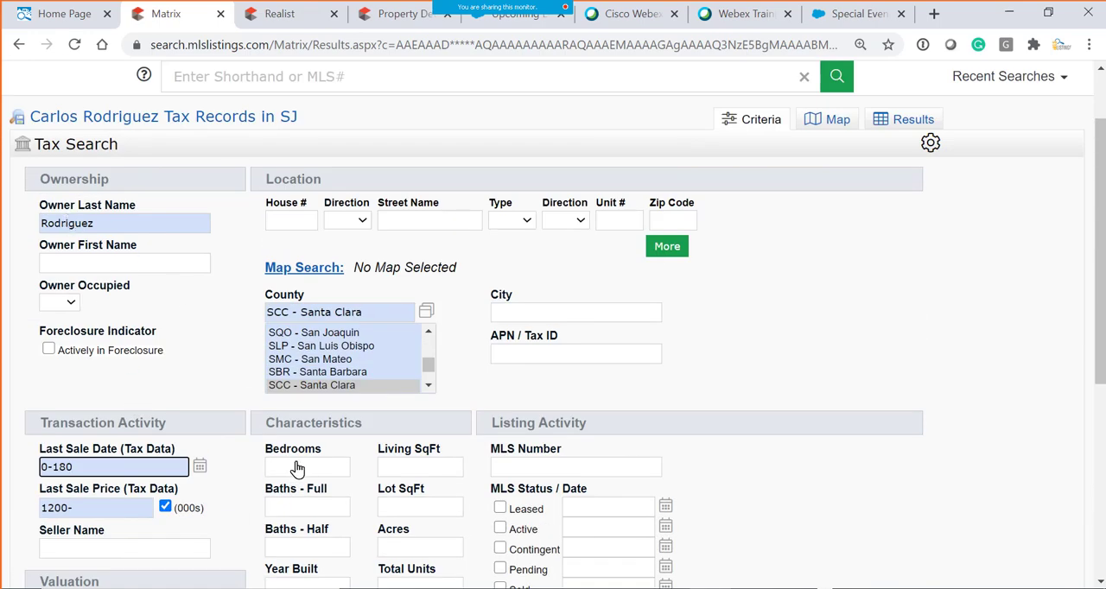
pyautogui.scroll(-1, 119, 421)
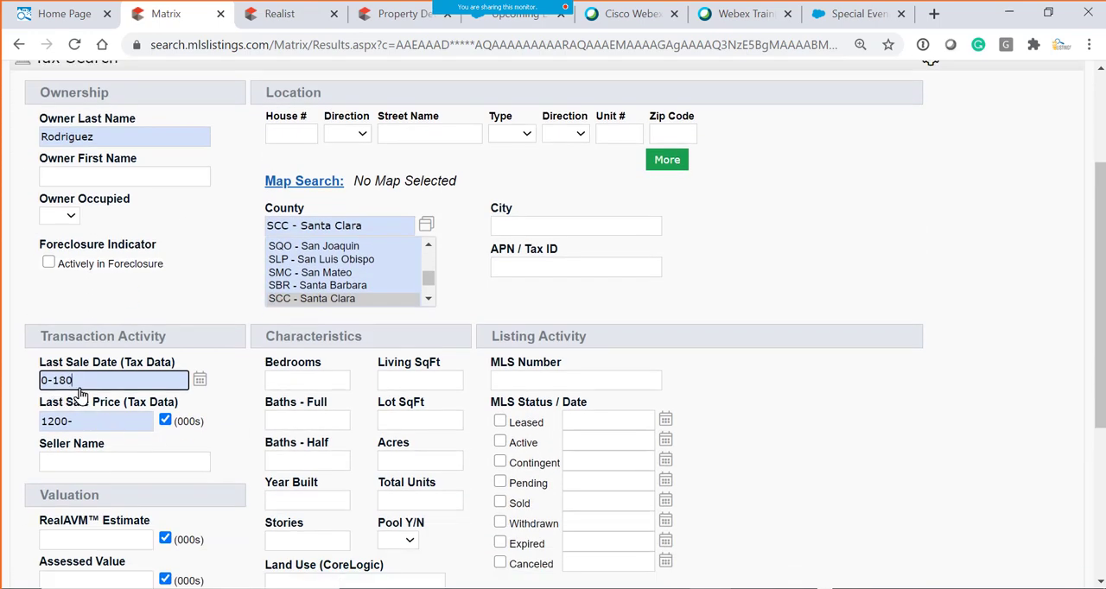
pyautogui.scroll(-1, 88, 391)
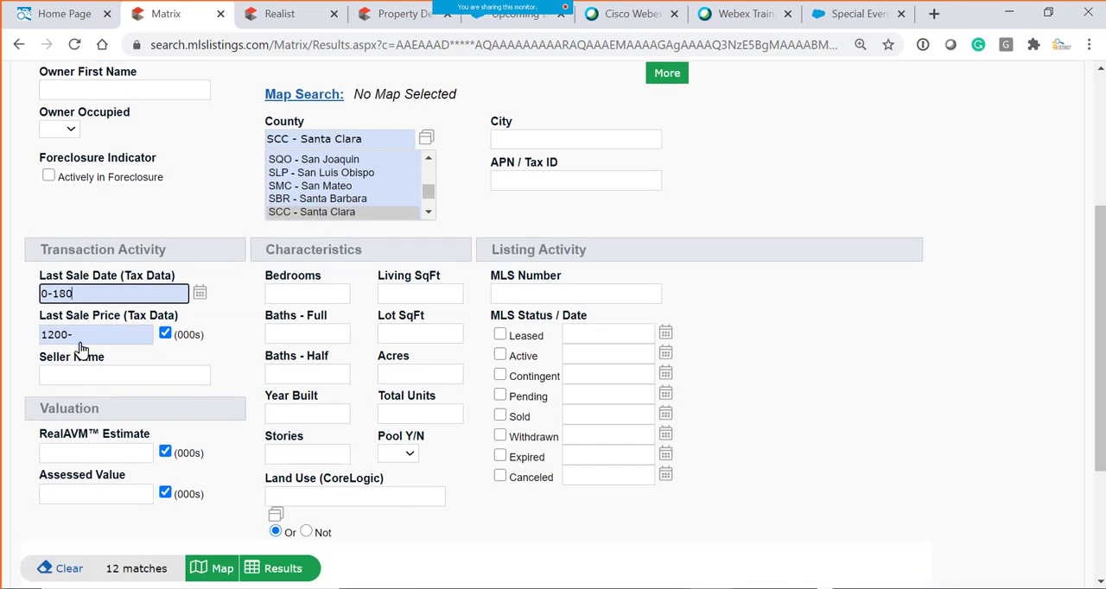
pyautogui.click(78, 381)
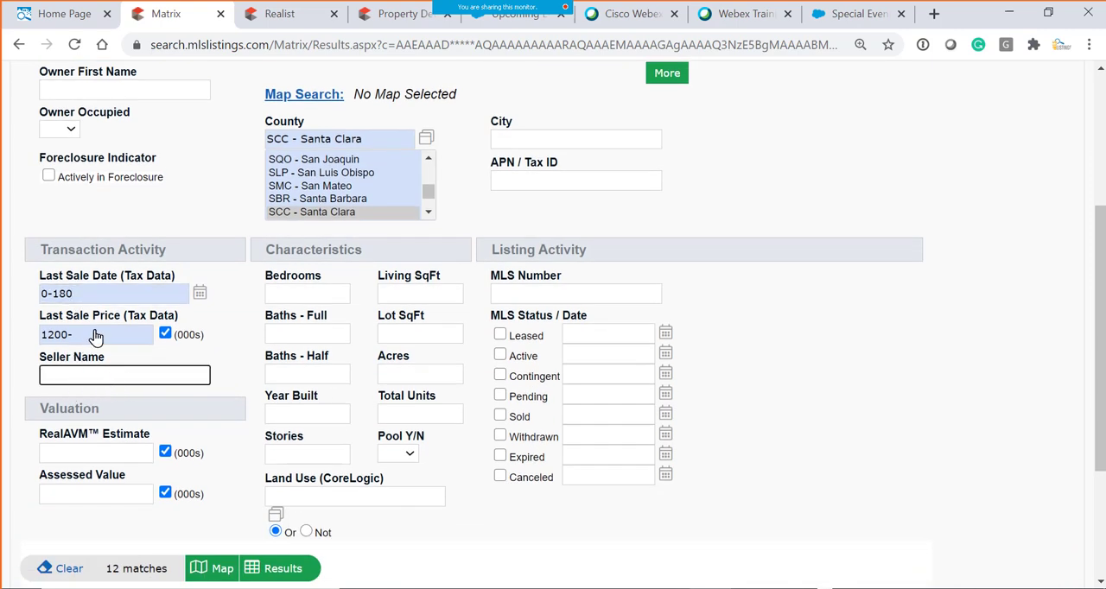
pyautogui.moveTo(93, 339); pyautogui.dragTo(3, 328)
pyautogui.press('Delete')
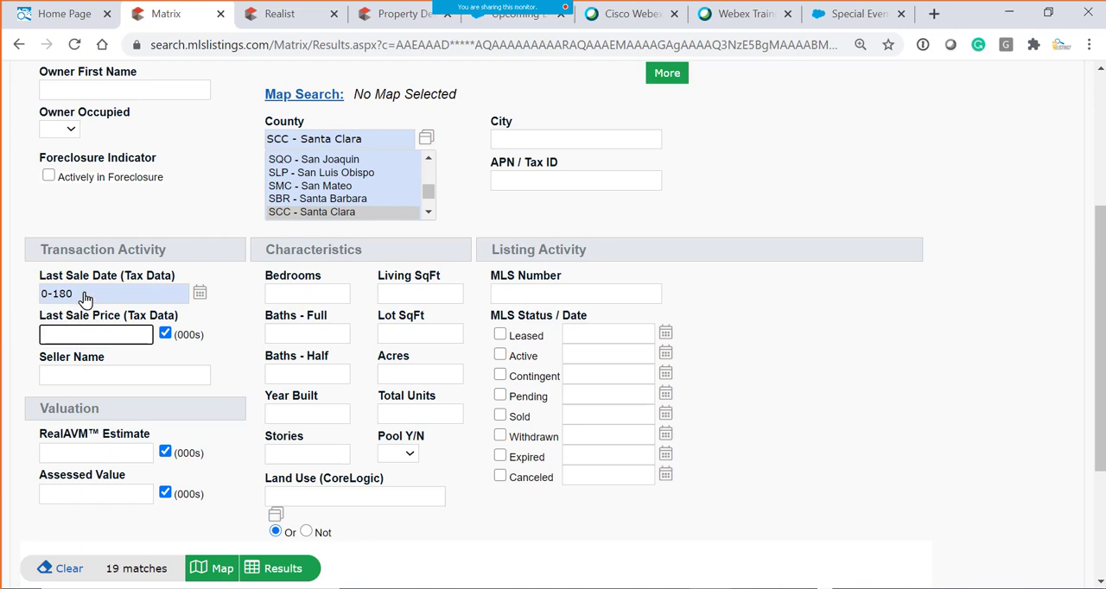
# - Clear the Last Sale Date (Tax Data) criterion and set the RealAVM Estimate under Valuation to 1200- in thousands
pyautogui.moveTo(82, 295); pyautogui.dragTo(1, 288)
pyautogui.press('Delete')
pyautogui.click(135, 455)
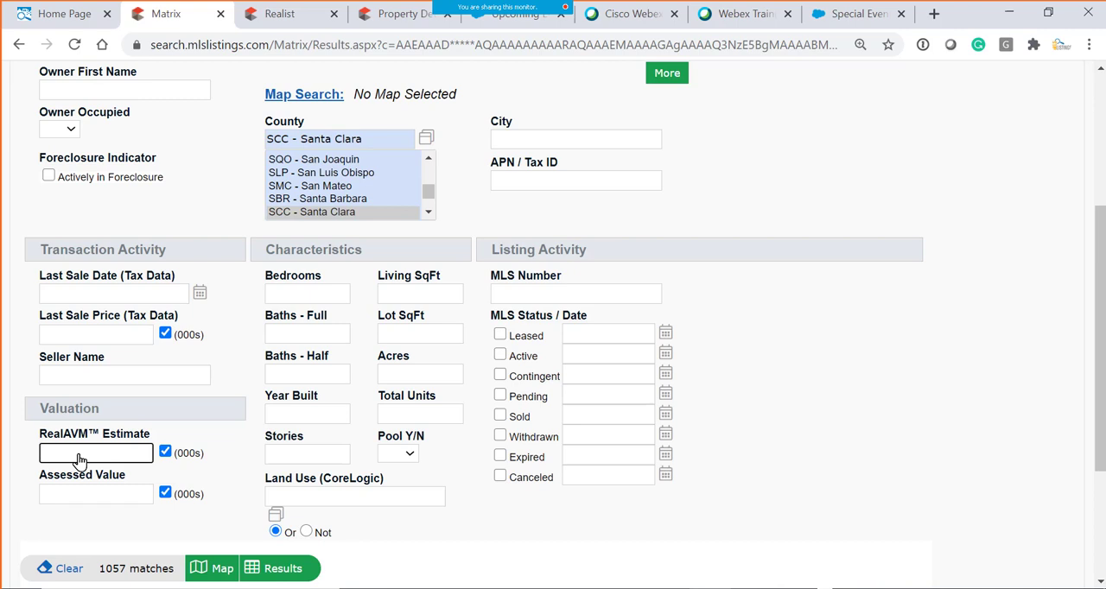
pyautogui.write('1200-')
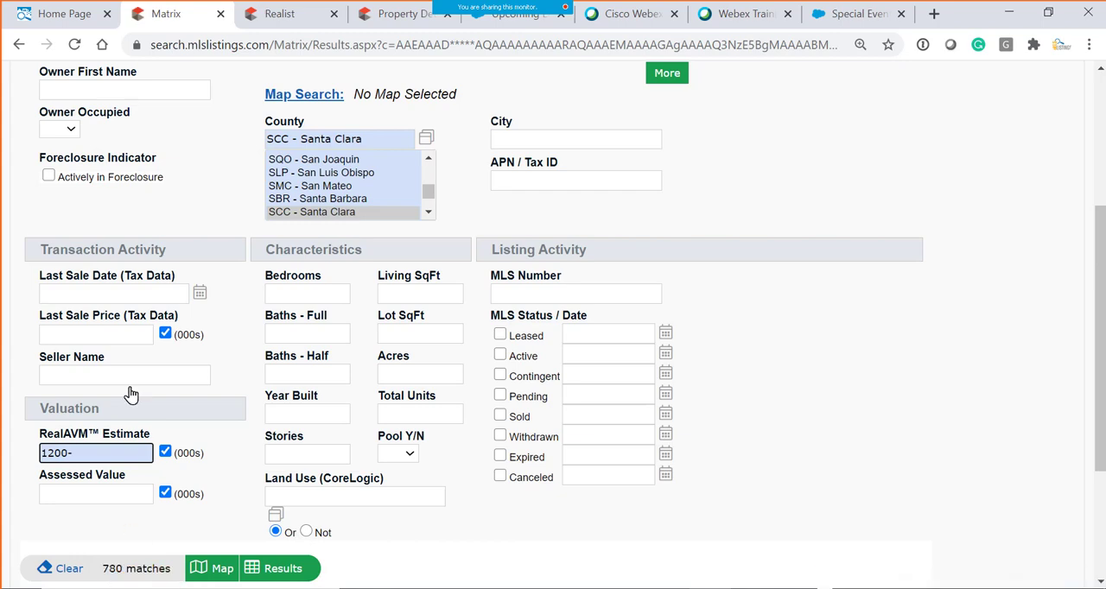
# - Change the RealAVM Estimate criterion to 1200+ in thousands
pyautogui.scroll(3, 104, 372)
pyautogui.scroll(-2, 309, 474)
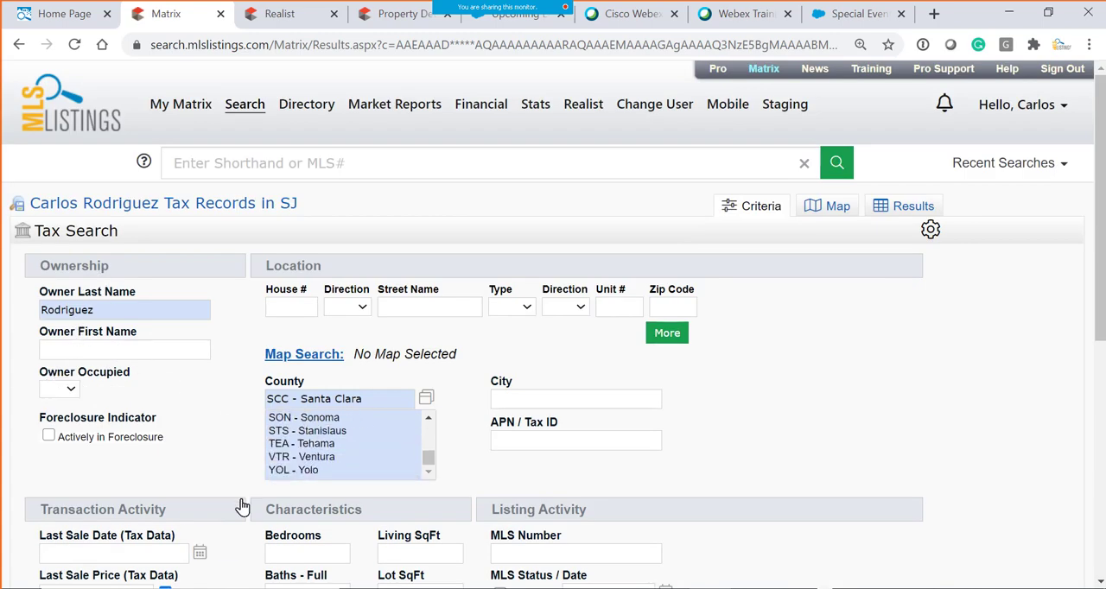
pyautogui.scroll(-2, 222, 493)
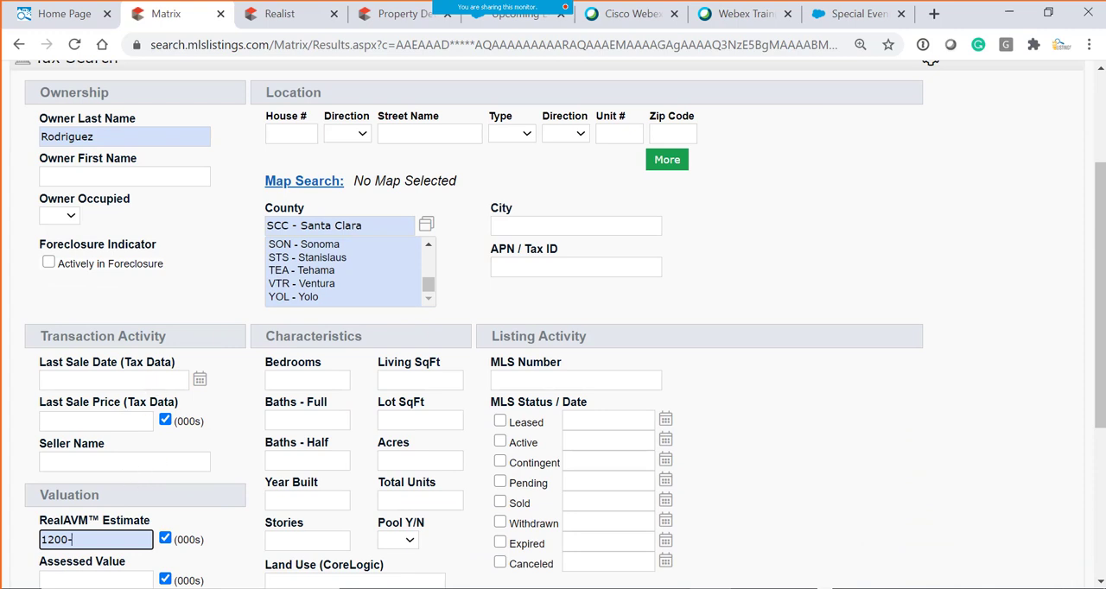
pyautogui.scroll(-1, 81, 558)
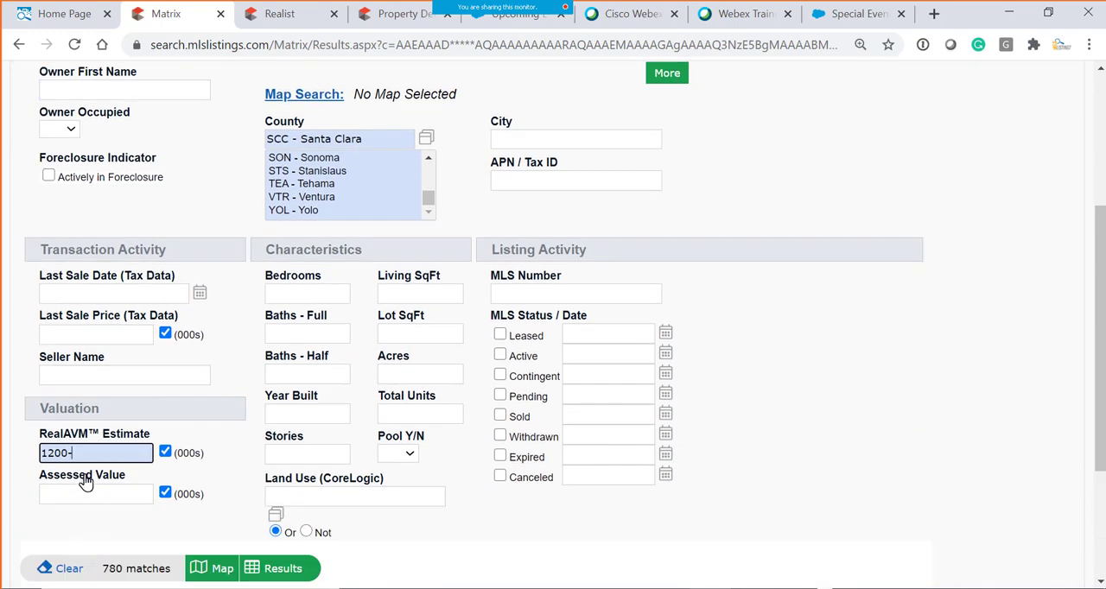
pyautogui.write('+')
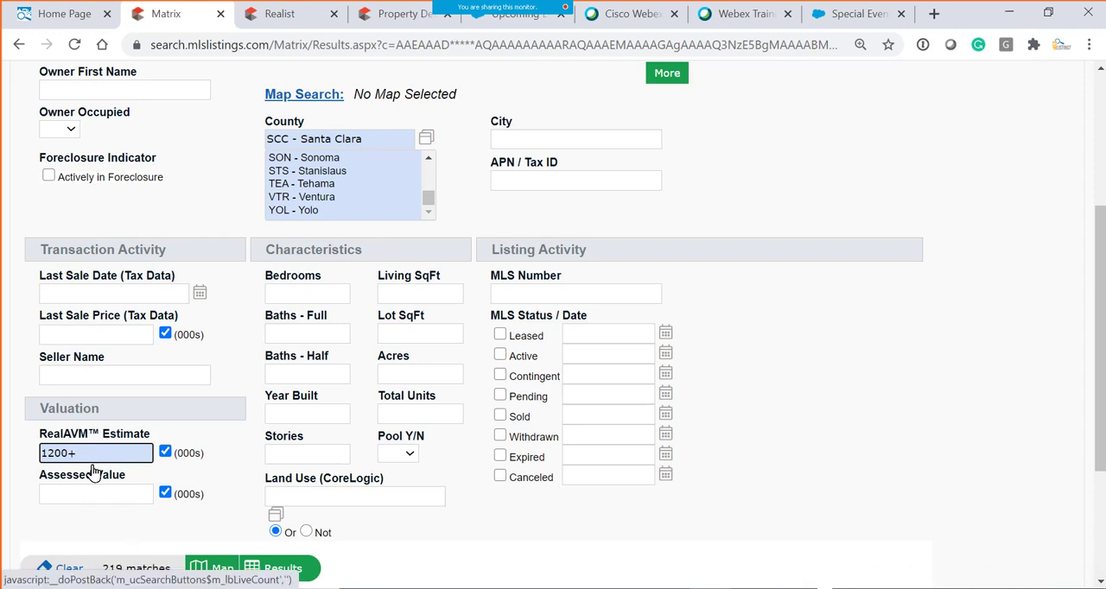
pyautogui.scroll(-1, 129, 570)
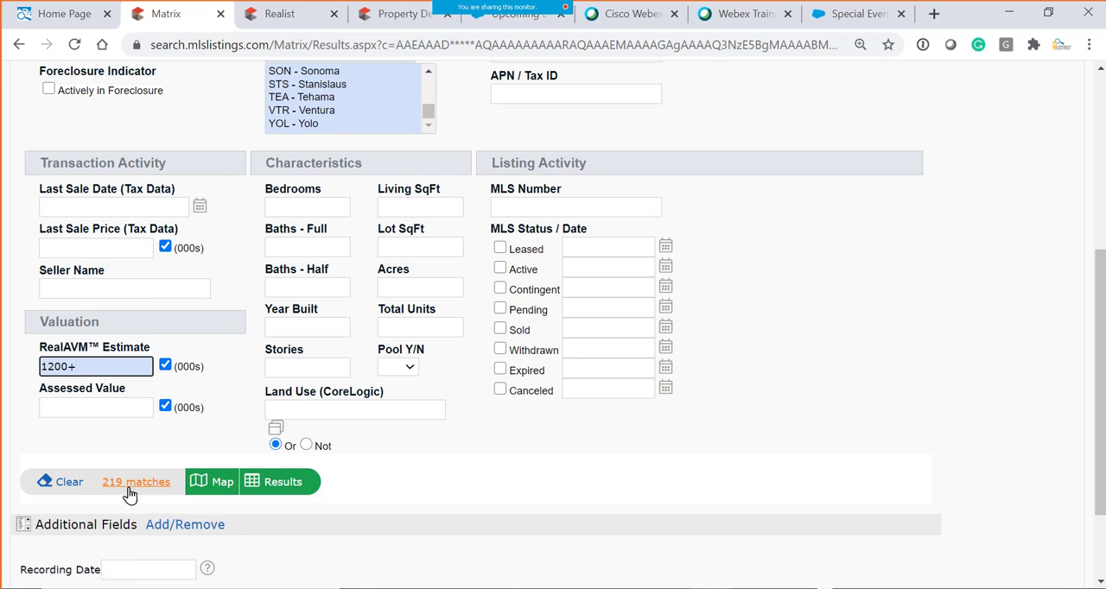
# - Remove the RealAVM Estimate value and move on to the Assessed Value criterion
pyautogui.moveTo(74, 366); pyautogui.dragTo(2, 377)
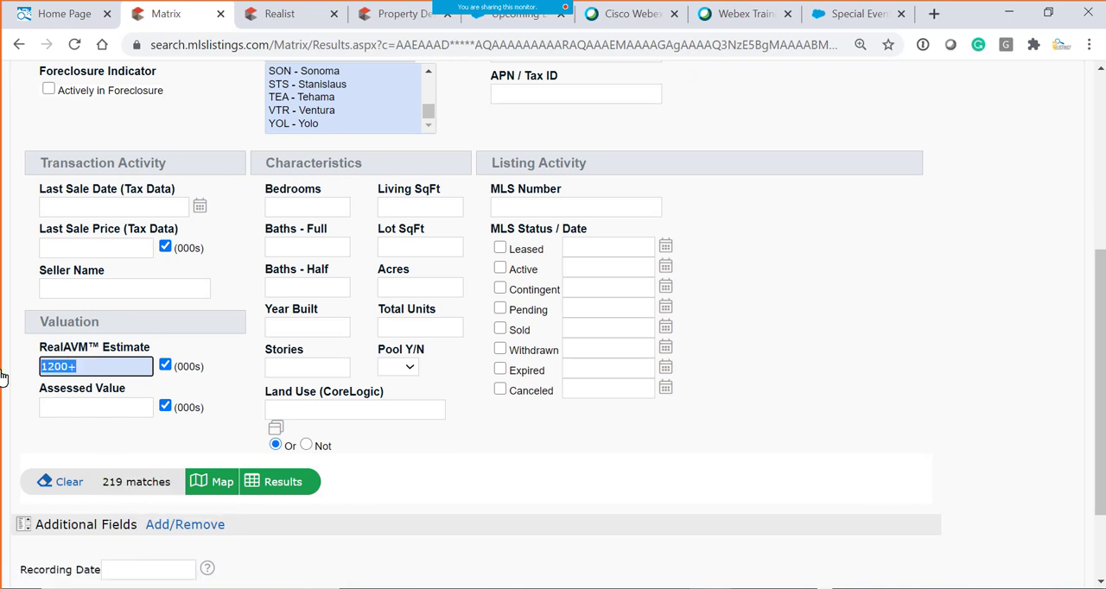
pyautogui.press('BackSpace')
pyautogui.click(75, 412)
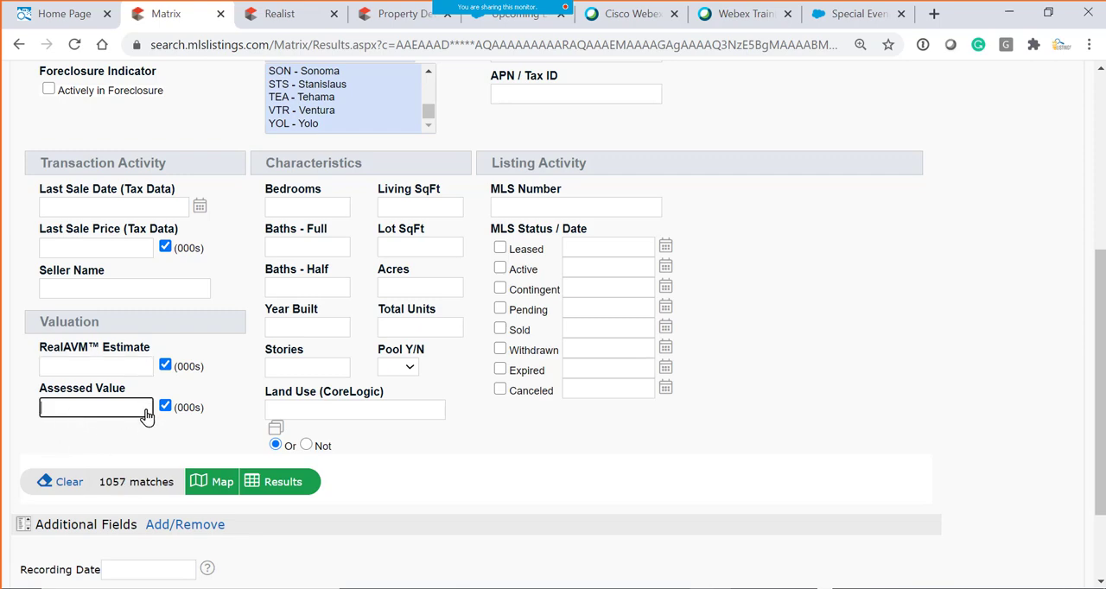
# - Set Bedrooms to 3+ and Baths - Full to 2+ under Characteristics
pyautogui.scroll(3, 260, 285)
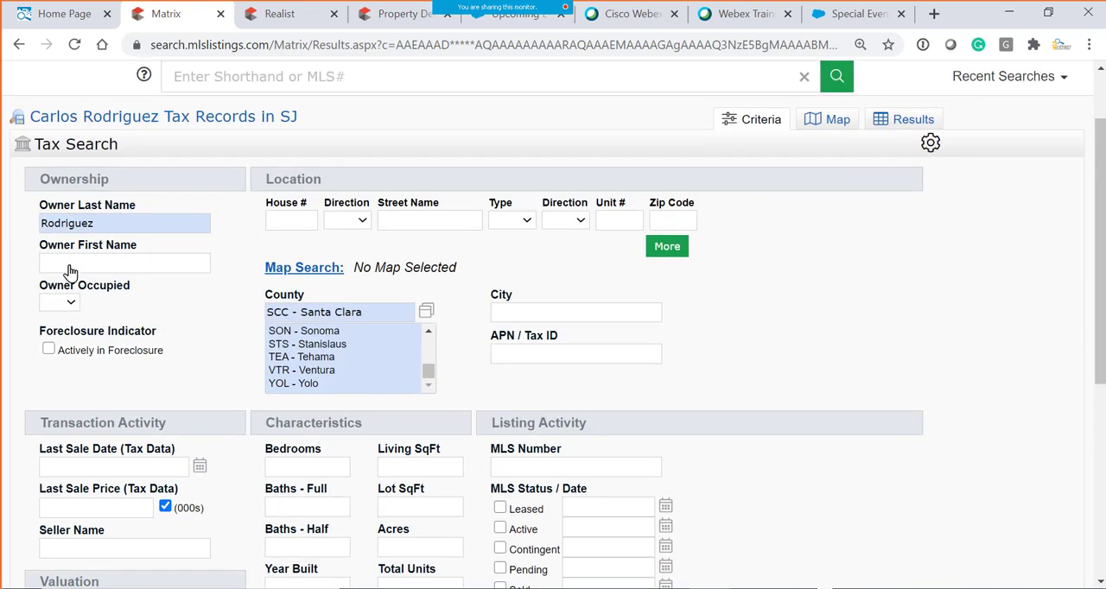
pyautogui.scroll(-2, 298, 536)
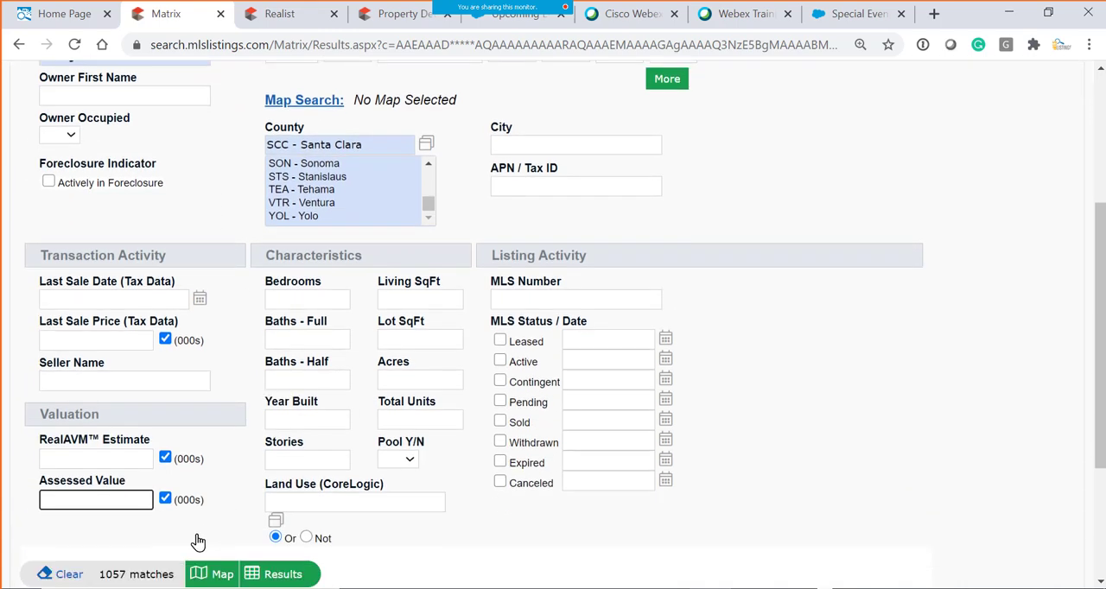
pyautogui.click(326, 296)
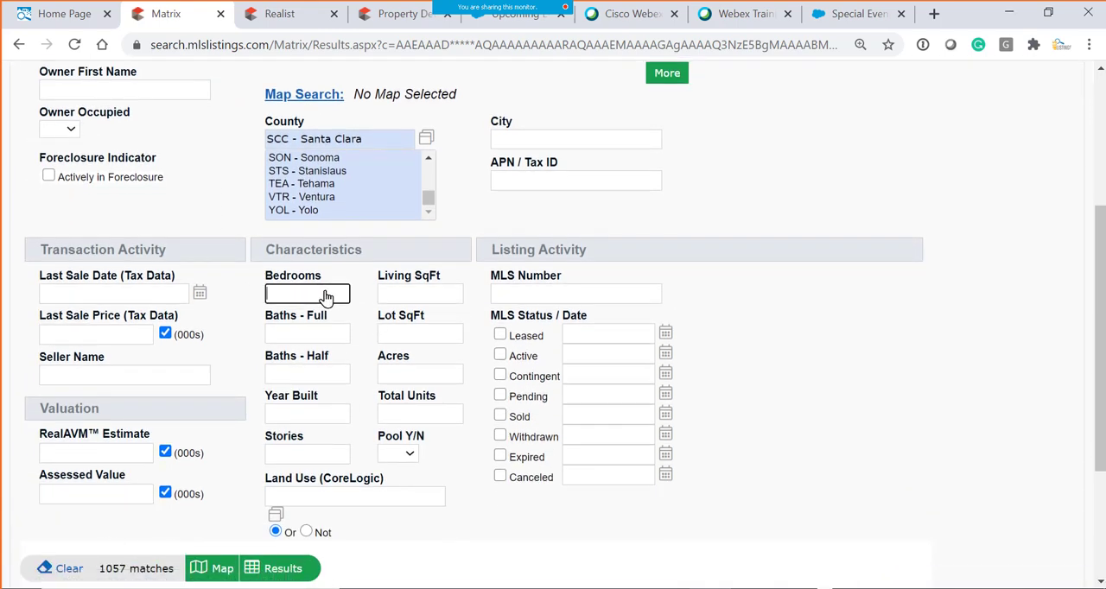
pyautogui.write('3+')
pyautogui.click(335, 334)
pyautogui.write('2')
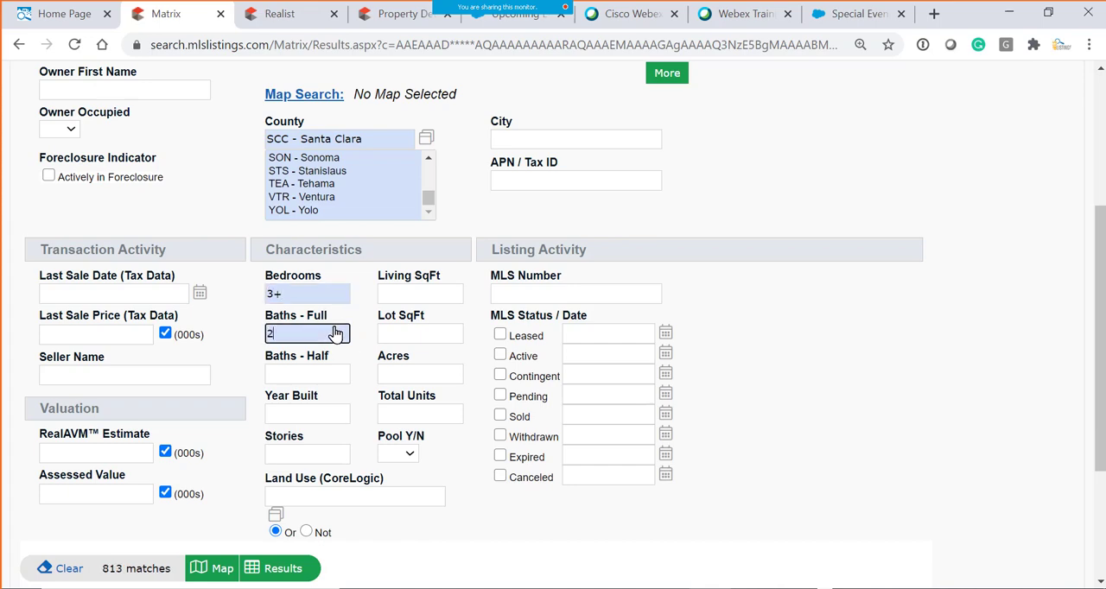
pyautogui.scroll(-3, 279, 459)
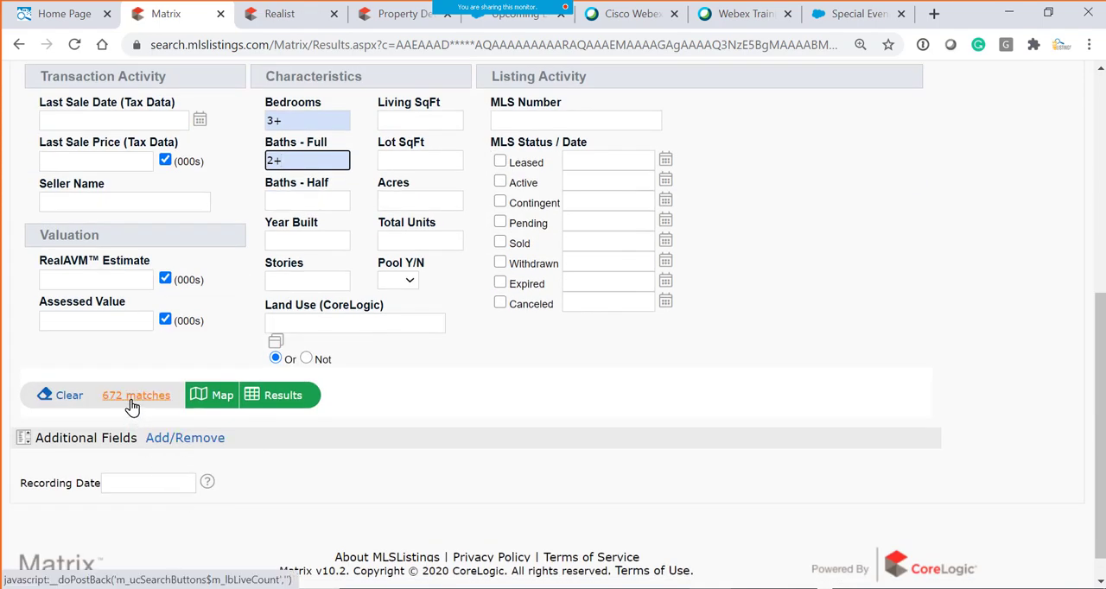
pyautogui.scroll(3, 468, 406)
pyautogui.scroll(-1, 404, 476)
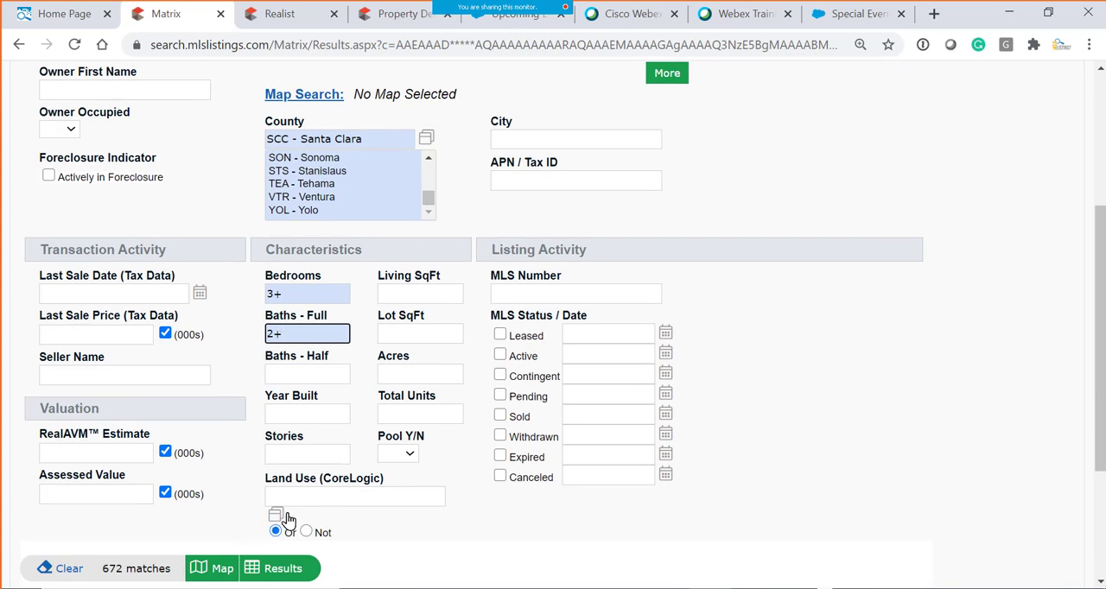
# - Look up "sfr" in the Land Use (CoreLogic) value finder and add Sfr as a search criterion
pyautogui.scroll(-2, 284, 454)
pyautogui.click(274, 326)
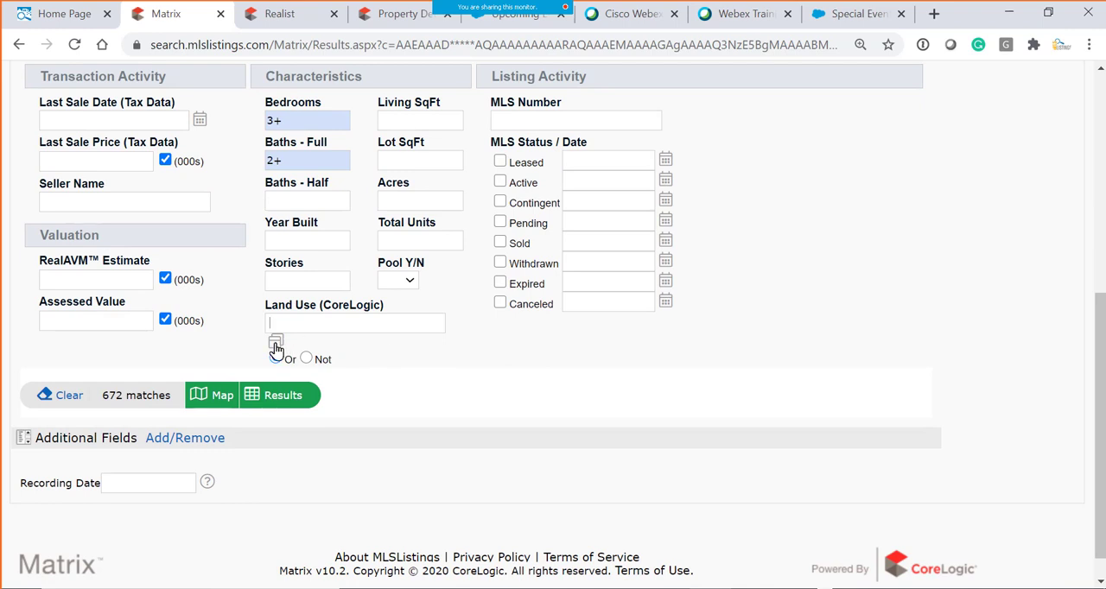
pyautogui.click(275, 343)
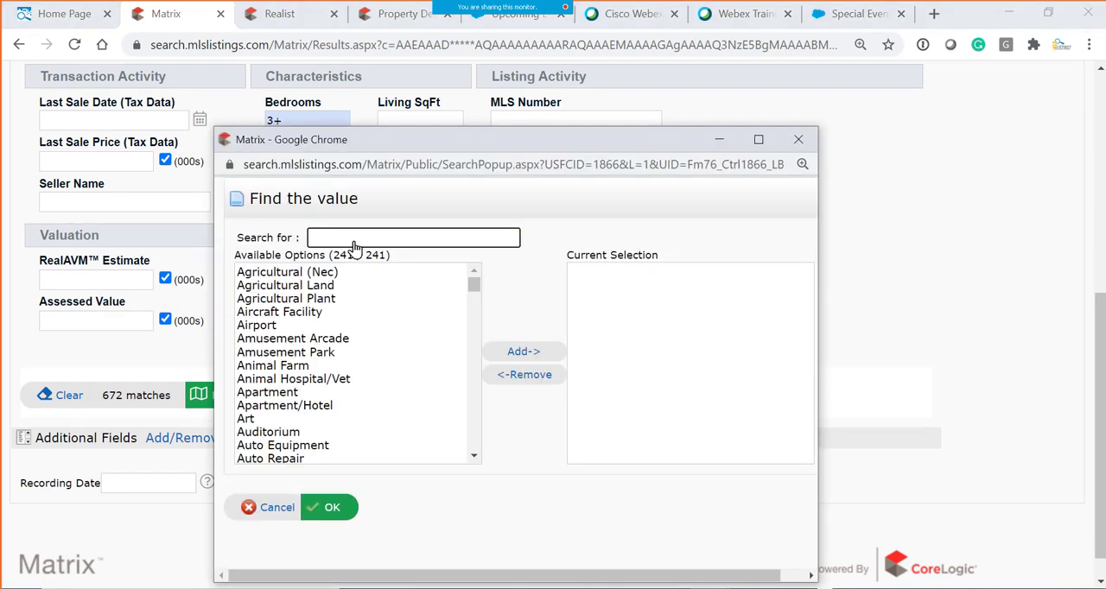
pyautogui.write('singl')
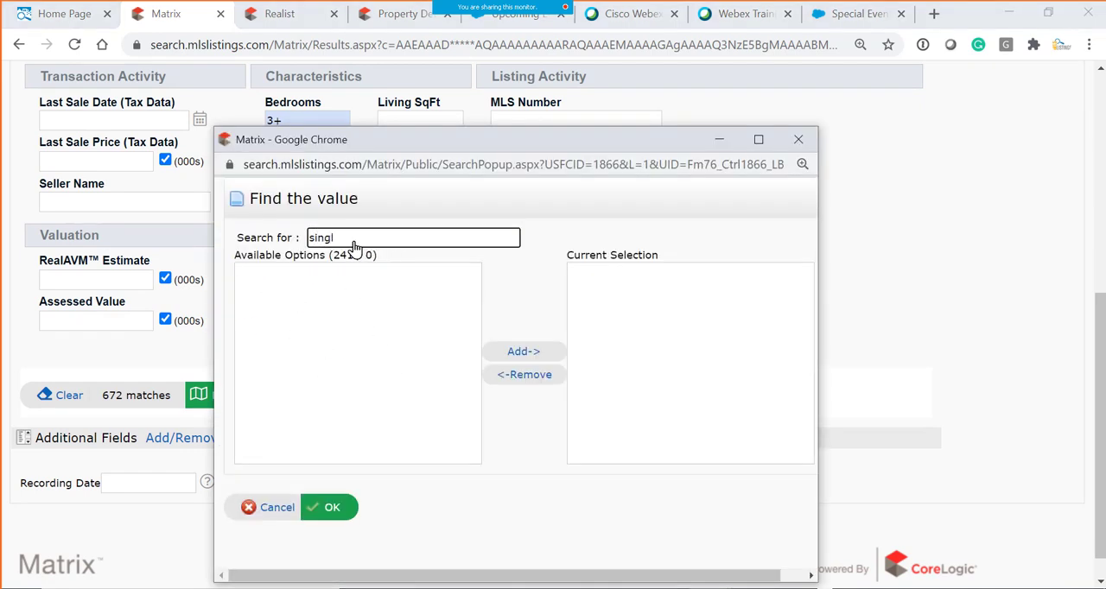
pyautogui.press('BackSpace')
pyautogui.press('BackSpace')
pyautogui.press('BackSpace')
pyautogui.press('BackSpace')
pyautogui.write('fr')
pyautogui.click(257, 278)
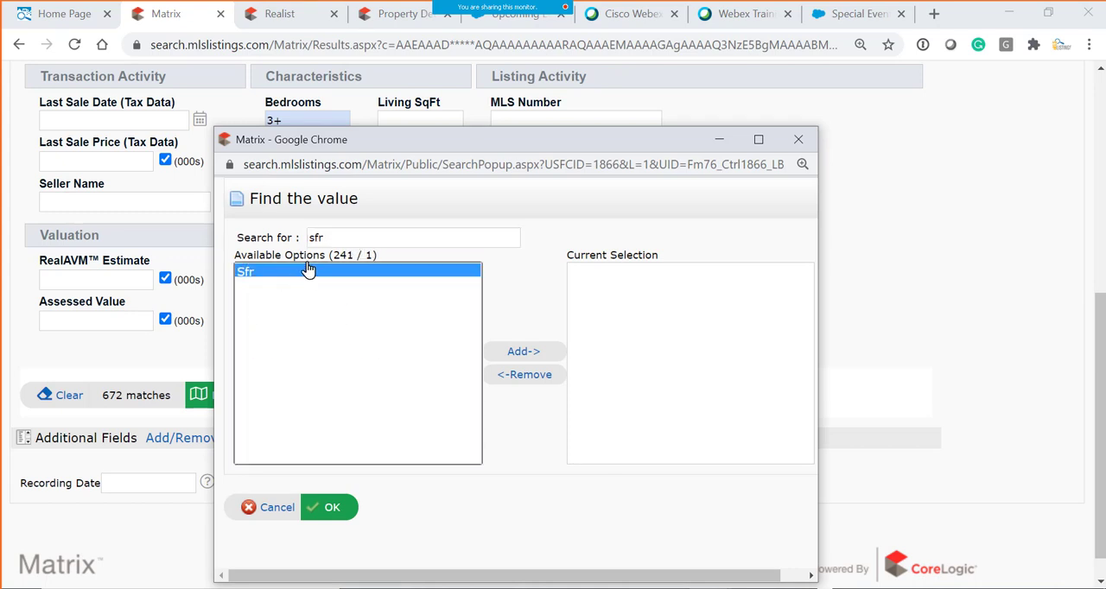
pyautogui.click(512, 354)
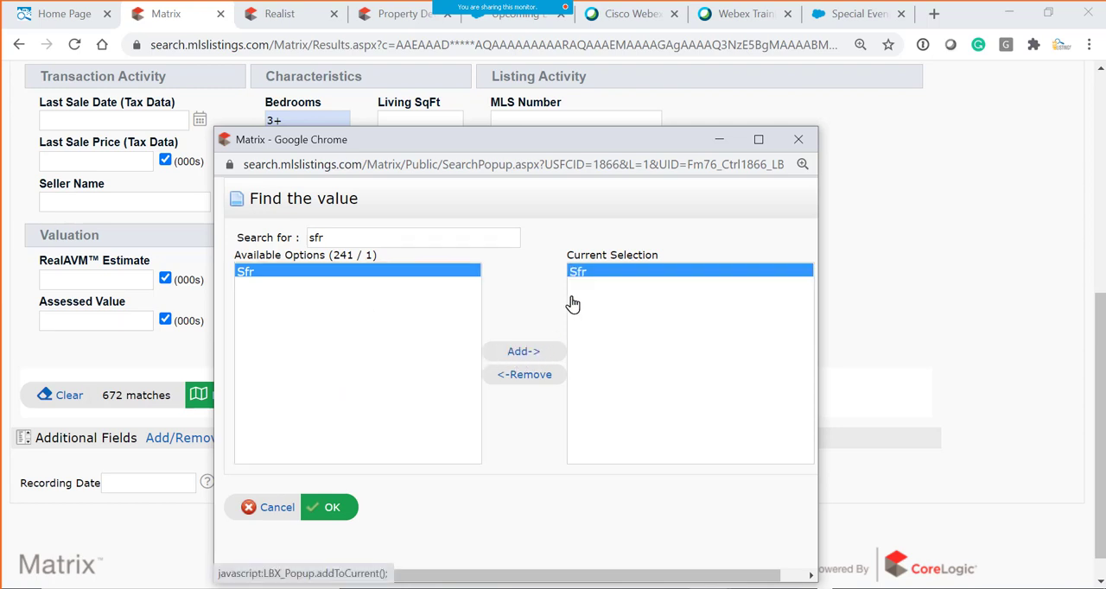
pyautogui.click(333, 508)
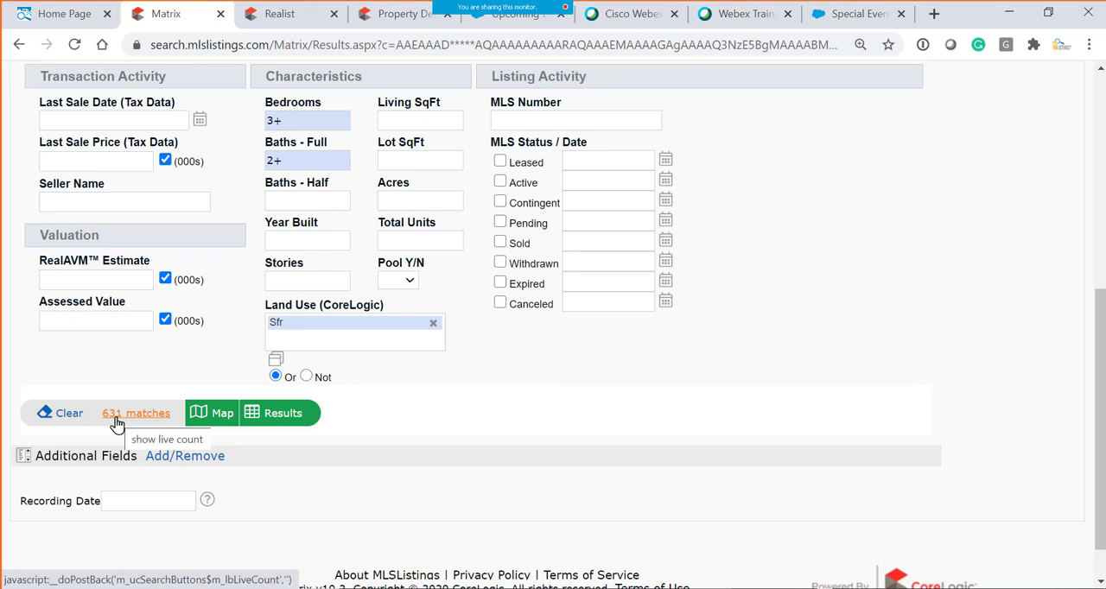
# - Search the Land Use (CoreLogic) values for "condo" and add Condominium to the selected land uses
pyautogui.click(276, 357)
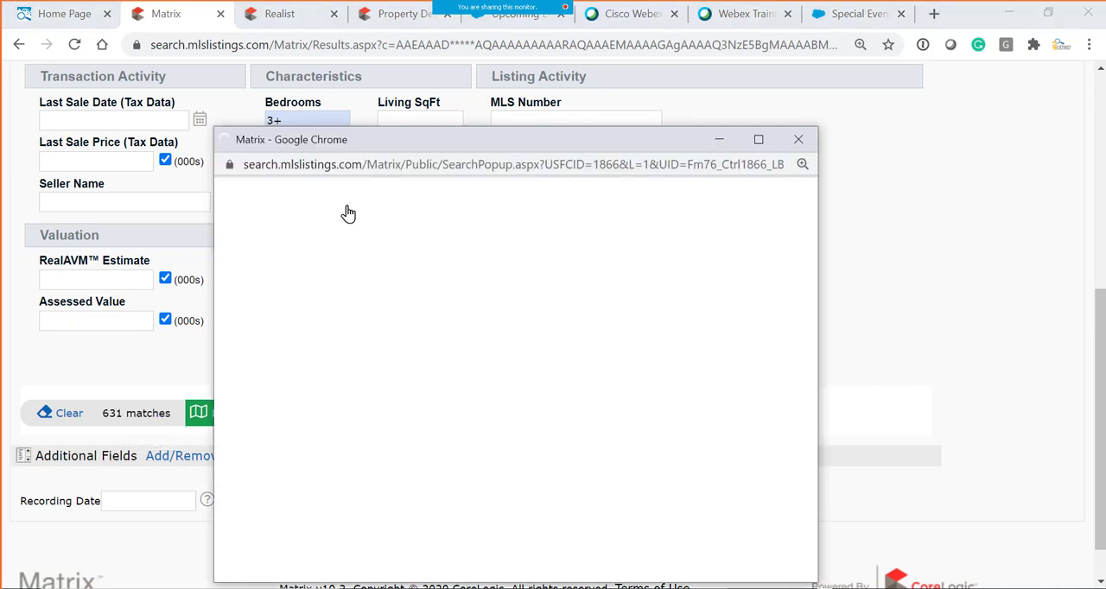
pyautogui.click(332, 239)
pyautogui.write('c')
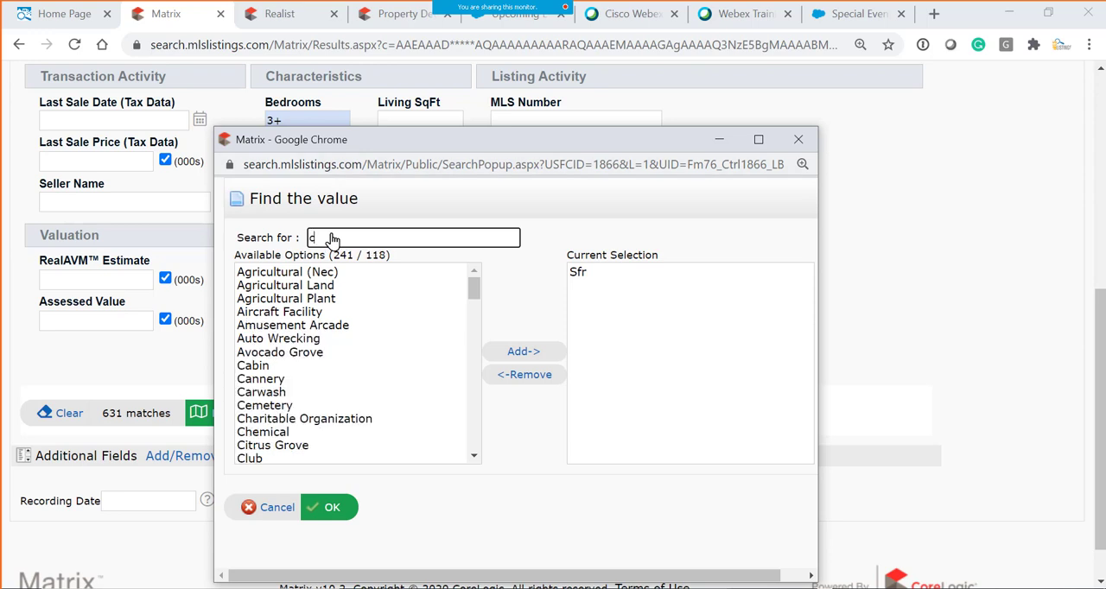
pyautogui.write('ondo')
pyautogui.click(311, 286)
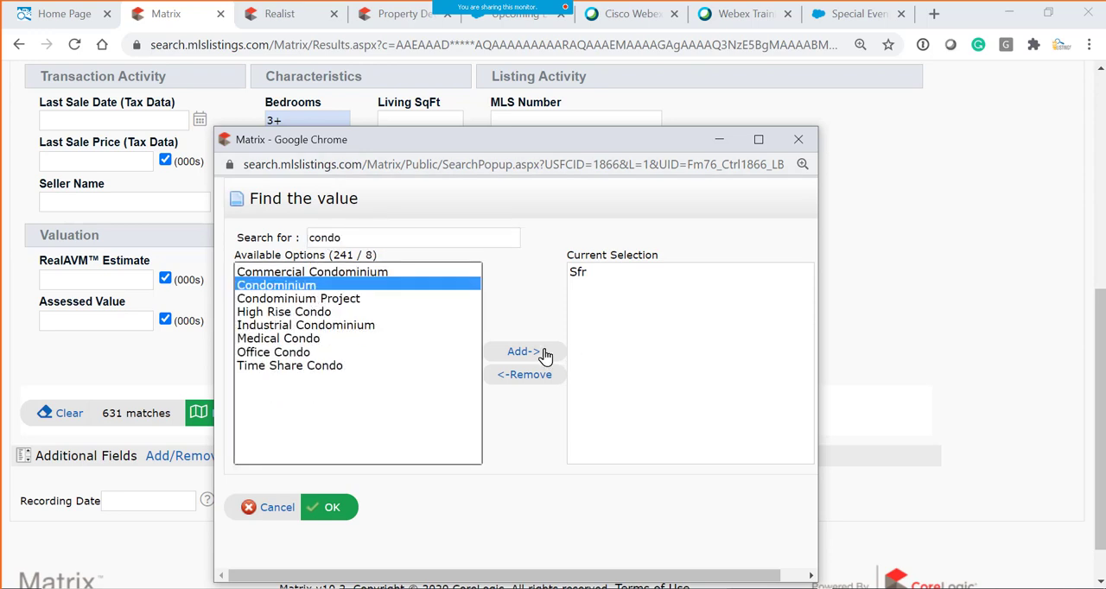
pyautogui.click(544, 354)
pyautogui.click(336, 507)
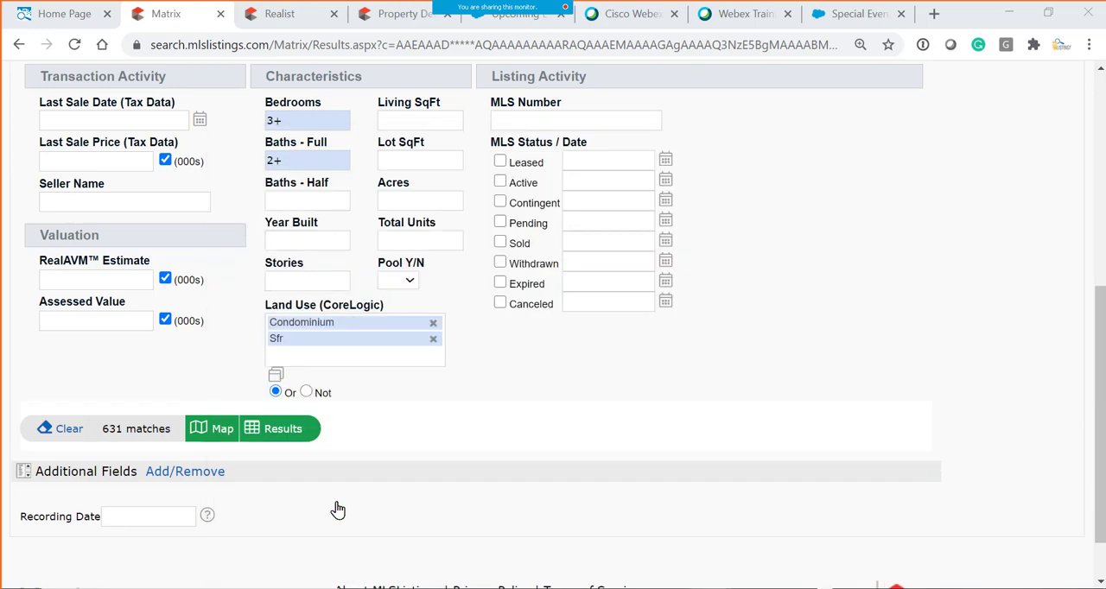
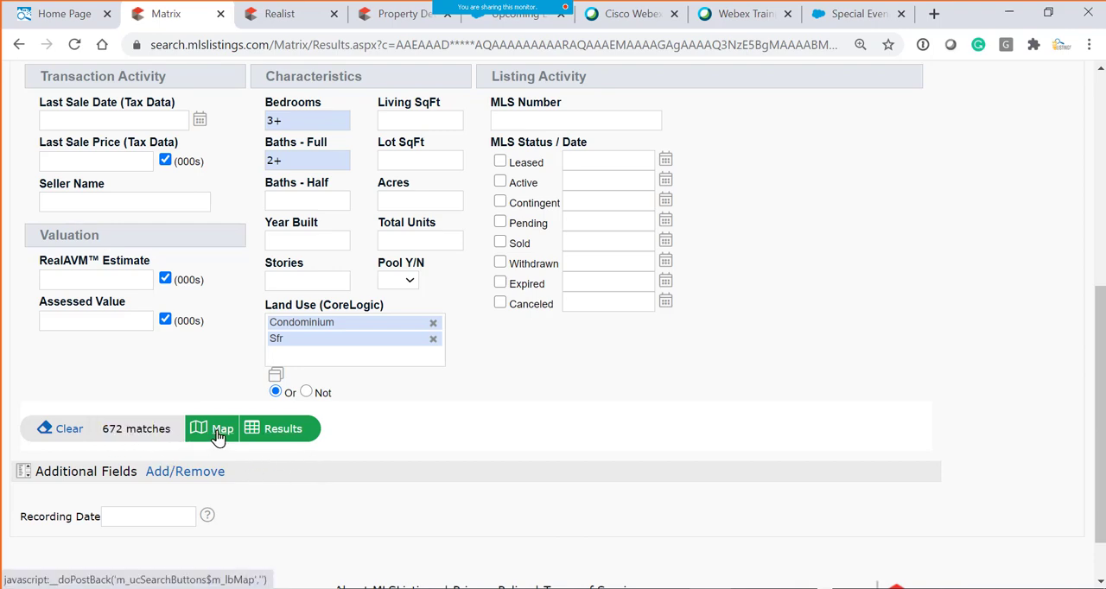
# - Limit Living SqFt under Characteristics to the range 1200-1600
pyautogui.click(219, 432)
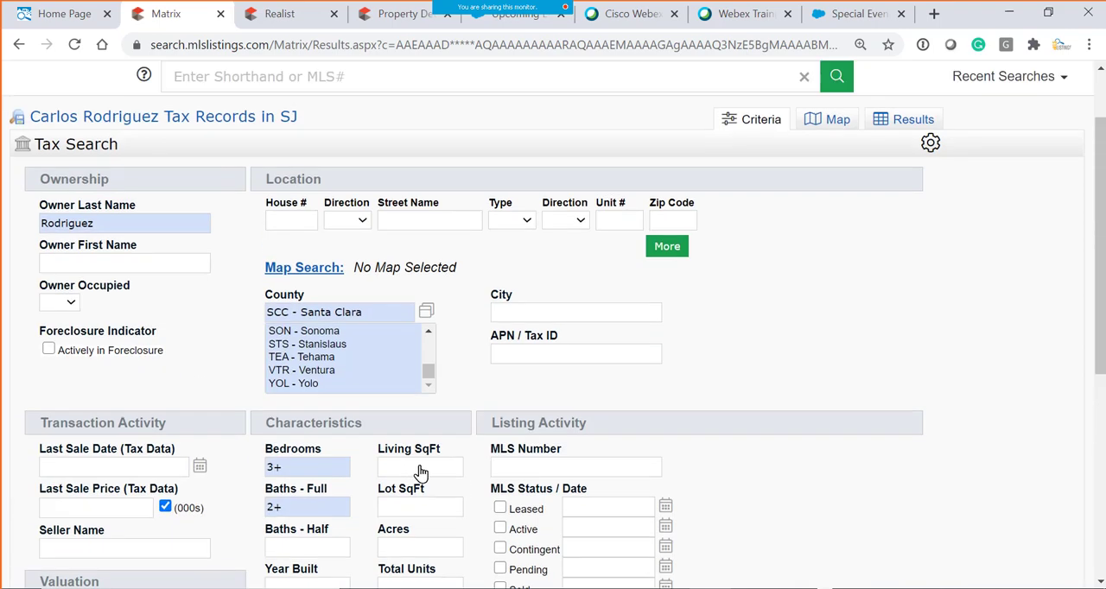
pyautogui.scroll(-2, 388, 291)
pyautogui.click(408, 307)
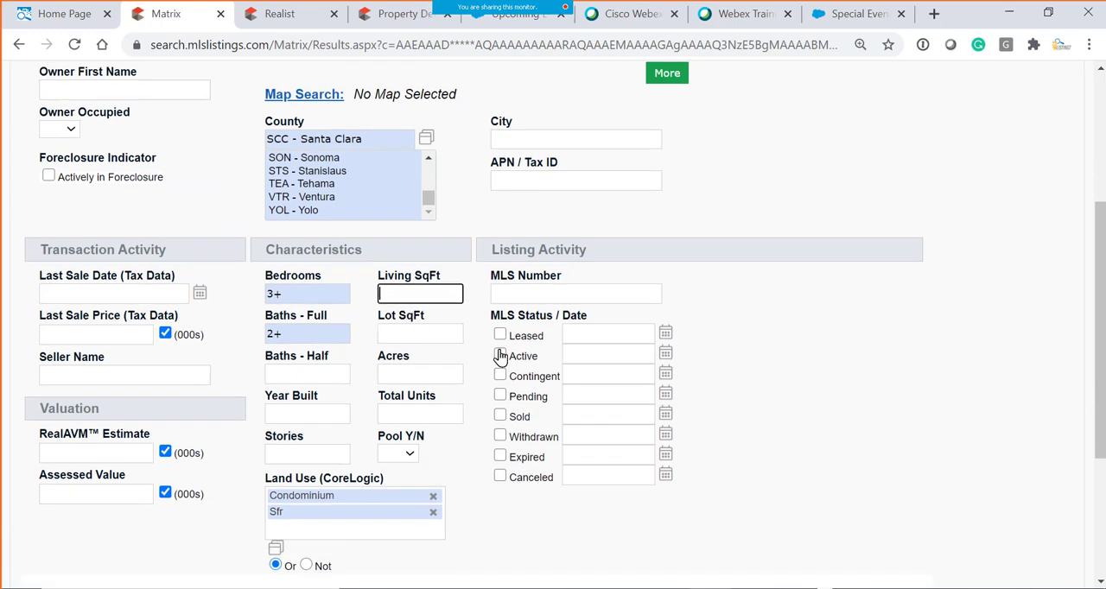
pyautogui.write('1200-1600')
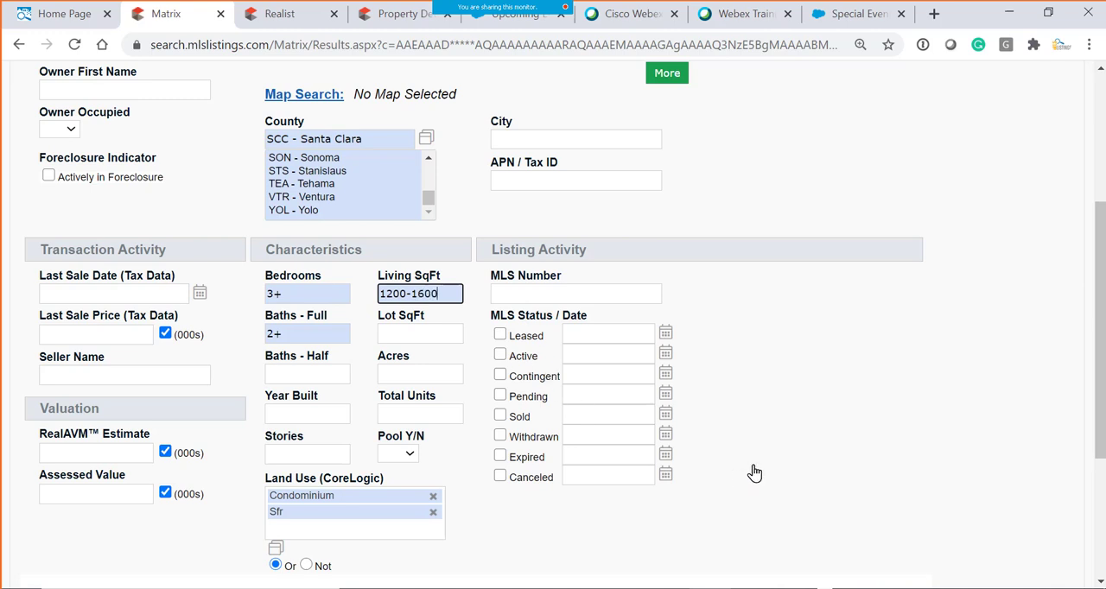
pyautogui.scroll(-1, 750, 472)
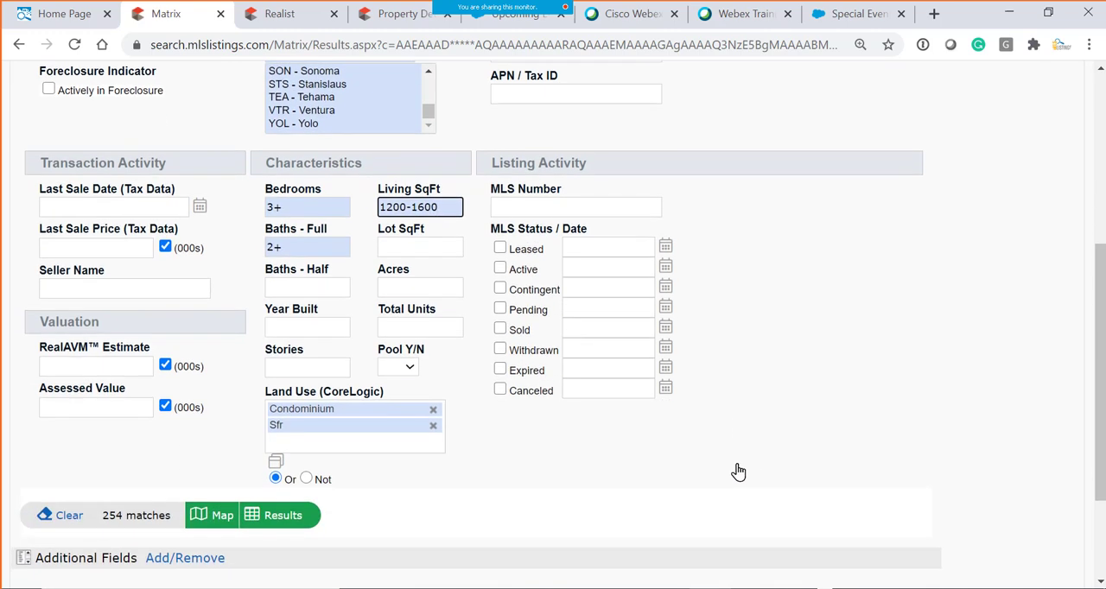
# - Limit Lot SqFt under Characteristics to the range 4000-8000
pyautogui.click(436, 249)
pyautogui.write('6')
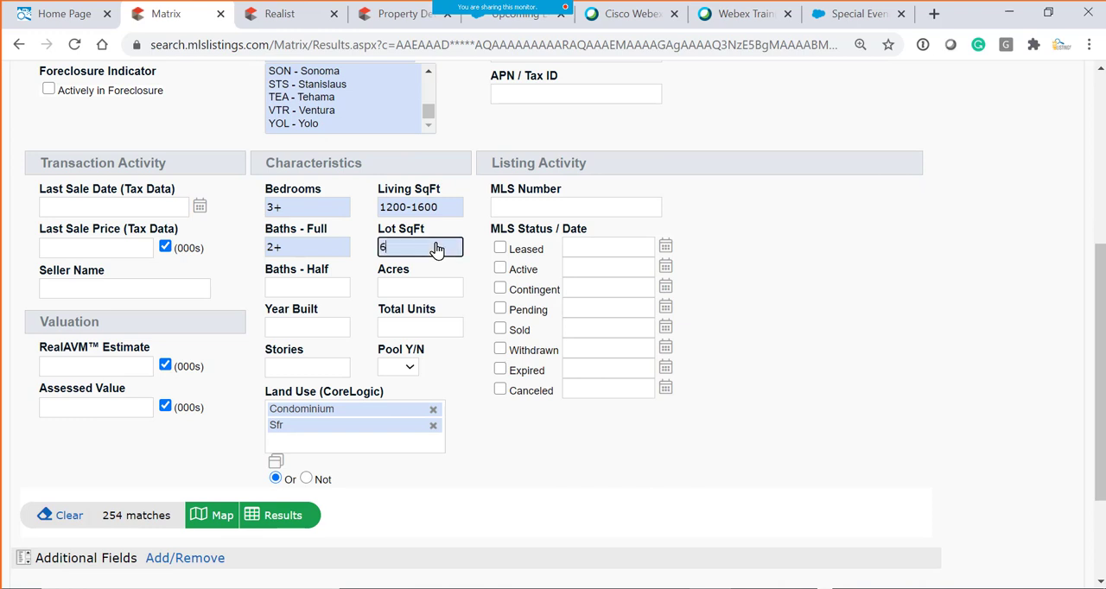
pyautogui.press('BackSpace')
pyautogui.write('4000')
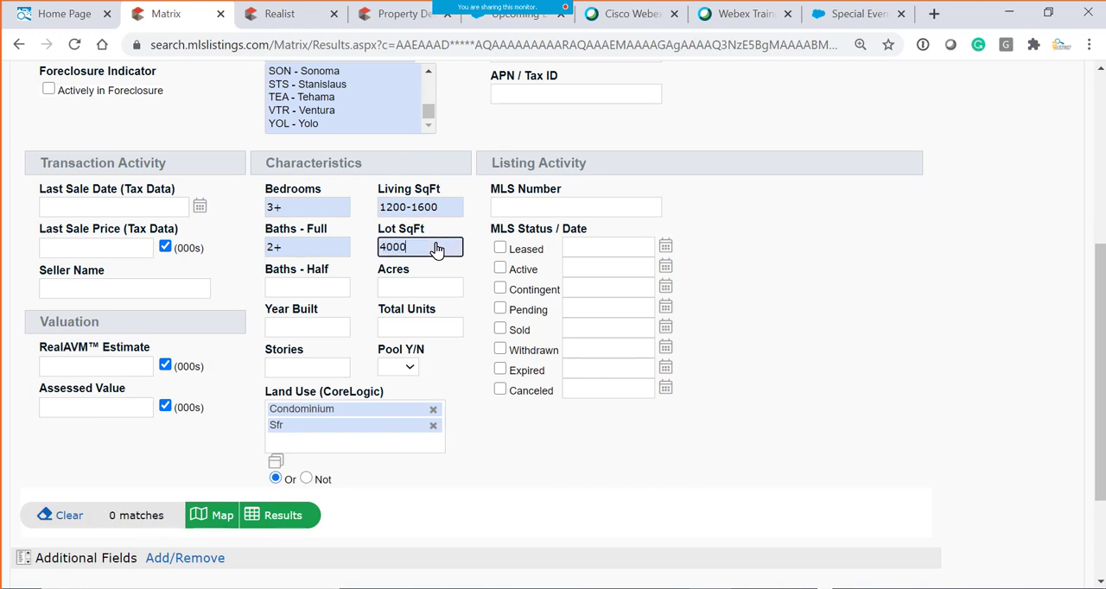
pyautogui.write('-8000')
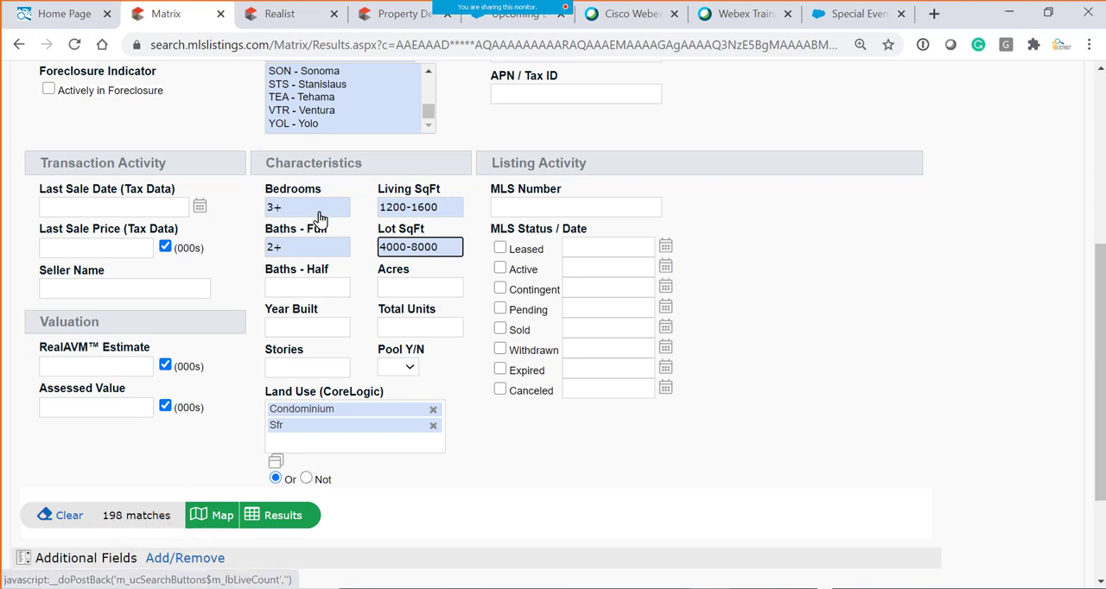
# - Try a Baths - Half value of 1 and clear it again
pyautogui.click(312, 296)
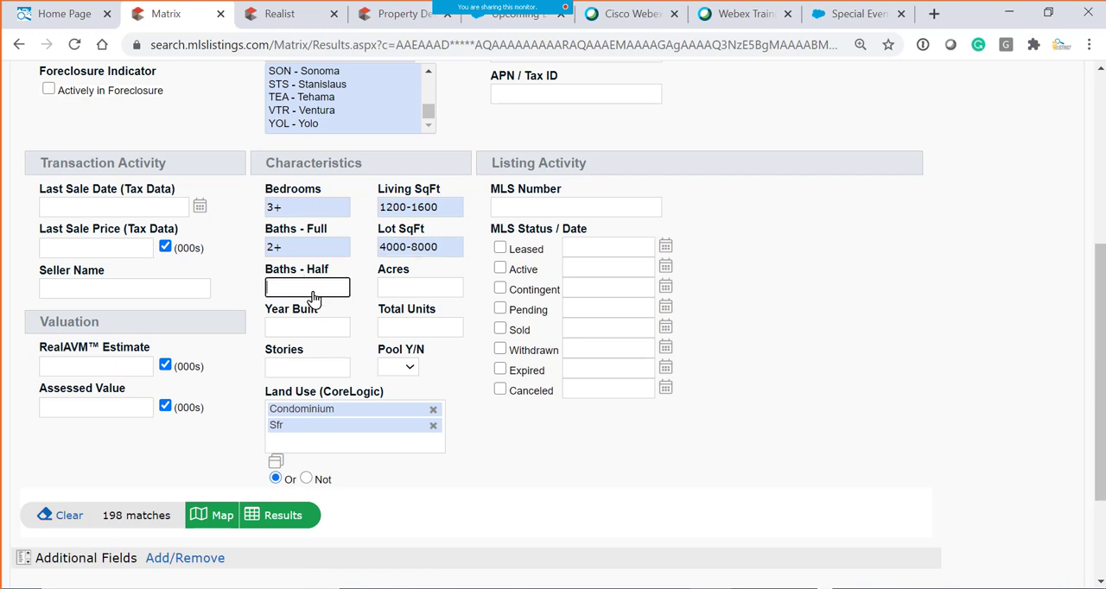
pyautogui.write('1')
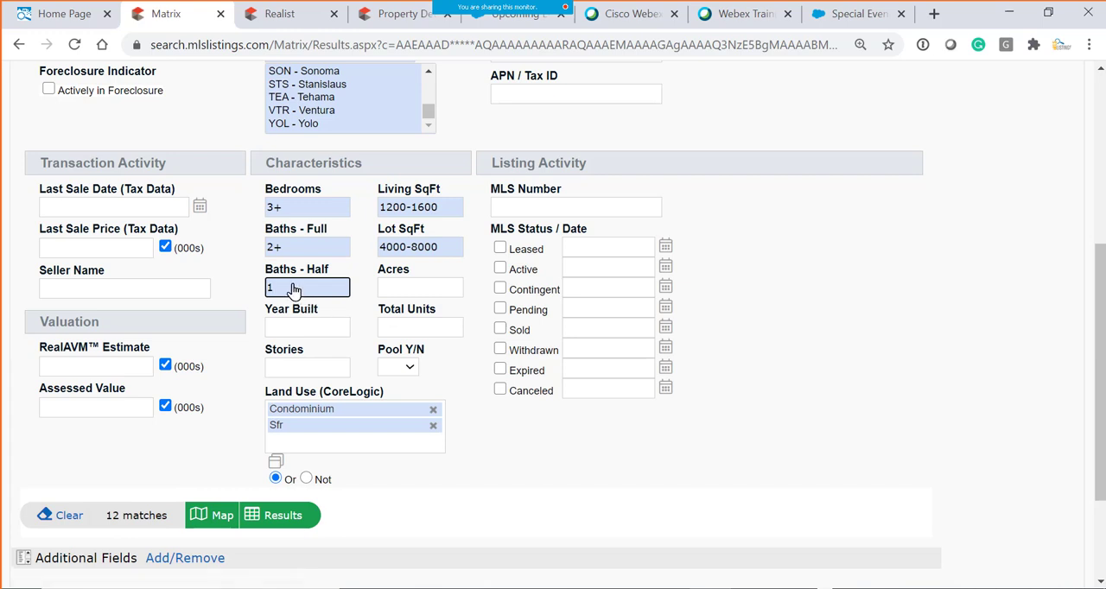
pyautogui.press('BackSpace')
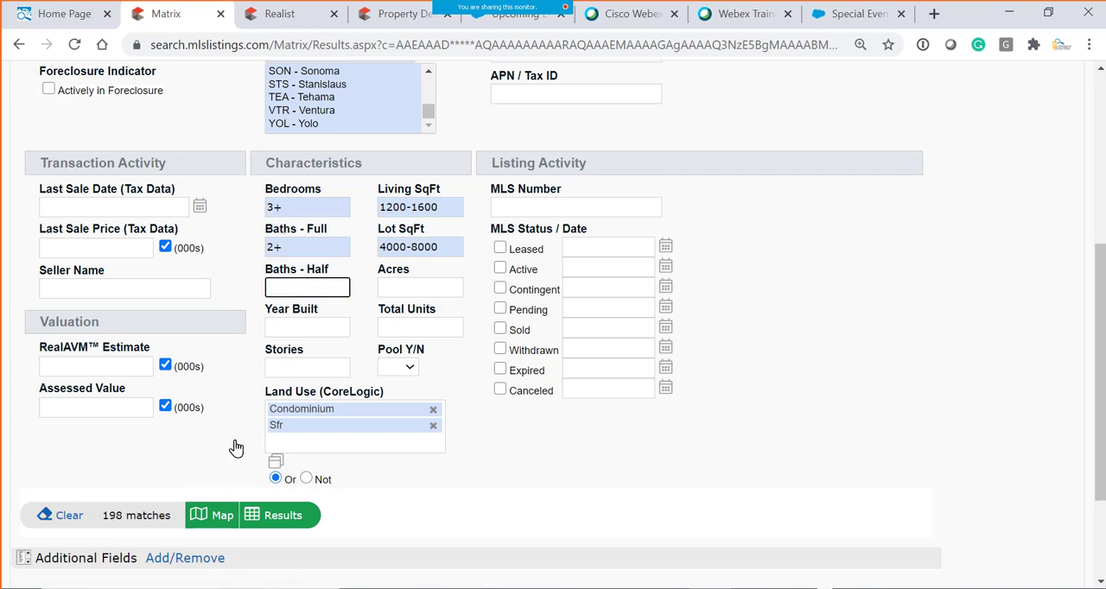
# - Set Pool Y/N to Yes under Characteristics and display the matching tax record results
pyautogui.click(317, 327)
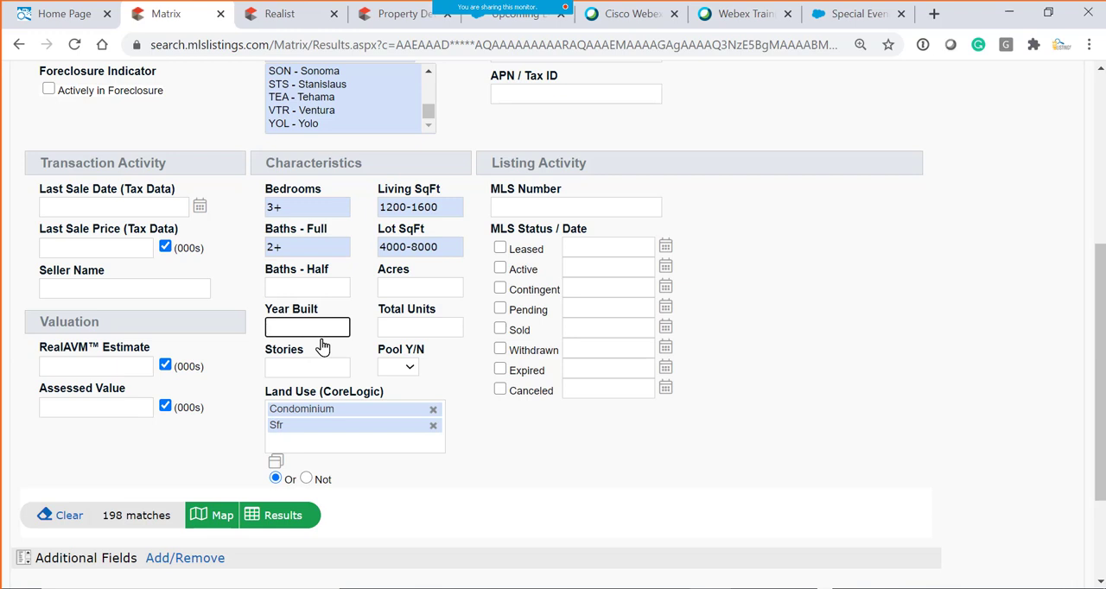
pyautogui.click(396, 293)
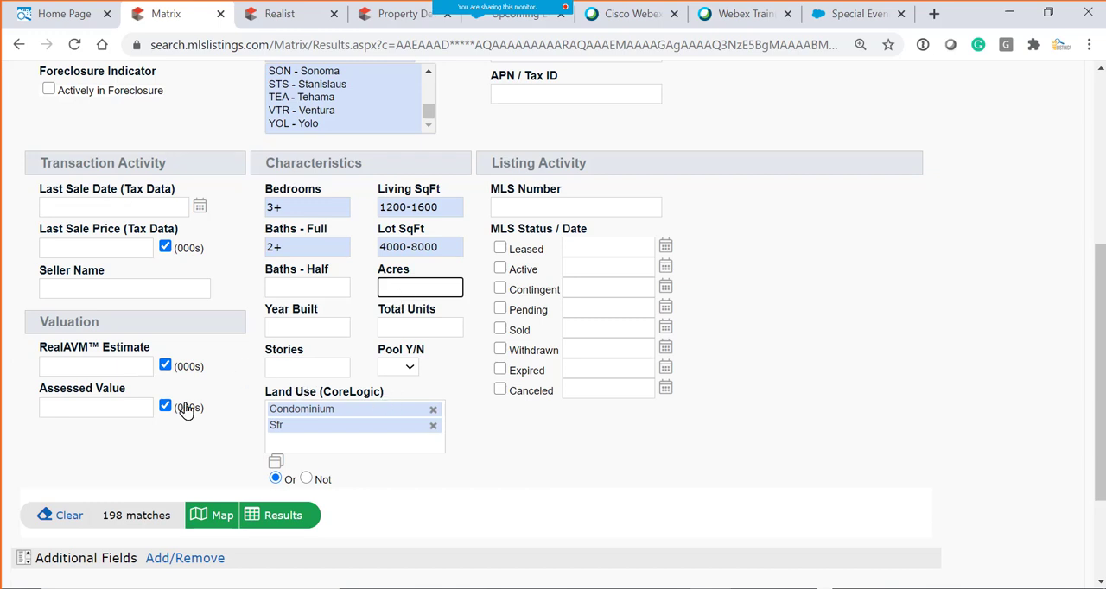
pyautogui.click(409, 371)
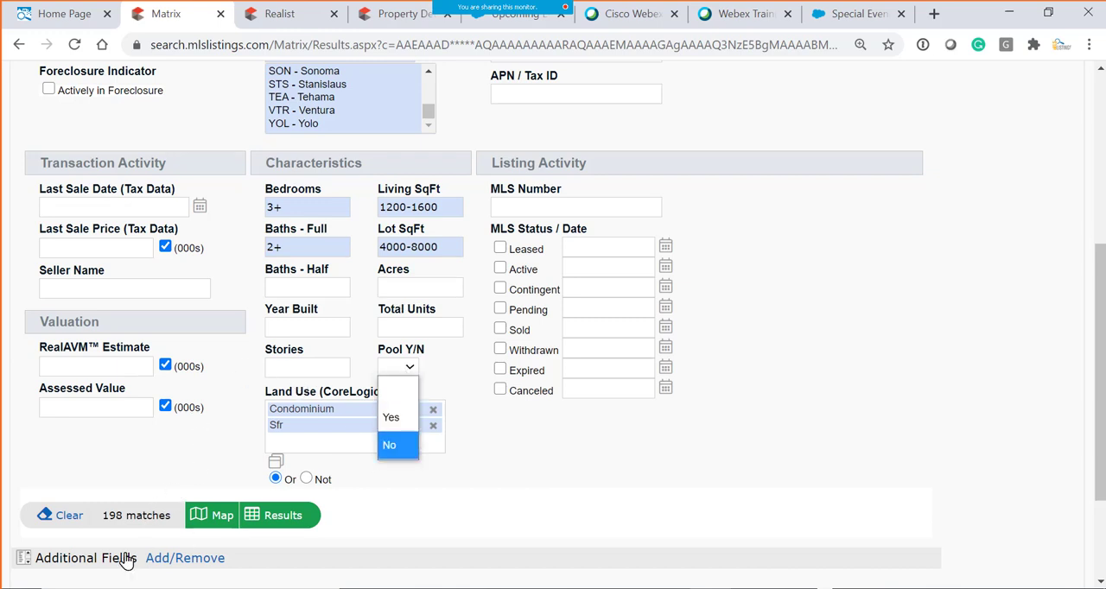
pyautogui.click(393, 420)
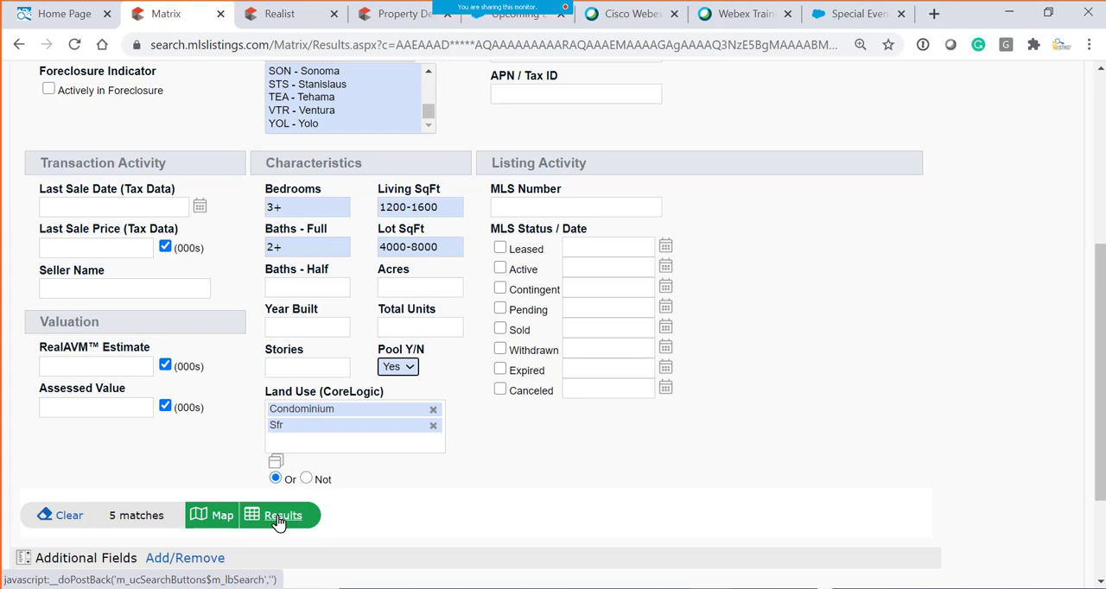
pyautogui.scroll(-2, 173, 518)
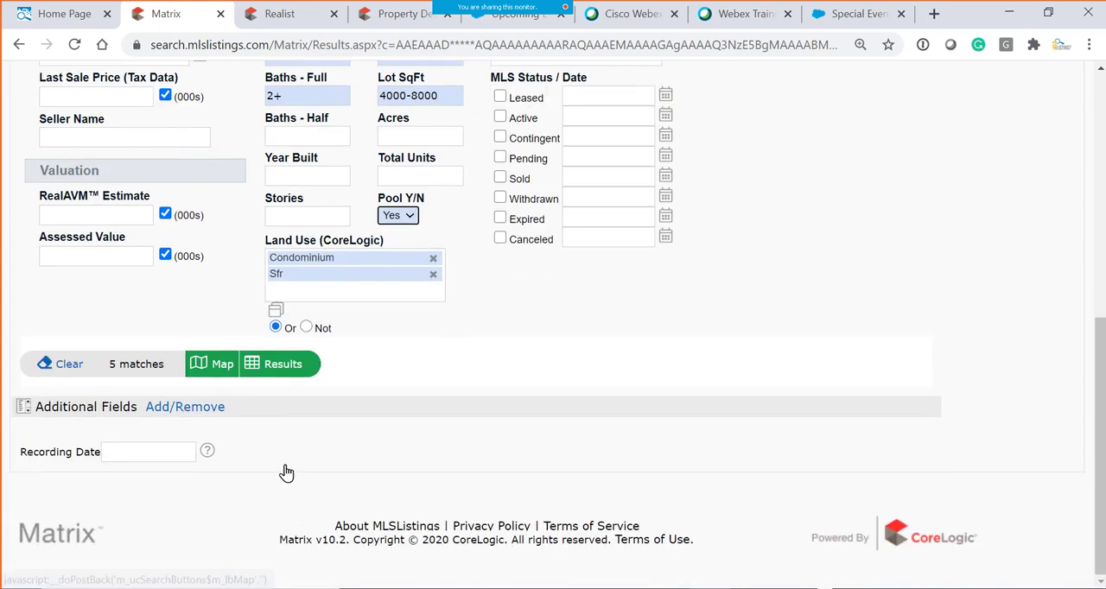
pyautogui.click(284, 365)
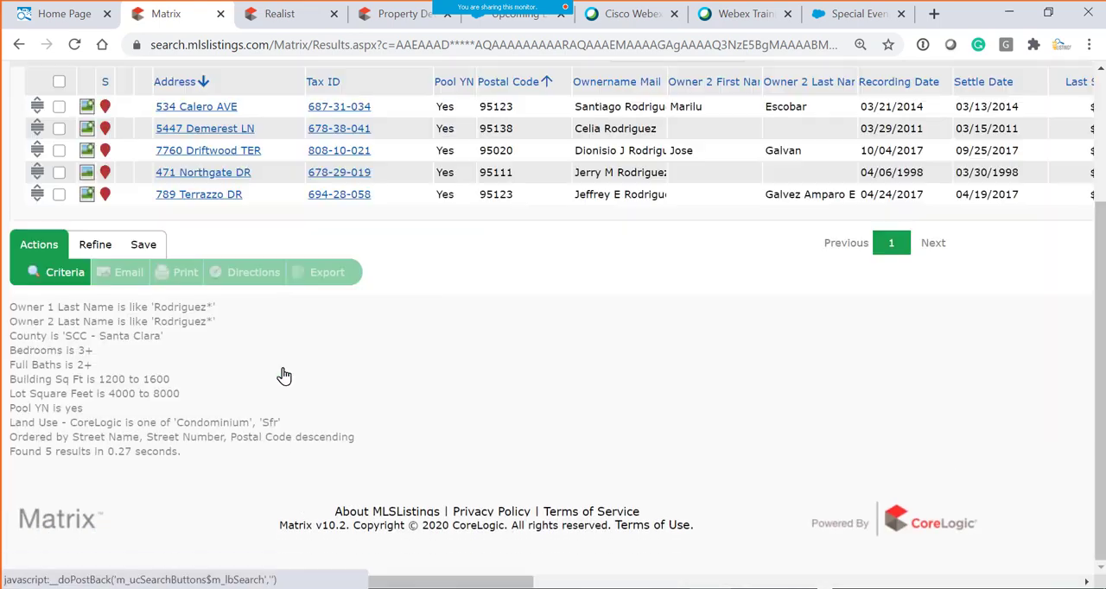
# - Bring up the save options for the revised search results and return to the search criteria
pyautogui.click(143, 247)
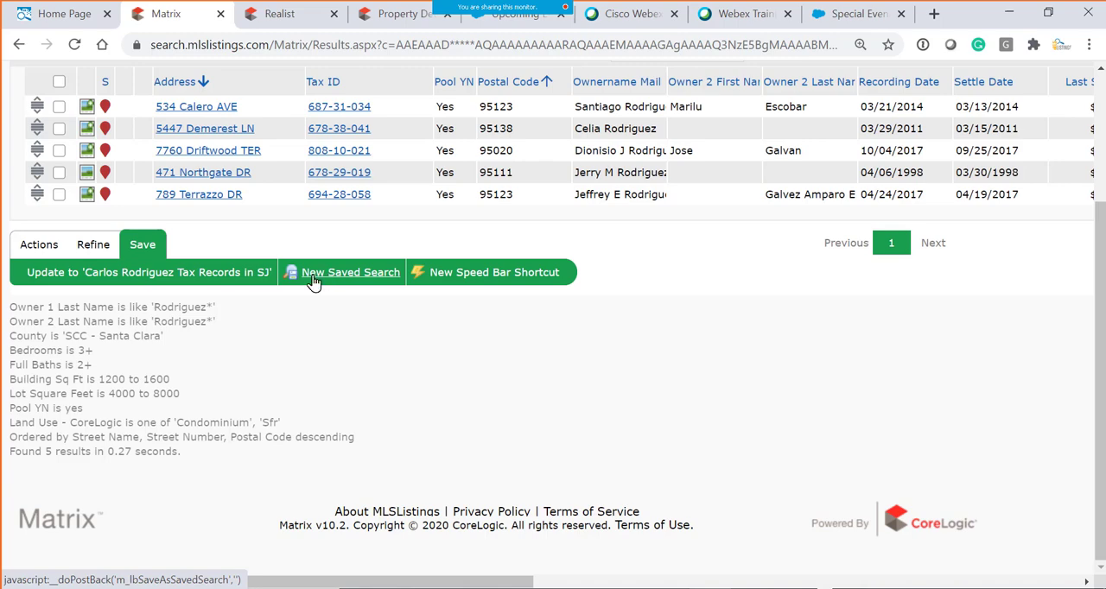
pyautogui.scroll(3, 338, 308)
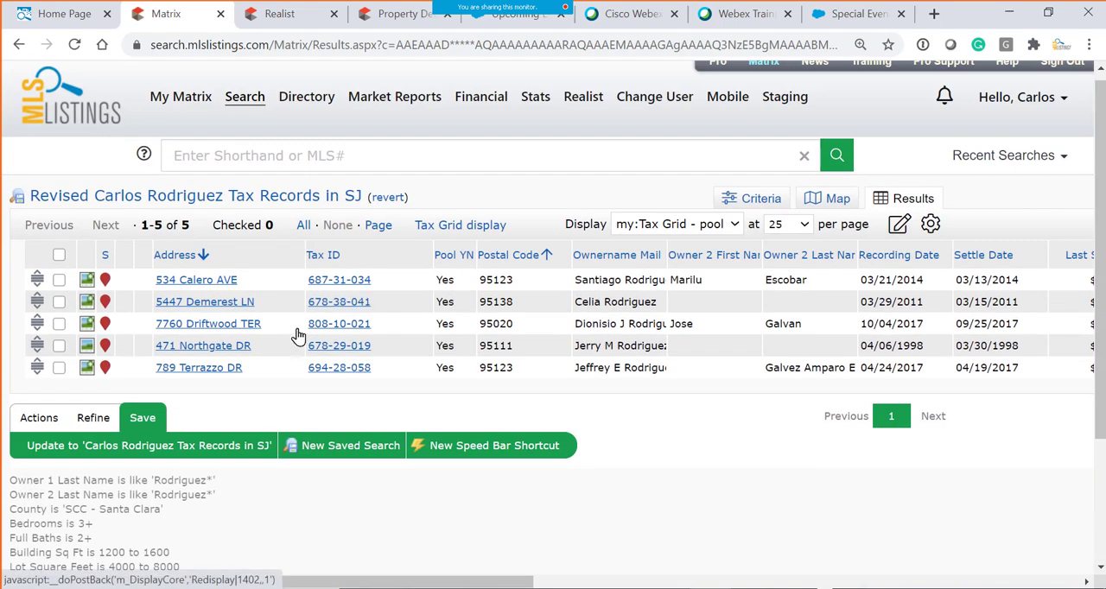
pyautogui.click(780, 197)
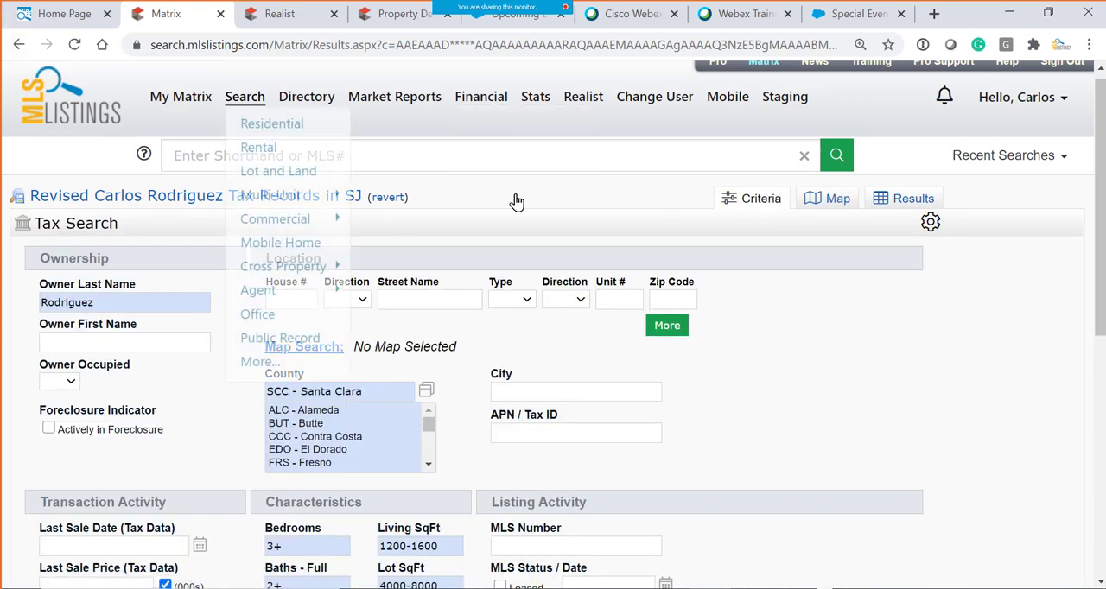
# - Reset the Pool Y/N criterion to blank
pyautogui.scroll(-3, 743, 345)
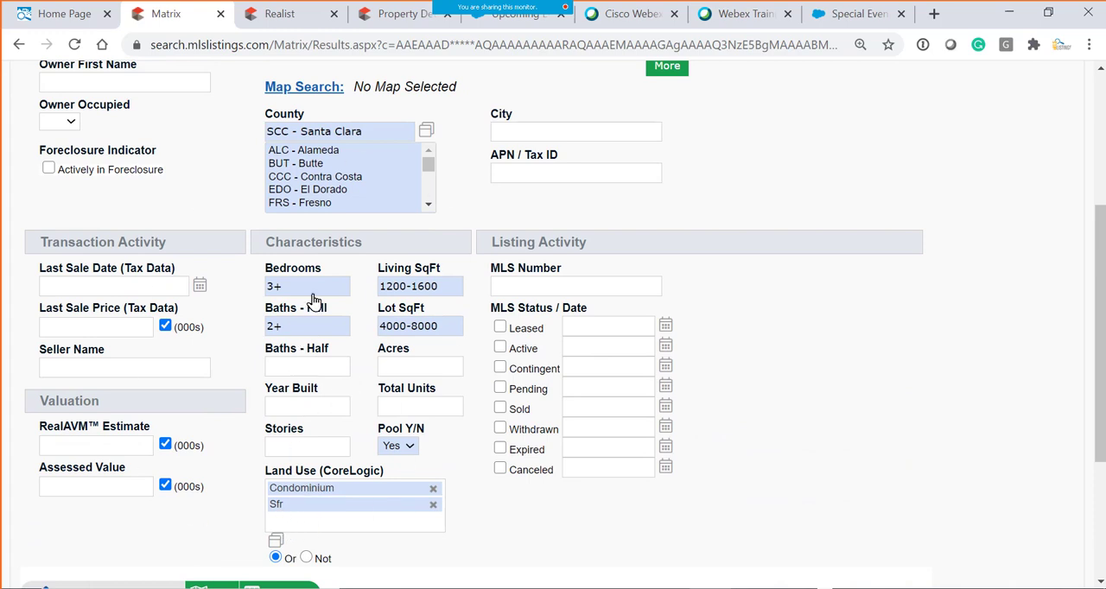
pyautogui.scroll(-2, 326, 456)
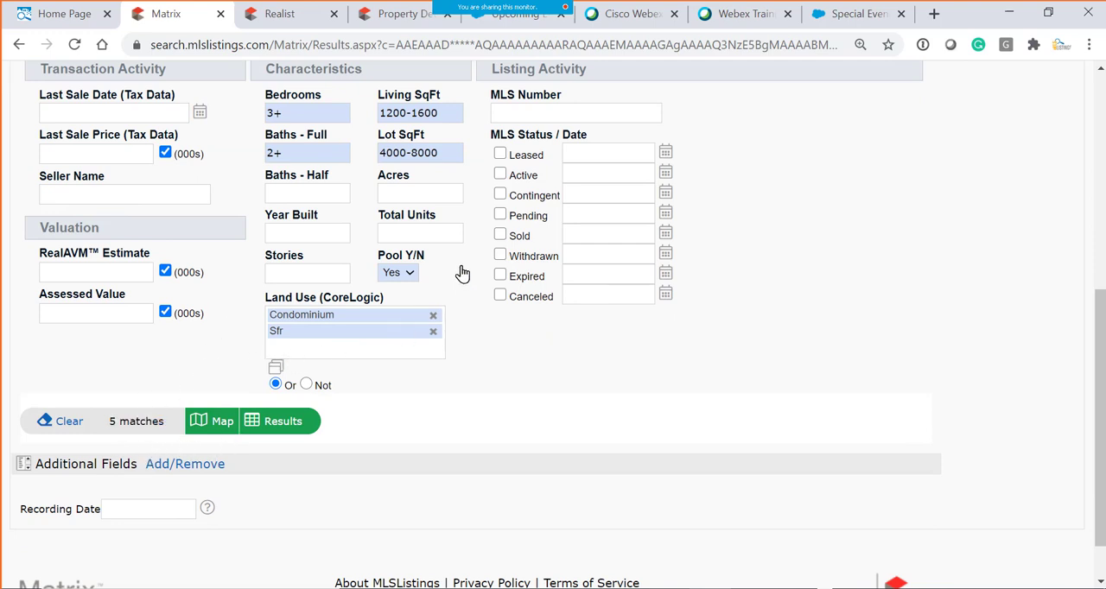
pyautogui.click(404, 273)
pyautogui.click(415, 298)
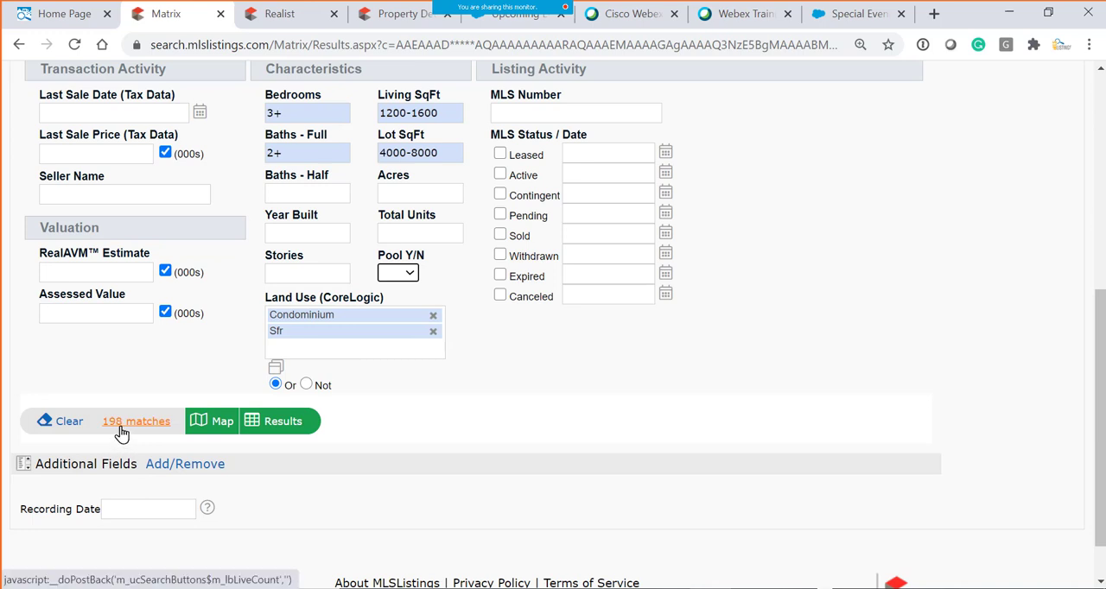
# - Set the Recording Date additional field to 12/31/2015- as an open-ended date range
pyautogui.click(141, 510)
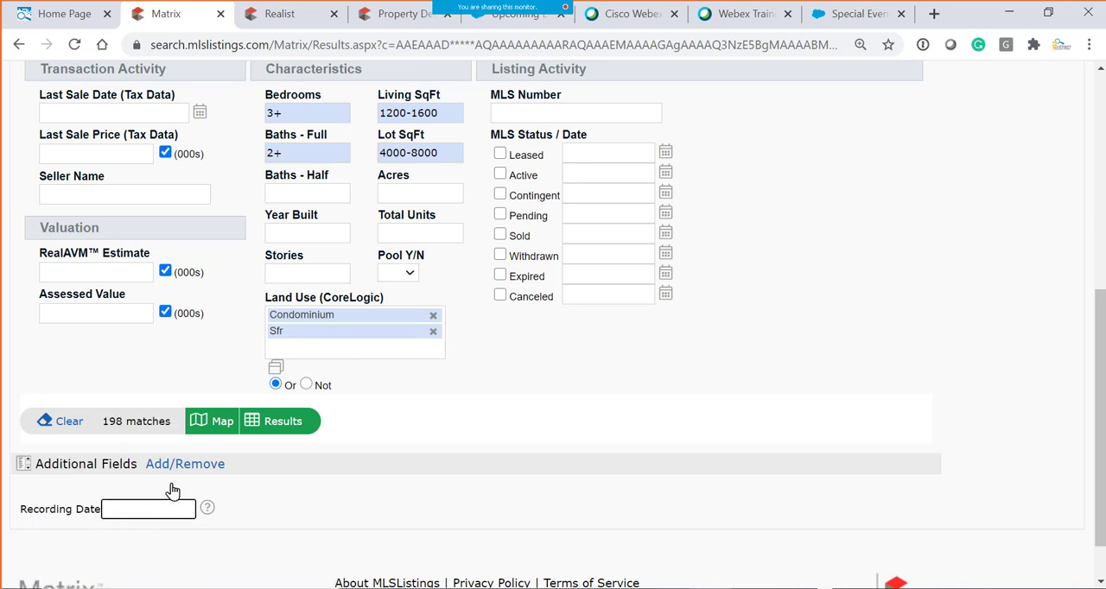
pyautogui.scroll(2, 156, 442)
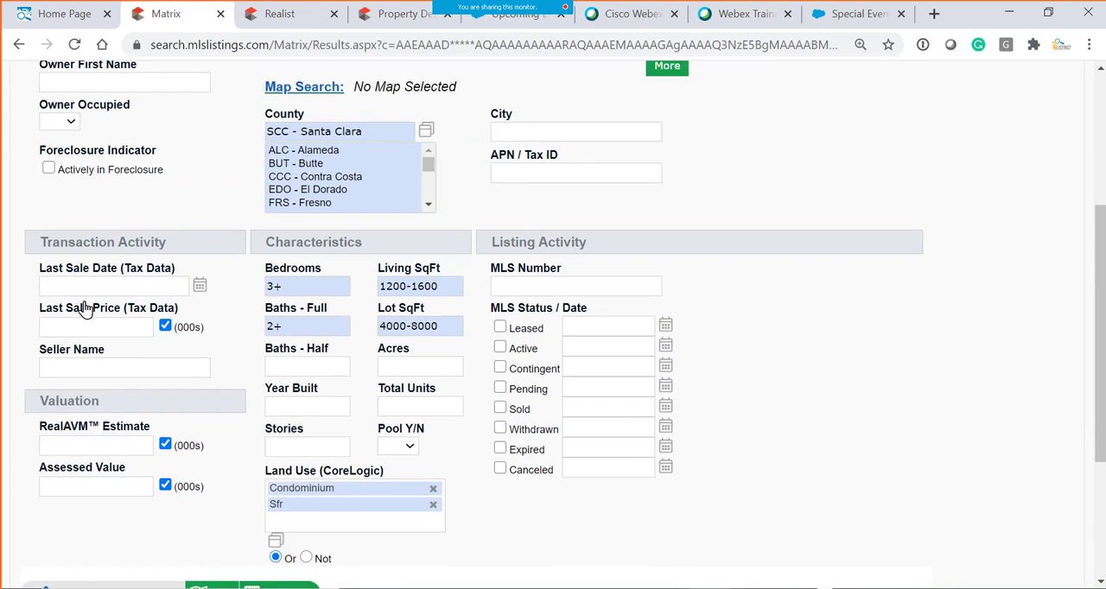
pyautogui.click(61, 287)
pyautogui.scroll(-2, 215, 436)
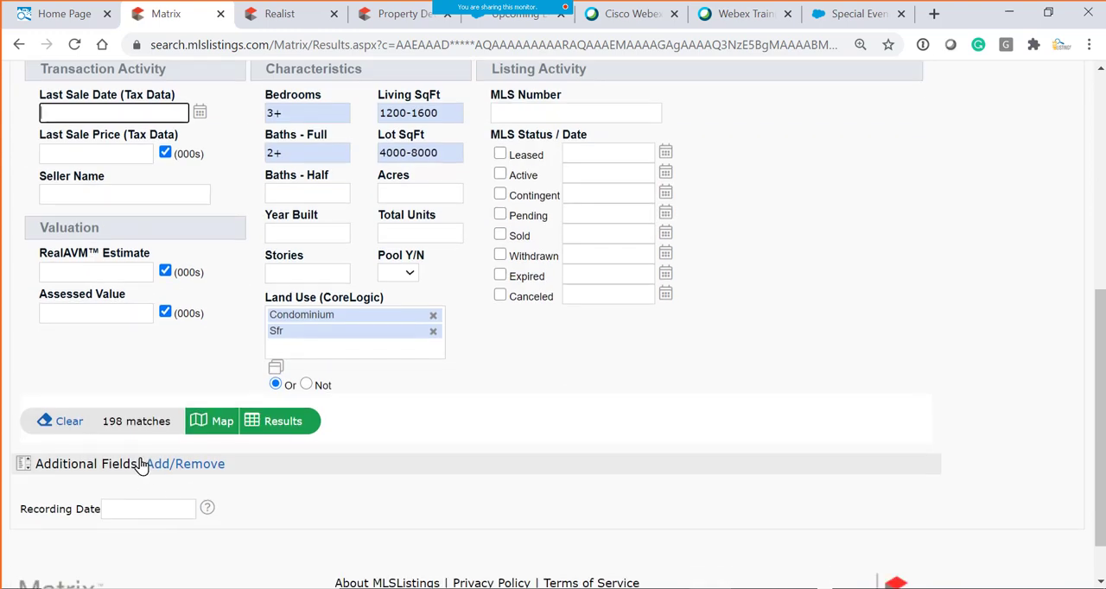
pyautogui.click(138, 514)
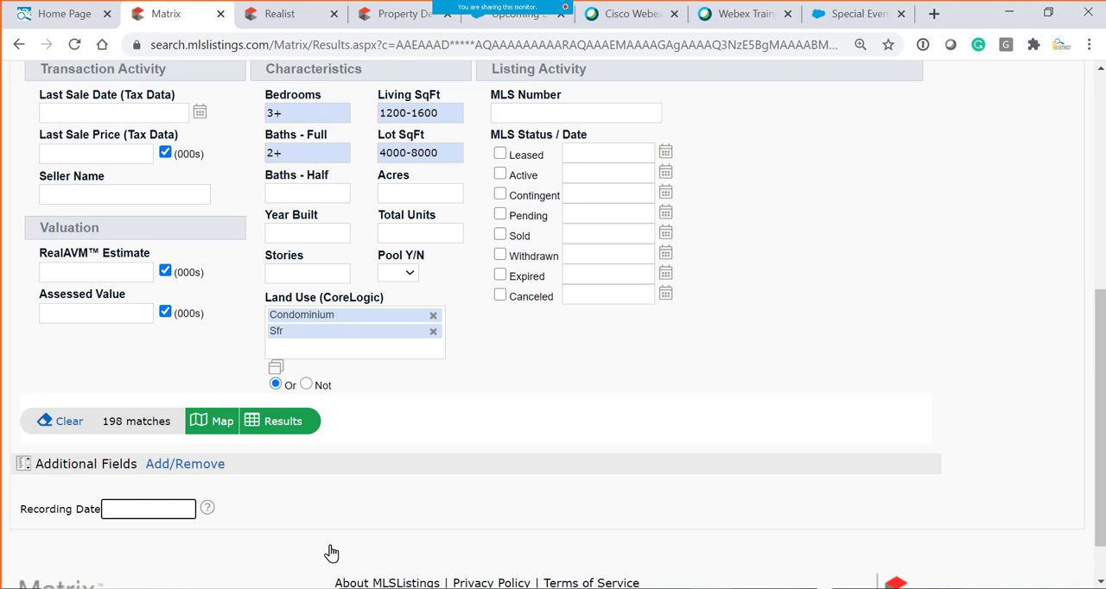
pyautogui.write('12/31')
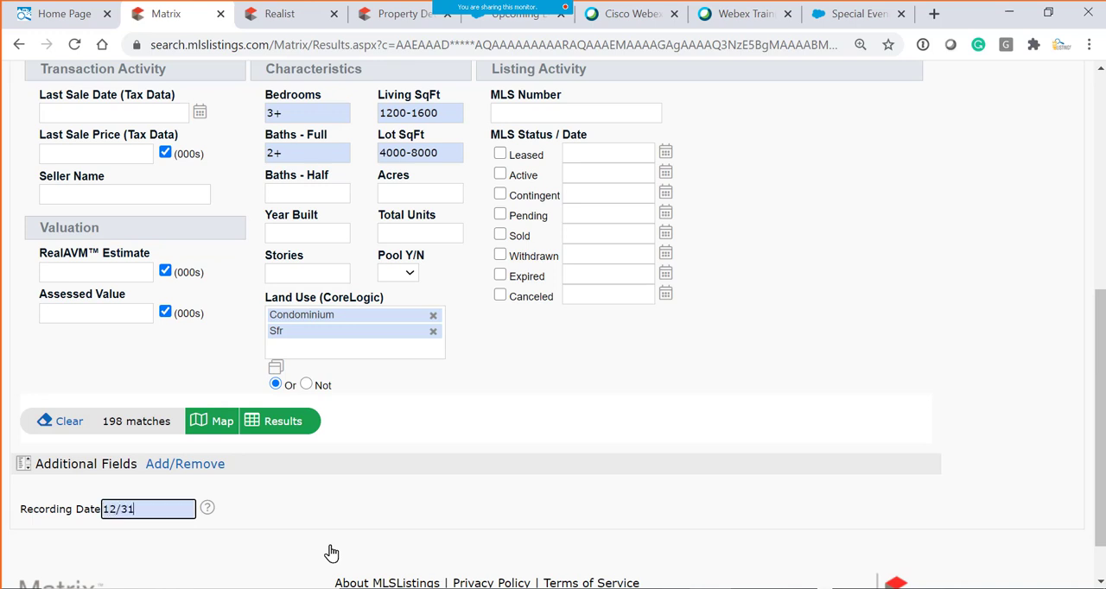
pyautogui.write('/2015')
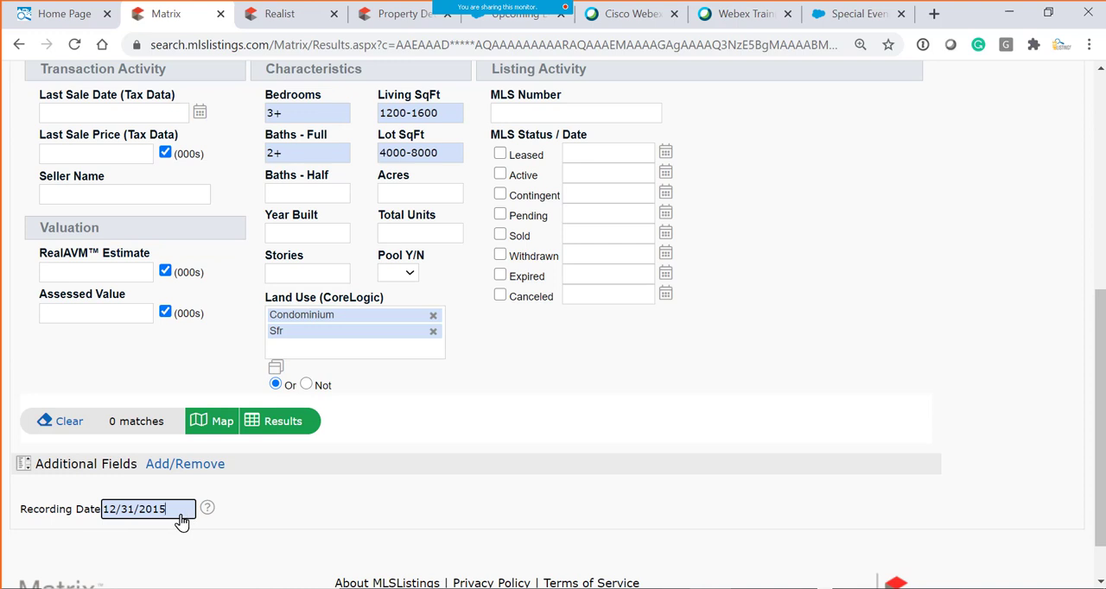
pyautogui.write('-')
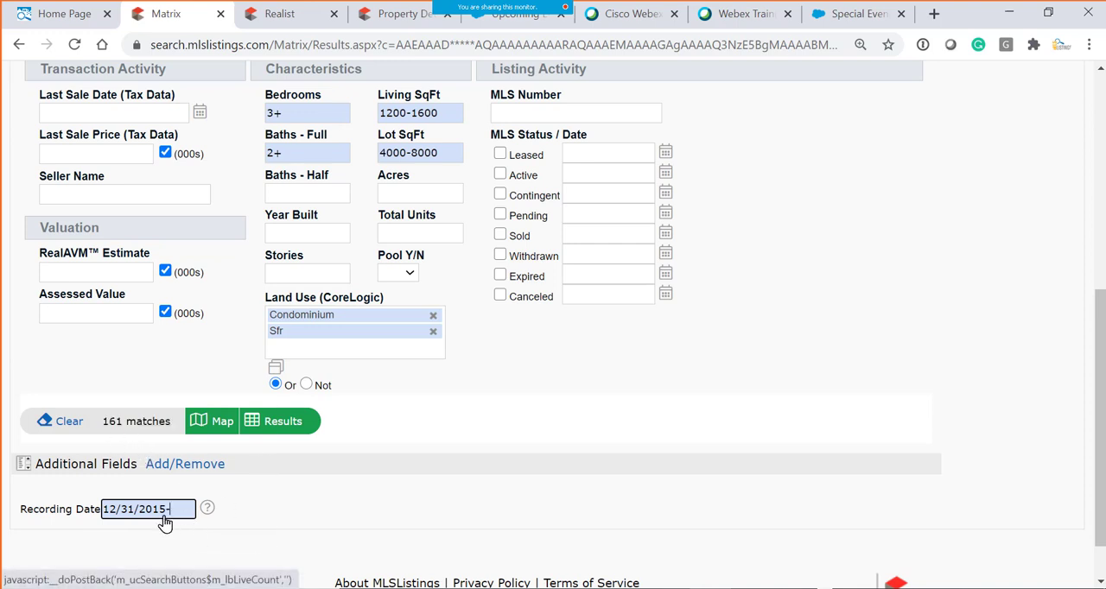
pyautogui.moveTo(172, 518); pyautogui.dragTo(96, 523)
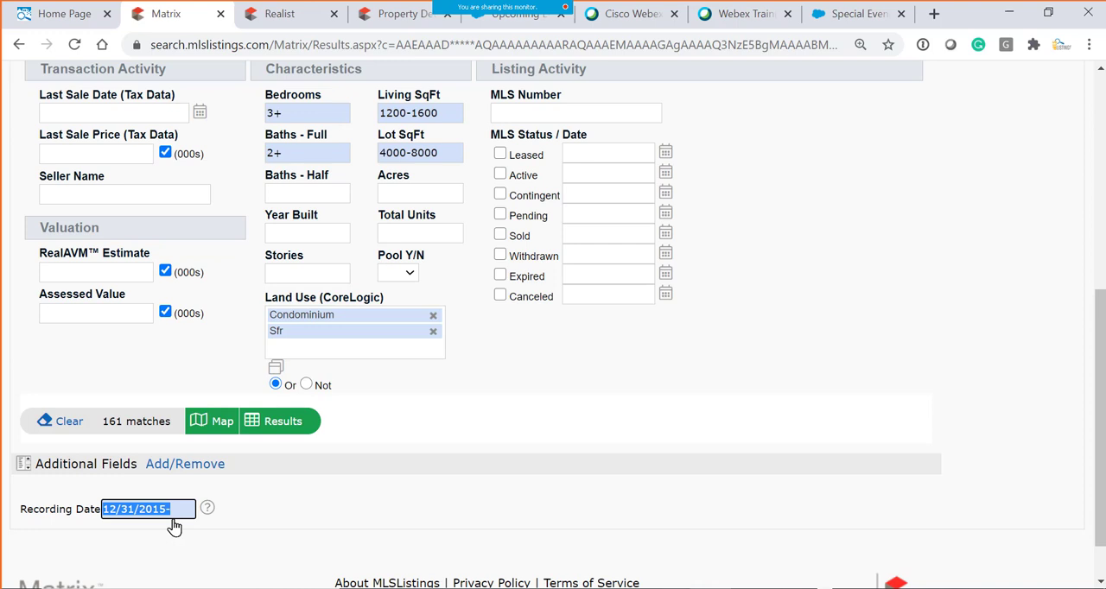
pyautogui.click(144, 507)
# - Open the setup of the additional search fields and search the available fields for "rec"
pyautogui.scroll(3, 113, 414)
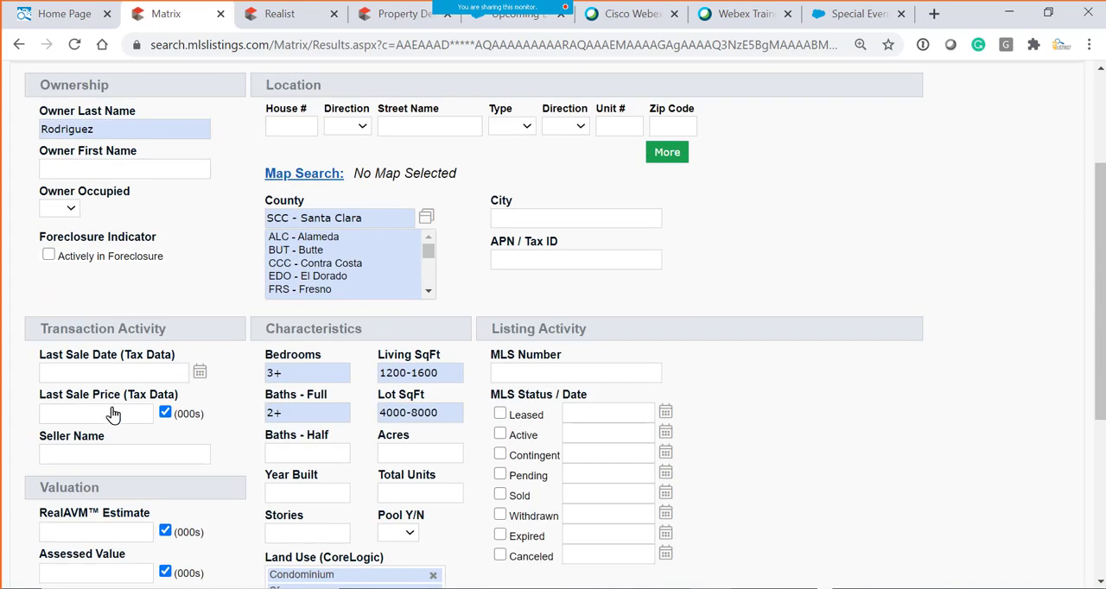
pyautogui.scroll(-3, 112, 388)
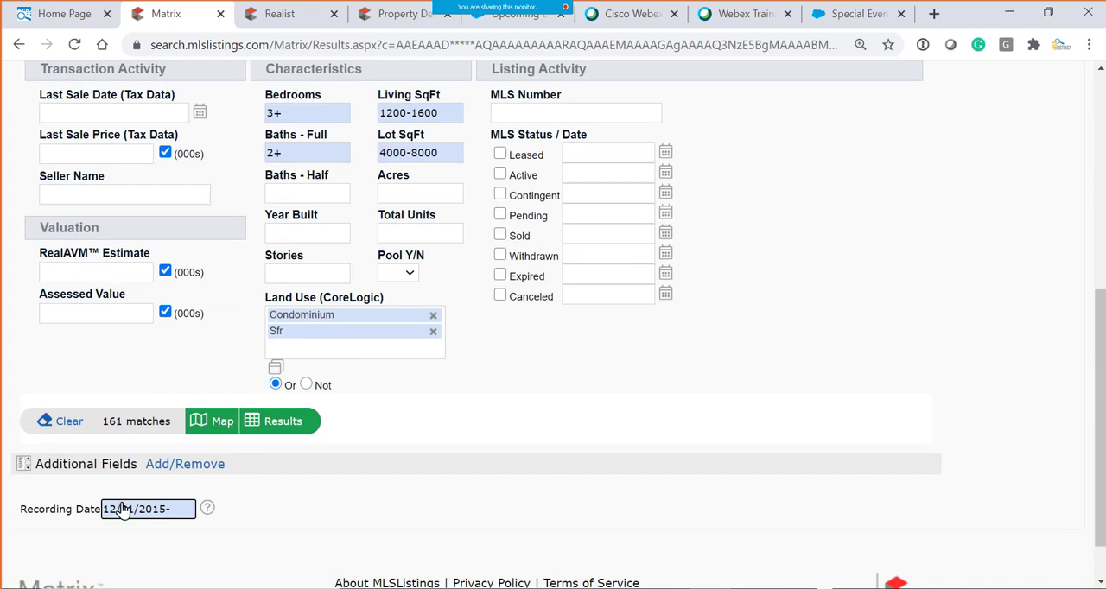
pyautogui.click(164, 467)
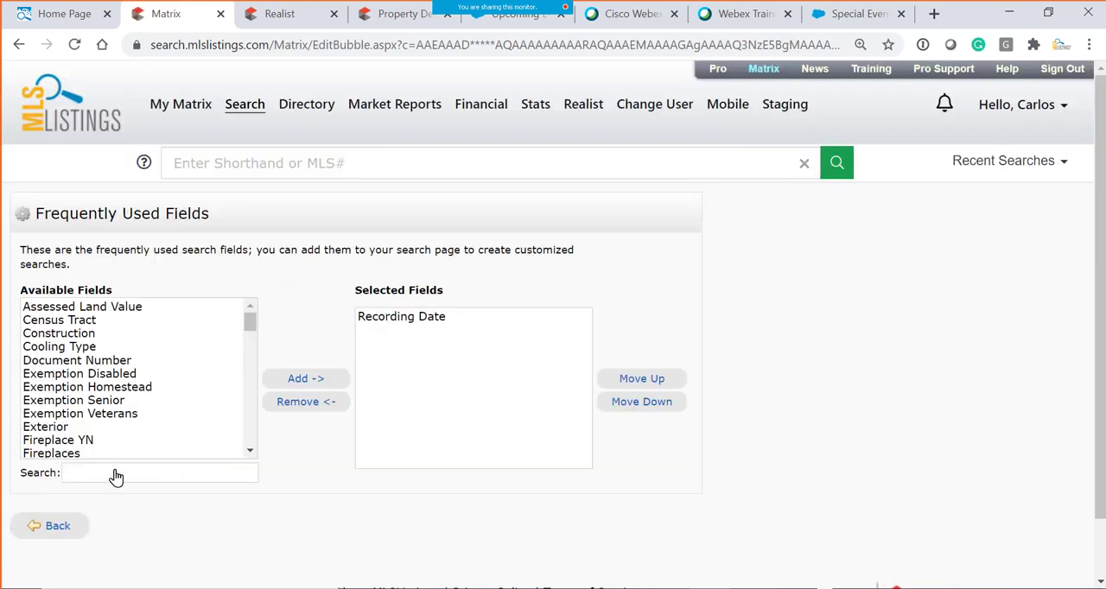
pyautogui.click(118, 475)
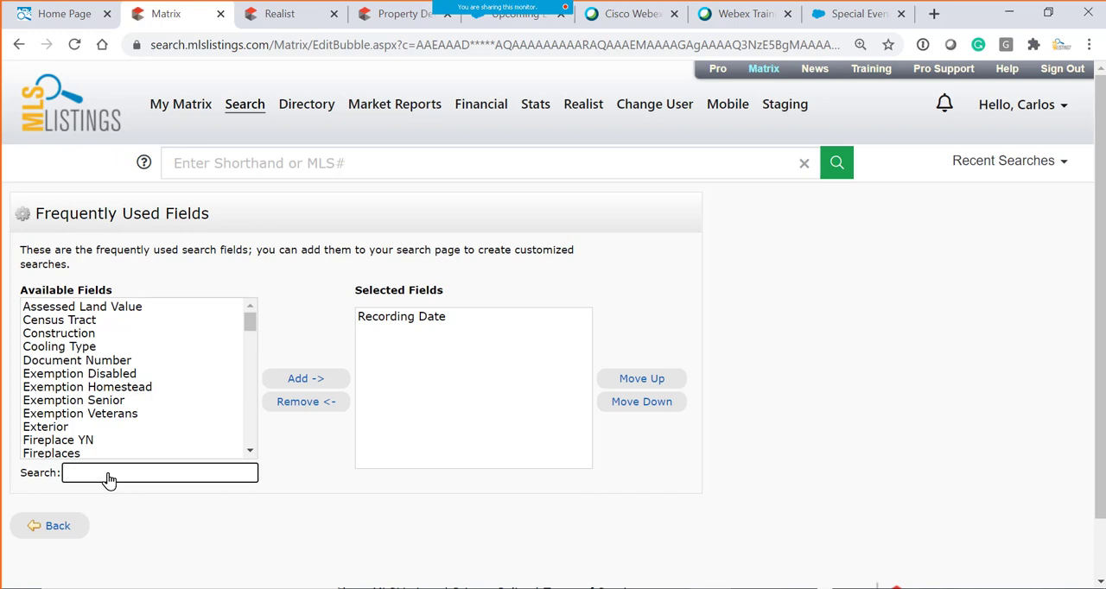
pyautogui.write('rec')
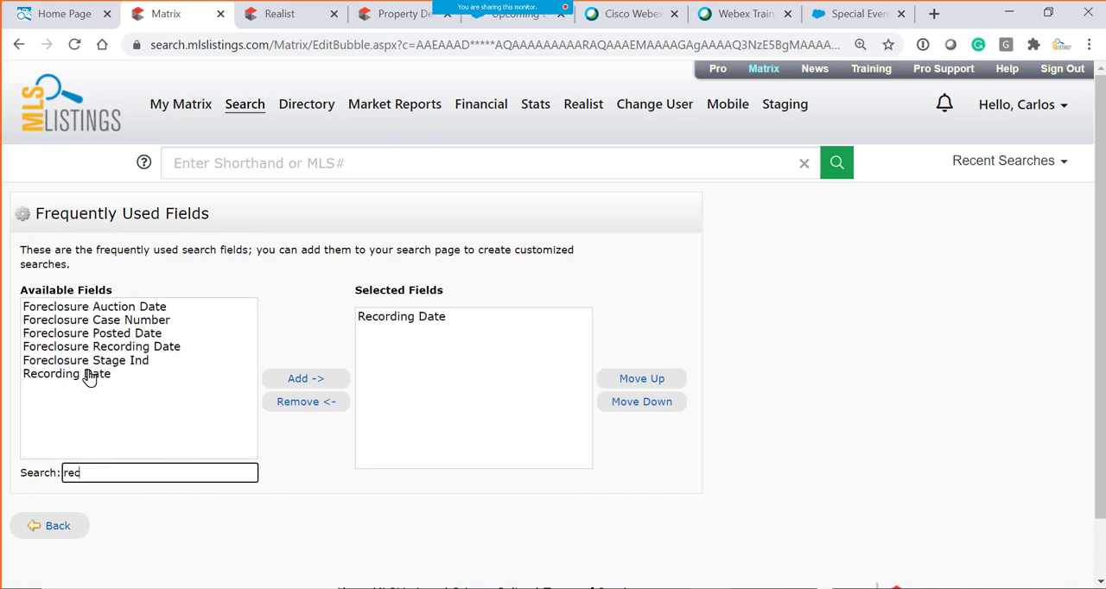
# - Try to add Recording Date to the selected frequently used fields and return to the tax search criteria
pyautogui.click(91, 374)
pyautogui.click(307, 377)
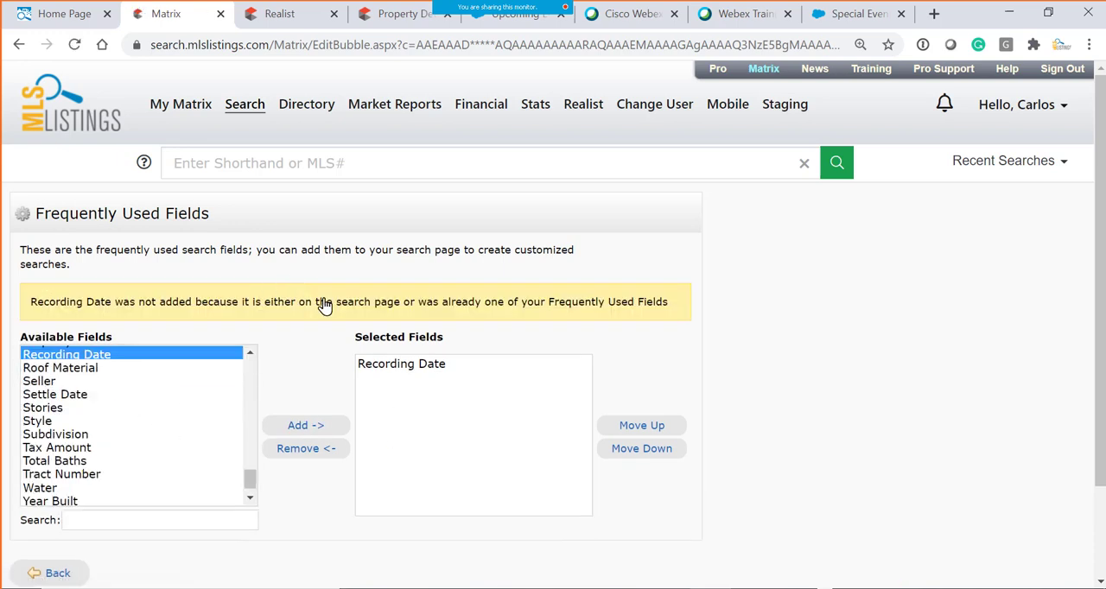
pyautogui.scroll(-2, 259, 450)
pyautogui.click(62, 460)
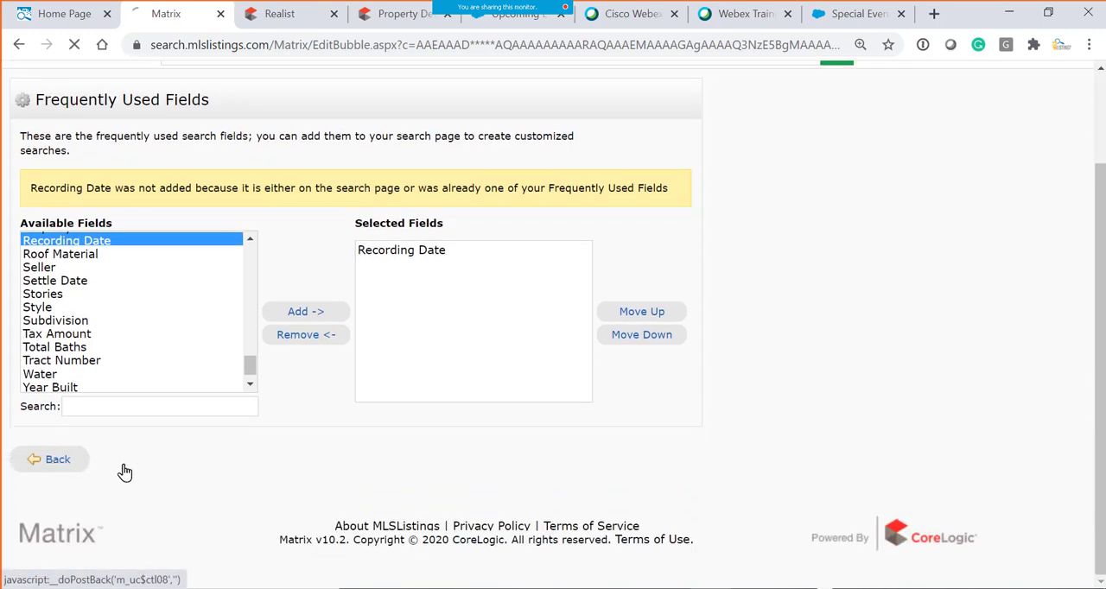
# - Empty the Recording Date criterion under the additional fields
pyautogui.scroll(-4, 229, 519)
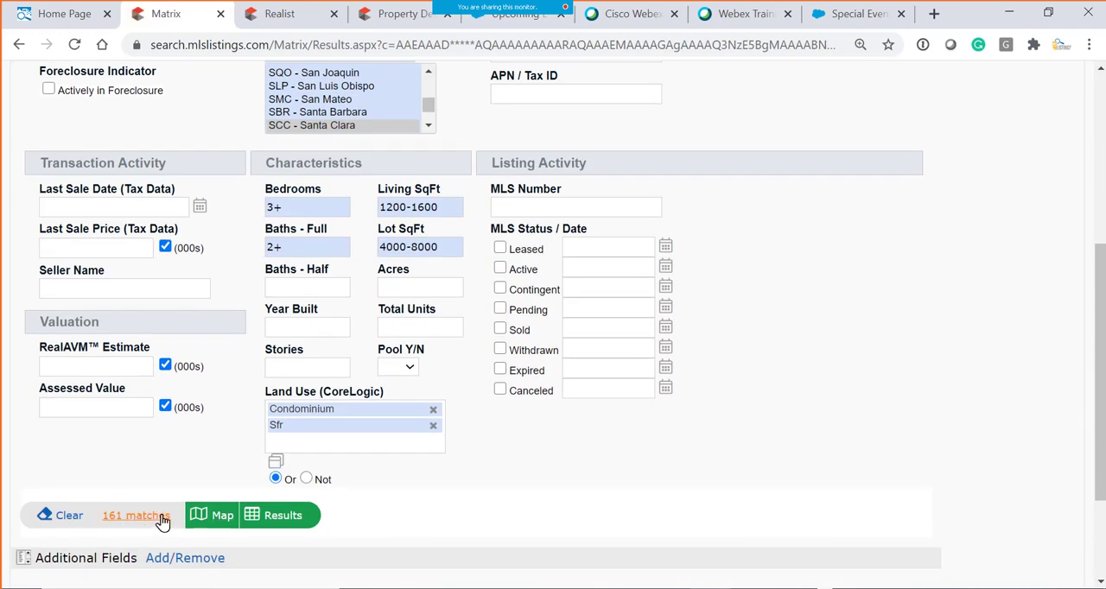
pyautogui.scroll(-3, 191, 511)
pyautogui.moveTo(179, 459); pyautogui.dragTo(25, 451)
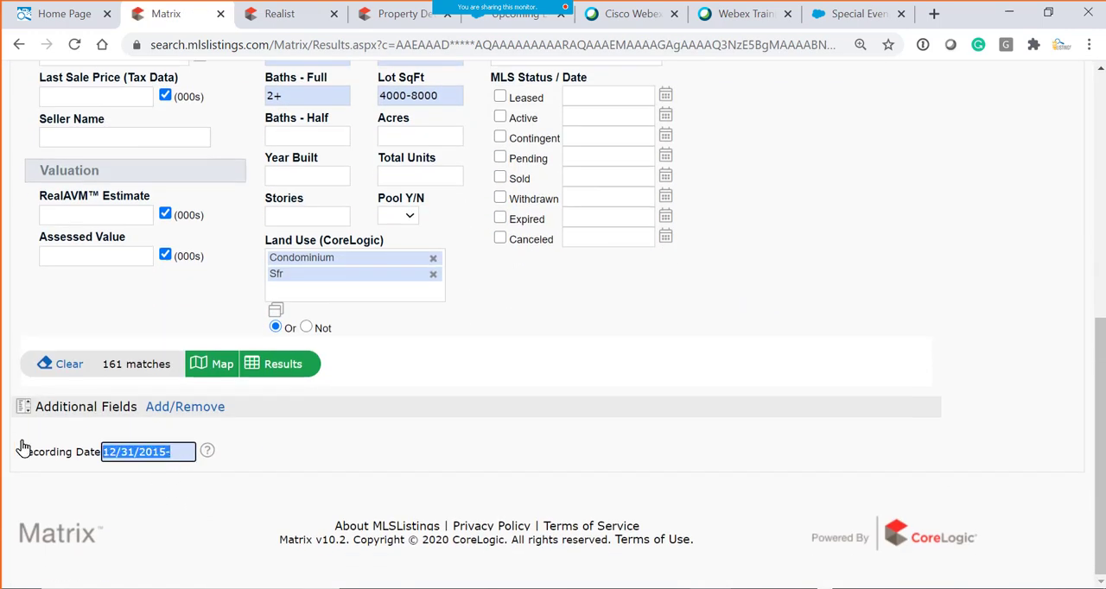
pyautogui.press('BackSpace')
# - Add the Active MLS status to the tax search criteria
pyautogui.scroll(2, 611, 344)
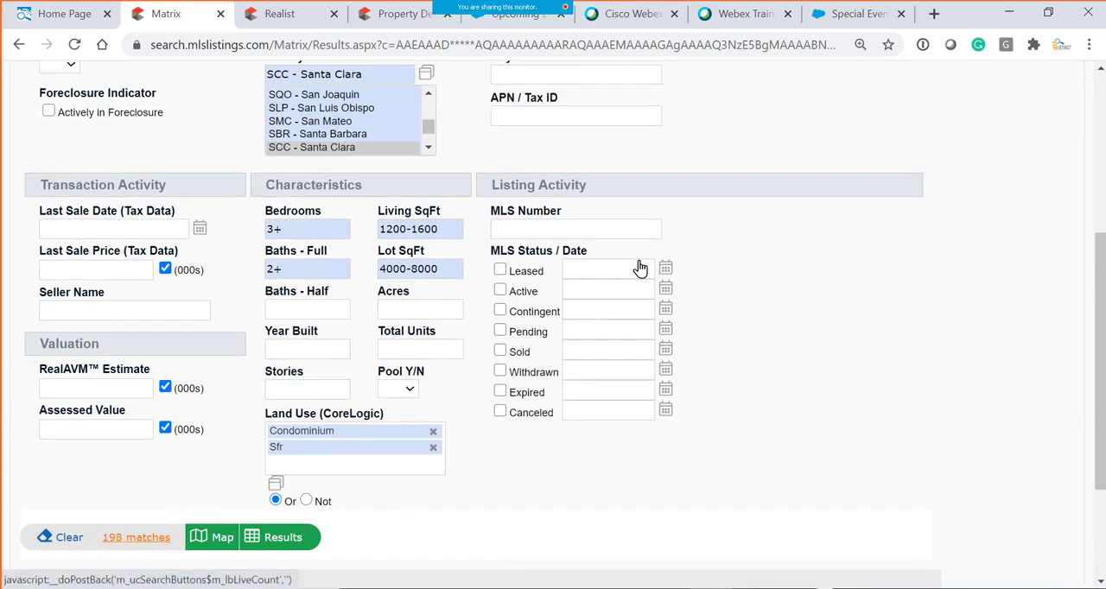
pyautogui.click(501, 292)
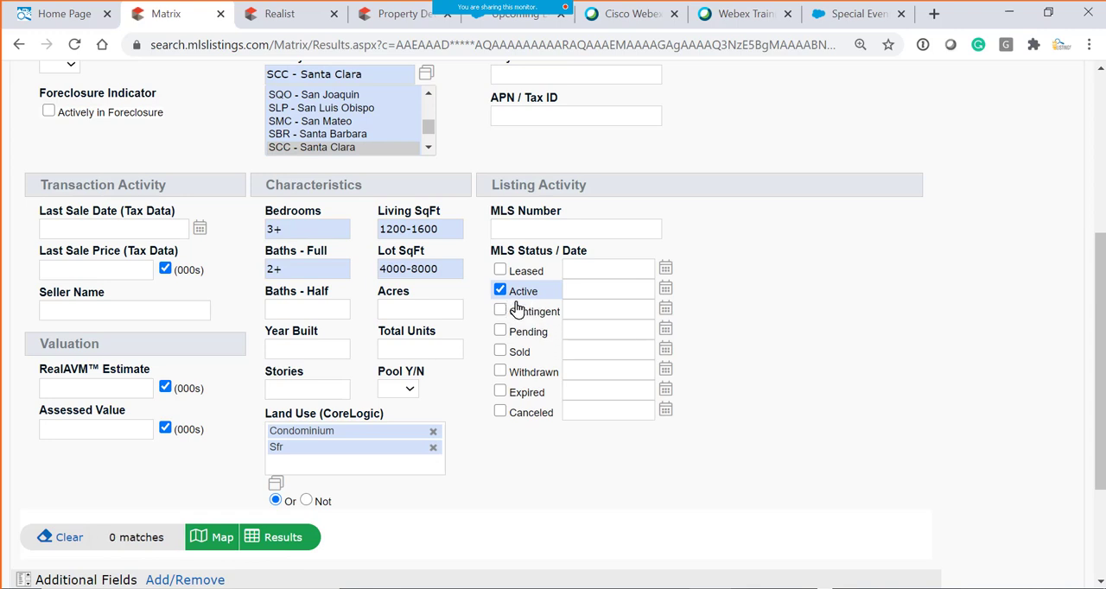
pyautogui.scroll(1, 246, 467)
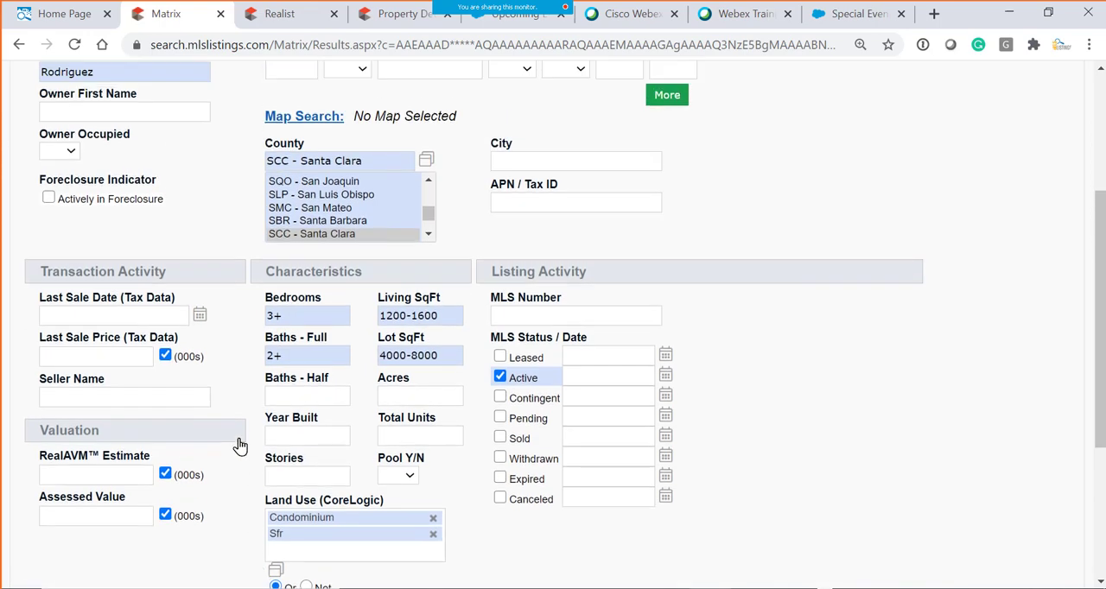
pyautogui.scroll(-1, 225, 467)
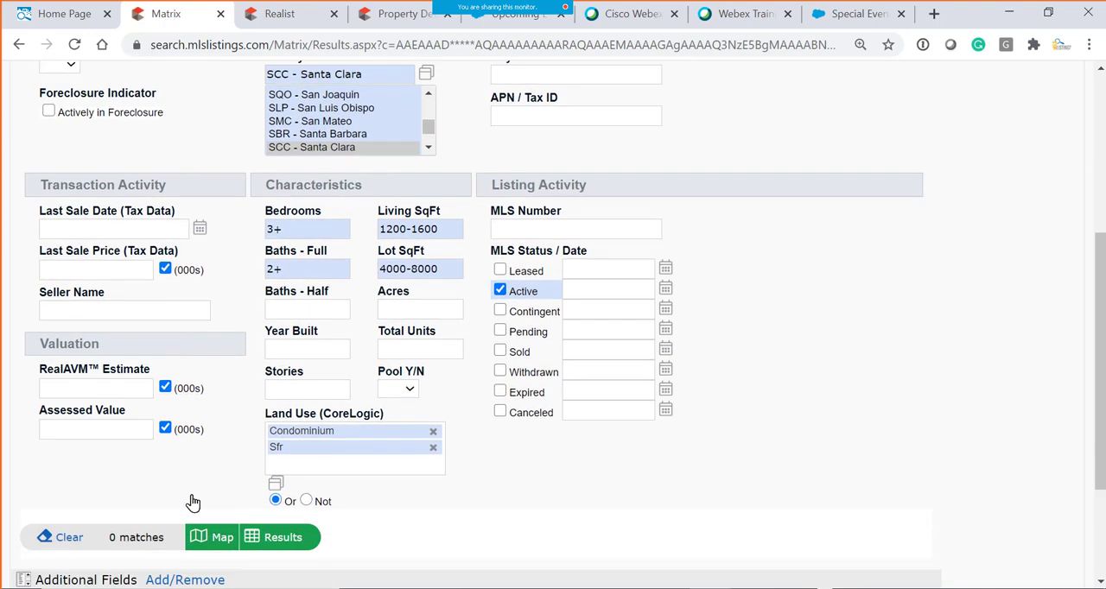
# - Clear all tax search criteria and enter the owner's last name again
pyautogui.click(61, 543)
pyautogui.scroll(4, 271, 352)
pyautogui.click(135, 316)
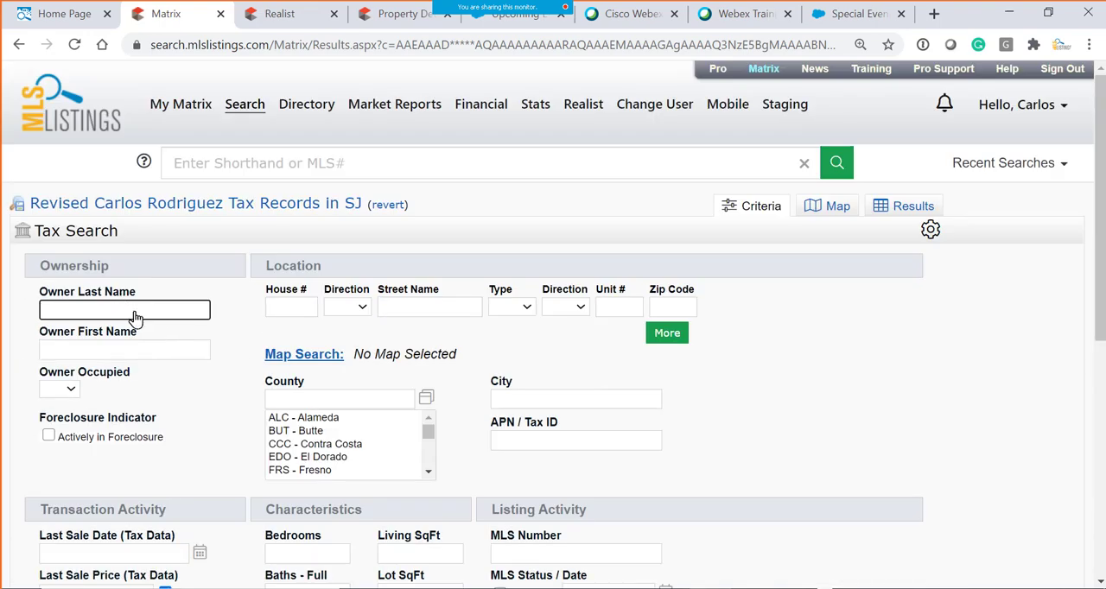
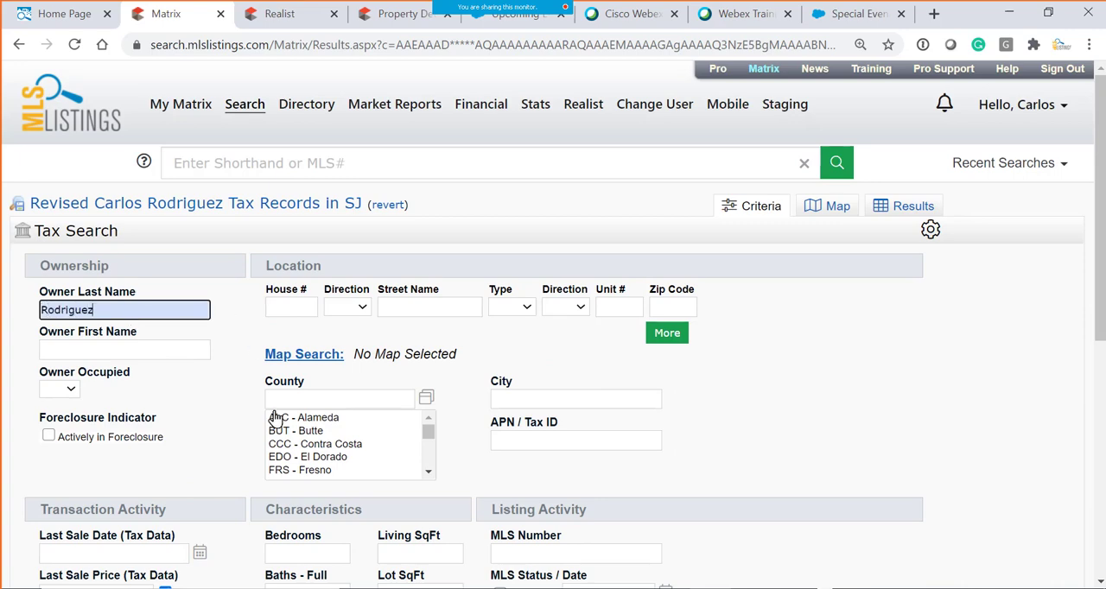
# - Set the County criterion to SCC - Santa Clara only, removing the added SZC - Santa Cruz entry
pyautogui.scroll(-2, 276, 415)
pyautogui.click(329, 226)
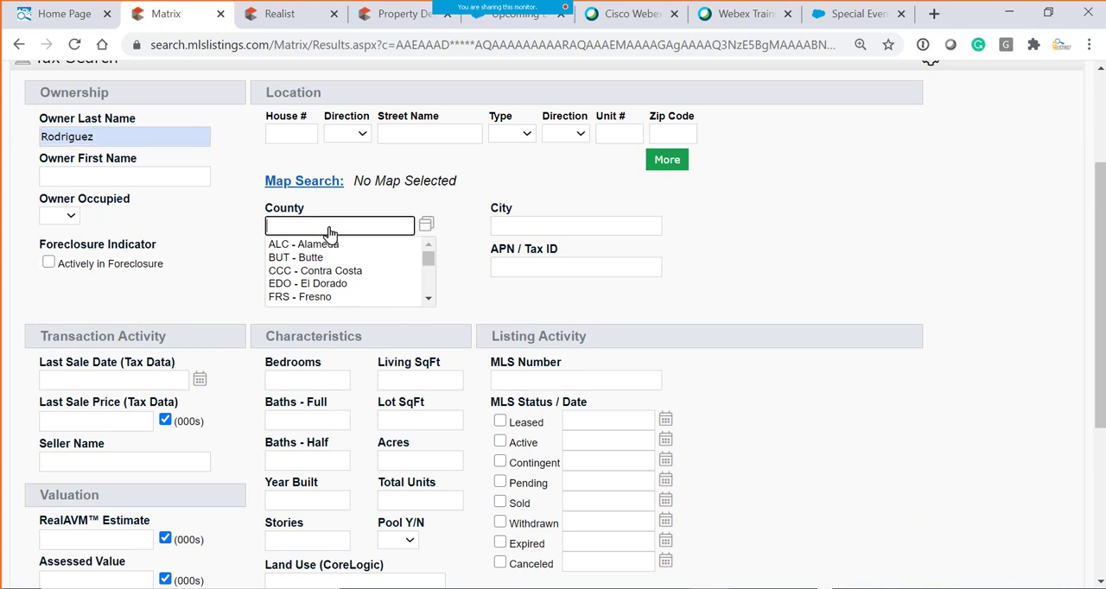
pyautogui.write('scc')
pyautogui.click(352, 299)
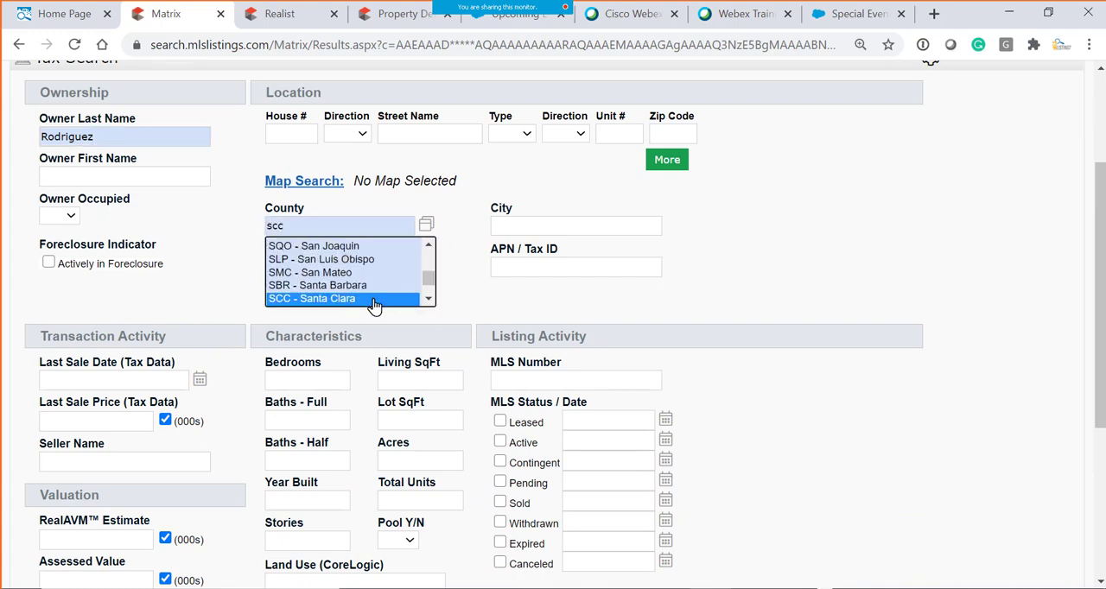
pyautogui.click(291, 304)
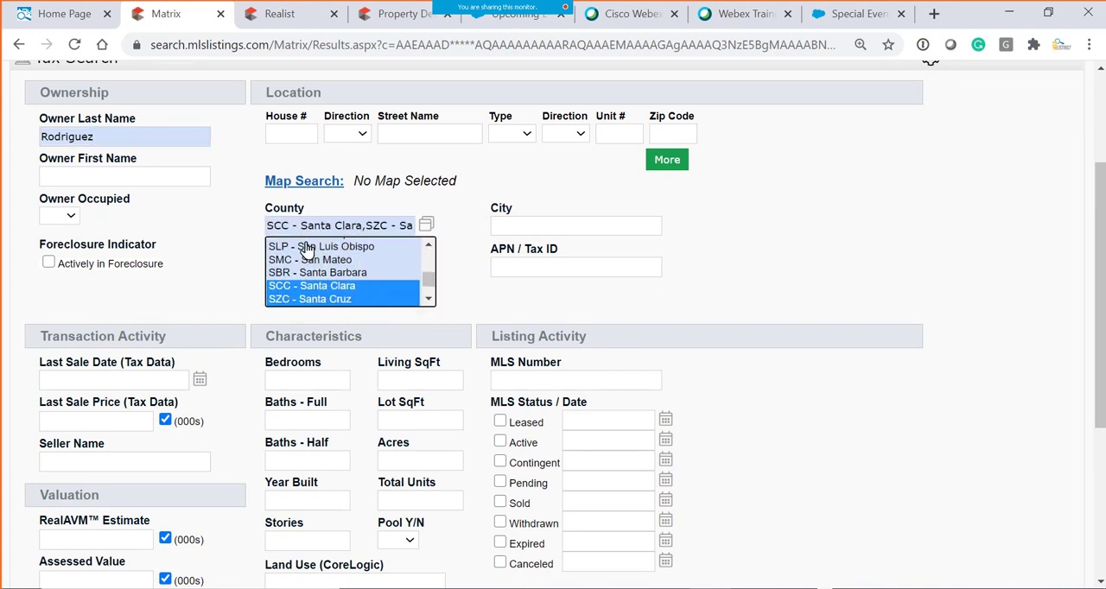
pyautogui.click(370, 229)
pyautogui.moveTo(368, 232); pyautogui.dragTo(469, 235)
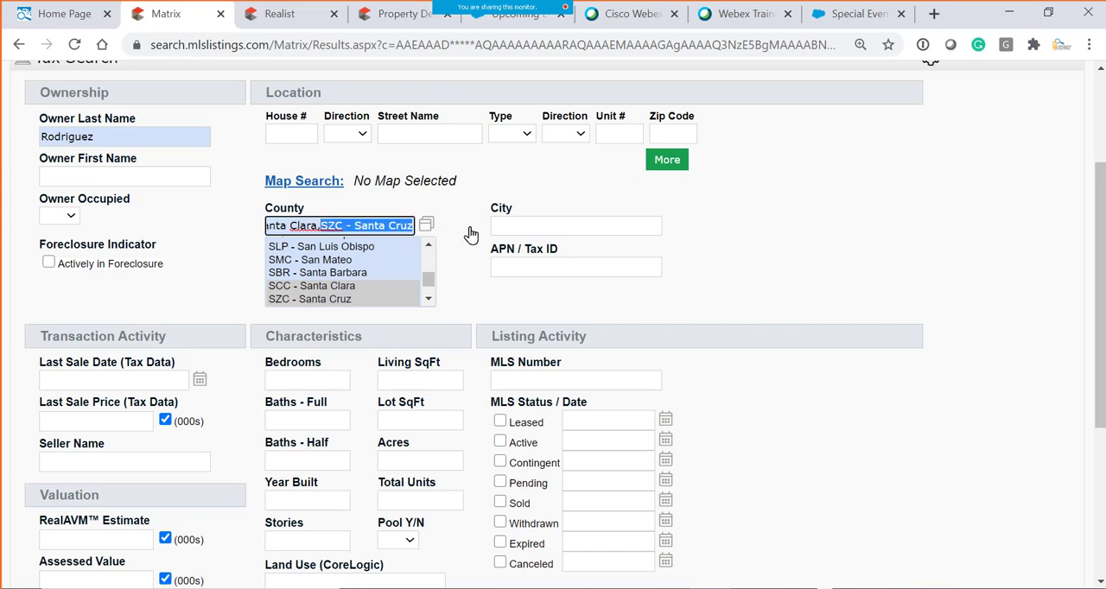
pyautogui.press('BackSpace')
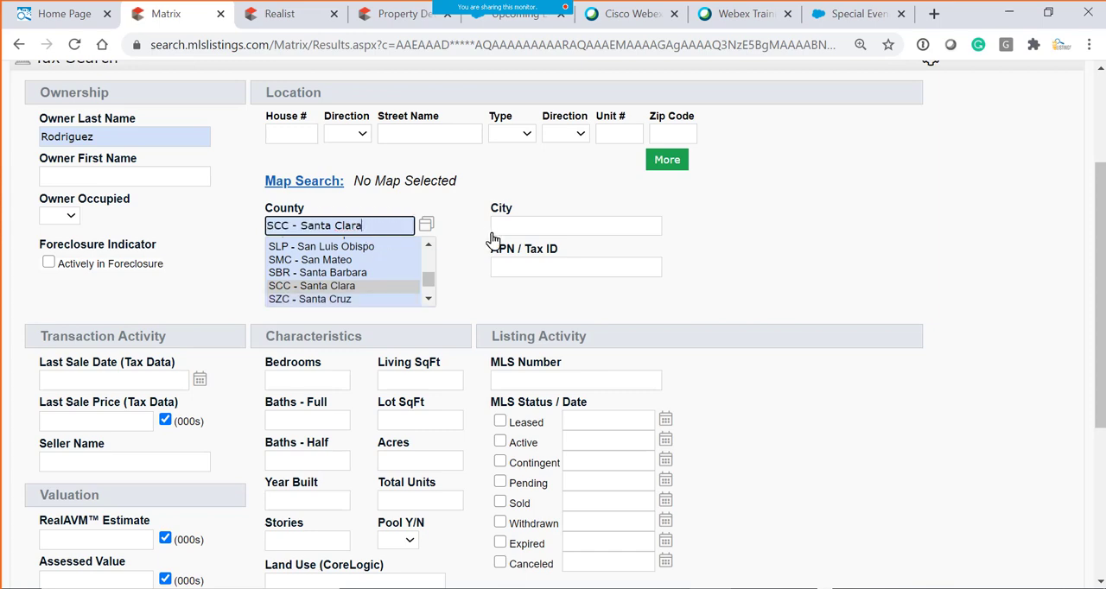
# - Test the Stories criterion with the values 2 and 4, and leave it blank again
pyautogui.scroll(-3, 844, 403)
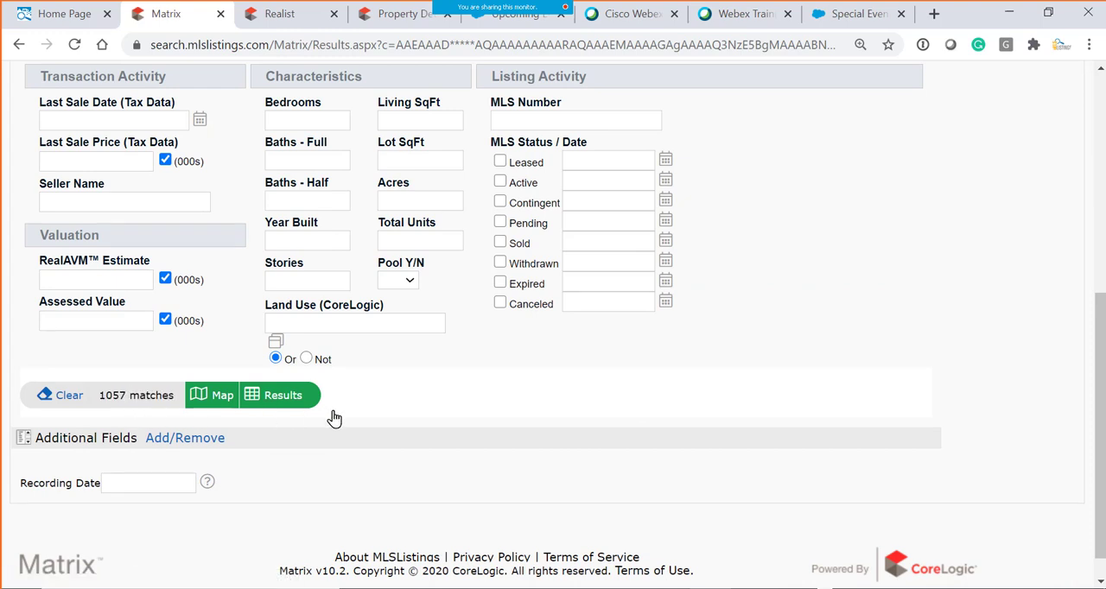
pyautogui.scroll(1, 363, 406)
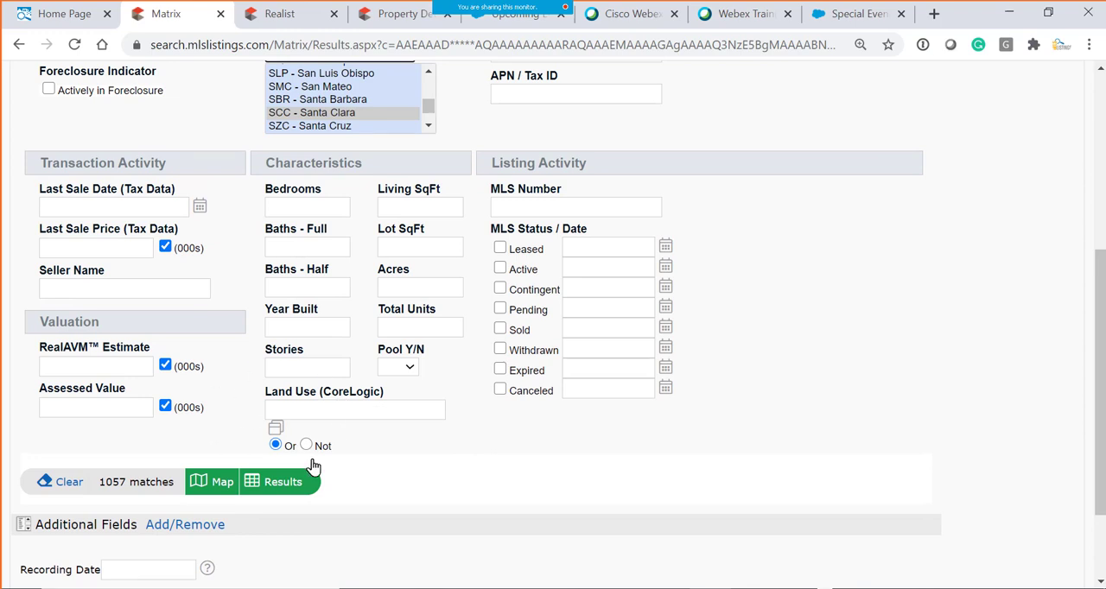
pyautogui.moveTo(263, 394); pyautogui.dragTo(428, 399)
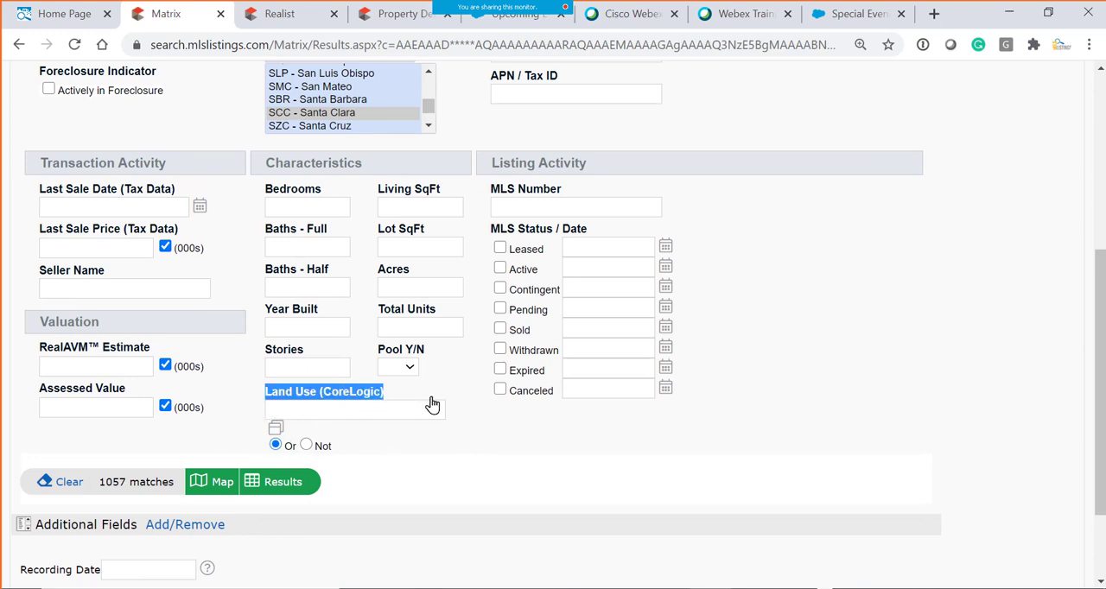
pyautogui.click(311, 380)
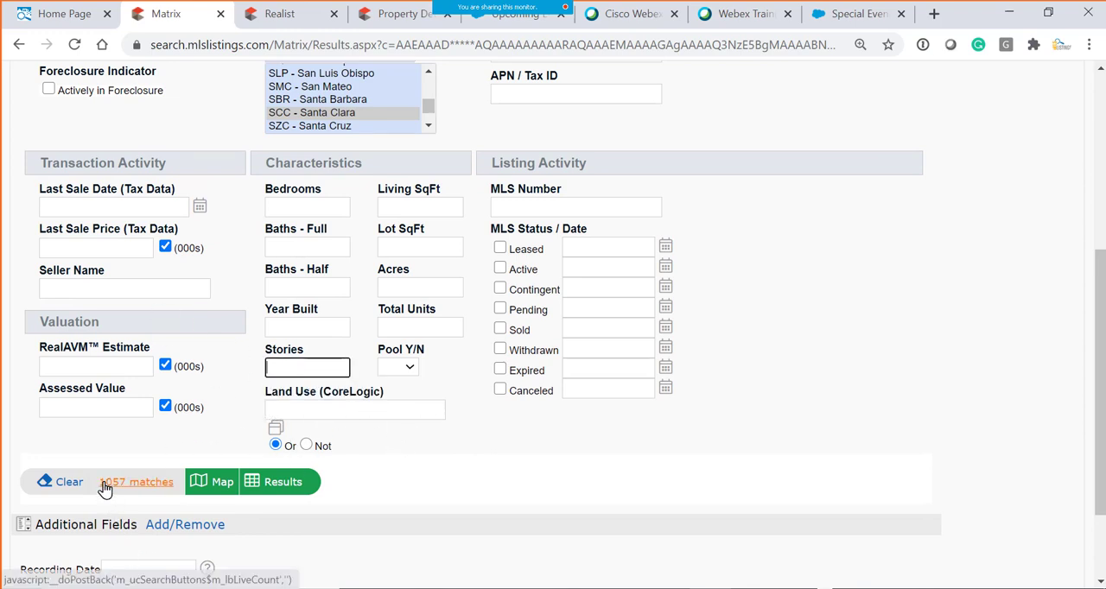
pyautogui.write('1')
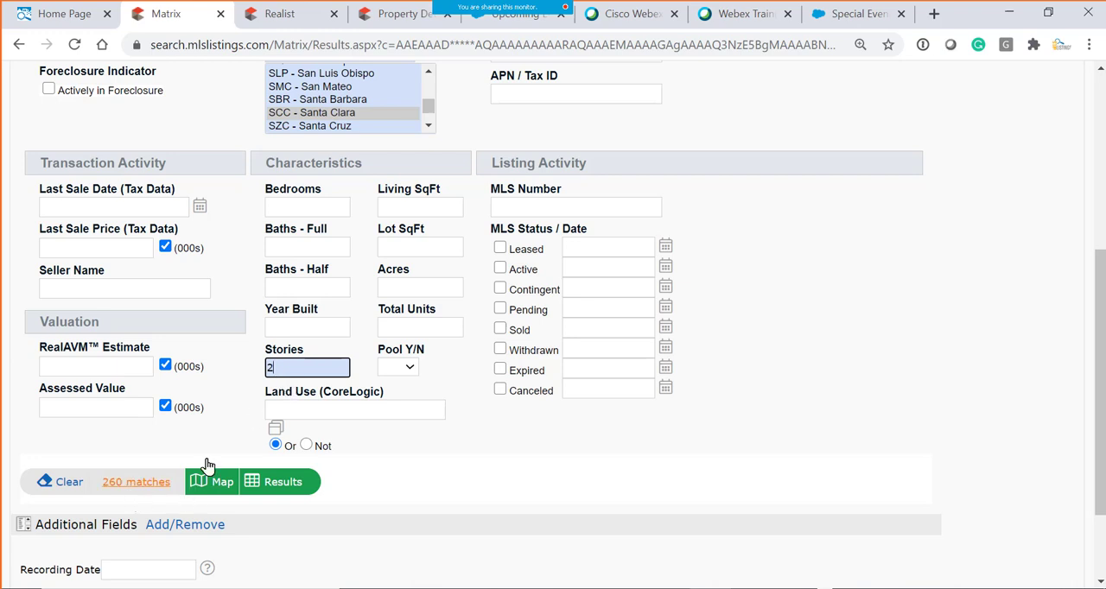
pyautogui.press('BackSpace')
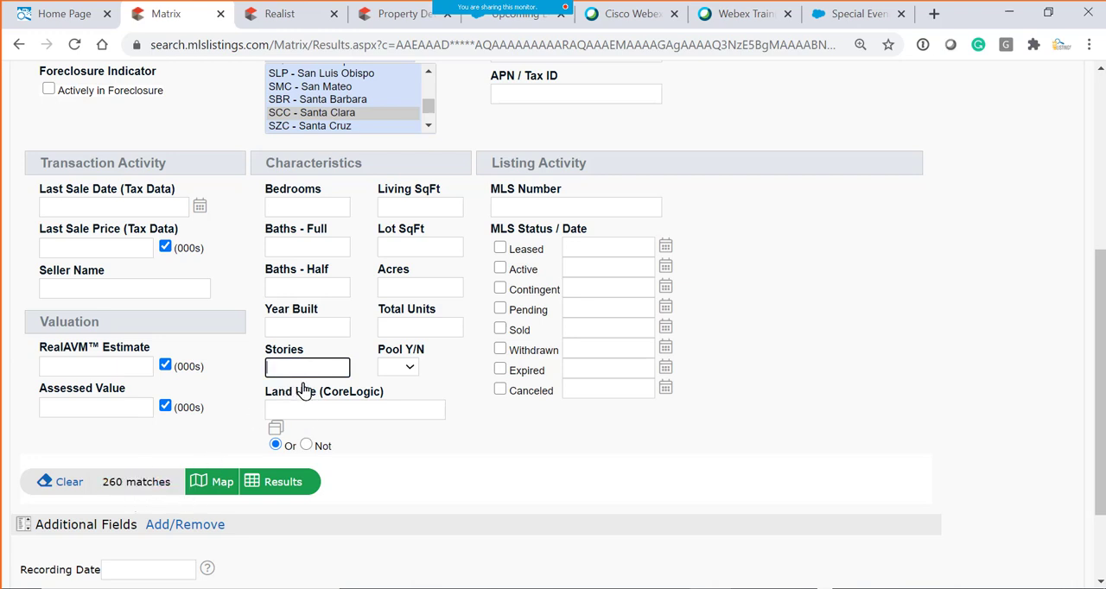
pyautogui.write('3')
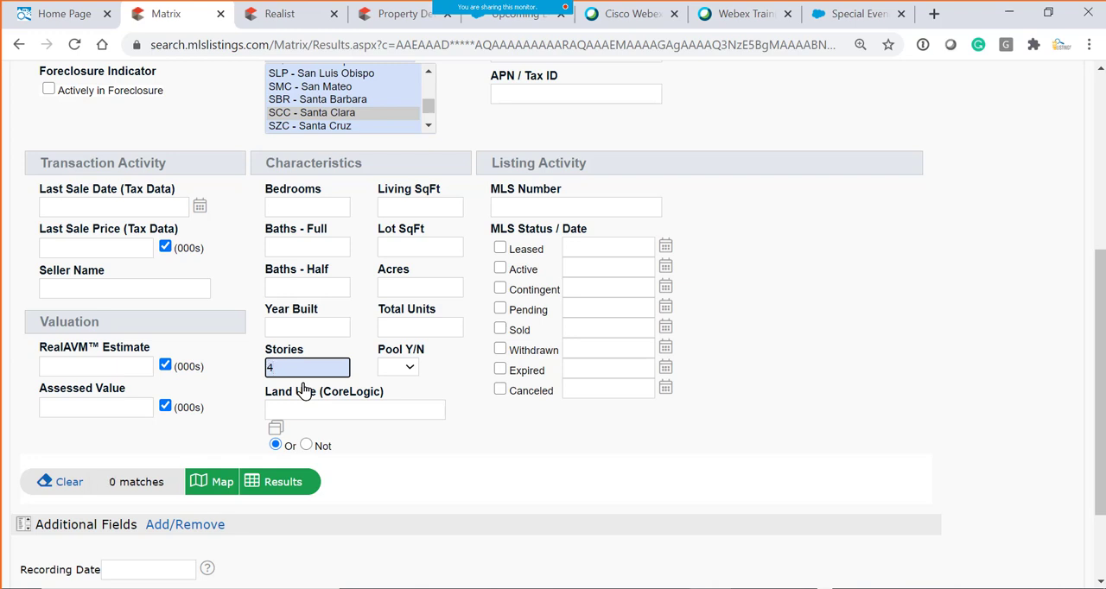
pyautogui.press('BackSpace')
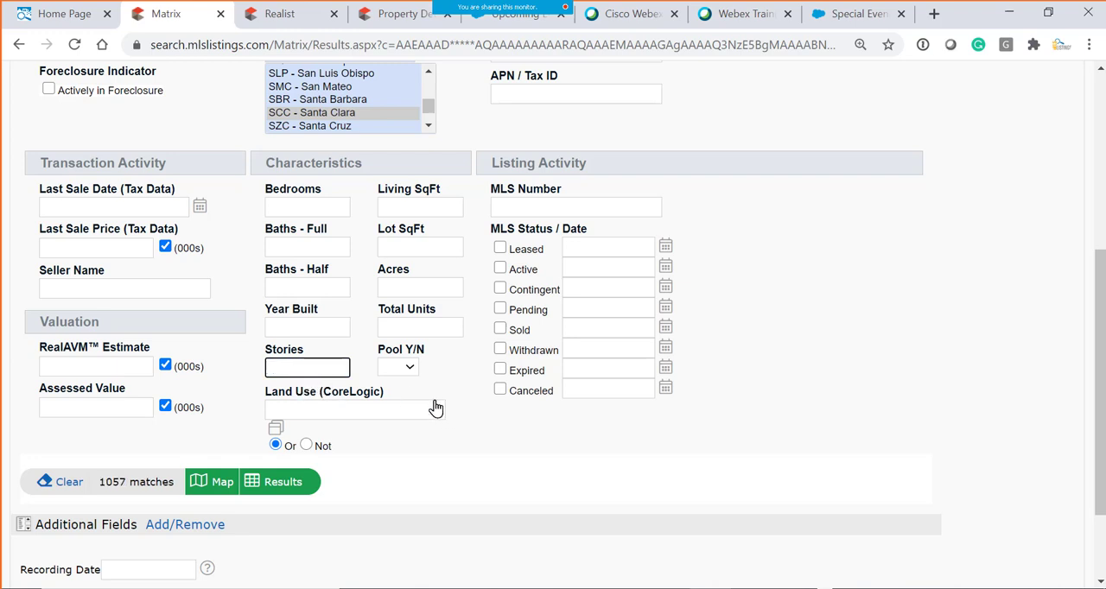
# - Look at the Pool Y/N options without setting one, and refresh the match count
pyautogui.click(409, 370)
pyautogui.click(441, 387)
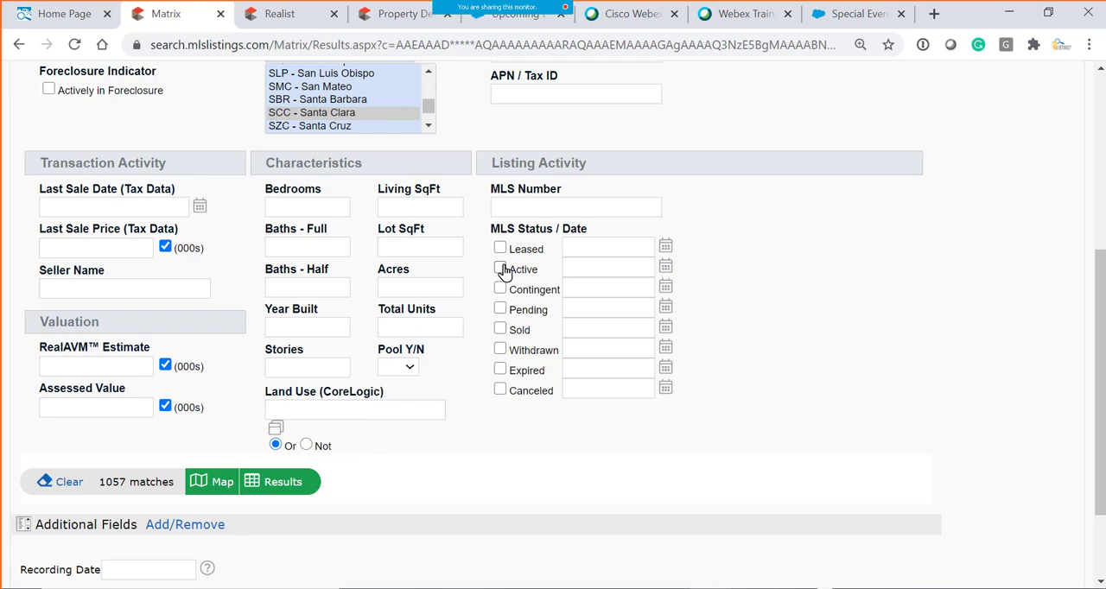
pyautogui.click(118, 493)
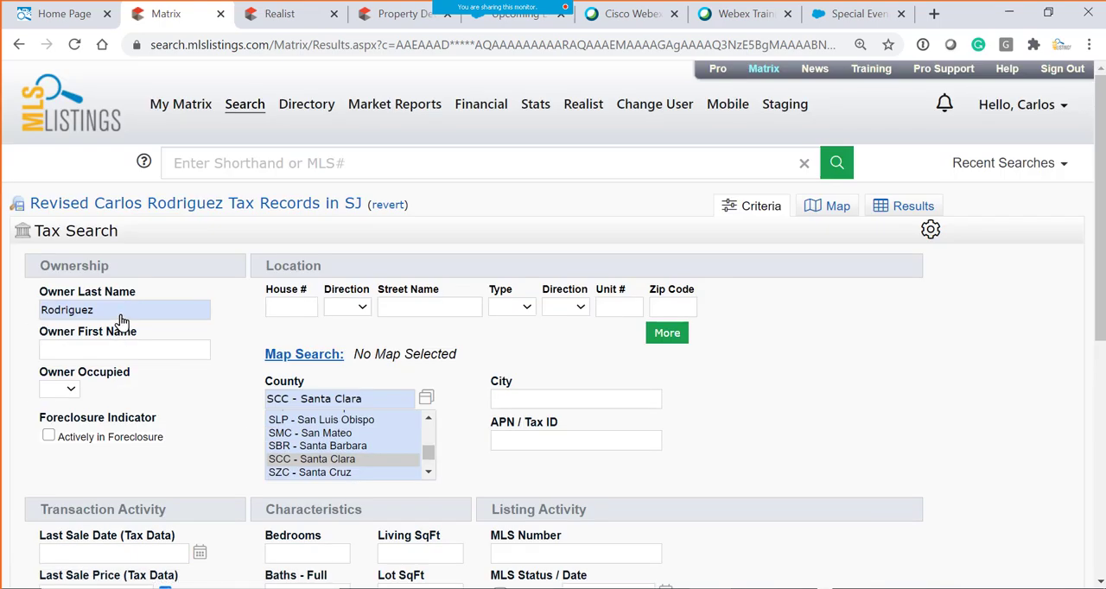
# - Filter the tax records by the Leased MLS status and empty its date range
pyautogui.scroll(-3, 568, 469)
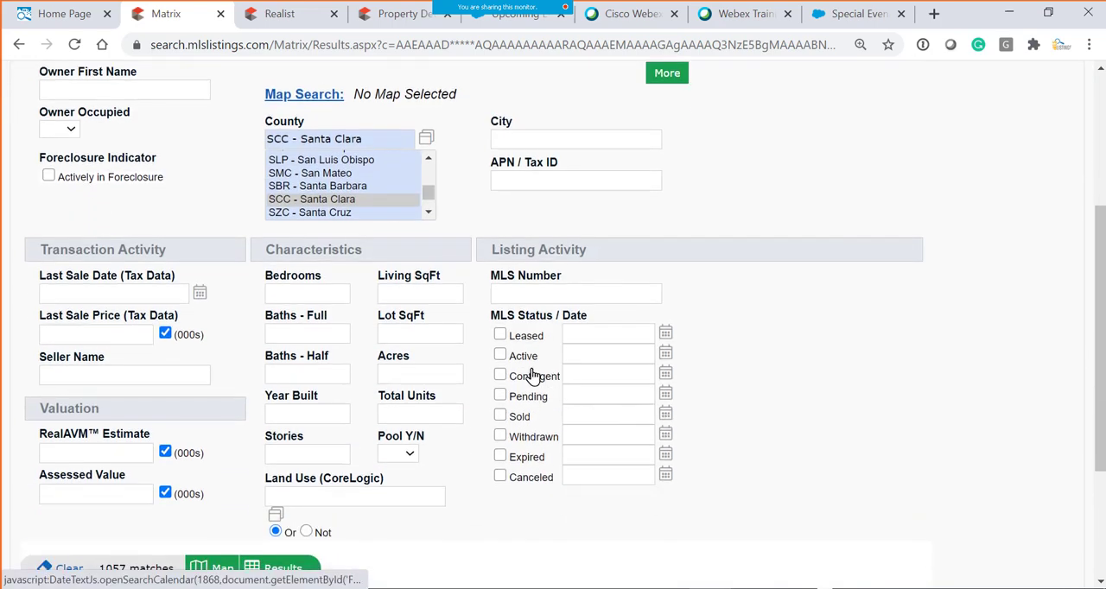
pyautogui.click(500, 336)
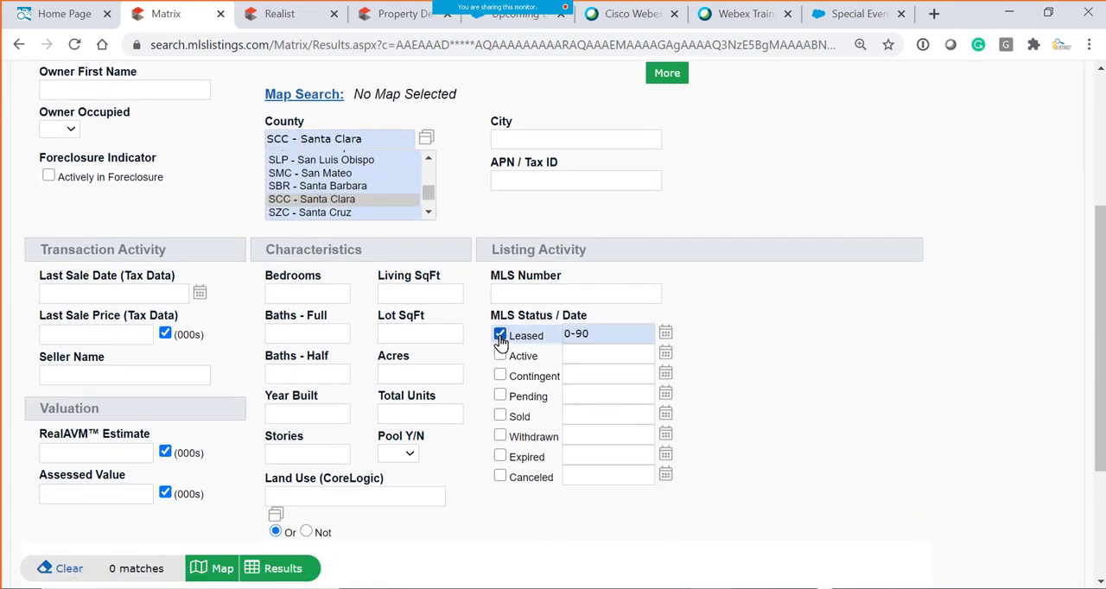
pyautogui.click(500, 336)
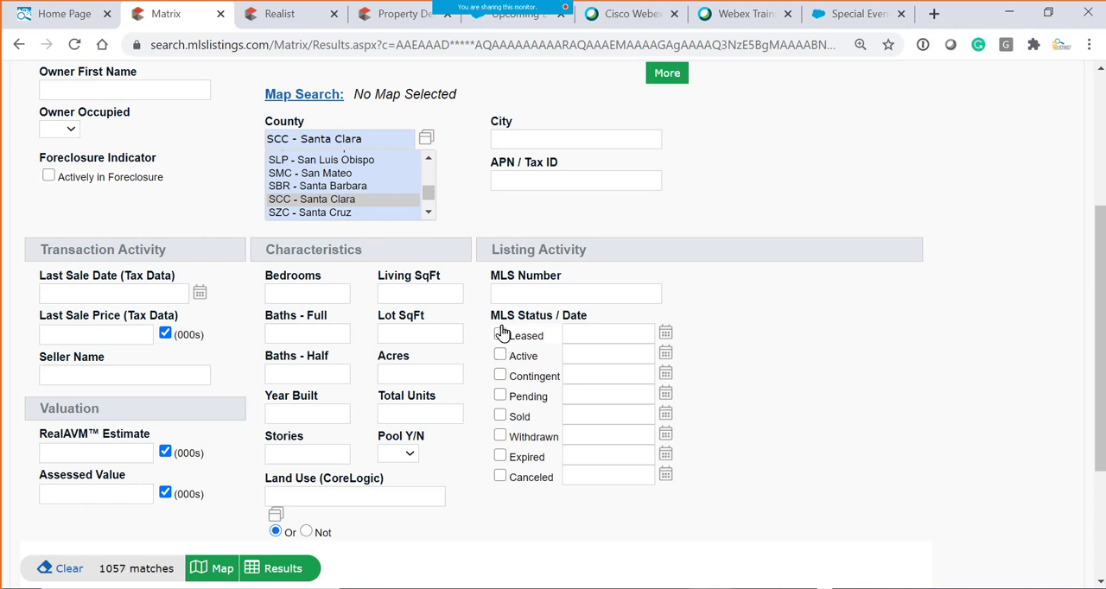
pyautogui.click(500, 335)
pyautogui.click(608, 342)
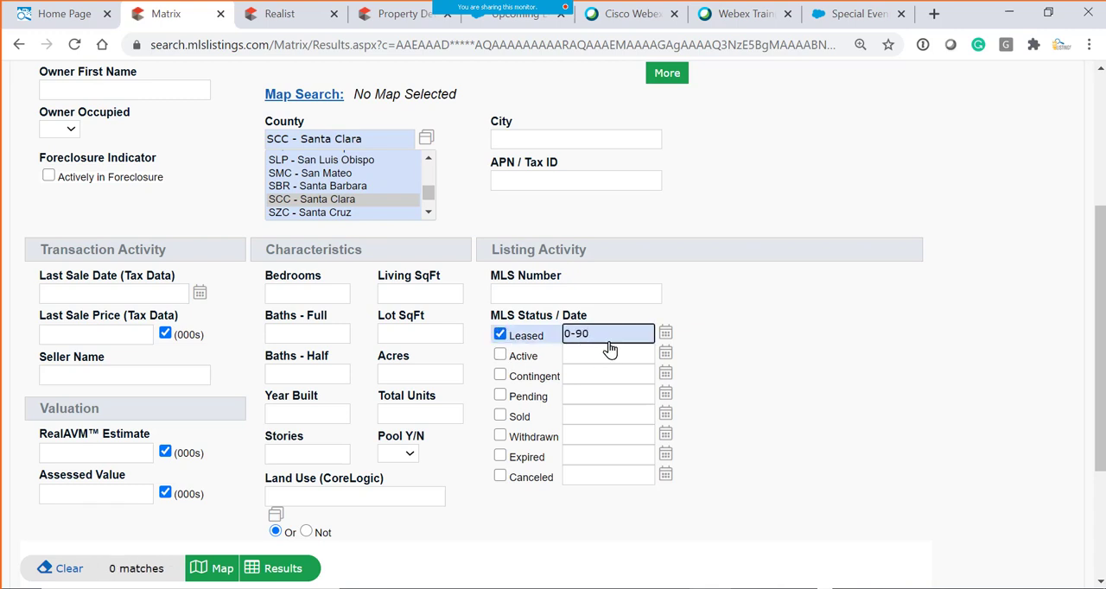
pyautogui.press('BackSpace')
pyautogui.press('BackSpace')
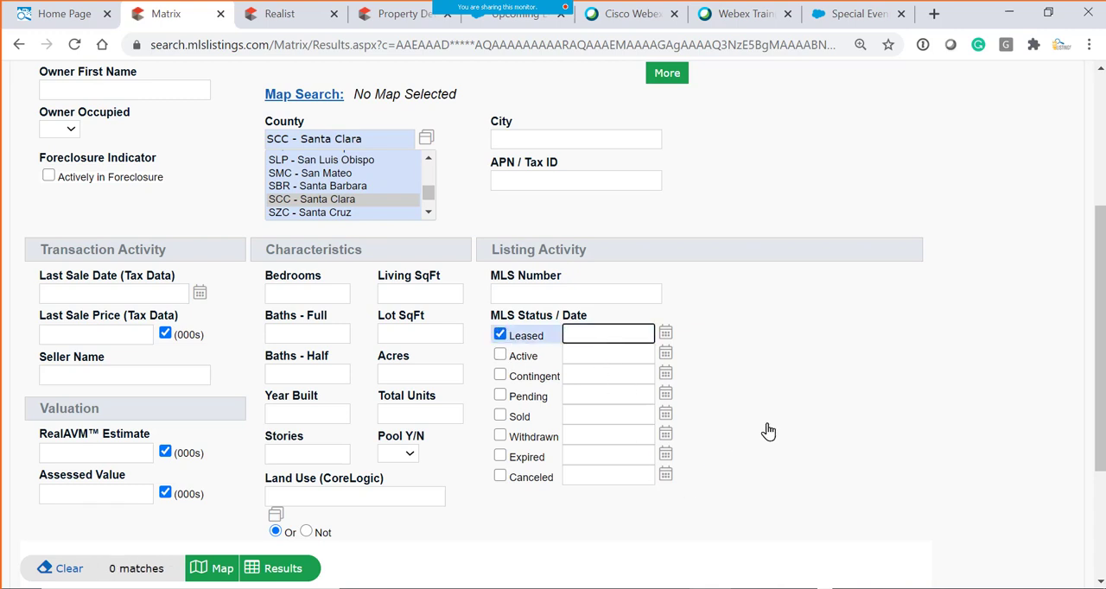
# - Set the date range of the Leased status to 0-90
pyautogui.click(765, 432)
pyautogui.click(574, 342)
pyautogui.write('0-90')
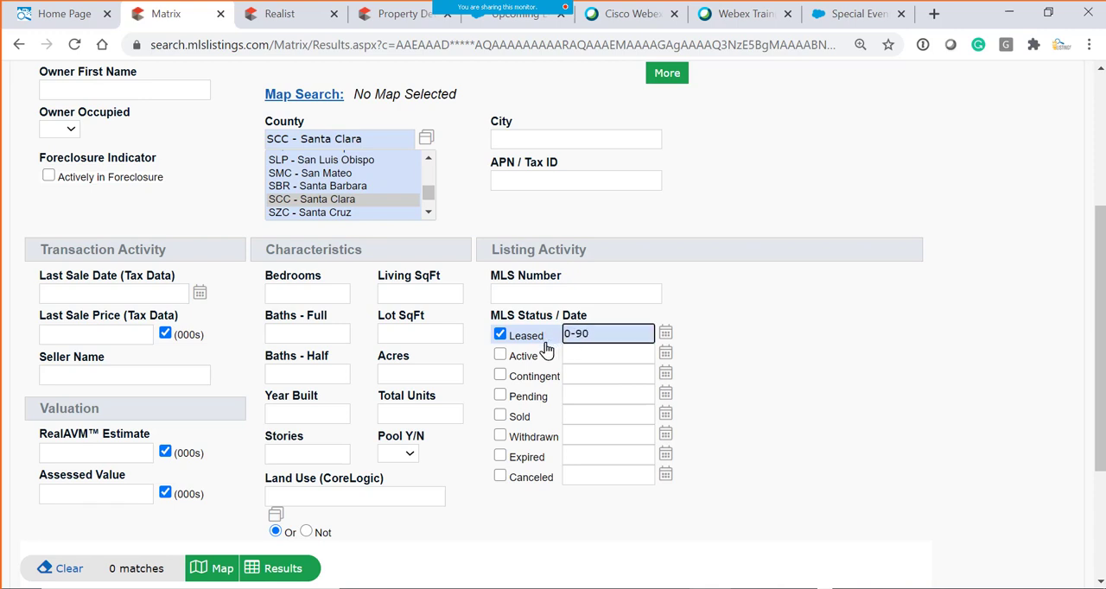
# - Replace the Leased status with Active, add Contingent and Pending, and reduce the selection to Pending only
pyautogui.click(499, 354)
pyautogui.click(499, 334)
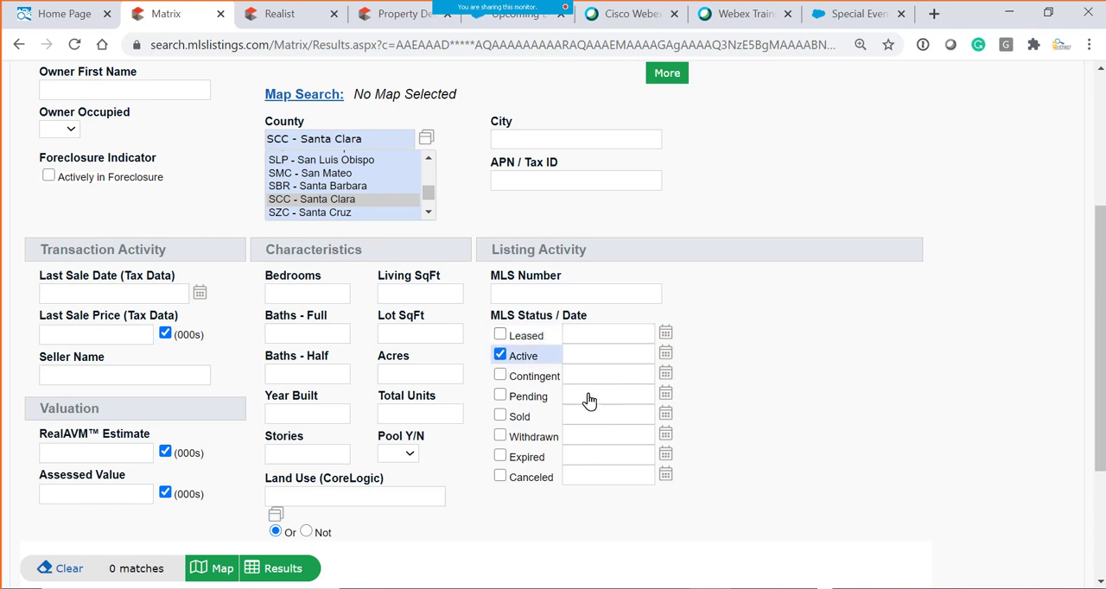
pyautogui.click(499, 375)
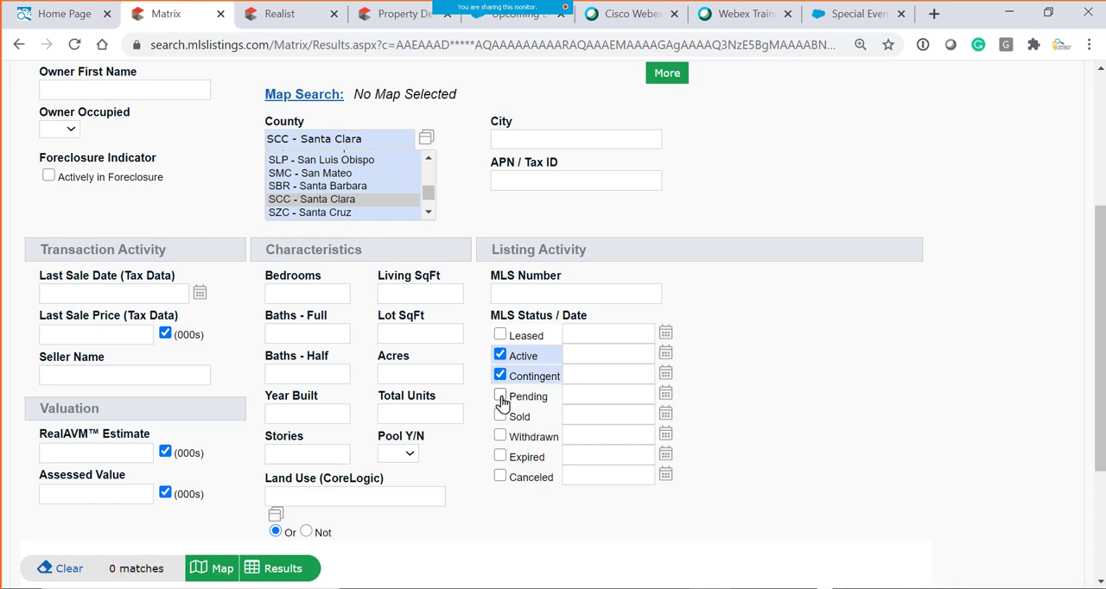
pyautogui.click(499, 395)
pyautogui.click(500, 354)
pyautogui.click(499, 375)
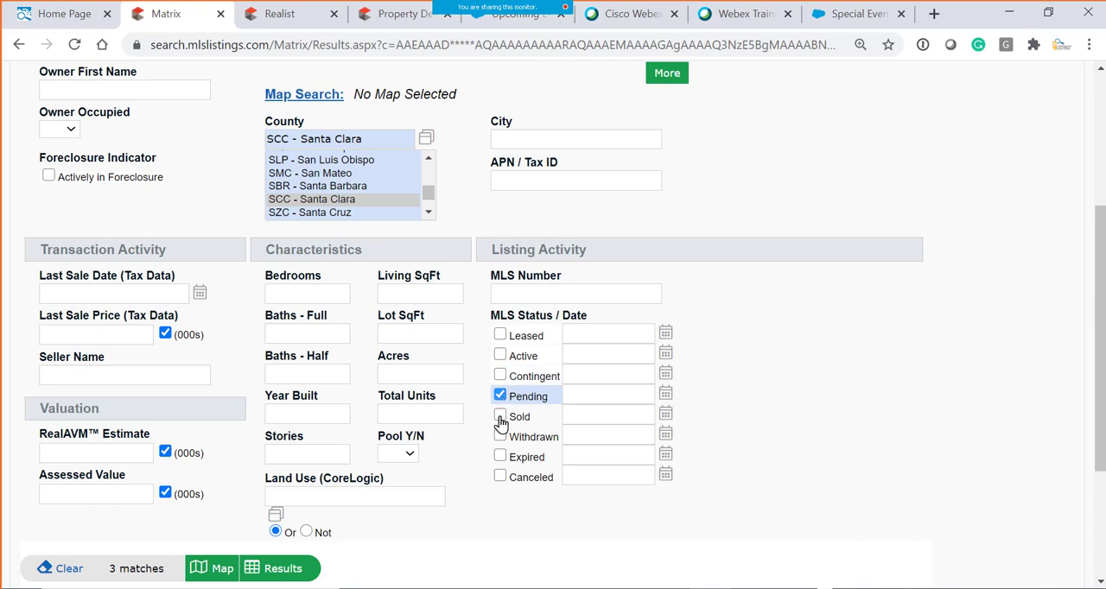
# - Set the MLS status filter to Sold only
pyautogui.click(499, 395)
pyautogui.click(500, 416)
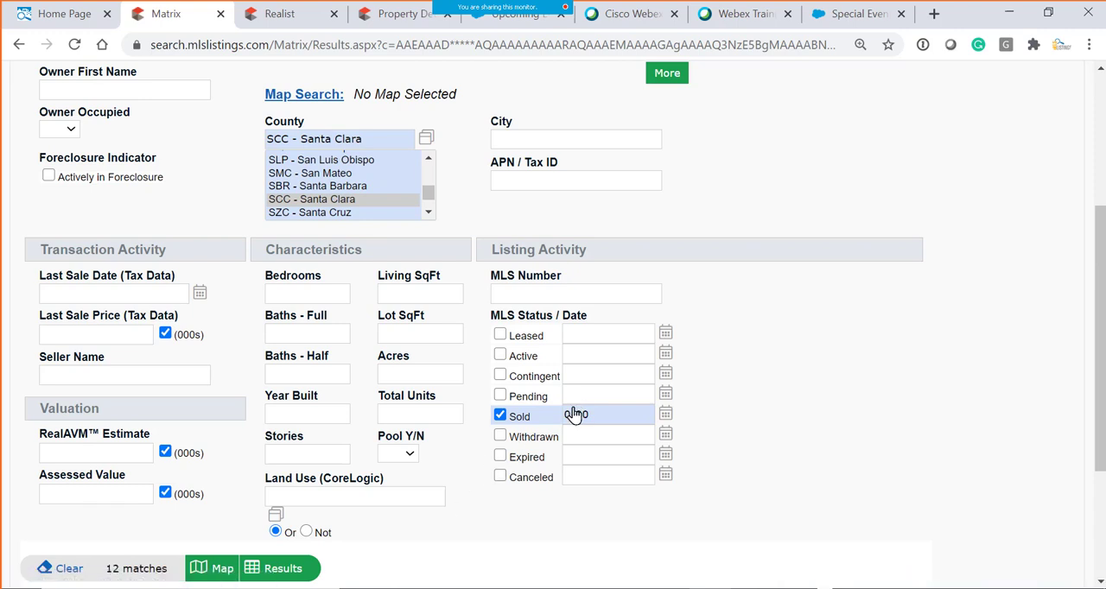
# - Replace the Sold status with Withdrawn in the tax search's MLS status filter
pyautogui.moveTo(565, 419); pyautogui.dragTo(613, 427)
pyautogui.click(584, 440)
pyautogui.click(500, 418)
pyautogui.click(500, 438)
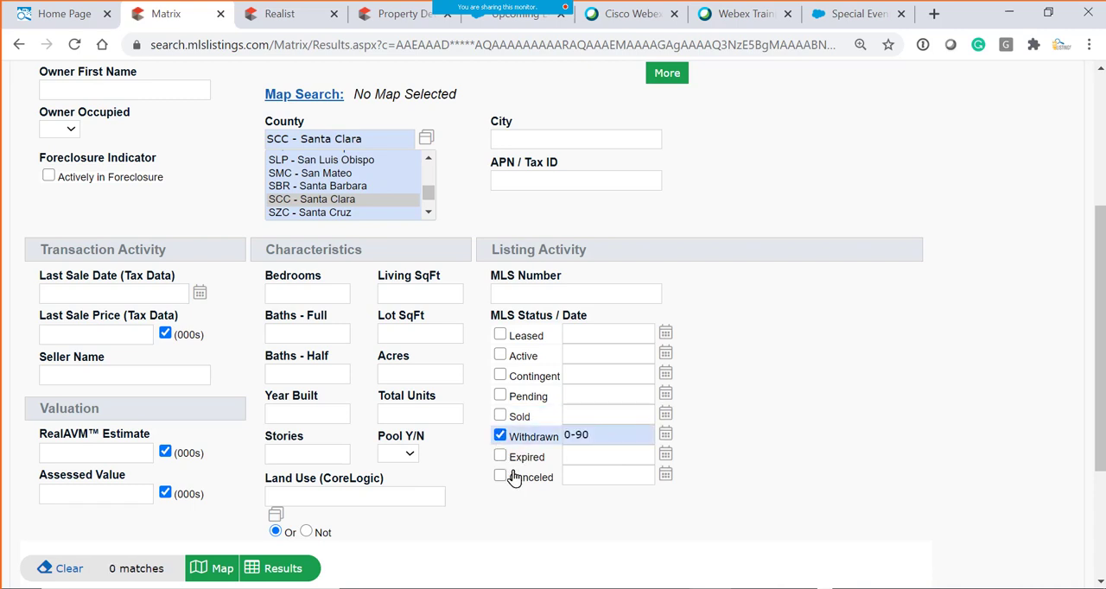
# - Replace the Withdrawn status with Expired and add Canceled to the MLS status filter
pyautogui.click(500, 456)
pyautogui.click(500, 435)
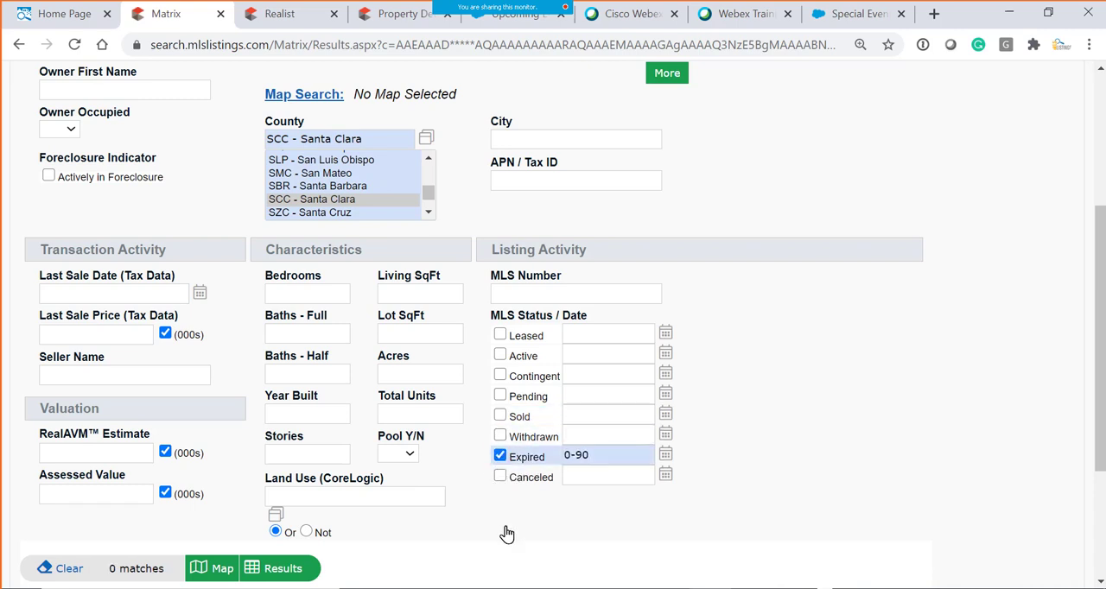
pyautogui.click(500, 475)
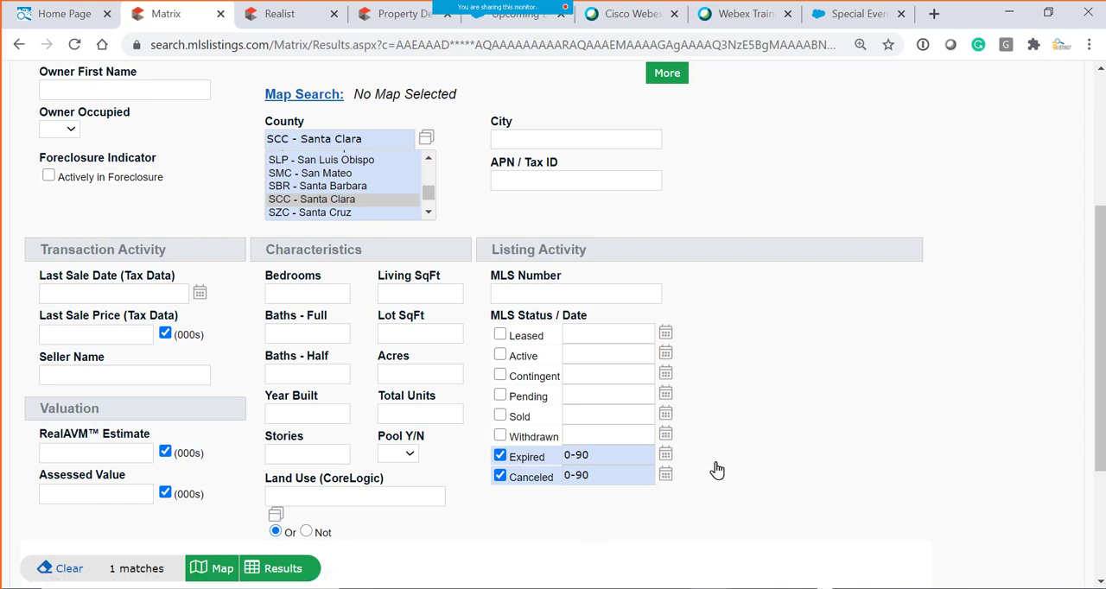
pyautogui.scroll(-3, 719, 465)
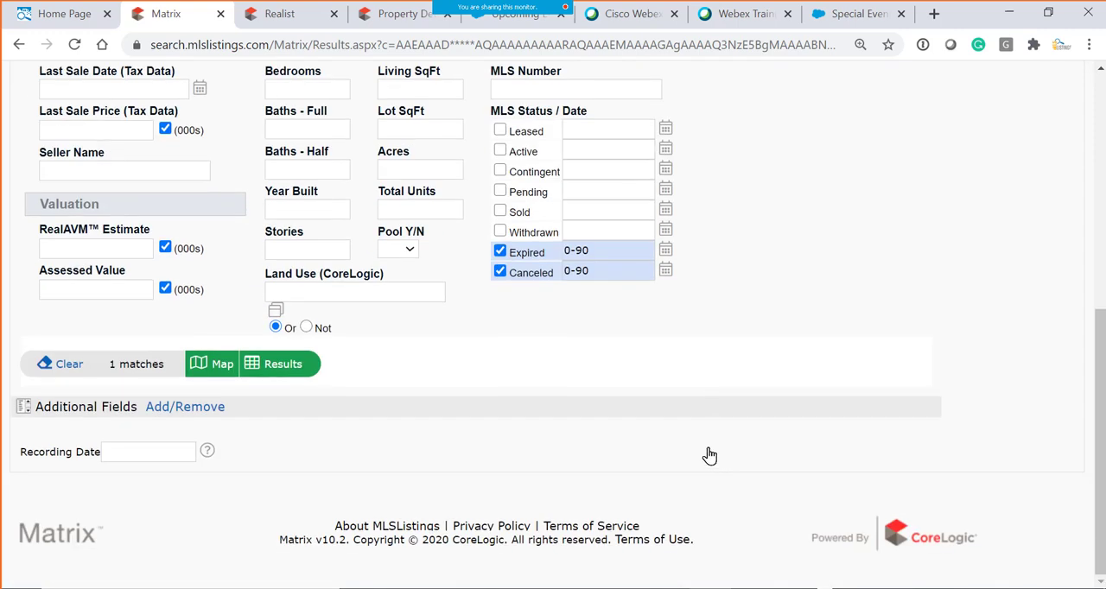
pyautogui.scroll(5, 708, 456)
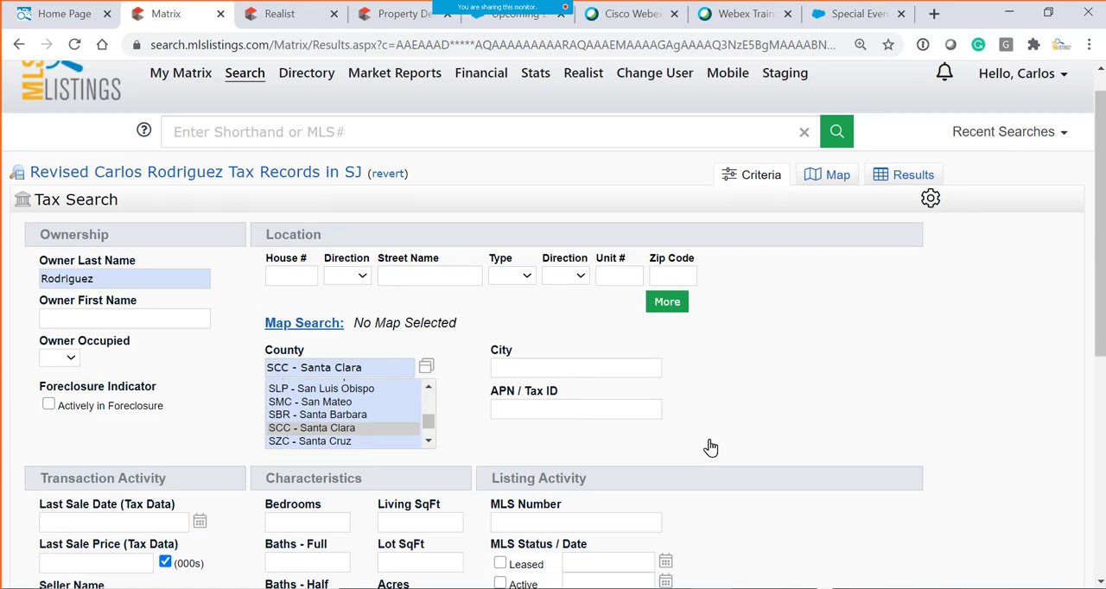
# - Switch to Realist and return from the property details report to the search dashboard
pyautogui.click(64, 14)
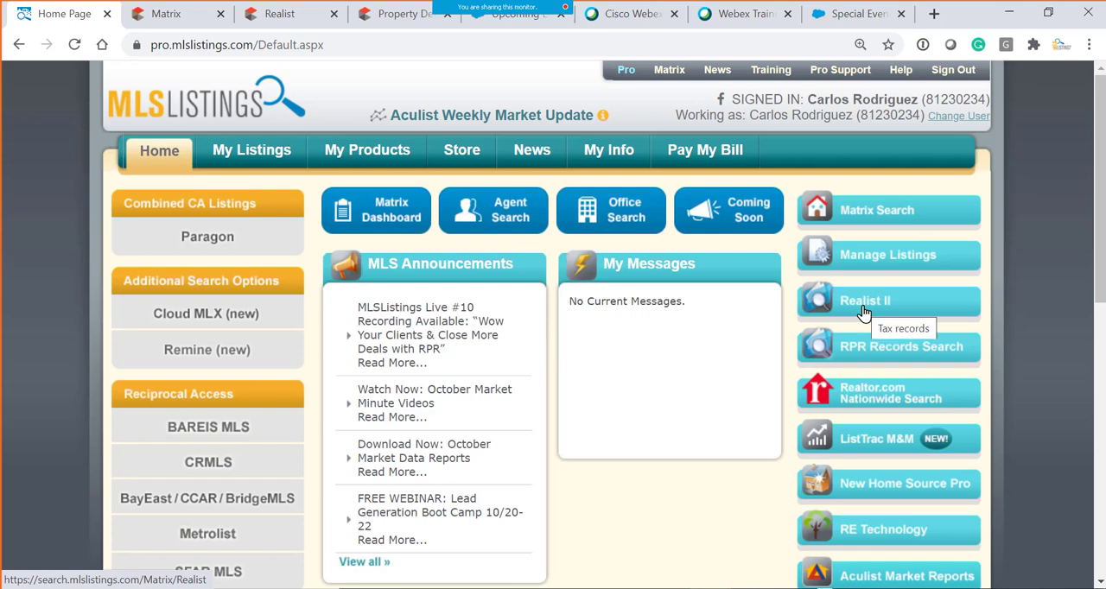
pyautogui.click(278, 18)
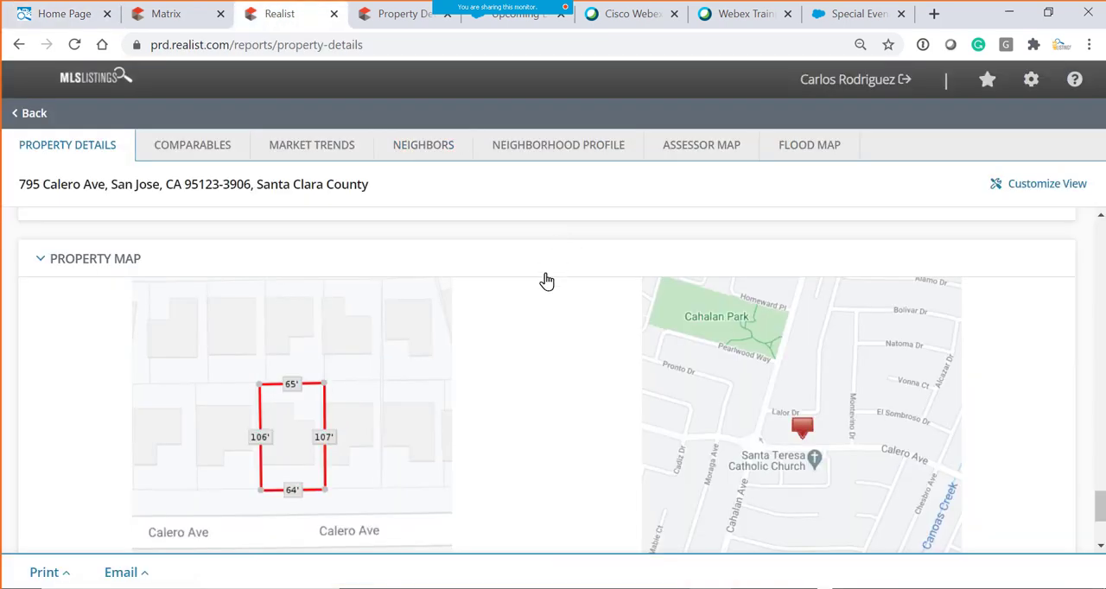
pyautogui.click(28, 115)
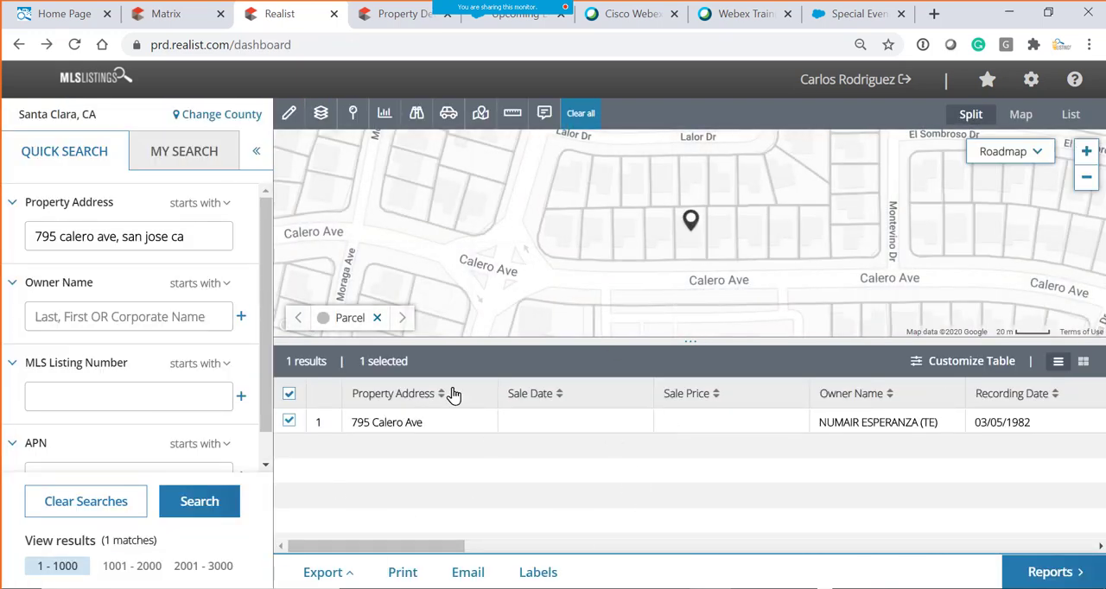
# - Open the Matrix Dashboard from the MLSListings home page and bring up the Public Record search form
pyautogui.click(79, 19)
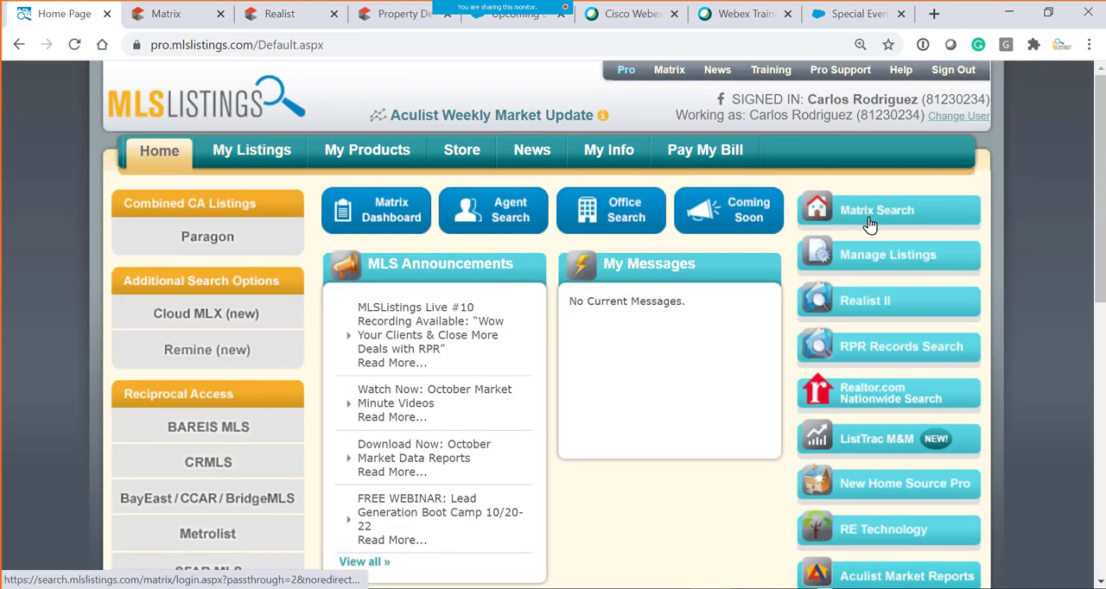
pyautogui.click(393, 228)
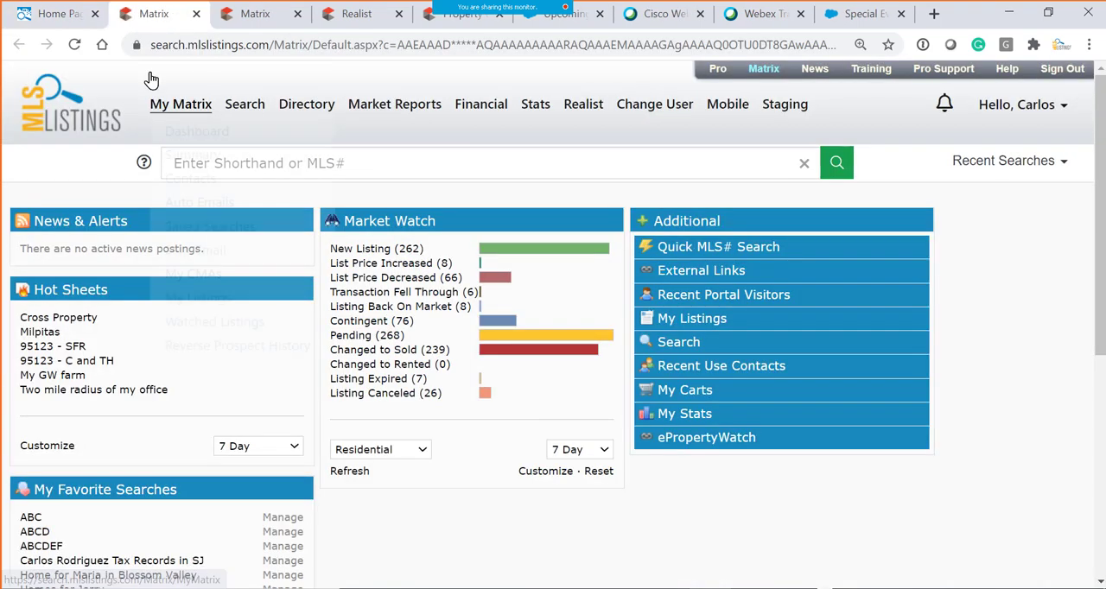
pyautogui.moveTo(170, 115)
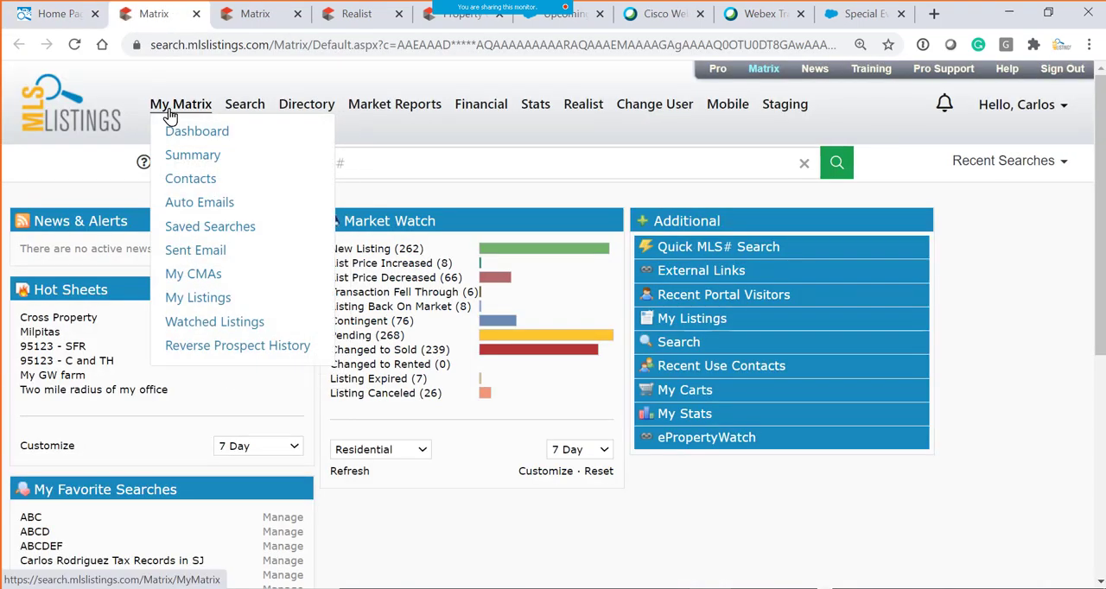
pyautogui.moveTo(245, 108)
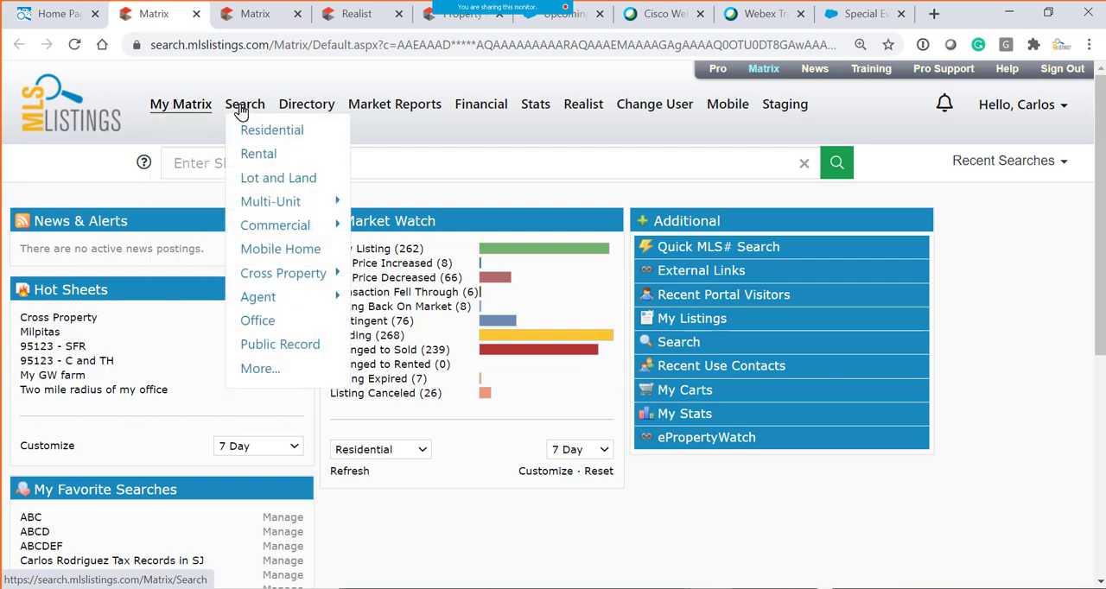
pyautogui.click(268, 344)
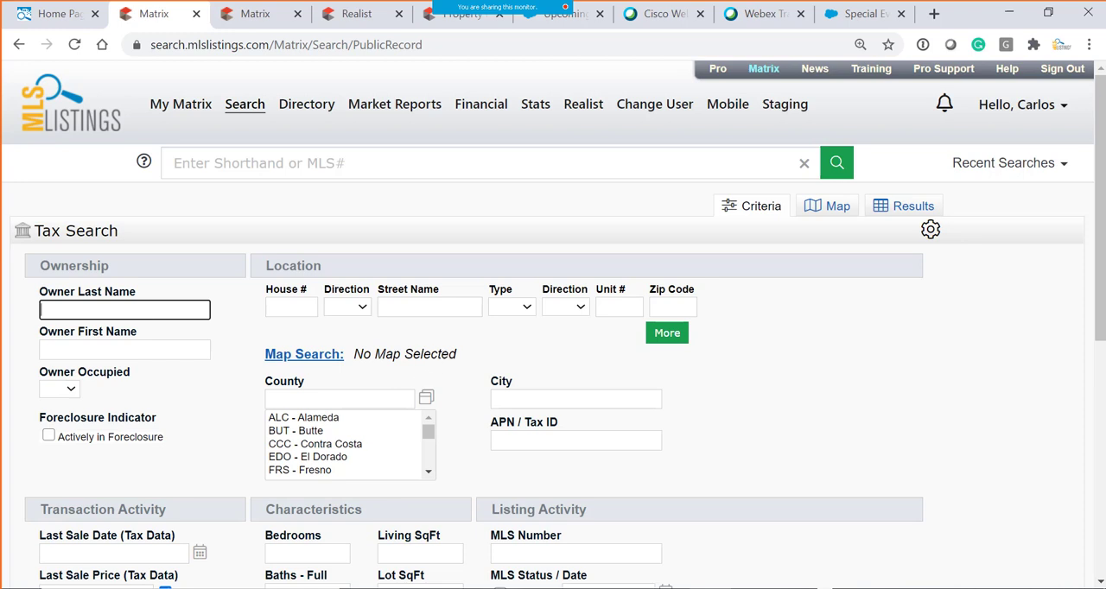
# - Switch to the PowerPoint presentation and show slide 2, Introductions
pyautogui.hotkey('alt', 'Tab')
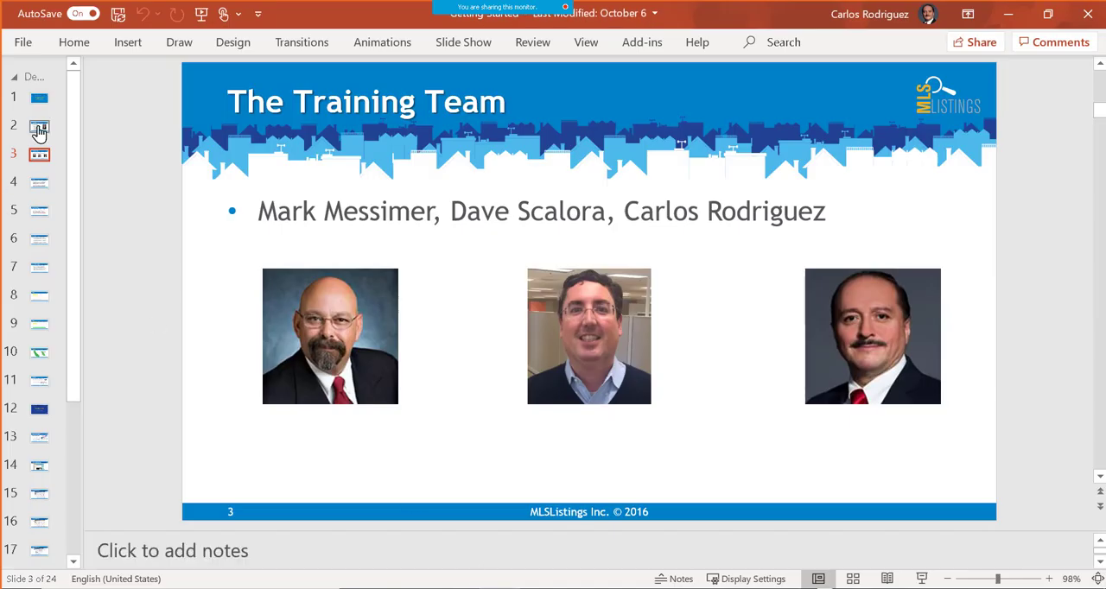
pyautogui.click(39, 129)
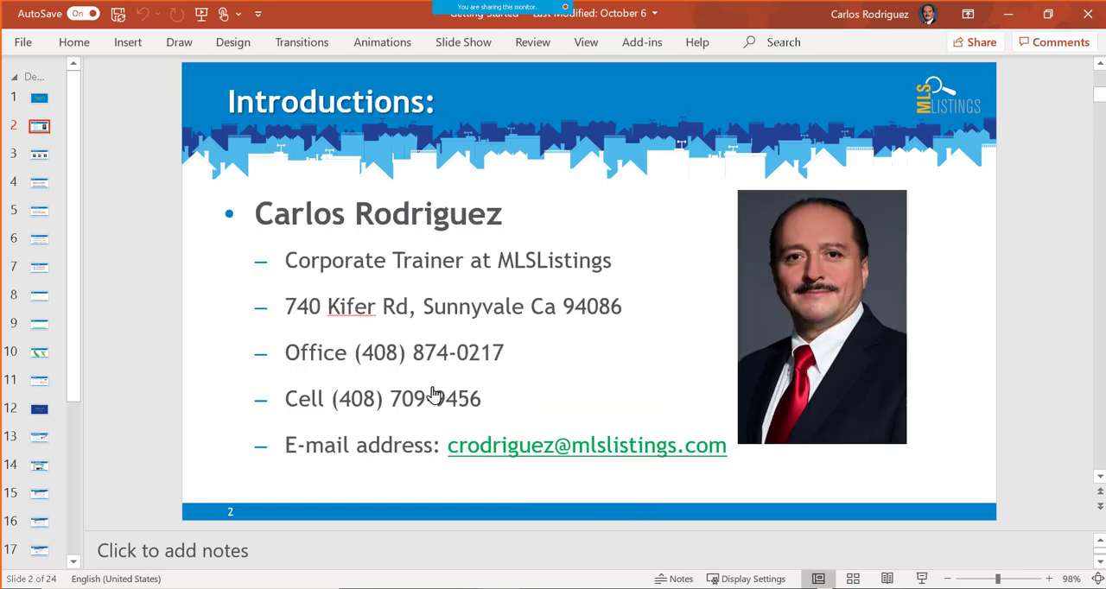